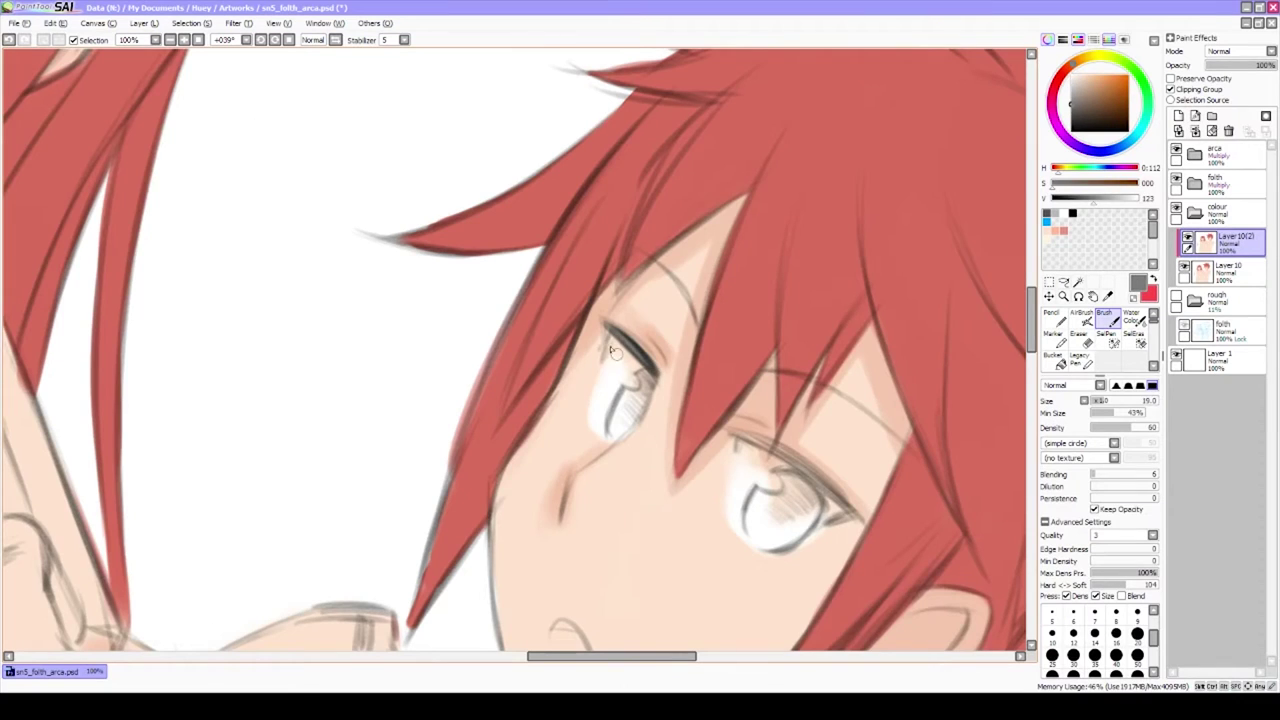
Darken the short-haired character's upper eyelashes and paint the whites of both eyes
key("Home")
left_click(756, 269, "alt")
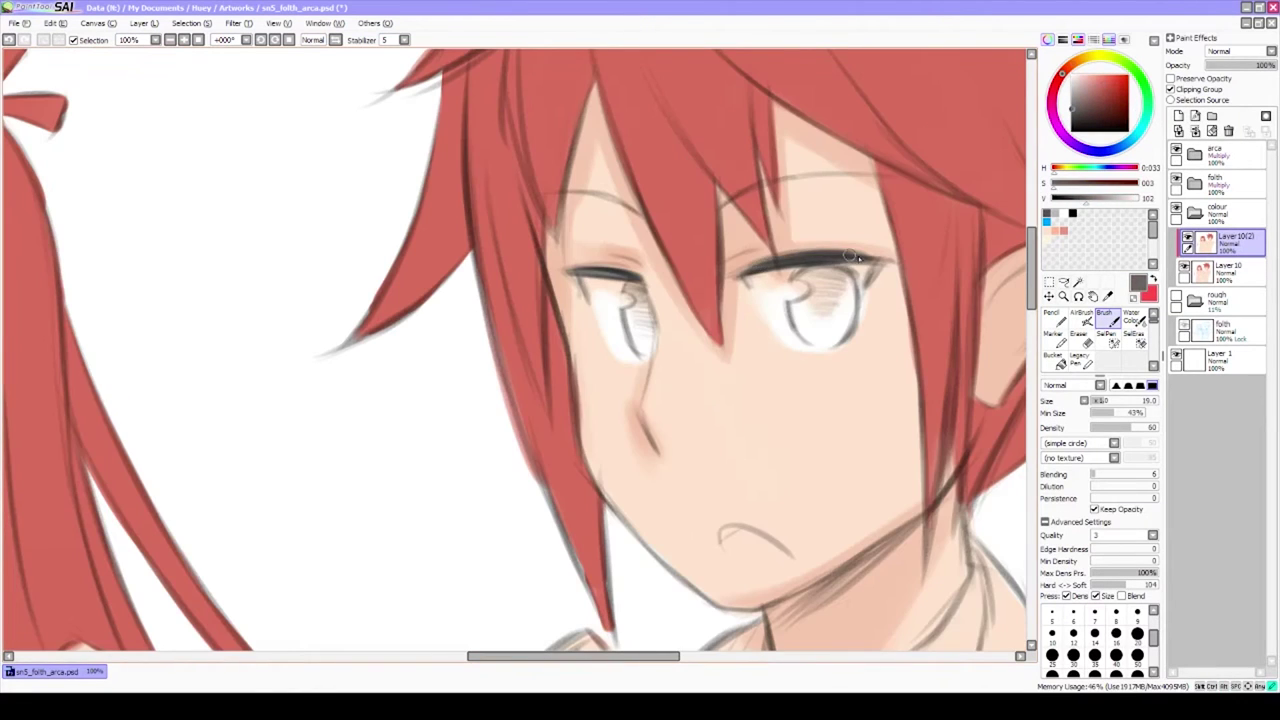
scroll(741, 291, "up", 2)
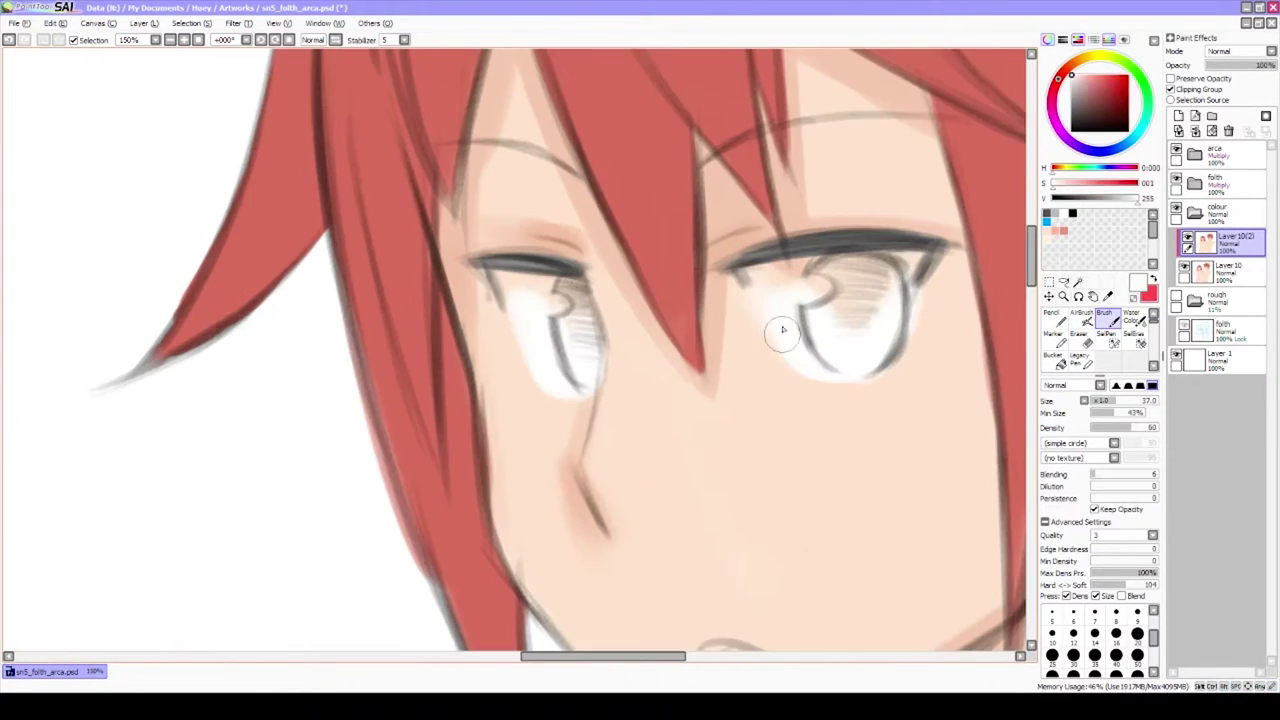
Touch up the pointed side lock beside the short-haired character's chin on Layer 10 with sampled red and a size 12 brush
left_click(591, 229, "alt")
scroll(710, 197, "down", 2)
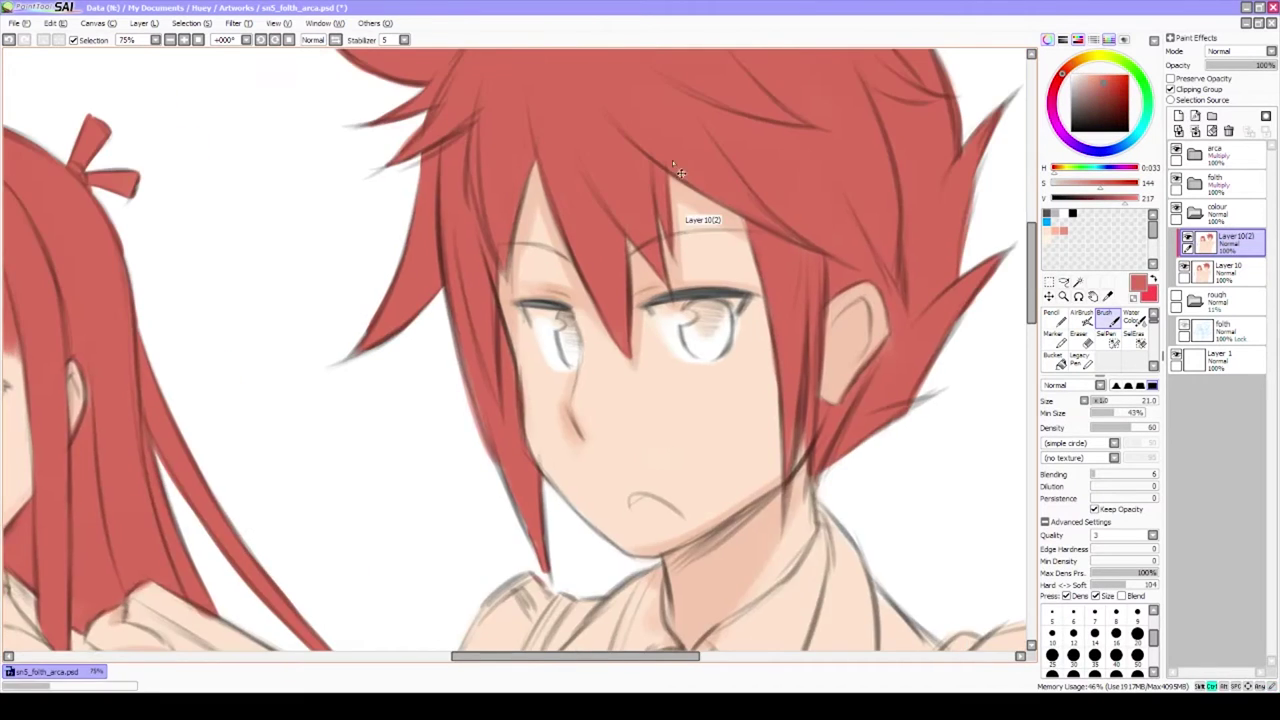
scroll(686, 209, "up", 2)
left_click(474, 323, "alt")
scroll(474, 323, "down", 1)
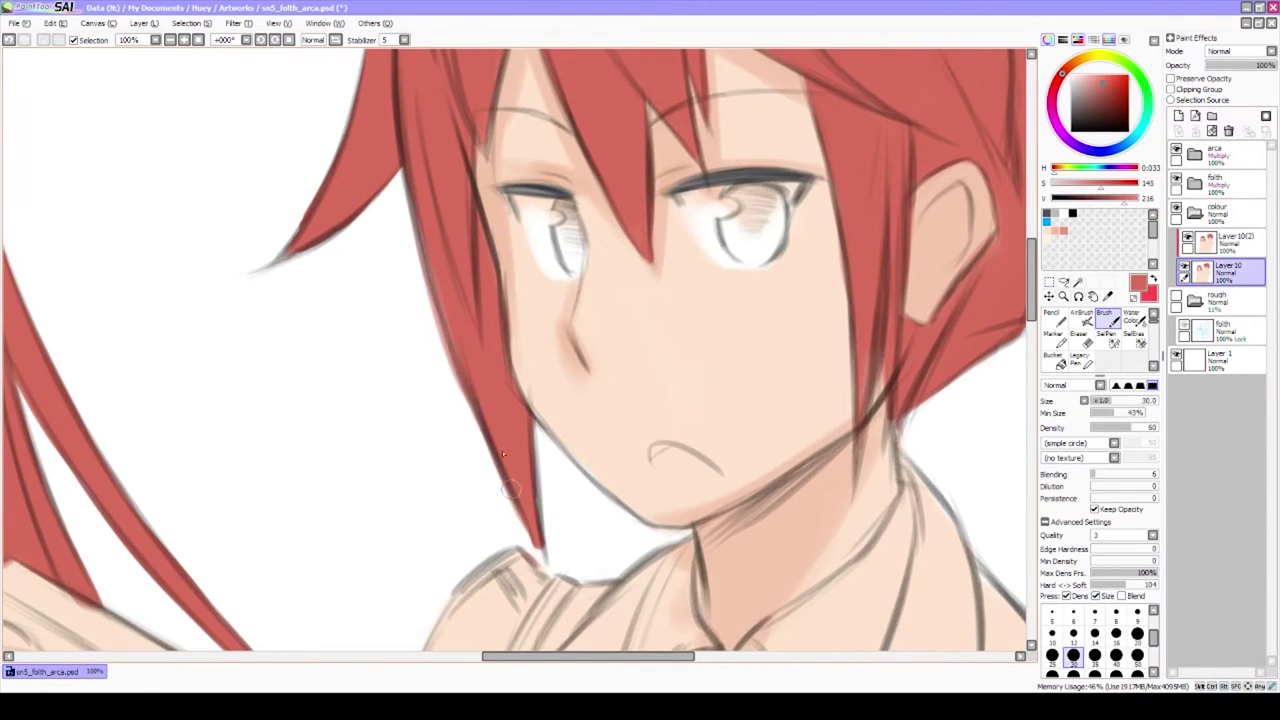
key("bracketleft")
key("bracketleft")
key("bracketleft")
key("bracketleft")
key("bracketleft")
key("bracketleft")
key("bracketleft")
key("bracketleft")
key("Down")
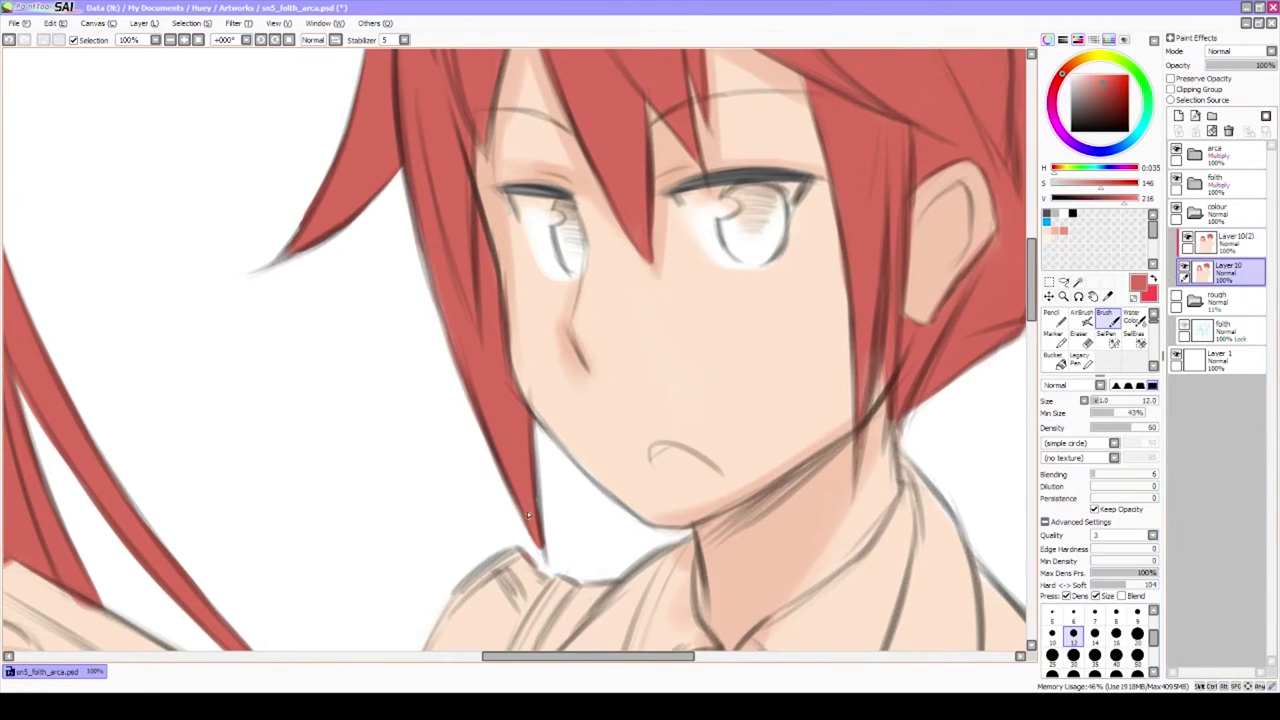
scroll(760, 195, "down", 3)
Fill the short-haired character's collar, cravat knot and shoulder strap with dark blue-grey on Layer 10(2)
key("Up")
mouse_move(777, 420)
left_mouse_down()
mouse_move(829, 314)
mouse_move(850, 300)
mouse_move(786, 430)
mouse_move(714, 520)
mouse_move(849, 283)
mouse_move(749, 249)
left_mouse_up()
mouse_move(655, 290)
left_mouse_down()
mouse_move(595, 410)
mouse_move(604, 340)
mouse_move(543, 380)
mouse_move(650, 280)
mouse_move(530, 500)
mouse_move(603, 456)
mouse_move(440, 480)
mouse_move(500, 370)
mouse_move(450, 520)
mouse_move(500, 338)
mouse_move(514, 330)
left_mouse_up()
scroll(475, 470, "down", 6)
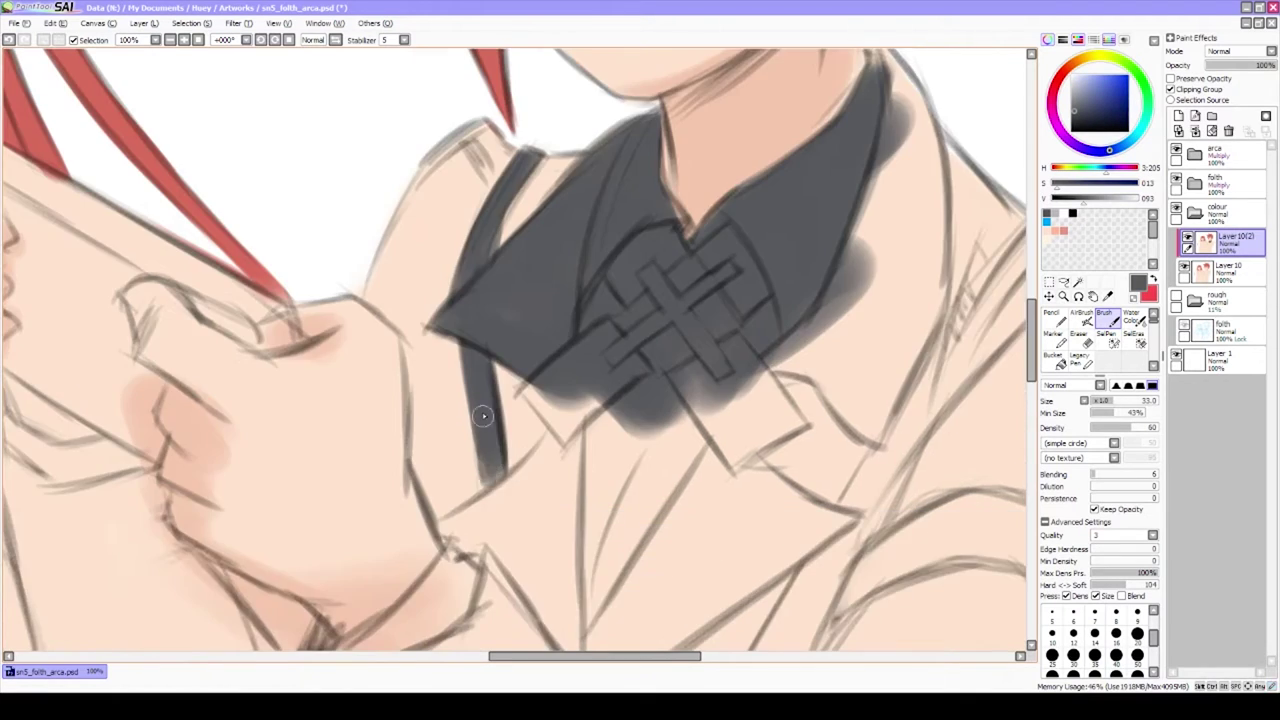
scroll(509, 456, "up", 3)
left_click_drag(641, 457, 689, 370)
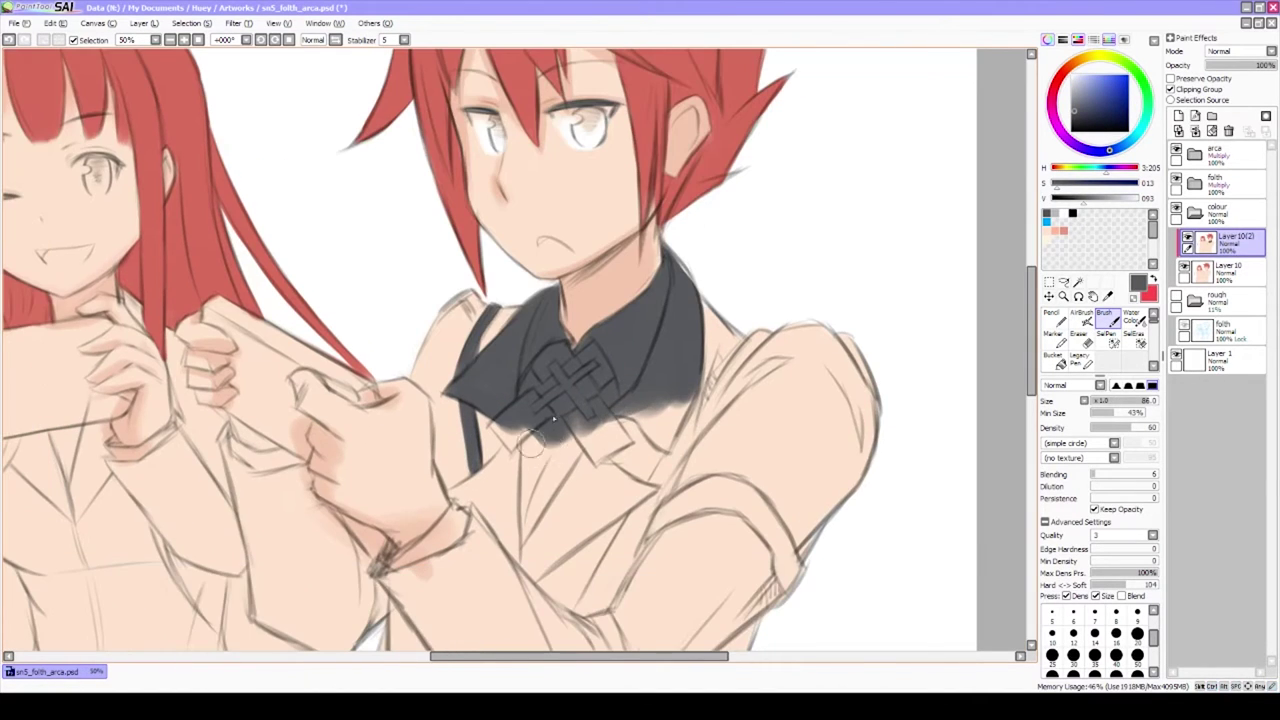
Paint the hanging tail of the short-haired character's cravat dark grey down to its lower point
left_click_drag(600, 450, 516, 461)
mouse_move(596, 445)
left_mouse_down()
mouse_move(676, 395)
mouse_move(588, 483)
left_mouse_up()
scroll(580, 432, "up", 2)
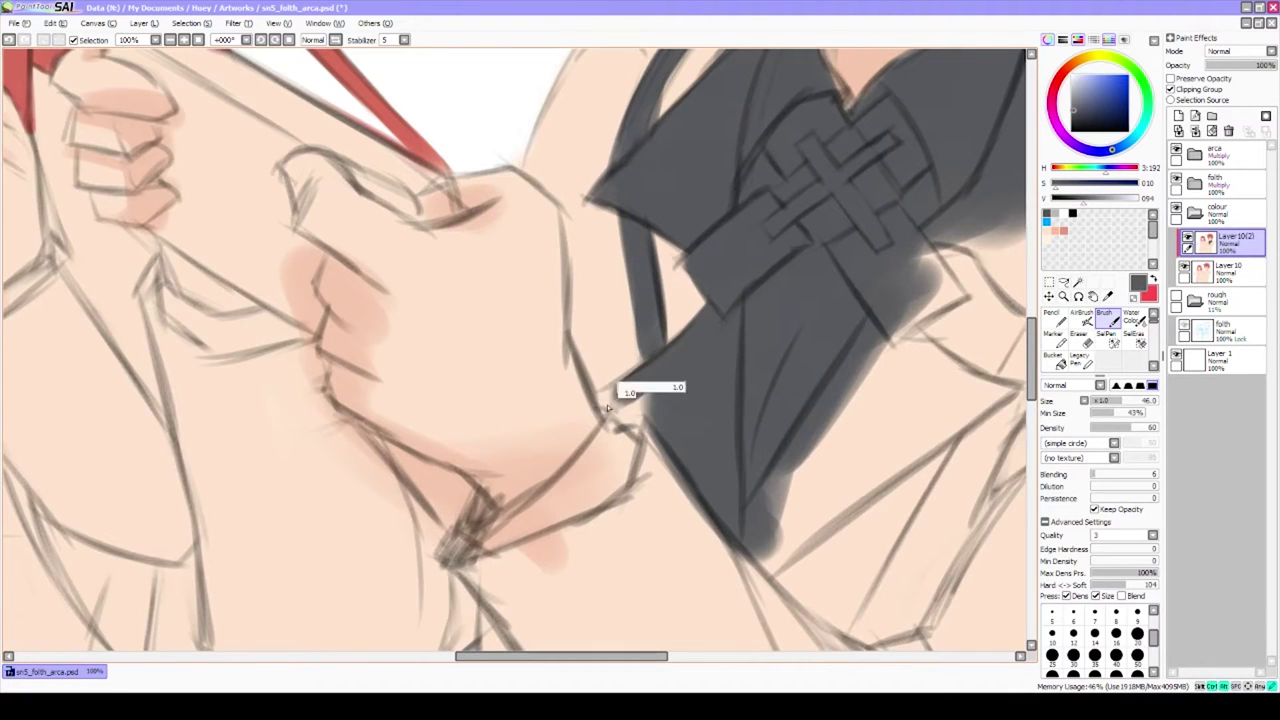
mouse_move(655, 365)
left_mouse_down()
mouse_move(657, 434)
mouse_move(700, 371)
mouse_move(815, 335)
mouse_move(637, 441)
mouse_move(740, 430)
left_mouse_up()
key("[")
left_click_drag(740, 430, 710, 490)
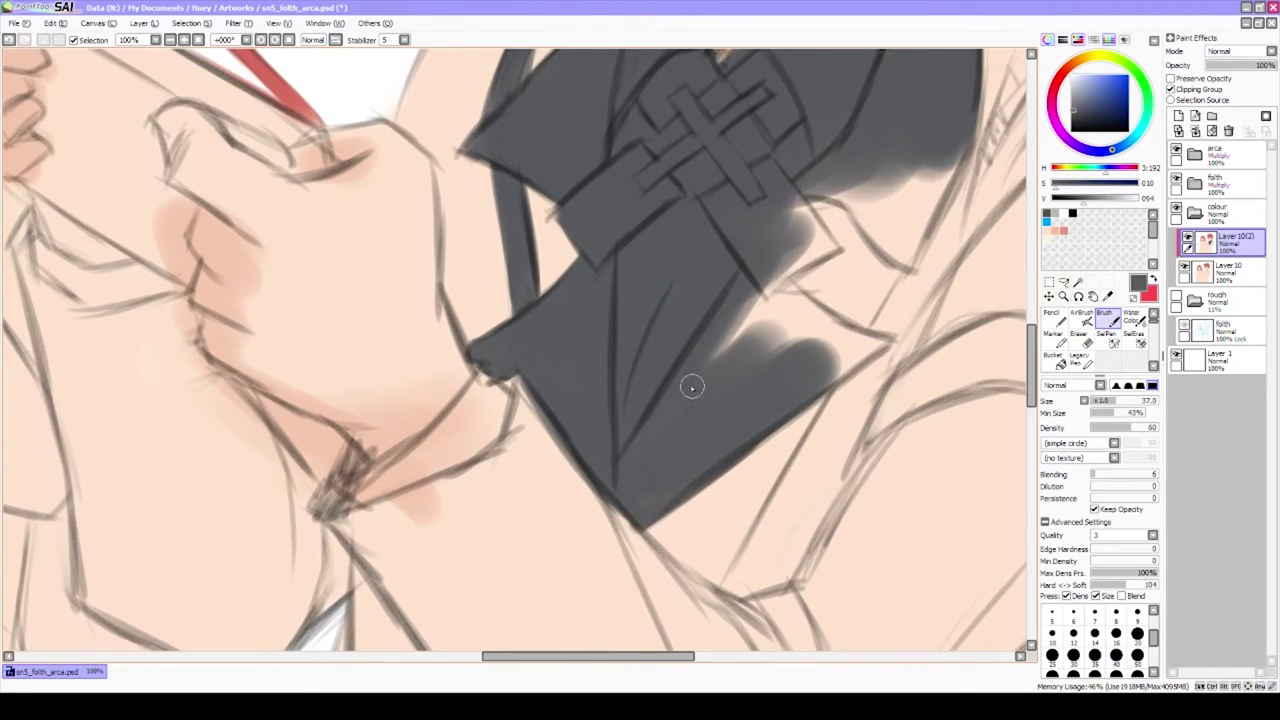
Finish the dark grey on the cravat's outer folds and tidy its edges along the sketch lines with smaller brush sizes
key("[")
mouse_move(730, 317)
left_mouse_down()
mouse_move(798, 317)
mouse_move(843, 349)
mouse_move(825, 285)
mouse_move(896, 288)
mouse_move(811, 343)
mouse_move(830, 420)
left_mouse_up()
key("]")
key("[")
key("[")
key("[")
left_click(826, 350, "alt")
scroll(826, 350, "down", 3)
scroll(826, 350, "up", 3)
scroll(866, 293, "down", 3)
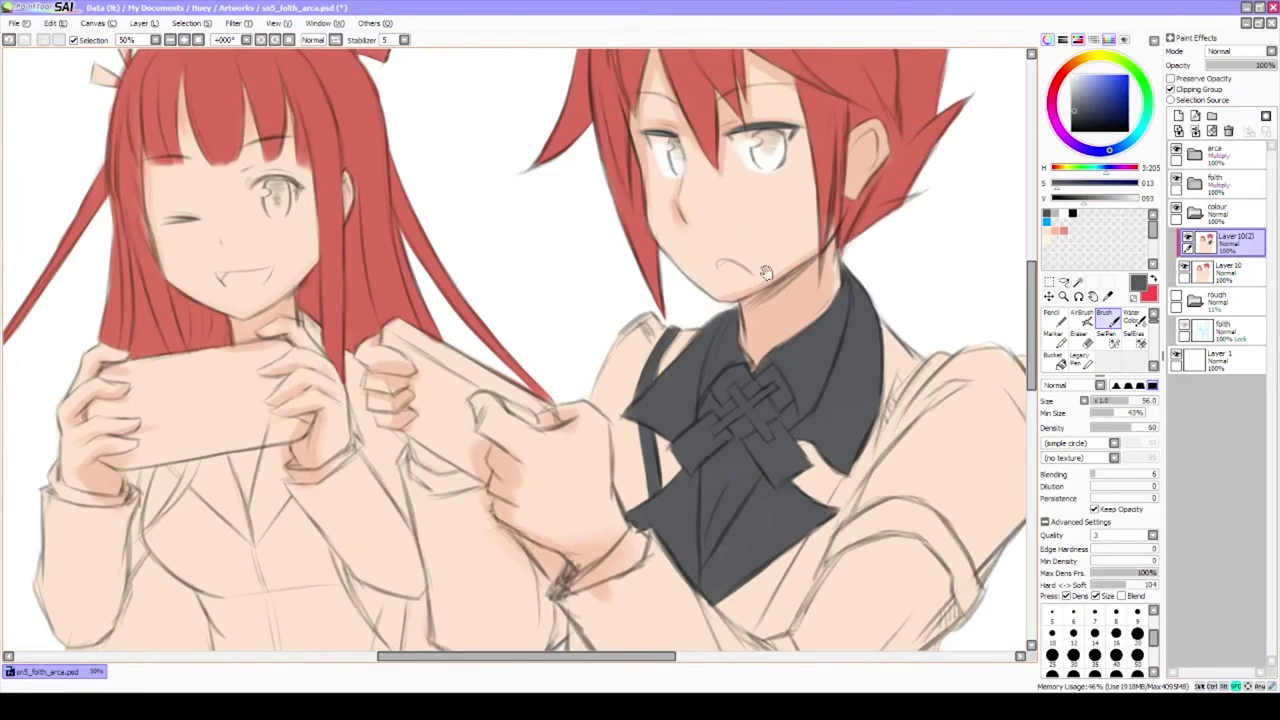
Shade the back of the short-haired character's hair above the ear with a darker red
scroll(866, 293, "up", 2)
left_click(866, 293, "alt")
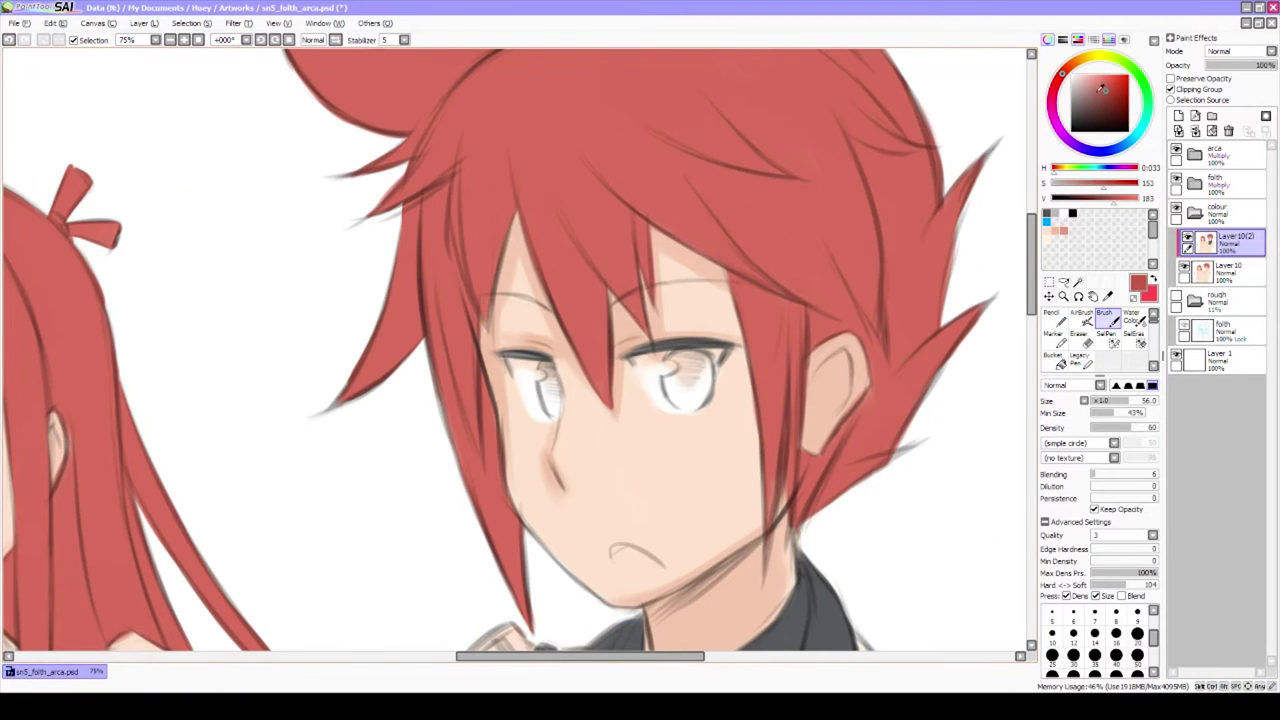
left_click_drag(905, 225, 885, 345)
left_click_drag(855, 135, 895, 222)
left_click_drag(885, 320, 915, 358)
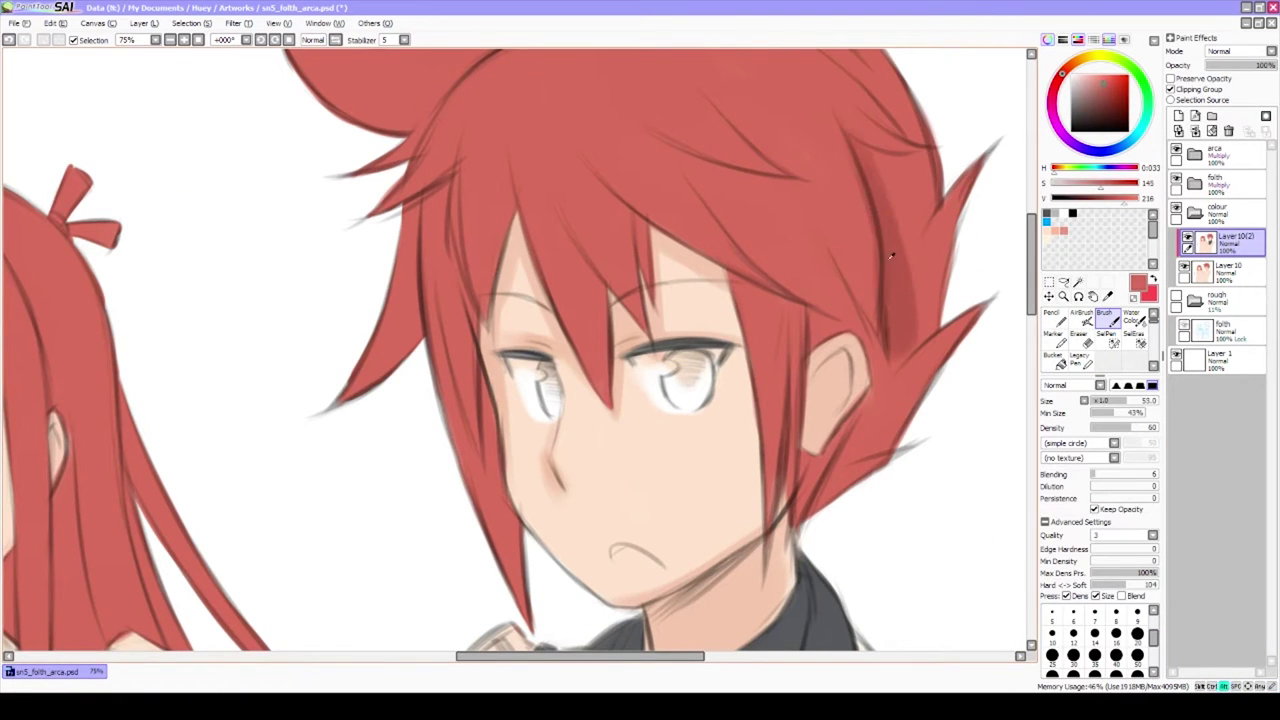
mouse_move(985, 200)
left_mouse_down()
mouse_move(910, 295)
mouse_move(905, 268)
left_mouse_up()
left_click(845, 330, "alt")
mouse_move(845, 300)
left_mouse_down()
mouse_move(860, 300)
mouse_move(835, 310)
mouse_move(771, 214)
left_mouse_up()
key("ctrl+z")
Shade the forehead beneath the short-haired character's fringe with a skin tone and redden the inside of the ear
left_click(737, 285, "alt")
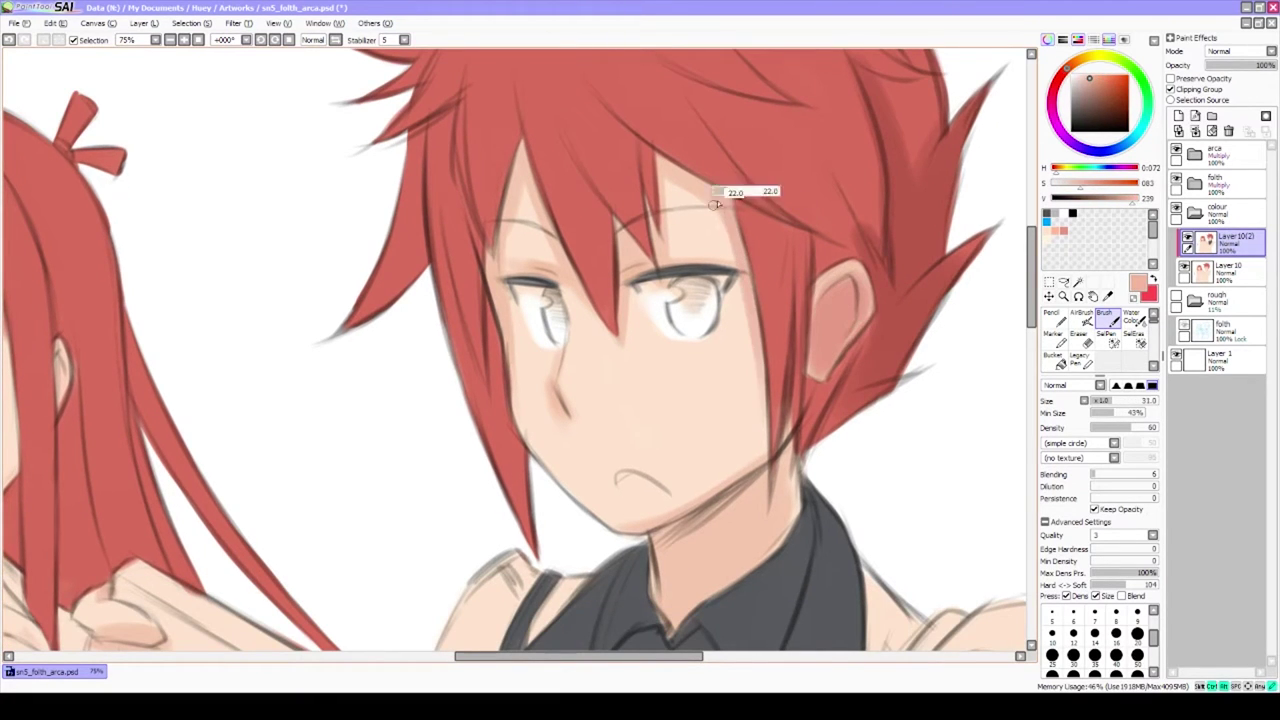
scroll(717, 200, "down", 1)
left_click(876, 237, "alt")
scroll(778, 209, "up", 3)
mouse_move(778, 209)
left_mouse_down()
mouse_move(733, 115)
mouse_move(810, 300)
left_mouse_up()
left_click(686, 449, "alt")
left_click_drag(520, 357, 480, 187)
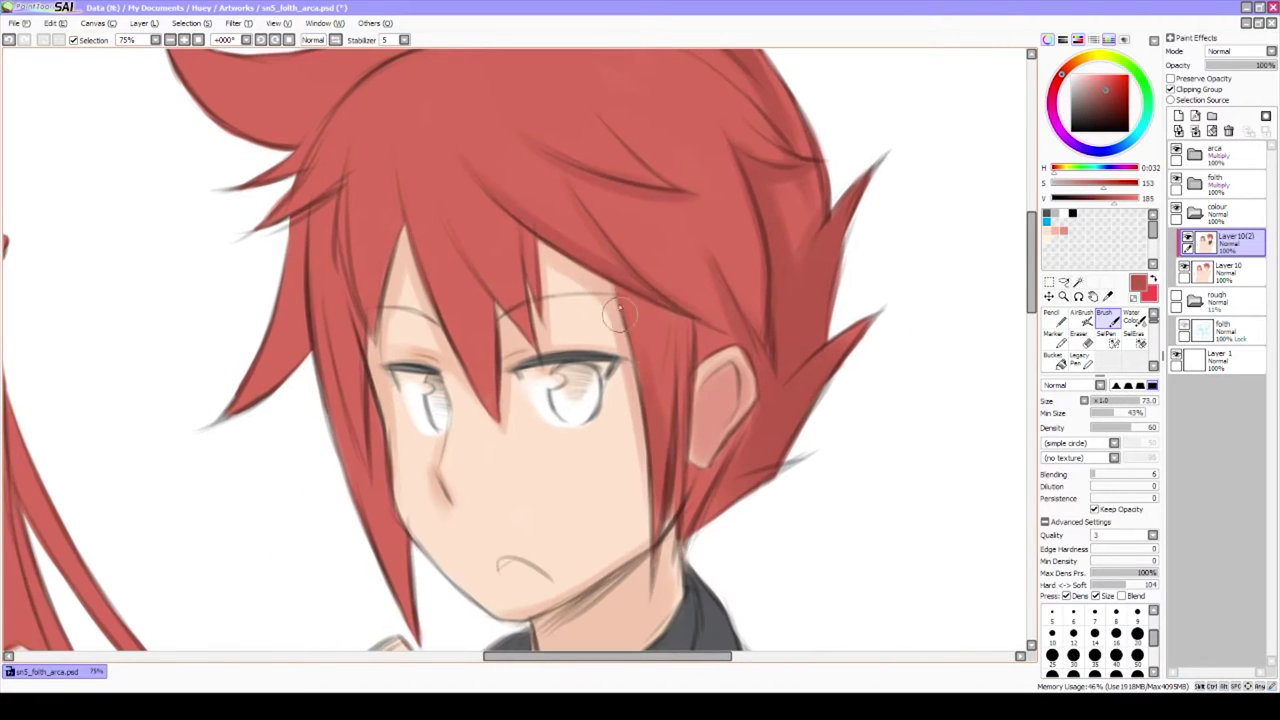
Deepen the darker red shading on the short-haired character's side locks in front of and around the ear
left_click_drag(619, 313, 684, 518)
left_click_drag(480, 400, 670, 385)
left_click_drag(548, 385, 569, 485)
left_click_drag(493, 392, 475, 292)
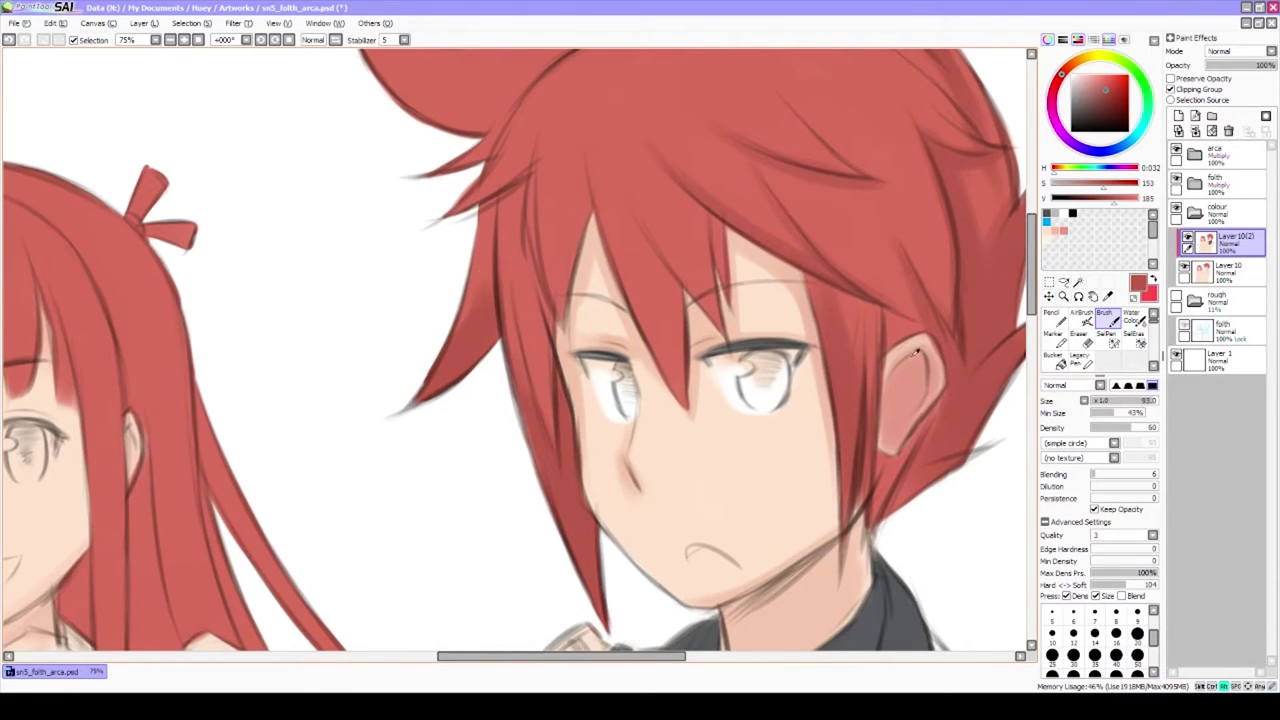
scroll(530, 340, "down", 2)
Add darker red shadows between the short-haired character's fringe strands and outer spikes
left_click_drag(550, 230, 680, 180)
mouse_move(440, 285)
left_mouse_down()
mouse_move(550, 235)
mouse_move(512, 138)
left_mouse_up()
key("Home")
left_click_drag(580, 460, 545, 315)
left_click_drag(380, 355, 443, 221)
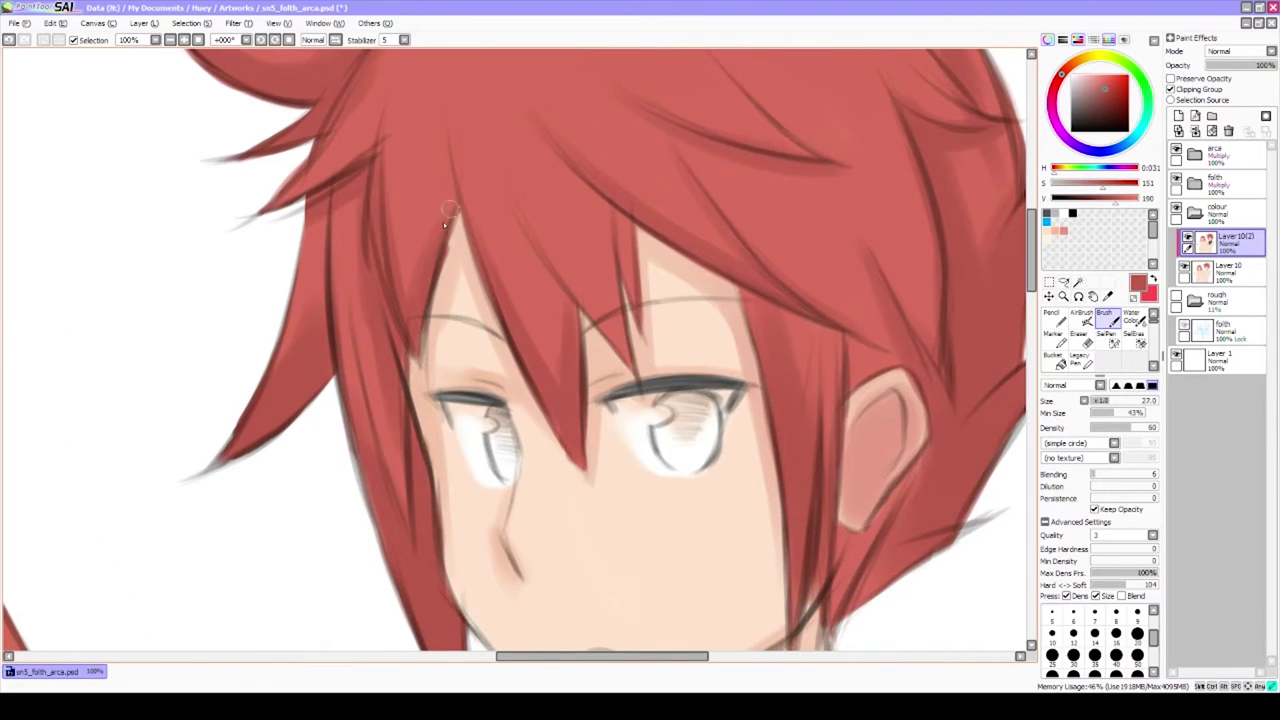
left_click_drag(630, 215, 594, 352)
Shade the long-haired character's hair behind the neck and down both sides with deep crimson, using a large brush
scroll(456, 120, "down", 3)
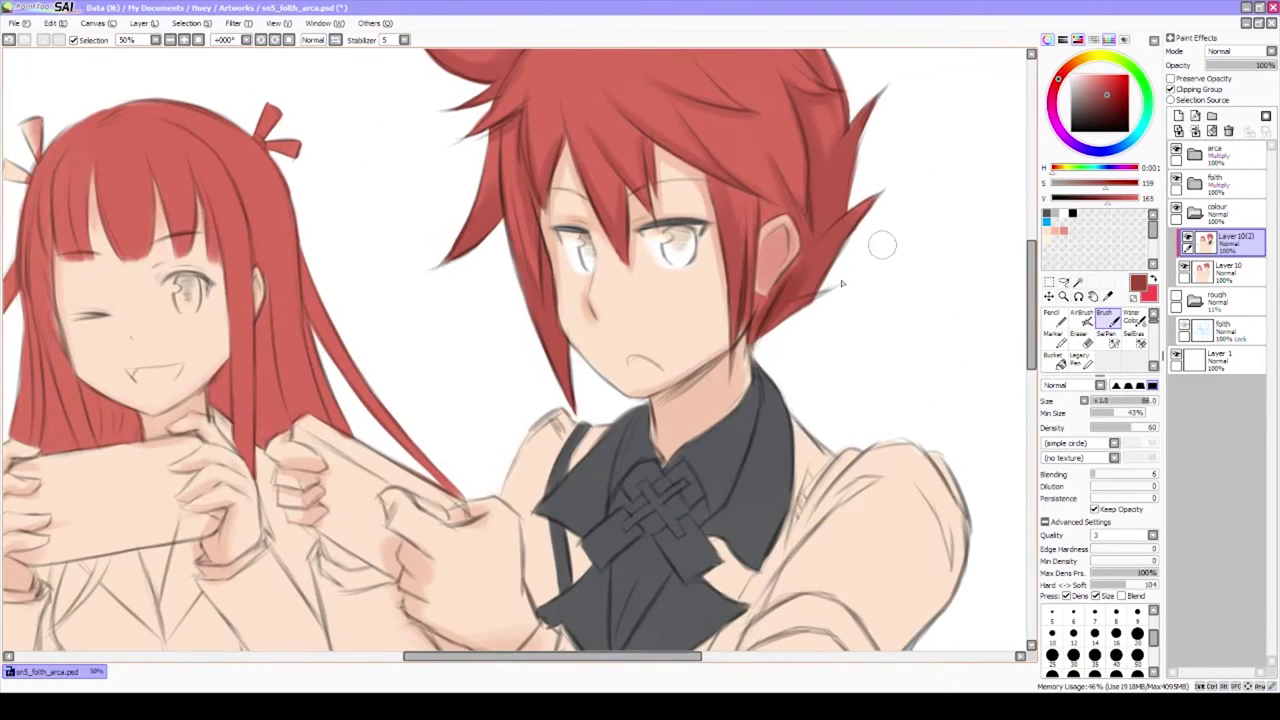
mouse_move(360, 380)
left_mouse_down()
mouse_move(454, 376)
mouse_move(466, 392)
left_mouse_up()
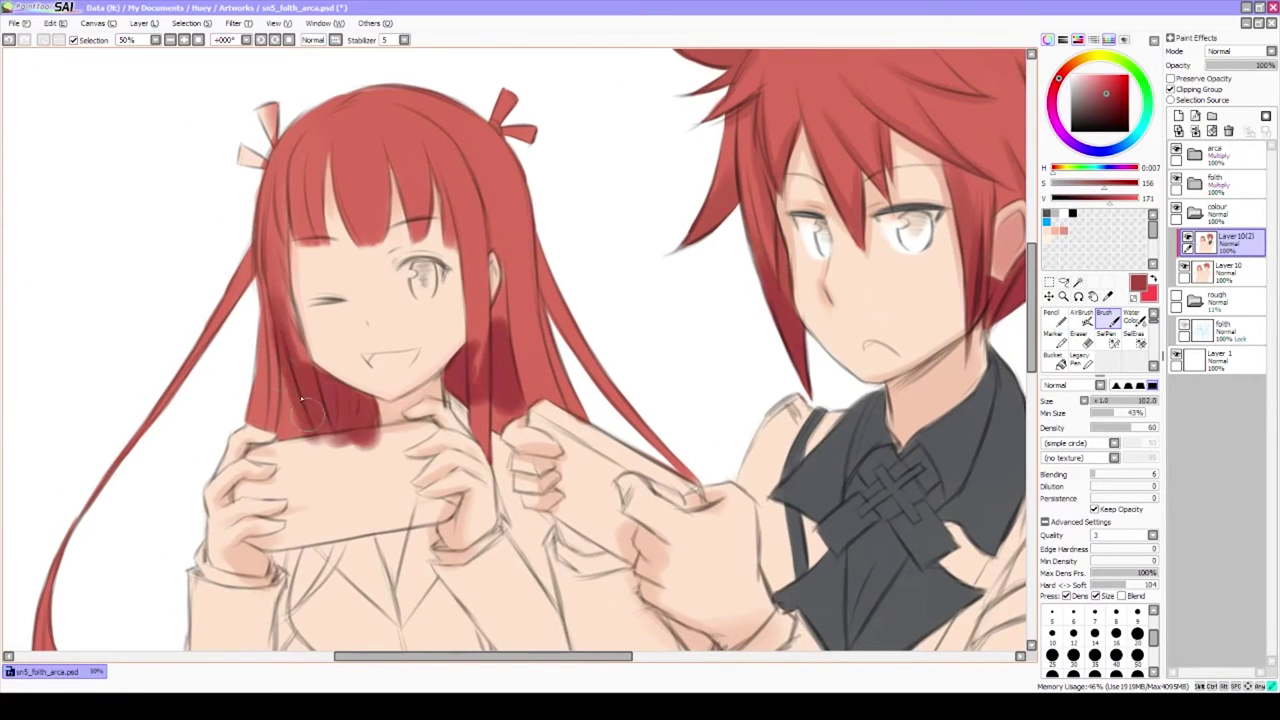
left_click_drag(284, 245, 286, 335)
mouse_move(506, 362)
left_mouse_down()
mouse_move(502, 296)
mouse_move(535, 339)
left_mouse_up()
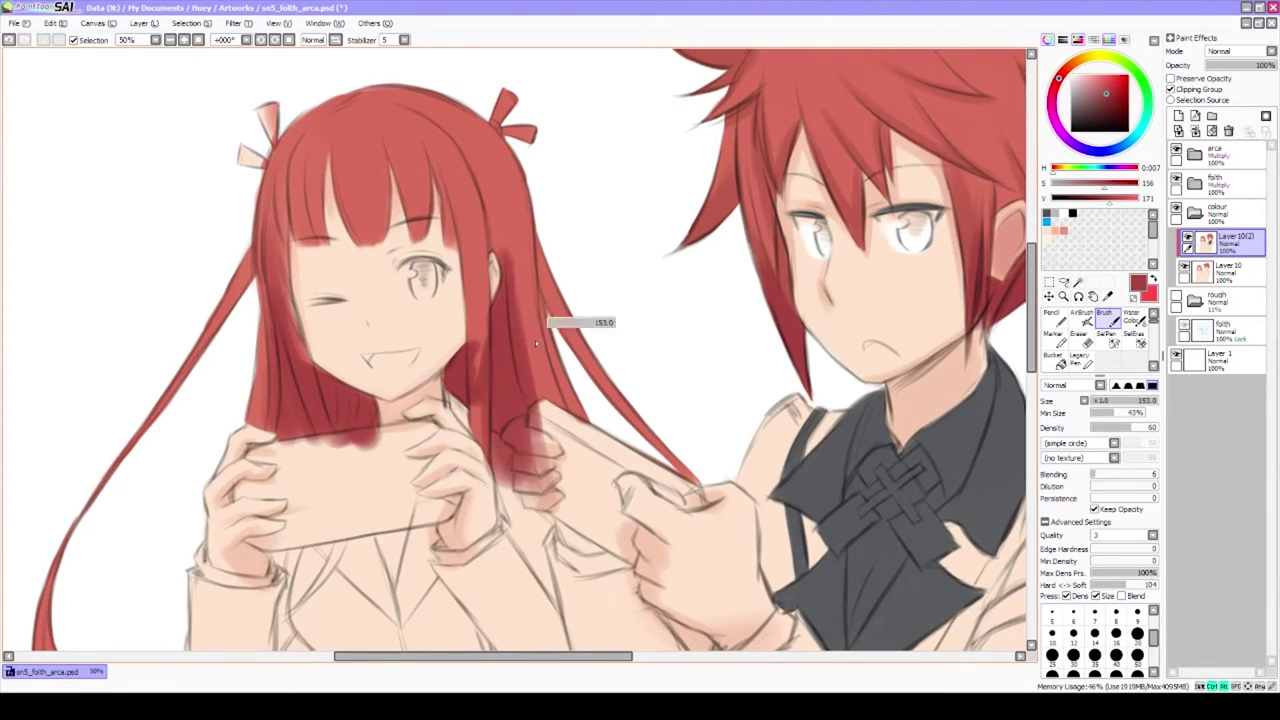
left_click_drag(520, 270, 540, 410)
mouse_move(200, 460)
left_mouse_down()
mouse_move(360, 416)
mouse_move(272, 521)
left_mouse_up()
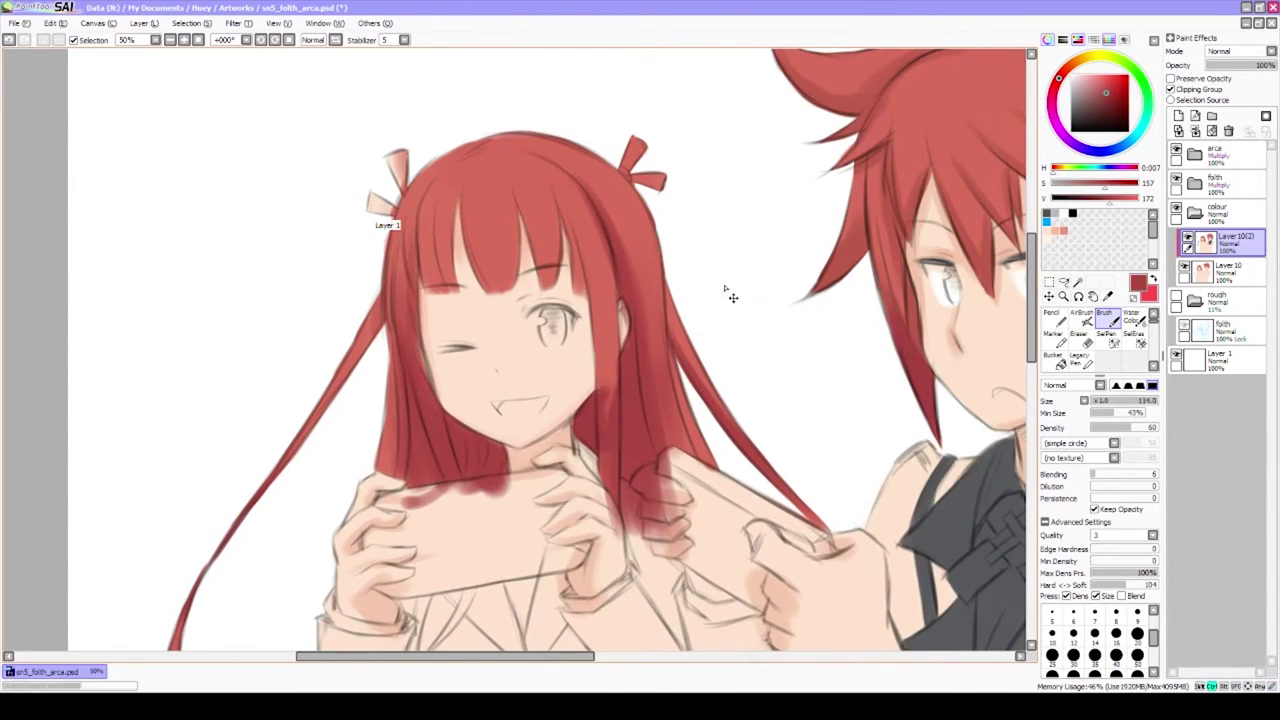
Paint white over the short-haired character's sleeves and shirt and the long-haired character's midriff
scroll(729, 286, "down", 3)
mouse_move(835, 340)
left_mouse_down()
mouse_move(712, 466)
mouse_move(696, 354)
left_mouse_up()
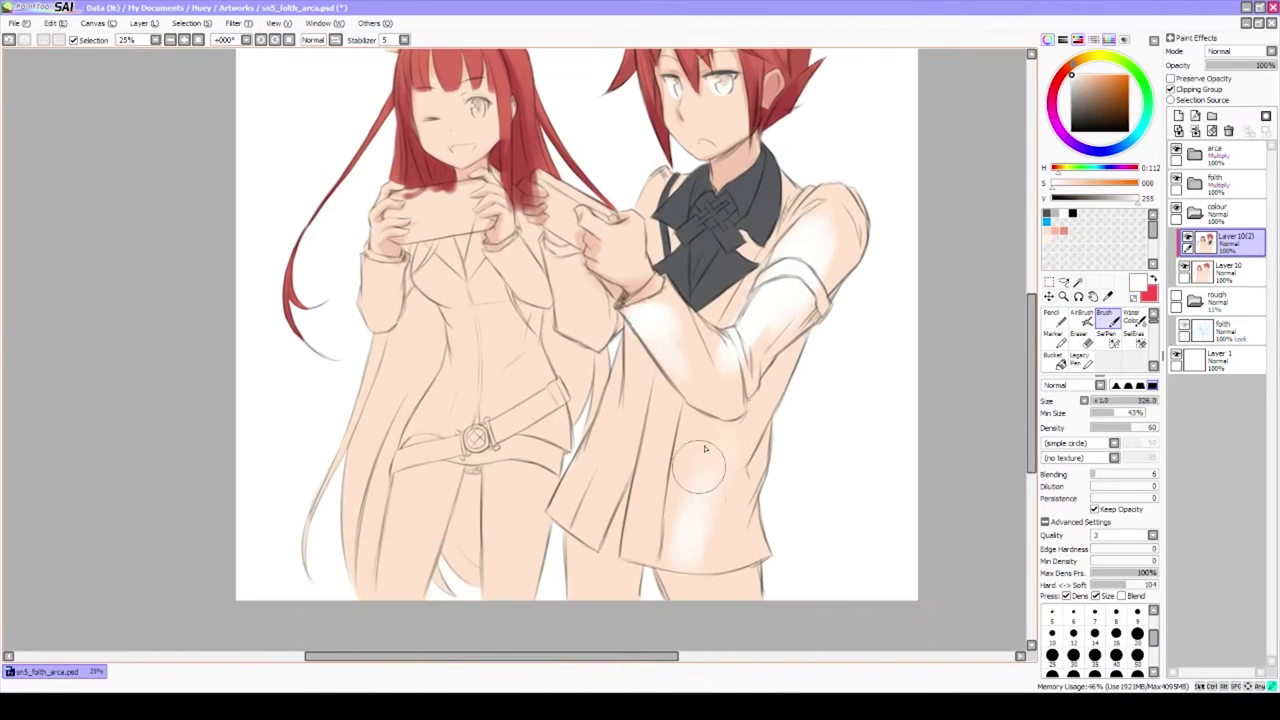
left_click_drag(750, 450, 690, 570)
left_click_drag(500, 305, 505, 380)
left_click_drag(460, 300, 520, 370)
Fill the area around the long-haired character's hips with deep red and darken the hair at the short-haired character's nape
left_click(405, 150, "alt")
mouse_move(400, 360)
left_mouse_down()
mouse_move(468, 588)
mouse_move(551, 393)
left_mouse_up()
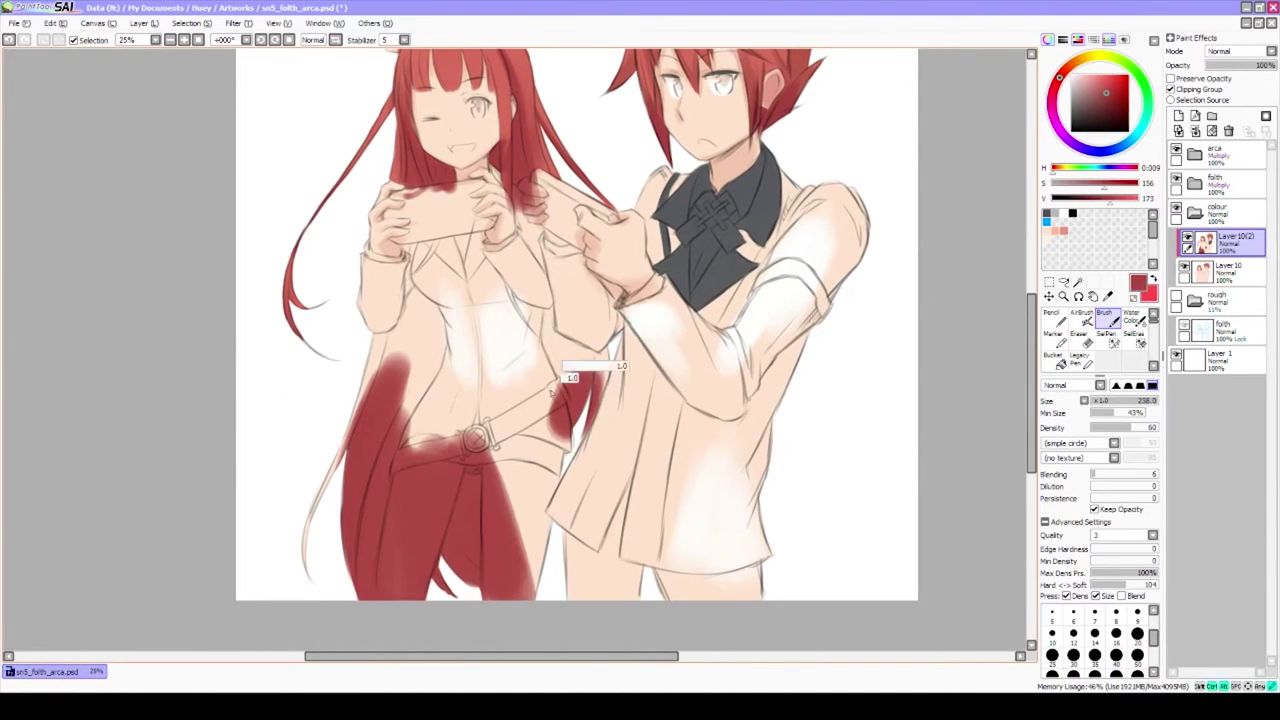
mouse_move(390, 380)
left_mouse_down()
mouse_move(376, 444)
mouse_move(418, 526)
left_mouse_up()
scroll(418, 526, "up", 3)
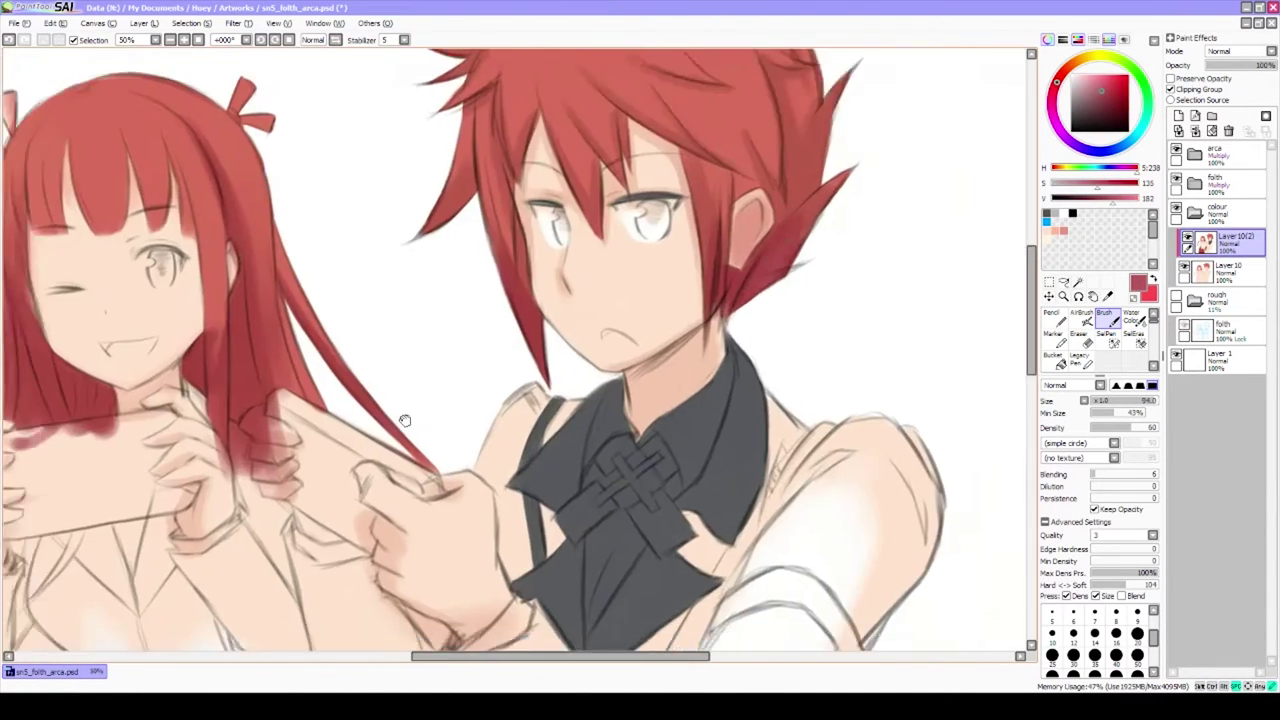
left_click_drag(827, 234, 700, 315)
Refine the thin trailing hair strand beside the long-haired character's hip in crimson on Layer 10
scroll(700, 313, "down", 3)
left_click(1228, 270)
scroll(536, 206, "up", 4)
mouse_move(510, 250)
left_mouse_down()
mouse_move(470, 380)
mouse_move(483, 299)
mouse_move(453, 392)
left_mouse_up()
left_click_drag(453, 392, 493, 282)
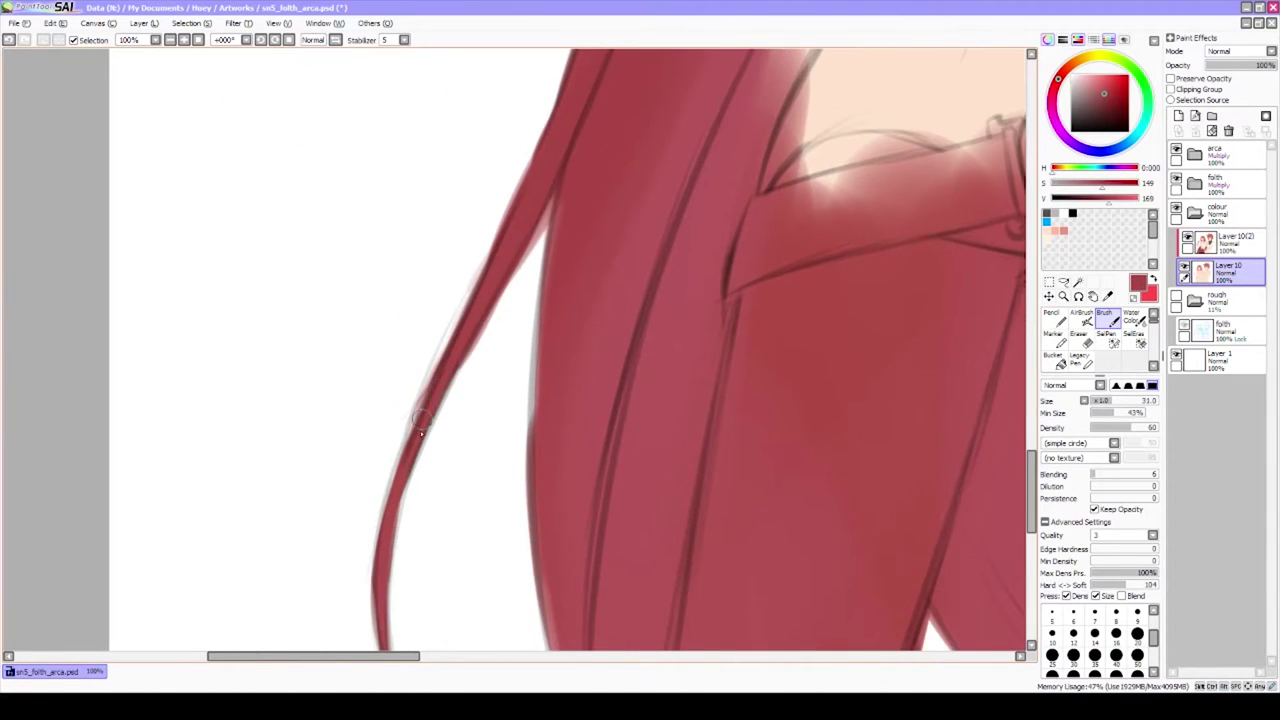
scroll(375, 560, "down", 5)
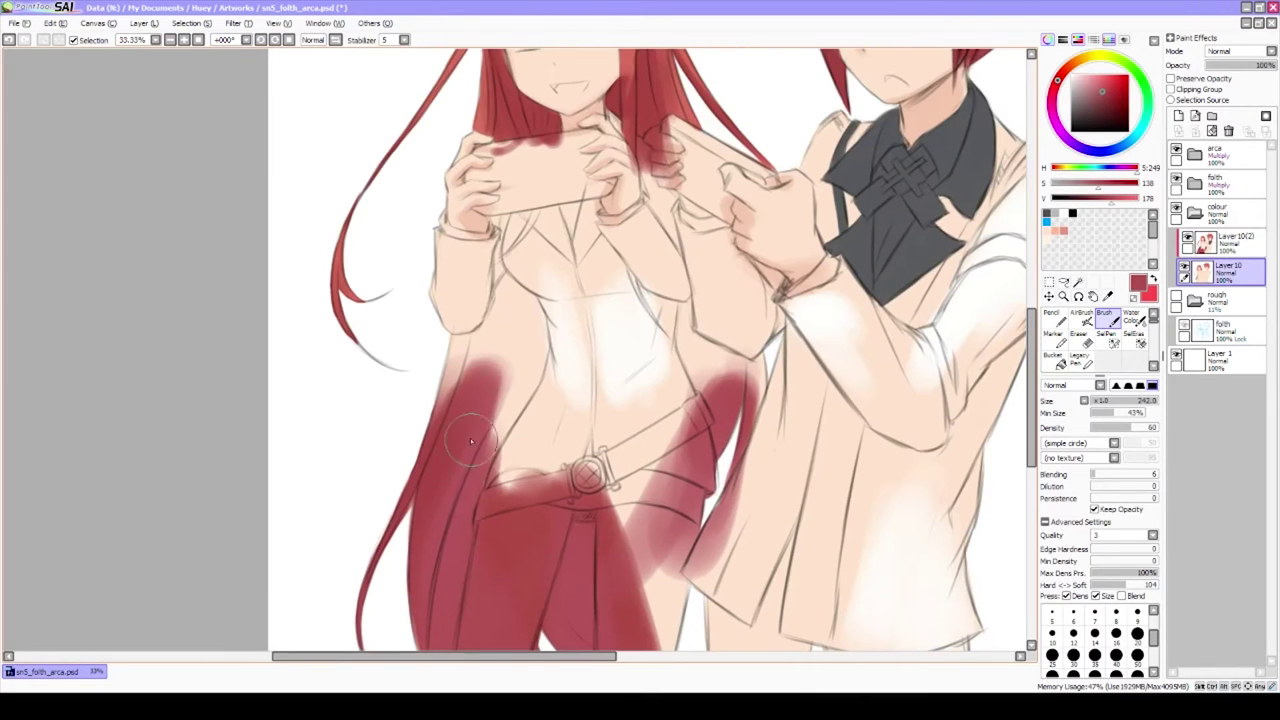
Extend the crimson hair behind the long-haired character's arms and waist on Layer 10(2)
left_click(1228, 240)
mouse_move(500, 360)
left_mouse_down()
mouse_move(464, 456)
mouse_move(515, 290)
left_mouse_up()
mouse_move(685, 310)
left_mouse_down()
mouse_move(715, 400)
mouse_move(750, 340)
mouse_move(760, 460)
left_mouse_up()
left_click_drag(560, 300, 603, 433)
left_click_drag(420, 401, 383, 401)
scroll(440, 400, "down", 2)
Paint the band on the short-haired character's upper sleeve dark grey and tidy its edge with off-white
scroll(440, 400, "up", 3)
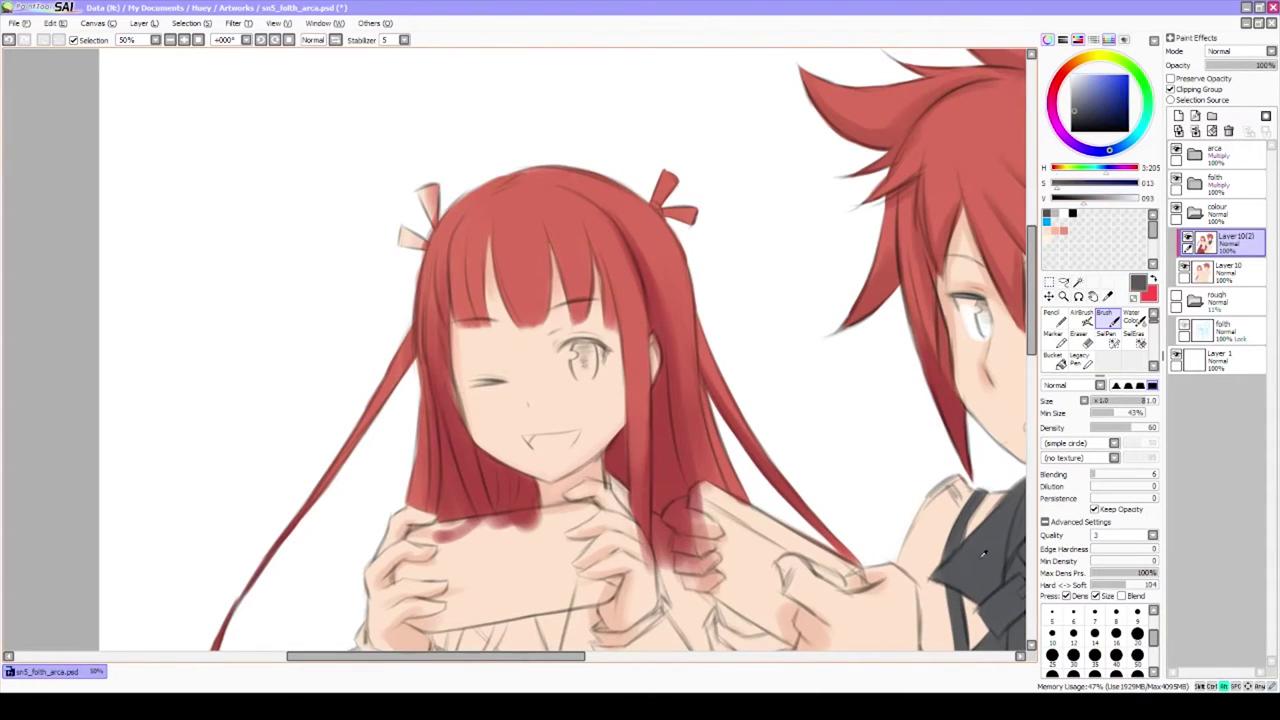
left_click_drag(657, 207, 320, 60)
left_click_drag(700, 500, 560, 140)
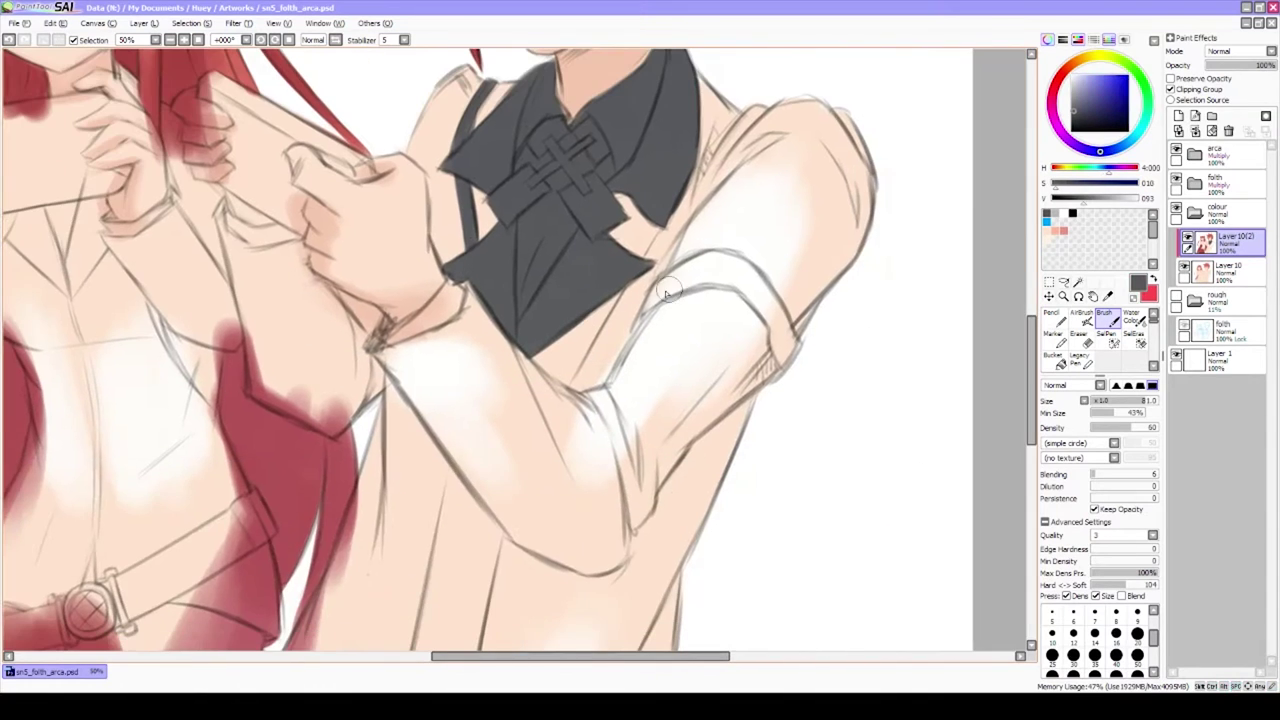
left_click_drag(655, 298, 688, 283)
left_click_drag(757, 305, 790, 360)
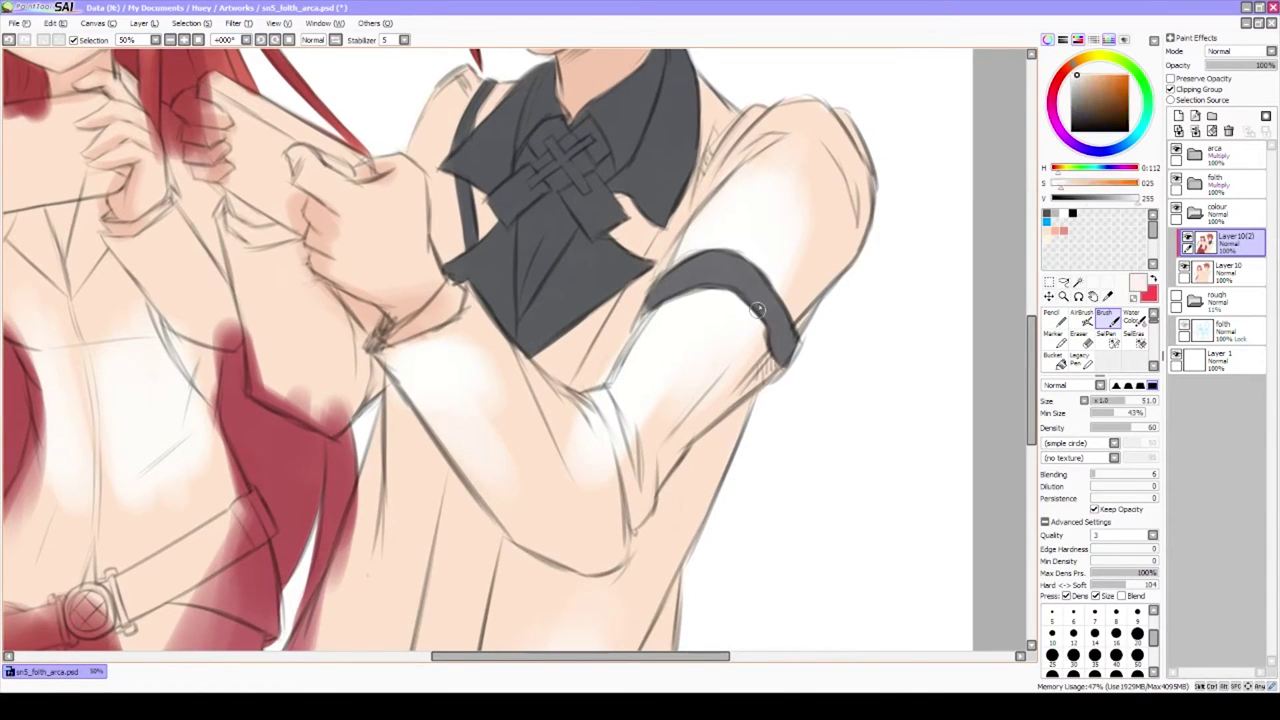
left_click_drag(665, 300, 630, 330)
Paint the wrist cuffs of both characters dark grey with a smaller brush
key("bracketleft")
scroll(450, 350, "up", 2)
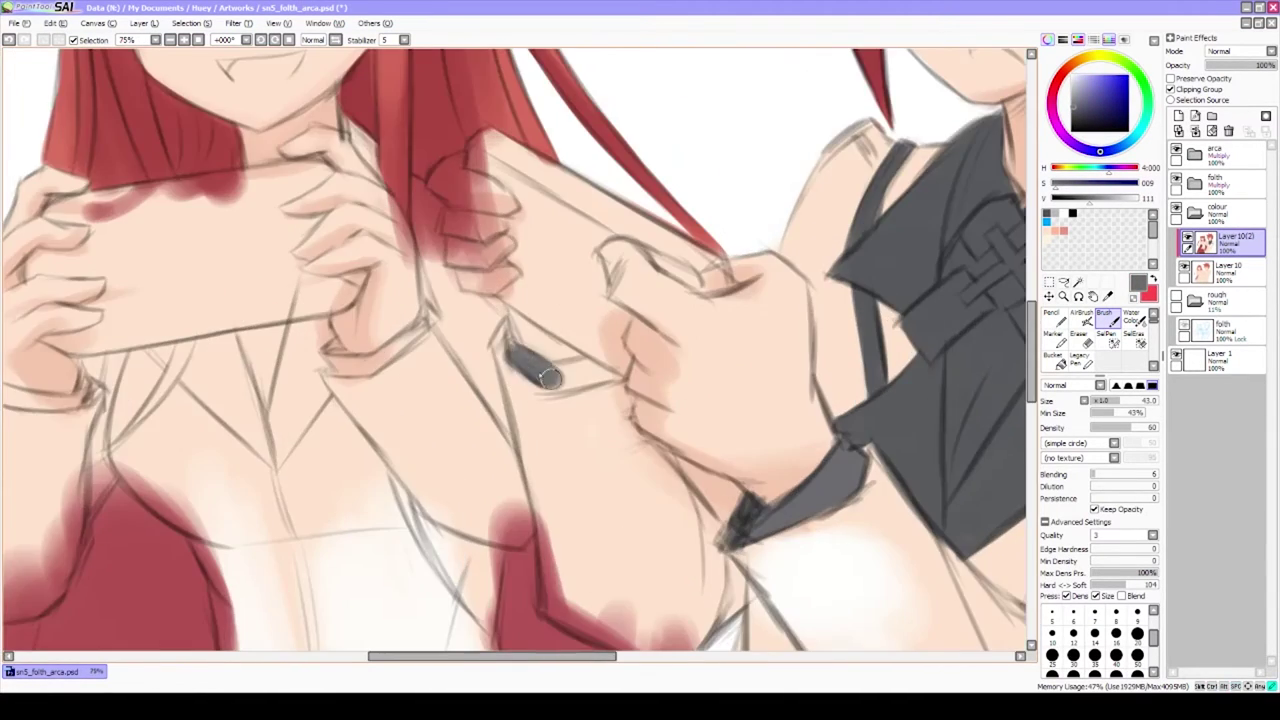
scroll(528, 388, "down", 3)
scroll(549, 410, "up", 3)
left_click_drag(438, 348, 510, 404)
scroll(429, 415, "down", 2)
scroll(530, 358, "up", 3)
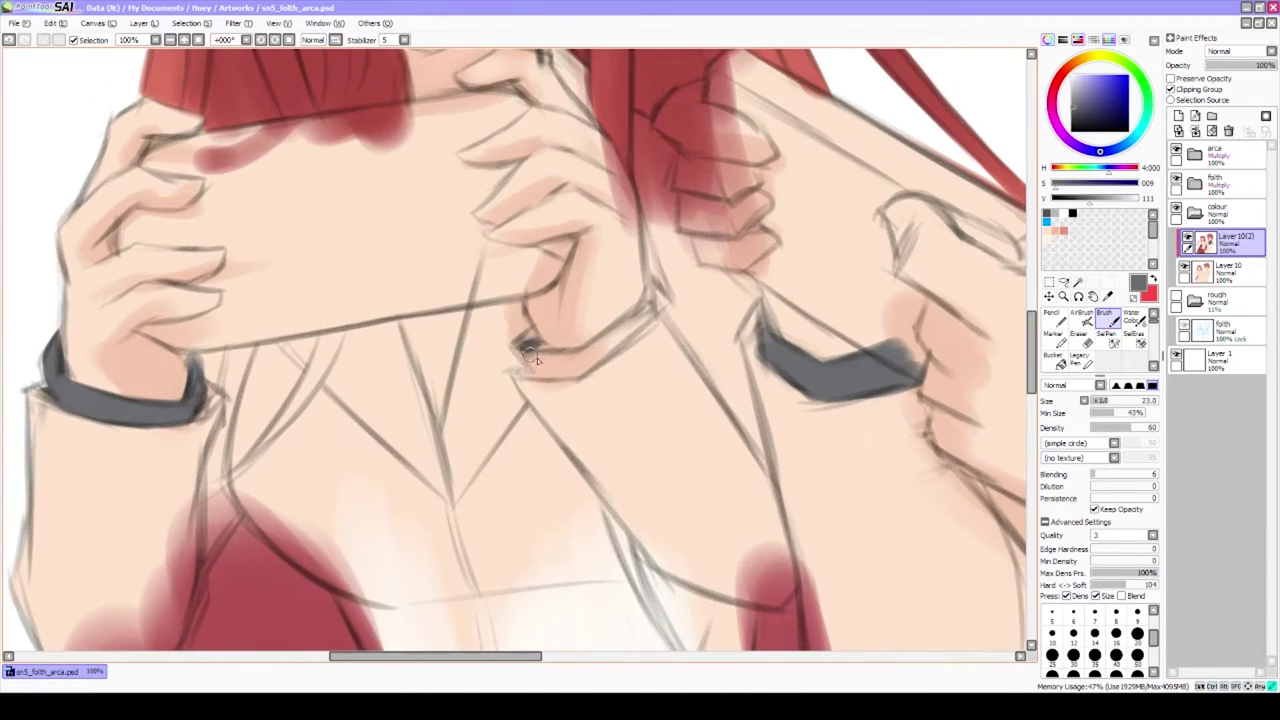
mouse_move(566, 358)
left_mouse_down()
mouse_move(643, 334)
mouse_move(600, 350)
left_mouse_up()
scroll(600, 340, "down", 3)
scroll(430, 315, "up", 3)
Colour the long-haired character's hair strand below the held paper red and fill the adjacent sleeve with off-white
left_click(430, 315, "alt")
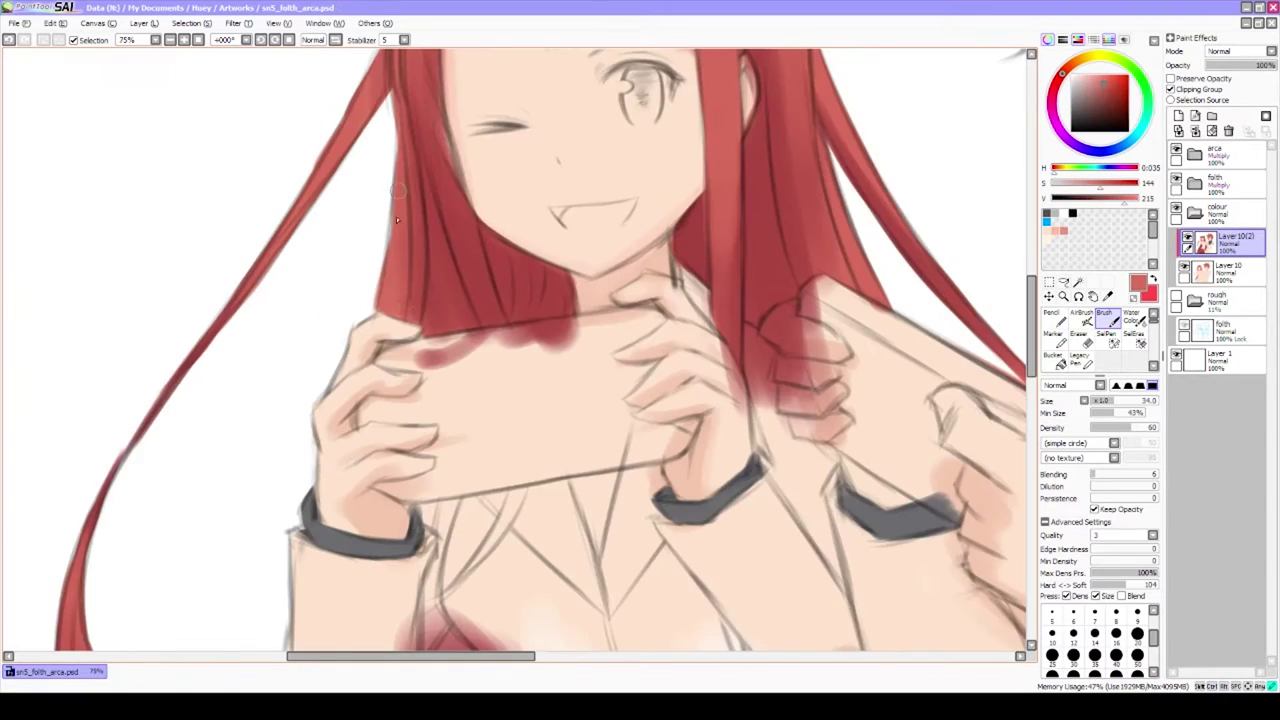
scroll(528, 333, "down", 1)
scroll(528, 333, "down", 2)
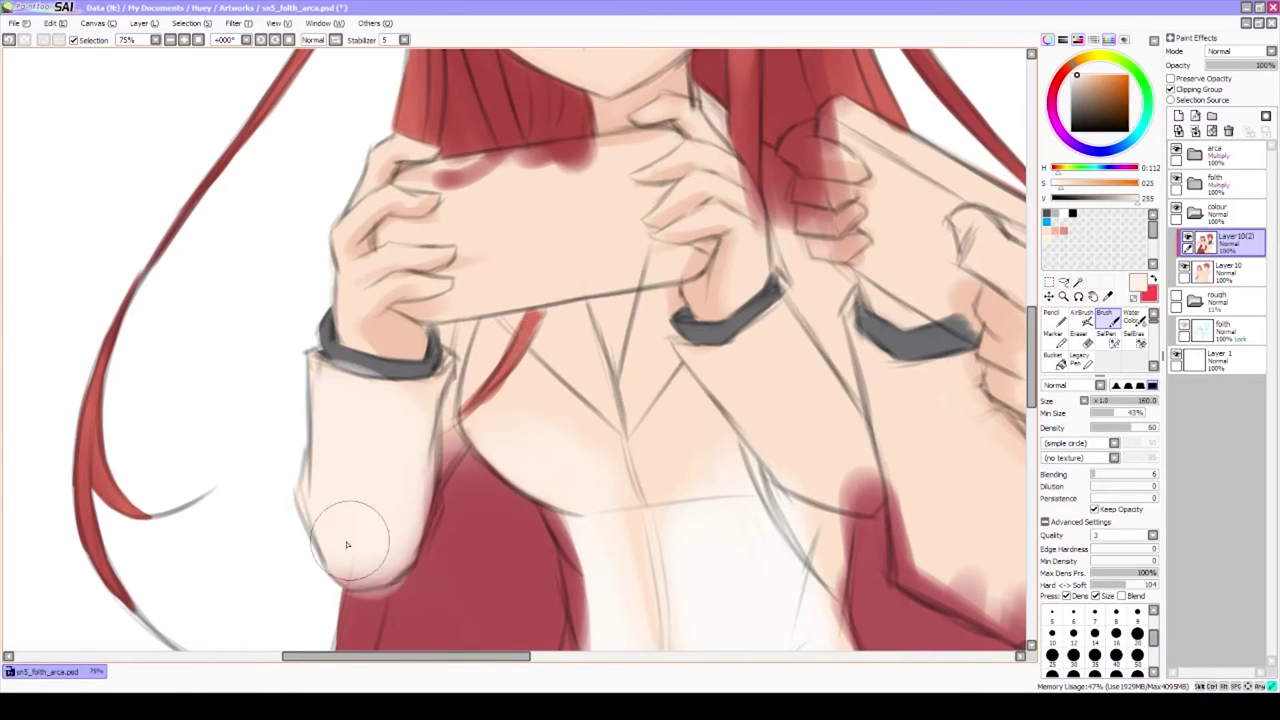
Paint the long-haired character's hair ribbons dark grey on both sides of the head
scroll(491, 317, "up", 2)
scroll(491, 317, "down", 3)
scroll(396, 511, "up", 3)
Refine the long-haired character's side hair with sampled light red and darker red tones
left_click(396, 511, "alt")
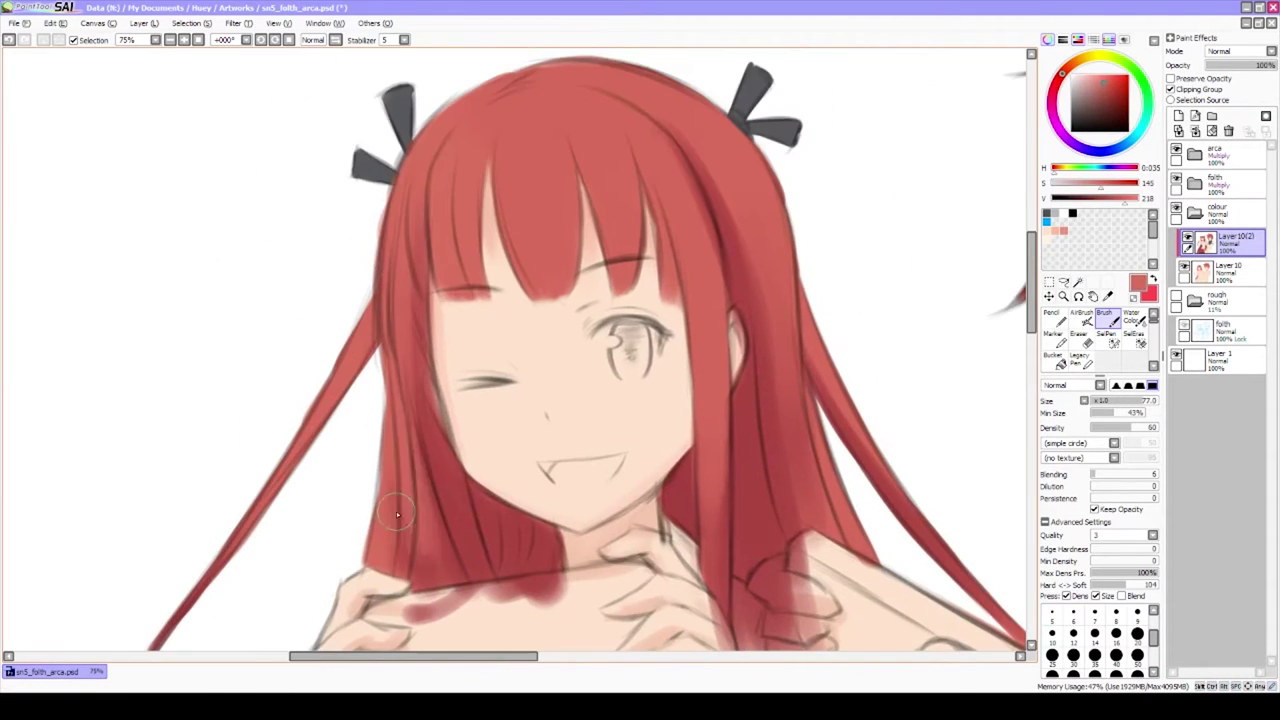
left_click(389, 477, "alt")
scroll(450, 430, "down", 3)
scroll(507, 381, "up", 3)
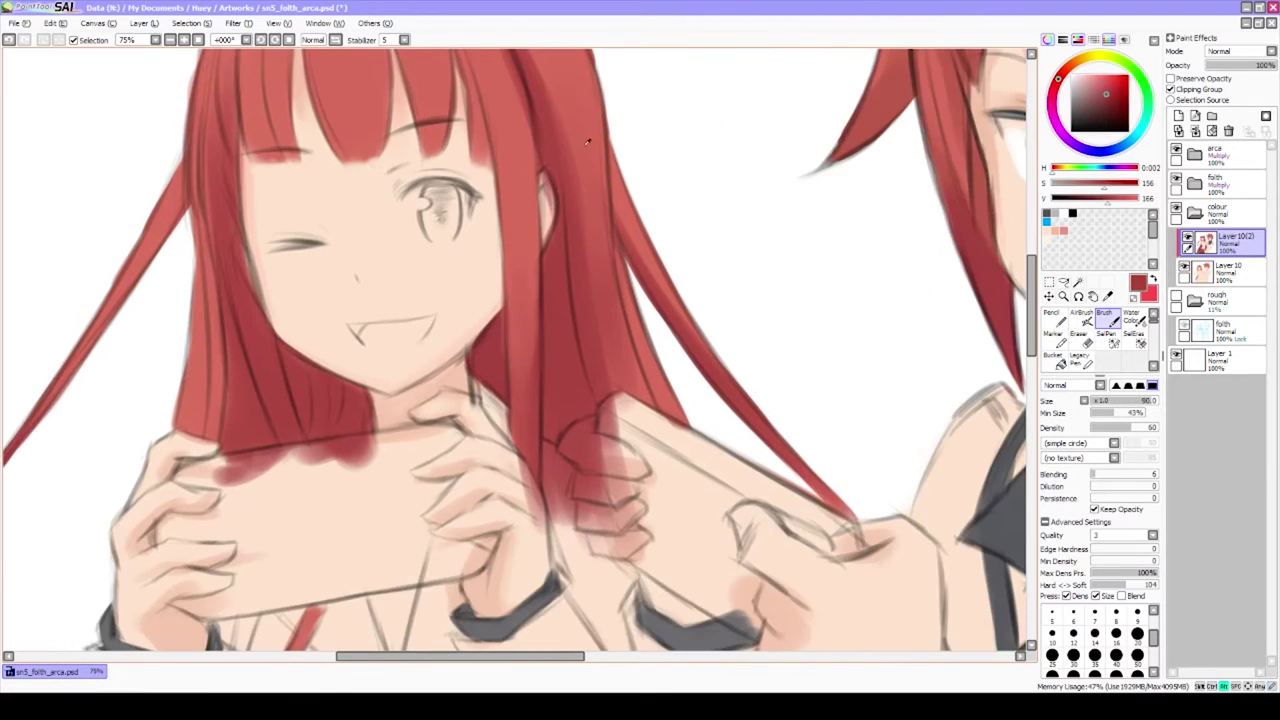
Paint the white of the long-haired character's open eye
scroll(590, 350, "down", 2)
scroll(625, 485, "up", 4)
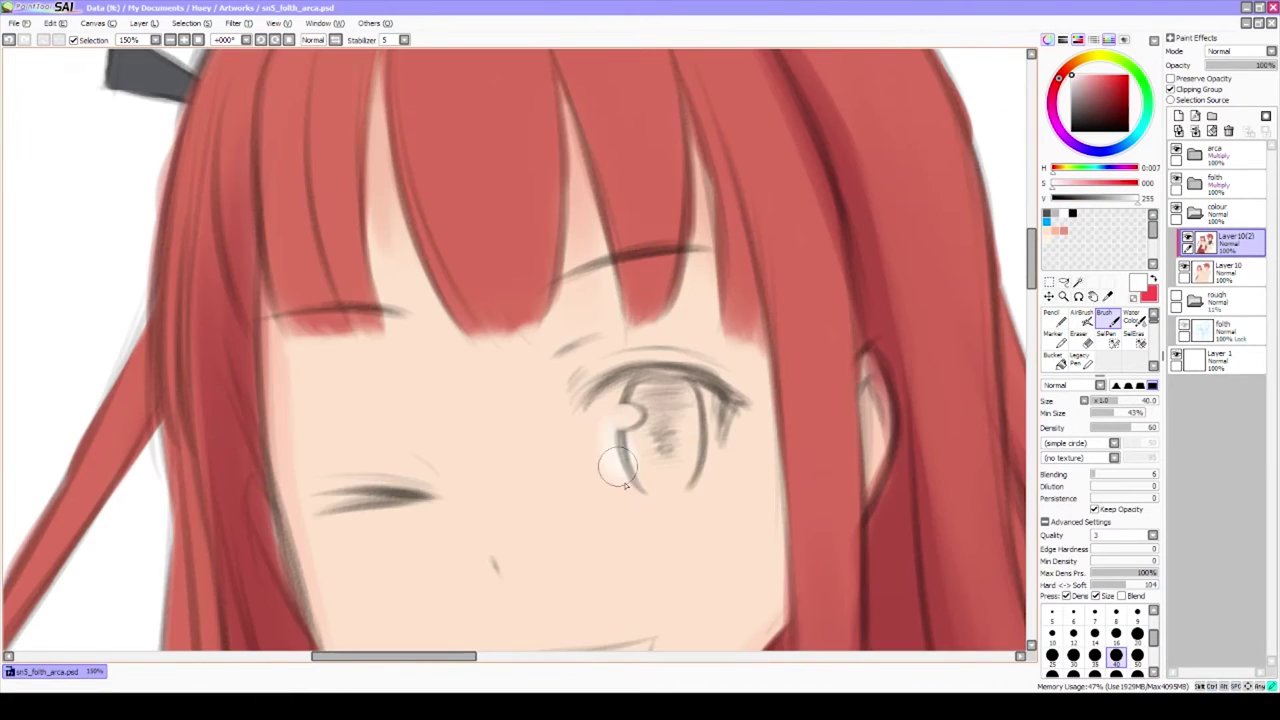
left_click_drag(617, 465, 663, 468)
scroll(622, 430, "down", 3)
scroll(500, 430, "up", 2)
Shade the long-haired character's neck, ear and forehead below the fringe with sampled pinkish and base skin tones
left_click(515, 440, "alt")
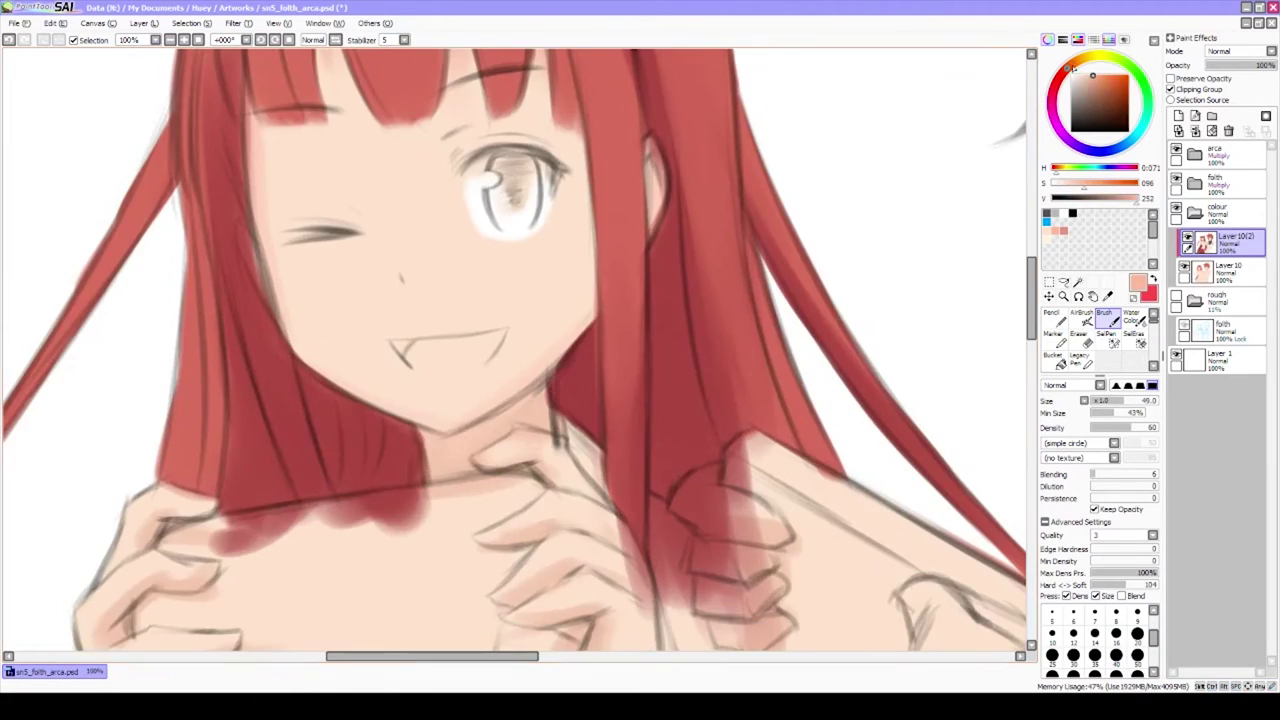
scroll(434, 446, "down", 2)
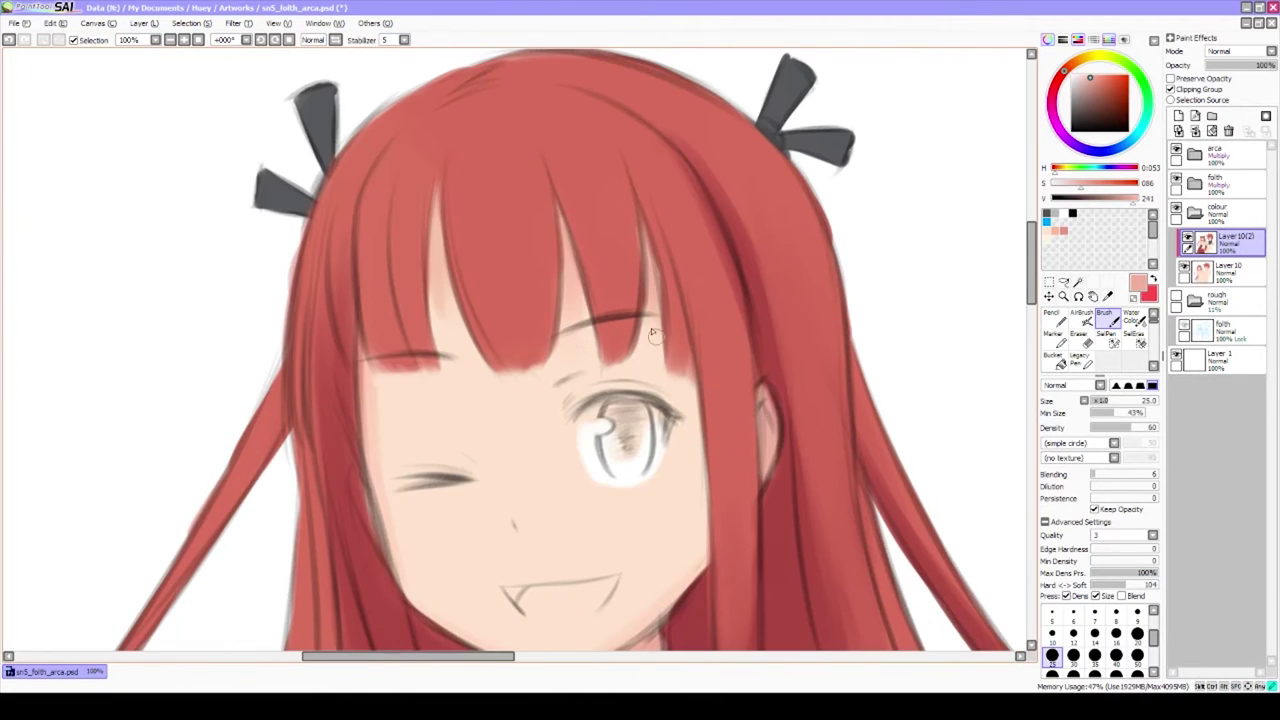
left_click(492, 385, "alt")
scroll(492, 385, "up", 2)
scroll(426, 483, "down", 2)
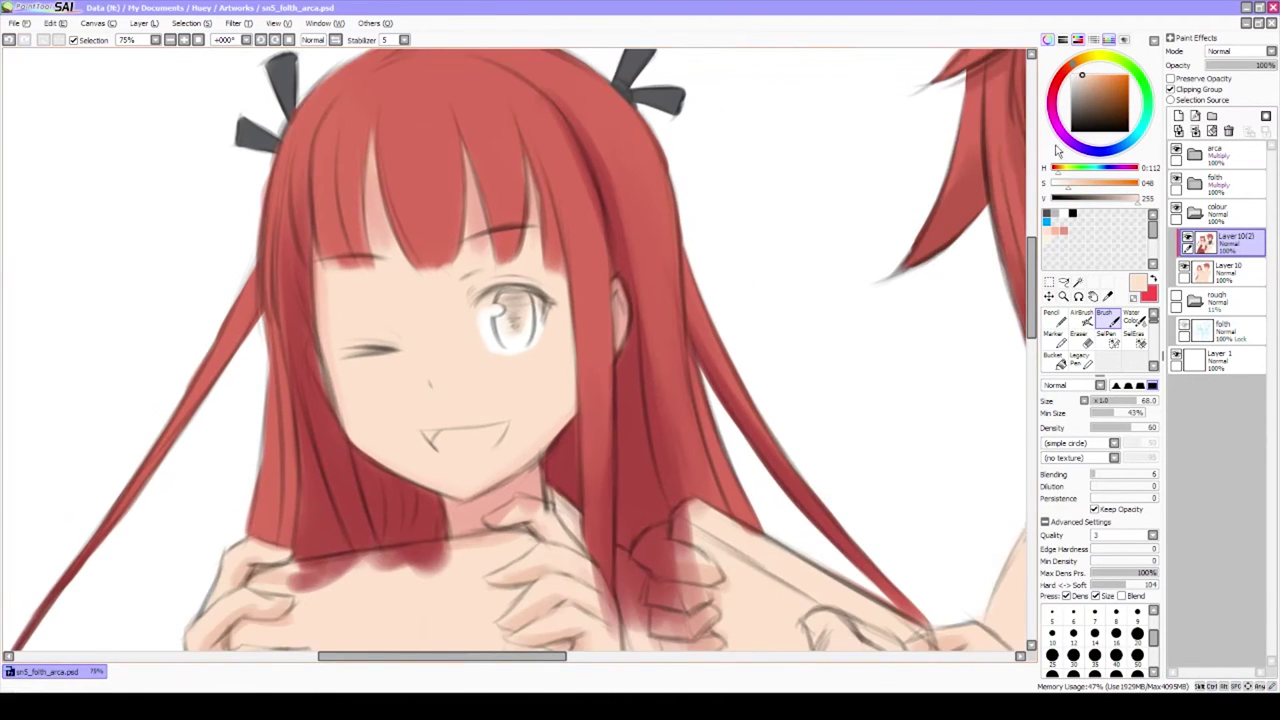
Fill the long-haired character's open mouth with light pink
left_click(440, 450, "alt")
left_click_drag(440, 450, 450, 418)
scroll(450, 418, "up", 3)
mouse_move(700, 290)
left_mouse_down()
mouse_move(729, 237)
mouse_move(690, 330)
mouse_move(667, 283)
left_mouse_up()
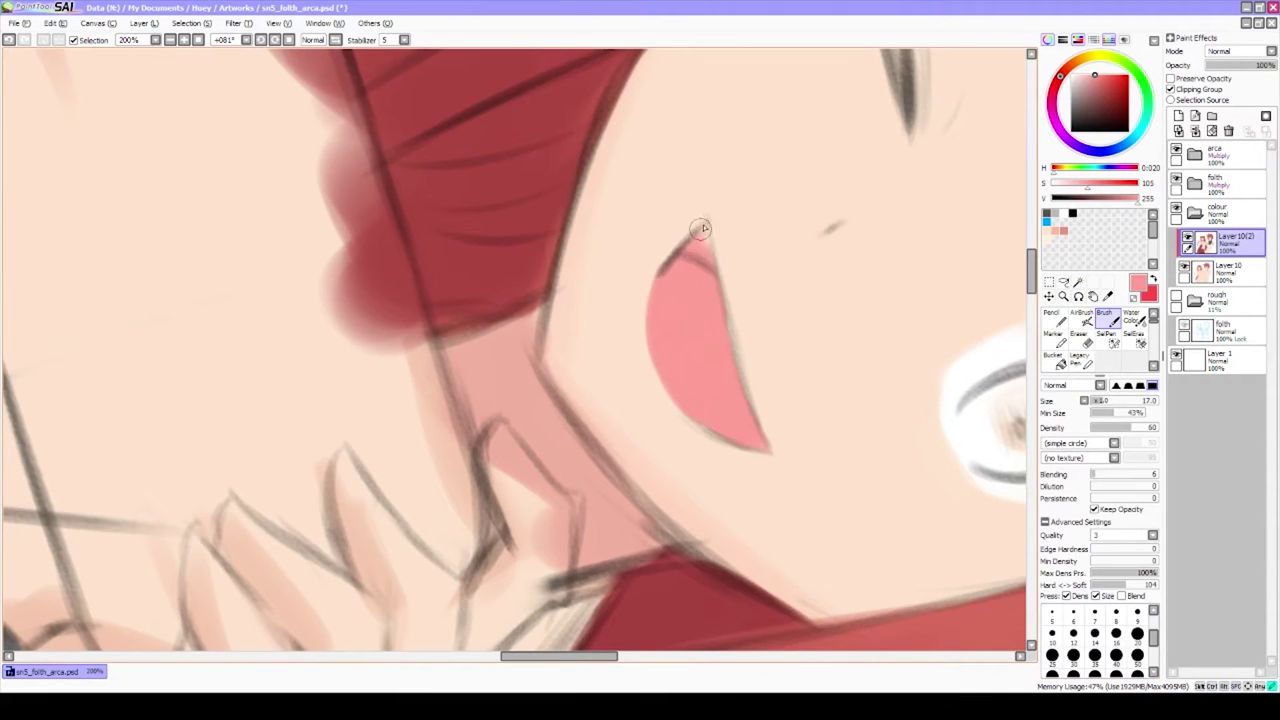
Paint the inner corner of the long-haired character's mouth darker red with a small brush
scroll(701, 228, "down", 2)
key("Home")
left_click(620, 280, "alt")
scroll(620, 280, "up", 2)
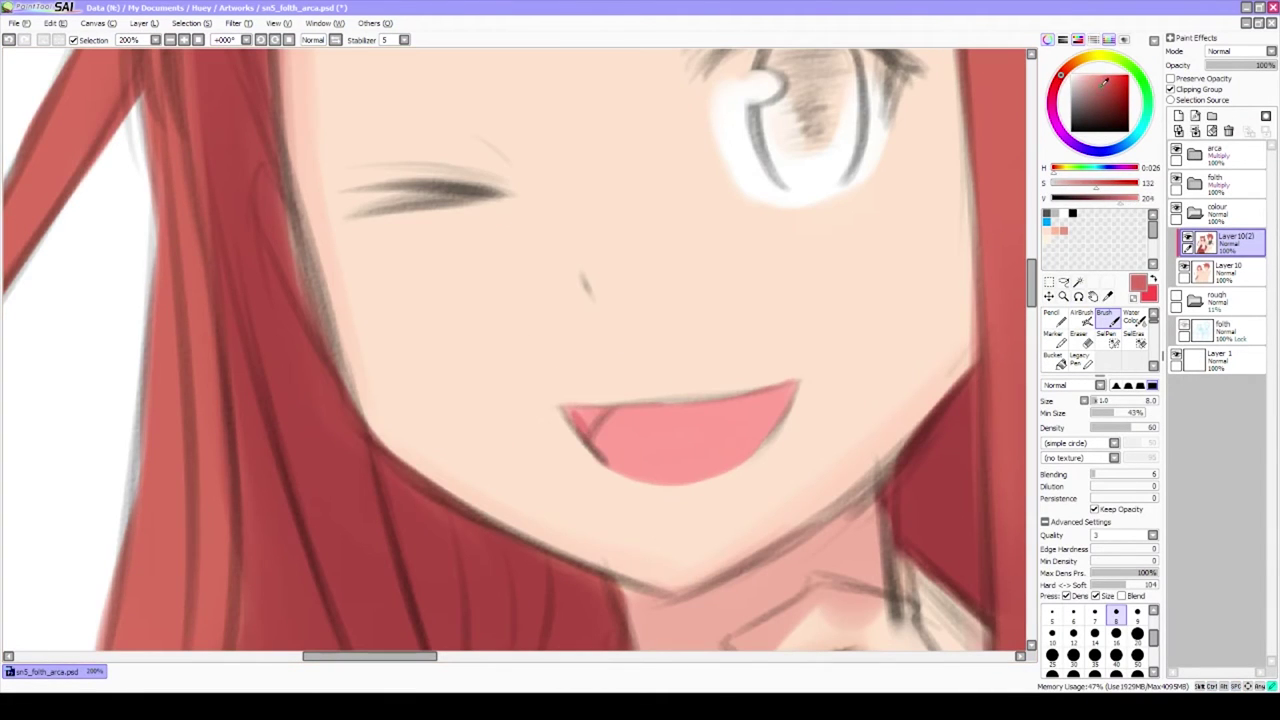
left_click(593, 427, "alt")
scroll(593, 427, "down", 2)
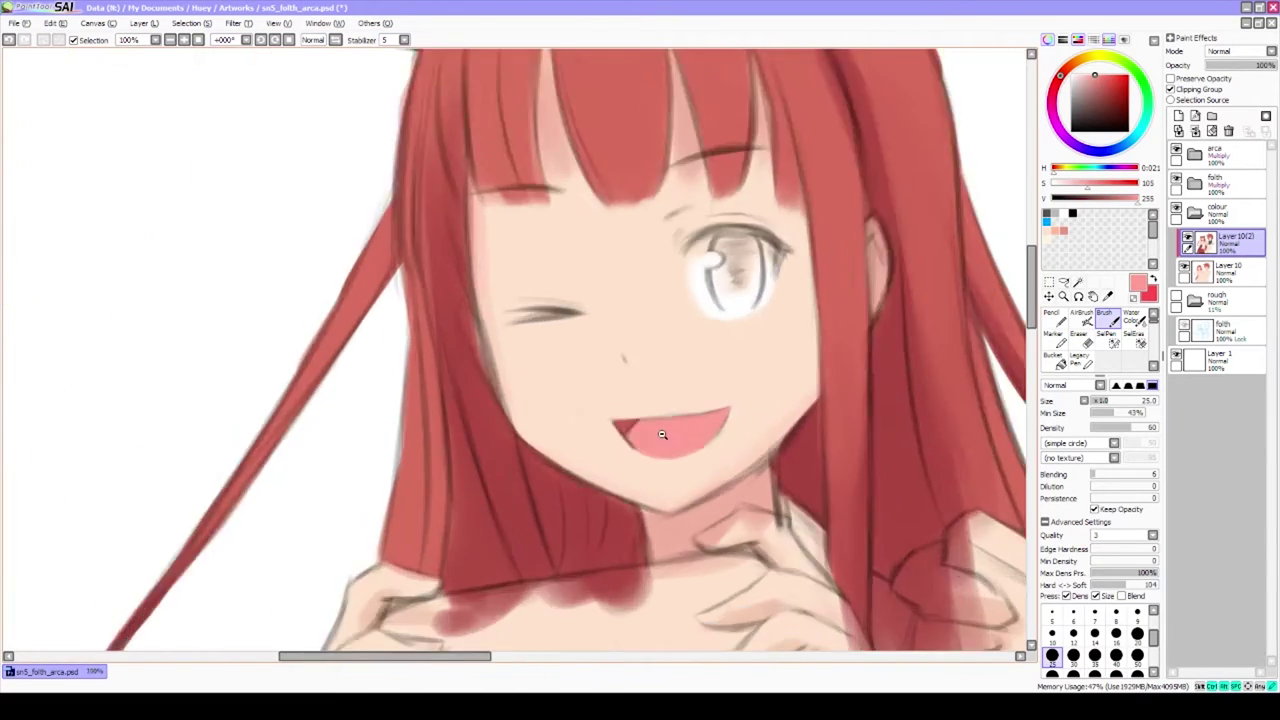
Paint the long-haired character's open iris purple and clean up the area around the upper lashes
scroll(593, 427, "up", 1)
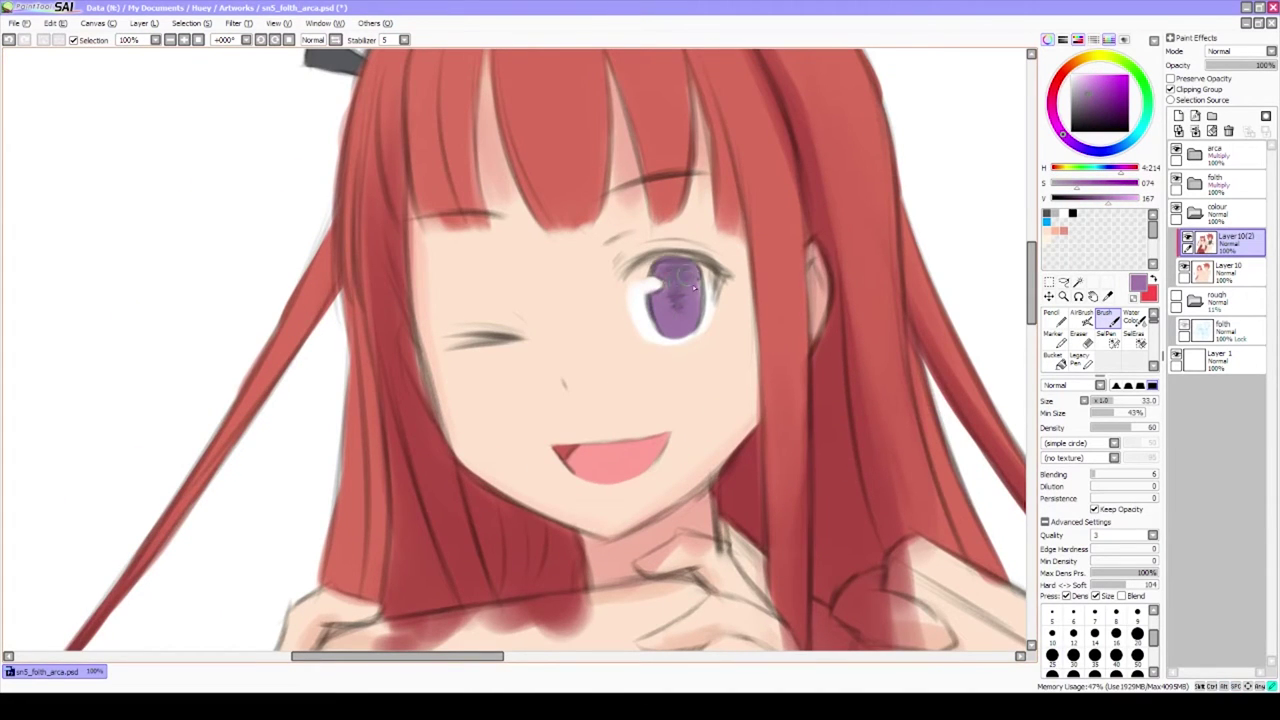
scroll(692, 284, "down", 2)
mouse_move(640, 300)
left_mouse_down()
mouse_move(600, 380)
mouse_move(540, 330)
mouse_move(585, 375)
mouse_move(367, 265)
left_mouse_up()
scroll(529, 316, "up", 3)
left_click(529, 316, "alt")
left_click(600, 340, "alt")
left_click_drag(545, 330, 573, 352)
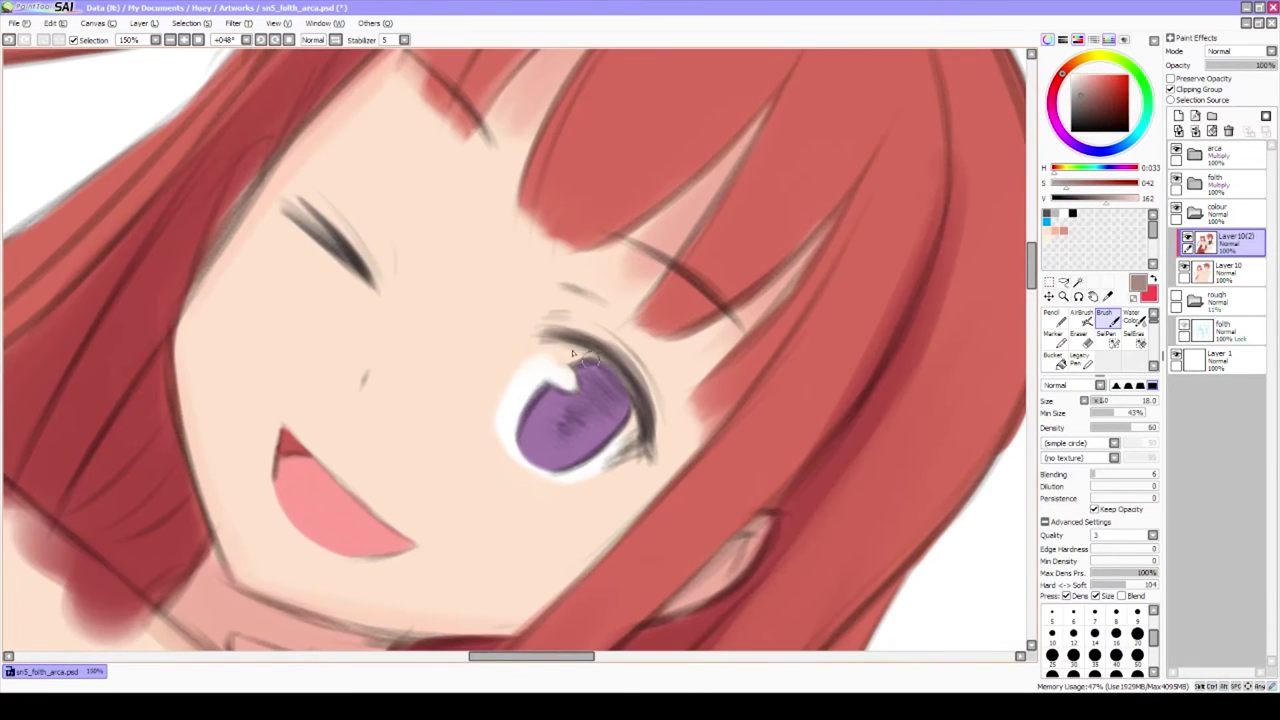
key("Delete")
Deepen the long-haired character's hair behind the ear with sampled dark red
scroll(632, 375, "down", 2)
scroll(632, 375, "up", 1)
left_click(676, 326, "alt")
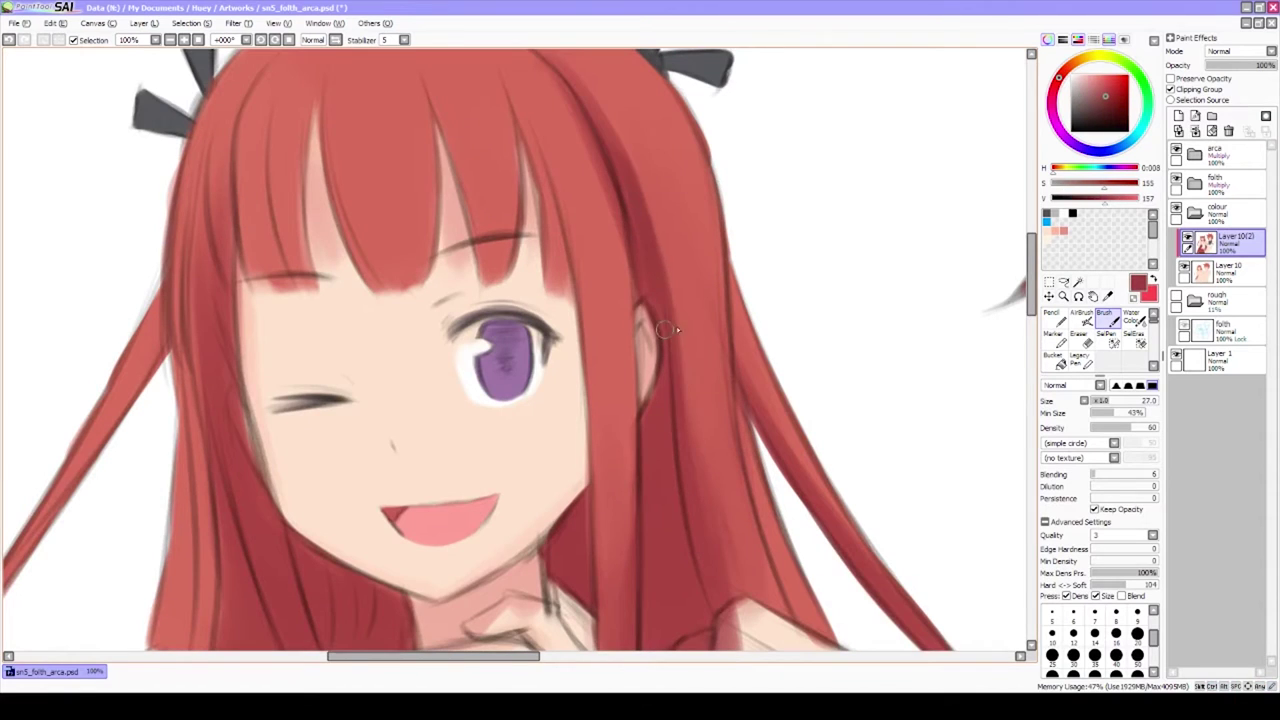
left_click_drag(676, 326, 716, 560)
scroll(716, 557, "down", 4)
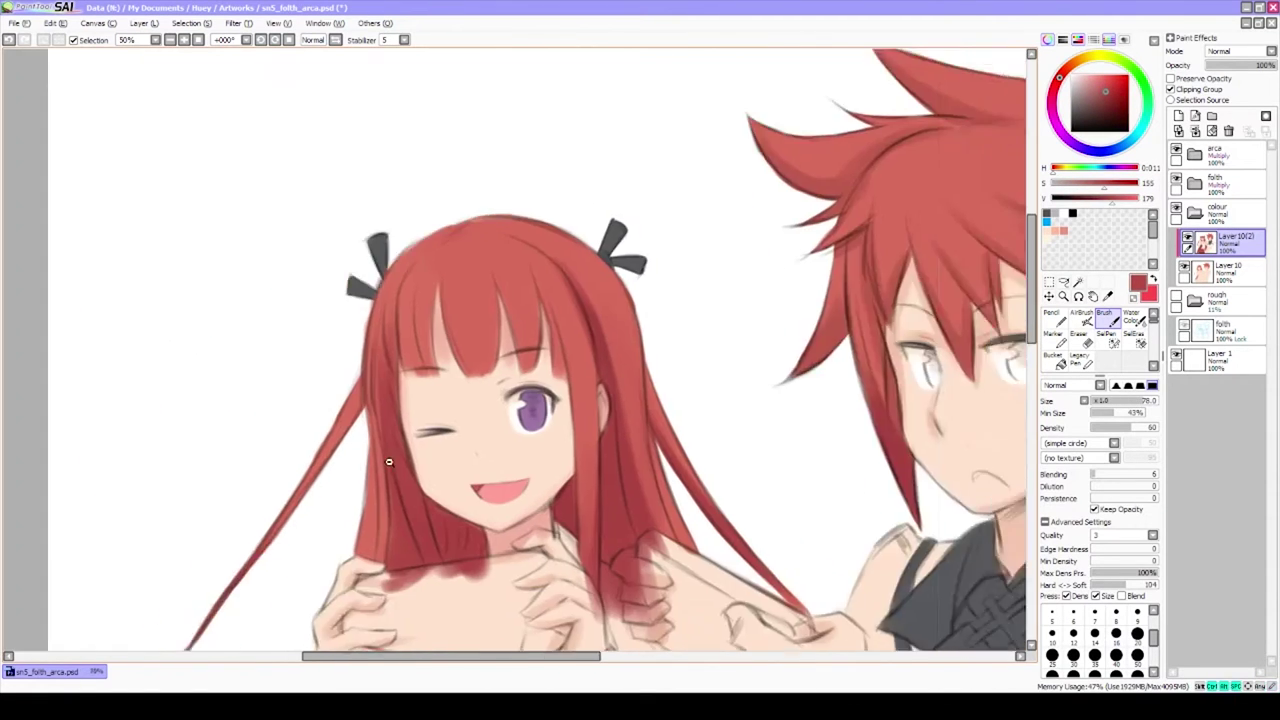
Refine the upper edge of the long-haired character's mouth with the sampled light pink
scroll(629, 408, "up", 5)
scroll(629, 408, "down", 3)
key("v")
scroll(640, 400, "up", 2)
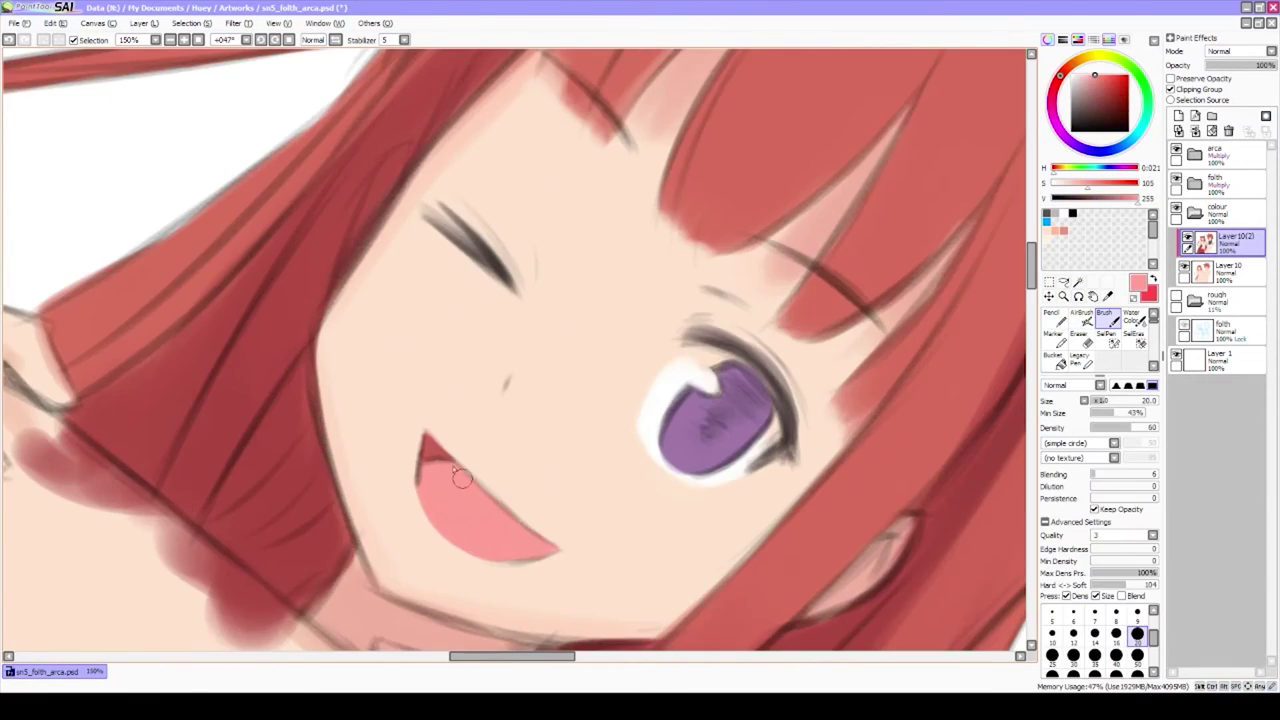
key("Delete")
scroll(712, 338, "down", 2)
Add a new clipped layer and airbrush soft pink blush onto the long-haired character's cheeks
left_click(737, 349, "alt")
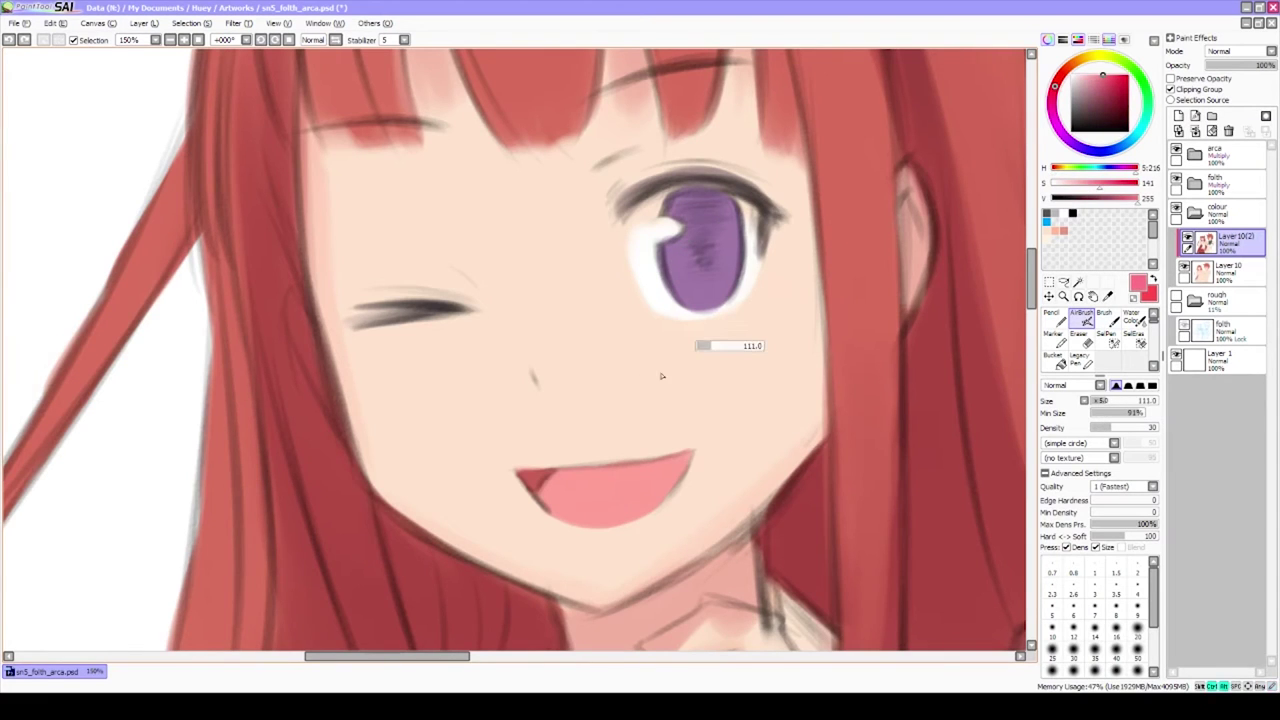
scroll(730, 350, "up", 2)
scroll(733, 368, "down", 1)
left_click(1178, 116)
left_click_drag(747, 373, 730, 345)
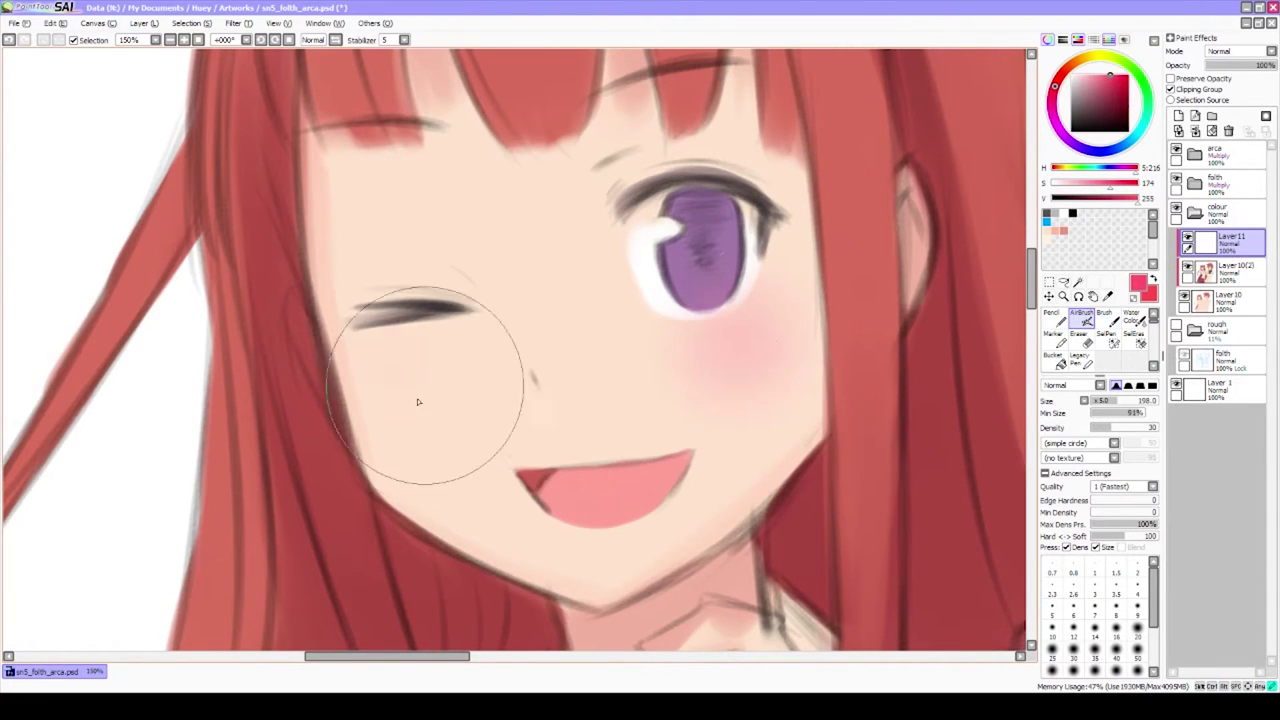
left_click_drag(425, 386, 392, 372)
scroll(828, 302, "up", 1)
scroll(828, 302, "down", 2)
left_click_drag(560, 261, 750, 305)
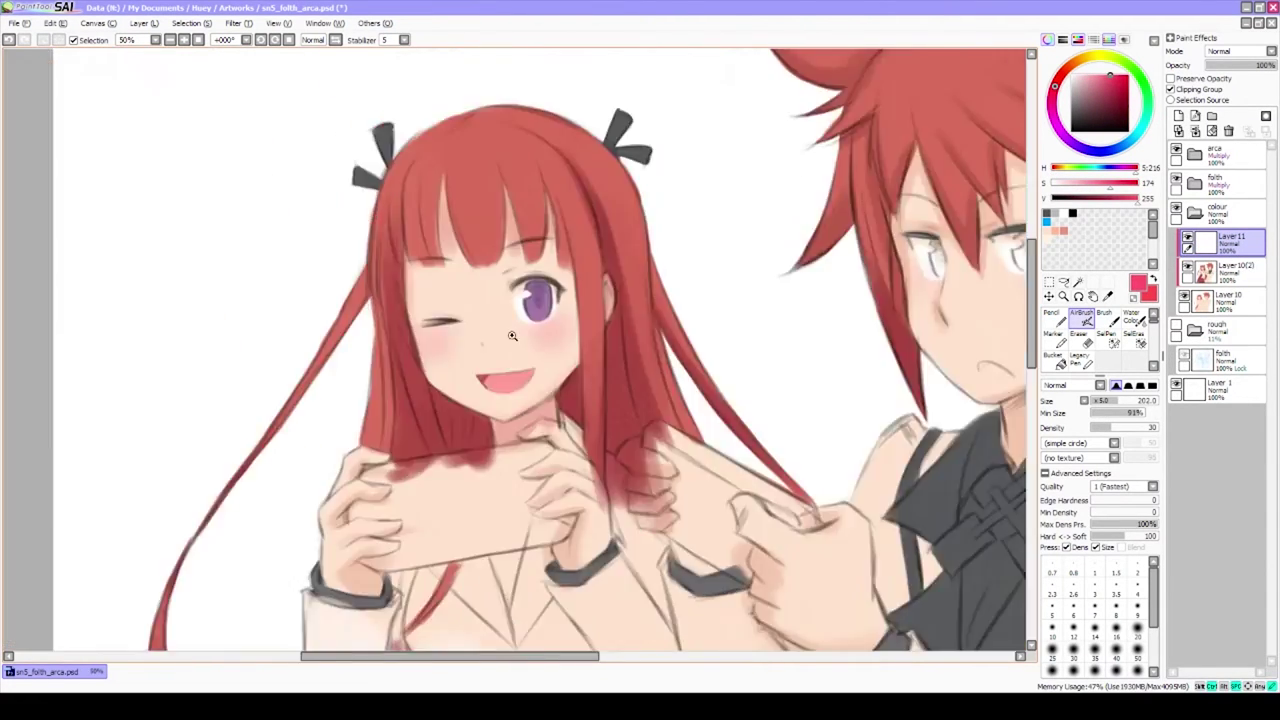
Brush small white highlights onto the long-haired character's blushed cheeks
scroll(540, 300, "up", 2)
key("b")
left_click_drag(540, 300, 630, 260)
Shade the long-haired character's inner brow and eyelids with sampled reddish skin tones
left_click(637, 323, "alt")
left_click(630, 340, "alt")
key("bracketleft")
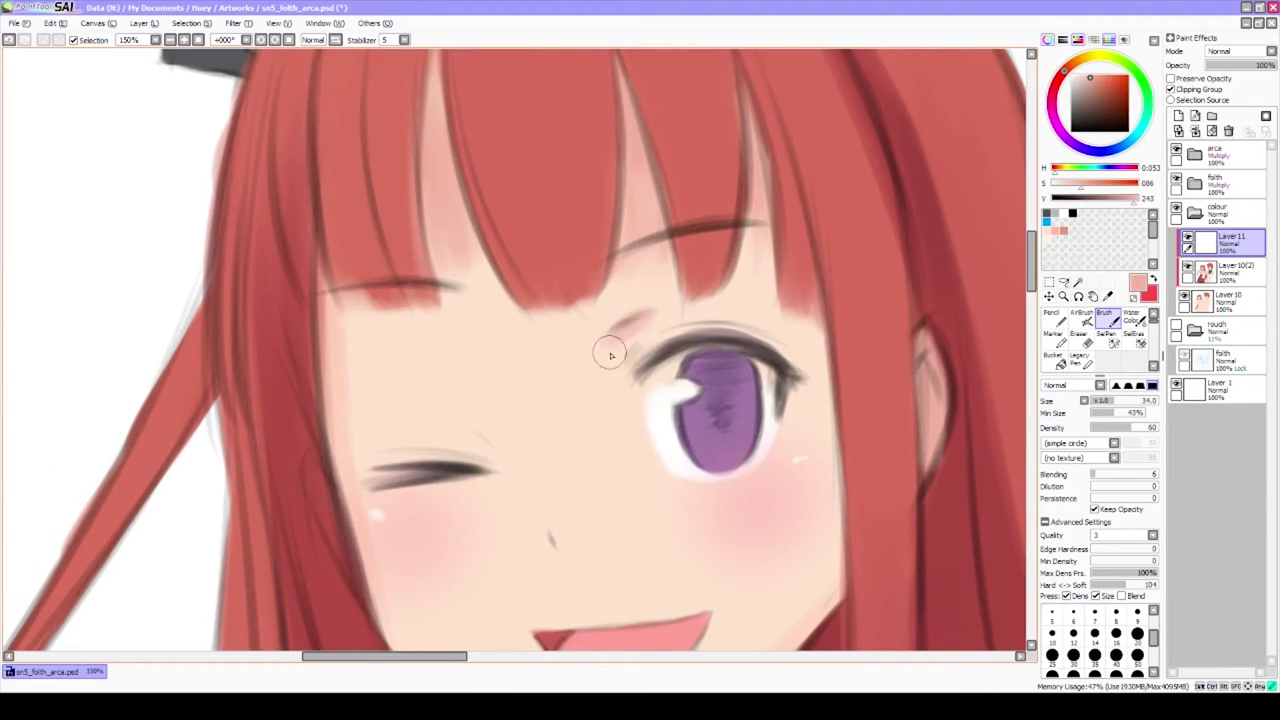
left_click(800, 308, "alt")
mouse_move(800, 308)
left_mouse_down()
mouse_move(628, 212)
mouse_move(942, 355)
left_mouse_up()
scroll(400, 406, "down", 2)
scroll(400, 406, "up", 2)
left_click(709, 375, "alt")
Touch up the lower lip edge of the long-haired character's mouth with pale pink and white using a small brush
scroll(840, 178, "up", 2)
left_click_drag(840, 178, 694, 428)
key("bracketleft")
key("bracketleft")
key("bracketleft")
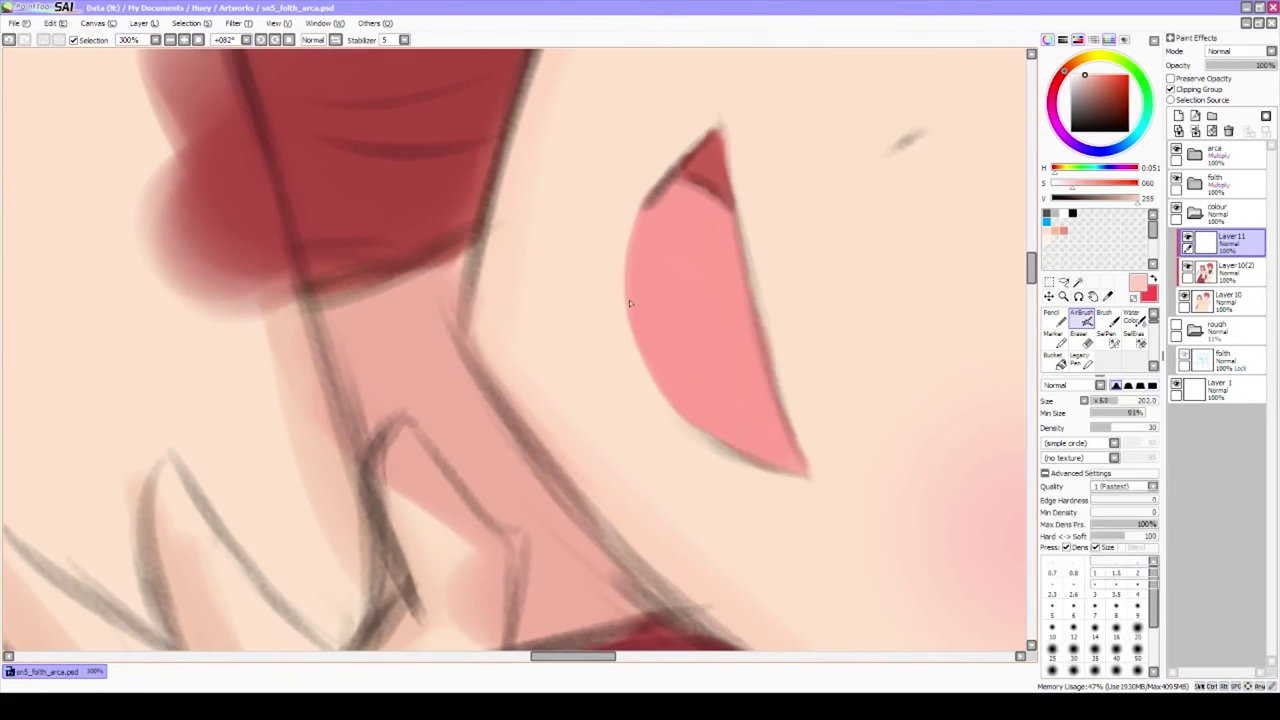
left_click(694, 428, "alt")
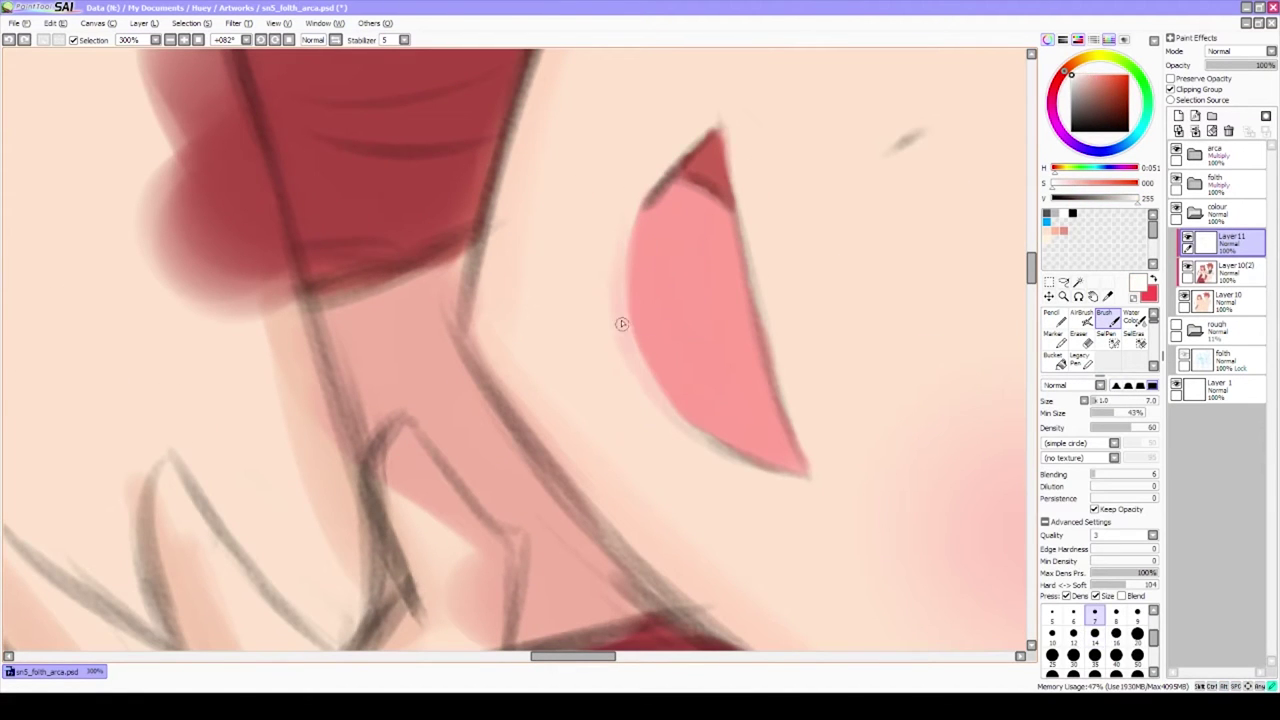
key("bracketright")
key("bracketright")
key("bracketright")
key("Home")
scroll(551, 243, "down", 4)
Extend the inner end of the long-haired character's open-eye lashes and try light grey shading on the eye white
scroll(600, 228, "up", 4)
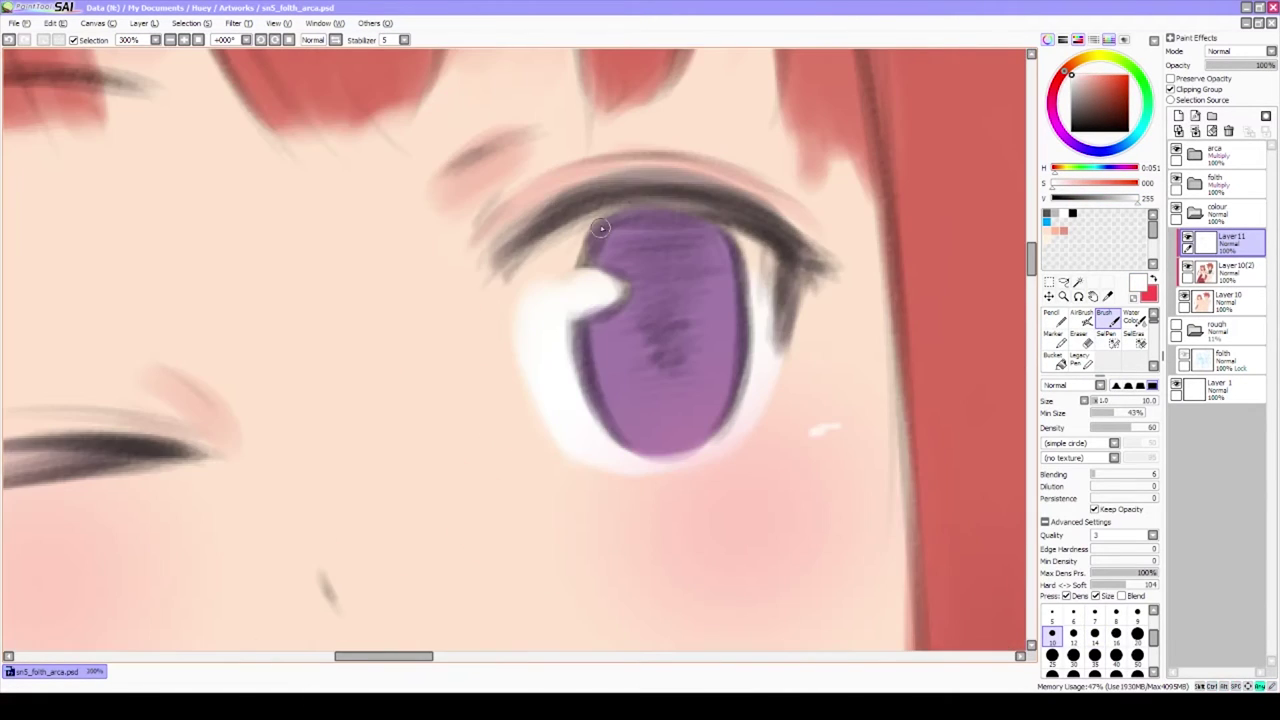
left_click_drag(514, 263, 462, 302)
key("bracketright")
key("bracketright")
key("bracketright")
left_click(540, 282, "alt")
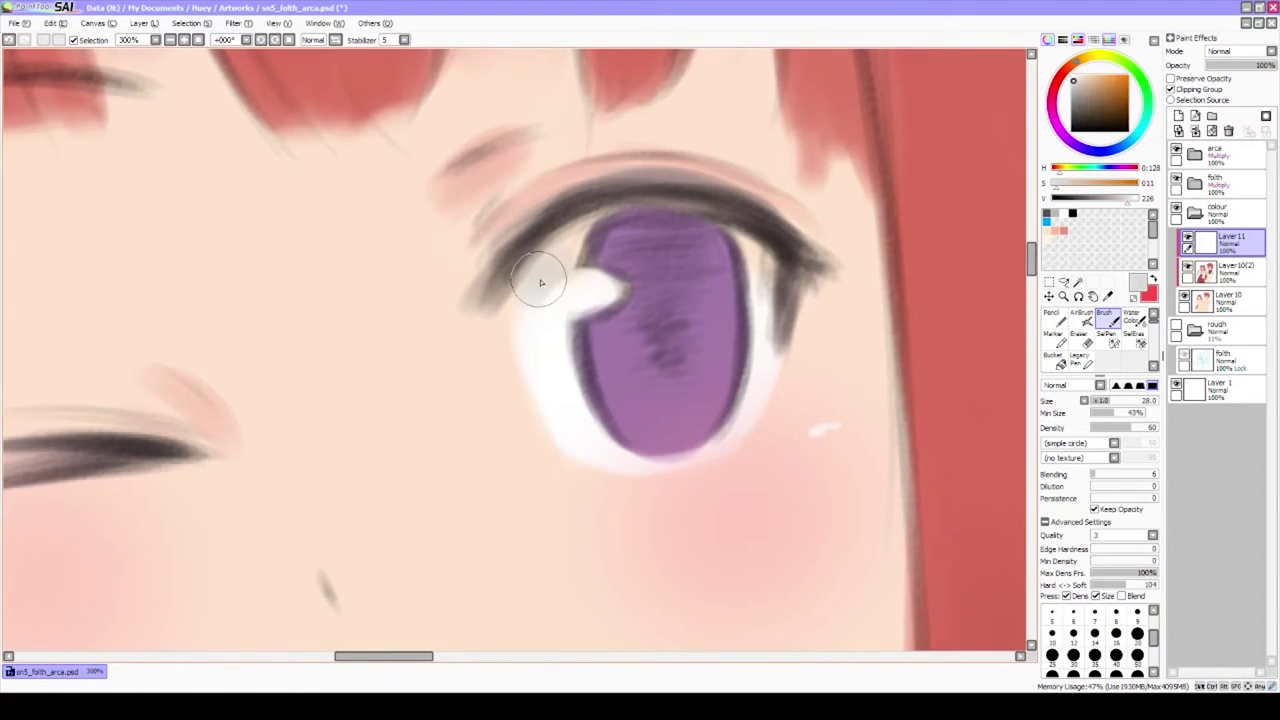
key("bracketleft")
key("bracketleft")
left_click_drag(752, 262, 814, 252)
key("ctrl+z")
Shade the upper whites of both of the short-haired character's eyes with light grey
scroll(584, 224, "down", 4)
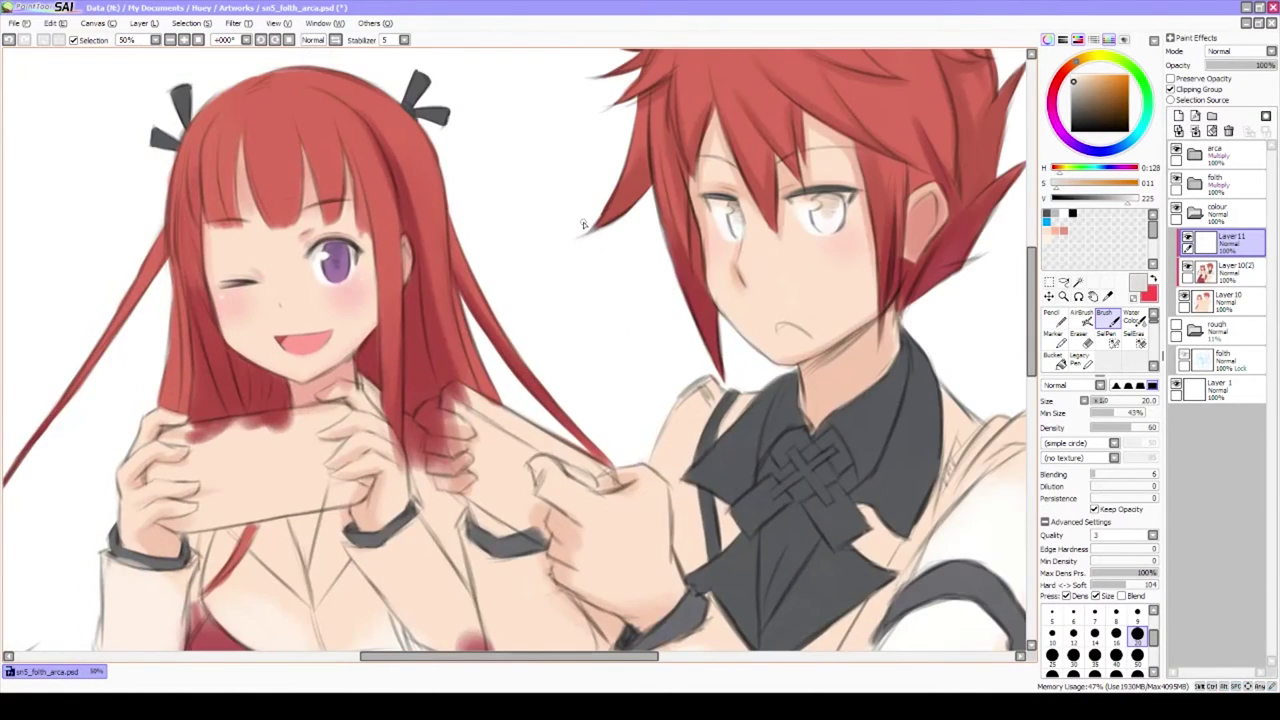
scroll(727, 262, "up", 3)
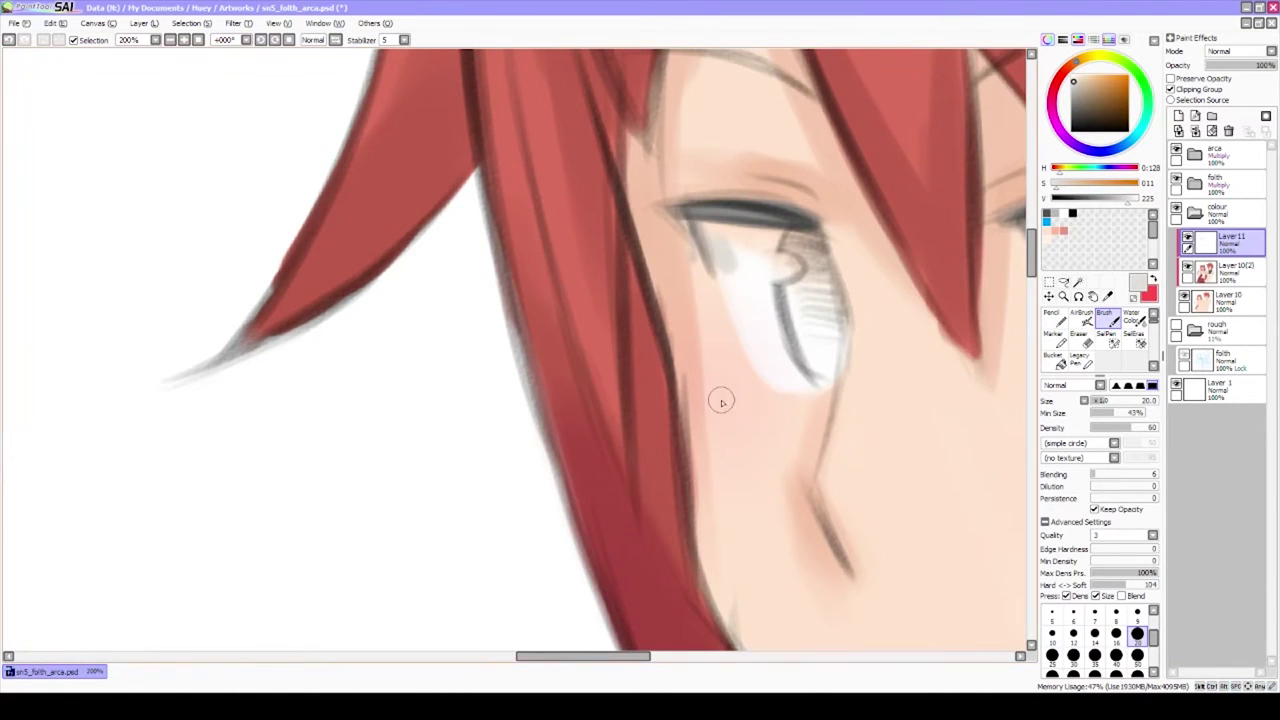
scroll(721, 401, "up", 2)
scroll(710, 348, "right", 3)
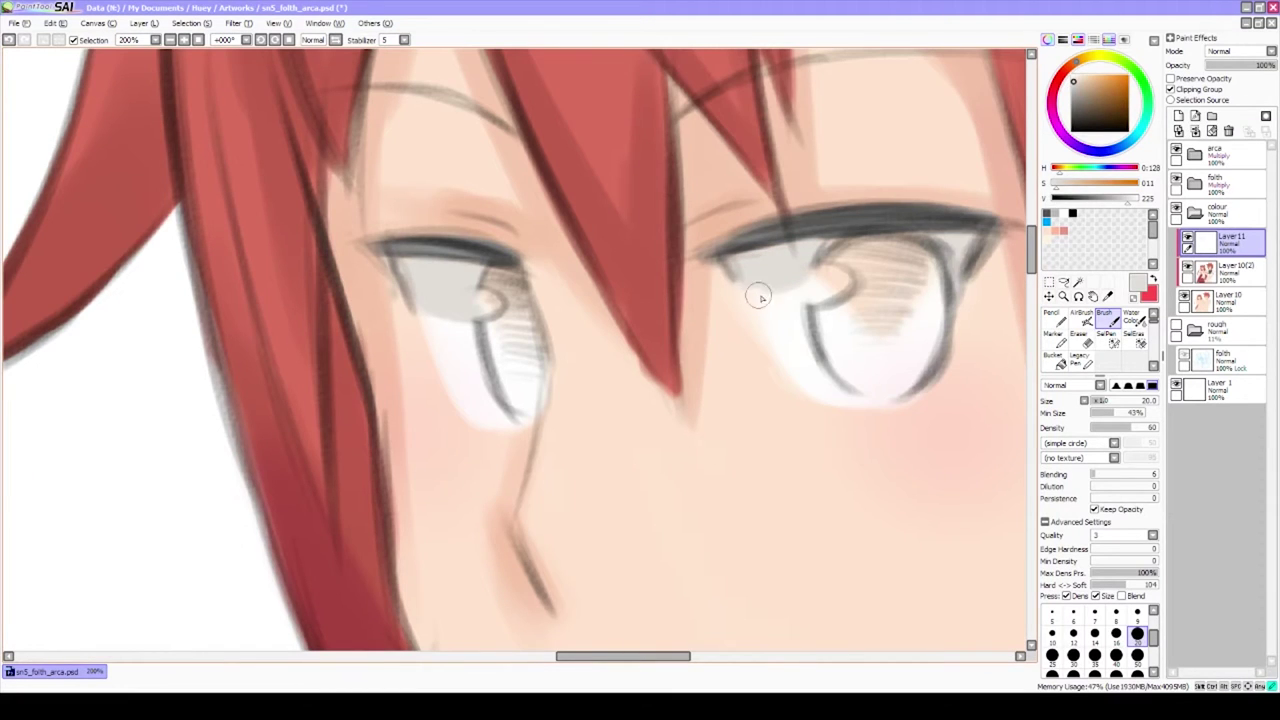
Add white eye highlights and paint the short-haired character's larger iris purple
scroll(759, 297, "down", 5)
scroll(720, 378, "up", 5)
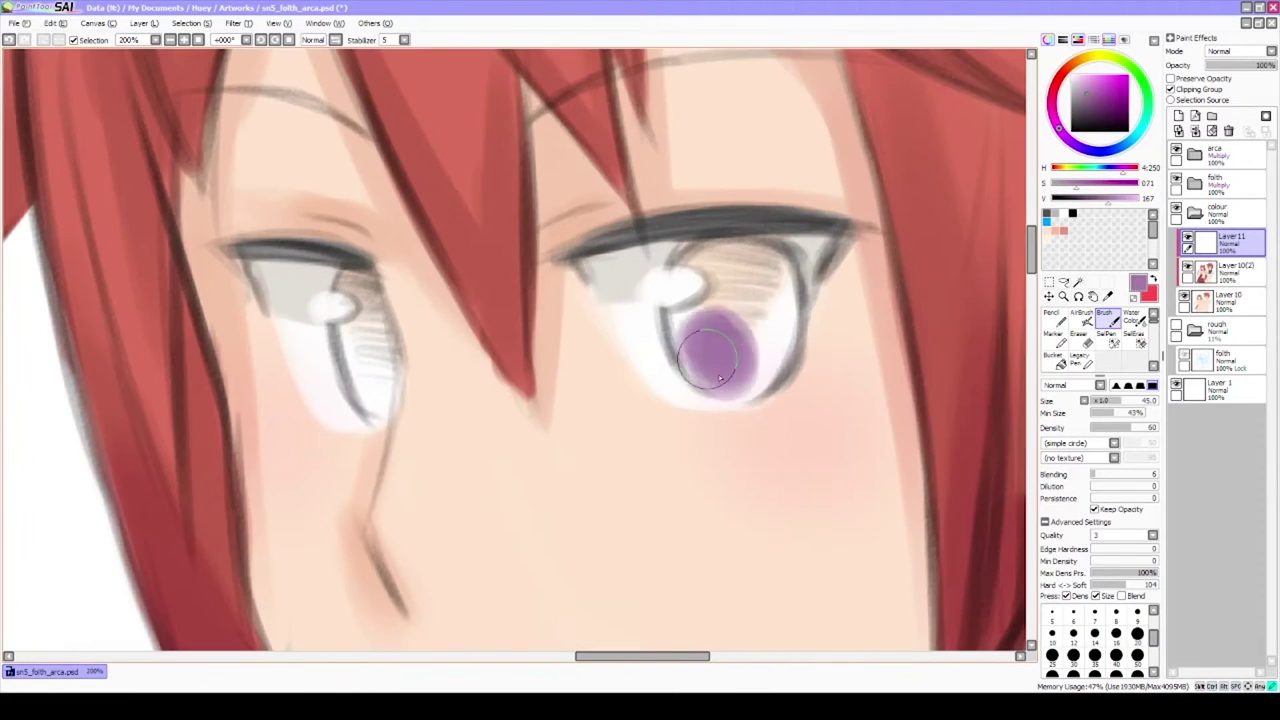
key("bracketleft")
key("bracketleft")
key("bracketleft")
mouse_move(719, 377)
left_mouse_down()
mouse_move(740, 345)
mouse_move(722, 260)
left_mouse_up()
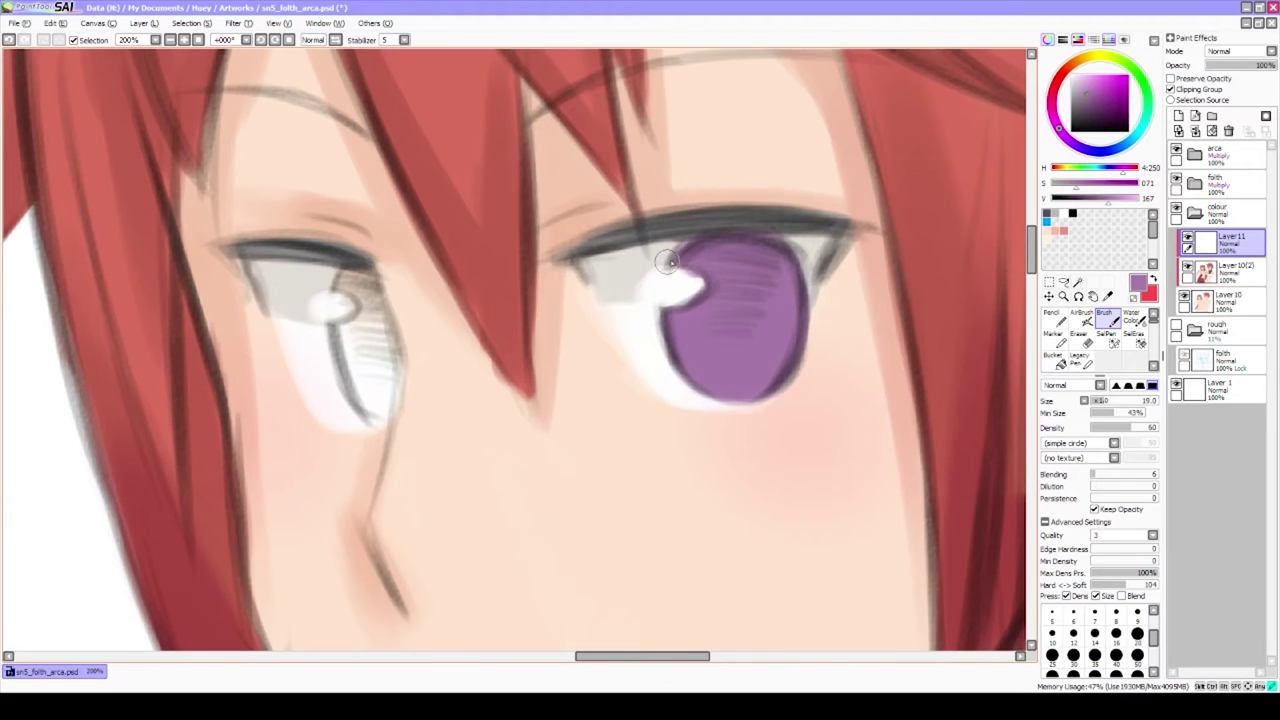
Paint the short-haired character's narrower iris the same purple with a small brush
scroll(668, 262, "down", 5)
scroll(700, 386, "up", 5)
key("bracketright")
left_click_drag(722, 400, 722, 289)
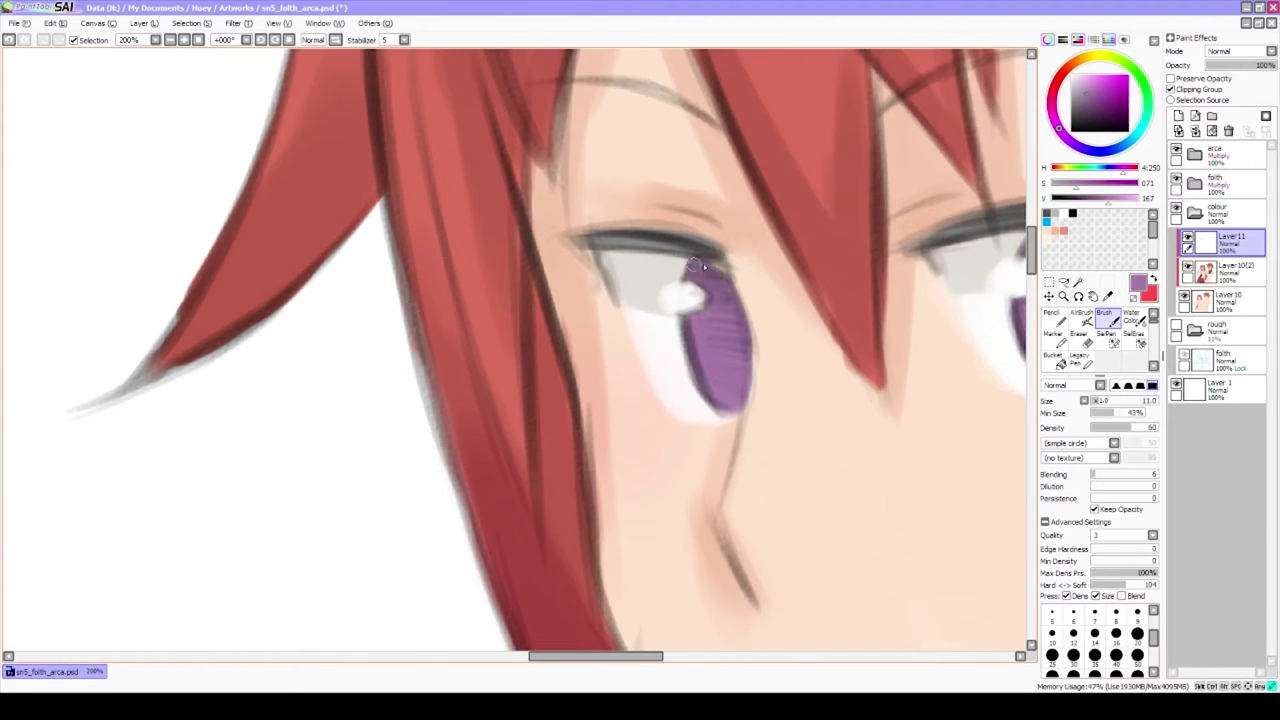
Fill the short-haired character's open mouth with light pink and clean its lower edge with sampled skin colour
scroll(724, 360, "down", 4)
scroll(509, 320, "up", 3)
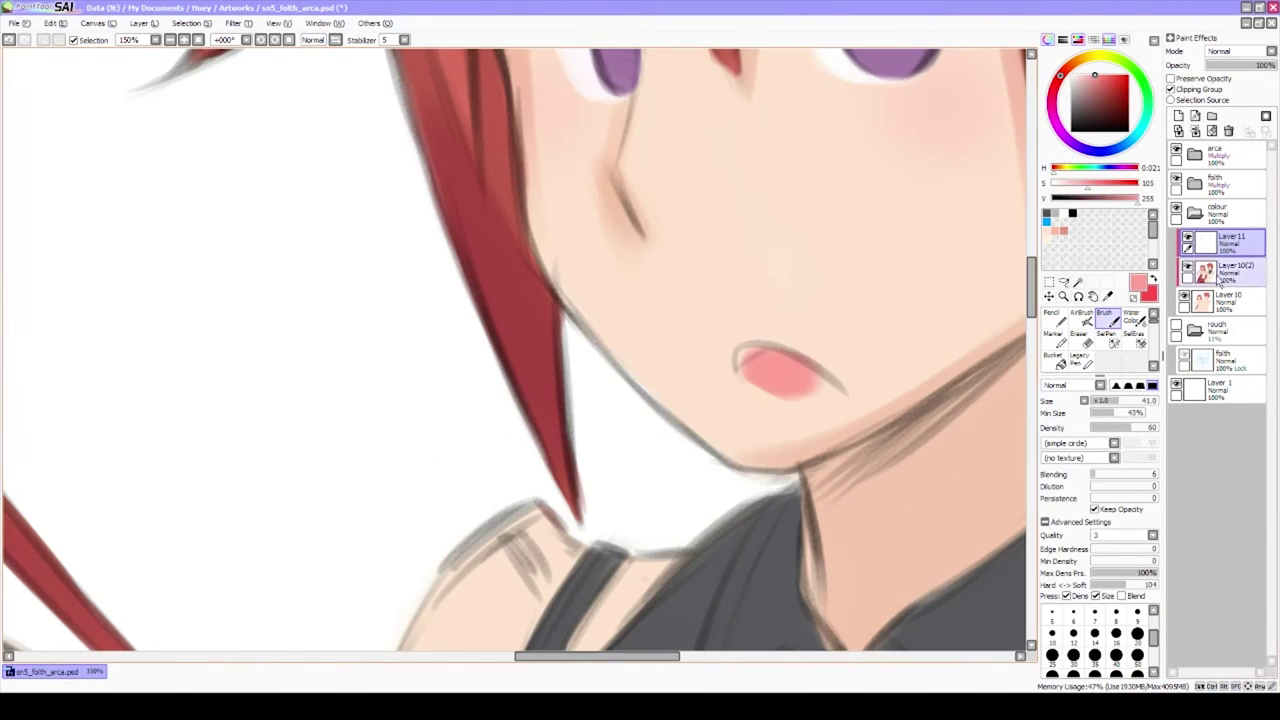
left_click(613, 367, "alt")
left_click(750, 355, "alt")
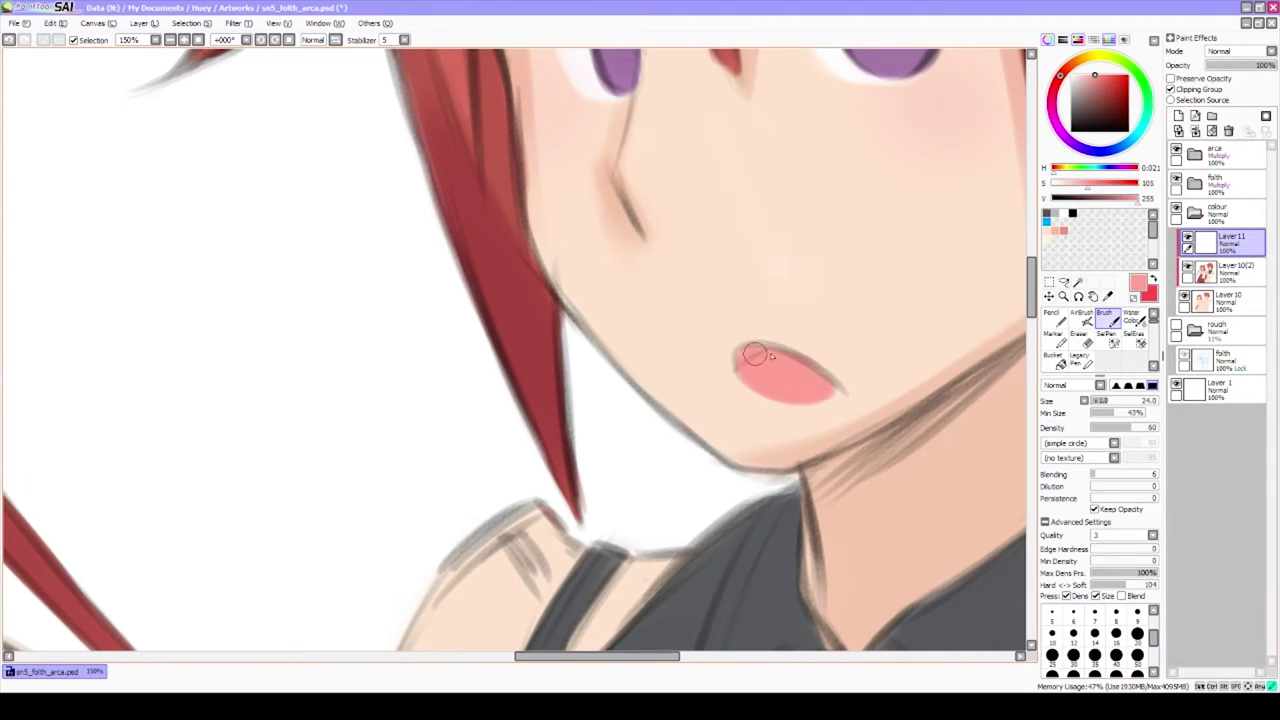
left_click(846, 417, "alt")
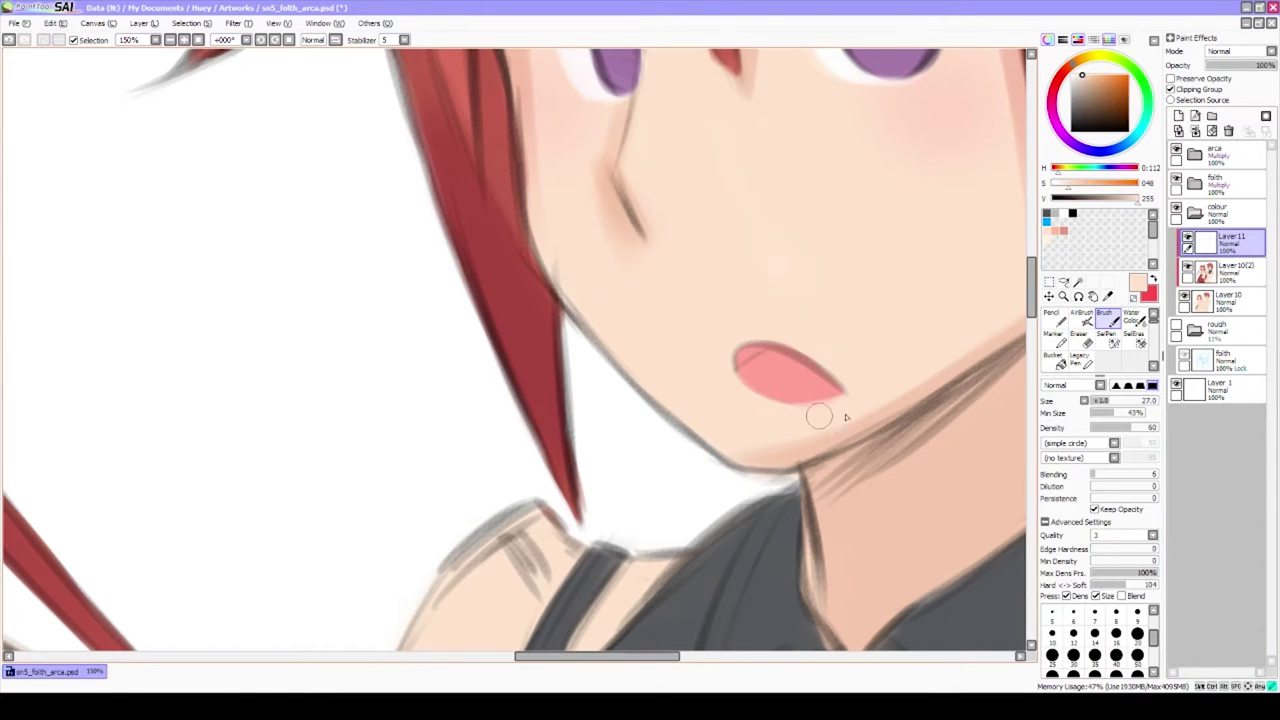
scroll(628, 283, "down", 3)
scroll(400, 323, "up", 1)
Deepen the short-haired character's side lock with sampled reds and touch up the adjacent face edge with skin tone
left_click(560, 300, "alt")
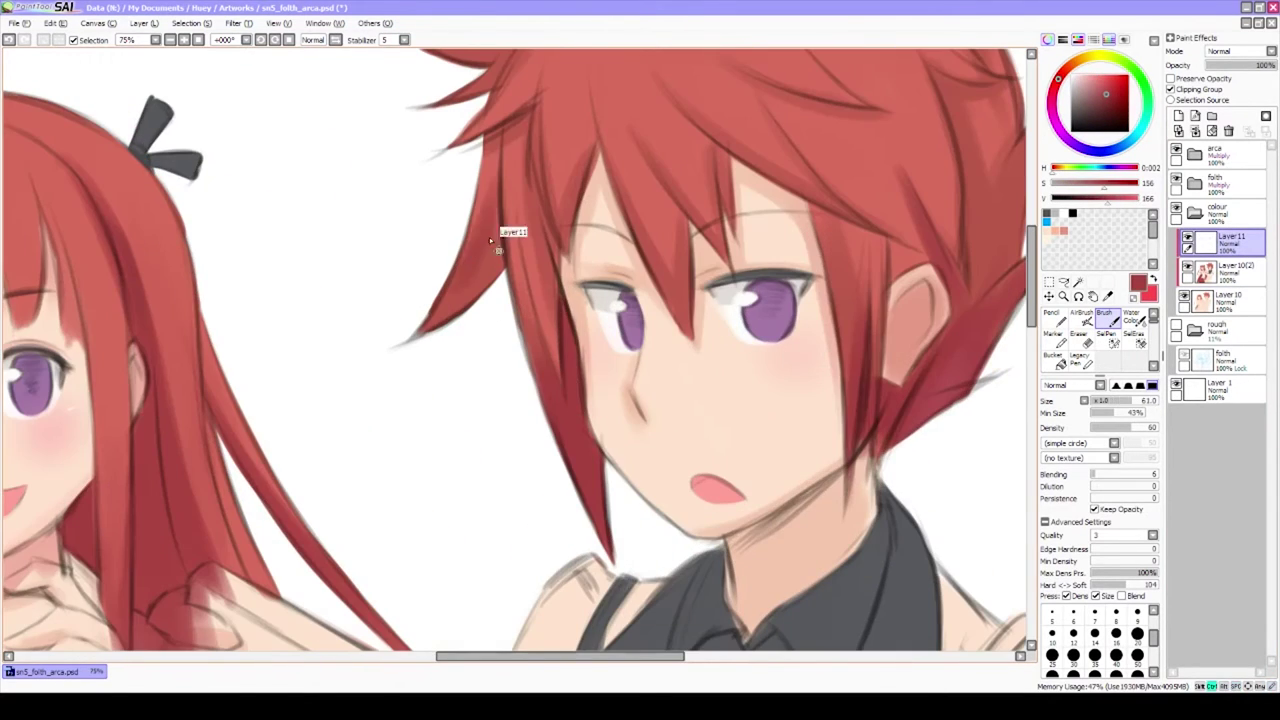
scroll(489, 237, "down", 3)
scroll(472, 350, "up", 3)
scroll(785, 390, "down", 1)
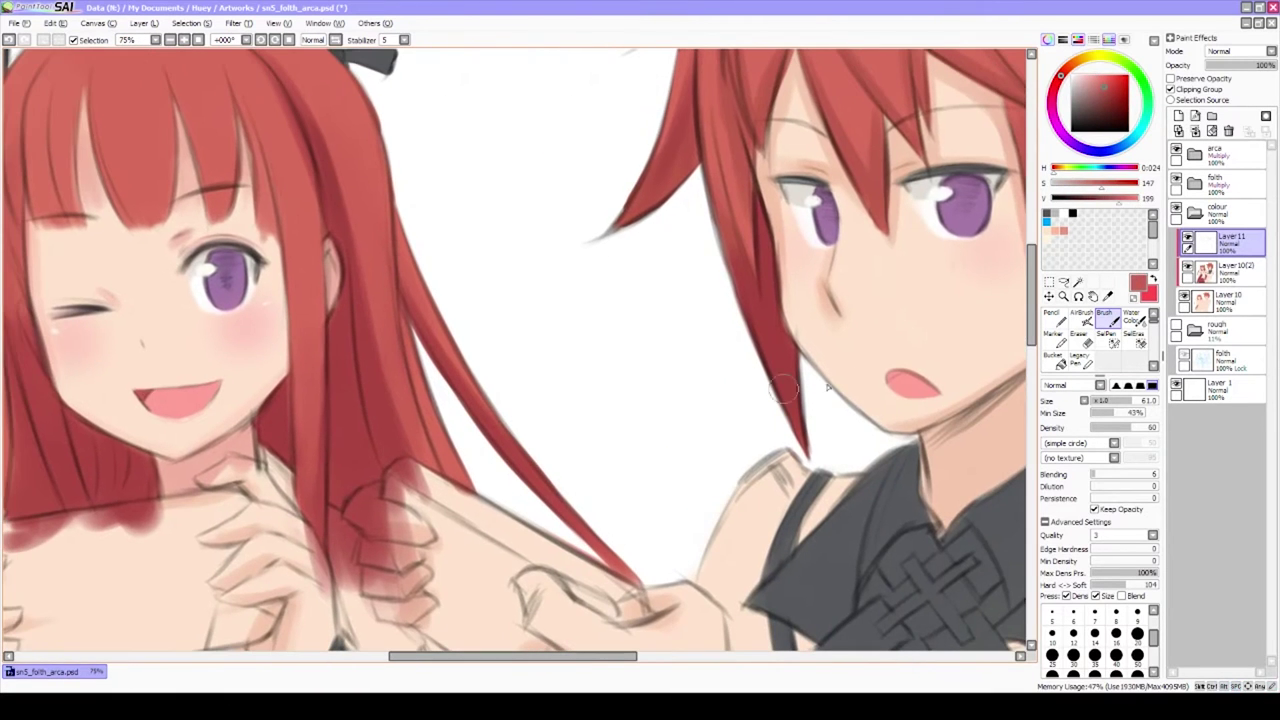
left_click(837, 220, "alt")
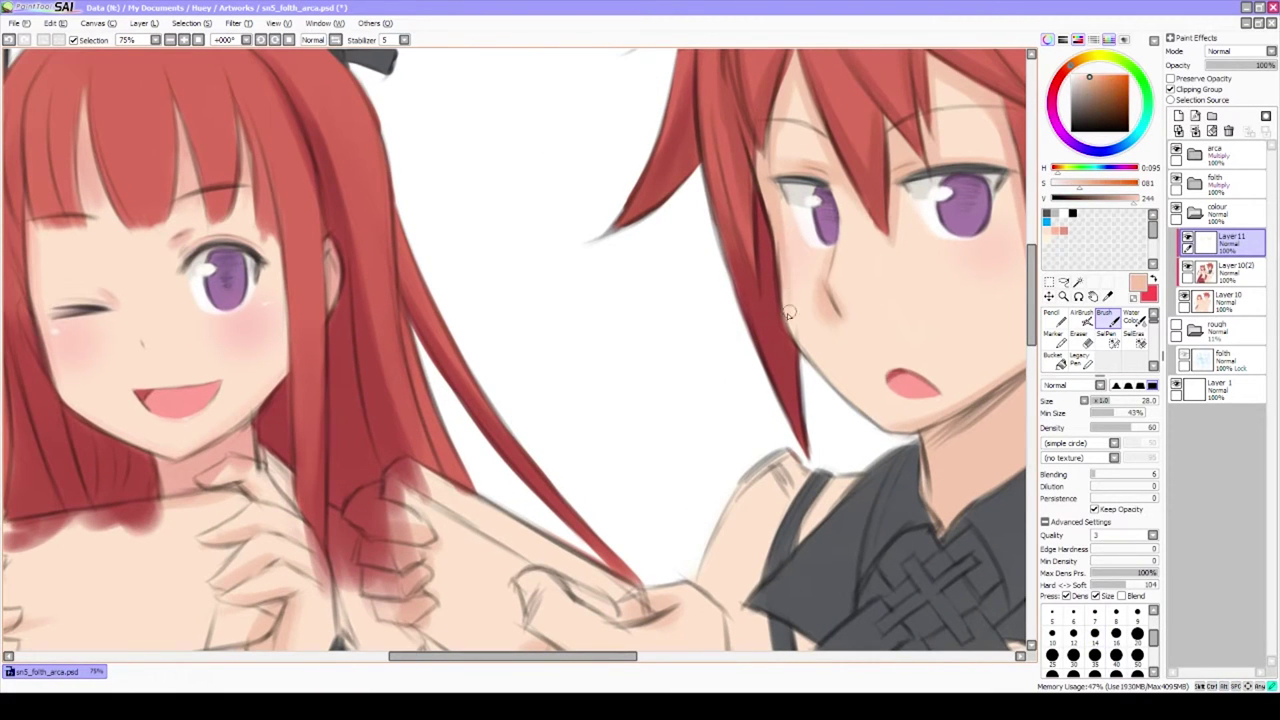
scroll(760, 340, "down", 1)
Paint both of the long-haired character's sleeves a pale greyish lavender, including the narrow section beside the raised hand
key("e")
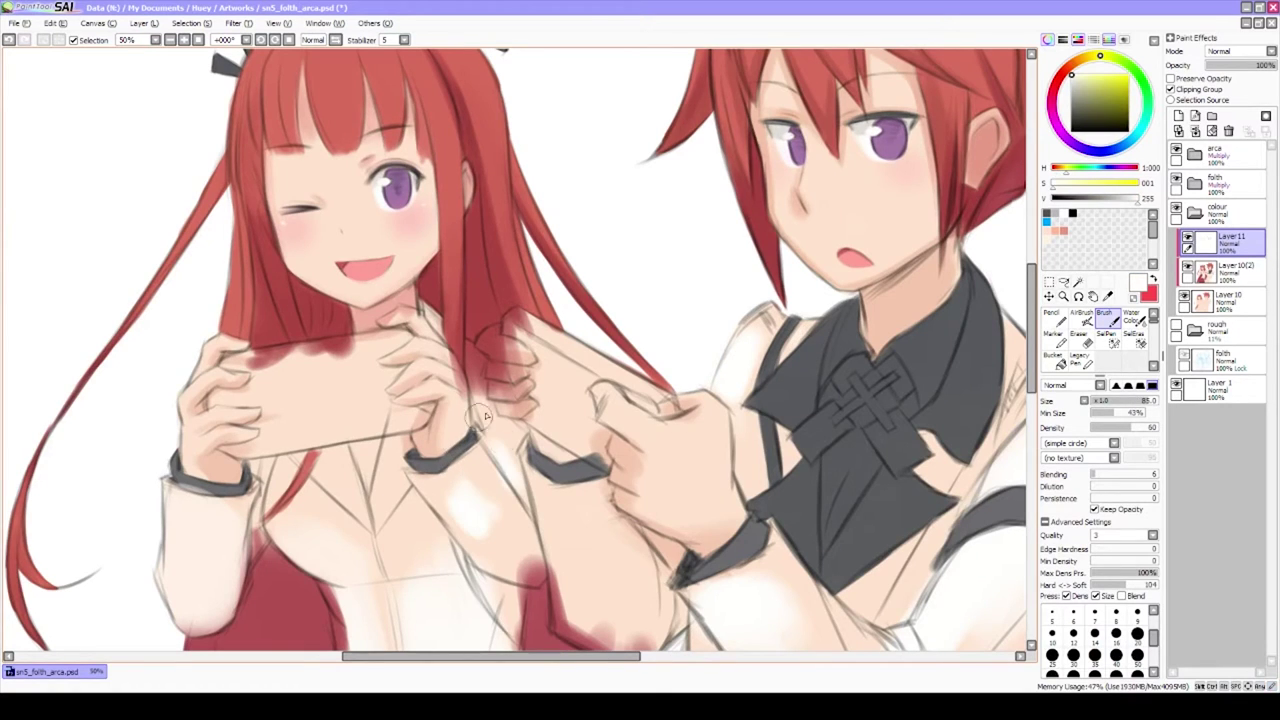
left_click_drag(1071, 129, 1062, 137)
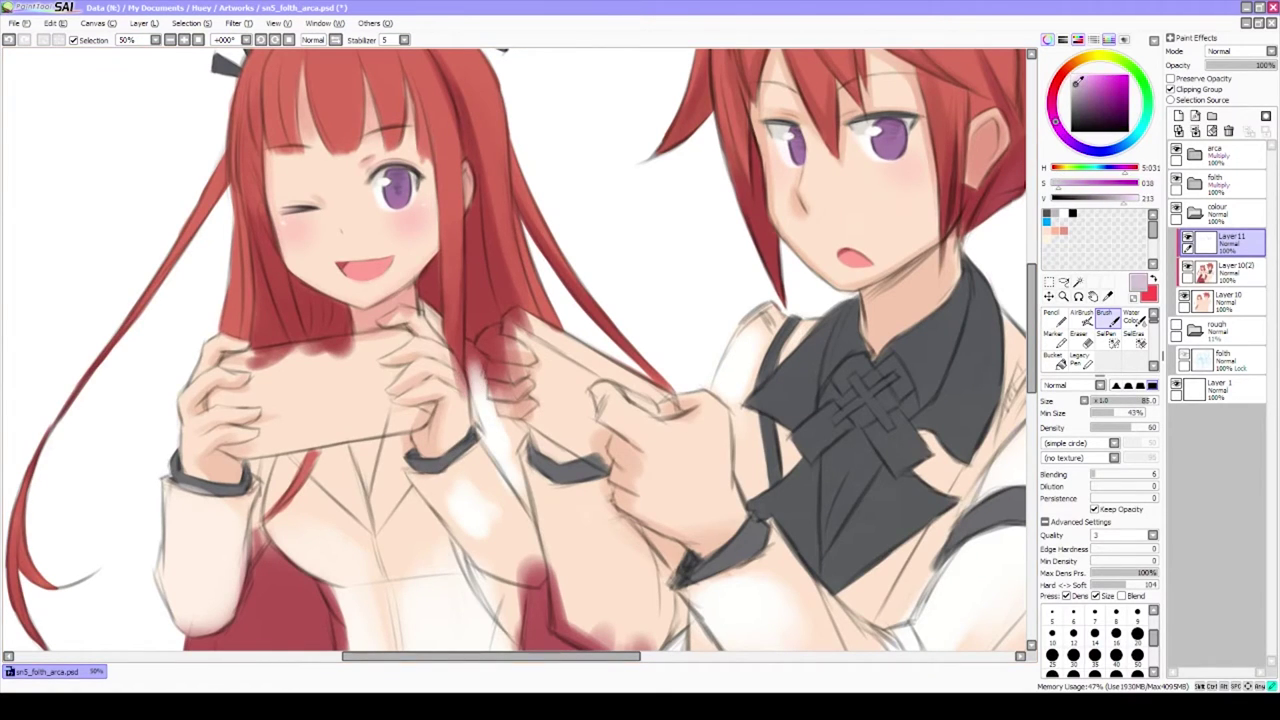
key("bracketleft")
mouse_move(506, 458)
left_mouse_down()
mouse_move(470, 357)
mouse_move(470, 540)
mouse_move(420, 500)
mouse_move(501, 568)
left_mouse_up()
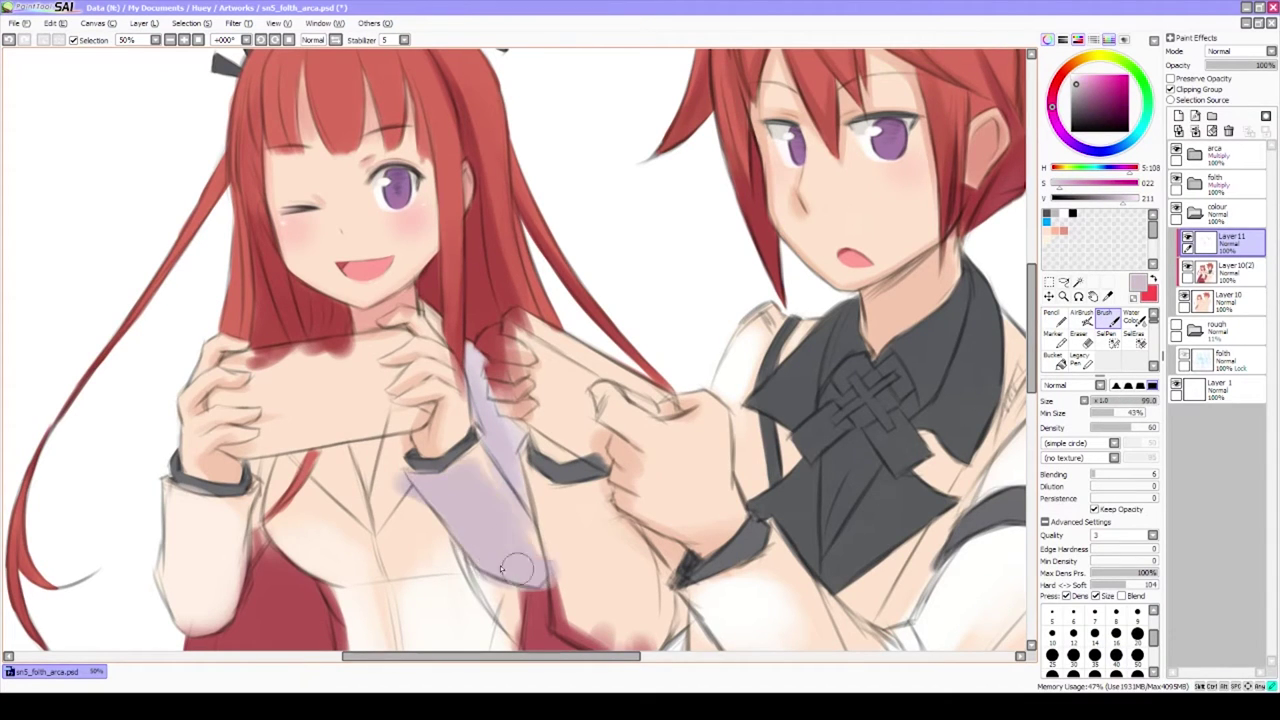
mouse_move(420, 410)
left_mouse_down()
mouse_move(440, 500)
mouse_move(400, 450)
left_mouse_up()
scroll(383, 457, "down", 1)
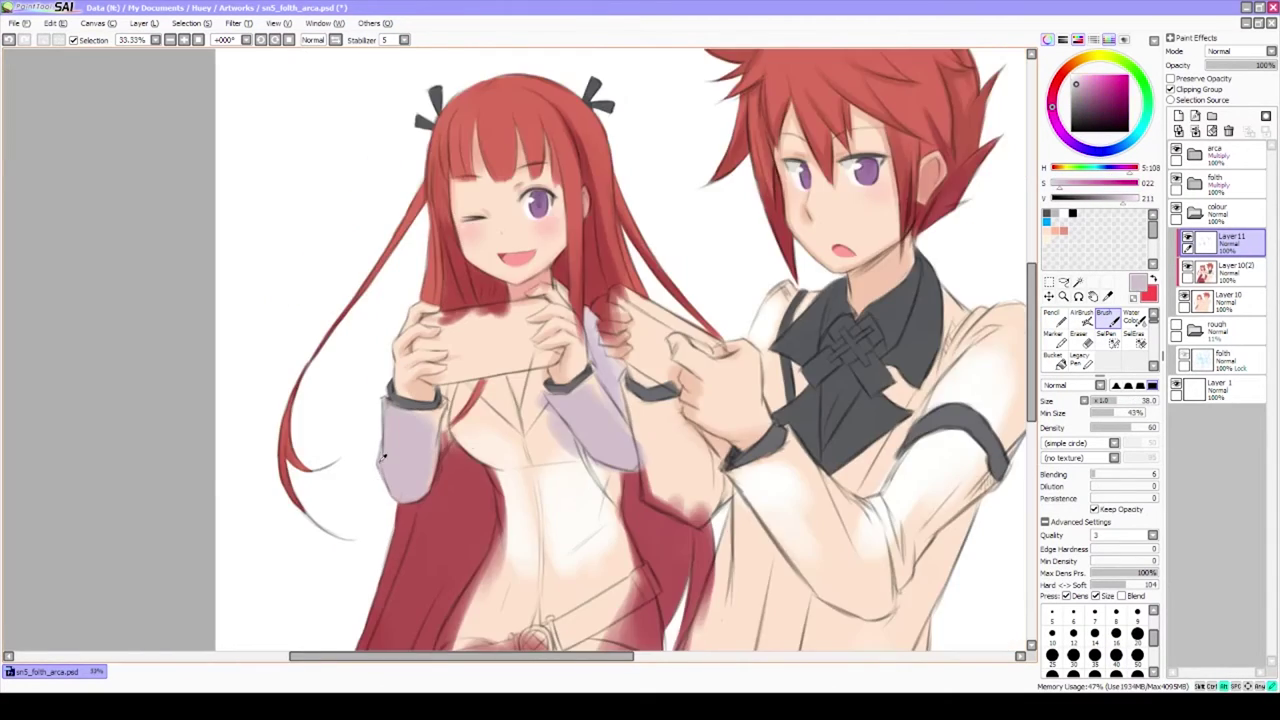
scroll(383, 457, "up", 2)
scroll(472, 334, "down", 3)
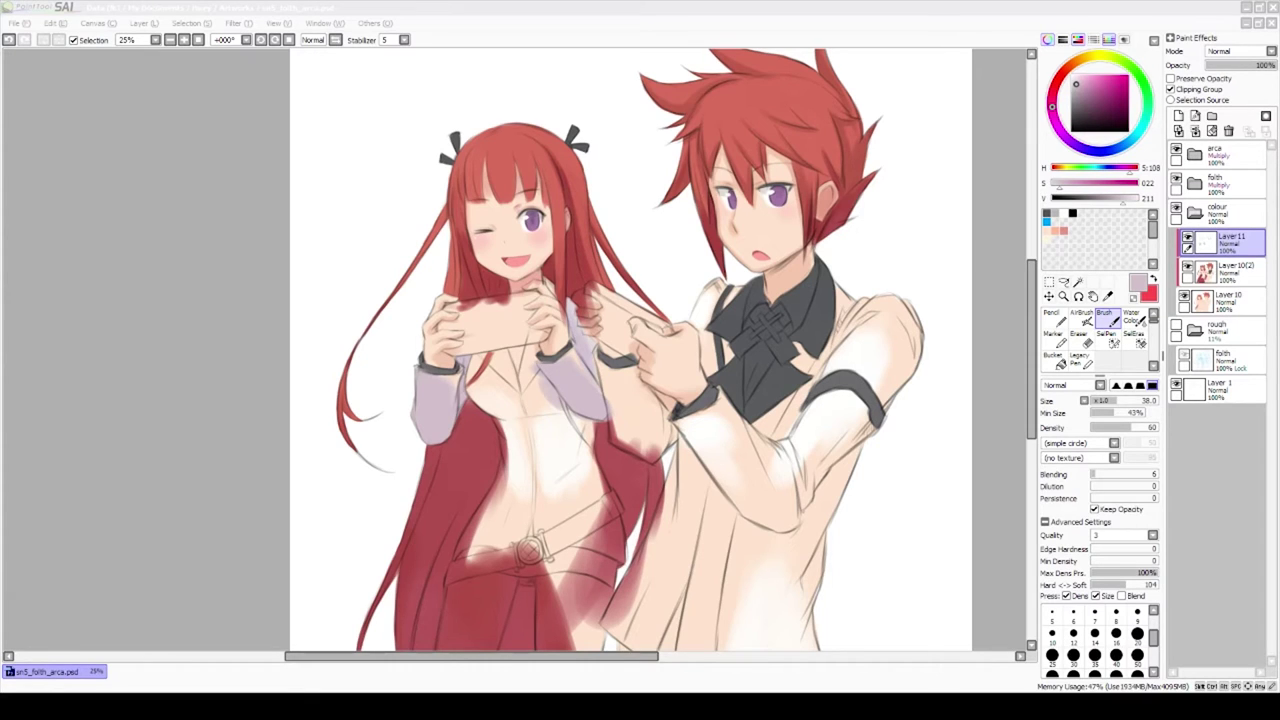
left_click(427, 533)
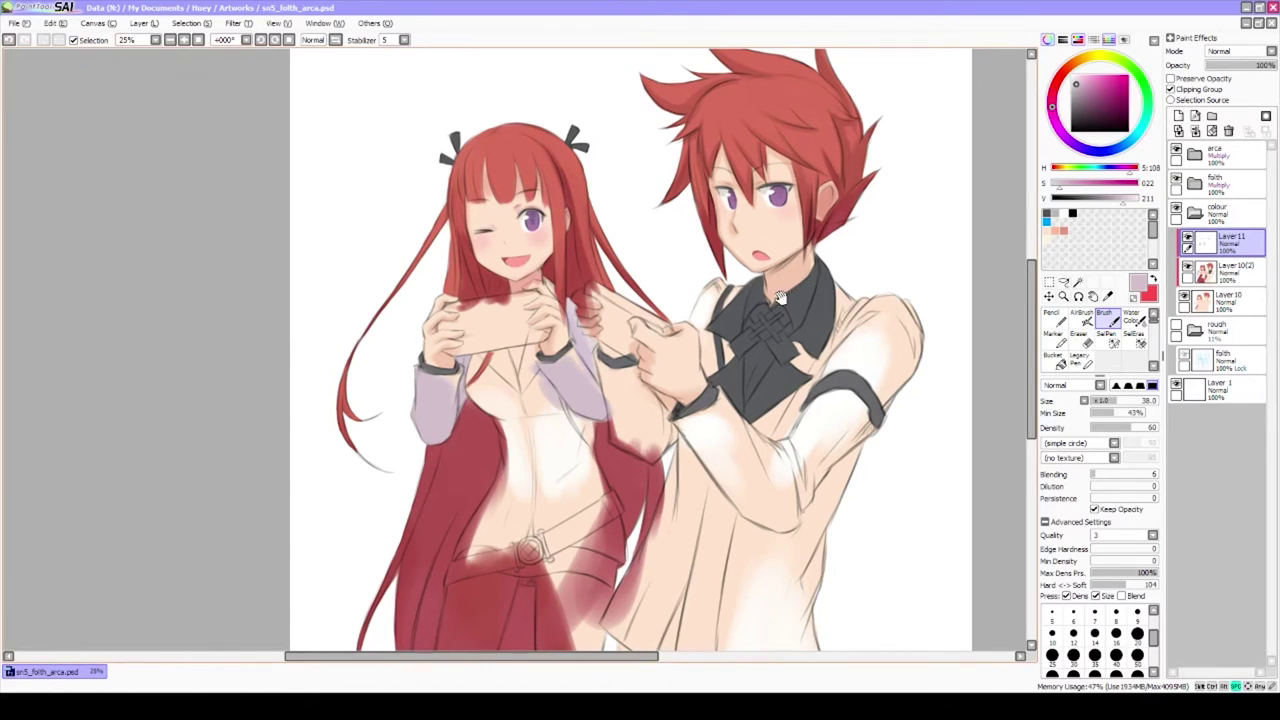
Shade the short-haired character's near sleeve with pale lavender and block in the lower shirt with the same tone
left_click_drag(781, 298, 759, 173)
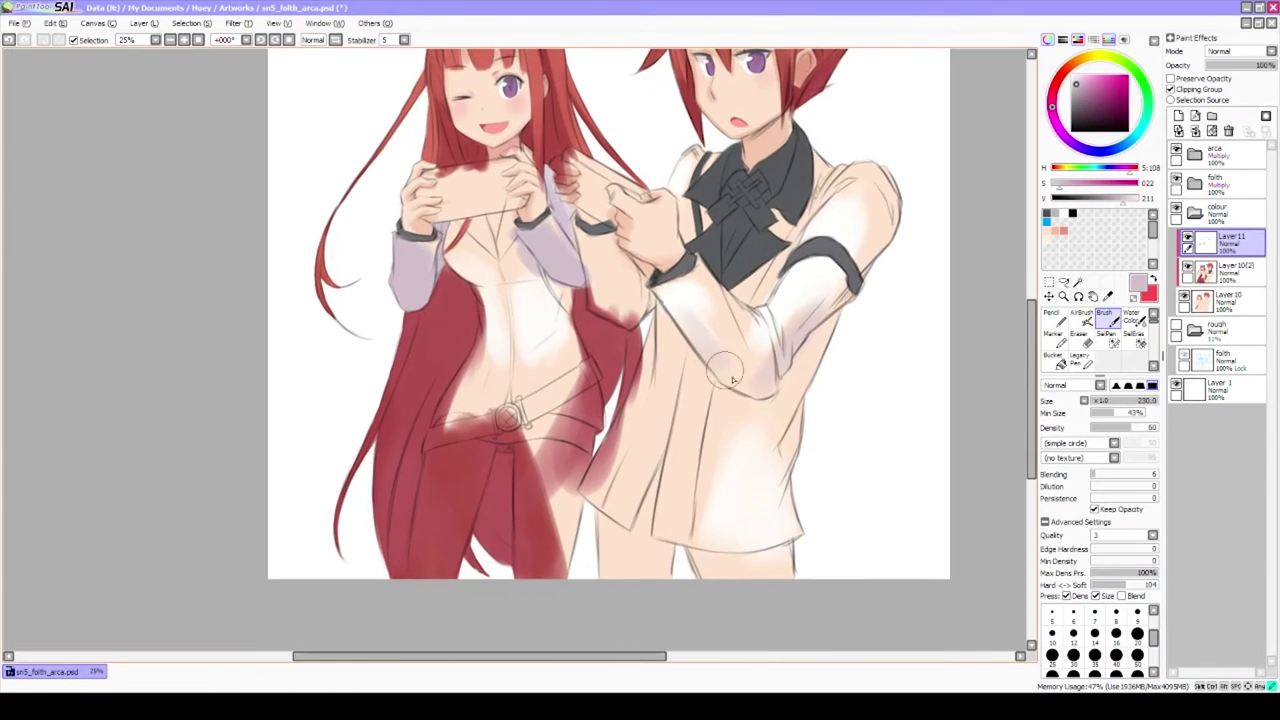
left_click_drag(733, 380, 672, 312)
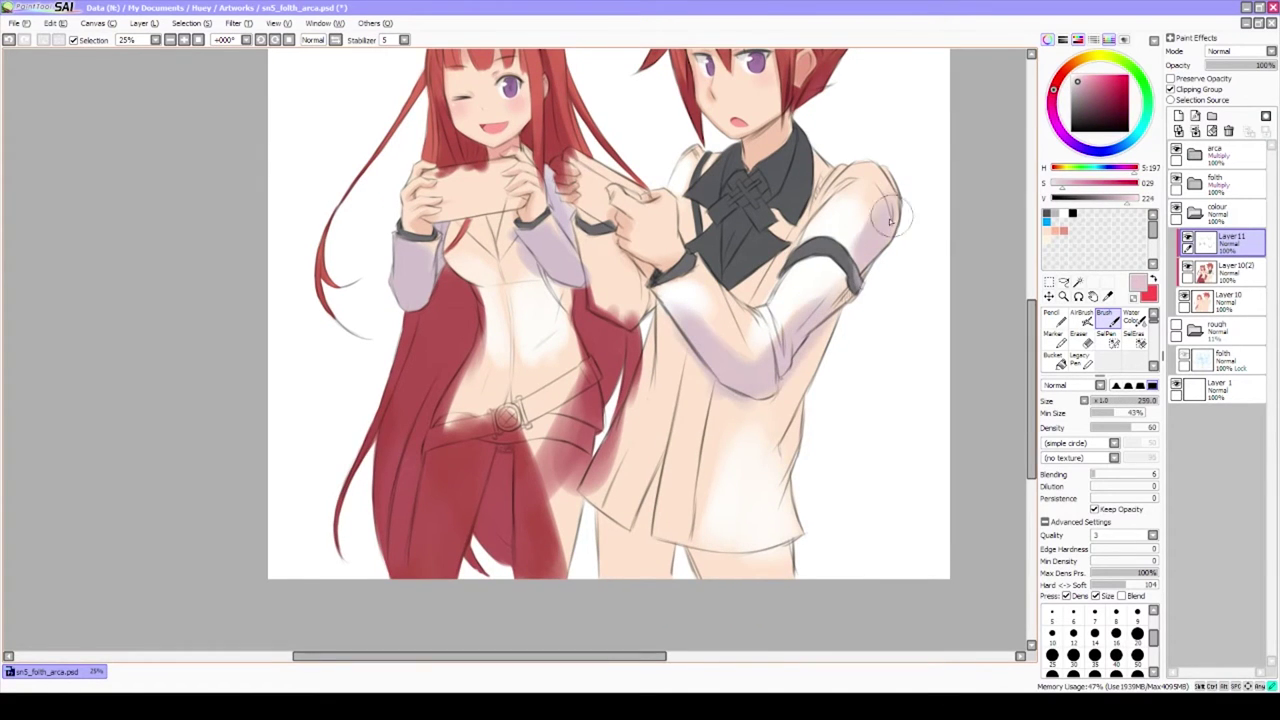
left_click(716, 378, "alt")
left_click(716, 378, "alt")
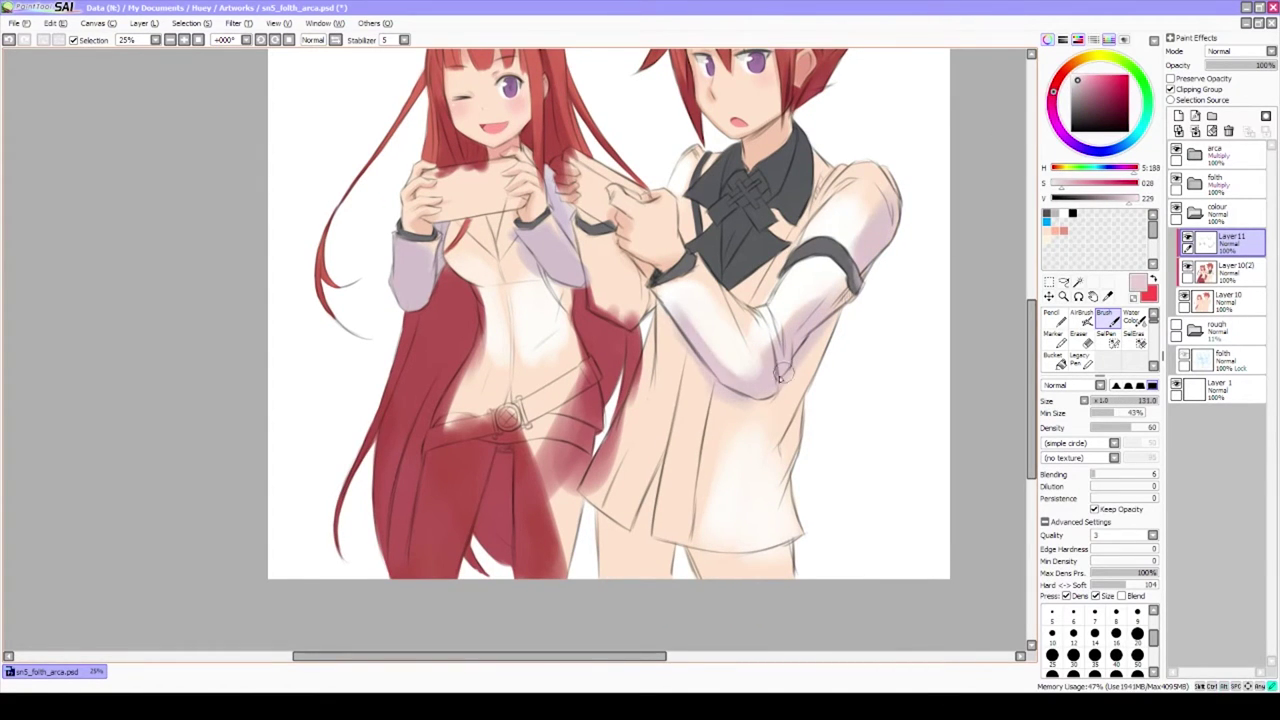
mouse_move(781, 376)
left_mouse_down()
mouse_move(740, 486)
mouse_move(612, 506)
mouse_move(626, 447)
mouse_move(501, 459)
mouse_move(567, 418)
left_mouse_up()
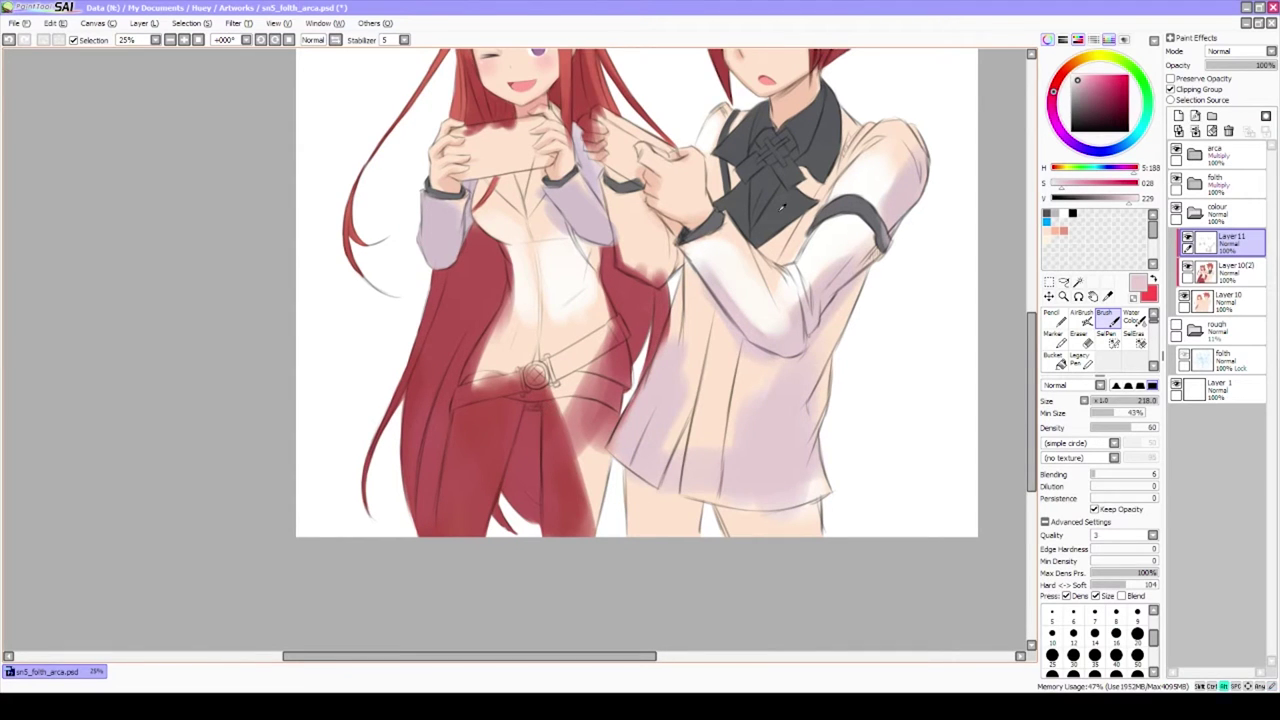
Fill the short-haired character's trousers and the long-haired character's belt with dark grey sampled from the tie
left_click(782, 207, "alt")
left_click_drag(782, 207, 762, 130)
mouse_move(612, 426)
left_mouse_down()
mouse_move(668, 453)
mouse_move(770, 435)
left_mouse_up()
scroll(650, 430, "up", 2)
mouse_move(651, 424)
left_mouse_down()
mouse_move(686, 366)
mouse_move(667, 381)
left_mouse_up()
scroll(689, 302, "down", 1)
scroll(510, 240, "up", 1)
Paint the long-haired character's pointed collar dark grey around the red hair strand, using colours sampled nearby
mouse_move(497, 386)
left_mouse_down()
mouse_move(650, 385)
mouse_move(663, 370)
mouse_move(645, 380)
mouse_move(745, 385)
mouse_move(425, 366)
mouse_move(518, 272)
mouse_move(430, 315)
mouse_move(440, 278)
mouse_move(520, 252)
mouse_move(360, 270)
mouse_move(380, 278)
mouse_move(395, 262)
left_mouse_up()
scroll(453, 150, "down", 2)
scroll(451, 152, "up", 3)
left_click(420, 270, "alt")
left_click(455, 285, "alt")
left_click(408, 272, "alt")
mouse_move(408, 272)
left_mouse_down()
mouse_move(532, 227)
mouse_move(506, 352)
left_mouse_up()
left_click(503, 223, "alt")
Cover the red on the long-haired character's thighs with sampled light skin tone, leaving the hair between the legs red
scroll(511, 380, "down", 3)
scroll(511, 380, "up", 2)
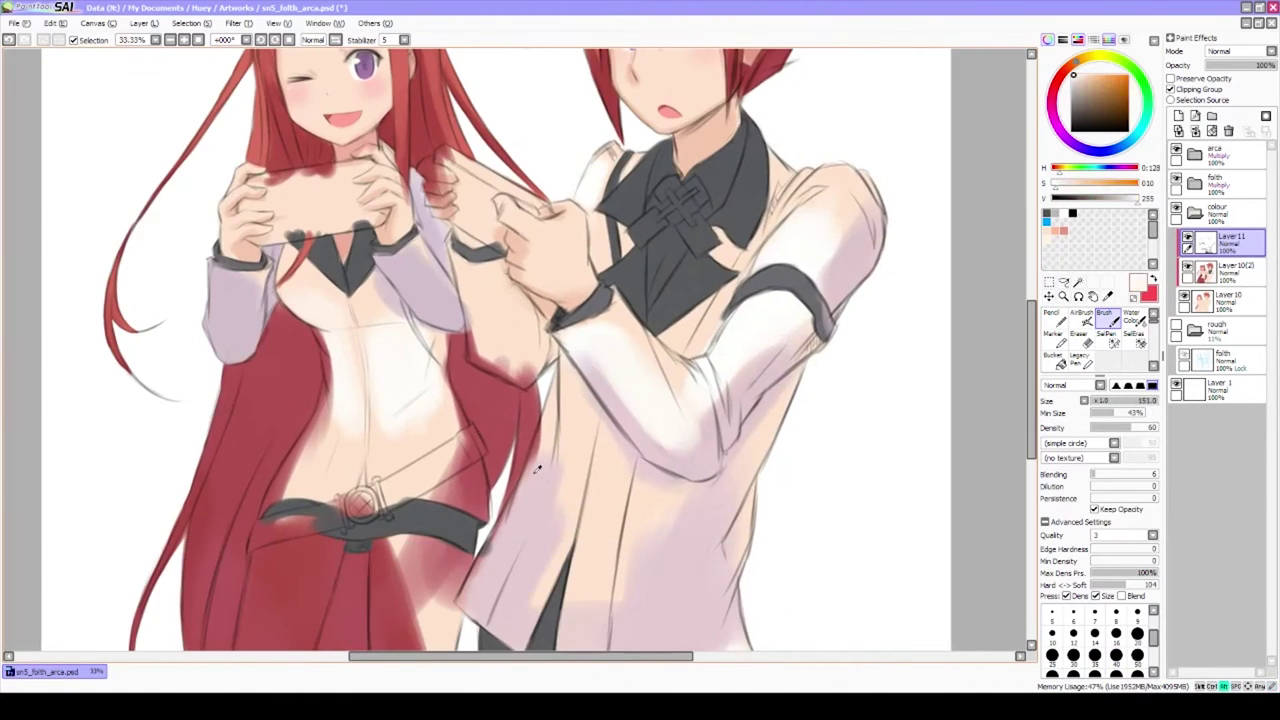
scroll(511, 380, "down", 2)
scroll(536, 418, "up", 1)
left_click(536, 418, "alt")
left_click_drag(536, 418, 679, 310)
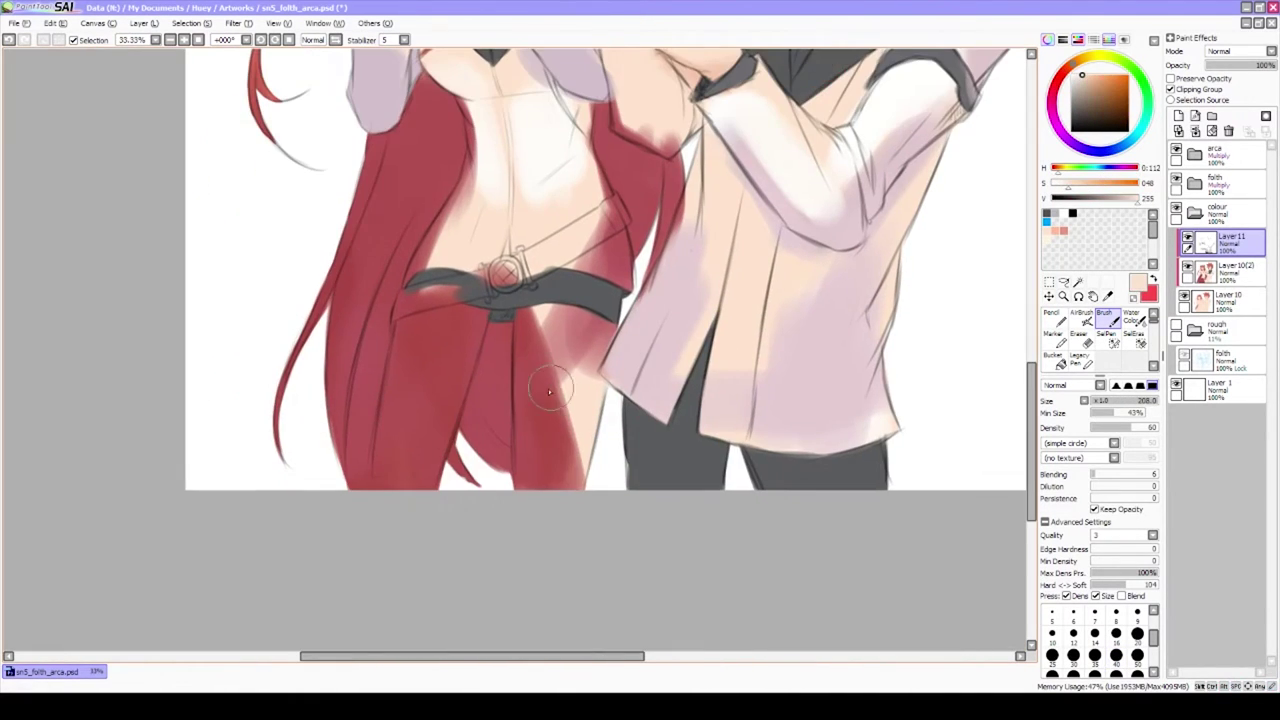
mouse_move(403, 513)
left_mouse_down()
mouse_move(423, 481)
mouse_move(419, 366)
mouse_move(408, 386)
mouse_move(463, 353)
mouse_move(568, 379)
mouse_move(600, 342)
left_mouse_up()
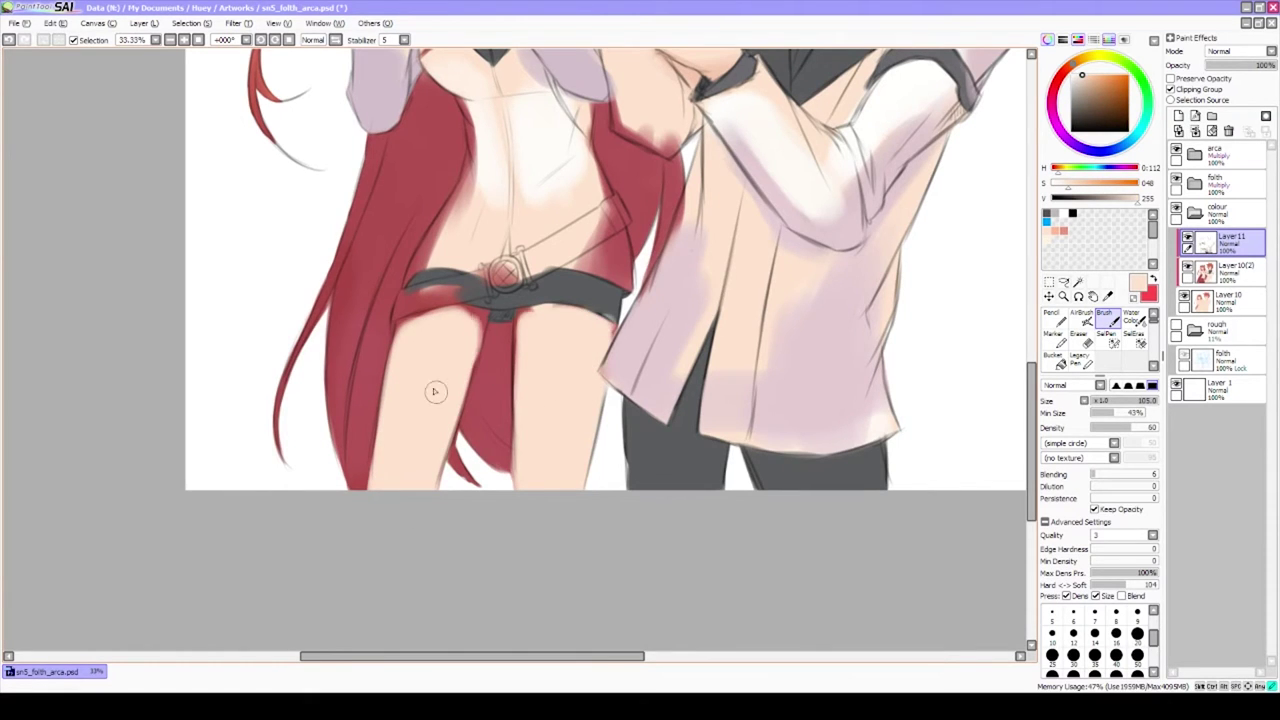
scroll(434, 391, "down", 1)
Paint the short-haired character's far sleeve and far shoulder with the sampled pale lavender
left_click(479, 302, "alt")
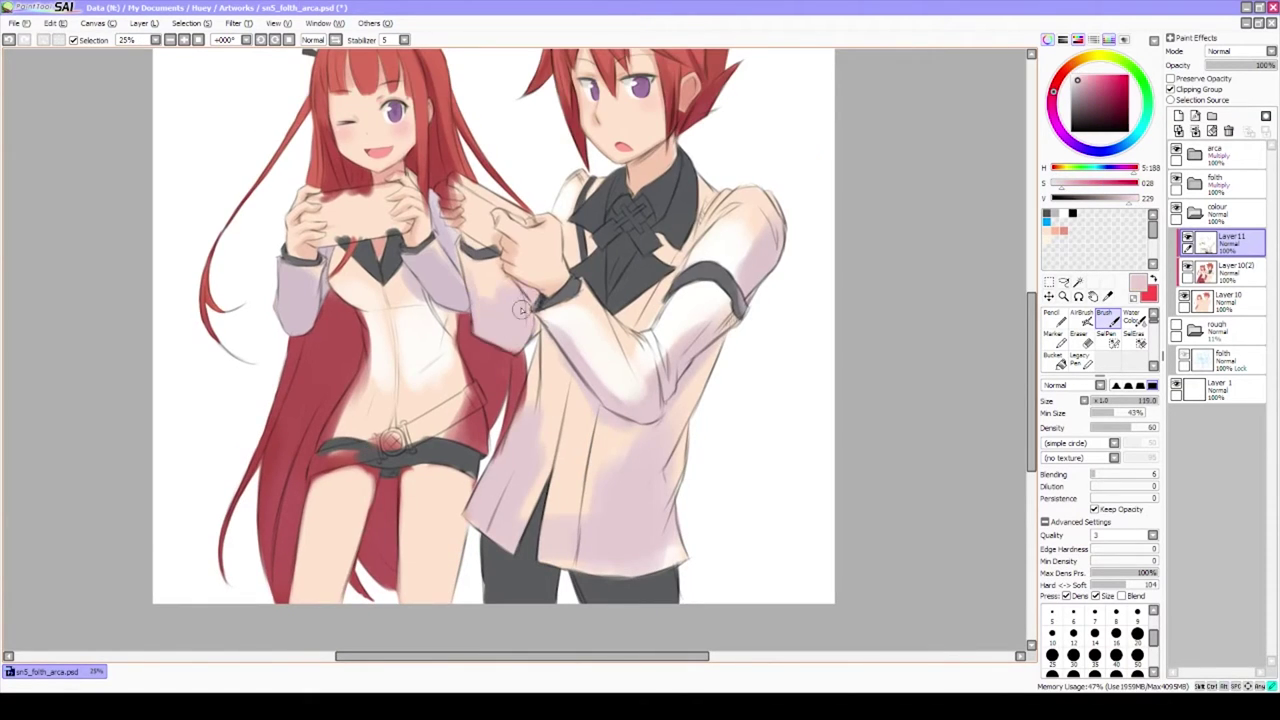
scroll(520, 310, "up", 4)
scroll(521, 262, "down", 4)
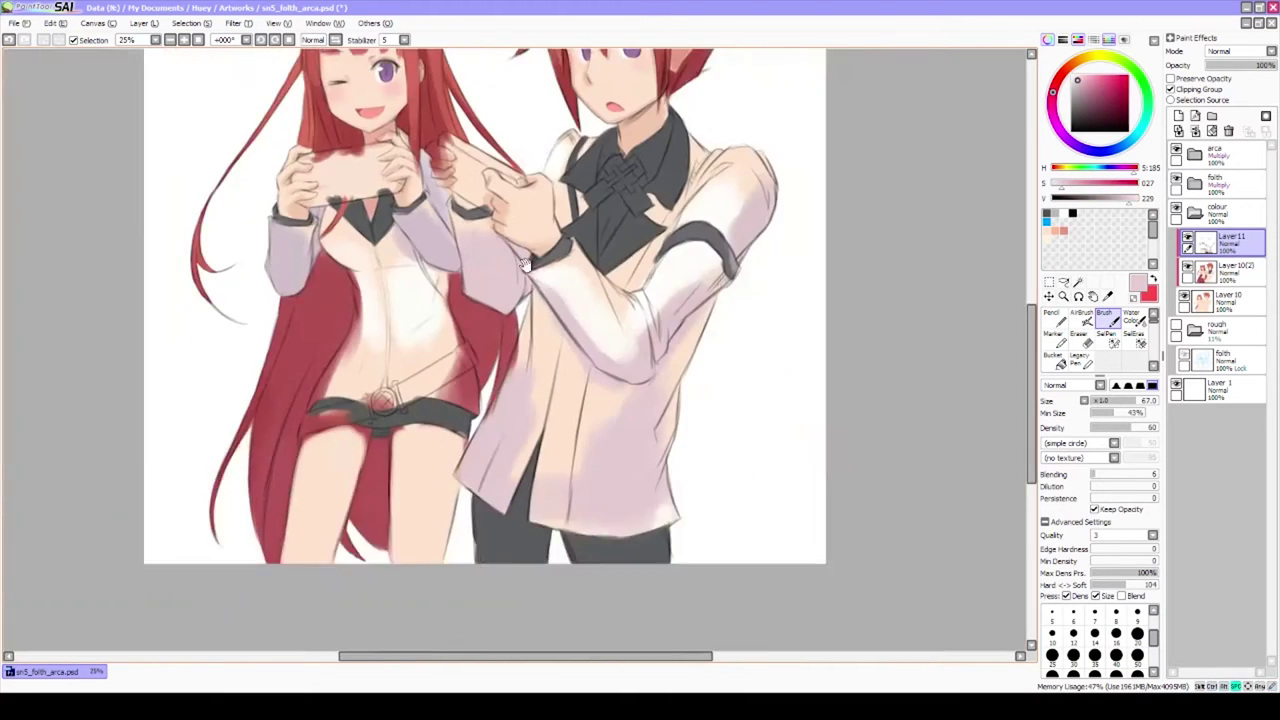
scroll(521, 262, "up", 3)
scroll(480, 240, "down", 1)
Paint the short-haired character's near shoulder off-white and blend pinkish-grey shading down the outer side of the puffed sleeve
left_click(470, 230, "alt")
scroll(453, 203, "up", 1)
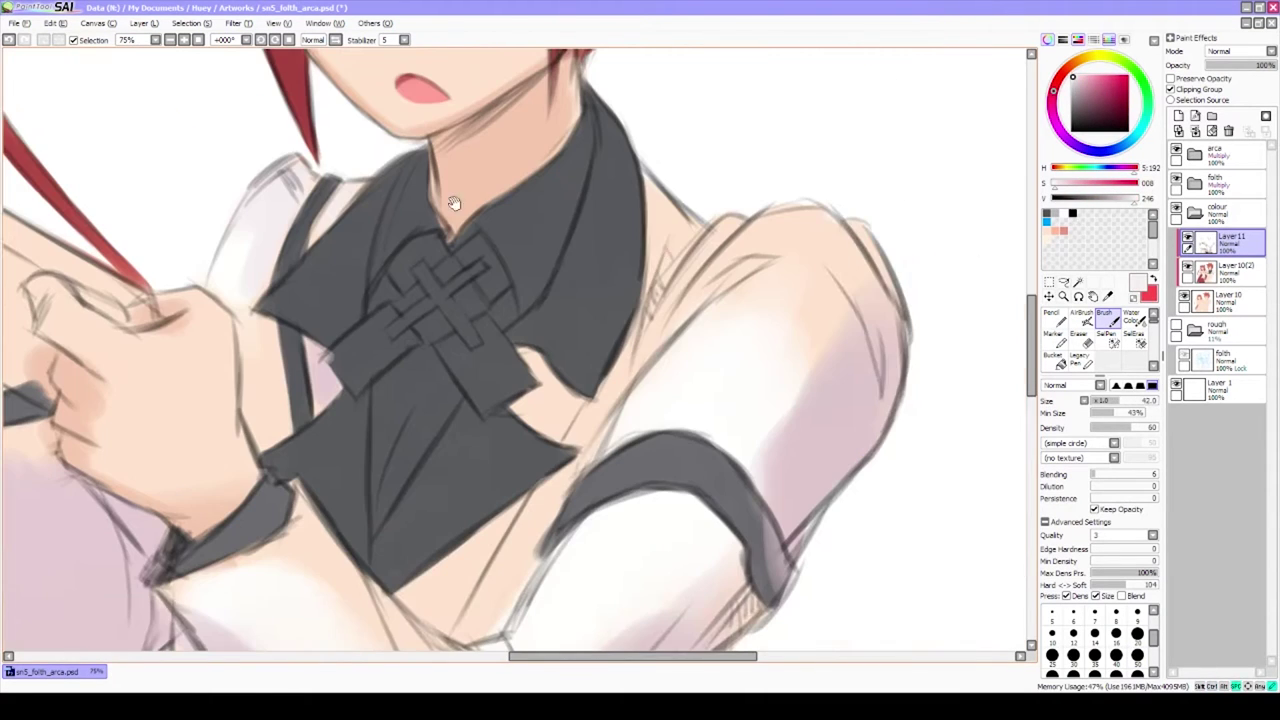
left_click_drag(688, 247, 676, 325)
left_click_drag(705, 190, 880, 420)
left_click_drag(840, 270, 800, 429)
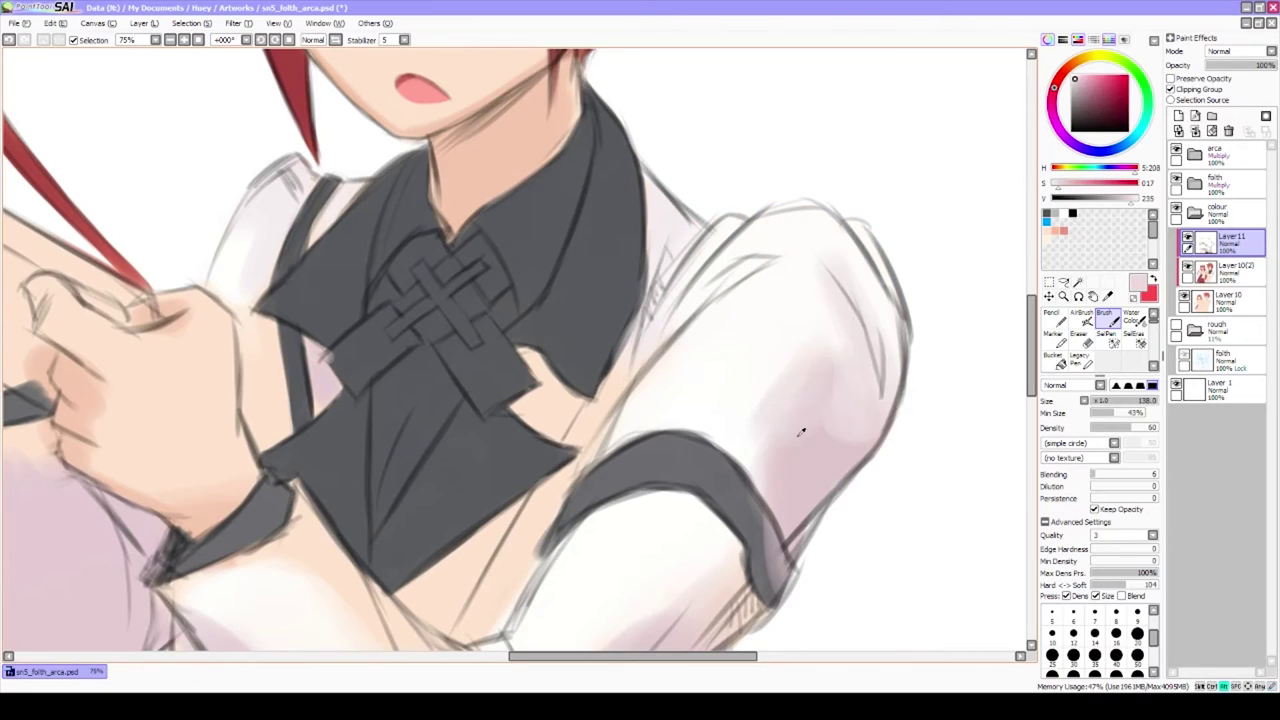
left_click_drag(860, 250, 780, 430)
scroll(750, 340, "down", 2)
Lighten the short-haired character's far sleeve with sampled off-white and lavender, and touch up the trousers in dark grey
left_click(613, 287, "alt")
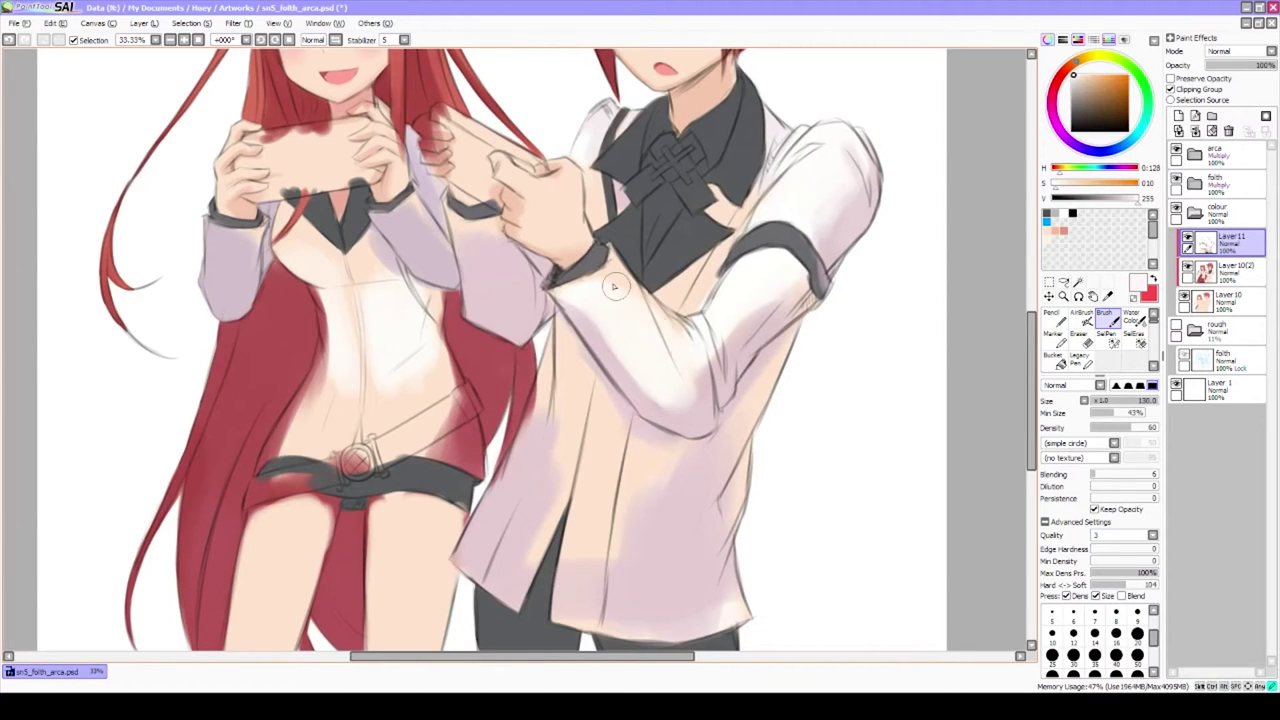
left_click(489, 256, "alt")
left_click_drag(426, 230, 508, 350)
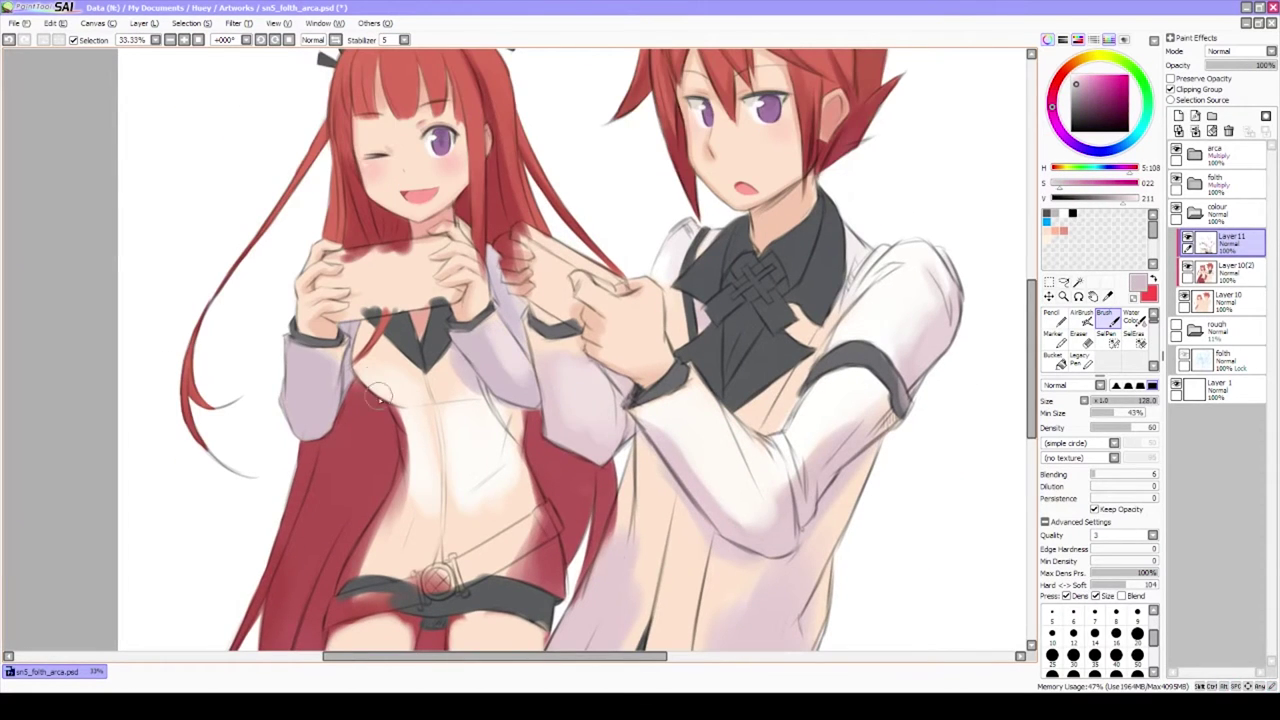
left_click_drag(399, 437, 386, 262)
left_click(751, 609, "alt")
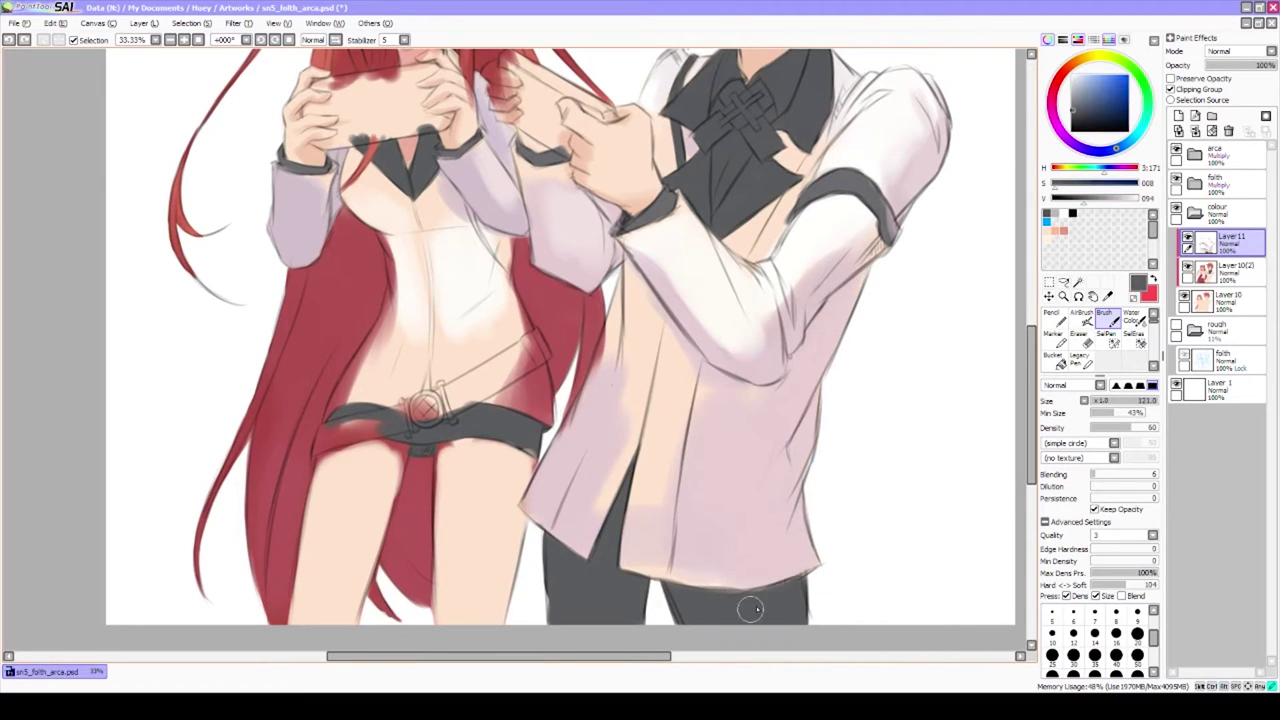
Blend sampled pinkish-grey shadows along the short-haired character's near forearm sleeve and around the elbow folds
left_click(742, 363, "alt")
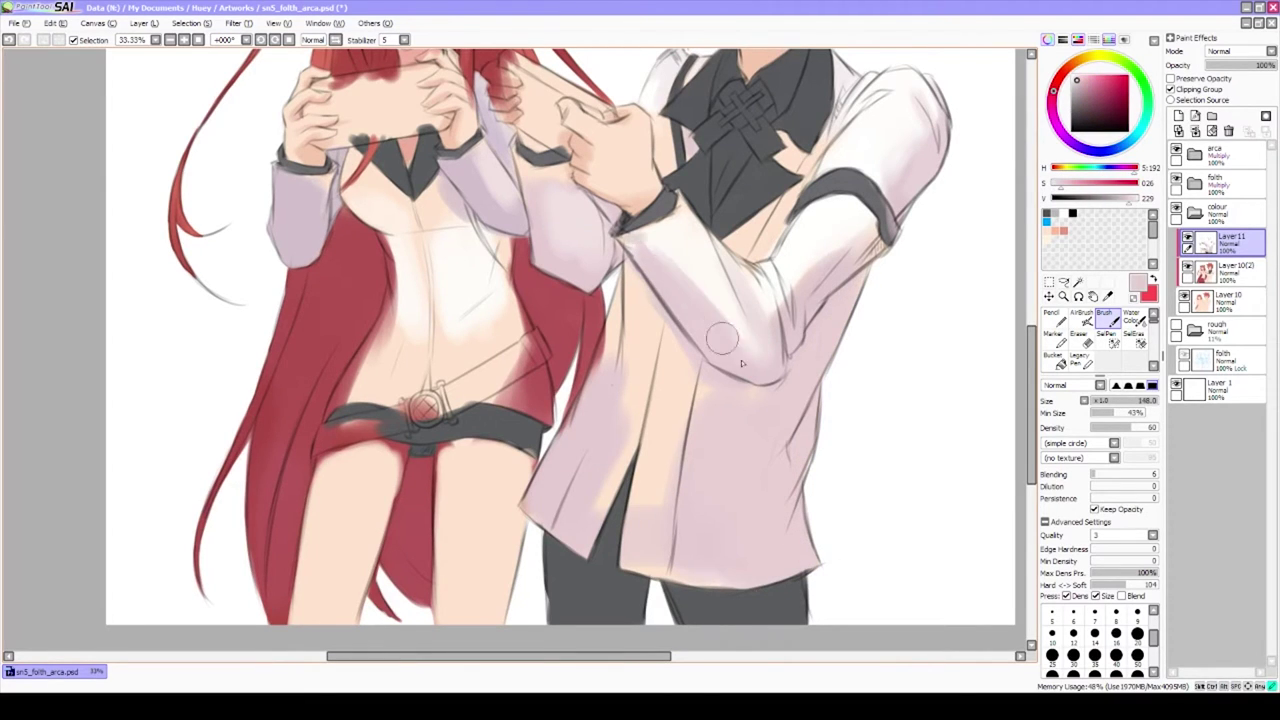
left_click(645, 258, "alt")
left_click_drag(645, 258, 717, 333)
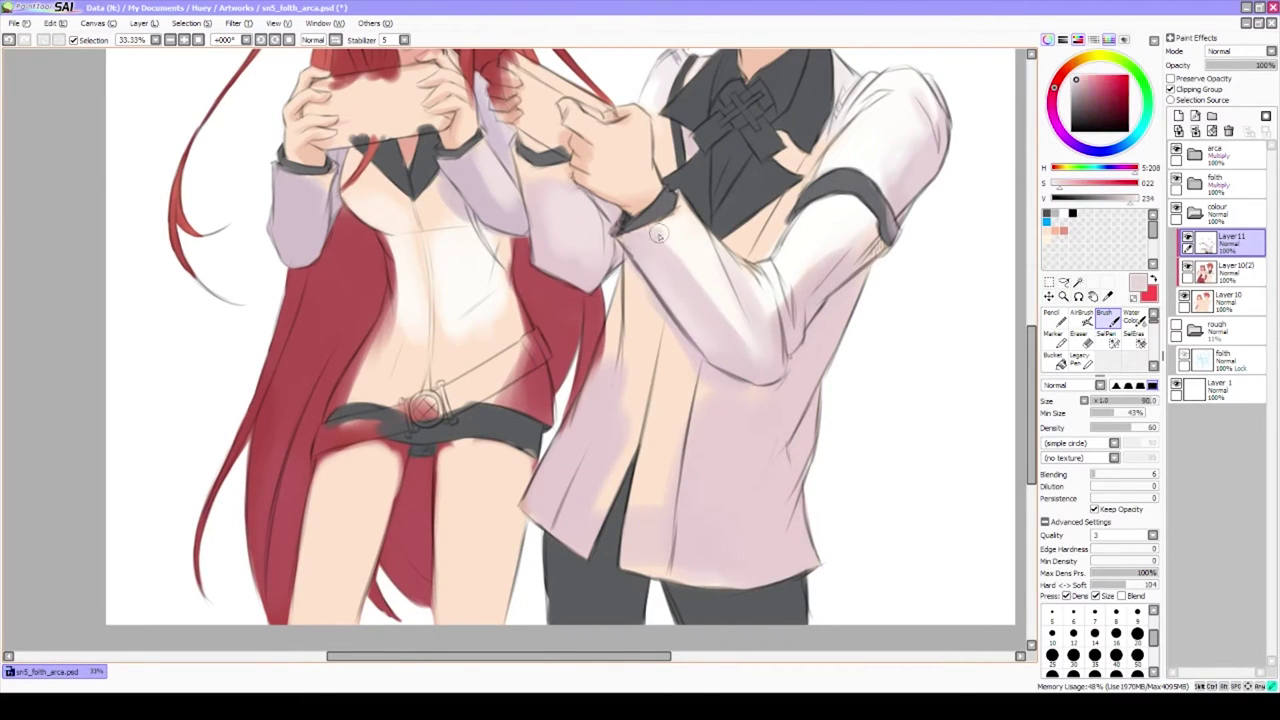
left_click(720, 300, "alt")
mouse_move(740, 290)
left_mouse_down()
mouse_move(770, 240)
mouse_move(808, 289)
left_mouse_up()
left_click(790, 280, "alt")
left_click(812, 265, "alt")
Refine the short-haired character's upper sleeve and forearm with white highlights and soft pinkish-grey shading
scroll(808, 289, "up", 3)
key("Delete")
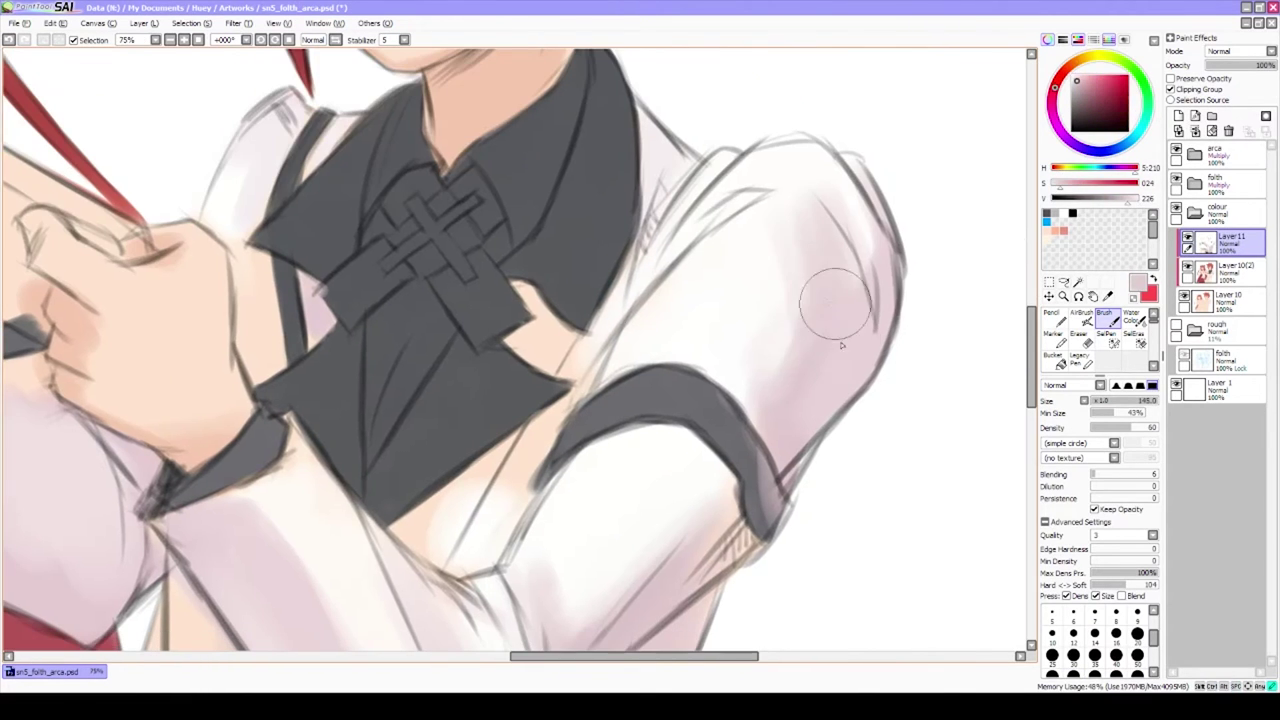
scroll(810, 402, "down", 4)
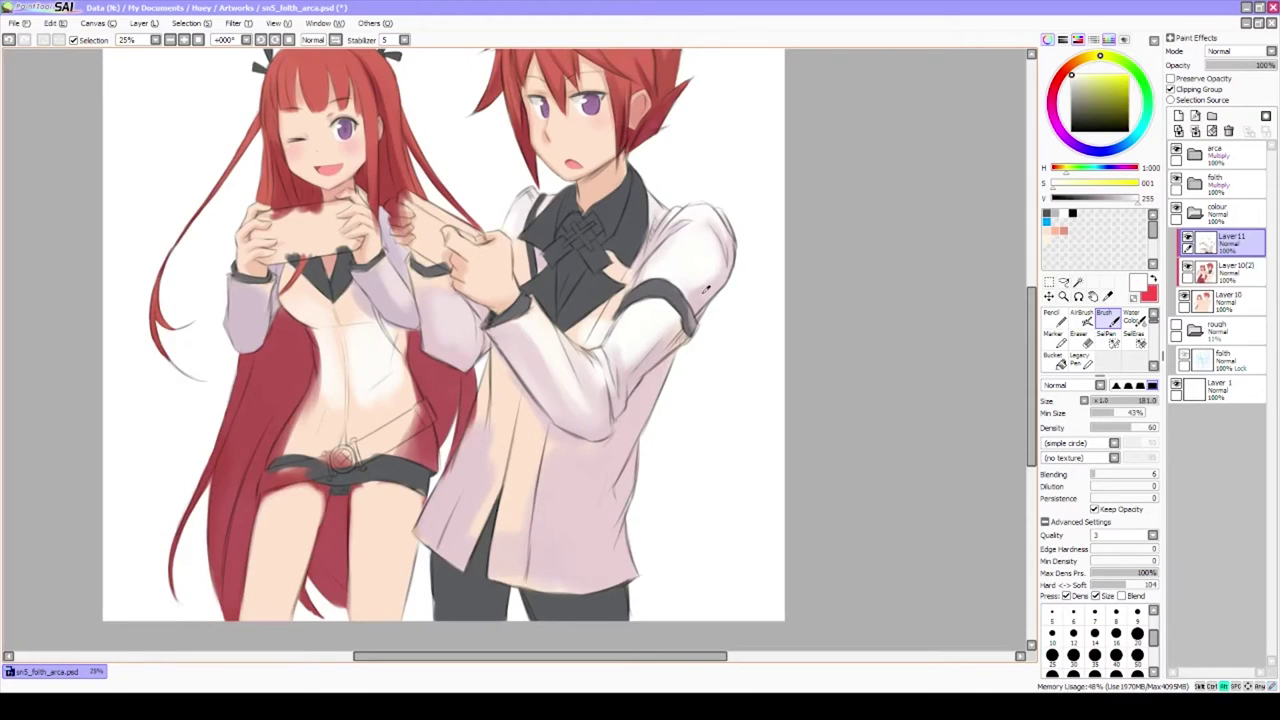
scroll(705, 290, "up", 2)
left_click(411, 486, "alt")
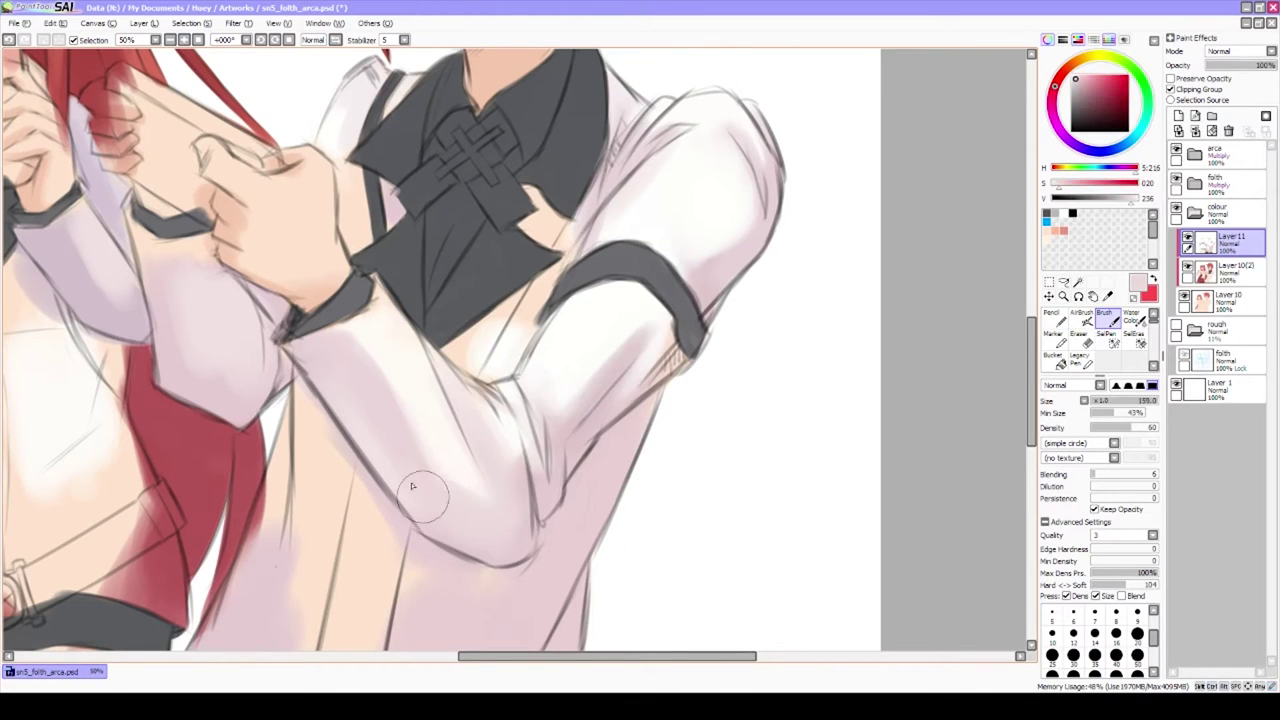
scroll(591, 494, "down", 2)
scroll(503, 368, "up", 2)
scroll(503, 368, "down", 1)
Cover the red overlap on the pointing hand with skin tone and touch up the long-haired character's sleeves with sampled lavender
left_click(503, 368, "alt")
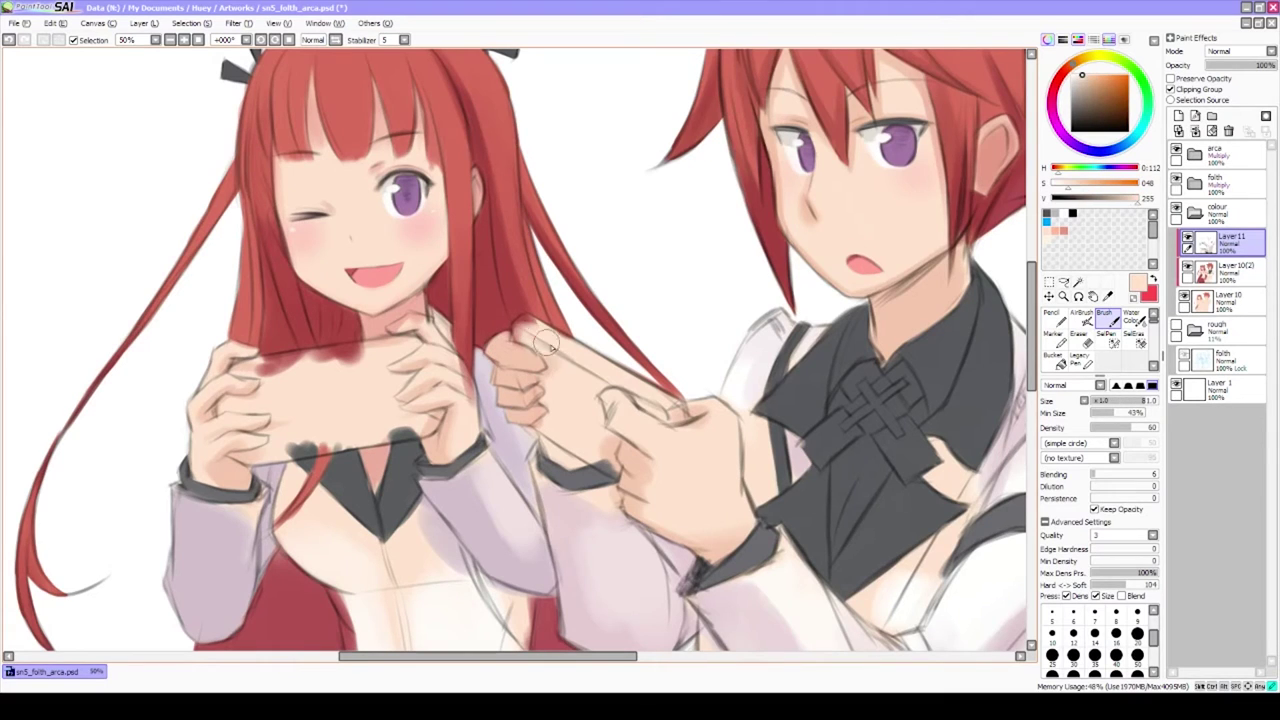
left_click(555, 450, "alt")
left_click(560, 455, "alt")
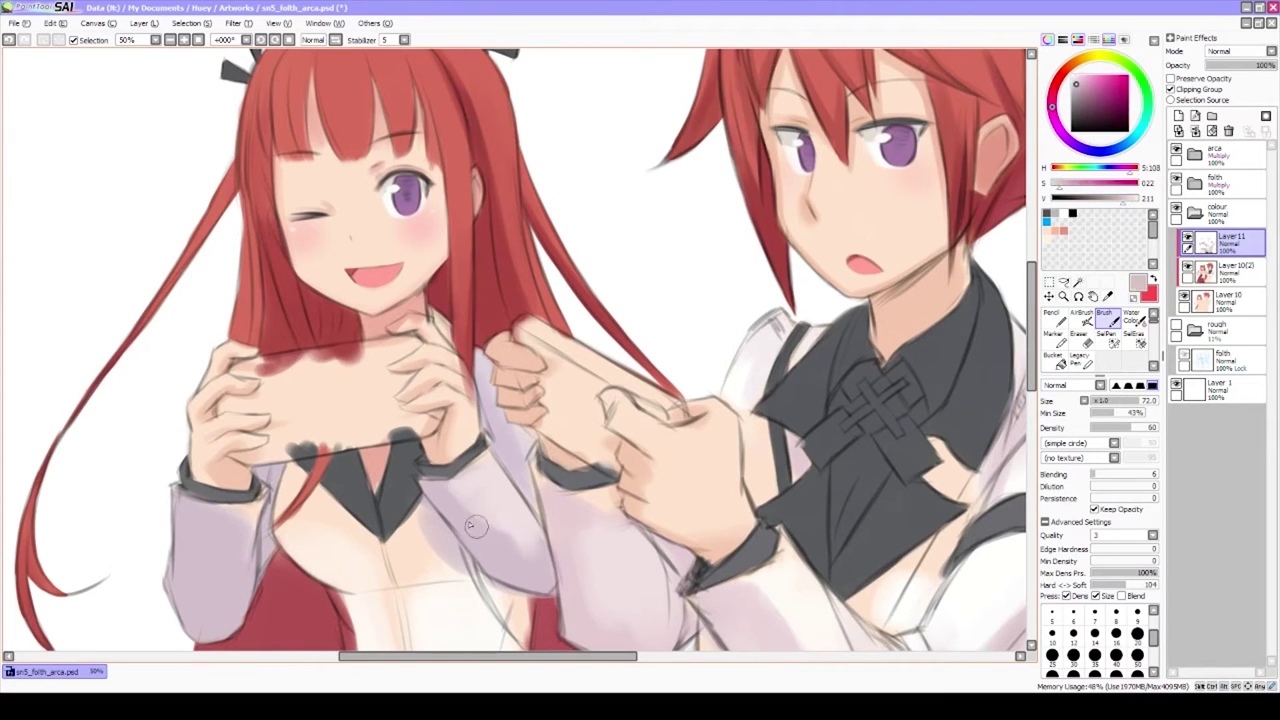
left_click_drag(155, 576, 420, 476)
left_click(422, 478, "alt")
Brighten the long-haired character's side hair with sampled light red and deepen the loose outer strand with darker red
scroll(527, 410, "down", 1)
scroll(615, 319, "up", 3)
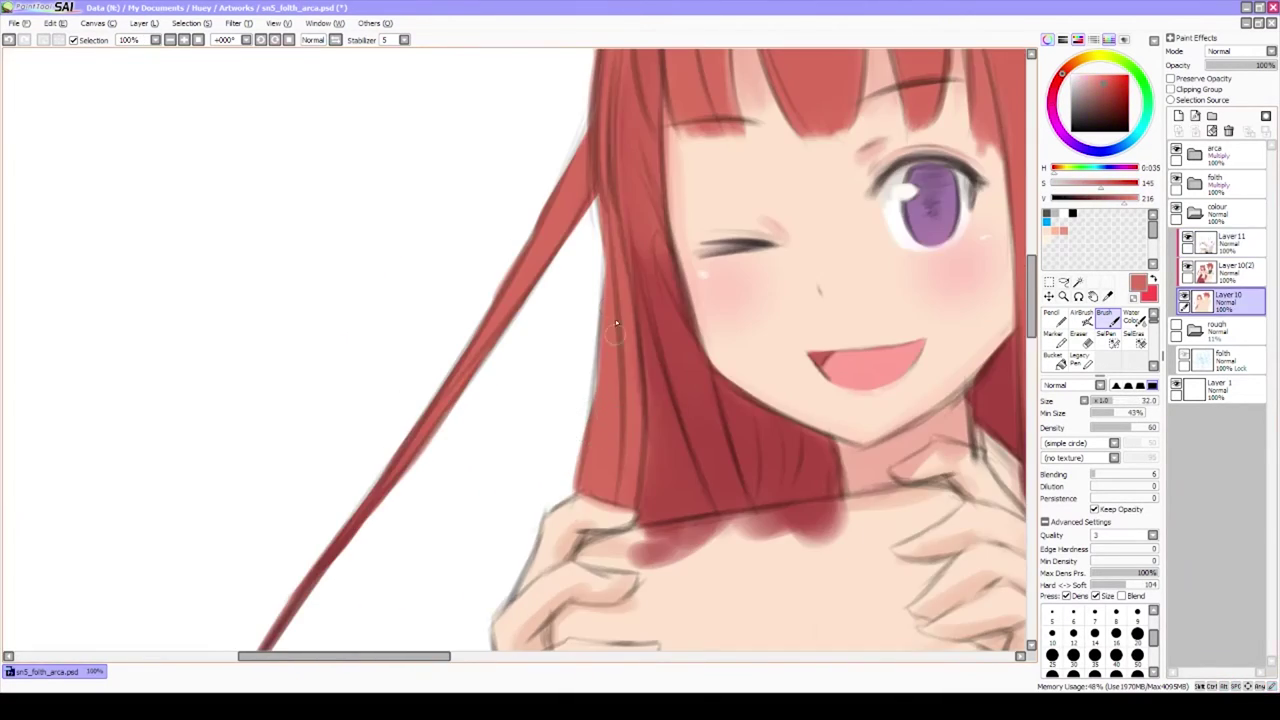
scroll(606, 290, "down", 2)
key("Page_Up")
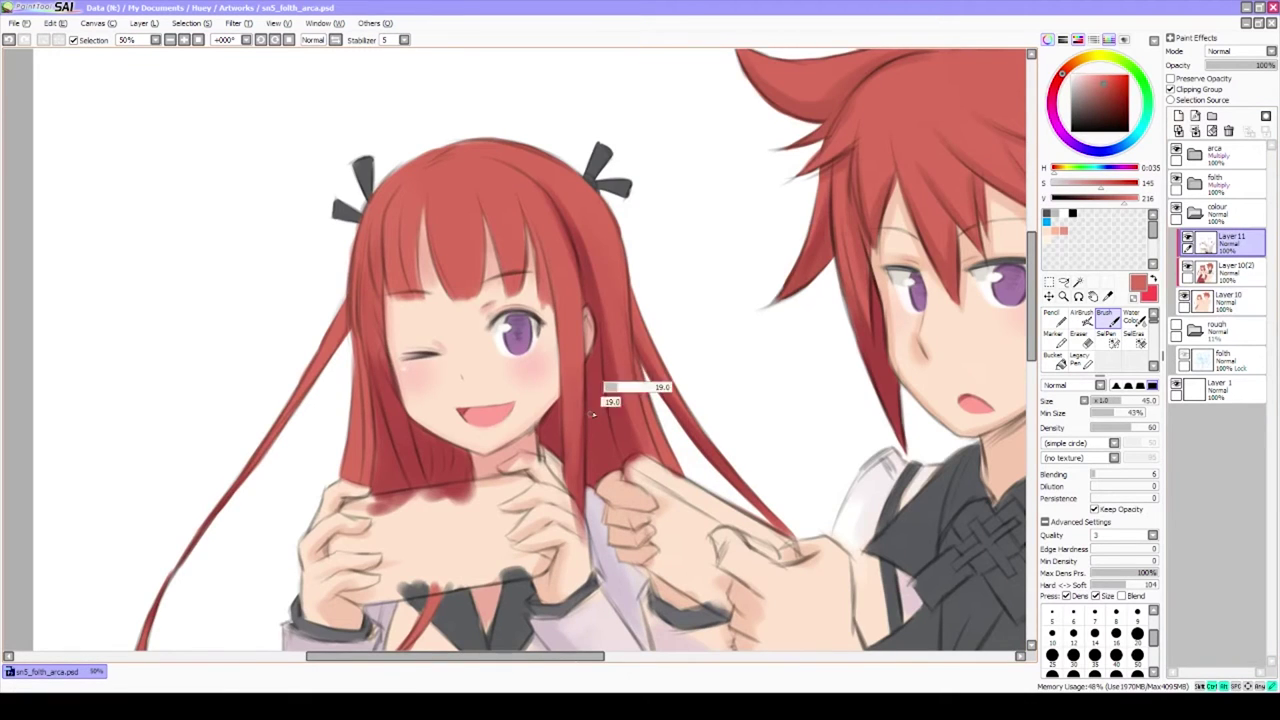
left_click(612, 392, "alt")
left_click_drag(345, 286, 258, 458)
scroll(355, 370, "down", 1)
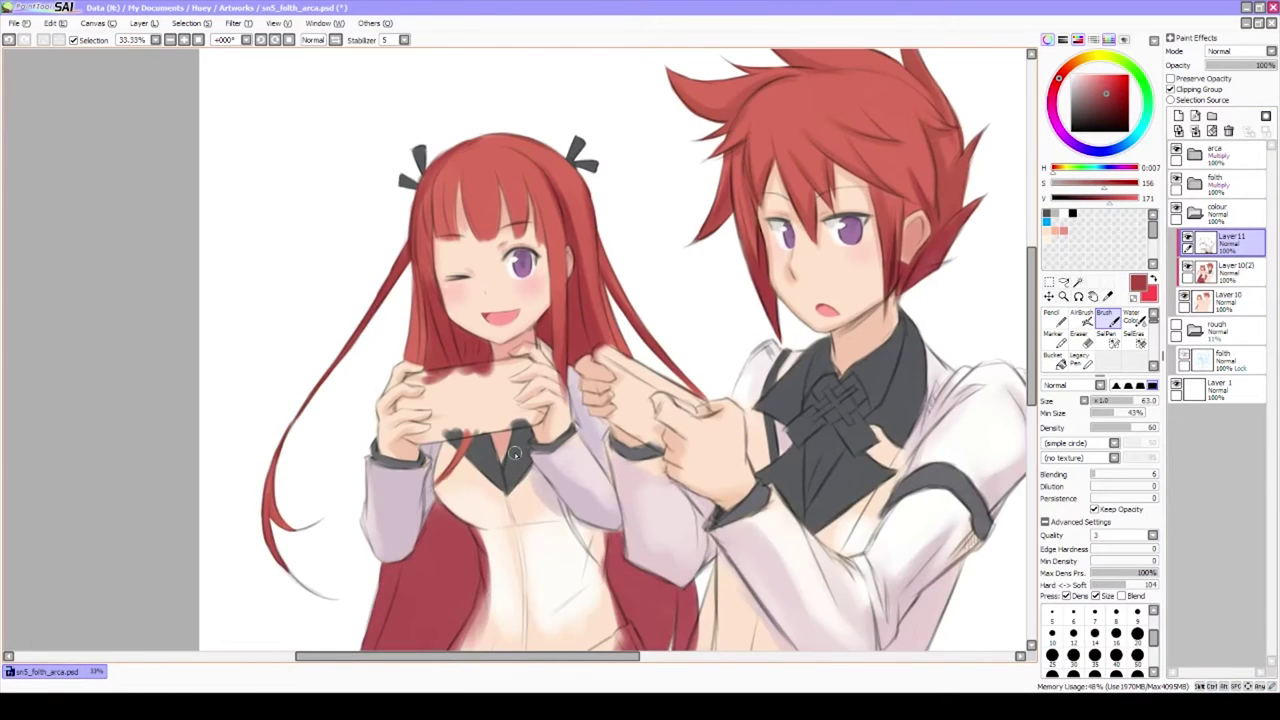
Add soft pink shading around the long-haired character's nose with tones sampled from the face
scroll(559, 483, "up", 3)
left_click(490, 380, "alt")
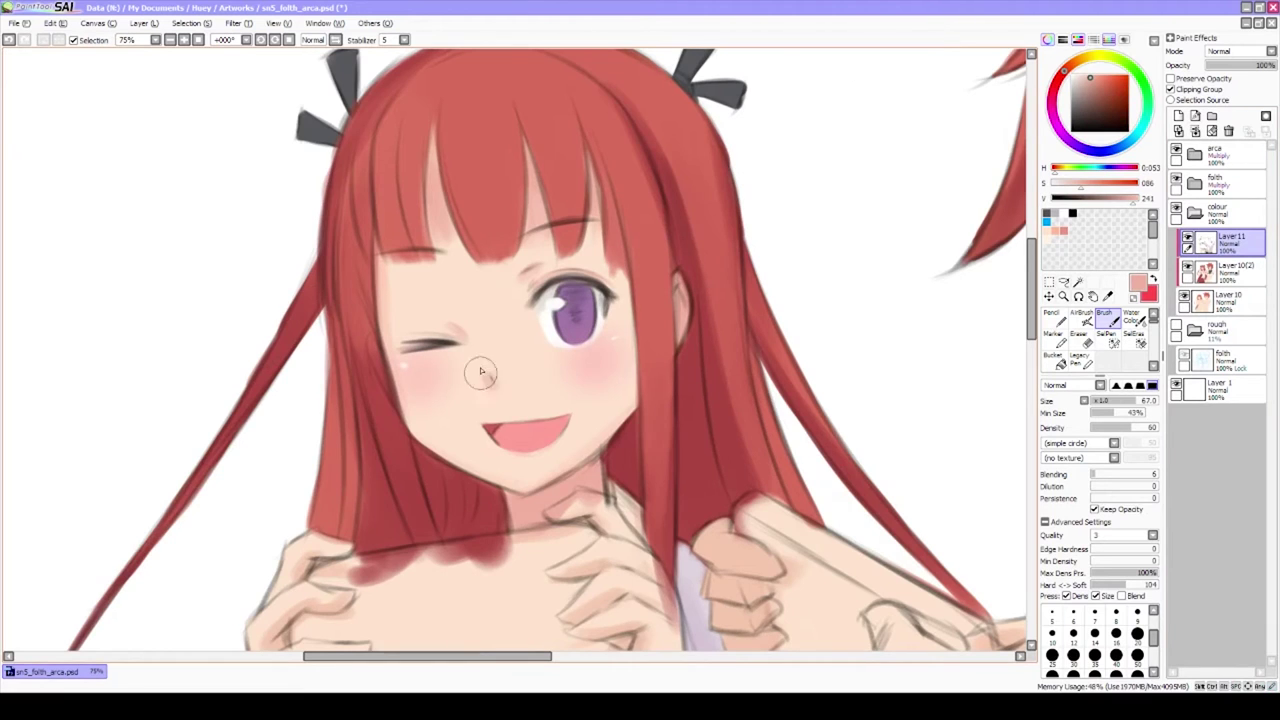
left_click(480, 372, "alt")
scroll(480, 372, "up", 3)
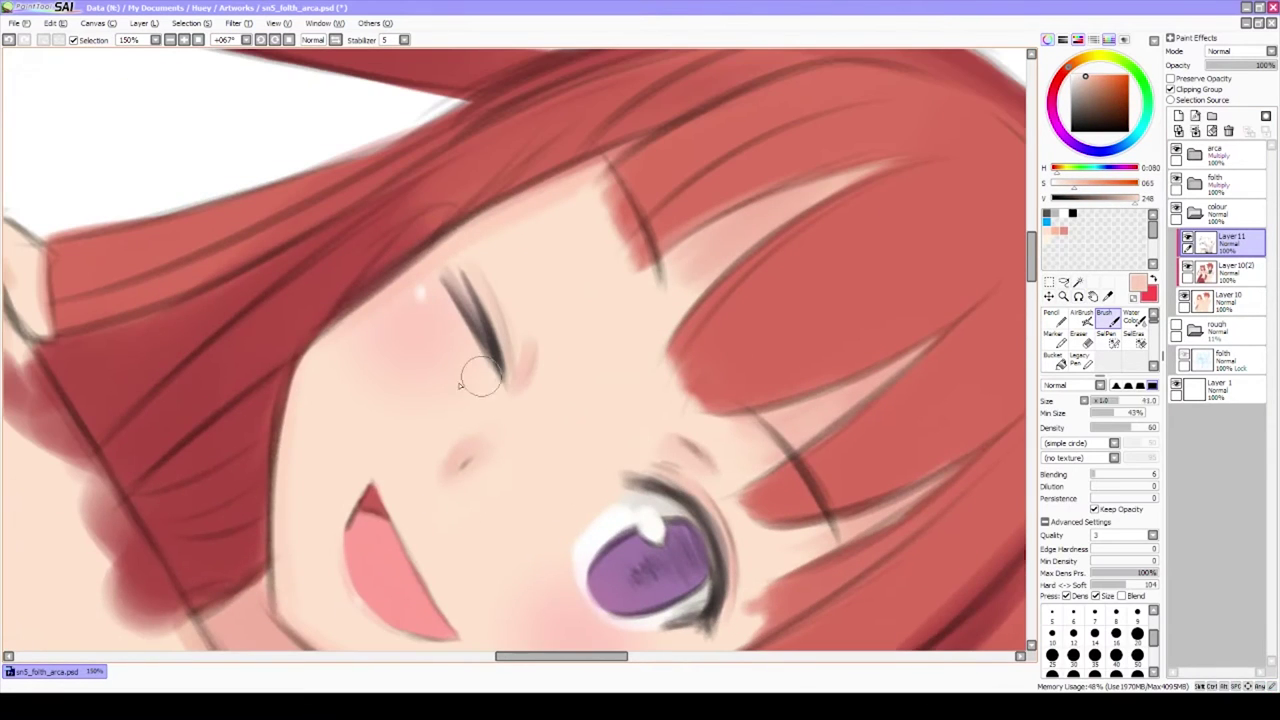
left_click(270, 420, "alt")
key("Home")
scroll(423, 355, "down", 4)
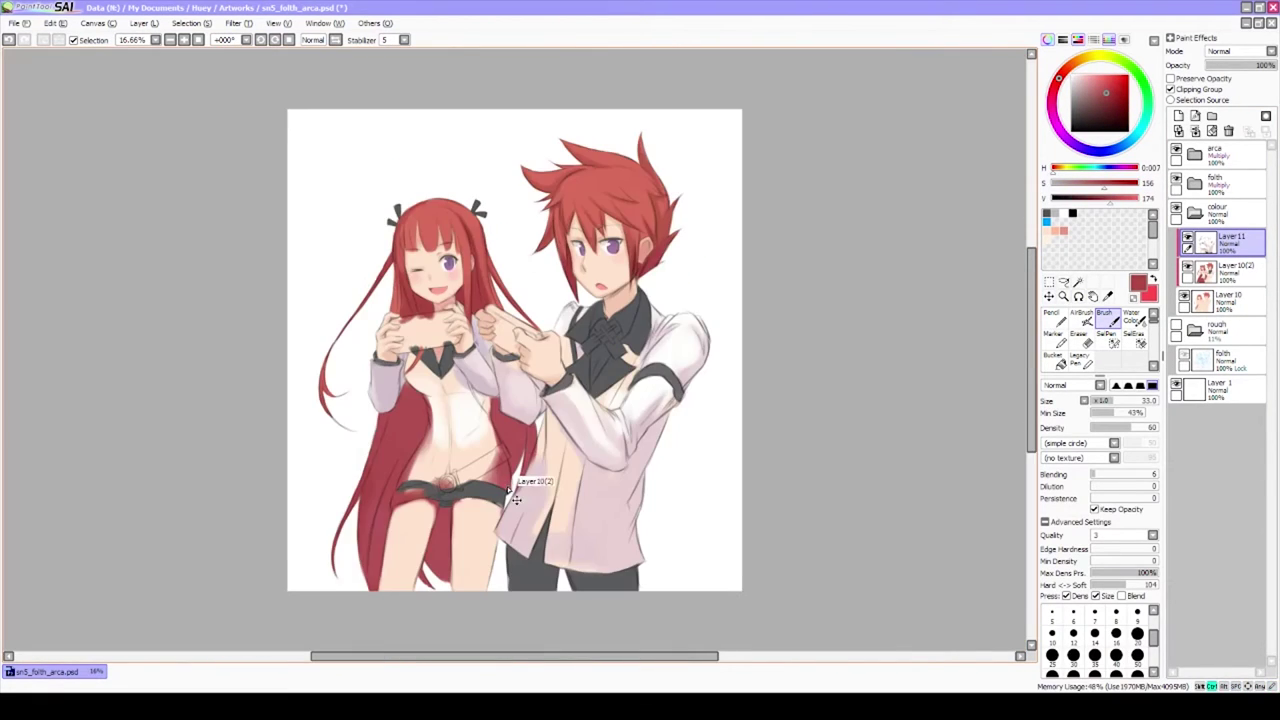
Draw a curved neckline beneath the long-haired character's collar with a size 16 dark grey Pencil on the arca folder's line layer
scroll(423, 355, "up", 1)
scroll(423, 355, "up", 2)
scroll(420, 380, "up", 2)
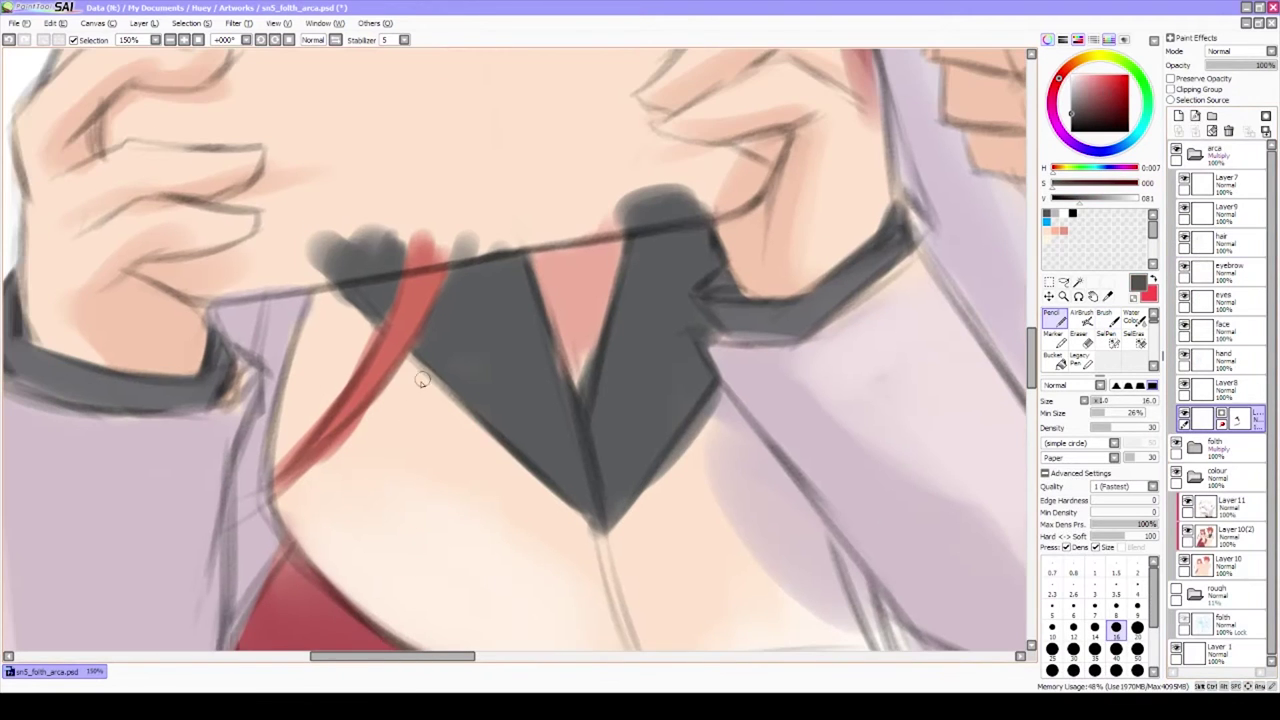
left_click_drag(385, 470, 413, 360)
left_click_drag(422, 408, 575, 527)
scroll(656, 514, "down", 2)
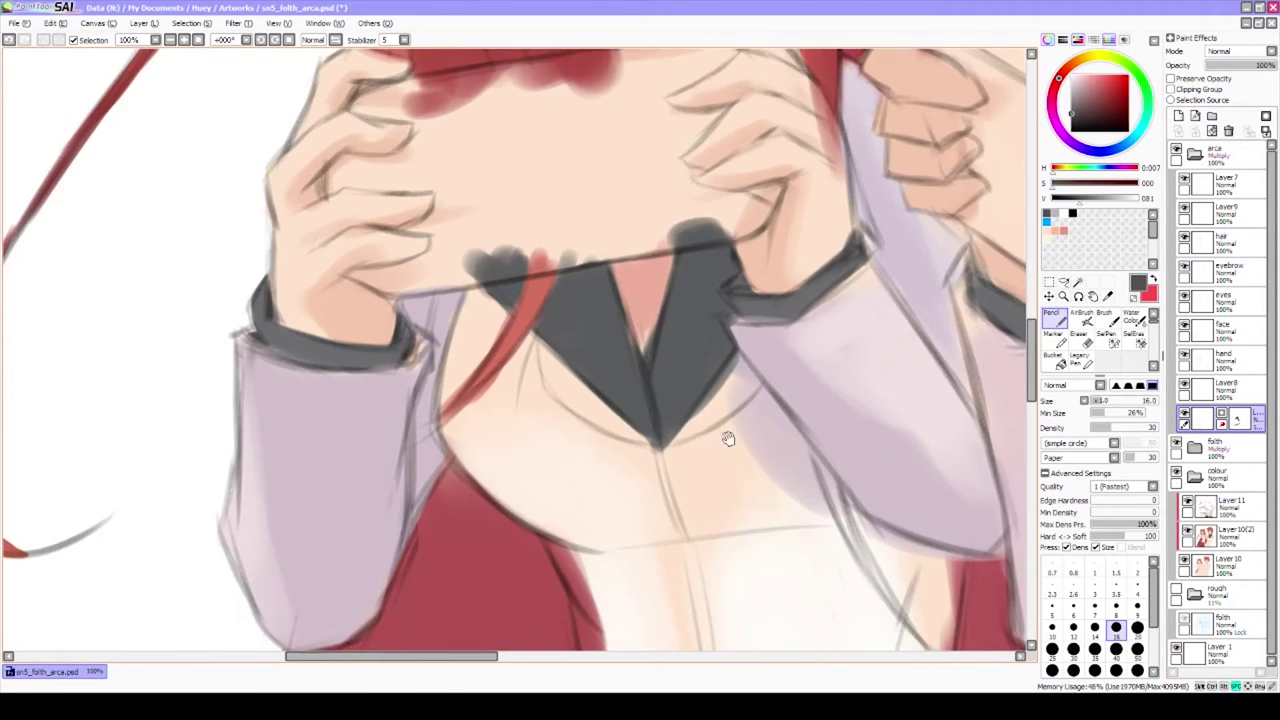
Collapse the arca line folder and make Layer 11 in the colour folder the active layer
left_click_drag(537, 468, 540, 193)
scroll(540, 193, "down", 1)
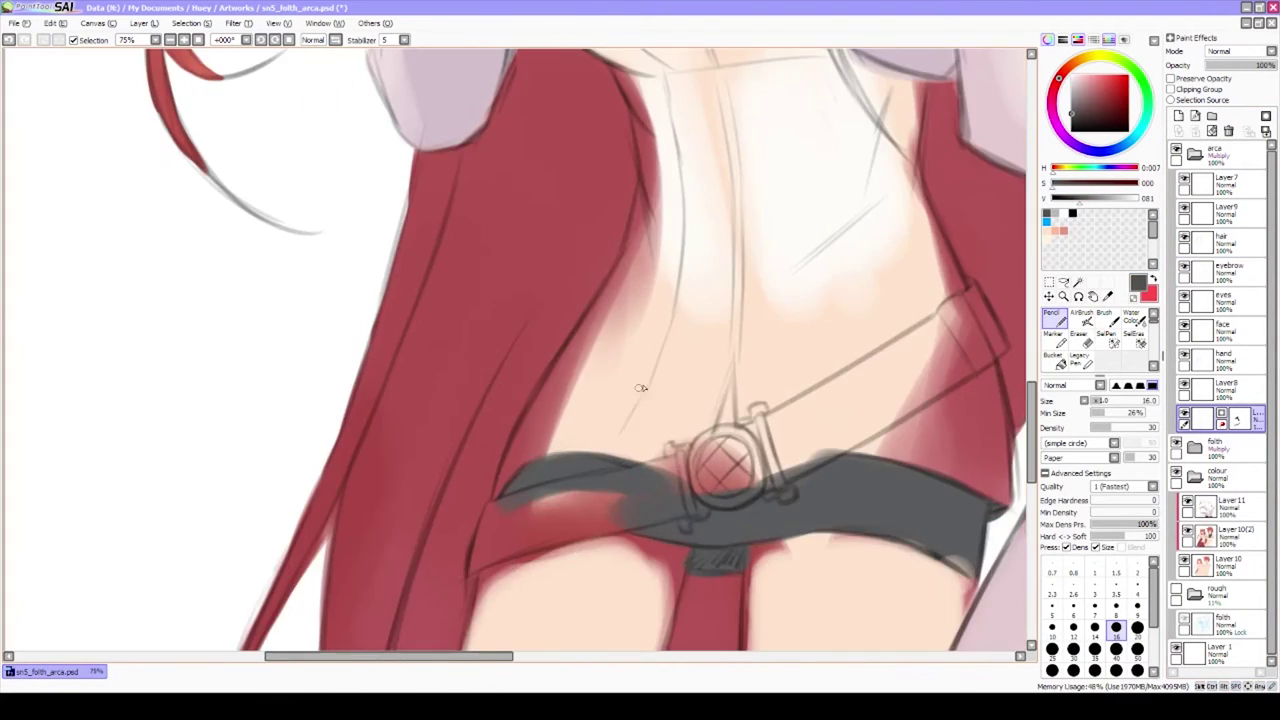
left_click_drag(651, 224, 651, 458)
left_click_drag(738, 400, 738, 300)
scroll(688, 380, "down", 3)
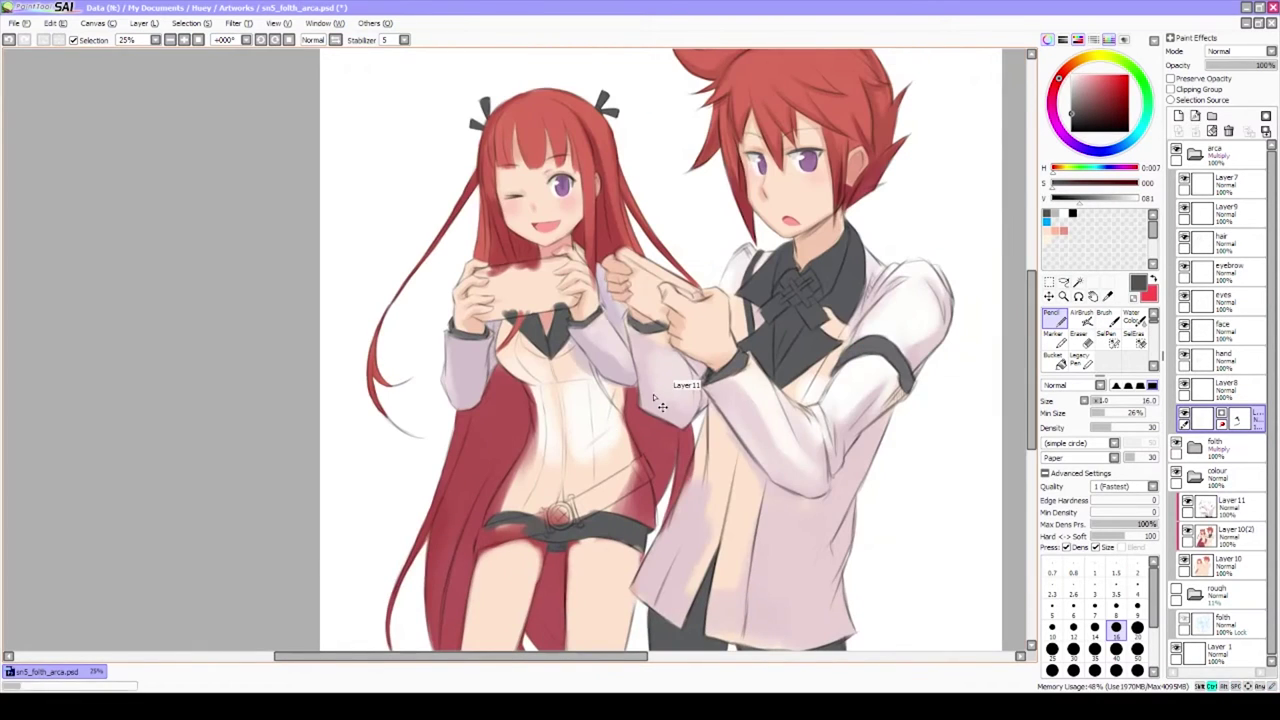
left_click(1175, 158)
left_click_drag(867, 288, 754, 365)
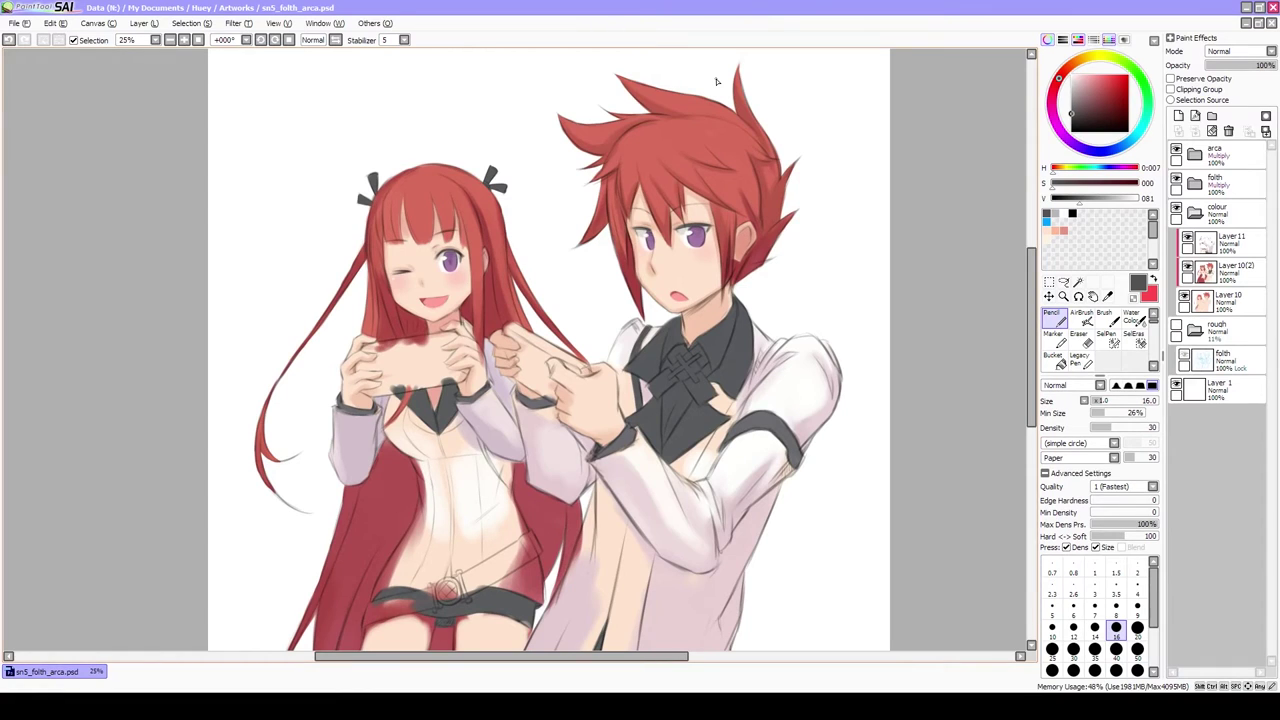
left_click(1230, 240)
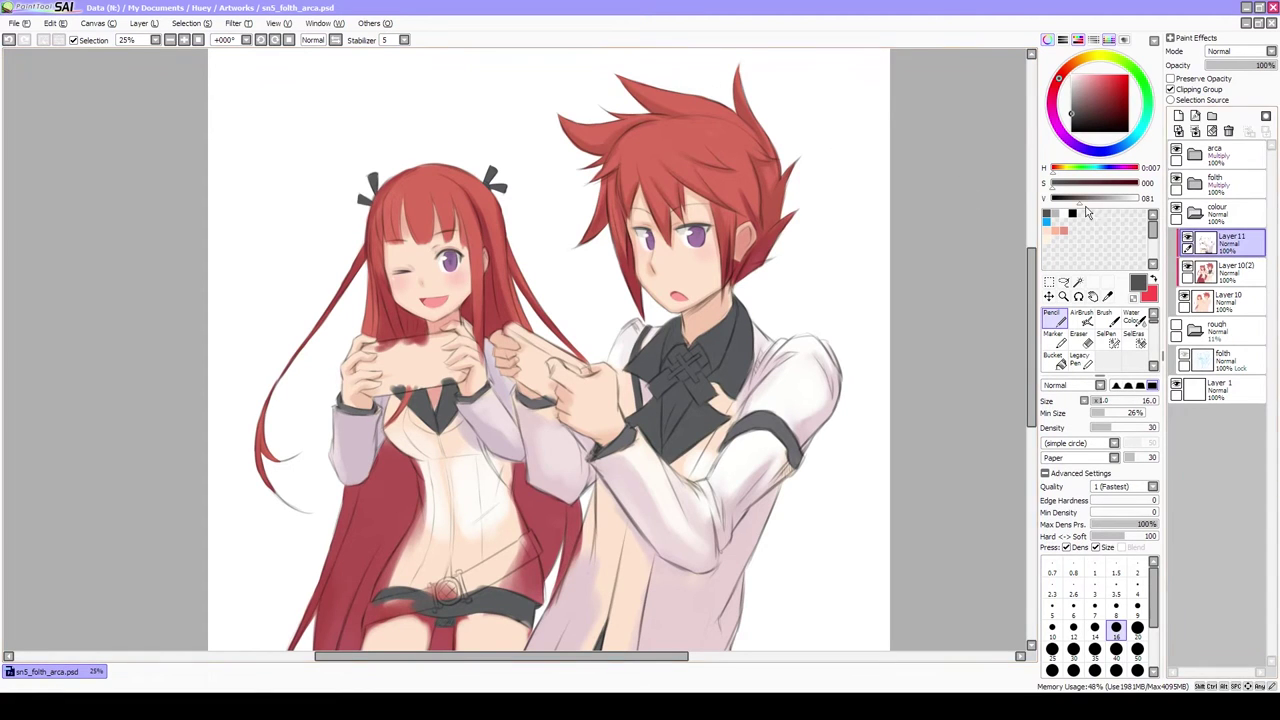
Brush sampled pale grey-lavender over the long-haired character's shirt front and the belt strap's end loop
scroll(465, 280, "up", 2)
key("b")
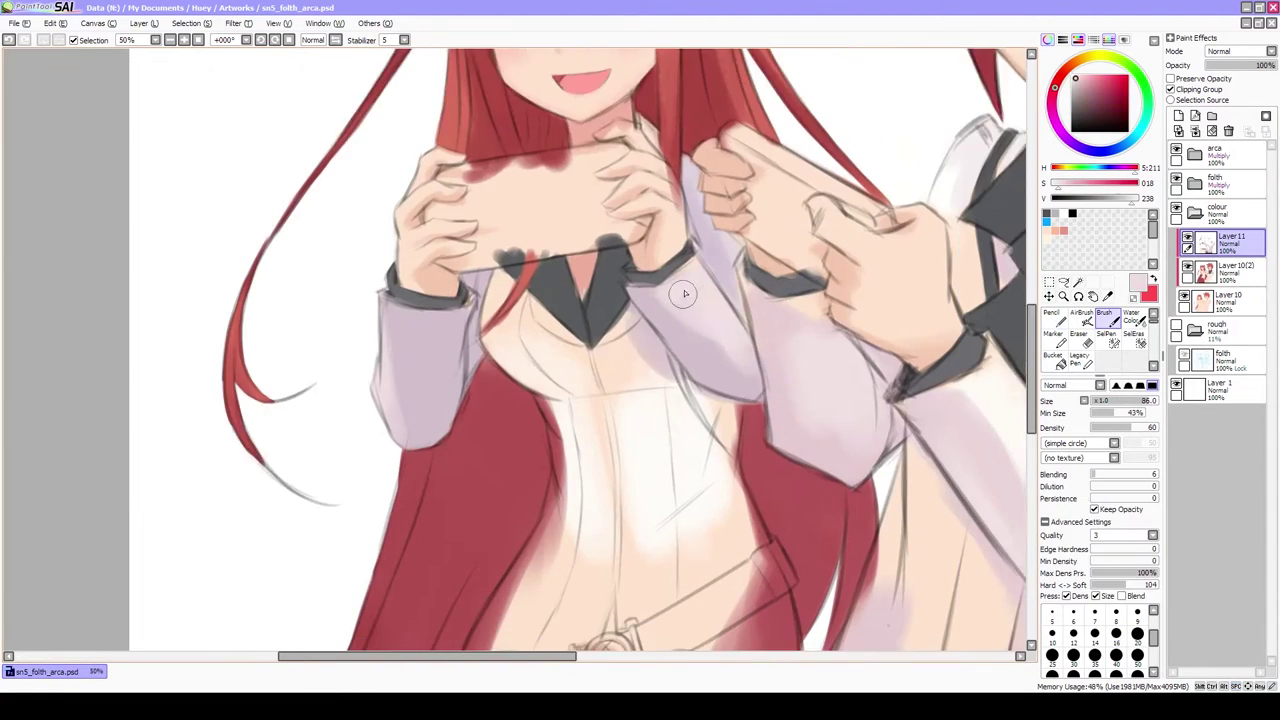
left_click_drag(680, 400, 750, 314)
left_click(680, 300, "alt")
scroll(727, 453, "down", 1)
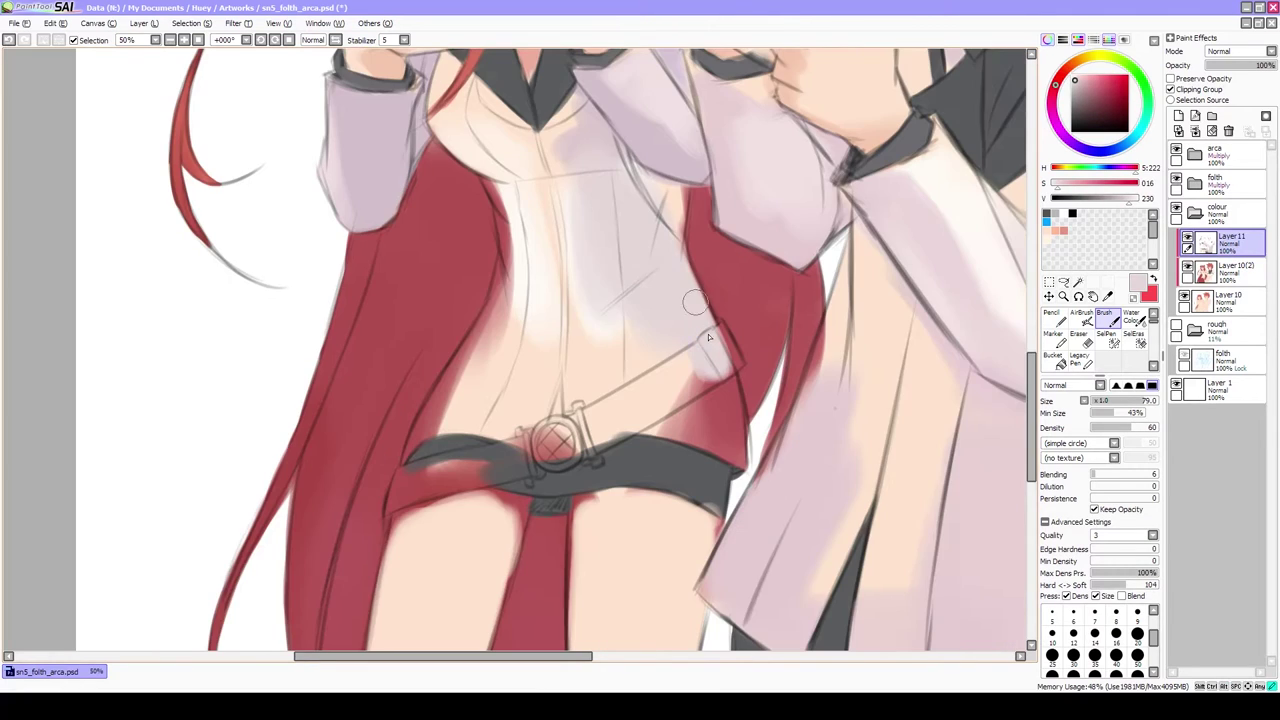
mouse_move(620, 340)
left_mouse_down()
mouse_move(553, 286)
mouse_move(500, 330)
left_mouse_up()
Lighten the shadow-free side of the long-haired character's shirt down to the belt with sampled cream tones
scroll(480, 177, "up", 2)
mouse_move(520, 200)
left_mouse_down()
mouse_move(558, 370)
mouse_move(586, 129)
left_mouse_up()
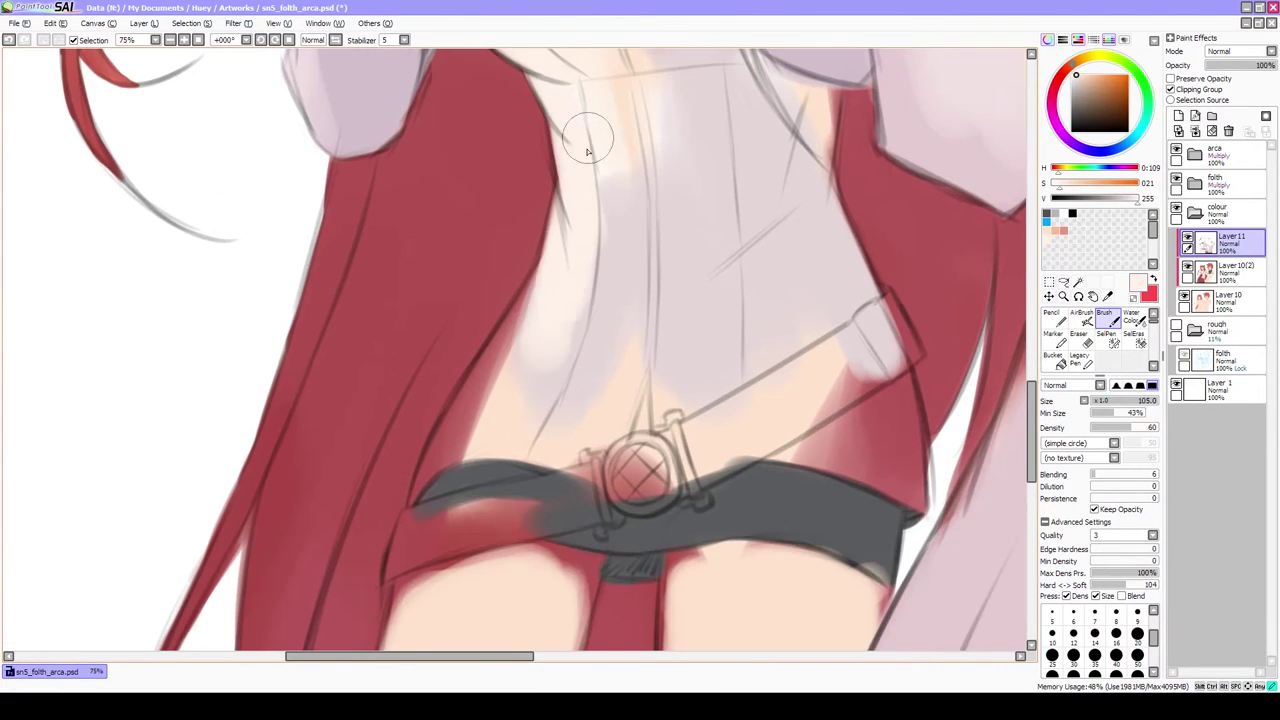
key("[")
left_click_drag(468, 379, 530, 347)
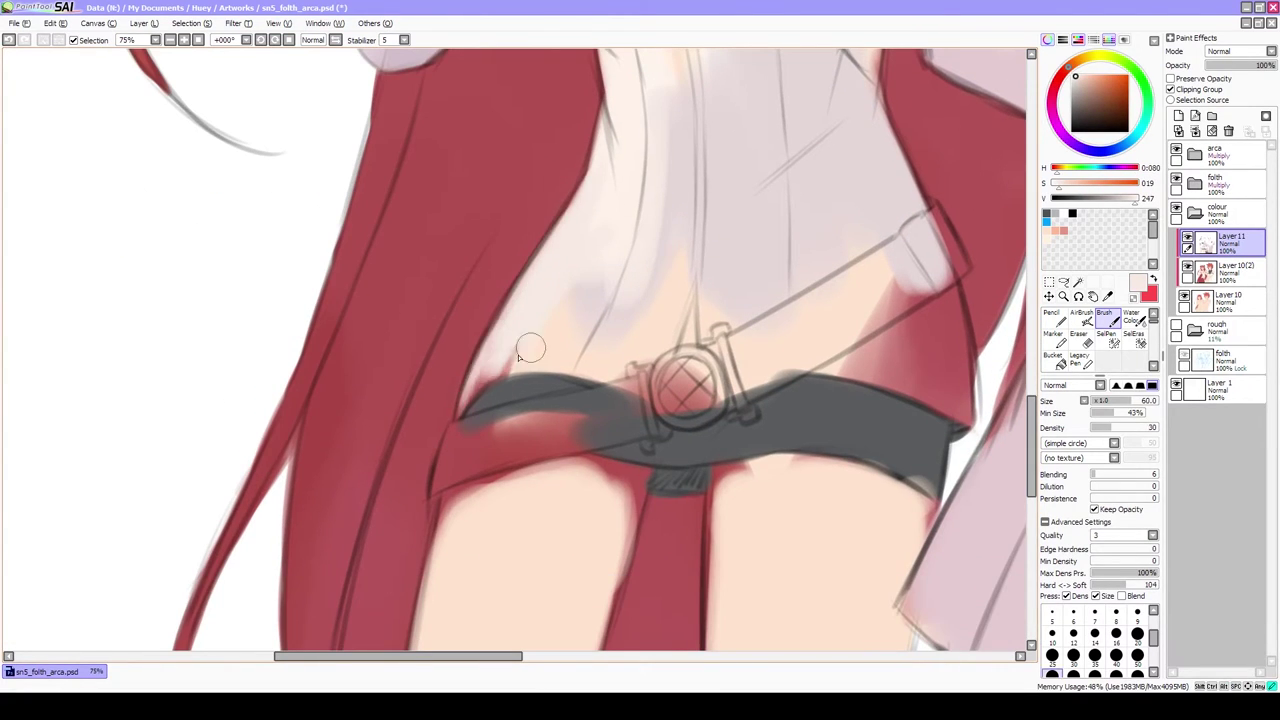
Cover the red overlap and skin-coloured patches on the shirt's lower hem with pale lavender above the belt
left_click(560, 300, "alt")
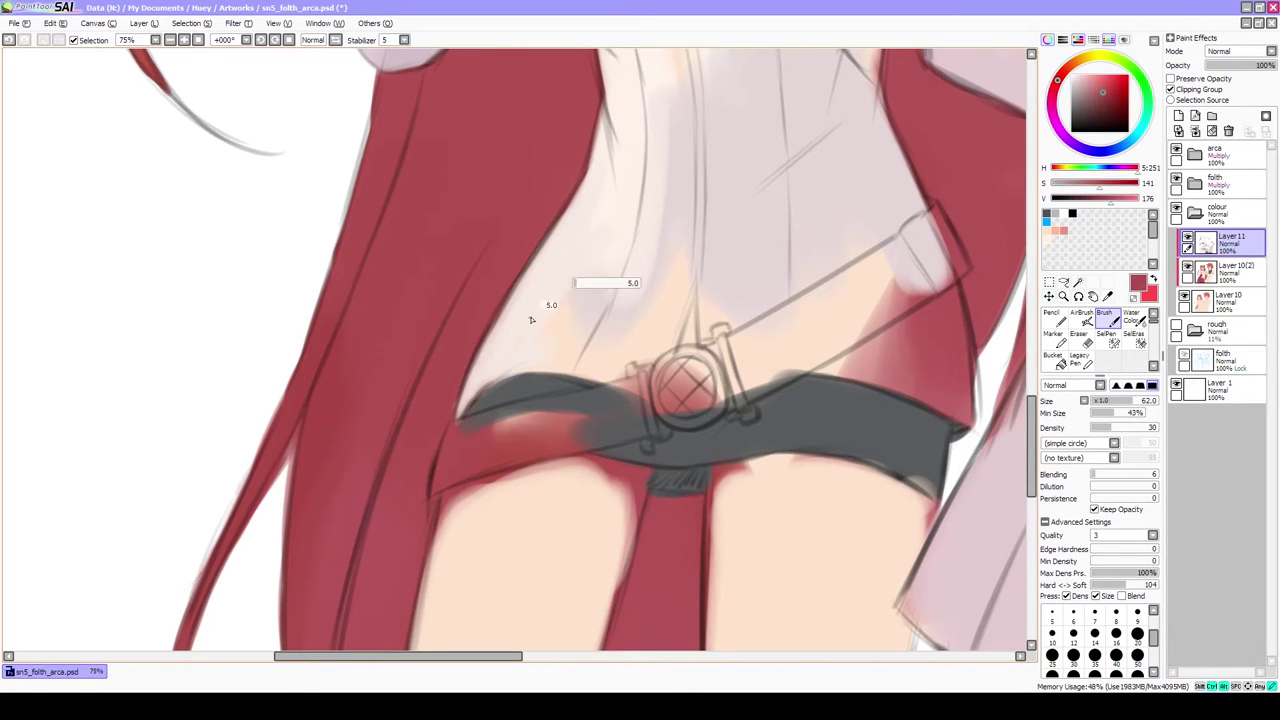
left_click_drag(586, 290, 620, 240)
key("]")
key("]")
key("]")
key("]")
mouse_move(622, 305)
left_mouse_down()
mouse_move(686, 257)
mouse_move(609, 263)
mouse_move(666, 372)
mouse_move(700, 300)
left_mouse_up()
Clean up the top edges of the long-haired character's thighs below the shorts with sampled skin tone at Density 50
key("[")
key("[")
key("[")
left_click_drag(530, 450, 580, 349)
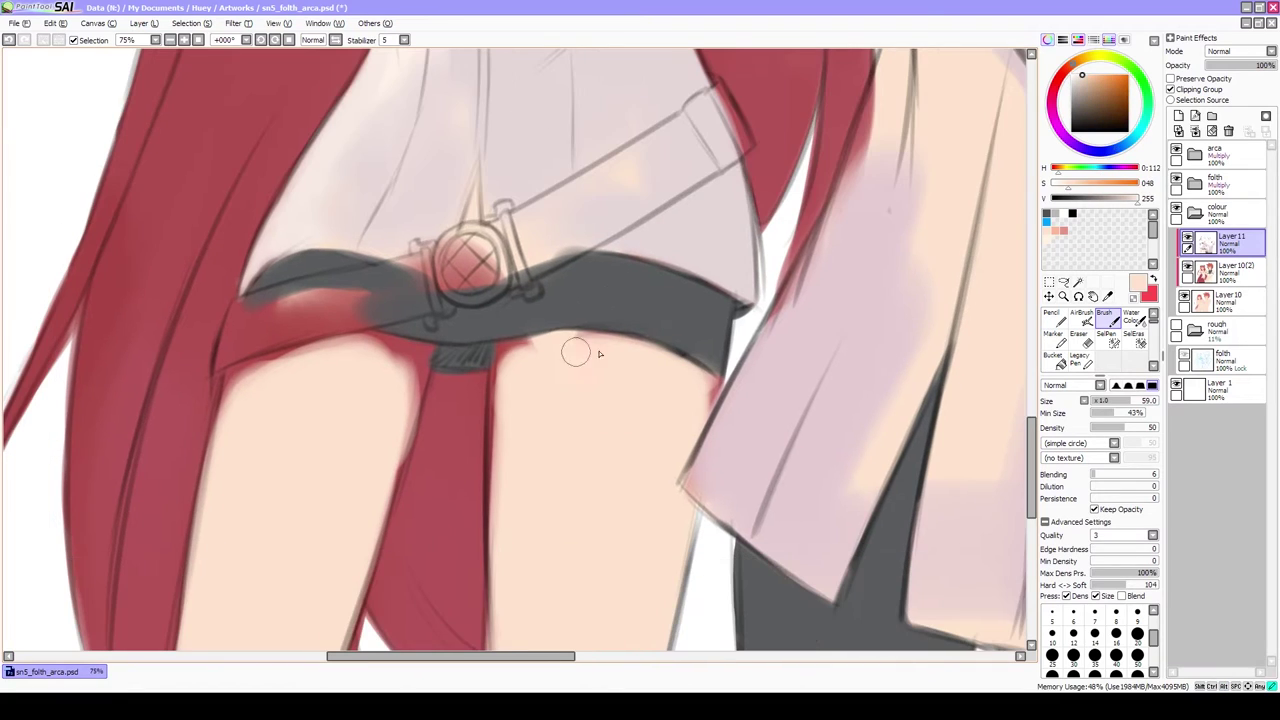
left_click(600, 340, "alt")
key("]")
key("]")
key("]")
left_click_drag(690, 370, 740, 380)
left_click_drag(500, 350, 505, 520)
scroll(517, 306, "down", 5)
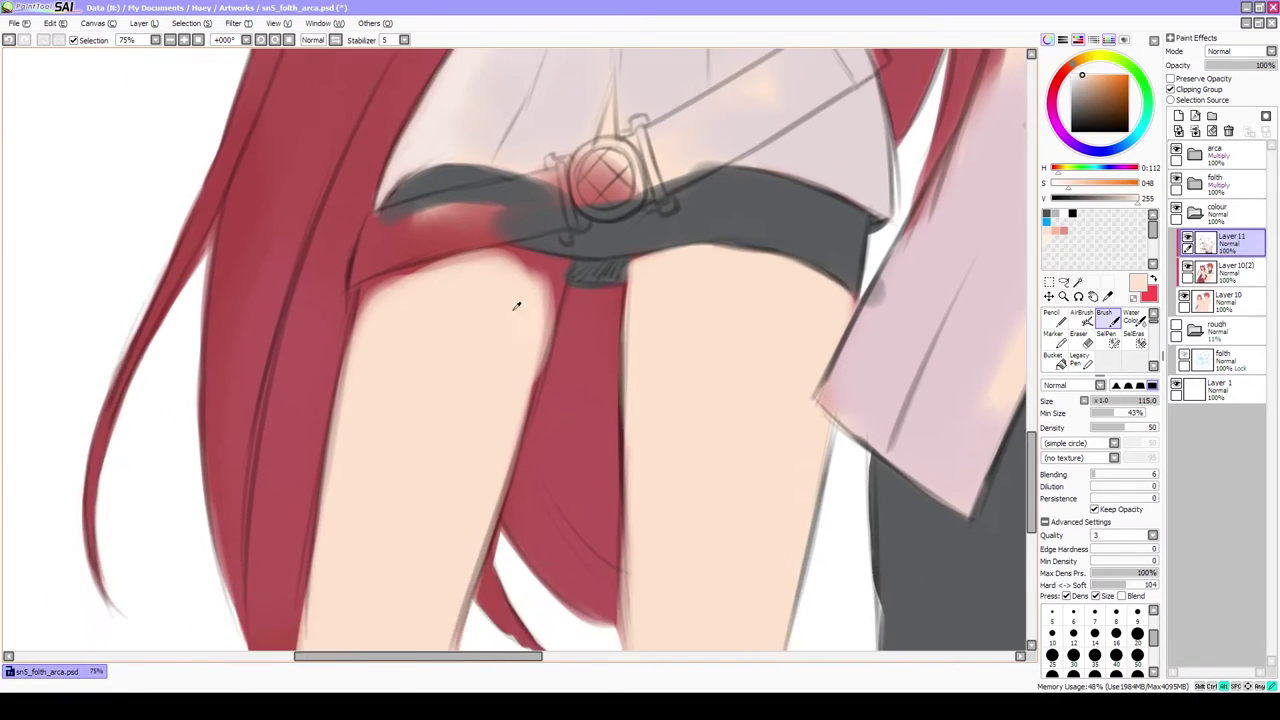
Tidy the hair ends beside the legs at the canvas's lower edge on Layer 10 with sampled red and a size 34 Eraser
key("]")
key("]")
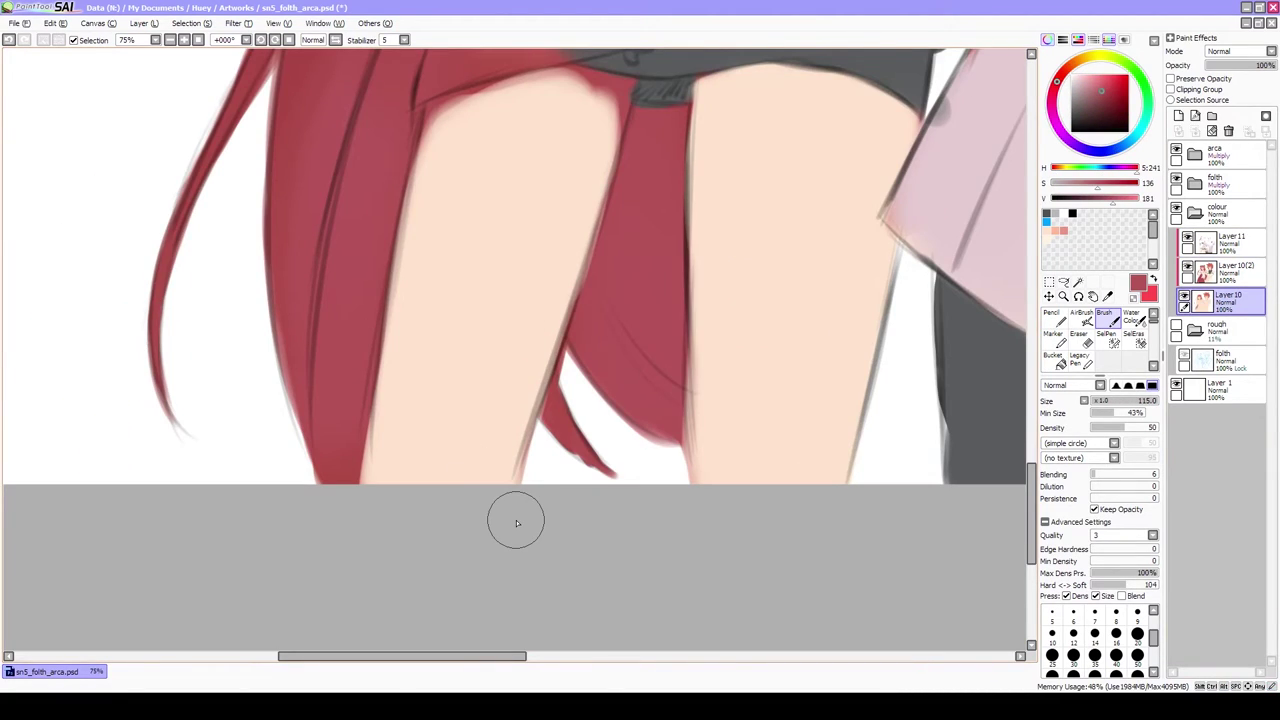
left_click(558, 428, "ctrl")
key("[")
key("[")
key("[")
key("[")
key("[")
key("[")
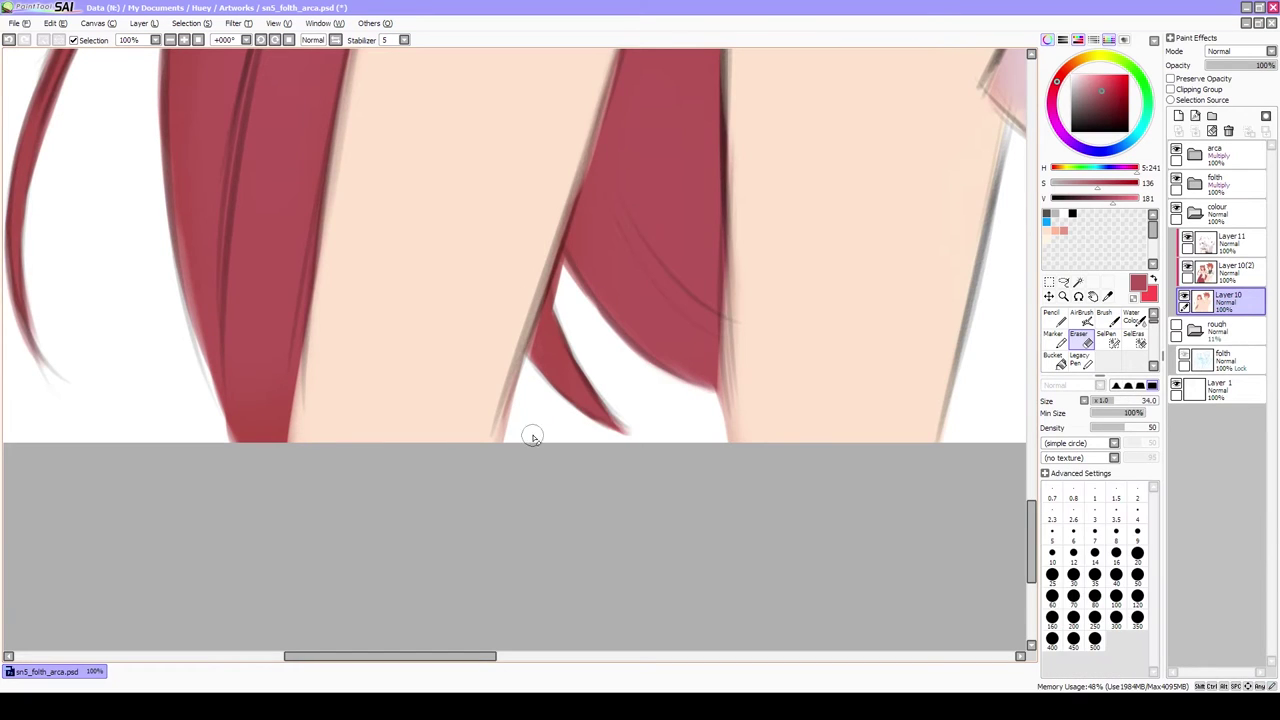
Block in the middle of the long-haired character's handheld device on Layer 11 with dark grey sampled from the collar
left_click(440, 306, "ctrl+alt")
left_click(440, 306, "ctrl+alt")
left_click(491, 420, "ctrl")
left_click(503, 349, "alt")
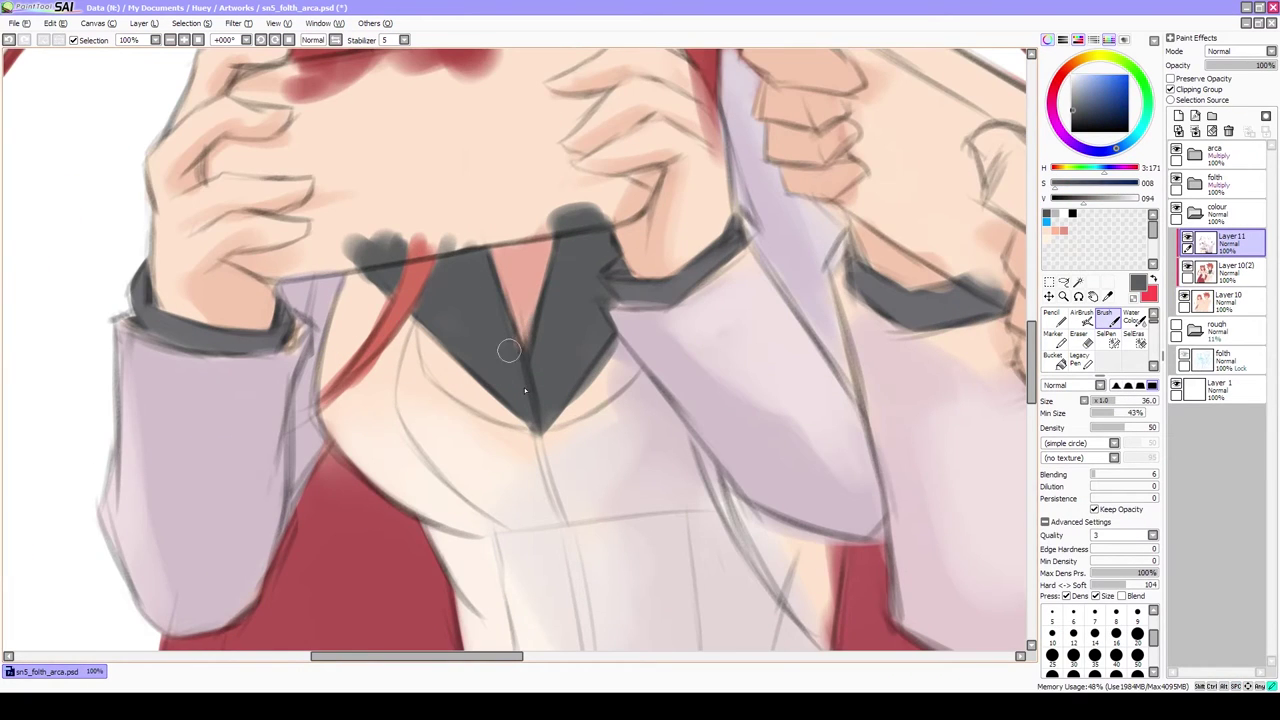
left_click(503, 349, "ctrl+alt")
key("]")
key("]")
key("]")
key("]")
key("]")
mouse_move(577, 255)
left_mouse_down()
mouse_move(570, 321)
mouse_move(600, 309)
left_mouse_up()
Extend the dark grey fill to the long edges and corners of the handheld device
scroll(600, 309, "up", 3)
left_click(580, 400, "ctrl")
left_click_drag(580, 400, 620, 460)
key("[")
key("[")
key("[")
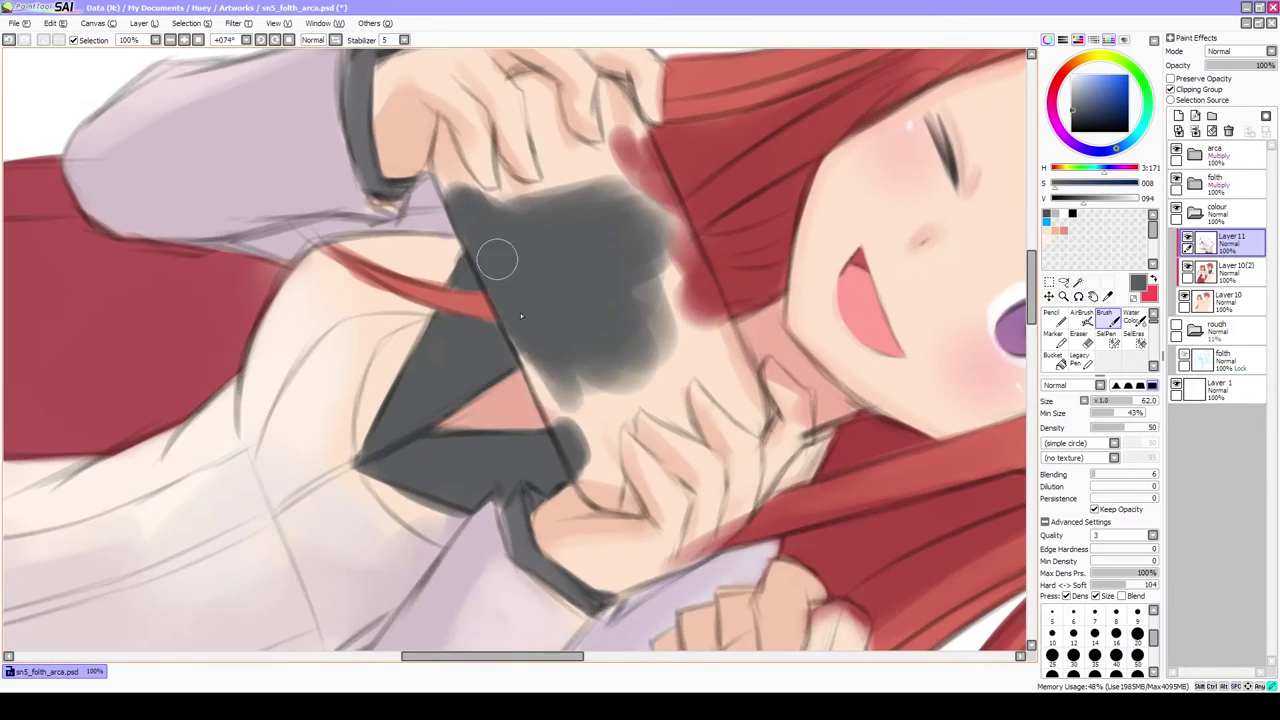
mouse_move(590, 365)
left_mouse_down()
mouse_move(572, 435)
mouse_move(612, 457)
mouse_move(651, 360)
mouse_move(517, 246)
left_mouse_up()
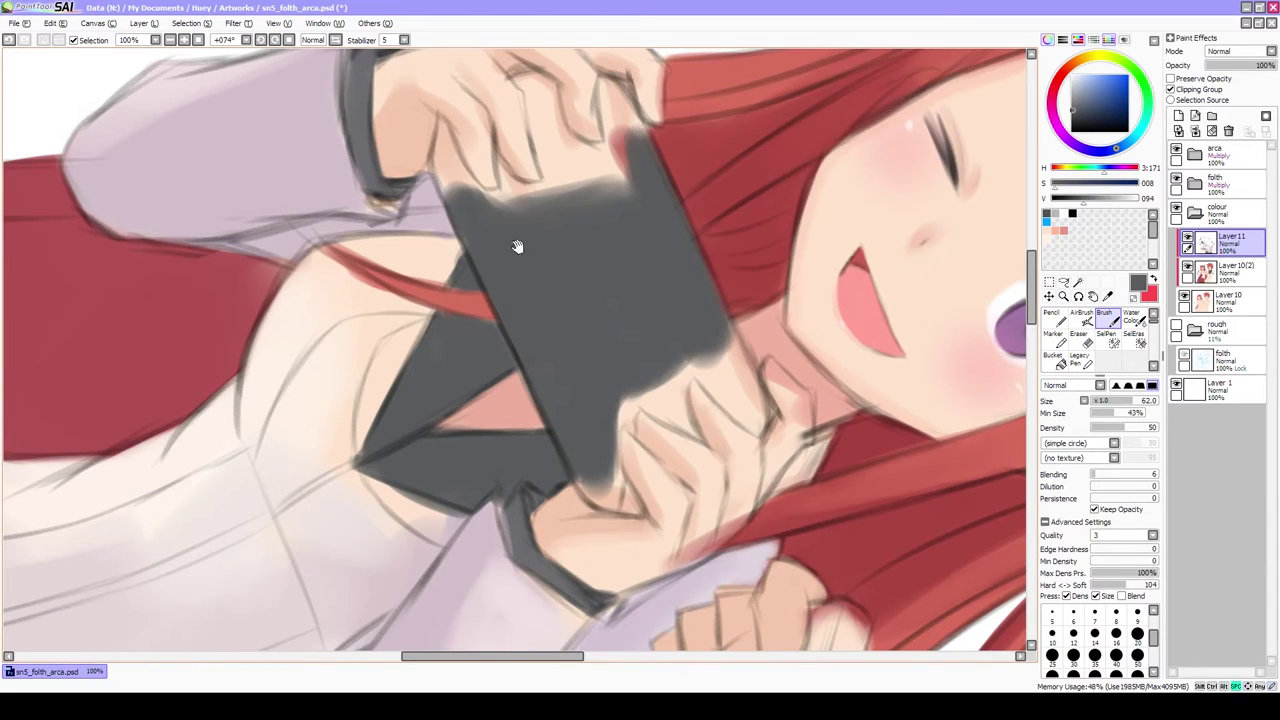
Fill the gaps between the fingers of the first hand holding the device with dark grey, using a smaller brush
key("[")
key("[")
key("[")
scroll(517, 246, "up", 3)
mouse_move(555, 325)
left_mouse_down("ctrl+alt")
mouse_move(589, 344)
mouse_move(614, 234)
left_mouse_up("ctrl+alt")
left_click_drag(698, 285, 690, 219)
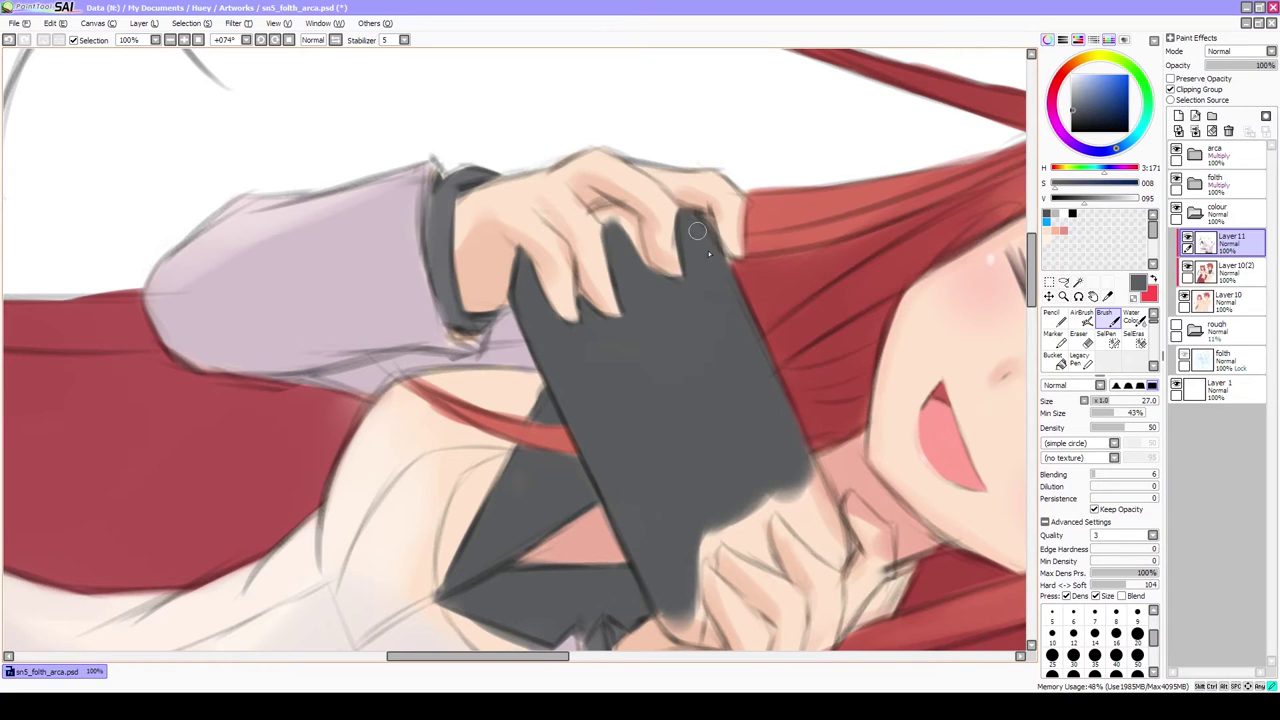
Fill the rest of the device with dark grey around the fingers of the long-haired character's other hand
key("Home")
scroll(600, 393, "up", 3)
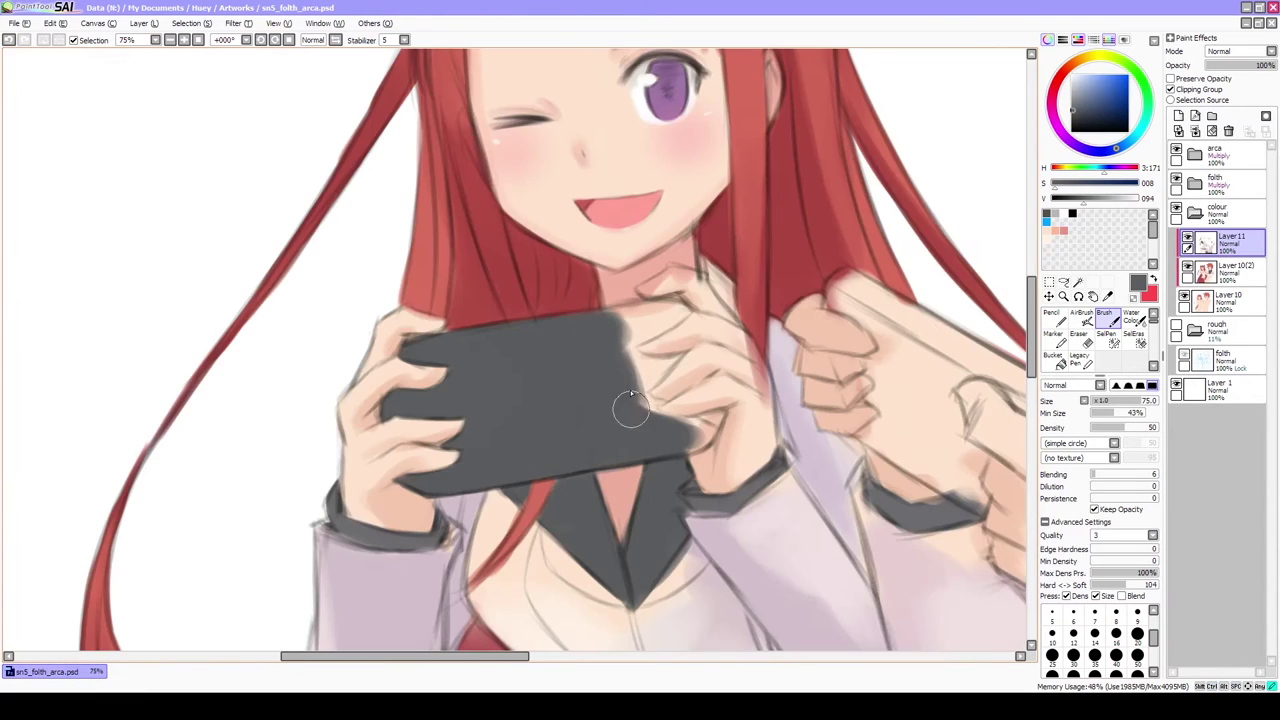
left_click_drag(650, 400, 623, 417)
scroll(623, 417, "up", 1)
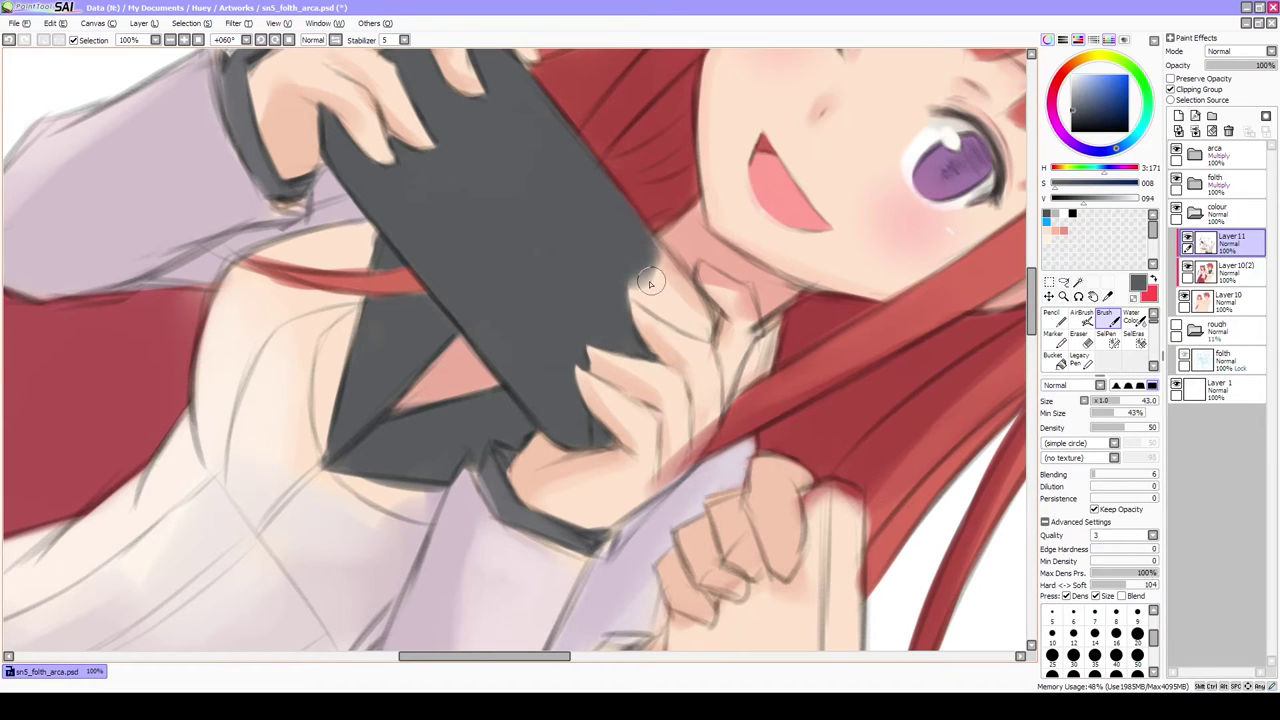
left_click_drag(650, 283, 683, 309)
key("Home")
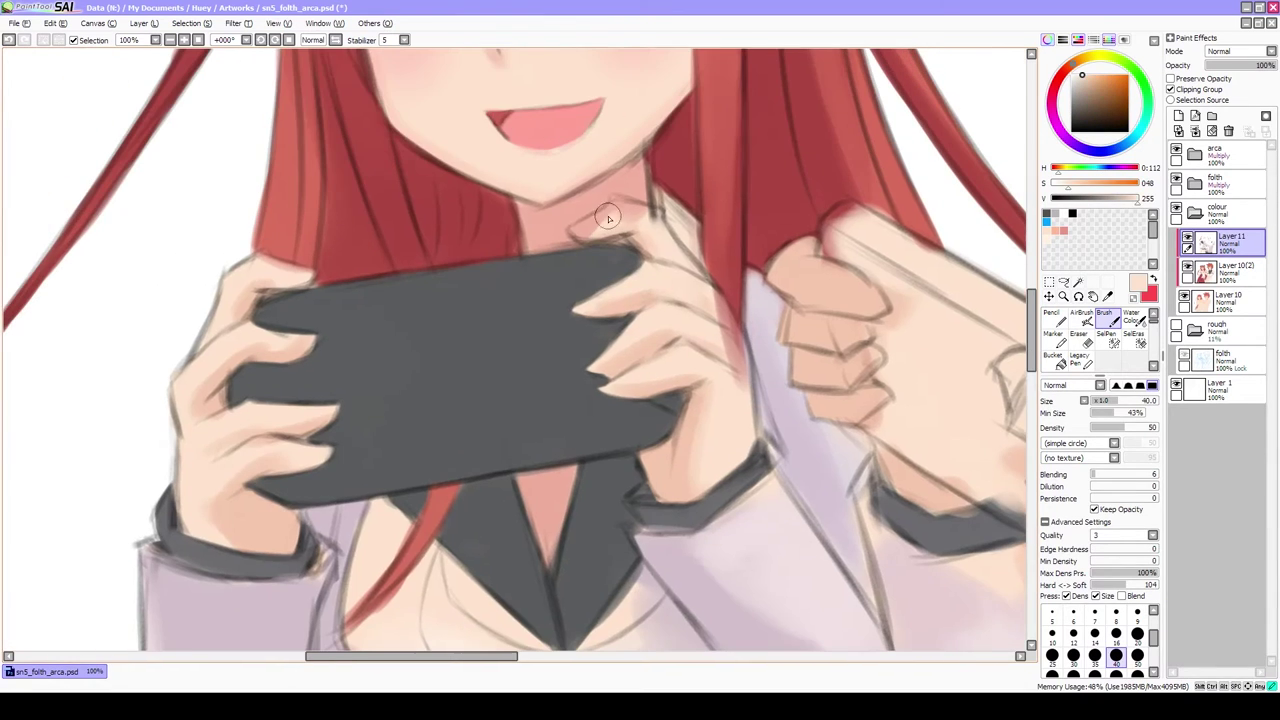
Paint the dark grey collar on both sides of the long-haired character's neck above the device
key("bracketleft")
left_click_drag(695, 248, 695, 385)
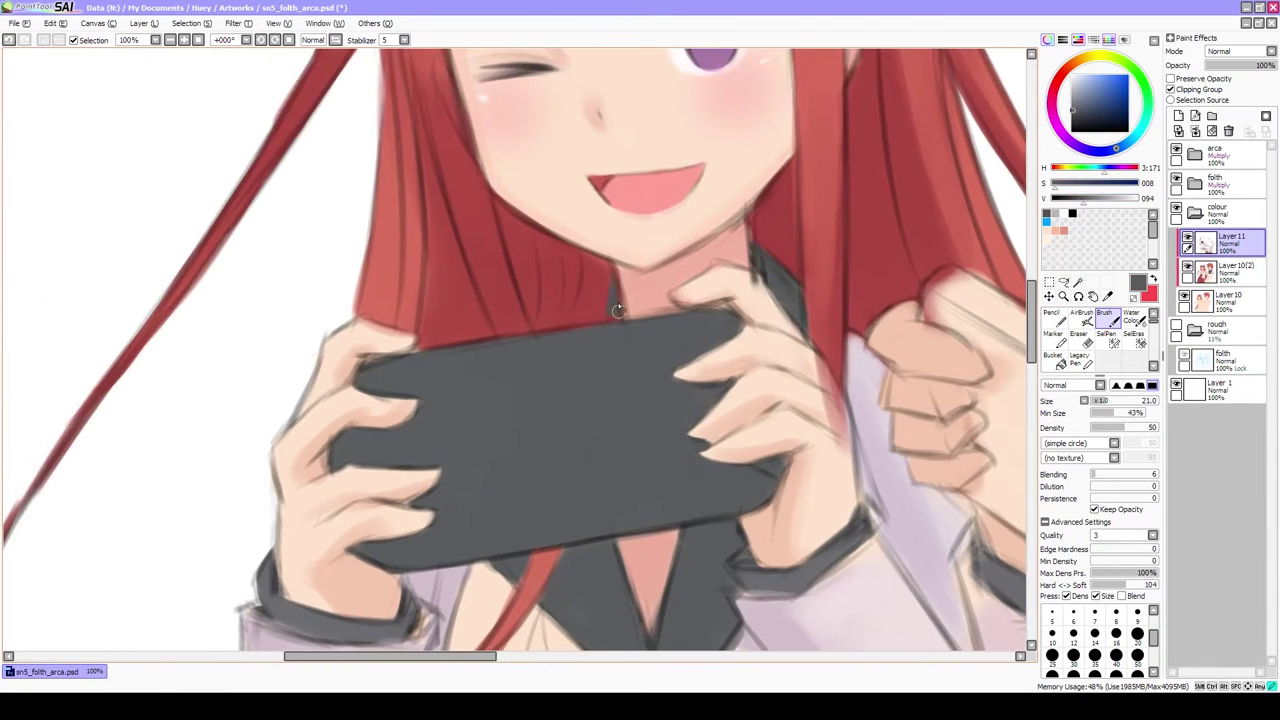
scroll(695, 385, "down", 3)
Shade the long-haired character's open iris with darker purple and add a light violet glow in its lower half
scroll(690, 240, "up", 4)
scroll(690, 240, "up", 2)
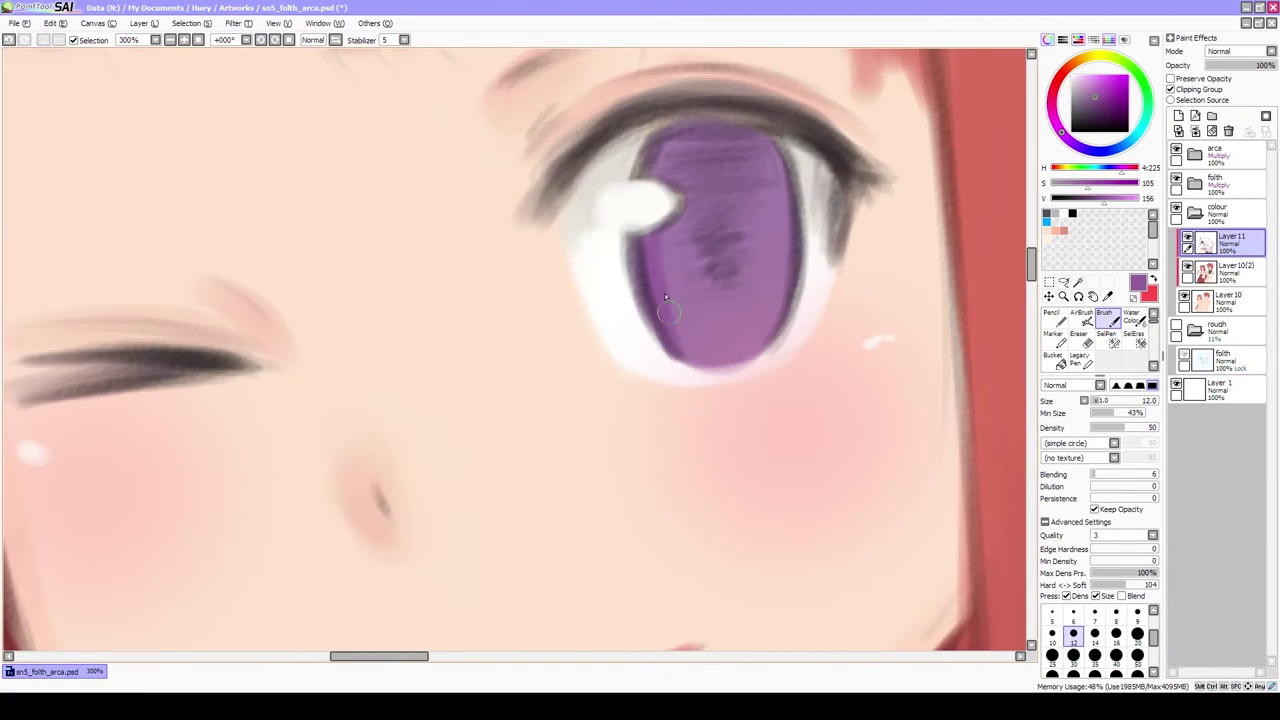
mouse_move(660, 130)
left_mouse_down()
mouse_move(785, 300)
mouse_move(760, 190)
mouse_move(693, 175)
mouse_move(700, 320)
mouse_move(760, 300)
left_mouse_up()
scroll(625, 343, "down", 5)
scroll(625, 343, "up", 5)
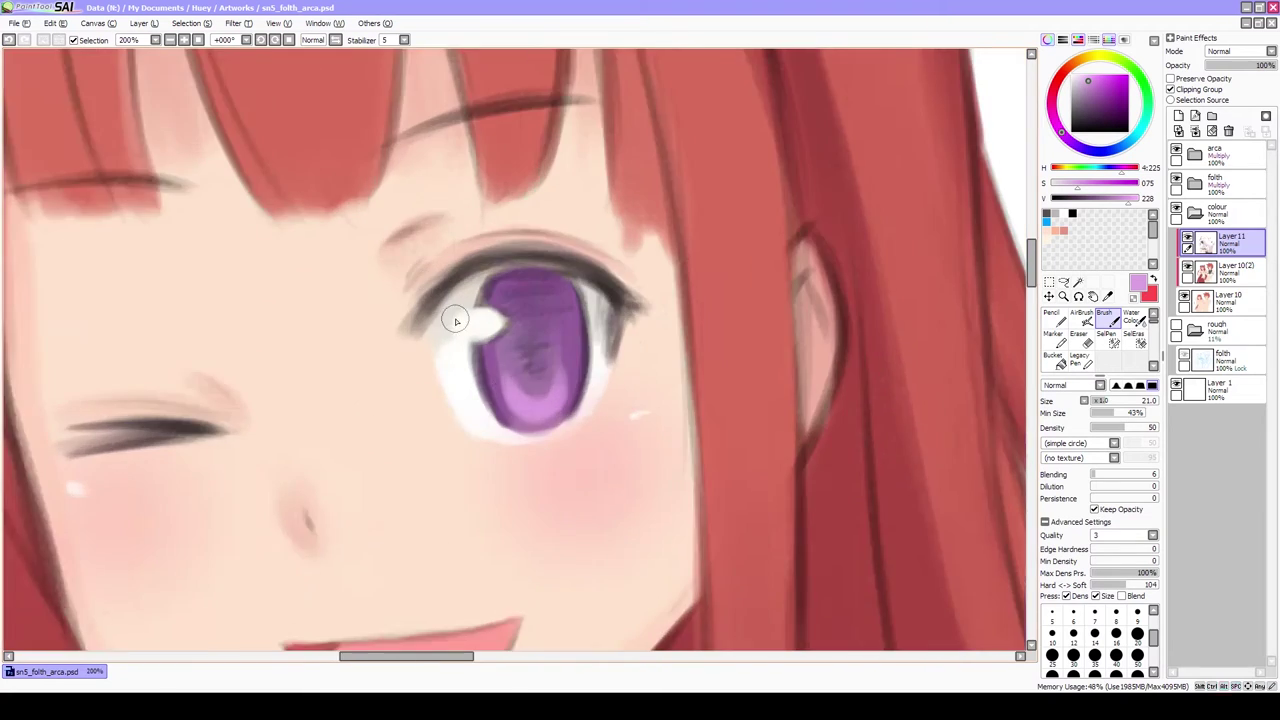
Shade the short-haired character's irises with deeper purple tones sampled from the eyes
mouse_move(625, 343)
left_mouse_down()
mouse_move(540, 250)
mouse_move(690, 290)
mouse_move(521, 283)
left_mouse_up()
scroll(693, 293, "down", 2)
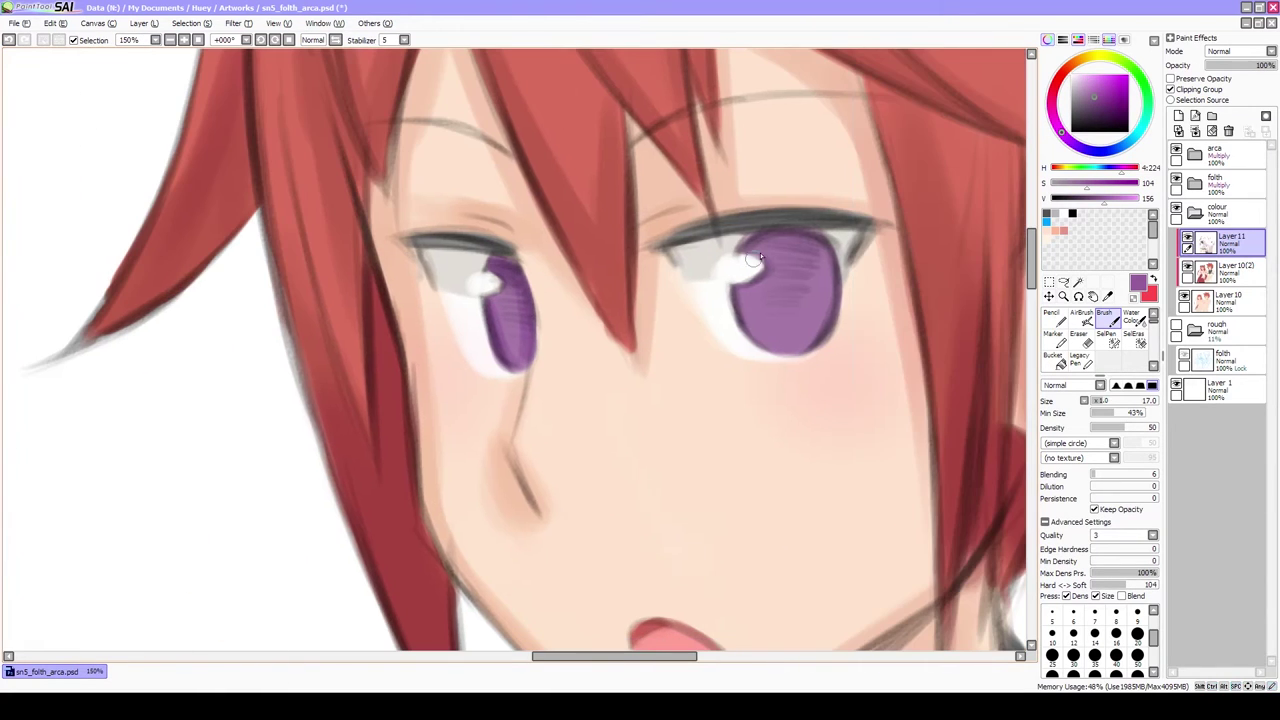
scroll(754, 277, "down", 3)
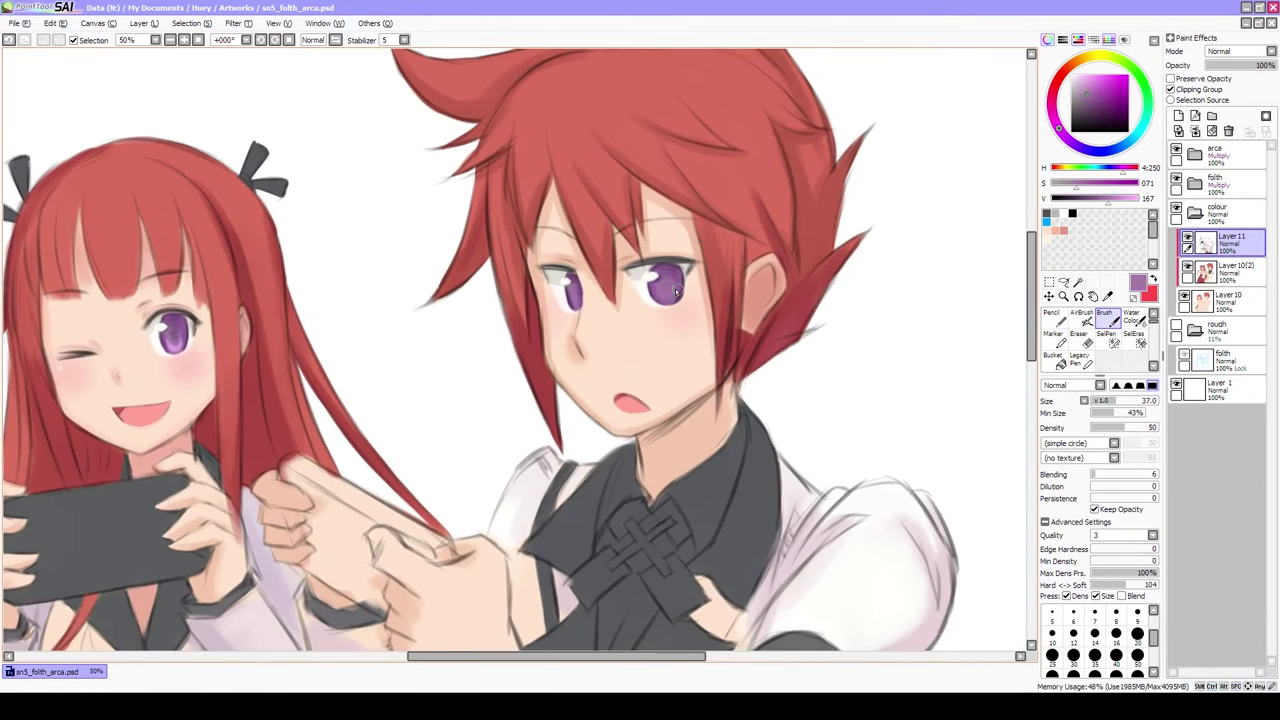
scroll(674, 275, "up", 3)
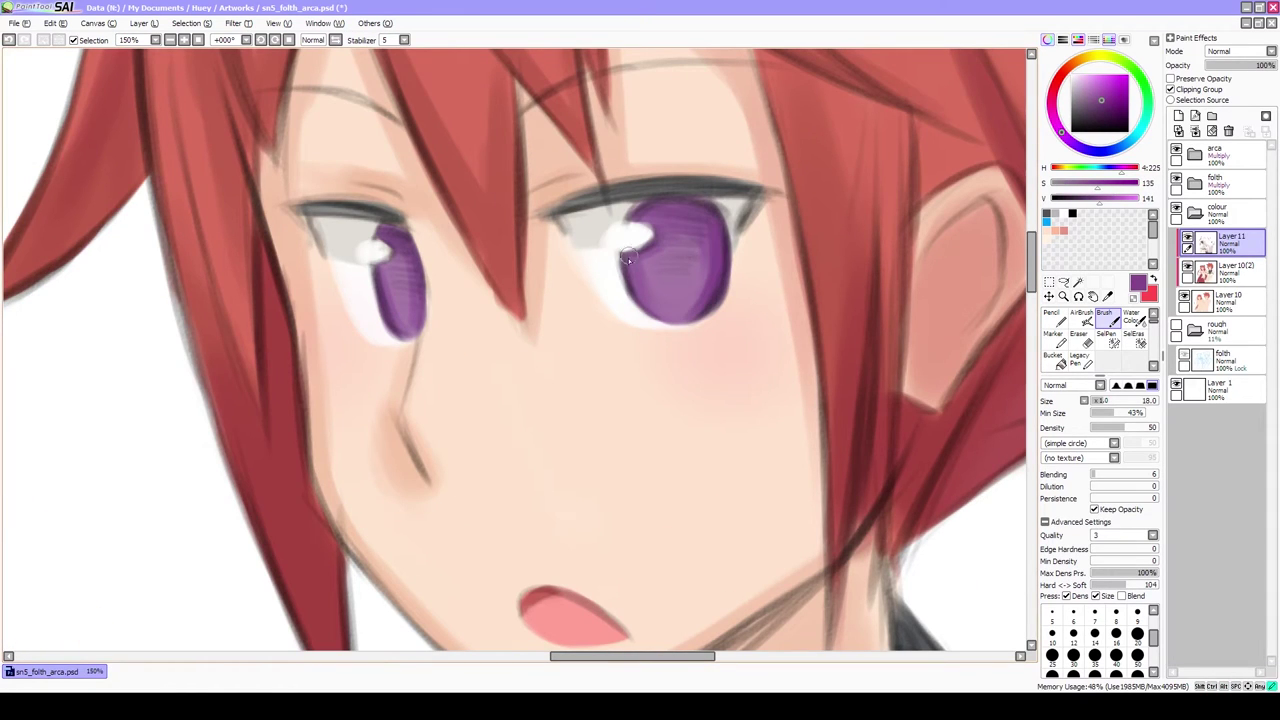
mouse_move(627, 258)
left_mouse_down()
mouse_move(676, 235)
mouse_move(669, 220)
mouse_move(672, 237)
mouse_move(639, 265)
mouse_move(670, 272)
mouse_move(701, 242)
mouse_move(405, 261)
mouse_move(679, 303)
left_mouse_up()
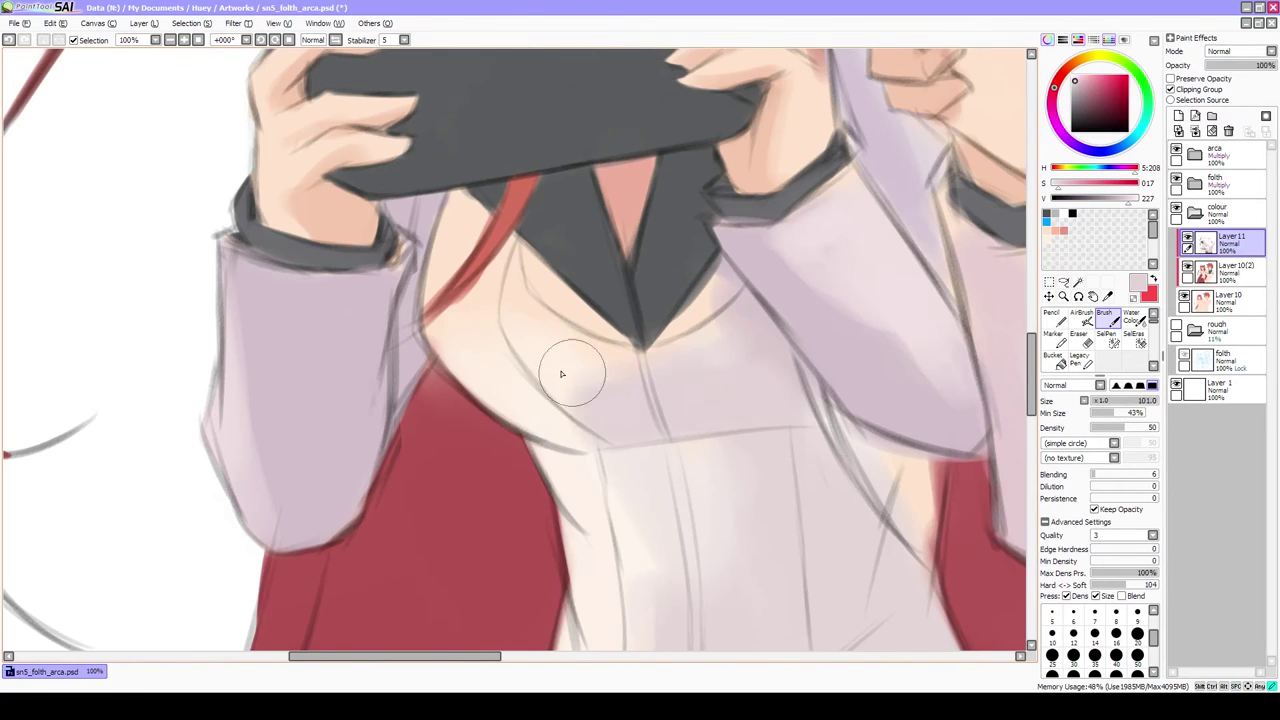
Cover the skin-coloured chest area of the long-haired character's shirt with sampled pale grey-lavender
mouse_move(561, 374)
left_mouse_down()
mouse_move(571, 426)
mouse_move(459, 327)
mouse_move(350, 417)
mouse_move(477, 298)
mouse_move(428, 269)
mouse_move(414, 307)
mouse_move(459, 215)
mouse_move(396, 265)
left_mouse_up()
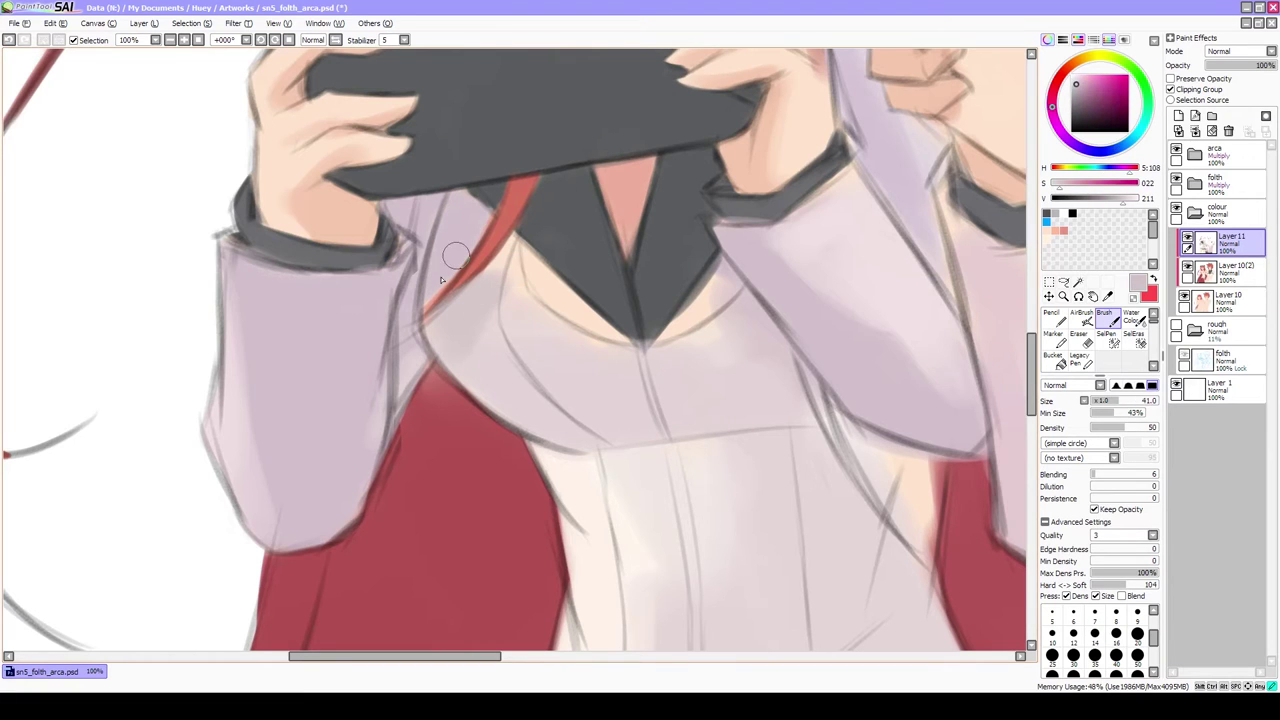
scroll(505, 275, "down", 3)
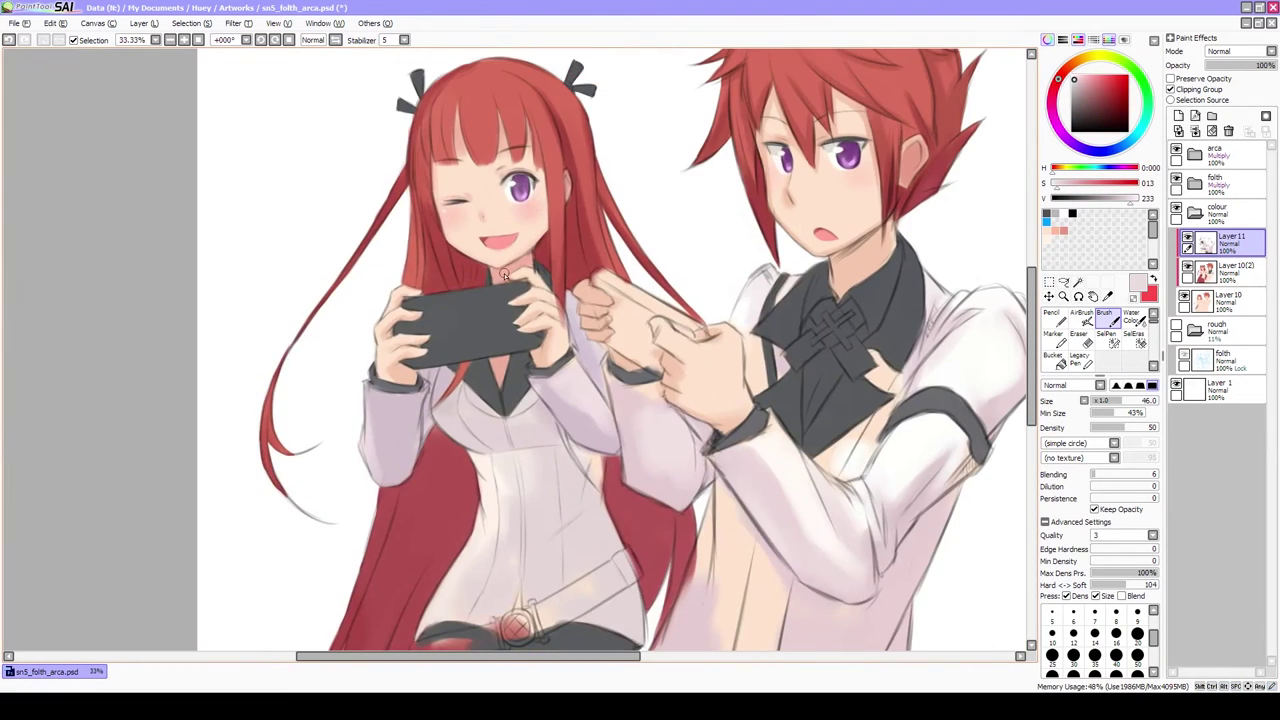
Fill the short-haired character's open shirt front with sampled pale pink and soften the light areas with the AirBrush
left_click_drag(493, 262, 326, 105)
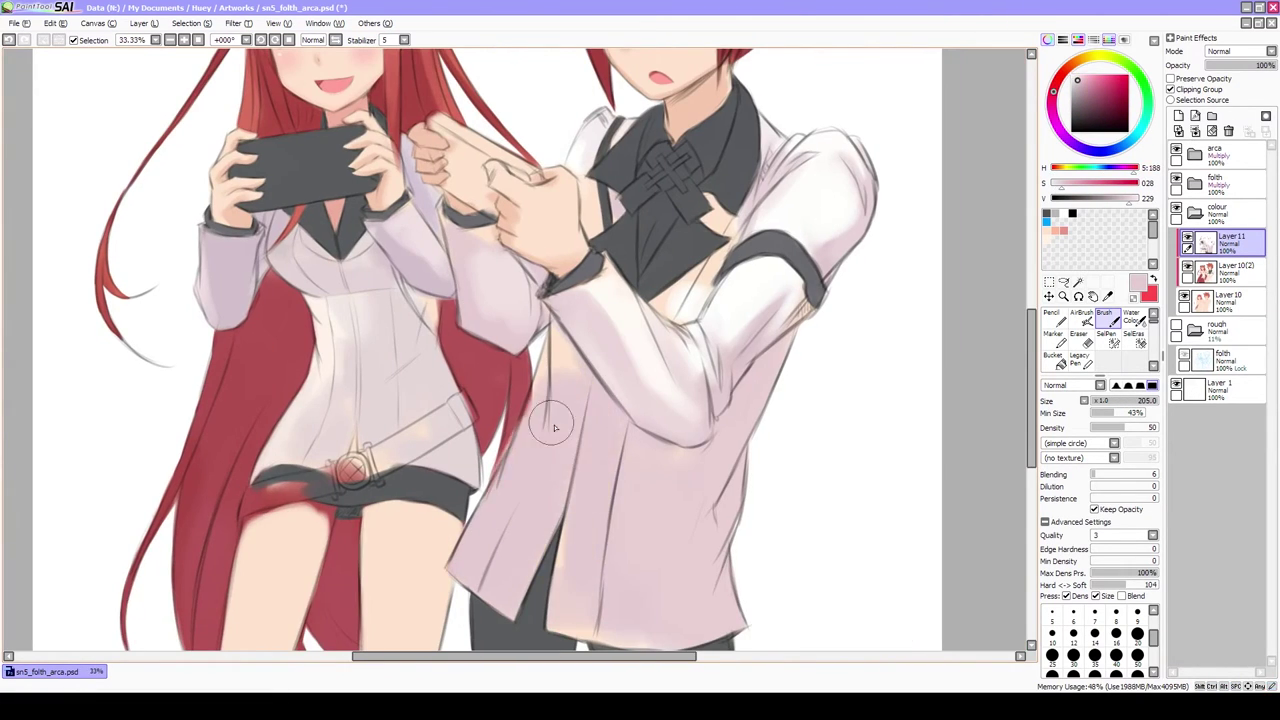
key("bracketleft")
left_click(600, 355, "alt")
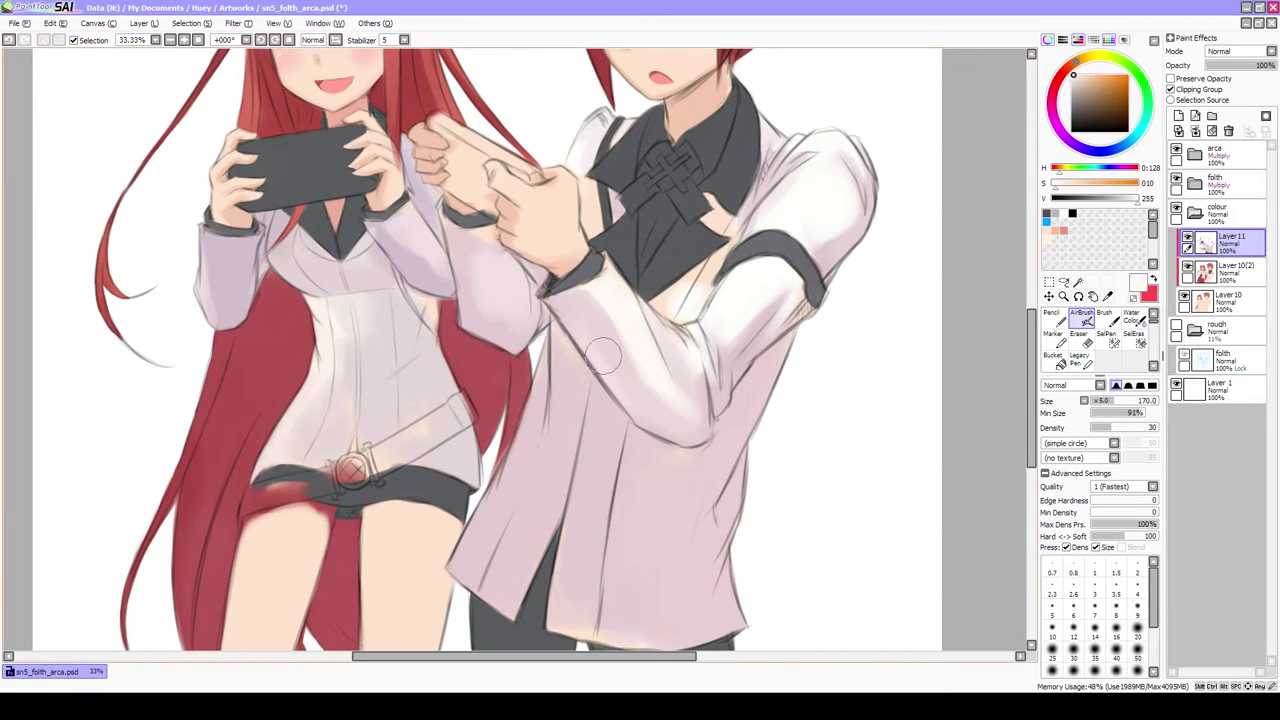
left_click(485, 307, "alt")
Paint the small shirt opening above the long-haired character's belt buckle dark grey and trim it with sampled lavender
scroll(440, 330, "up", 3)
left_click_drag(500, 335, 503, 405)
key("bracketleft")
key("bracketleft")
key("bracketleft")
key("bracketleft")
key("bracketleft")
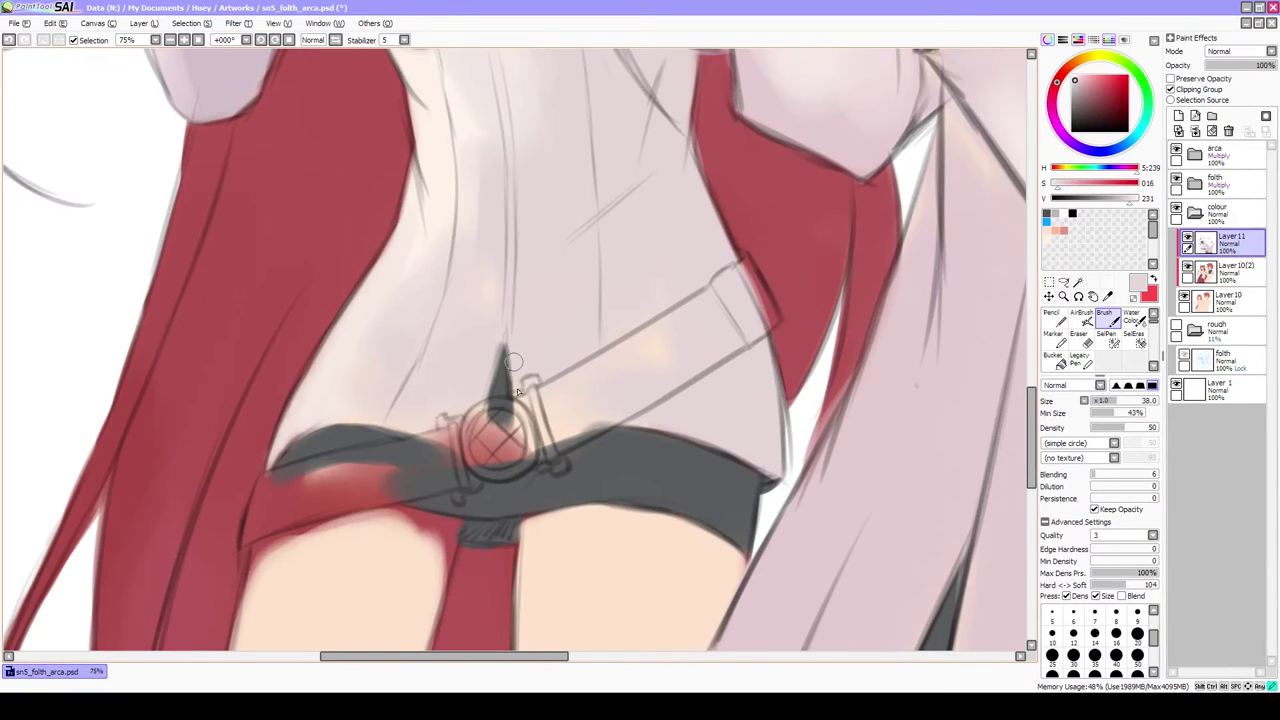
Block in the device held in the short-haired character's hands with sampled dark grey
scroll(535, 365, "down", 4)
scroll(663, 286, "up", 5)
left_click(600, 250, "alt")
mouse_move(620, 280)
left_mouse_down()
mouse_move(585, 225)
mouse_move(615, 230)
mouse_move(645, 330)
mouse_move(700, 400)
left_mouse_up()
key("bracketright")
scroll(680, 380, "down", 4)
scroll(560, 300, "up", 4)
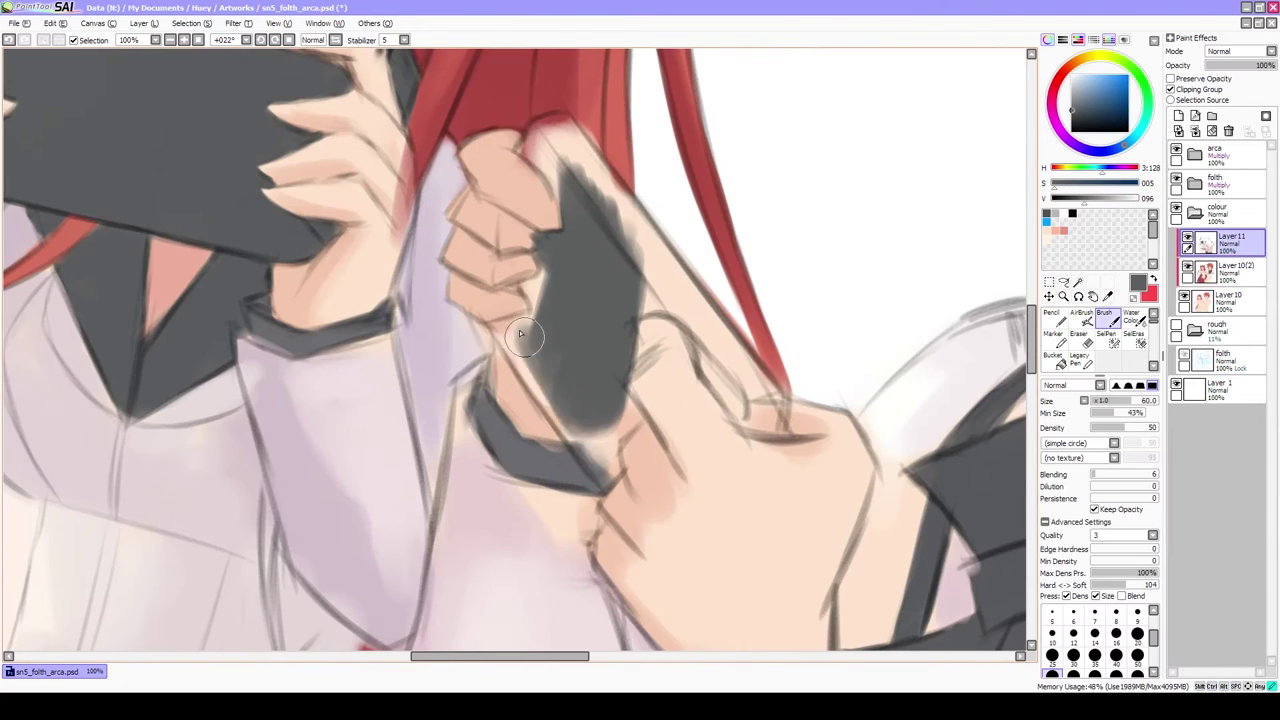
Extend the device's dark grey to its lower edge and along the short-haired character's curled fingers
left_click_drag(540, 330, 570, 445)
left_click(567, 410, "alt")
key("bracketleft")
left_click(560, 385, "alt")
left_click_drag(555, 365, 524, 356)
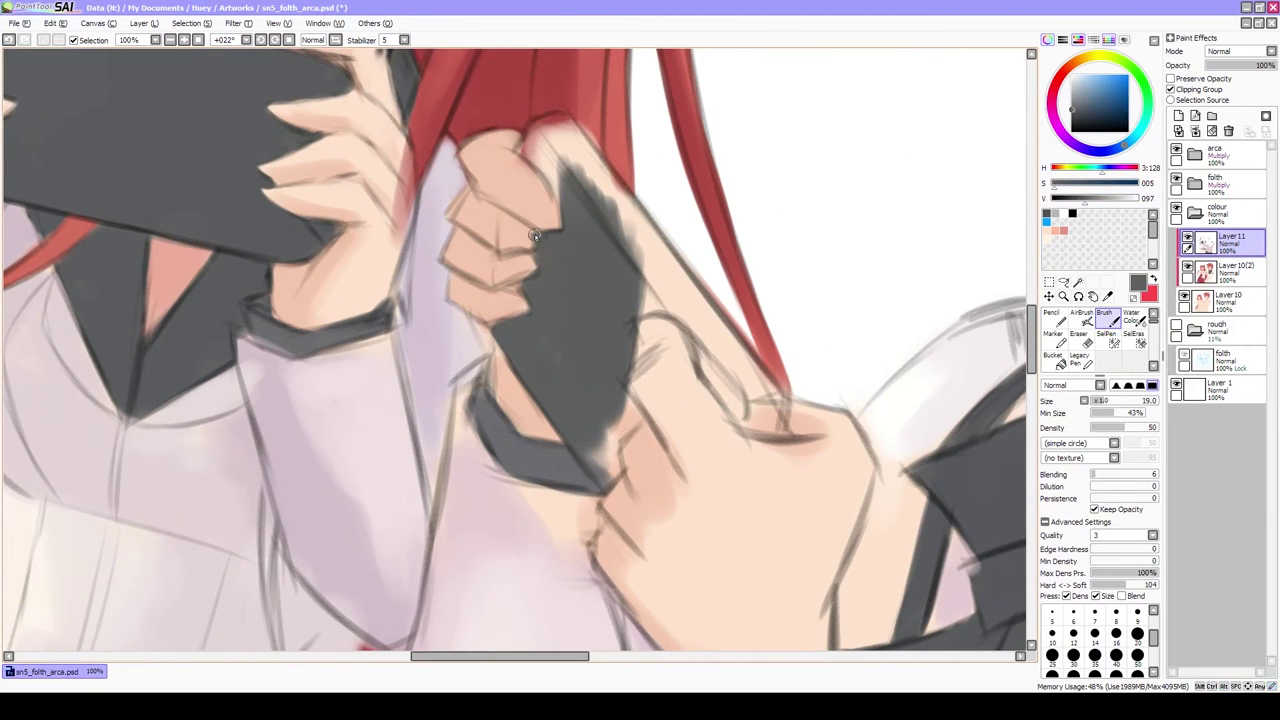
Extend the dark grey of the short-haired character's device up to its top corner and down along its outer edge
left_click(535, 235, "alt")
scroll(535, 235, "up", 1)
left_click_drag(551, 257, 690, 430)
key("bracketright")
key("bracketright")
left_click_drag(515, 235, 570, 280)
Fill the device's far end beside the thumb with sampled dark grey and clean up its borders with the hair and fingers
left_click(590, 198, "alt")
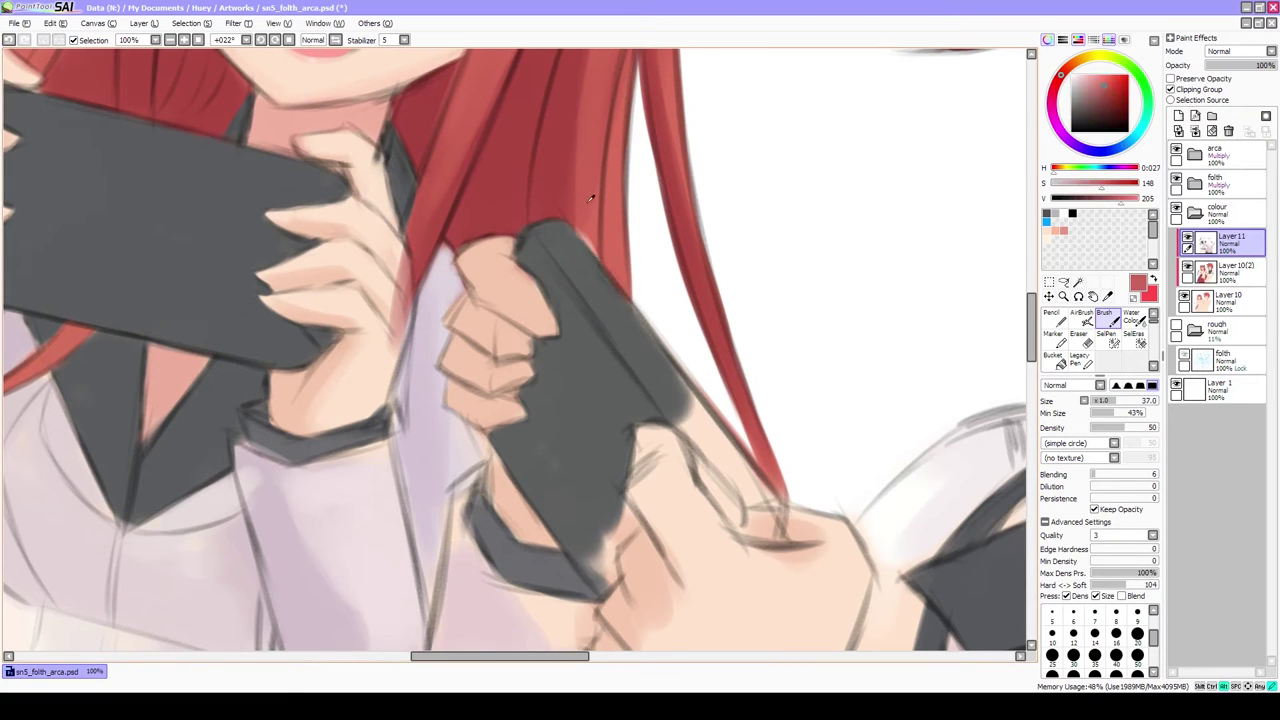
left_click(620, 300, "alt")
left_click_drag(680, 360, 735, 445)
mouse_move(765, 510)
left_mouse_down()
mouse_move(661, 401)
mouse_move(490, 395)
left_mouse_up()
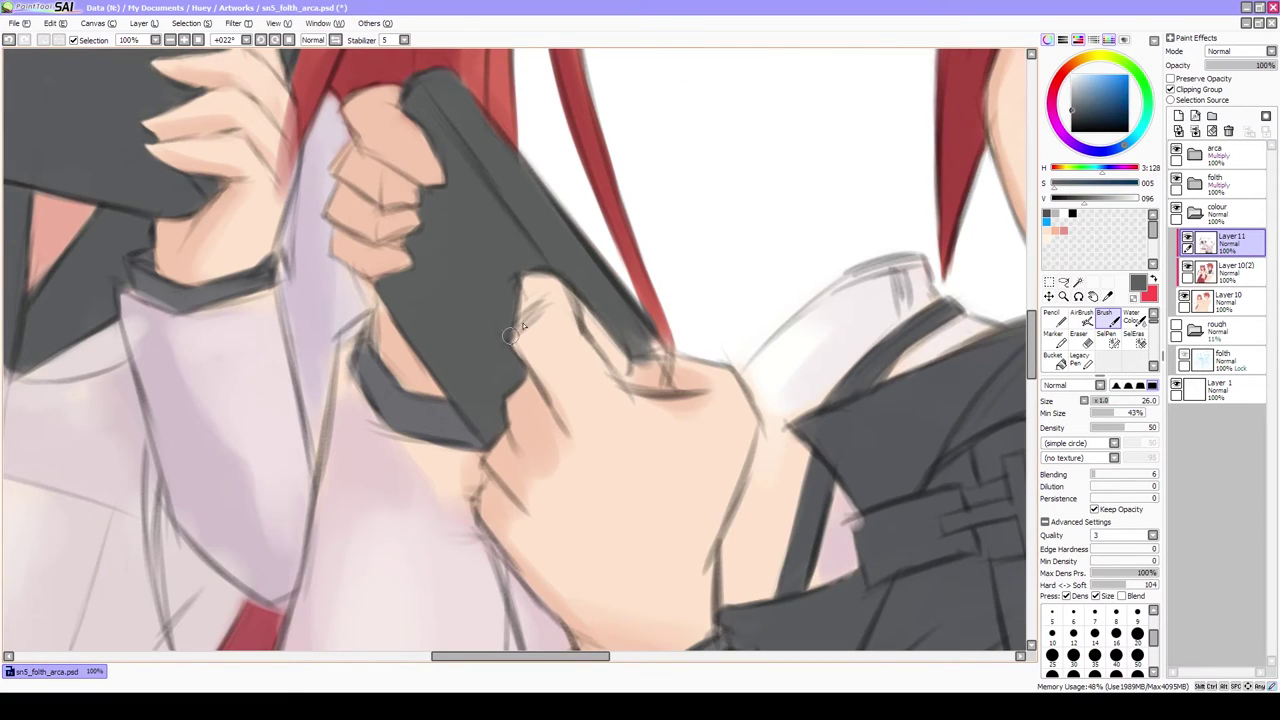
mouse_move(575, 300)
left_mouse_down()
mouse_move(630, 370)
mouse_move(530, 450)
left_mouse_up()
left_click(665, 345, "alt")
left_click_drag(540, 300, 630, 440)
left_click(473, 273, "alt")
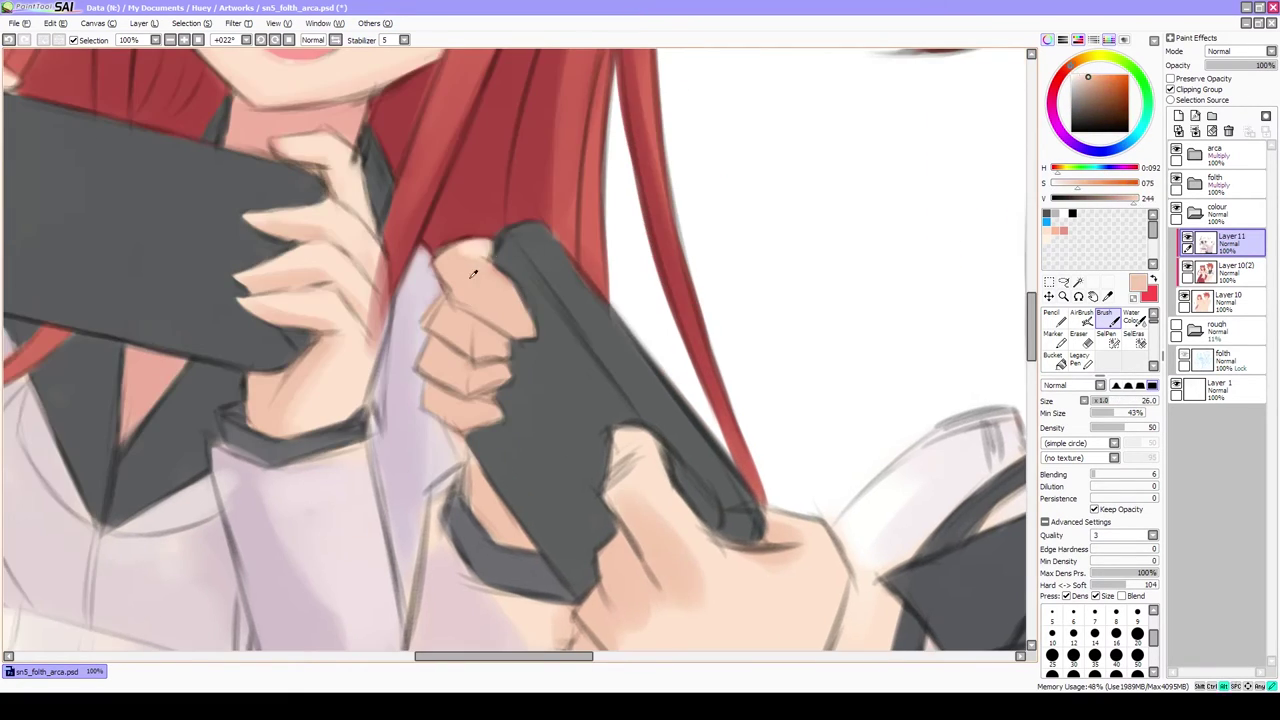
scroll(473, 273, "down", 3)
left_click(505, 353, "alt")
key("bracketright")
key("bracketright")
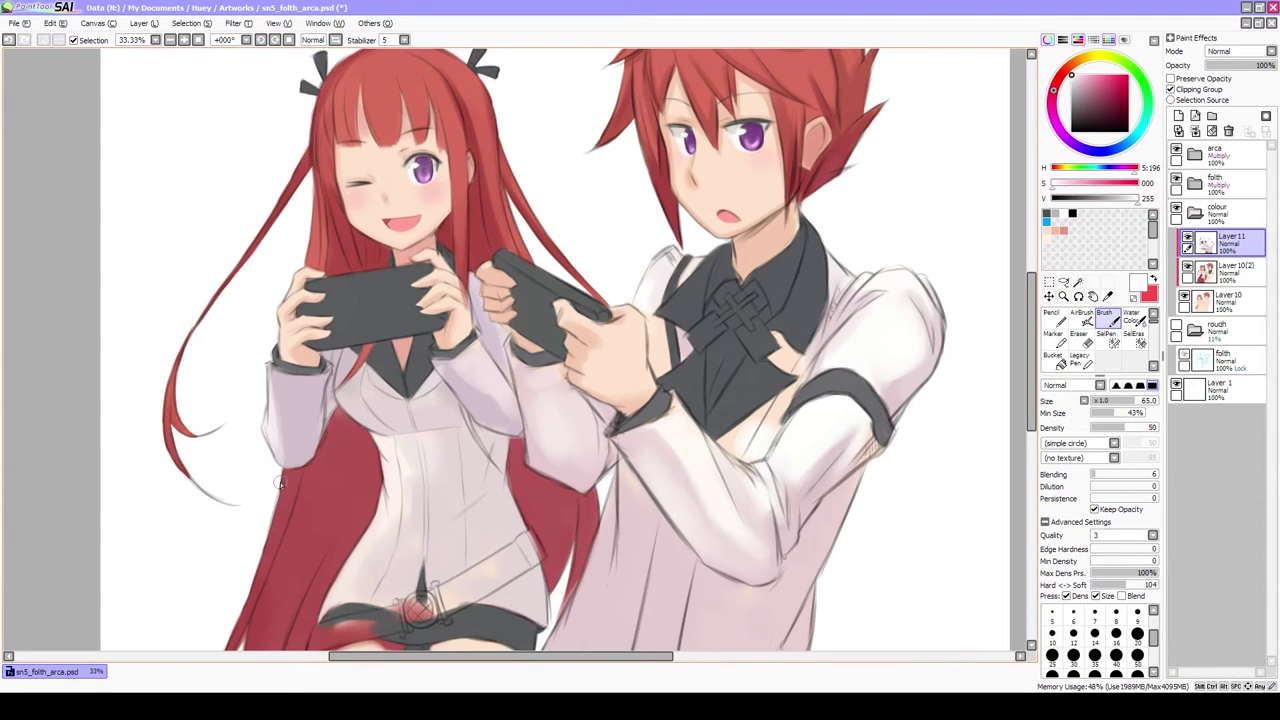
key("bracketright")
key("bracketright")
left_click(500, 412, "alt")
Fill the two curved panels below the long-haired character's dark collar with golden yellow
scroll(430, 362, "up", 3)
left_click(421, 374, "alt")
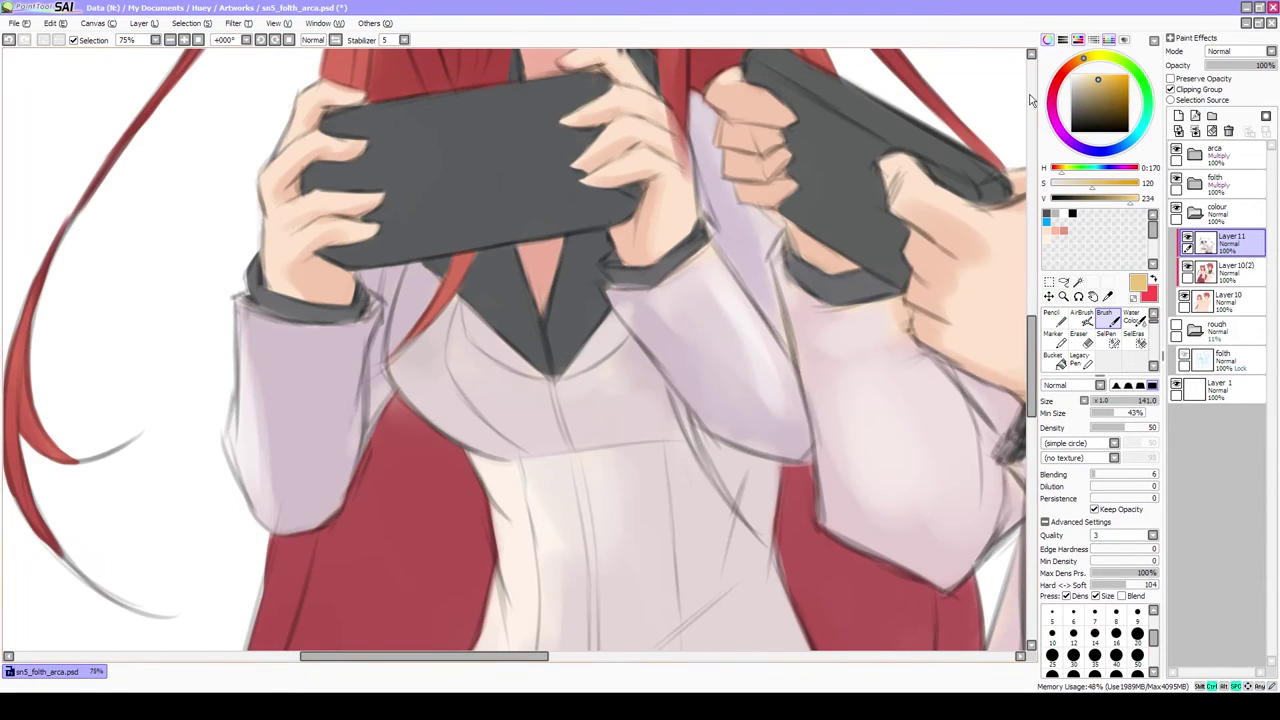
scroll(607, 357, "up", 1)
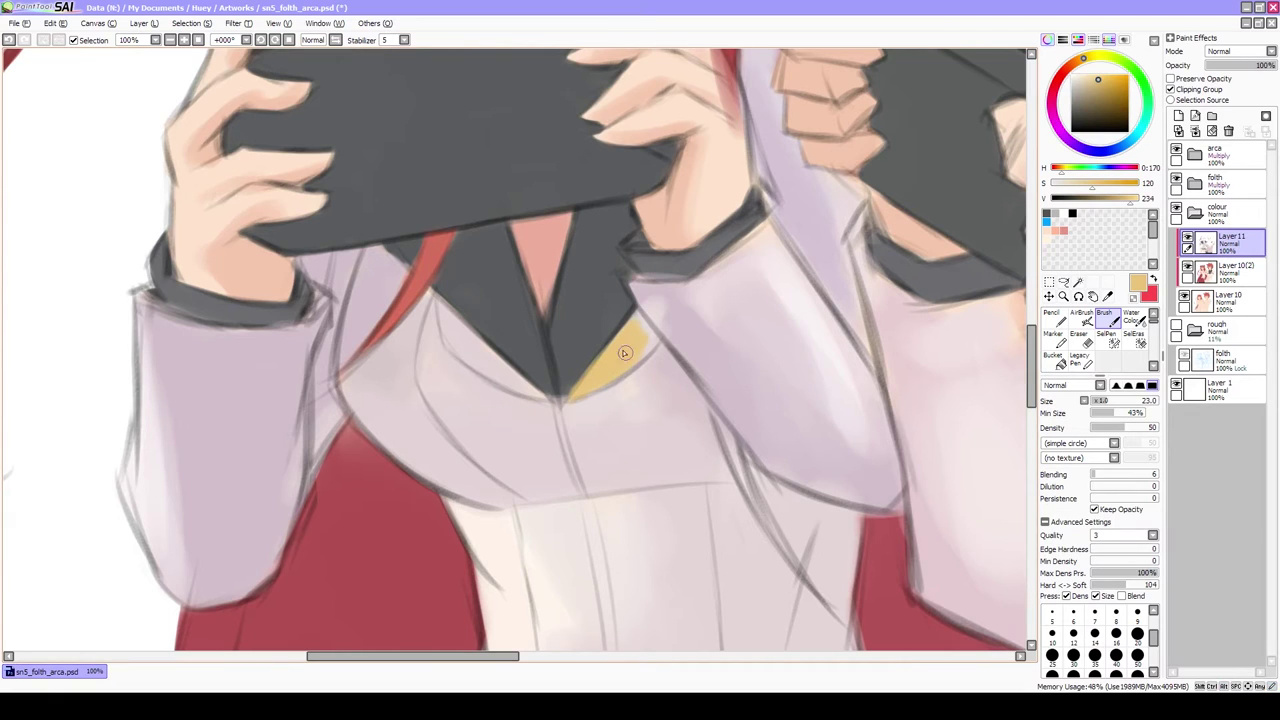
left_click_drag(452, 328, 470, 367)
scroll(490, 366, "down", 2)
Touch up the long-haired character's collar with sampled dark grey, trim it with a thin off-white stripe, and save the file
left_click(491, 309, "alt")
scroll(491, 309, "down", 2)
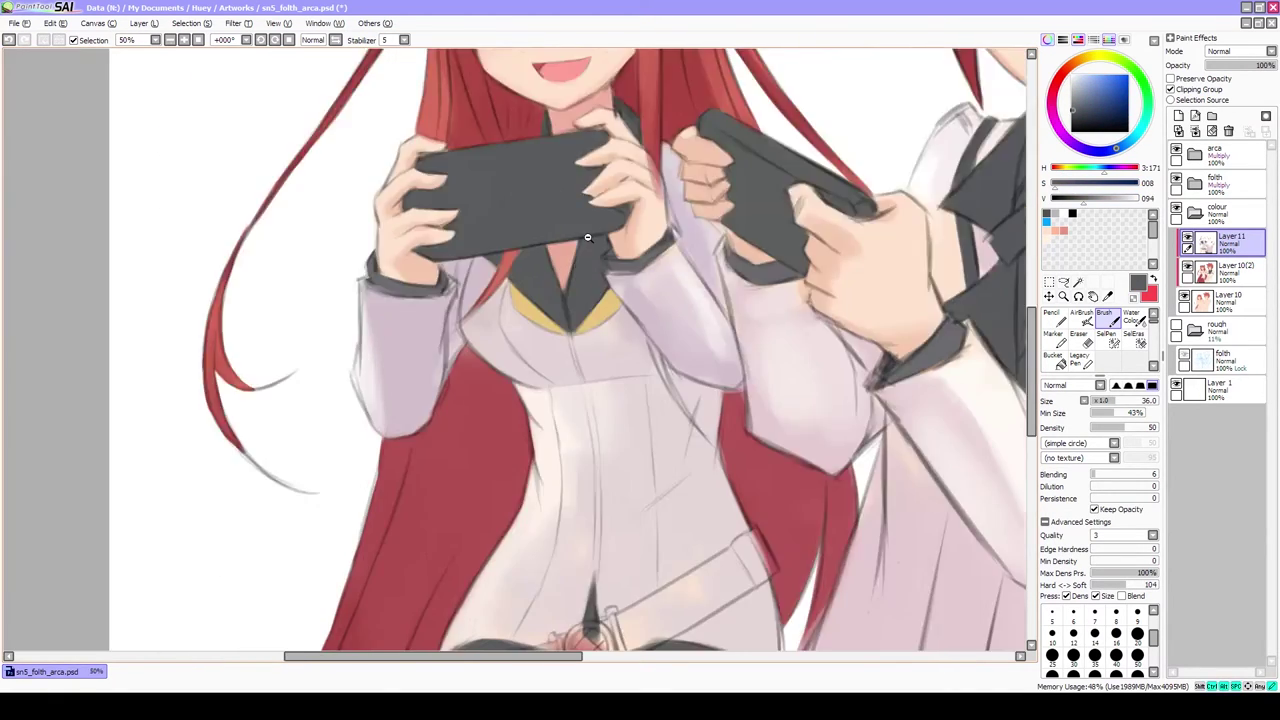
scroll(420, 410, "up", 3)
mouse_move(516, 338)
left_mouse_down()
mouse_move(585, 388)
mouse_move(559, 383)
left_mouse_up()
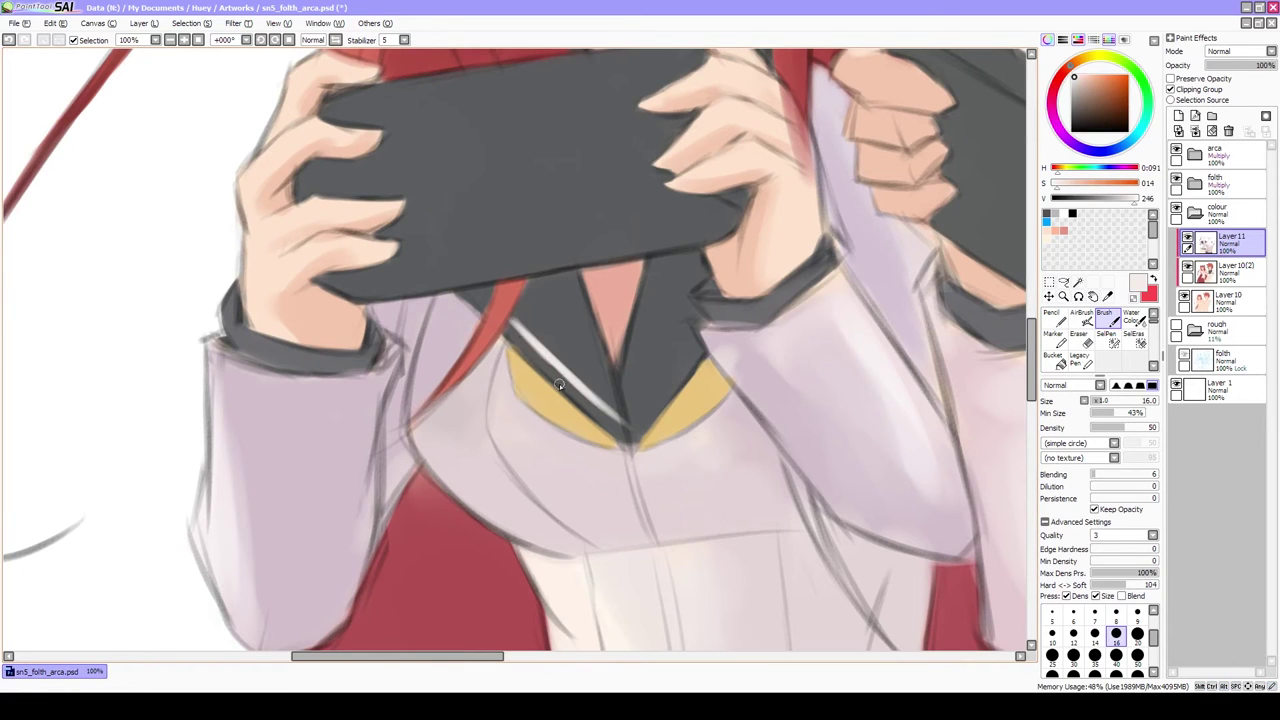
scroll(485, 291, "up", 2)
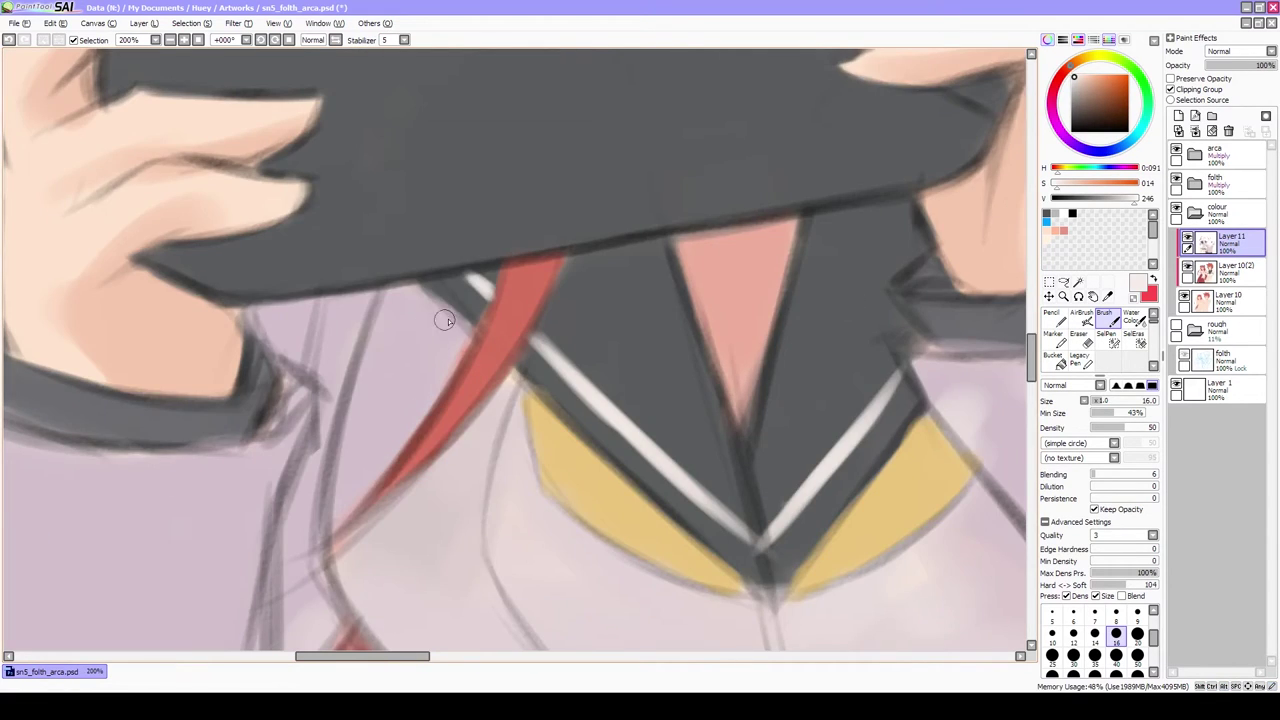
scroll(444, 320, "down", 3)
key("ctrl+s")
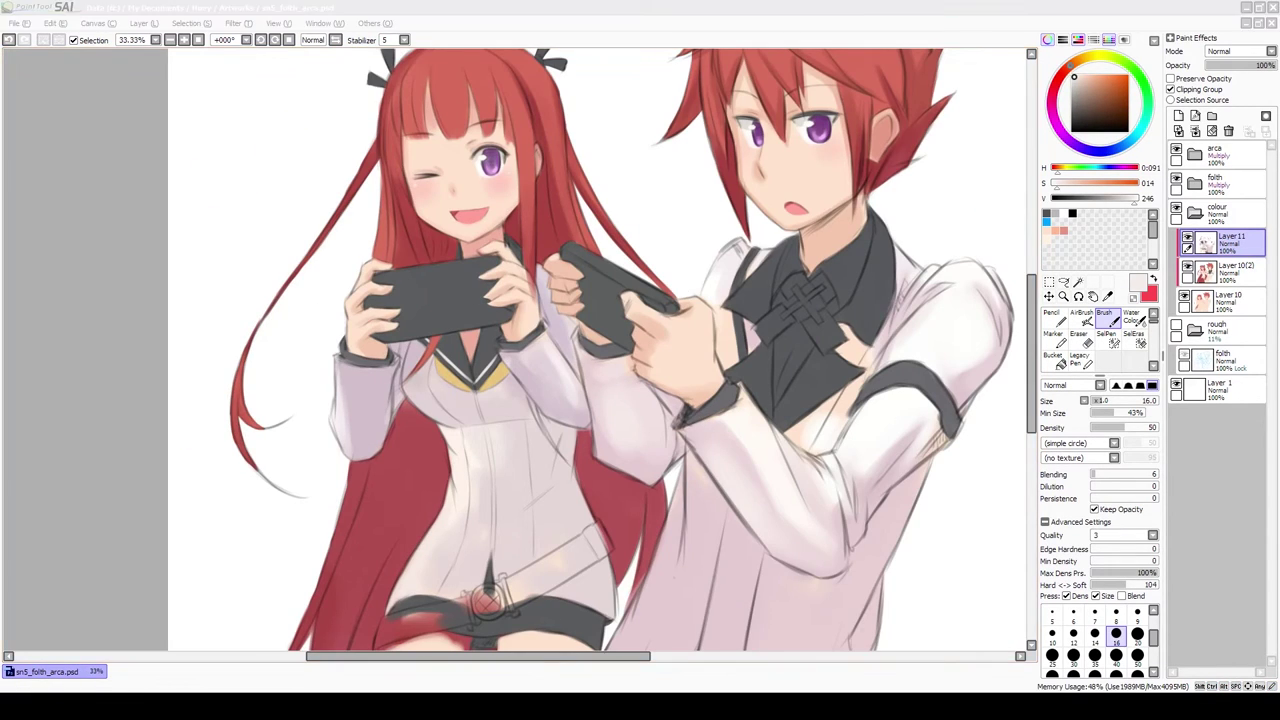
Trim the flared lower ends of the short-haired character's cravat with thin off-white stripes
scroll(638, 388, "up", 3)
mouse_move(624, 402)
left_mouse_down()
mouse_move(695, 336)
mouse_move(788, 287)
left_mouse_up()
scroll(772, 289, "down", 3)
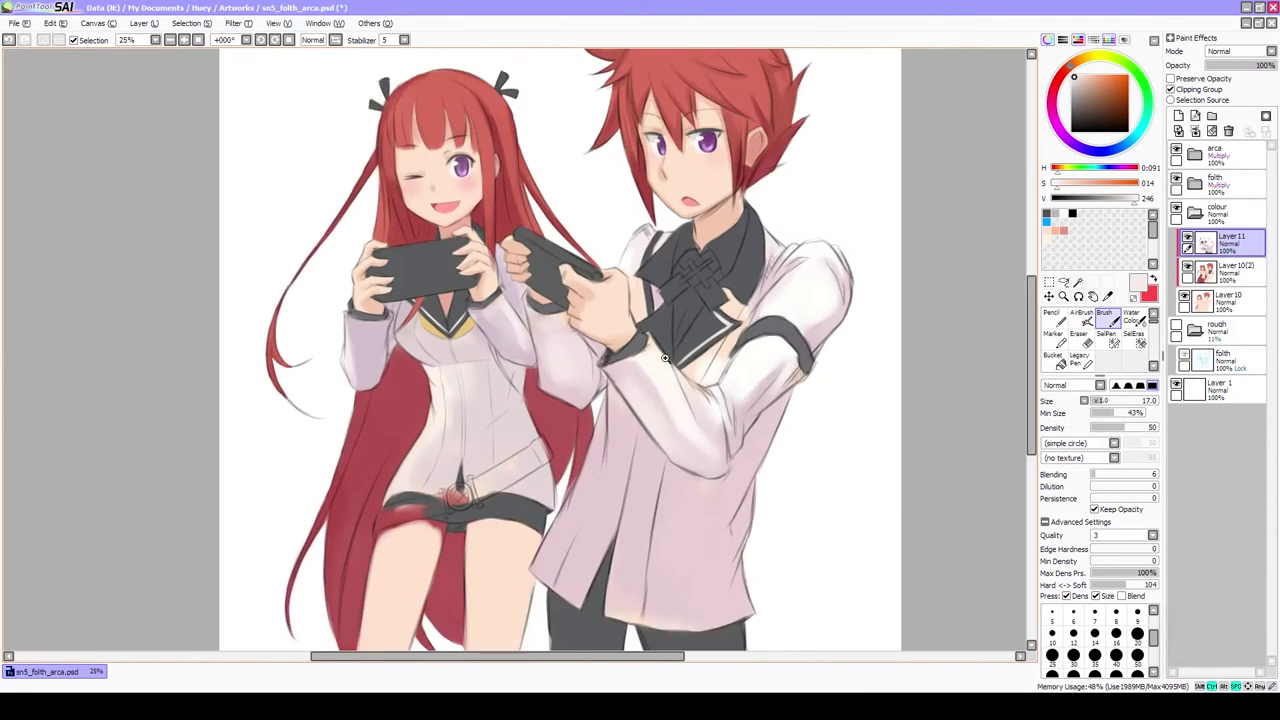
scroll(636, 281, "up", 2)
left_click_drag(617, 307, 594, 289)
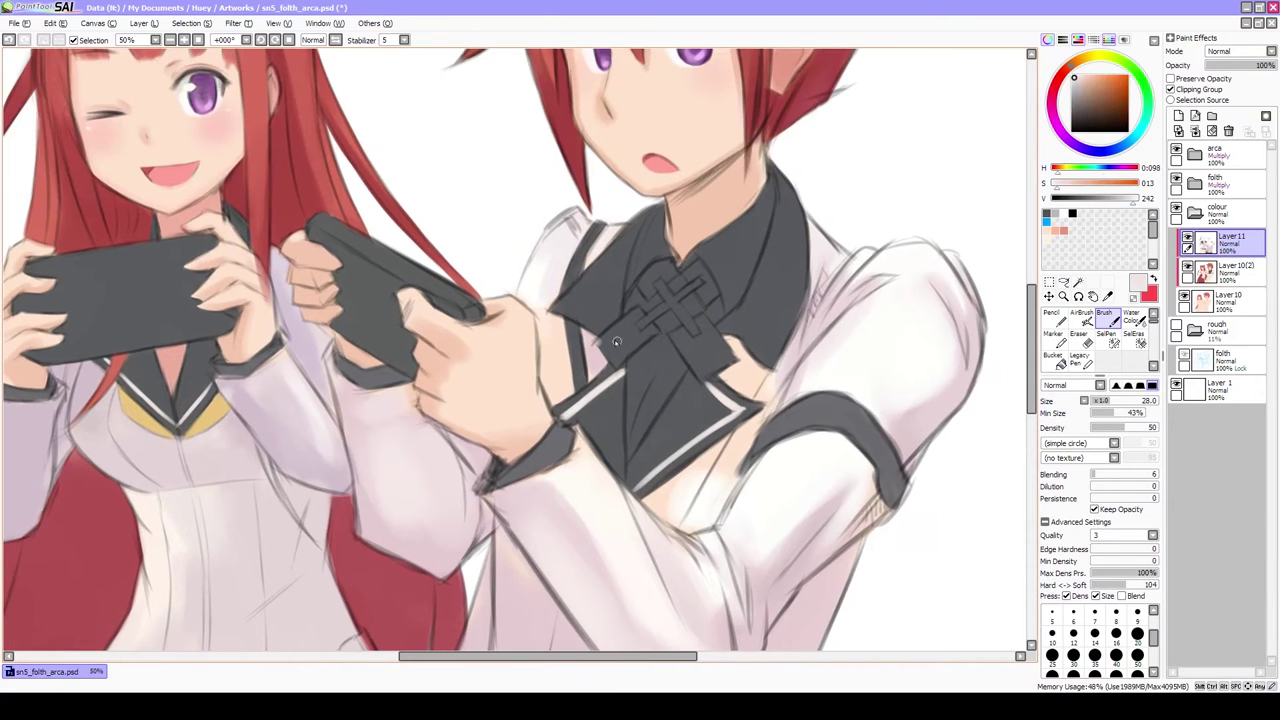
left_click_drag(745, 210, 745, 325)
scroll(673, 307, "down", 1)
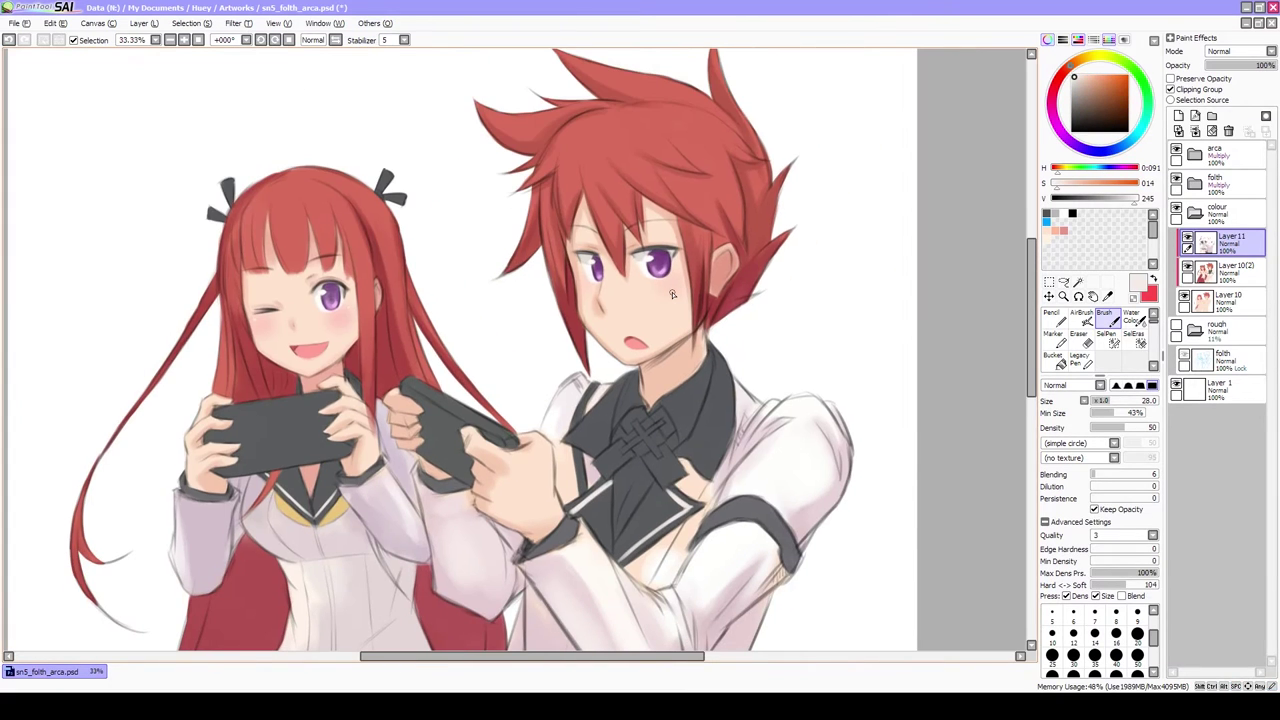
Paint an off-white stripe along the short-haired character's collar, from the point beside the cravat knot up around the neck
scroll(664, 437, "up", 3)
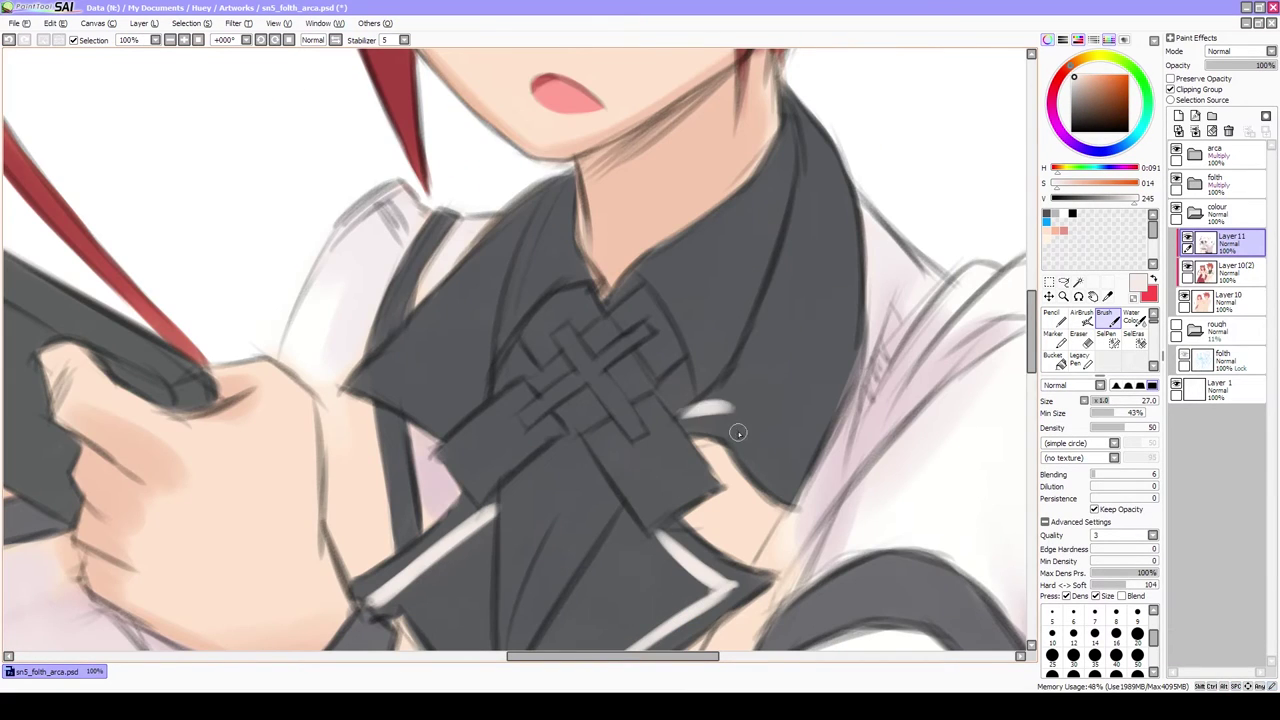
mouse_move(688, 410)
left_mouse_down()
mouse_move(740, 420)
mouse_move(785, 468)
mouse_move(830, 358)
left_mouse_up()
left_click_drag(788, 462, 834, 334)
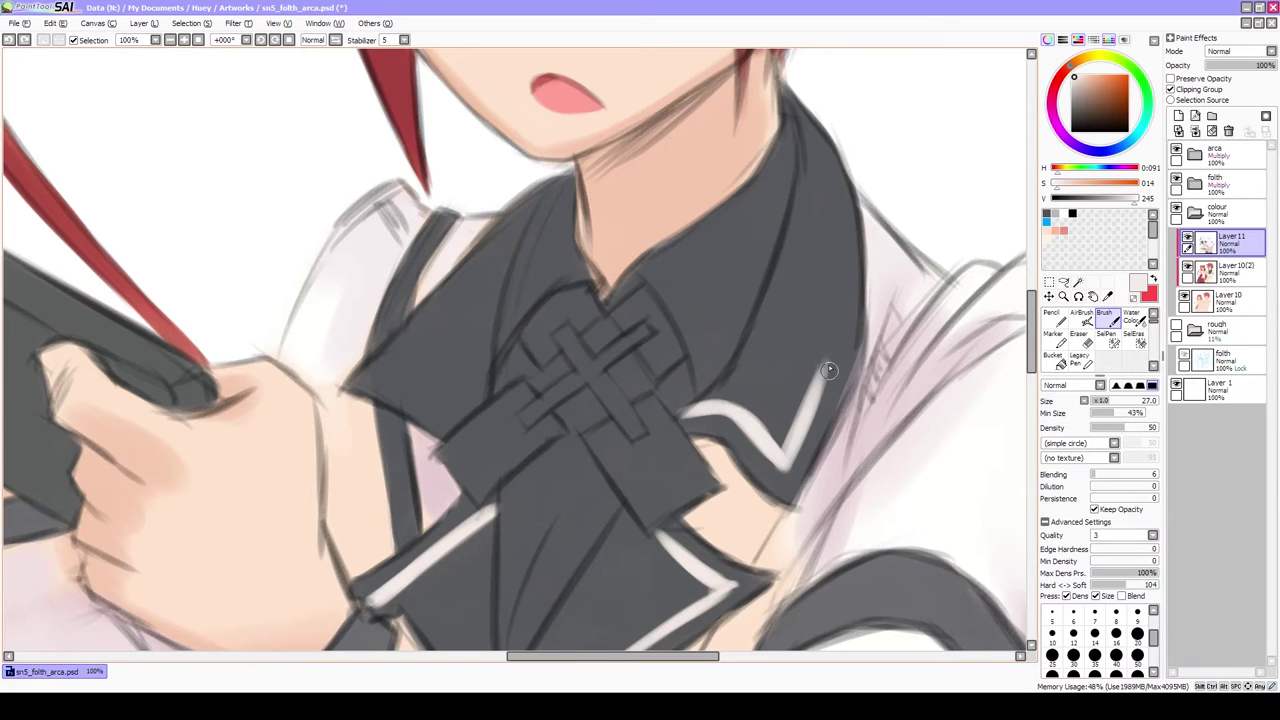
key("bracketleft")
key("bracketleft")
left_click_drag(822, 178, 840, 248)
left_click_drag(822, 140, 845, 330)
left_click_drag(840, 248, 804, 393)
scroll(804, 393, "down", 2)
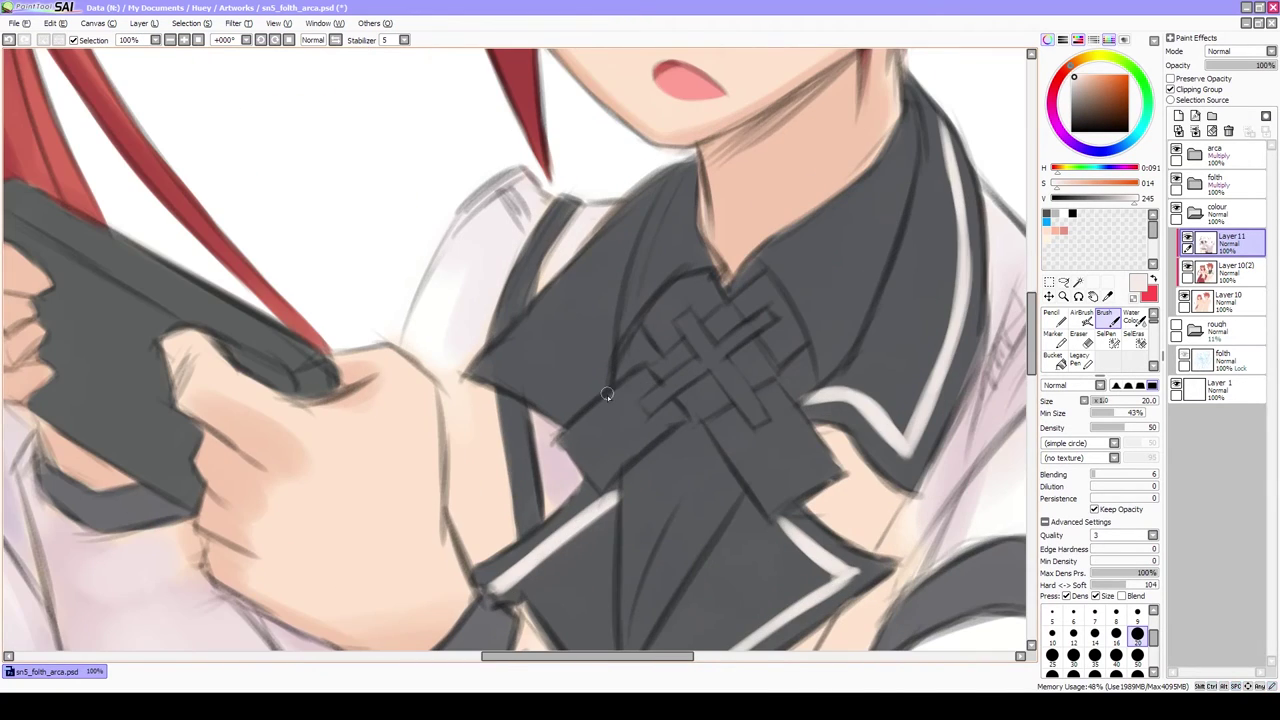
Trim the collar point nearest the device with off-white and recolour the jacket beside the dark strap with sampled pale pink
scroll(518, 376, "down", 1)
scroll(518, 376, "up", 2)
mouse_move(525, 400)
left_mouse_down()
mouse_move(590, 305)
mouse_move(670, 225)
left_mouse_up()
left_click(500, 460, "alt")
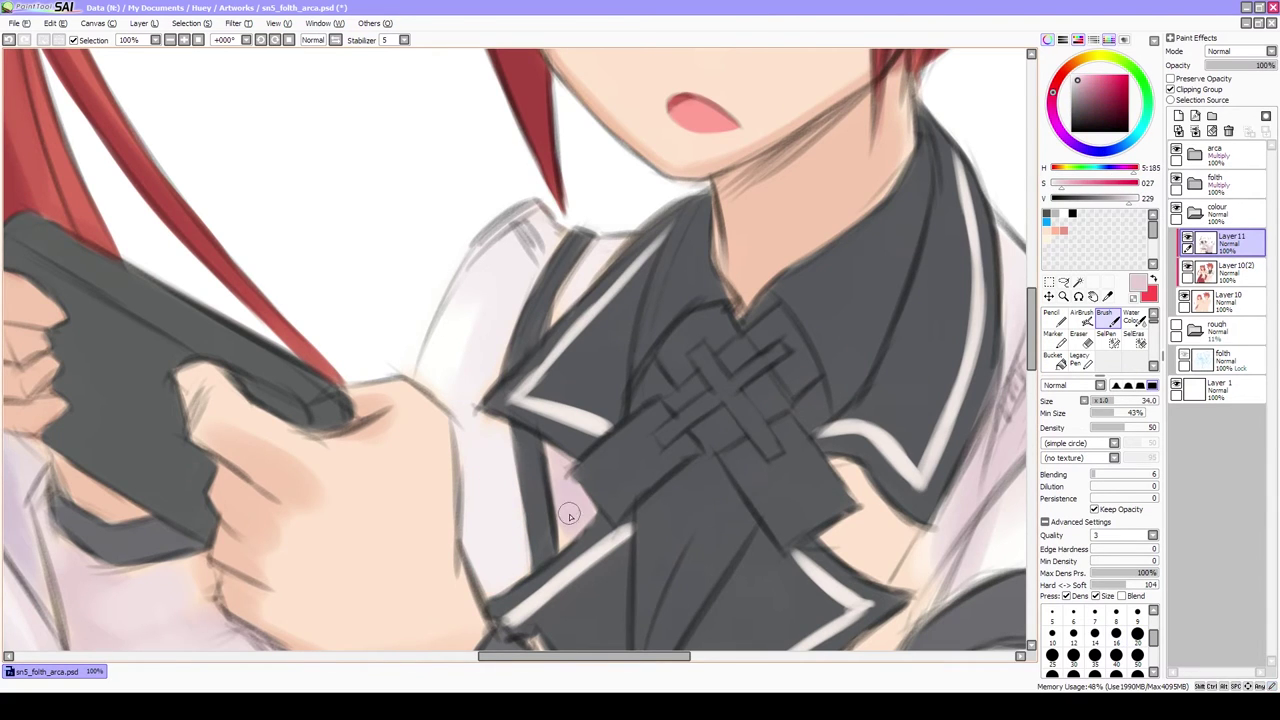
scroll(500, 460, "down", 3)
Add a clipped Multiply layer and shade the long-haired character's chest and centre dress panel with pale blue-grey
left_click(1178, 116)
left_click(500, 400, "alt")
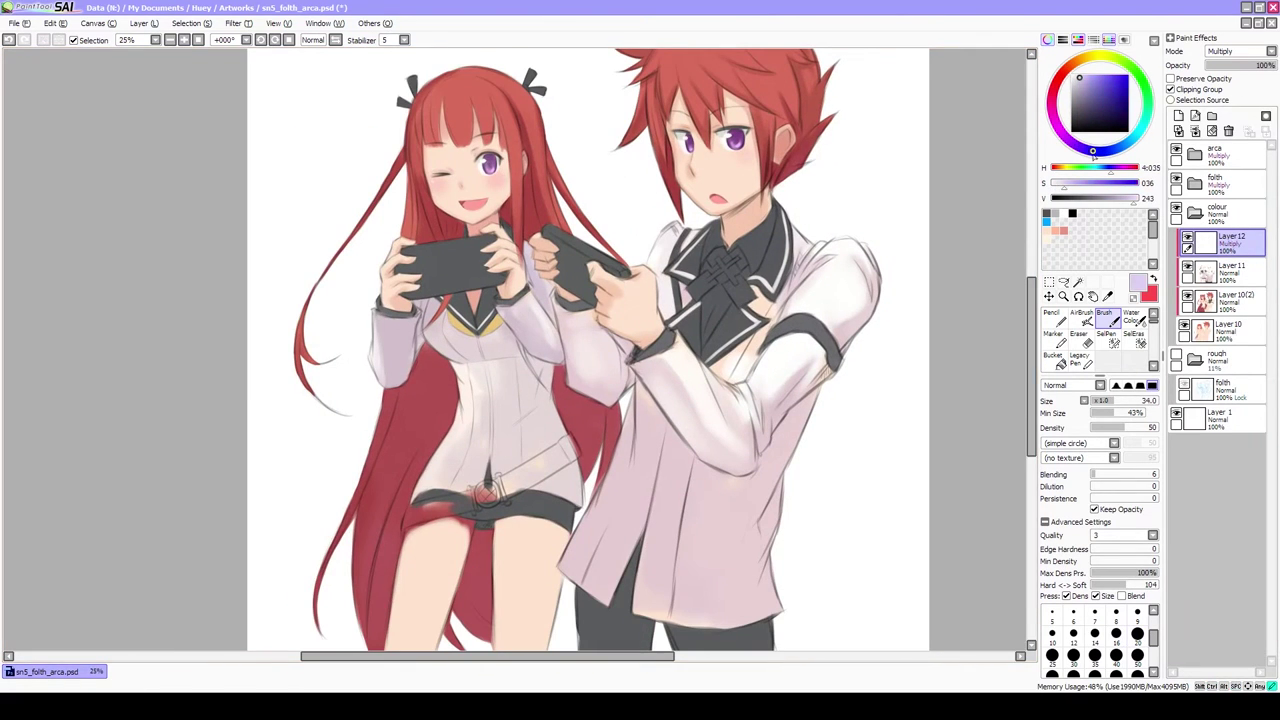
left_click_drag(500, 400, 506, 417)
left_click(499, 389, "alt")
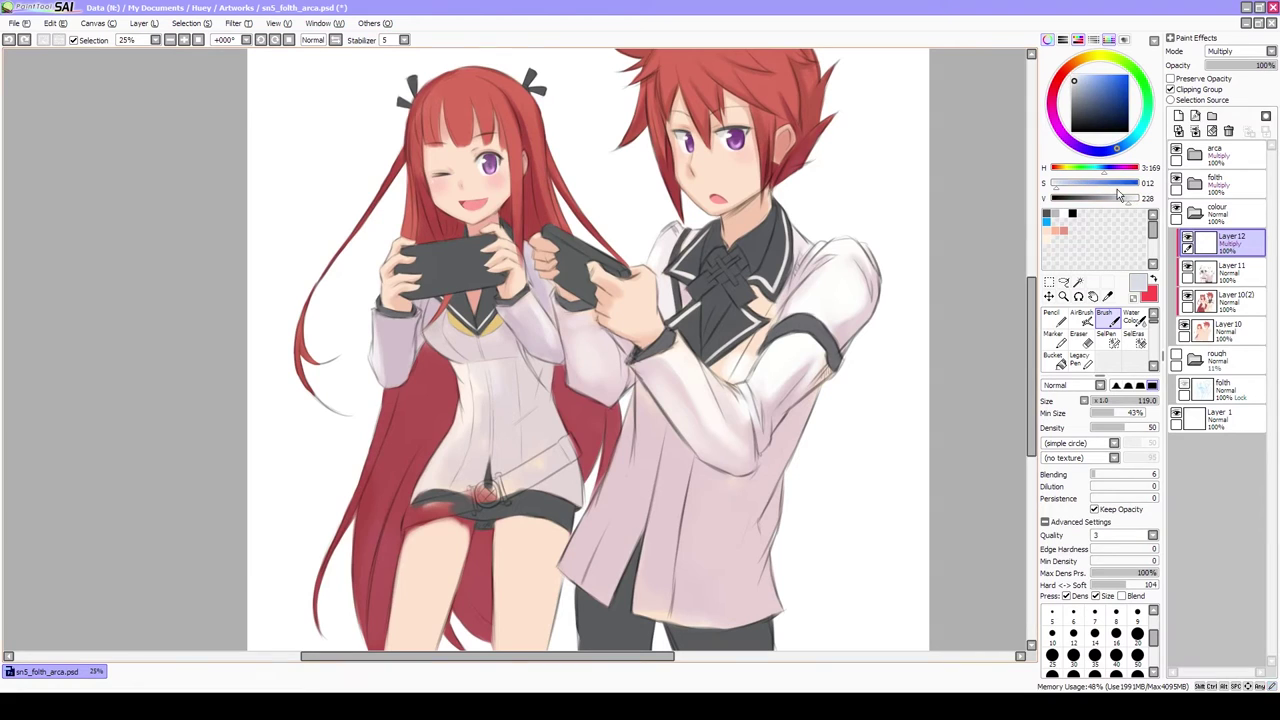
left_click_drag(497, 372, 497, 420)
scroll(497, 420, "up", 2)
left_click_drag(520, 470, 552, 430)
left_click_drag(545, 440, 545, 535)
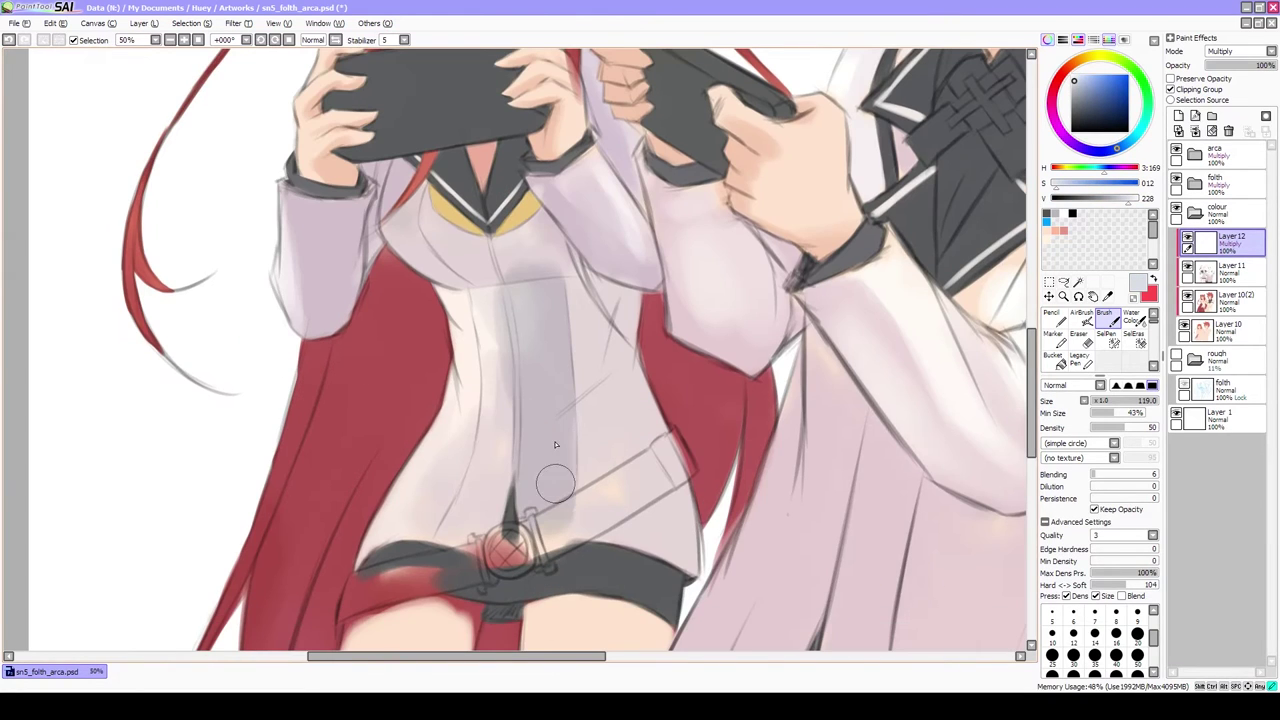
mouse_move(490, 400)
left_mouse_down()
mouse_move(466, 519)
mouse_move(500, 437)
mouse_move(530, 515)
left_mouse_up()
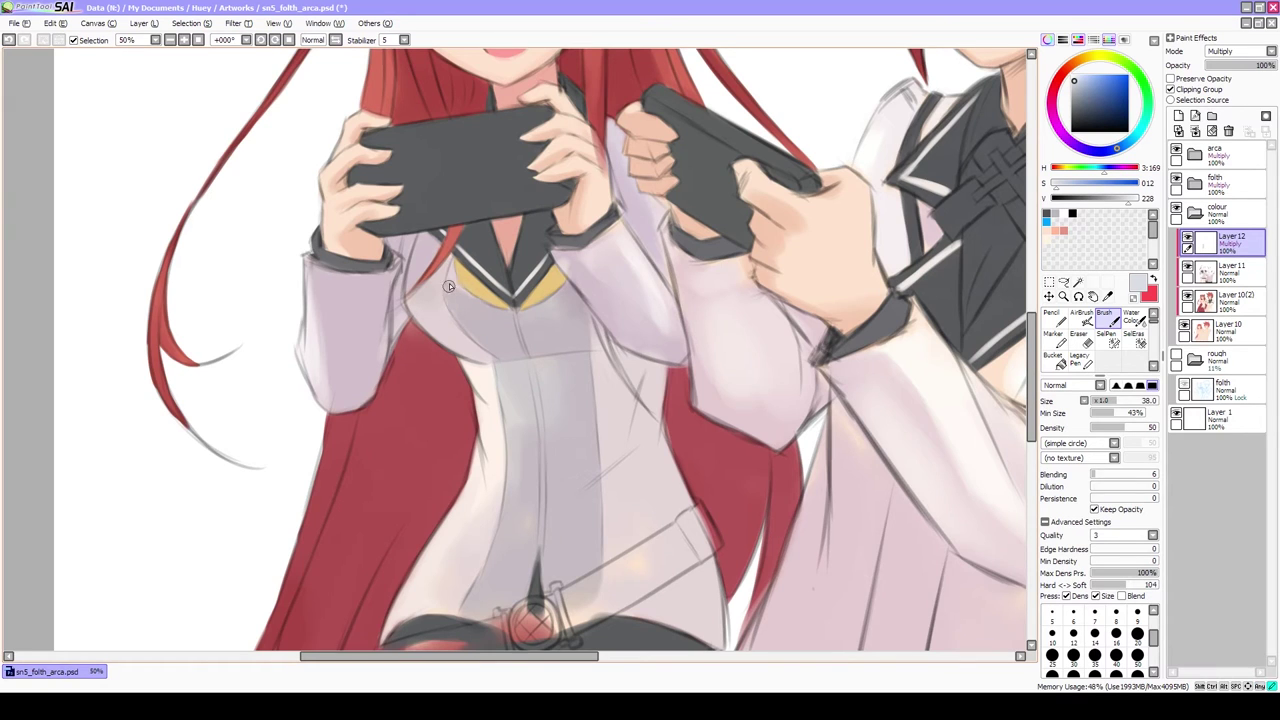
scroll(449, 287, "up", 2)
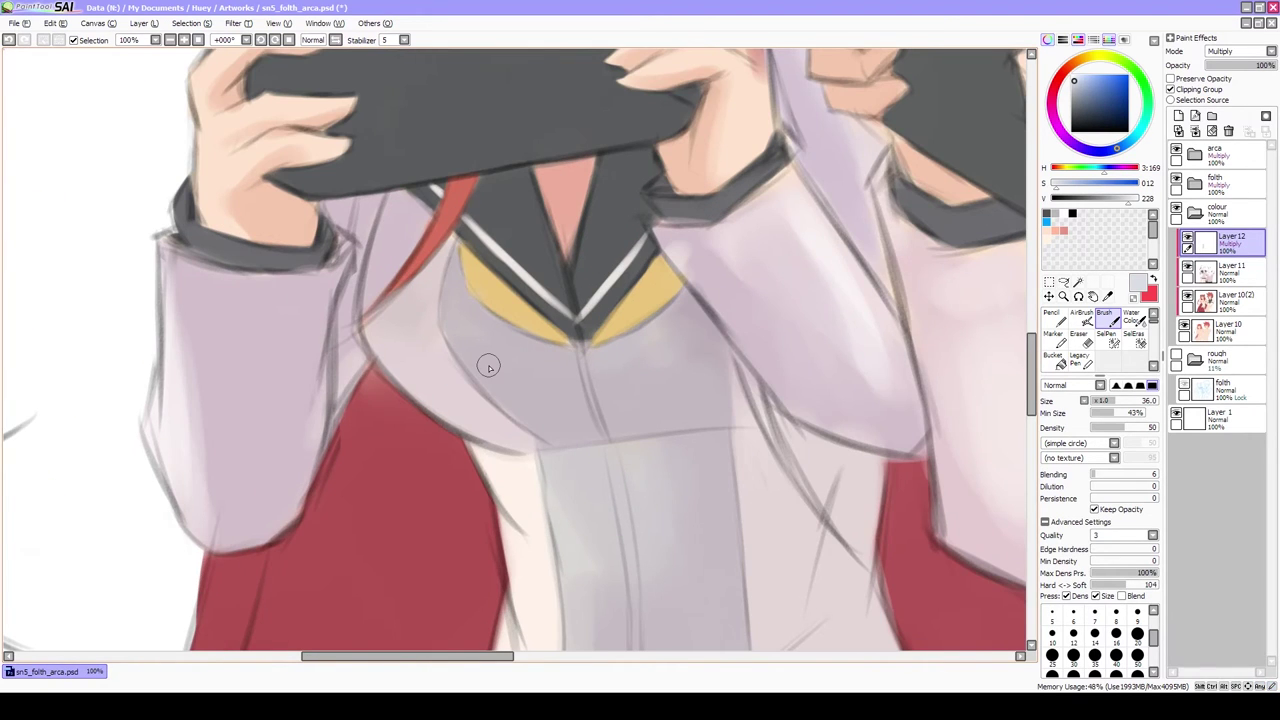
Shade the front panels of the short-haired character's jacket below the forearm with the same pale blue-grey
scroll(488, 366, "down", 4)
left_click_drag(678, 412, 662, 548)
left_click_drag(665, 446, 648, 544)
mouse_move(650, 416)
left_mouse_down()
mouse_move(610, 552)
mouse_move(665, 380)
left_mouse_up()
scroll(674, 394, "up", 1)
mouse_move(660, 520)
left_mouse_down()
mouse_move(677, 394)
mouse_move(710, 461)
left_mouse_up()
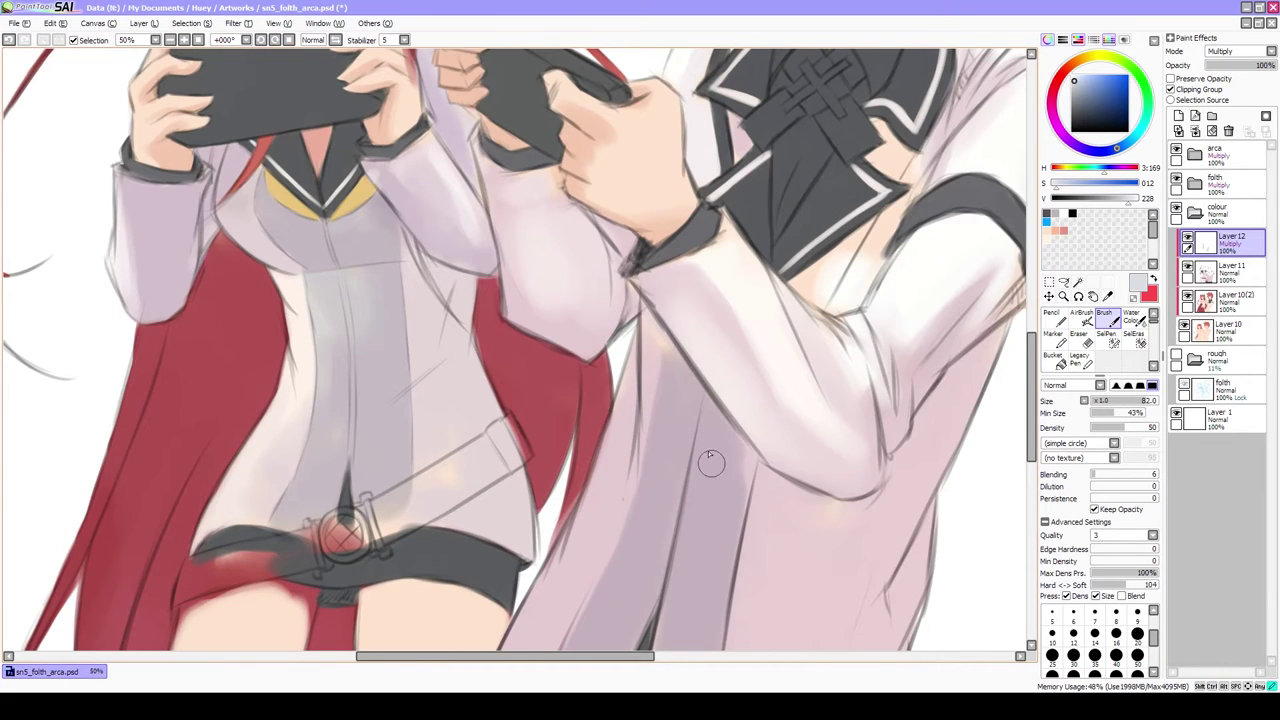
scroll(710, 461, "down", 1)
scroll(766, 296, "up", 1)
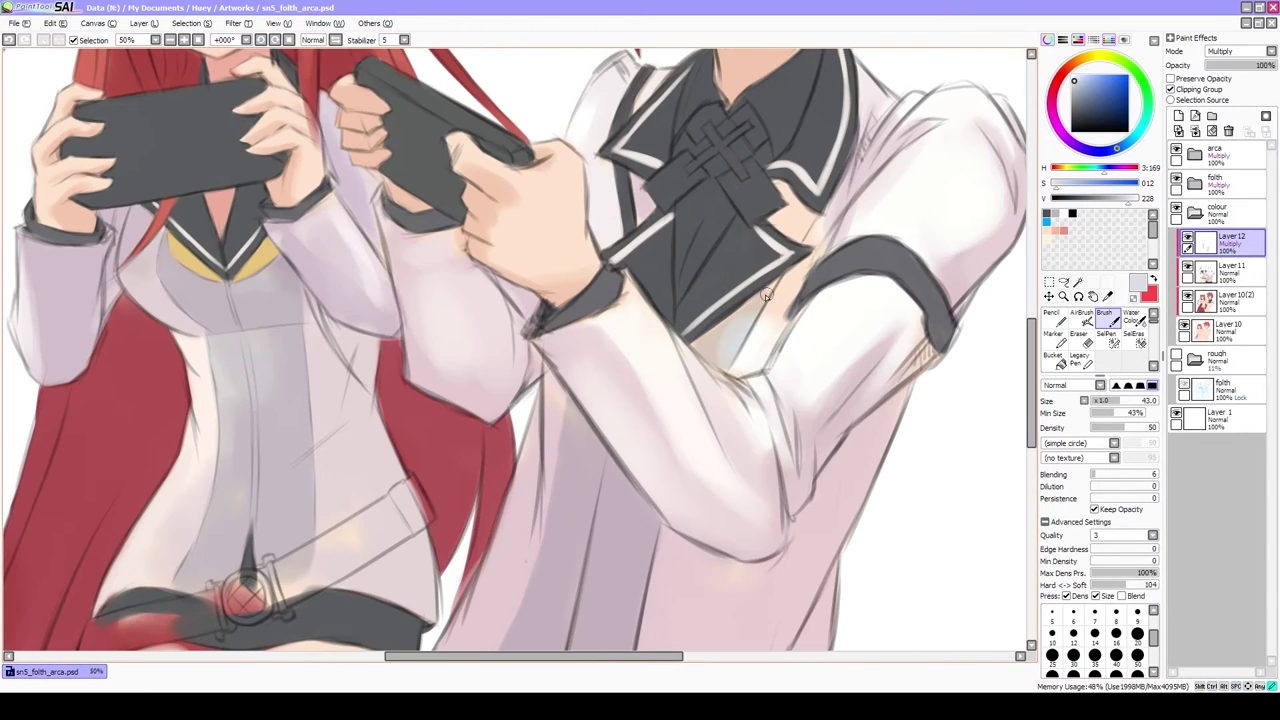
Tint the shirt showing around the short-haired character's cravat pale blue-grey and sample white on Layer 11
left_click_drag(384, 295, 454, 325)
left_click(784, 353, "alt")
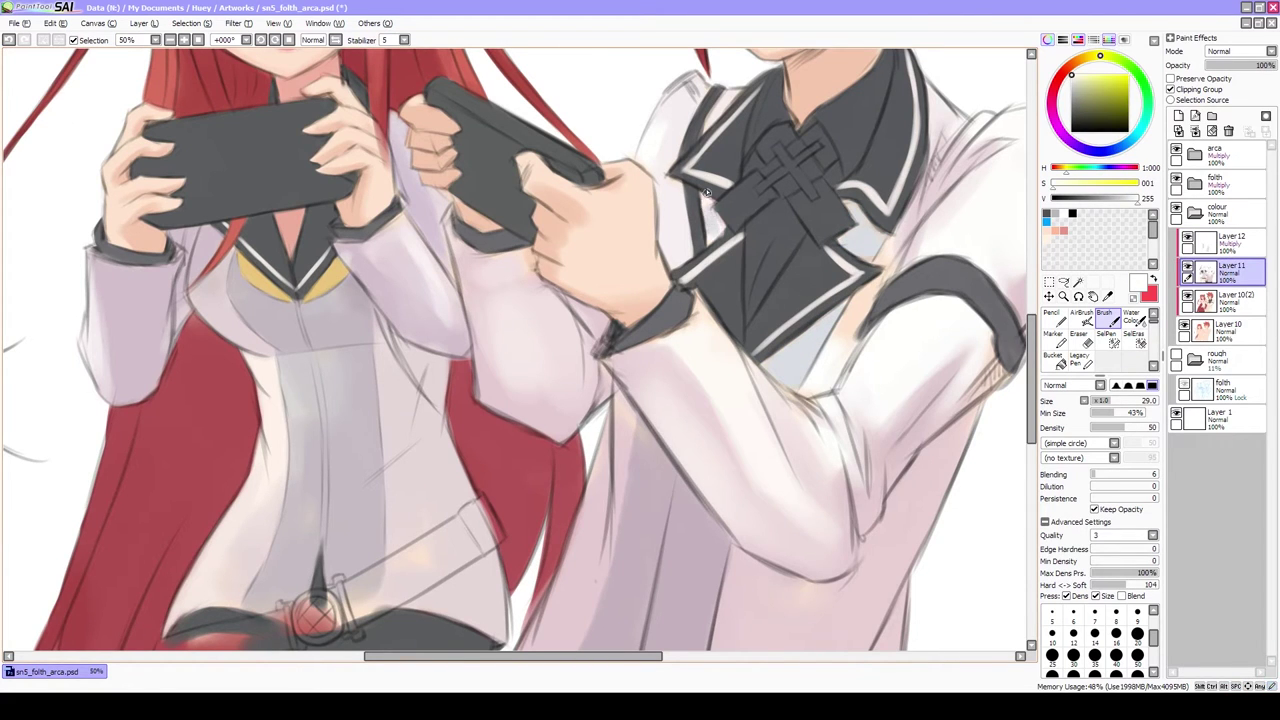
scroll(706, 192, "down", 1)
Add a clipped Normal layer on top and tidy the shirt edges beside the cravat with sampled white and pale grey
left_click(1178, 116)
scroll(548, 427, "up", 1)
mouse_move(298, 400)
left_mouse_down()
mouse_move(548, 427)
mouse_move(348, 427)
left_mouse_up()
scroll(790, 300, "up", 1)
left_click(851, 297, "alt")
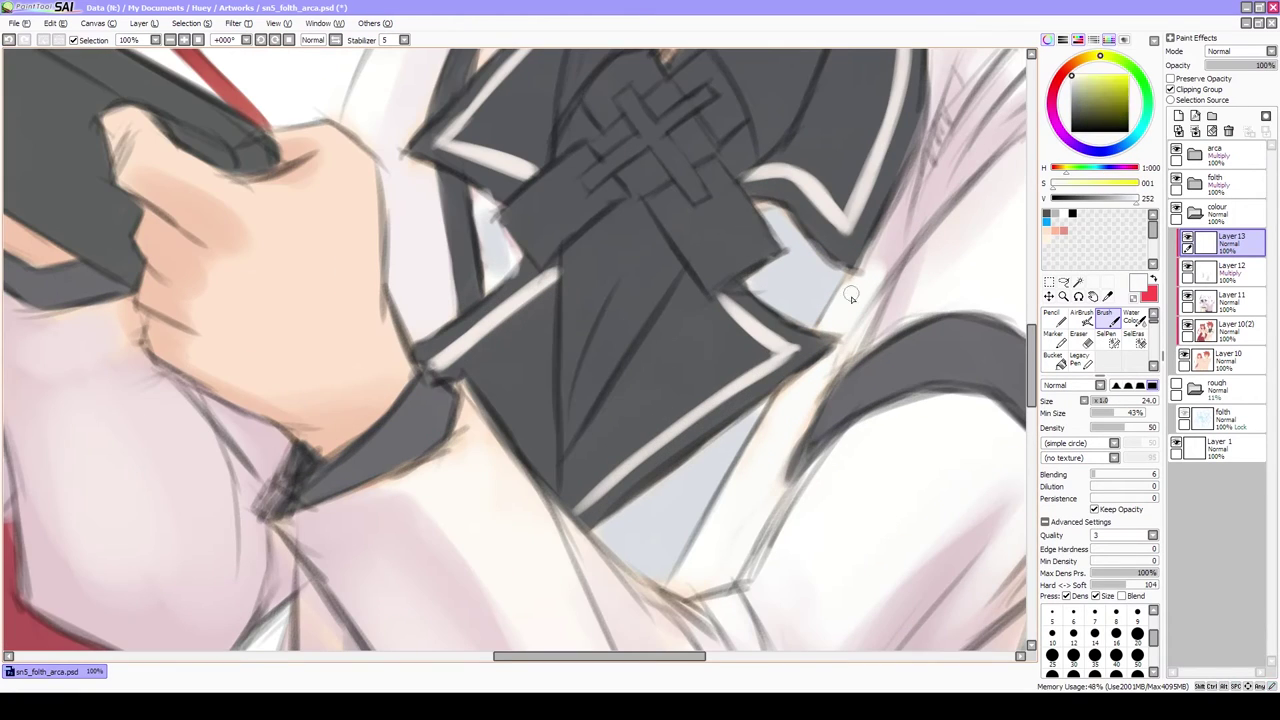
left_click(790, 258, "alt")
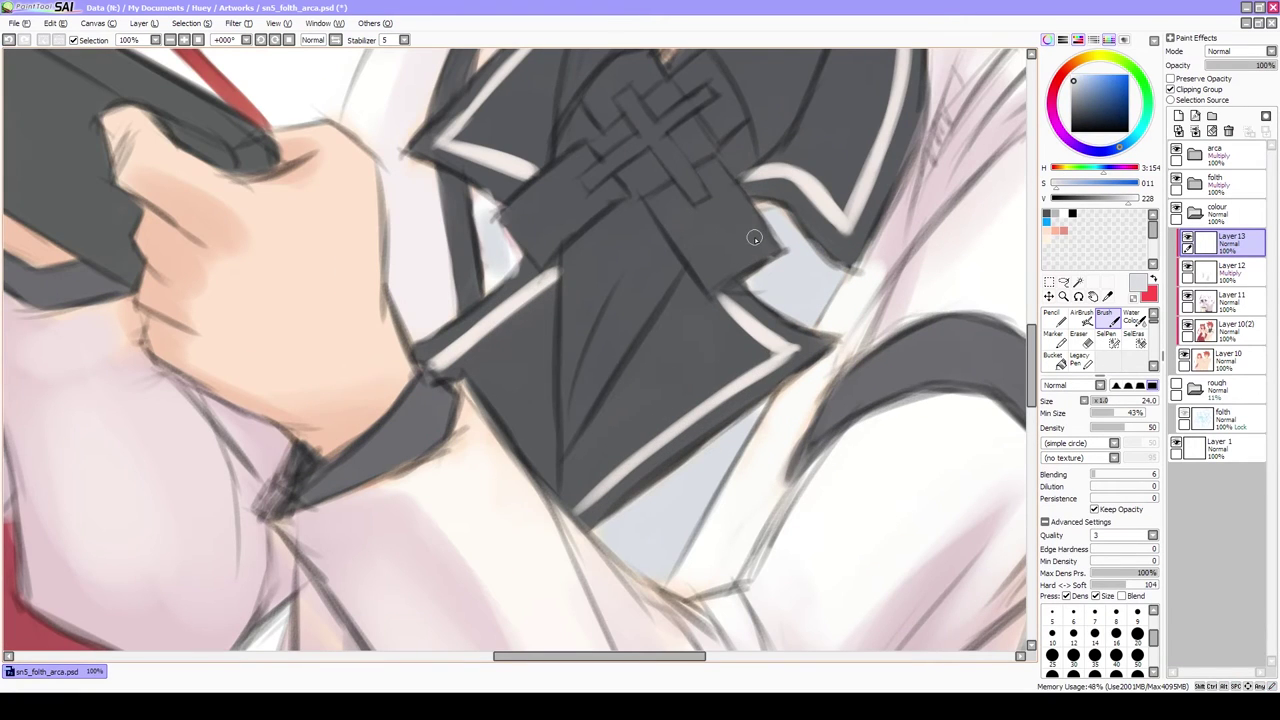
left_click(812, 262, "alt")
Soften the shading on the short-haired character's puffed sleeve and the pale clothing using sampled pale pinks
scroll(614, 516, "down", 2)
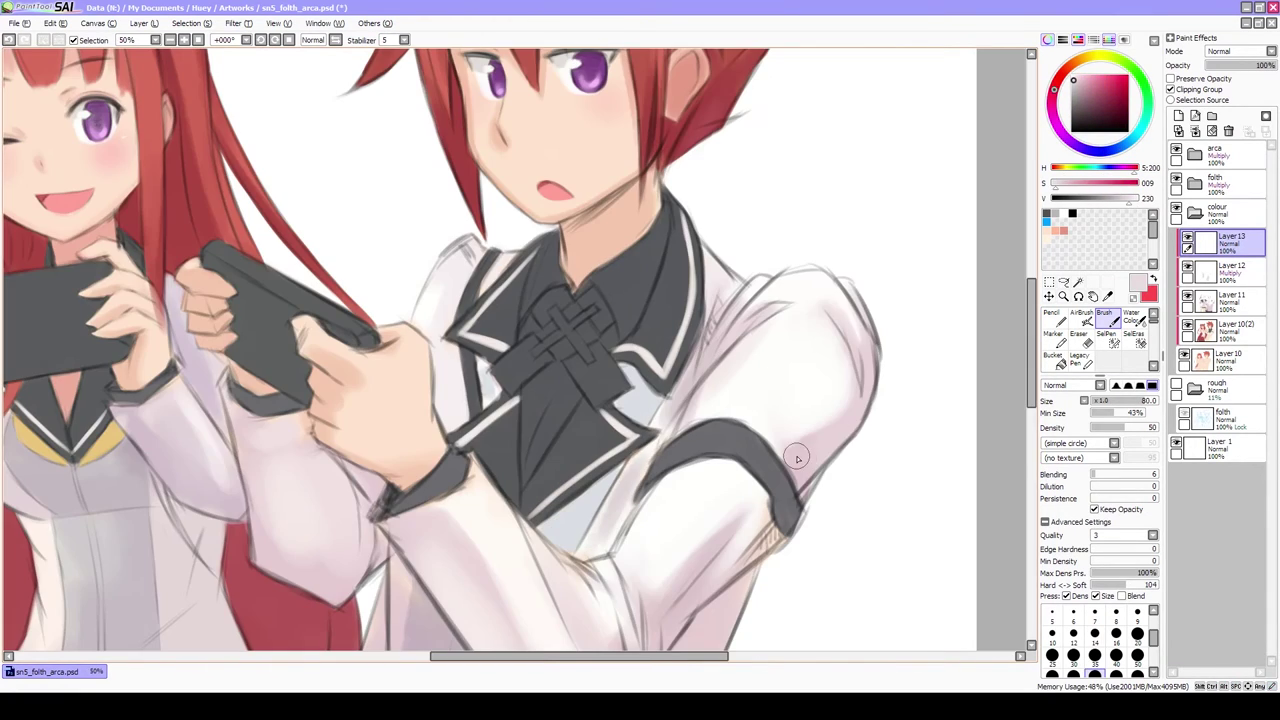
left_click_drag(797, 364, 822, 431)
left_click(822, 431, "alt")
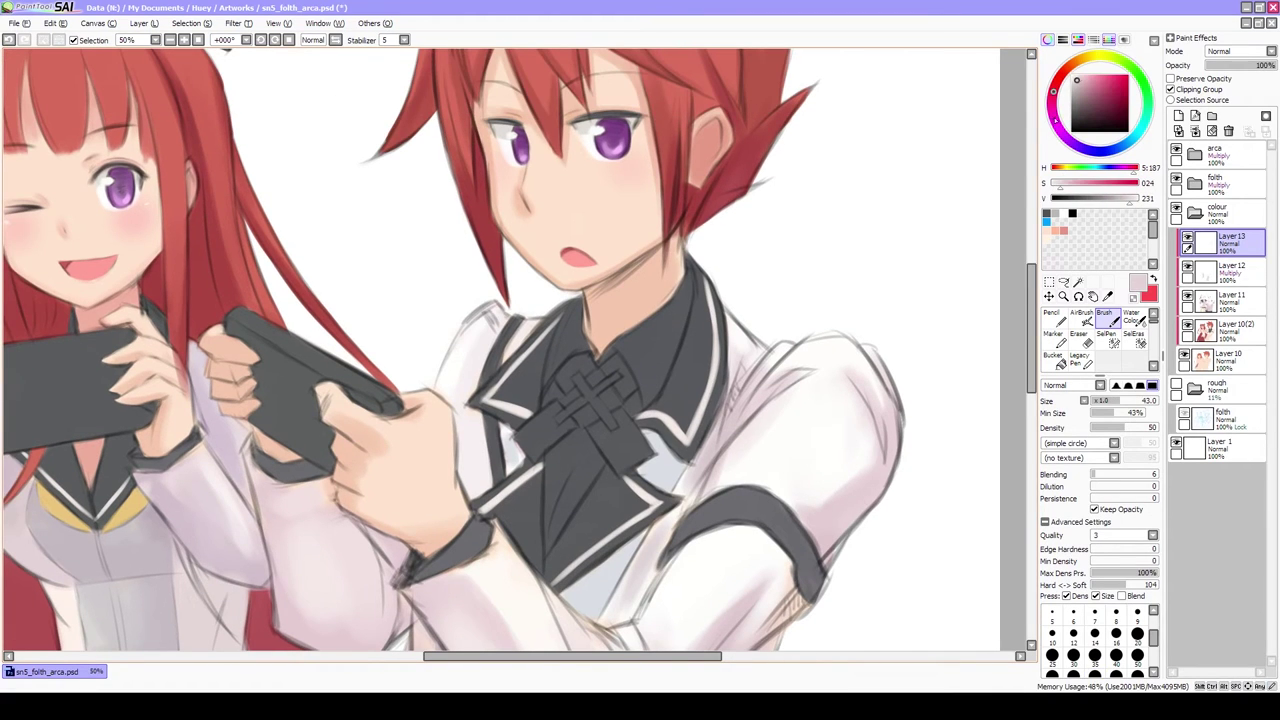
scroll(505, 333, "down", 1)
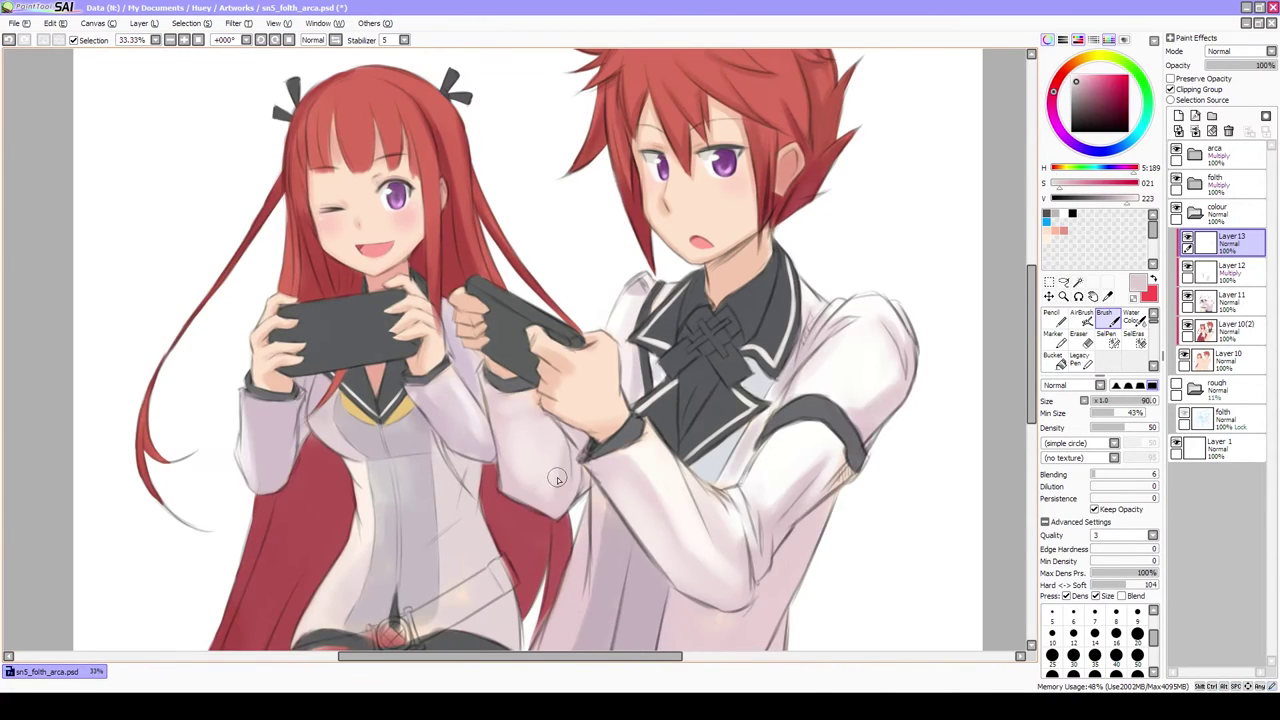
scroll(558, 479, "up", 2)
left_click_drag(700, 560, 762, 378)
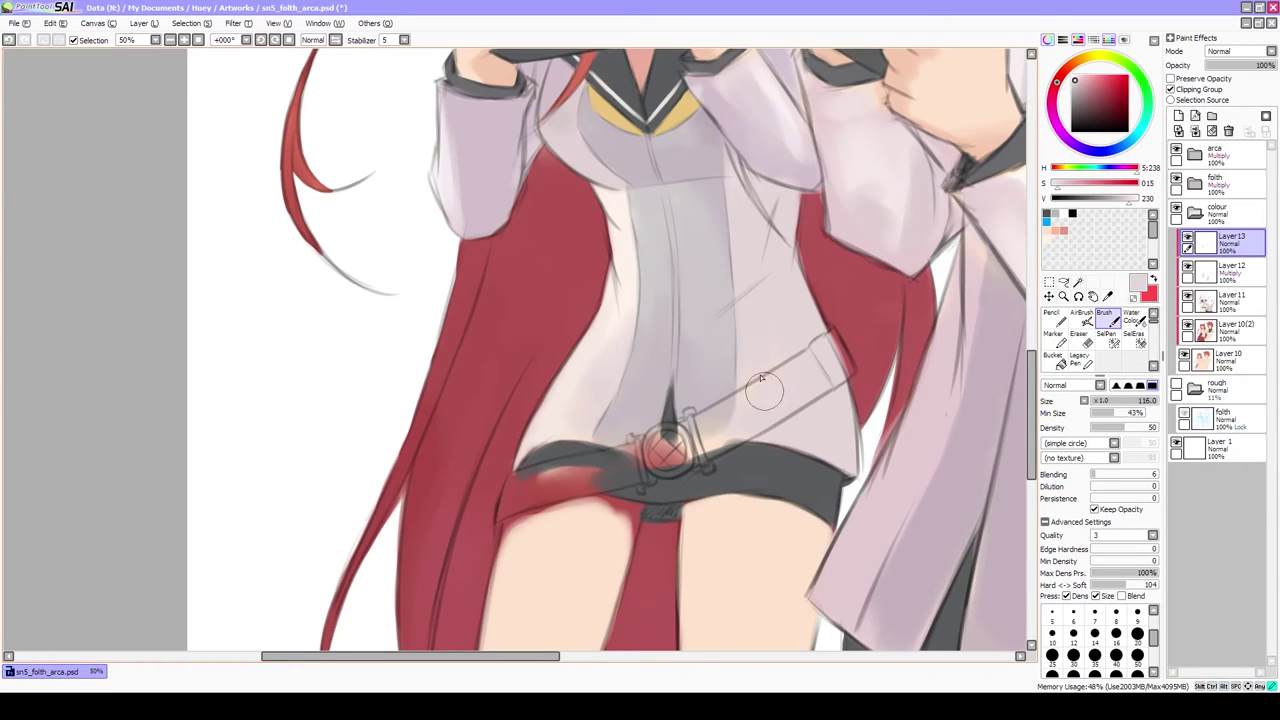
scroll(760, 378, "down", 1)
Paint a sampled red hair strand hanging below the long-haired character's forearm across the side of the dress
scroll(600, 300, "up", 4)
left_click(640, 330, "alt")
mouse_move(570, 234)
left_mouse_down()
mouse_move(700, 480)
mouse_move(618, 344)
left_mouse_up()
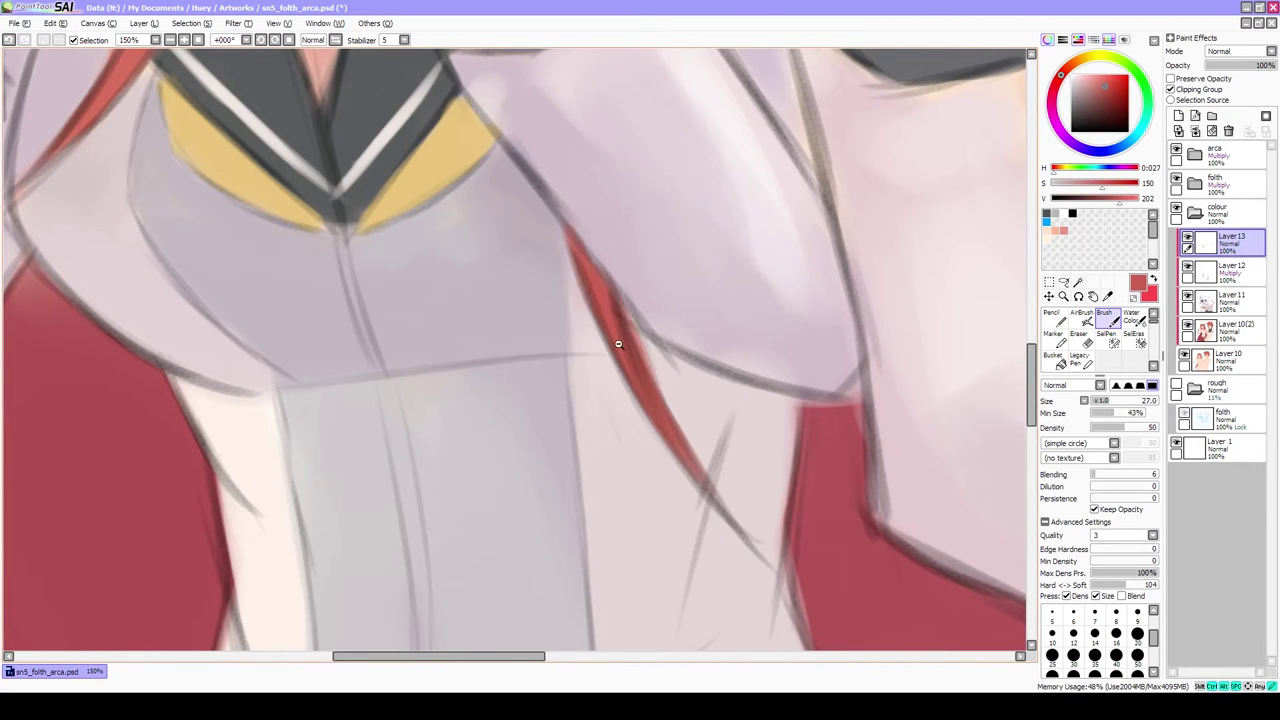
scroll(618, 344, "down", 4)
Shade the skin along the hair beside the long-haired character's closed eye with sampled peach tones
scroll(648, 418, "up", 4)
left_click(648, 418, "alt")
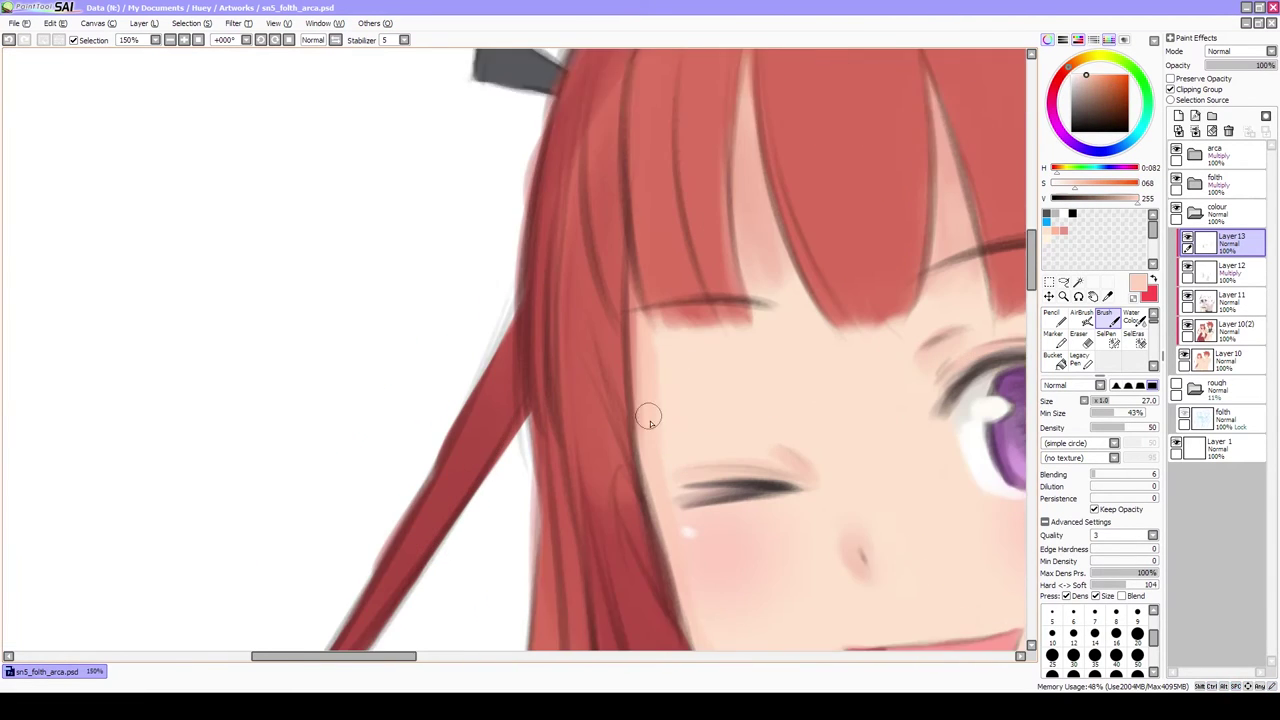
left_click_drag(648, 418, 650, 323)
scroll(658, 432, "down", 4)
scroll(529, 337, "up", 3)
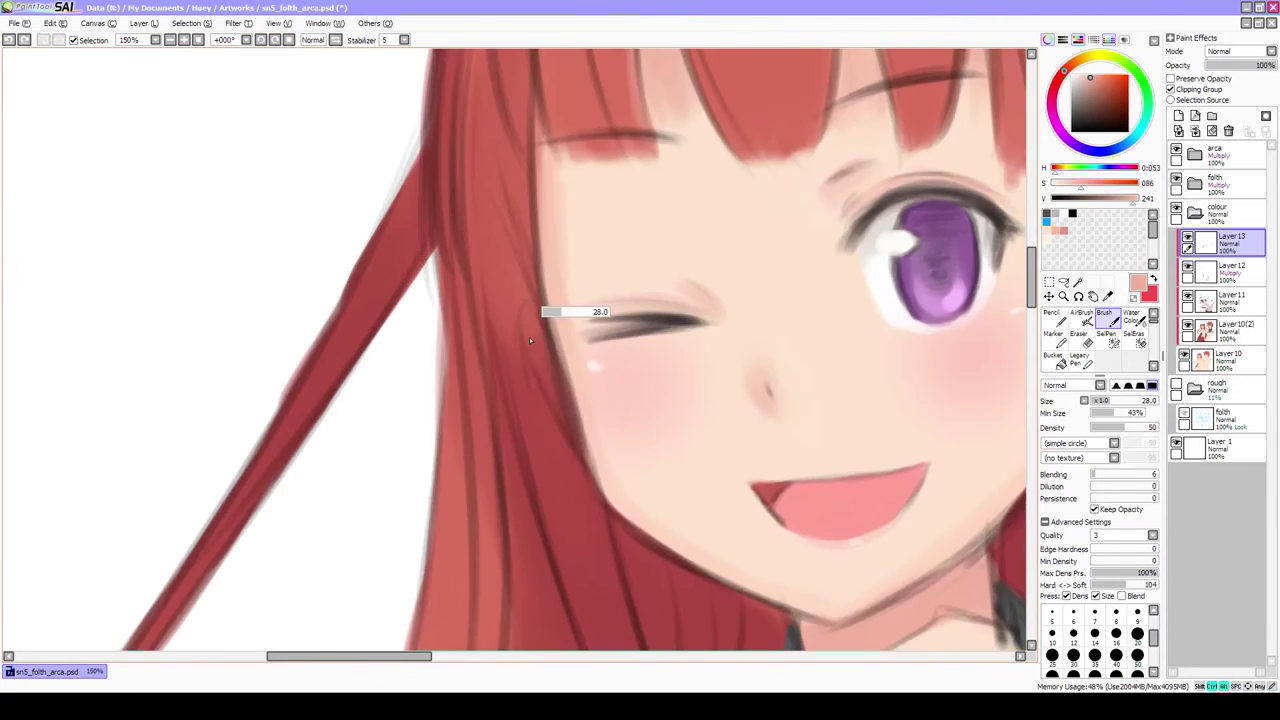
scroll(539, 395, "down", 3)
left_click_drag(539, 395, 720, 333)
scroll(720, 333, "down", 3)
scroll(720, 380, "up", 3)
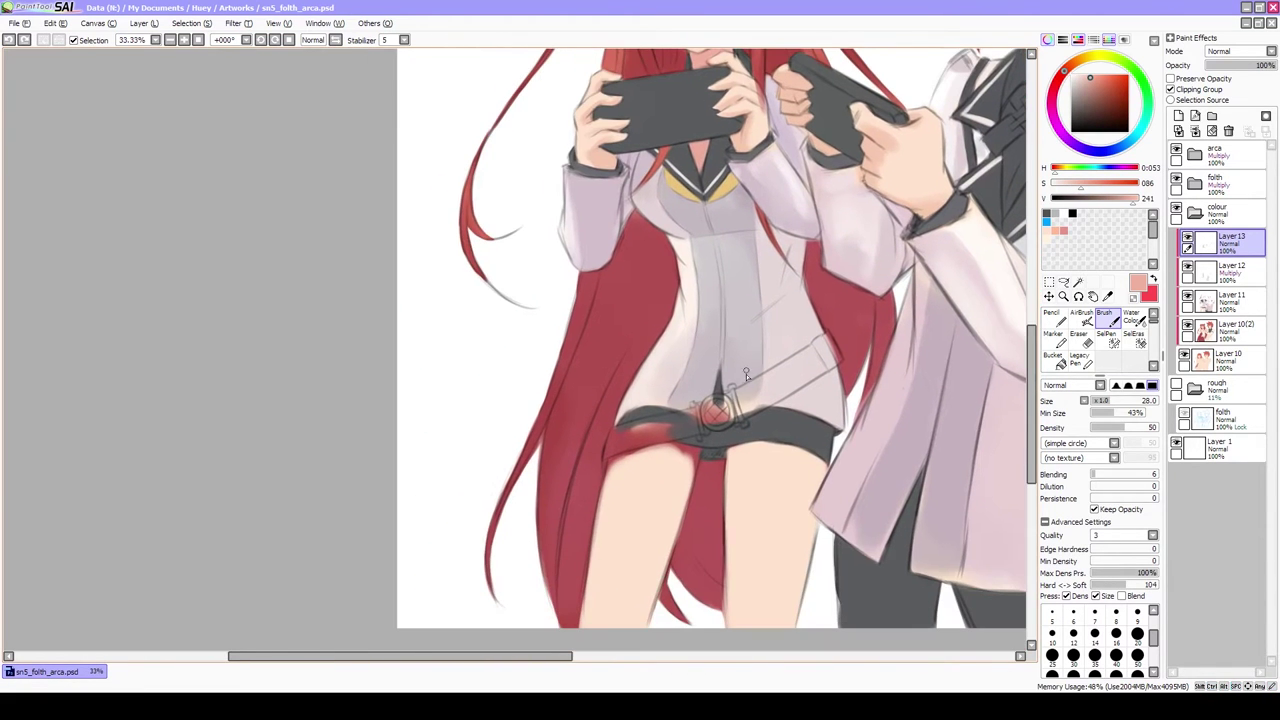
Paint the slanted belt across the long-haired character's waist with sampled dark grey, from its raised end to the opposite hip
left_click(680, 440, "alt")
mouse_move(742, 403)
left_mouse_down()
mouse_move(822, 331)
mouse_move(815, 363)
mouse_move(761, 406)
mouse_move(839, 317)
mouse_move(862, 348)
mouse_move(898, 284)
left_mouse_up()
scroll(765, 387, "up", 3)
scroll(905, 290, "up", 1)
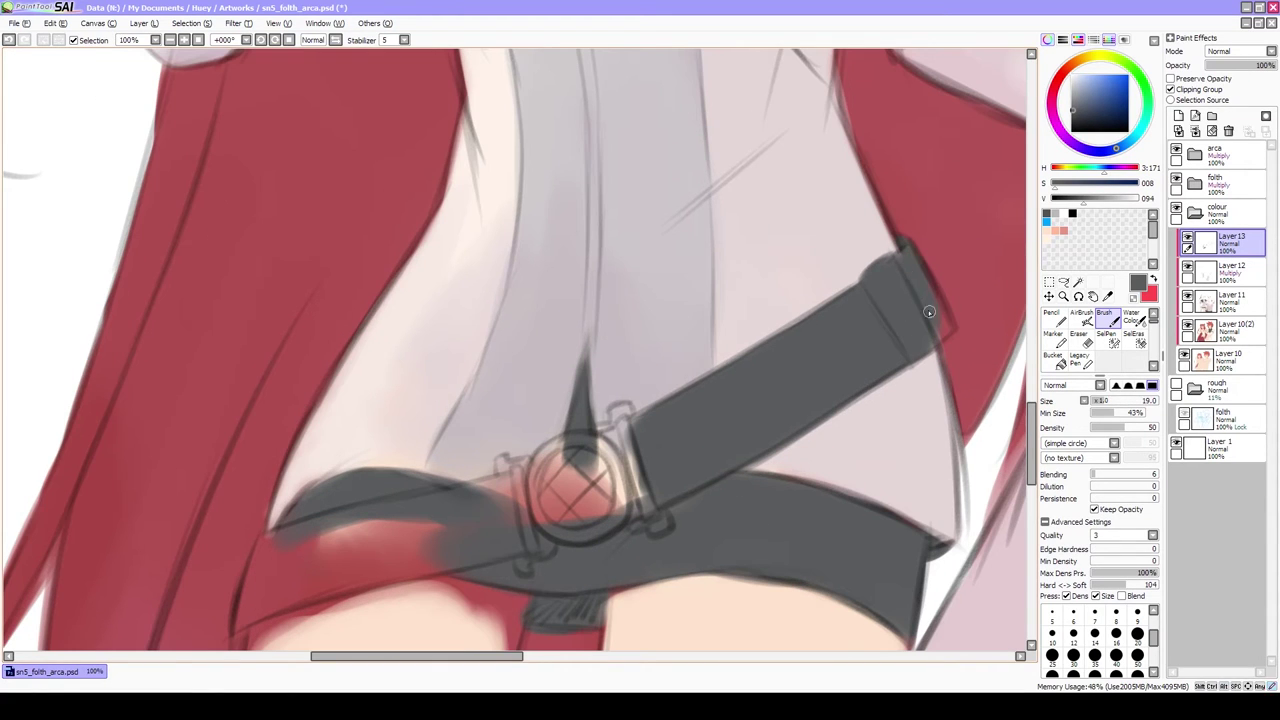
mouse_move(352, 558)
left_mouse_down()
mouse_move(396, 565)
mouse_move(504, 519)
mouse_move(355, 526)
mouse_move(269, 566)
left_mouse_up()
key("bracketleft")
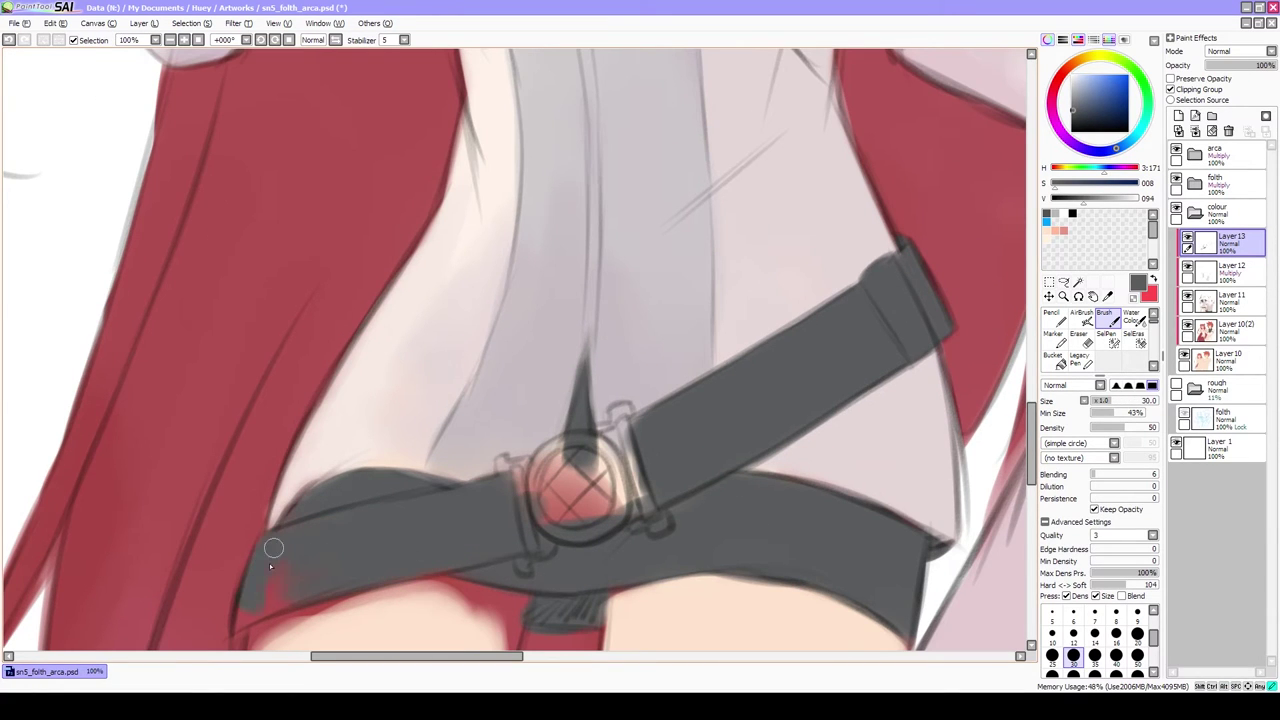
Cover the red spill on the long-haired character's thigh beneath the belt with sampled pale skin tone
scroll(270, 570, "down", 1)
key("bracketright")
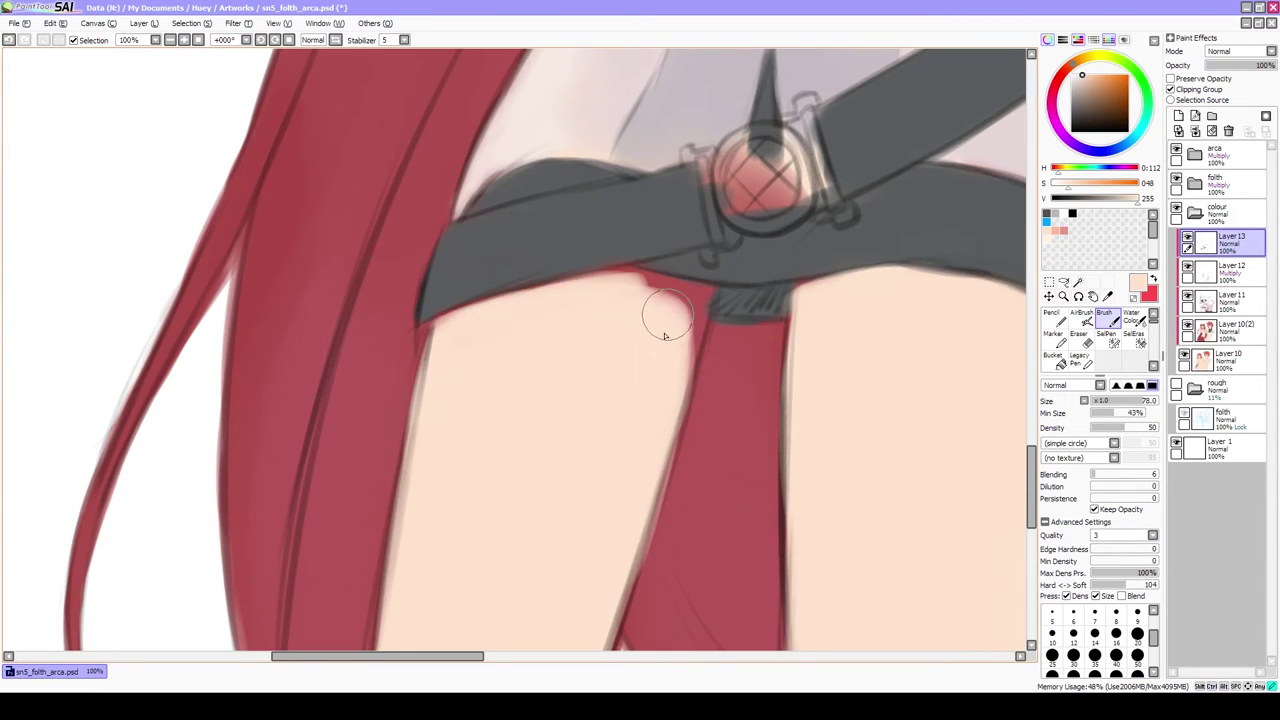
scroll(663, 323, "down", 2)
scroll(526, 331, "up", 3)
key("bracketleft")
key("bracketleft")
Shade the upper edge of that thigh under the belt with a sampled salmon pink
left_click(711, 363, "alt")
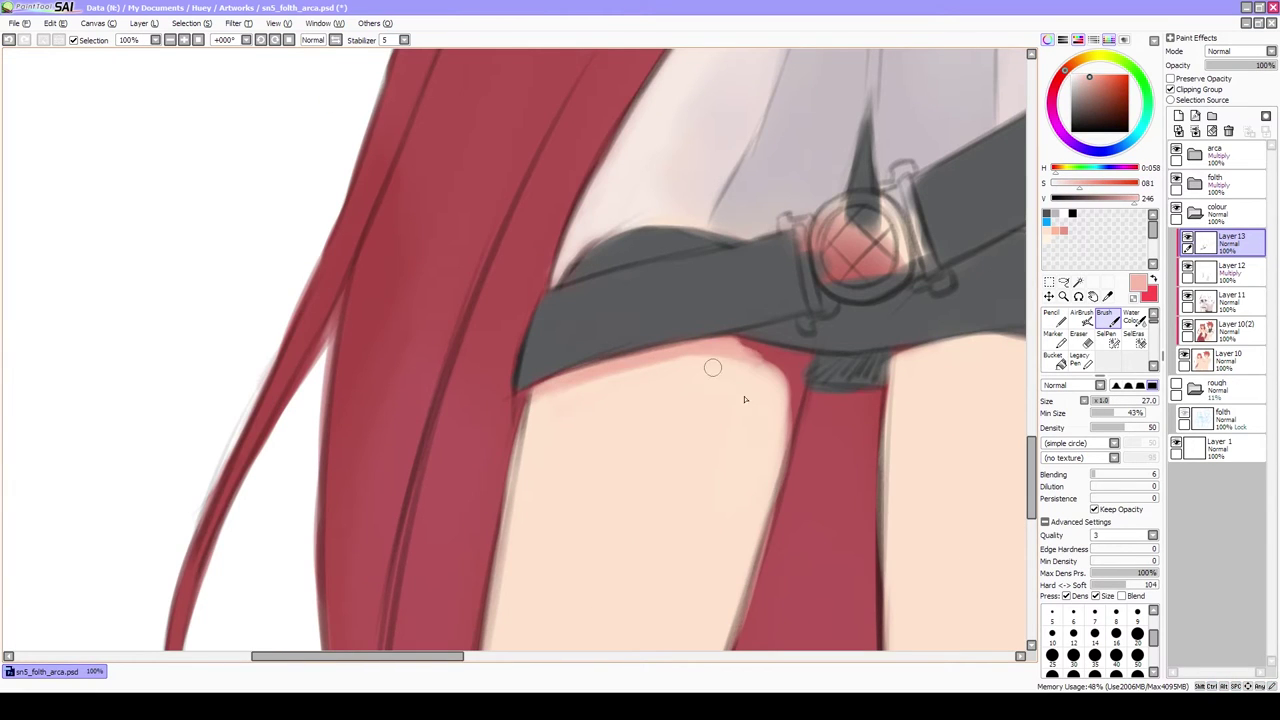
key("bracketright")
scroll(743, 423, "down", 2)
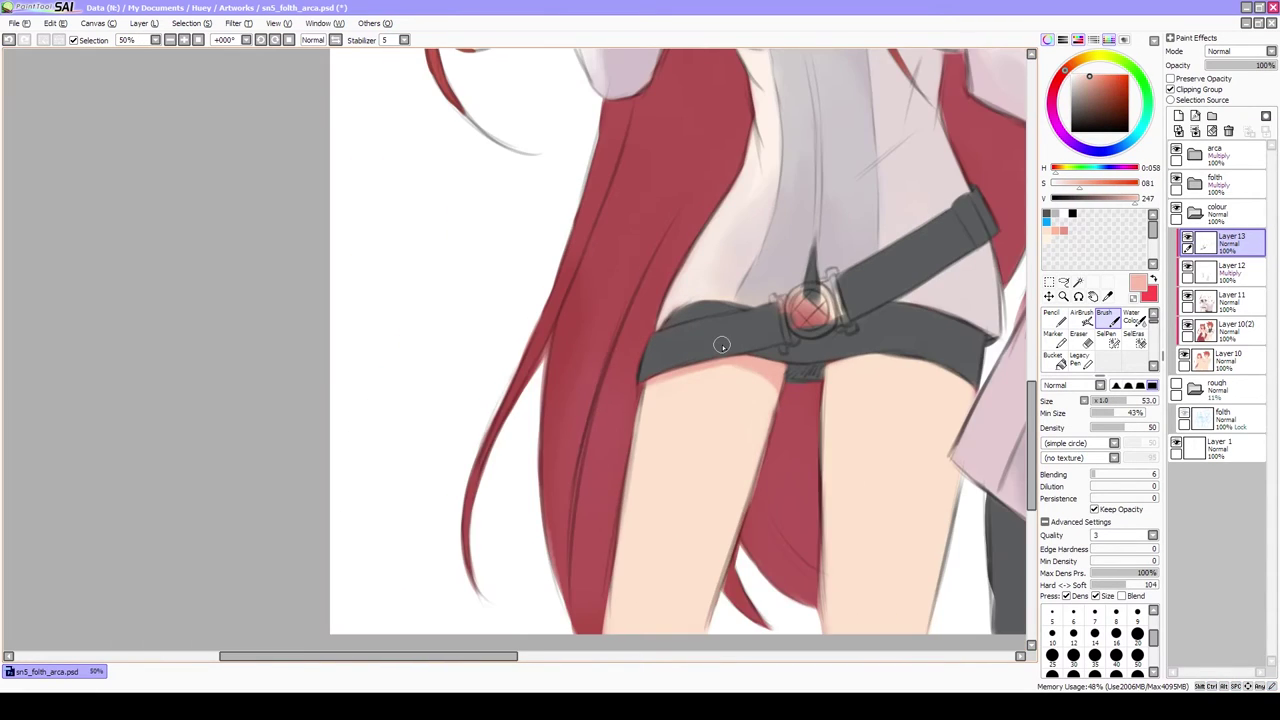
scroll(839, 390, "up", 2)
key("bracketleft")
scroll(877, 357, "down", 2)
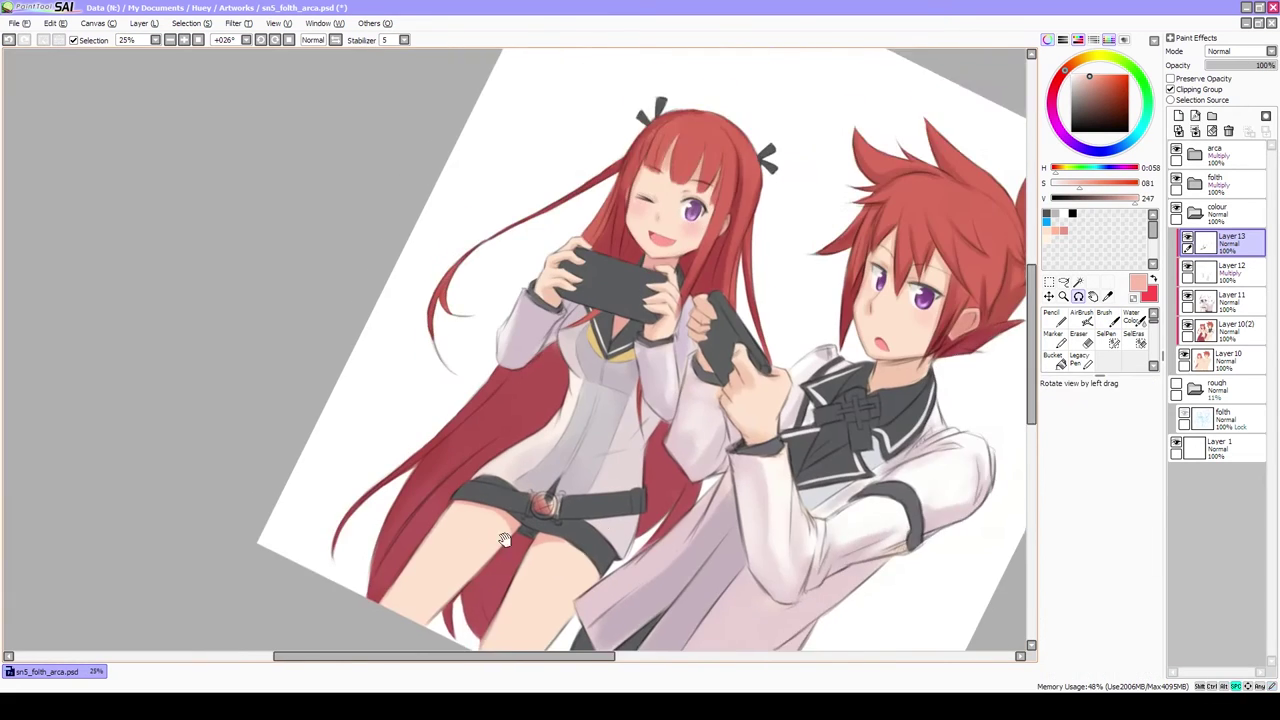
Shade the other thigh along the hem of the shorts and soften the edge with sampled pale skin tone
scroll(427, 287, "up", 3)
key("Home")
key("bracketright")
left_click(529, 351, "alt")
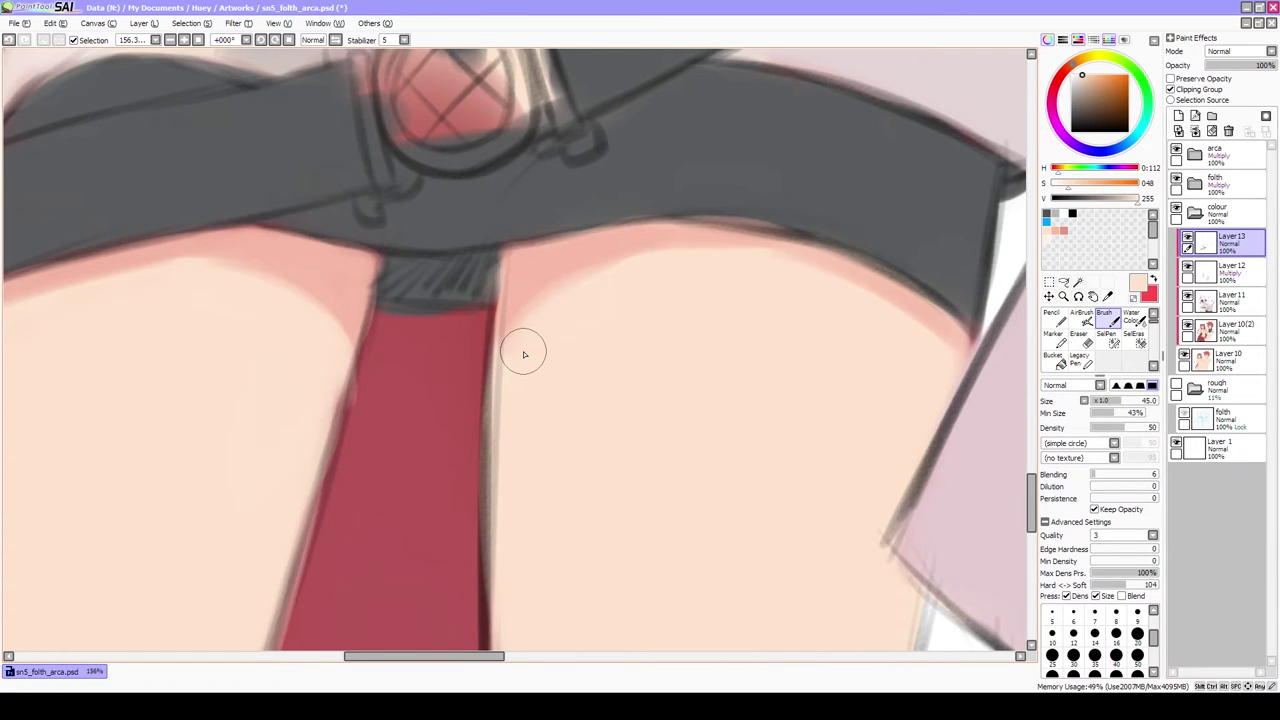
scroll(529, 278, "down", 3)
Paint a coral-red stripe along the upper edge of the belt's raised half
key("bracketleft")
key("bracketleft")
key("bracketleft")
scroll(556, 372, "up", 1)
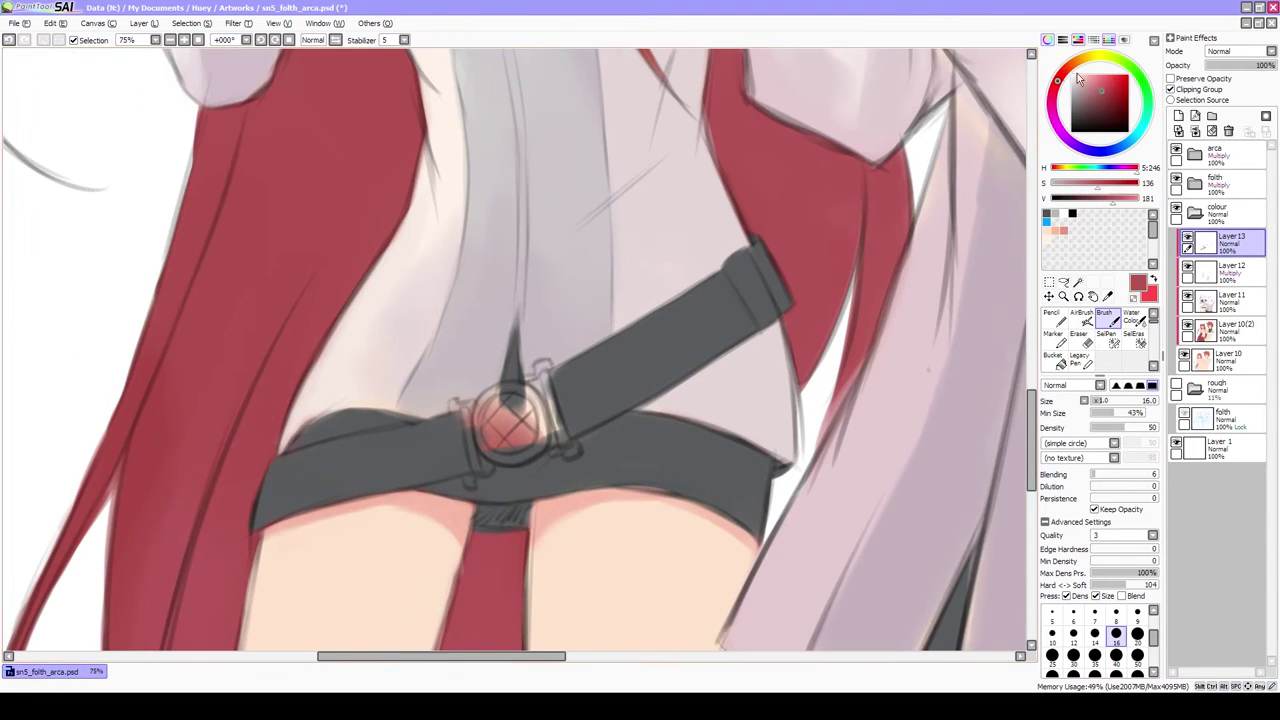
left_click(556, 372, "alt")
left_click_drag(590, 363, 680, 312)
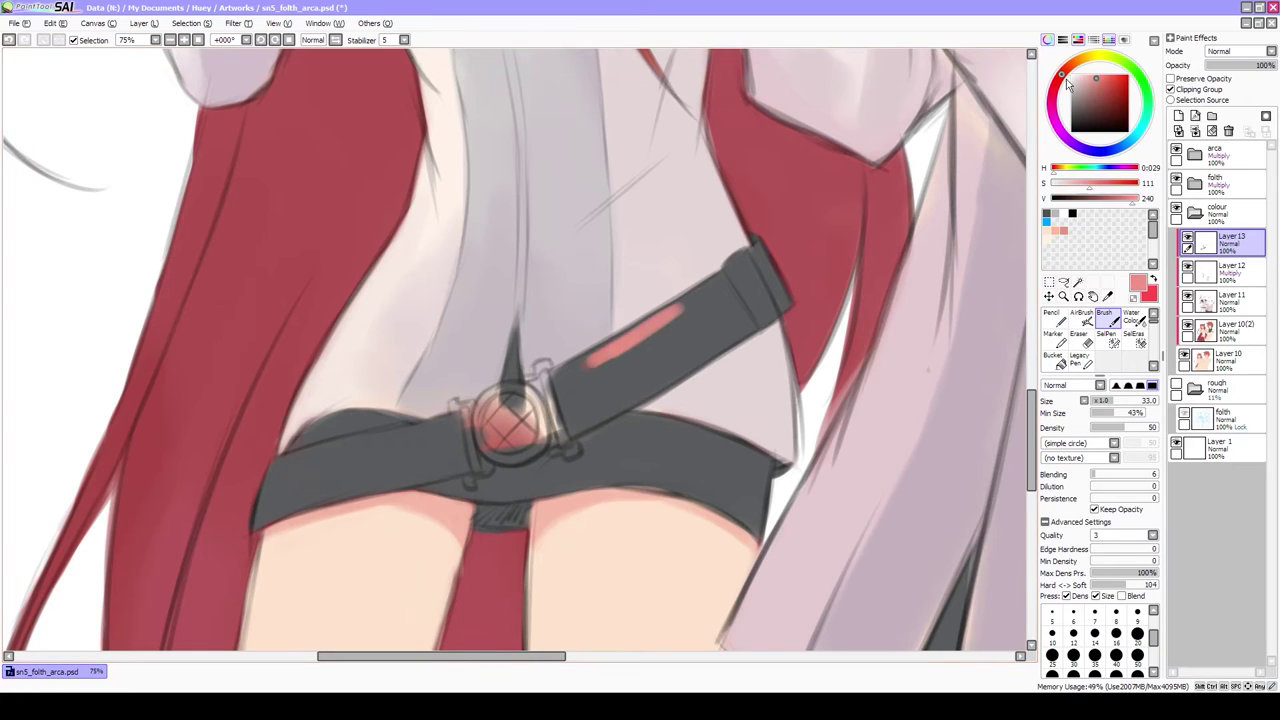
left_click_drag(577, 369, 730, 276)
scroll(672, 344, "down", 4)
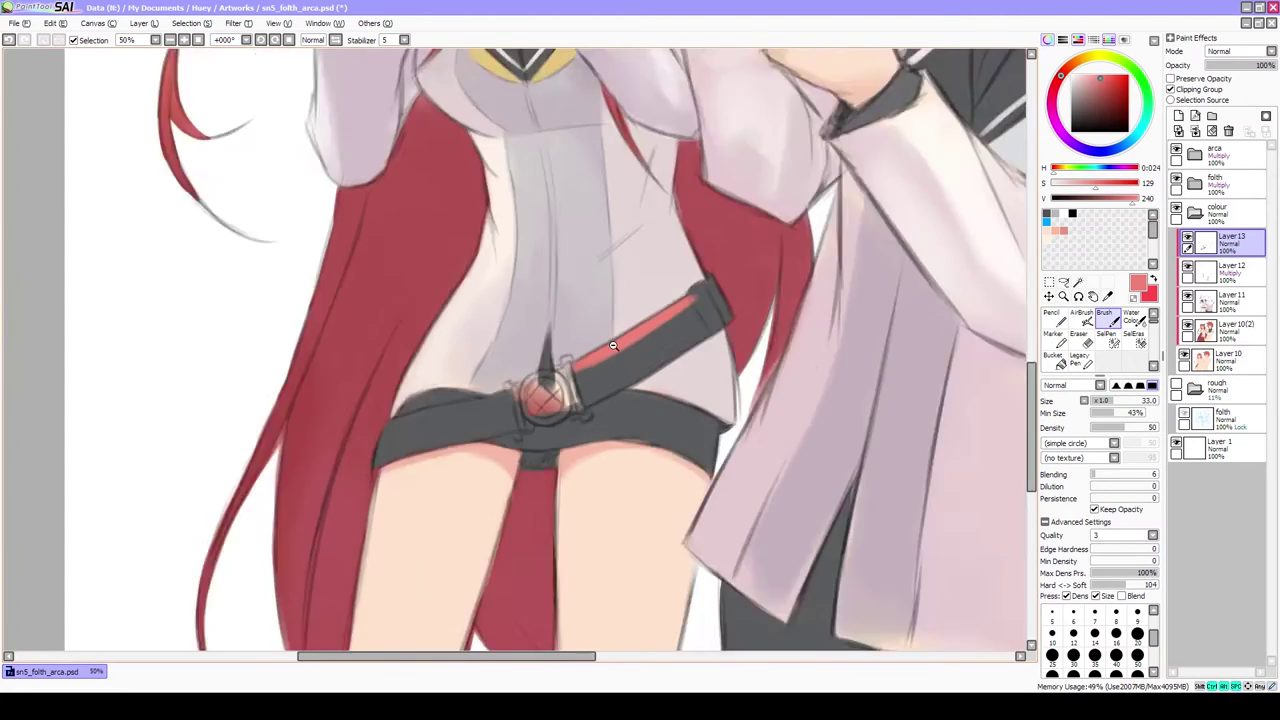
Paint matching coral-red stripes along both edges of the belt's lower half, from the buckle to the hip
left_click_drag(672, 344, 475, 389)
scroll(475, 389, "up", 4)
left_click_drag(379, 322, 488, 468)
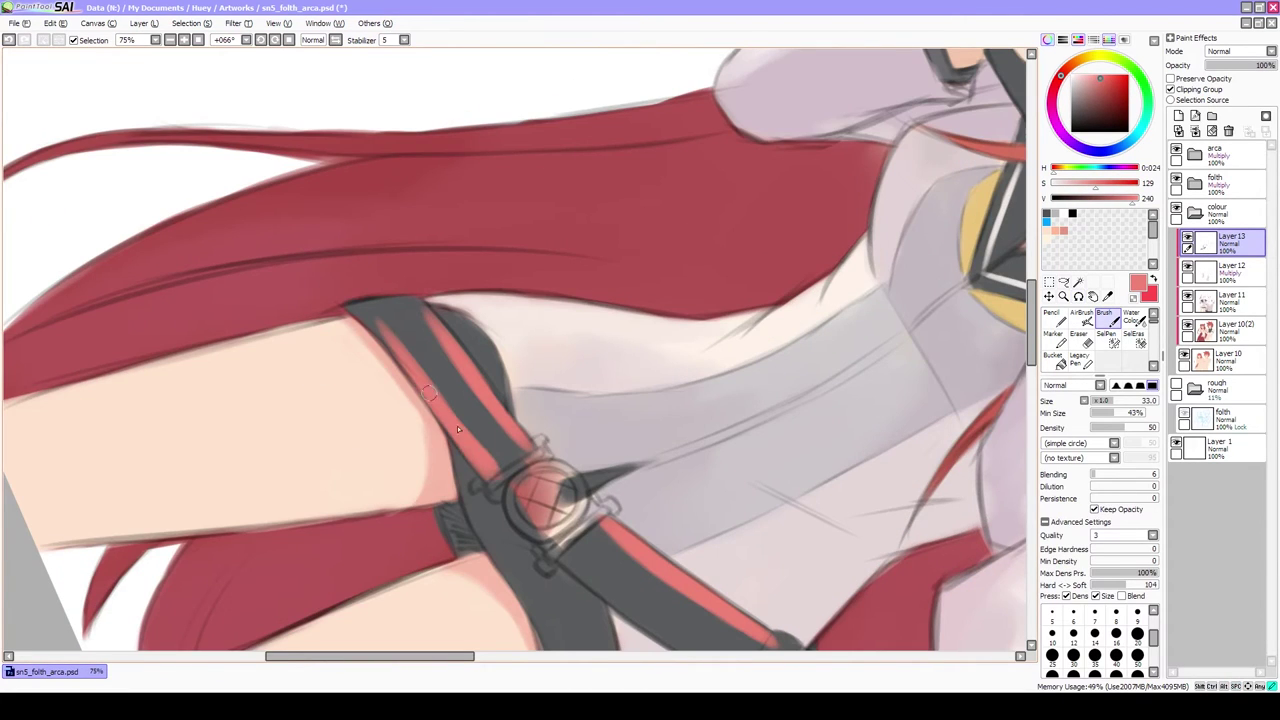
scroll(392, 424, "up", 1)
scroll(501, 400, "down", 5)
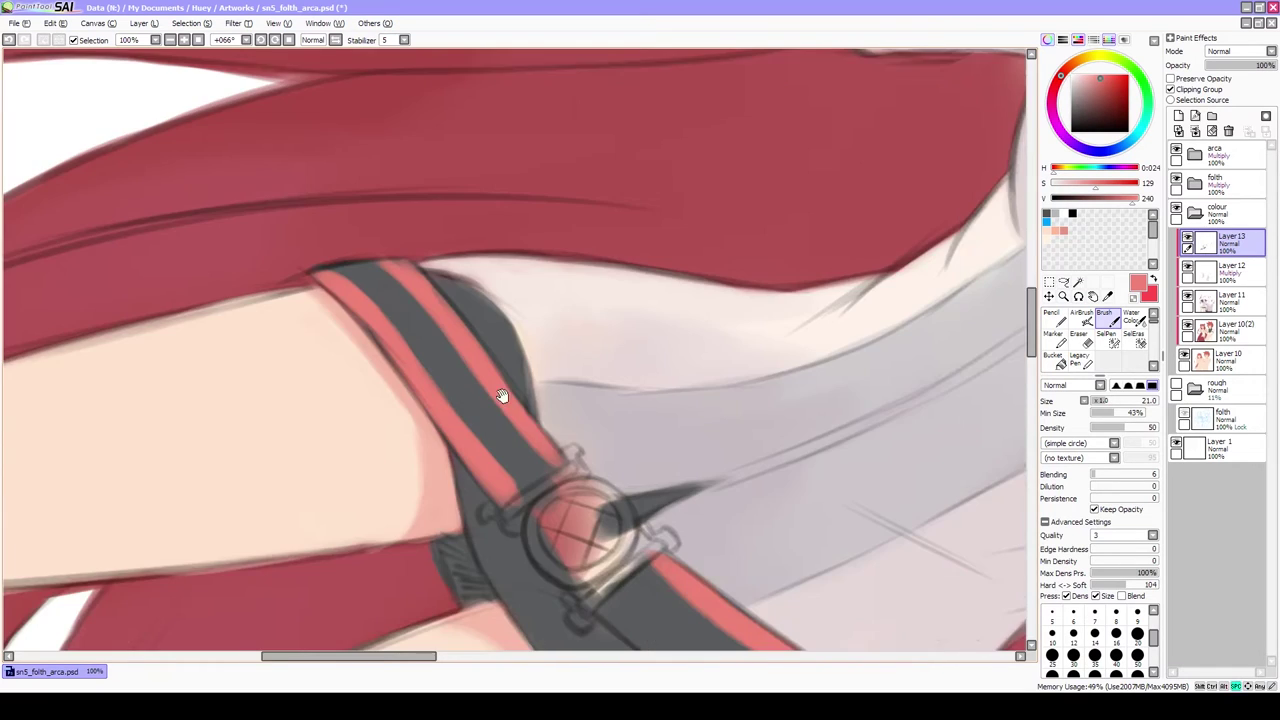
mouse_move(501, 400)
left_mouse_down()
mouse_move(430, 390)
mouse_move(486, 440)
left_mouse_up()
Add the second coral-red stripe along the lower edge of the belt's raised half, through to its end loop
scroll(423, 385, "up", 5)
key("bracketleft")
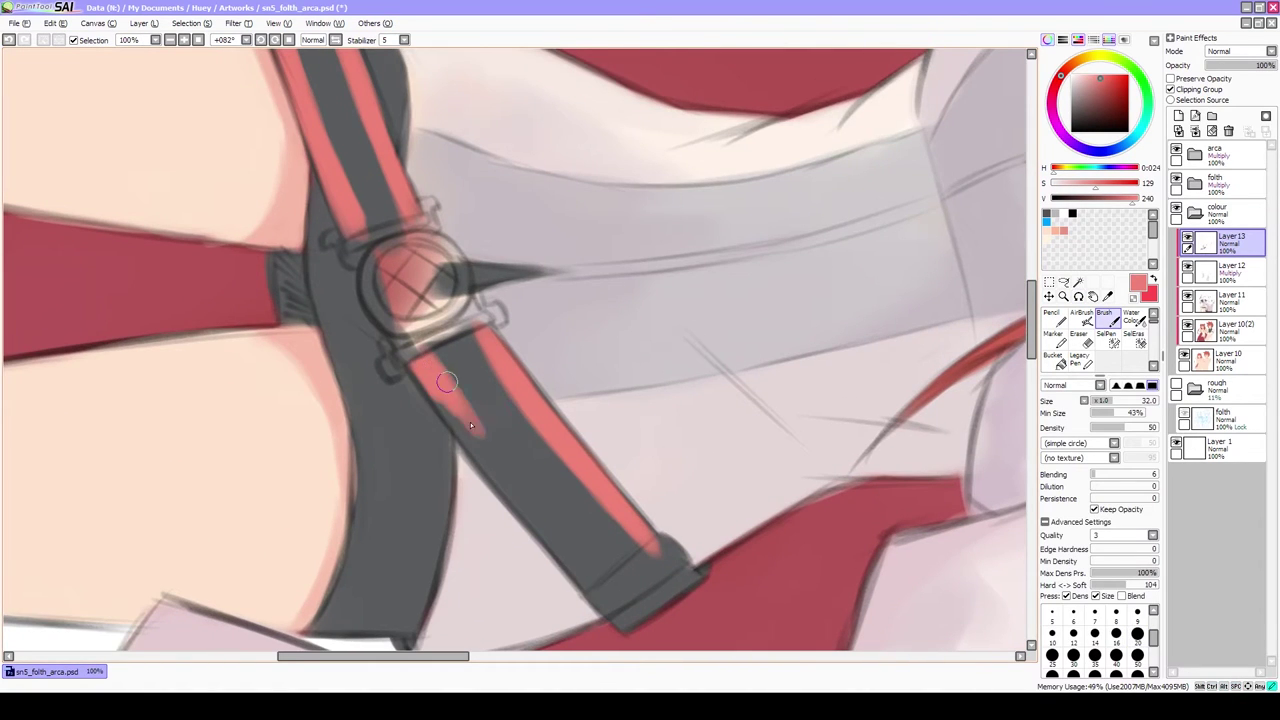
left_click_drag(414, 370, 544, 524)
mouse_move(544, 524)
left_mouse_down()
mouse_move(432, 366)
mouse_move(560, 522)
left_mouse_up()
left_click_drag(528, 474, 584, 536)
Clean up the dark centre band between the belt stripes and the end loop with sampled dark grey
left_click(548, 465, "alt")
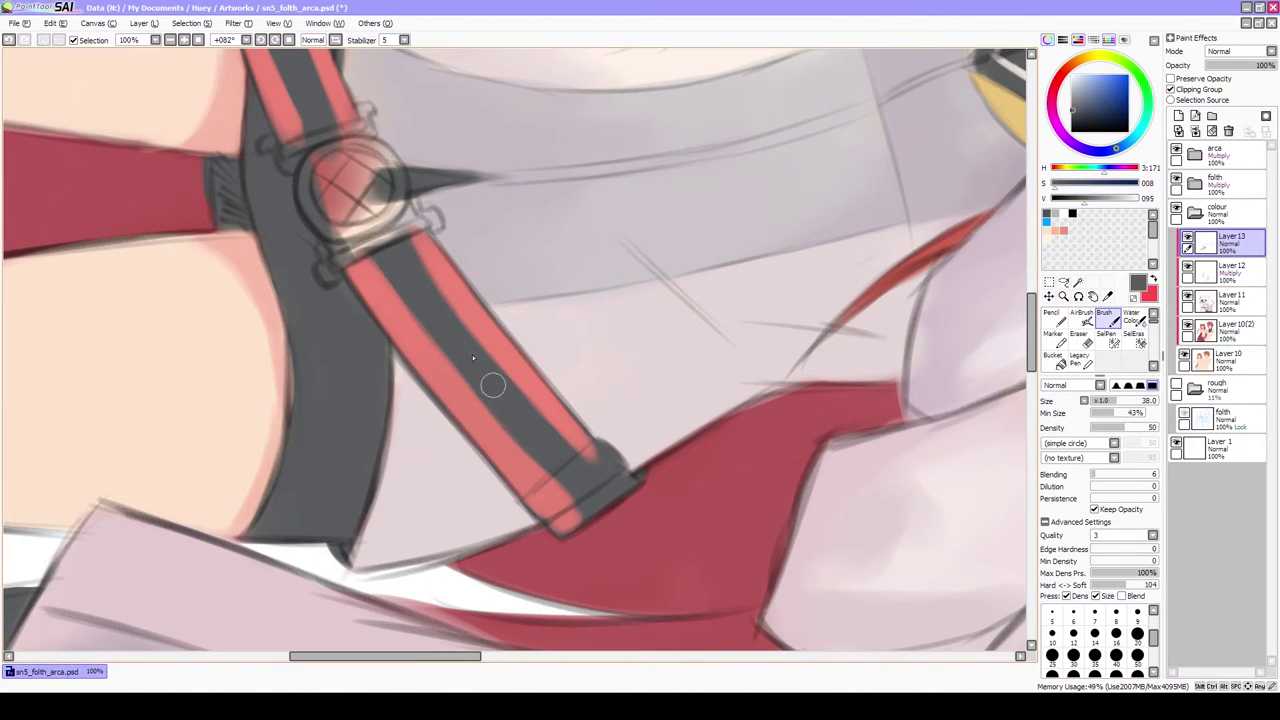
left_click(492, 384, "alt")
key("Delete")
left_click(662, 259, "alt")
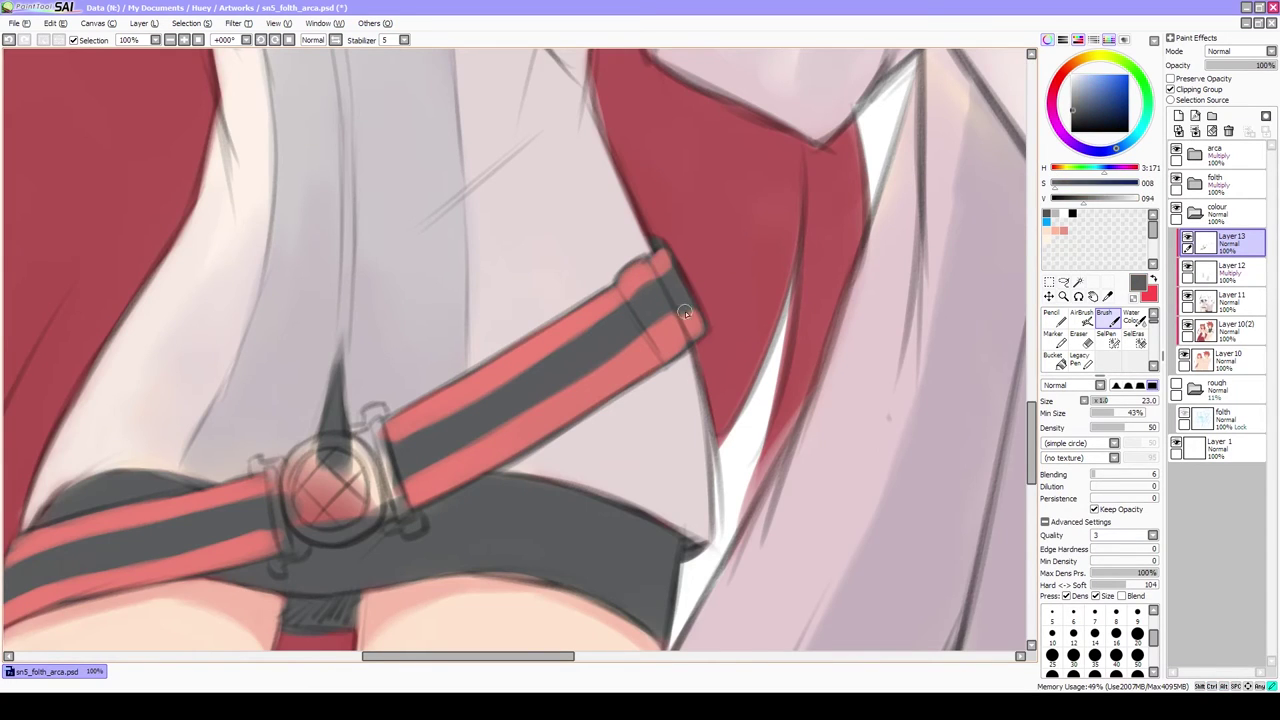
scroll(662, 259, "down", 5)
scroll(745, 462, "up", 6)
Paint the buckle's two side bars and round frame in pale pinkish grey
left_click_drag(745, 462, 690, 312)
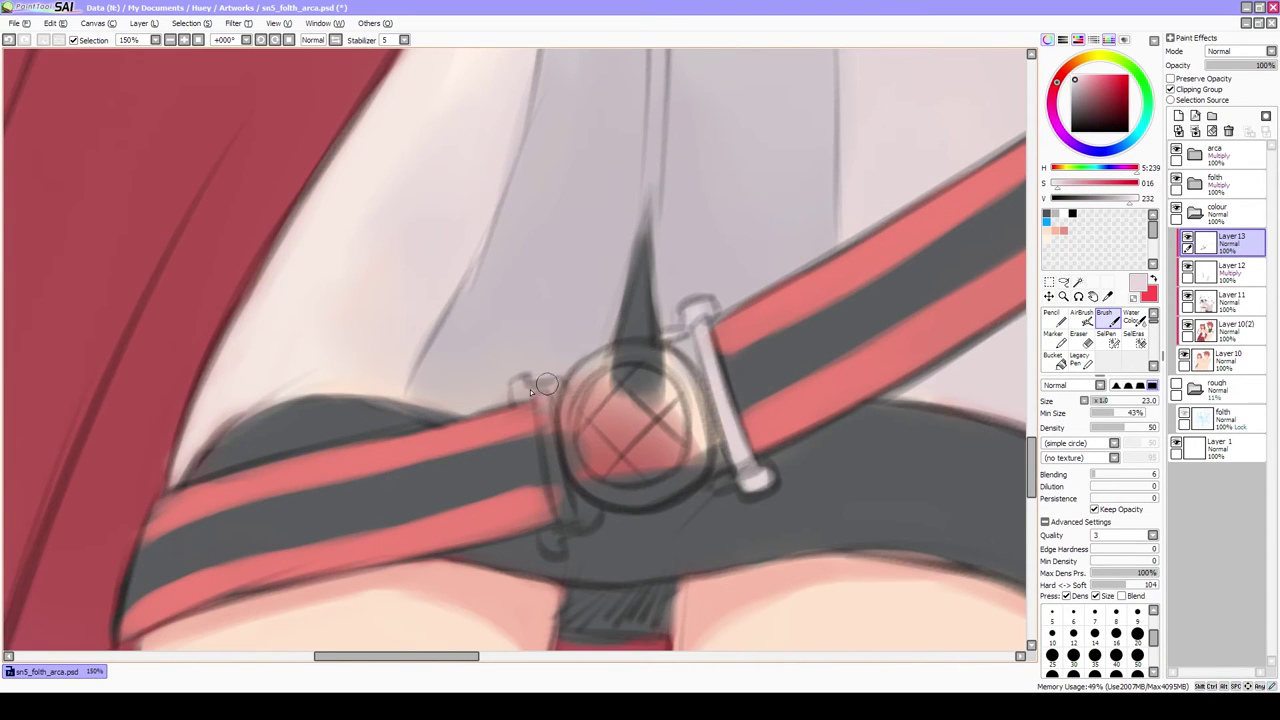
left_click_drag(522, 382, 566, 533)
scroll(555, 433, "down", 2)
left_click_drag(615, 378, 660, 350)
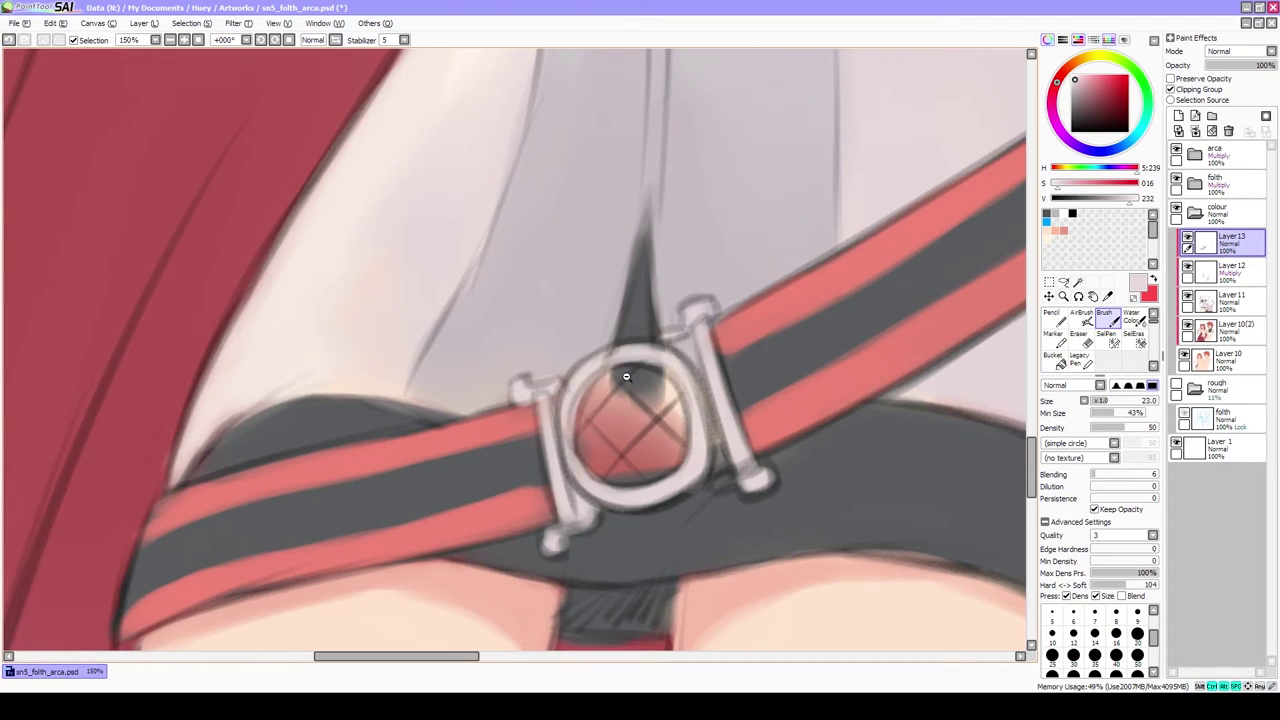
Fill the buckle's disc with pale lavender grey and paint a dark purple diamond at its centre
scroll(600, 410, "down", 3)
scroll(571, 456, "up", 3)
scroll(570, 456, "up", 3)
mouse_move(527, 457)
left_mouse_down()
mouse_move(543, 487)
mouse_move(525, 485)
mouse_move(519, 508)
left_mouse_up()
left_click(543, 413, "alt")
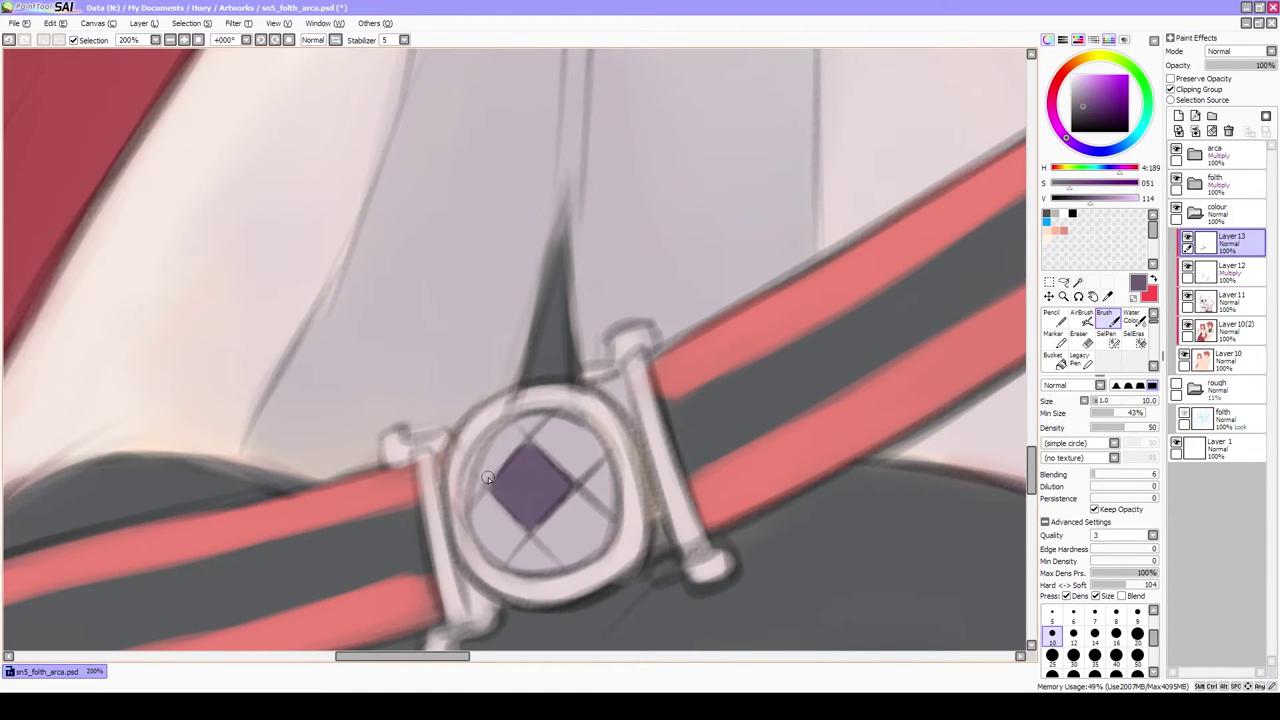
Paint one lower segment of the buckle's disc bright purple and the neighbouring one blue
left_click_drag(1097, 98, 1105, 87)
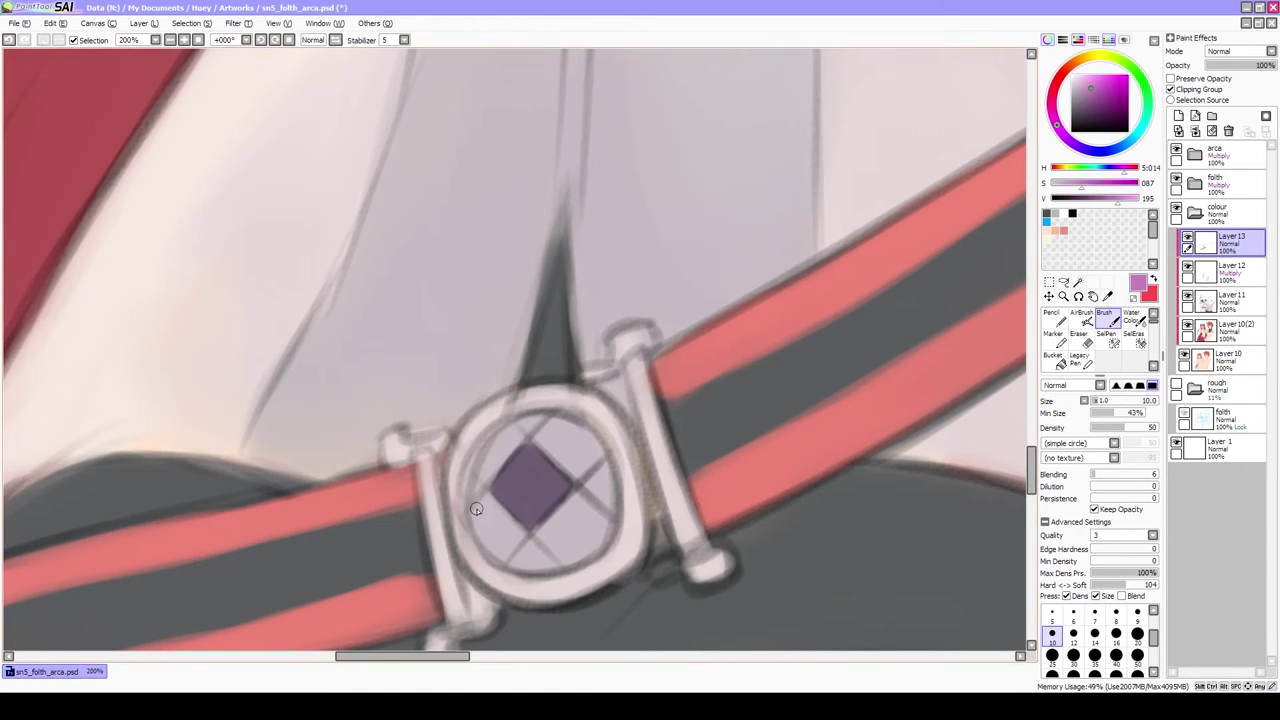
left_click_drag(484, 538, 495, 510)
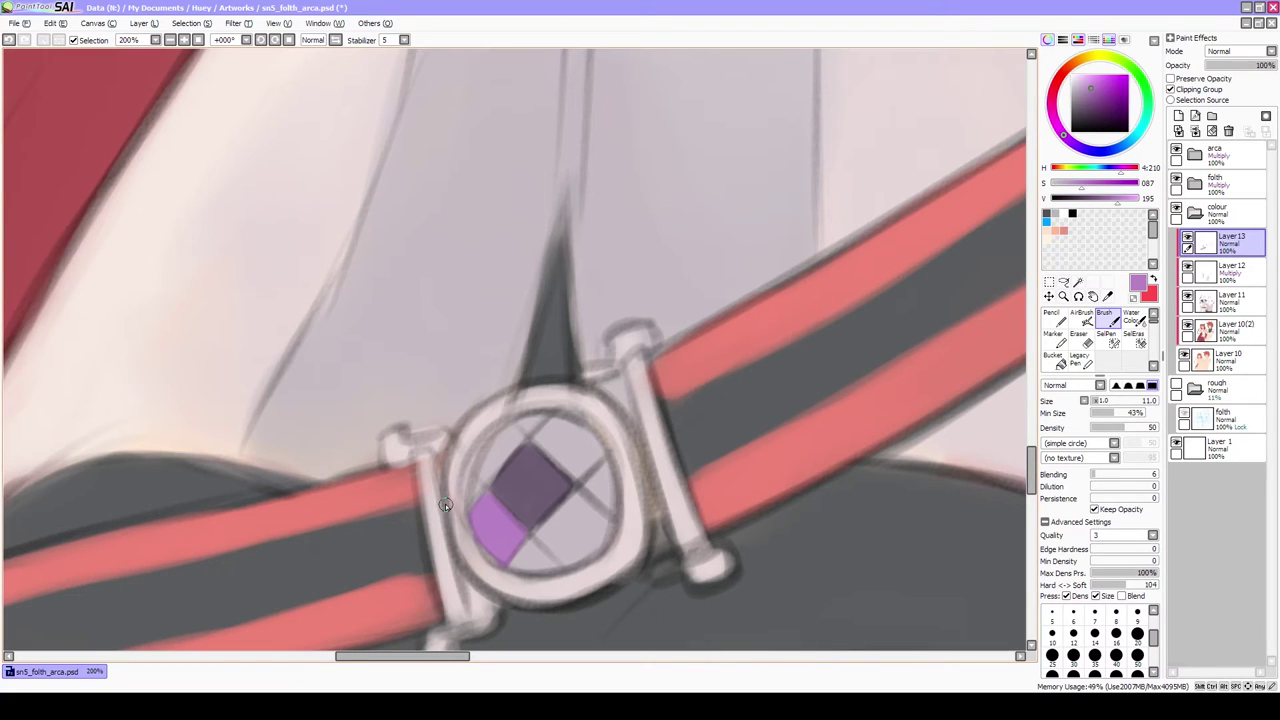
left_click(1118, 148)
left_click_drag(553, 541, 605, 520)
key("bracketright")
key("bracketright")
key("bracketright")
Paint the two upper segments of the buckle's disc green and sampled red
left_click(1147, 113)
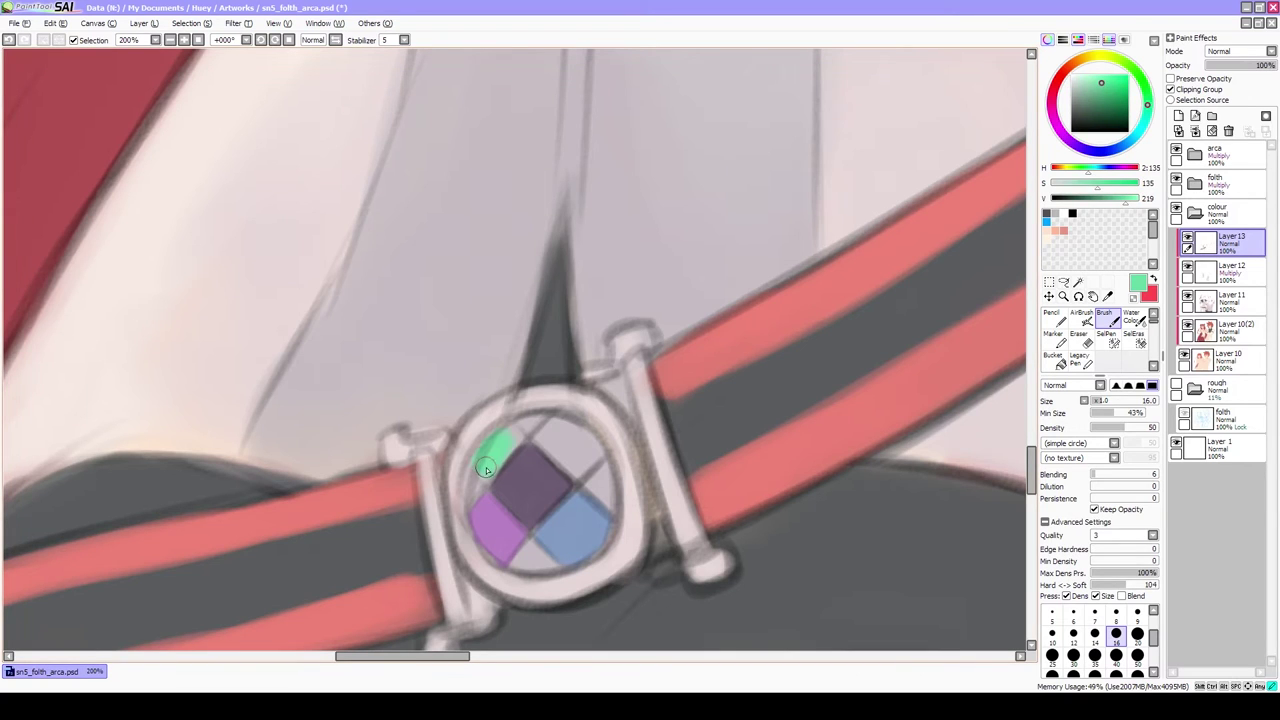
mouse_move(485, 470)
left_mouse_down()
mouse_move(509, 432)
mouse_move(509, 447)
mouse_move(508, 429)
mouse_move(590, 450)
left_mouse_up()
right_click(714, 356)
scroll(505, 486, "down", 2)
Fill the lower patch of the short-haired character's cravat knot nearest the hand with purple sampled from the buckle
right_click(498, 563)
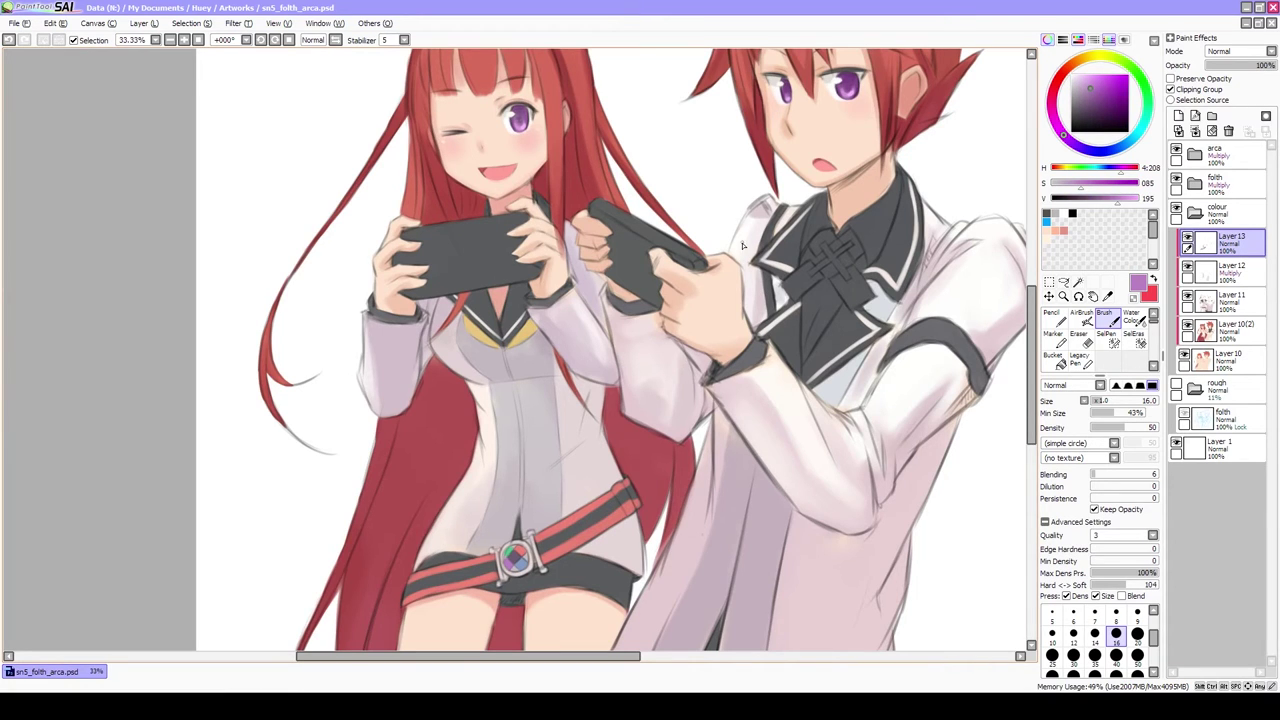
scroll(782, 254, "up", 2)
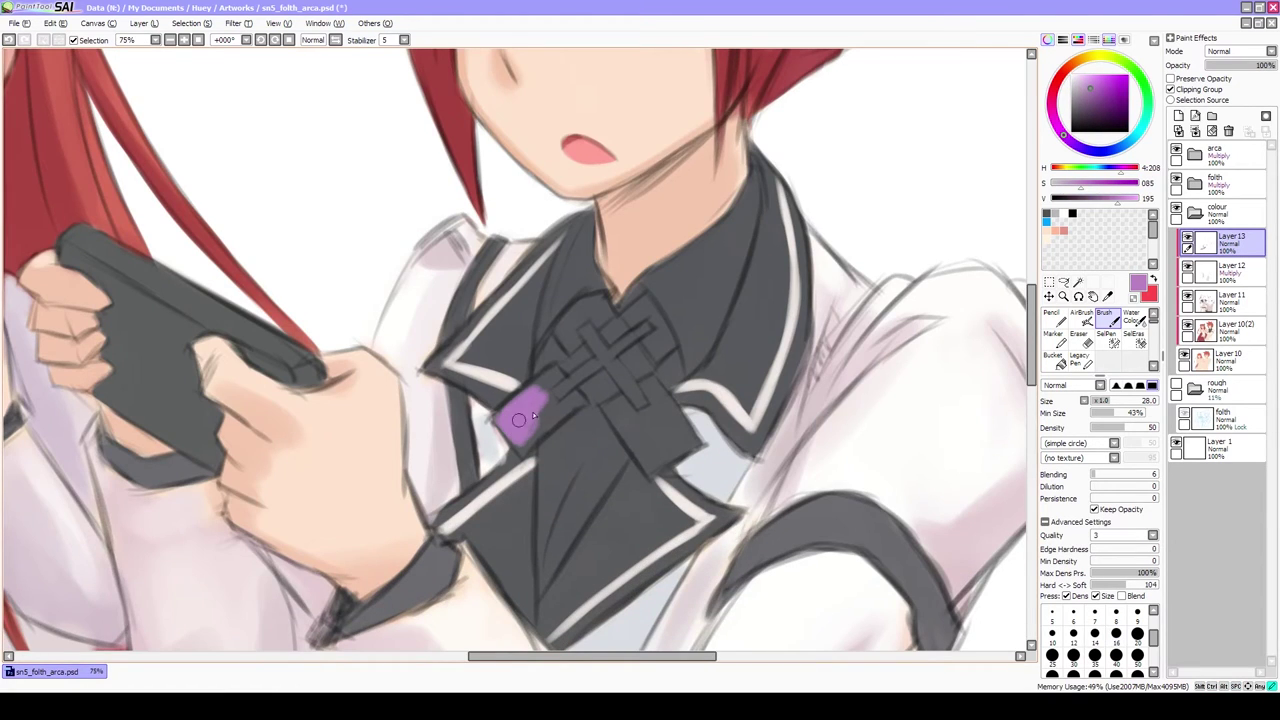
mouse_move(504, 460)
left_mouse_down()
mouse_move(505, 426)
mouse_move(545, 406)
mouse_move(526, 447)
mouse_move(575, 397)
left_mouse_up()
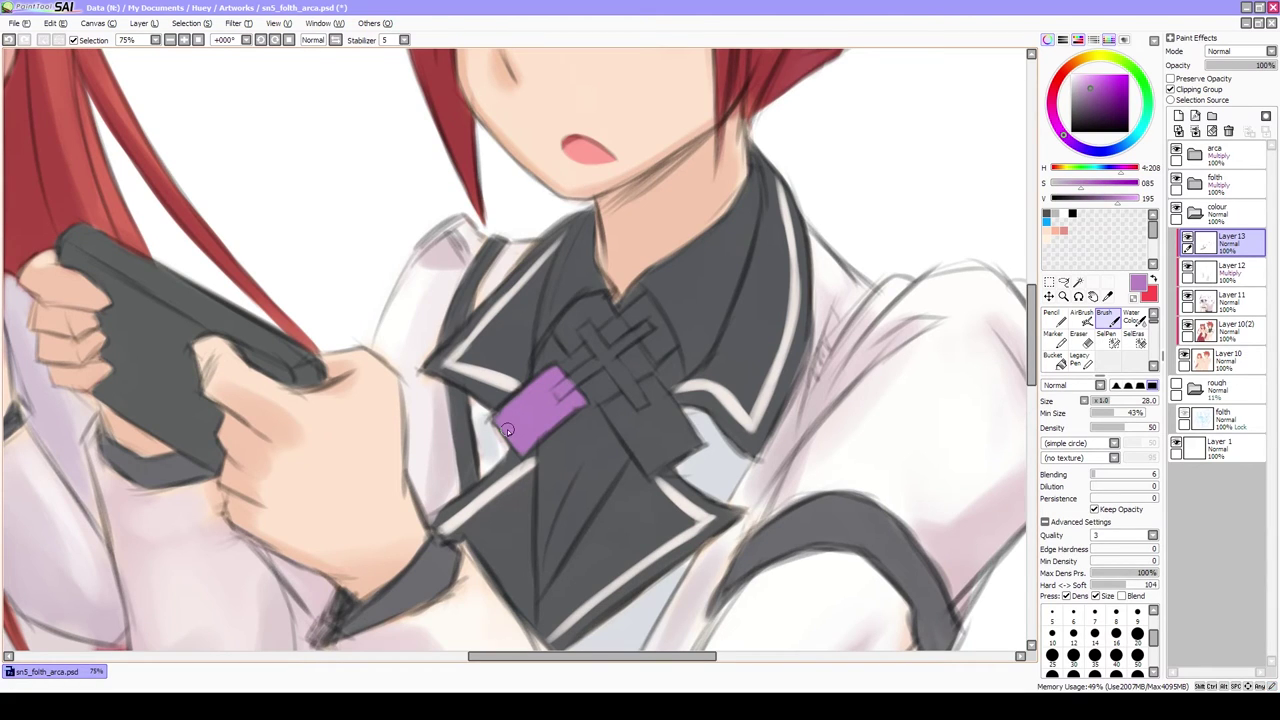
left_click_drag(568, 418, 503, 405)
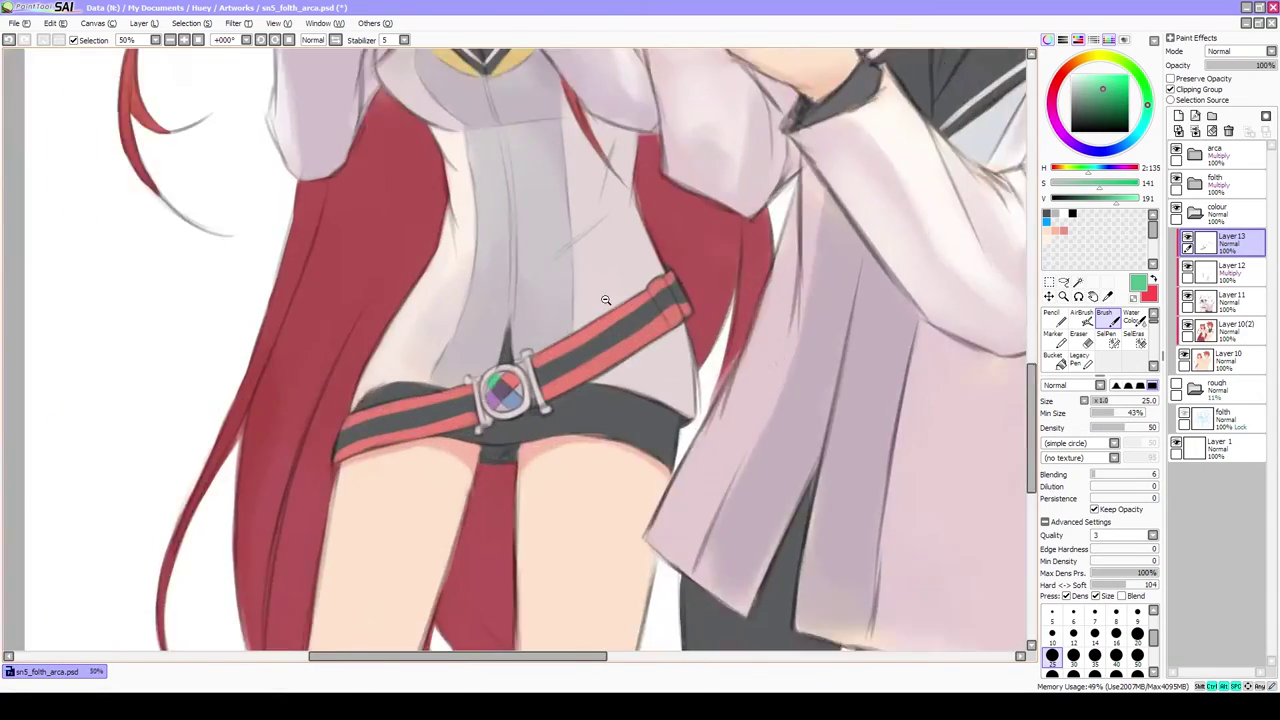
Fill the cravat knot's patch above the purple one with green, darkened from the buckle's colour
scroll(600, 380, "up", 2)
left_click_drag(805, 285, 740, 335)
scroll(635, 347, "down", 1)
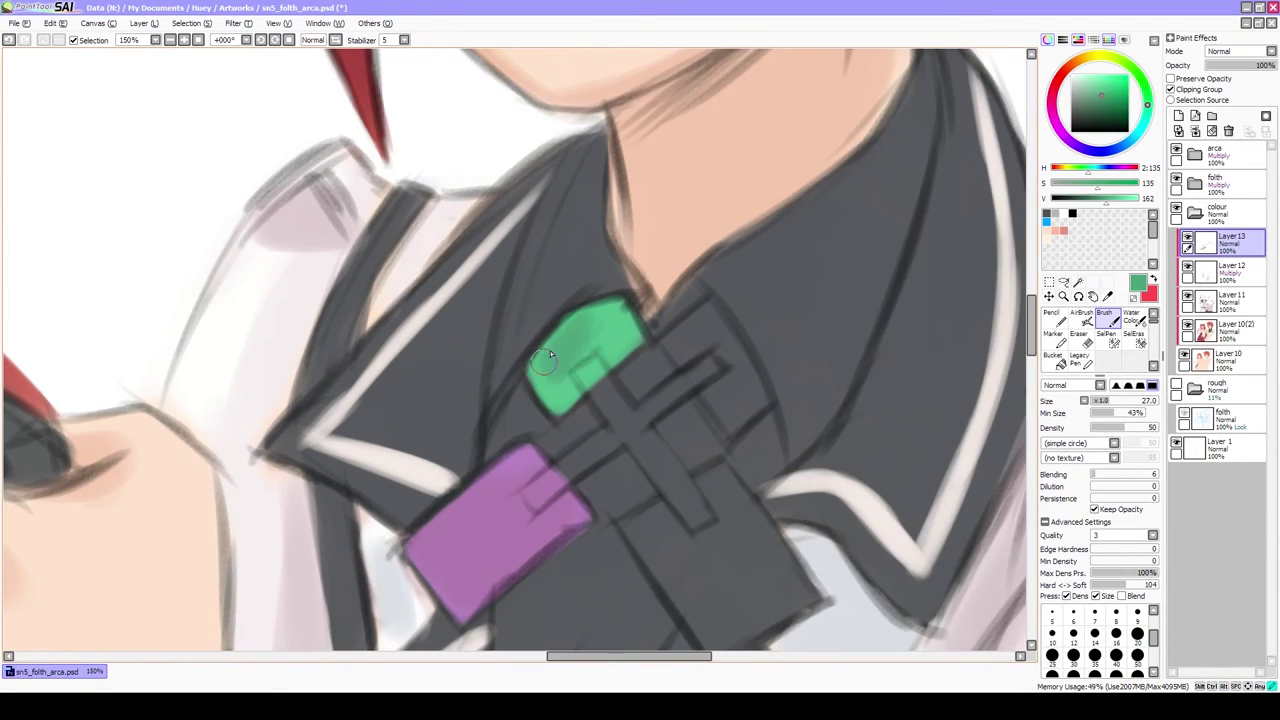
scroll(557, 404, "down", 2)
scroll(557, 404, "up", 1)
Paint the cravat knot's remaining upper patch red and lower patch blue, using sampled colours
left_click(385, 300, "alt")
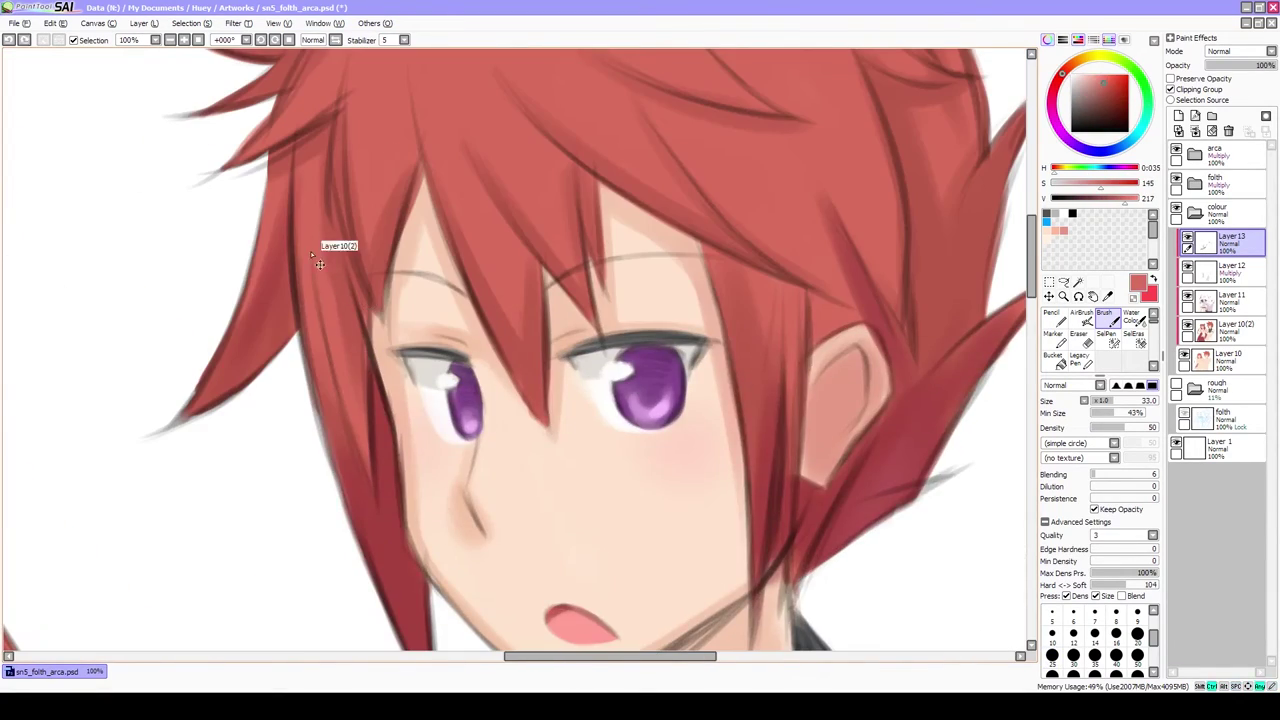
scroll(340, 250, "down", 3)
mouse_move(662, 350)
left_mouse_down()
mouse_move(620, 355)
mouse_move(690, 400)
mouse_move(703, 330)
mouse_move(703, 385)
left_mouse_up()
scroll(600, 380, "down", 2)
scroll(600, 380, "up", 1)
left_click(657, 429, "alt")
scroll(620, 360, "up", 1)
Paint a white diagonal cross over the cravat knot, joining the four coloured patches
left_click(561, 379, "alt")
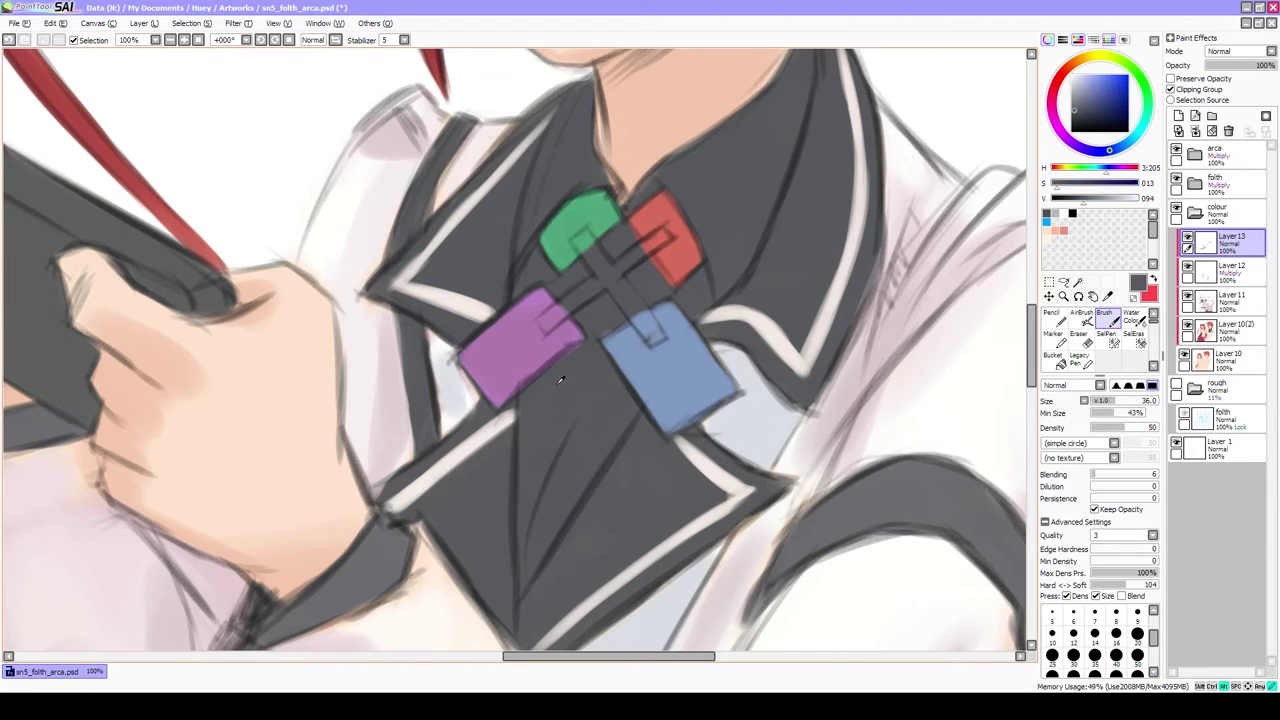
left_click(917, 177, "alt")
left_click_drag(560, 318, 640, 262)
scroll(640, 262, "up", 1)
left_click_drag(549, 331, 713, 199)
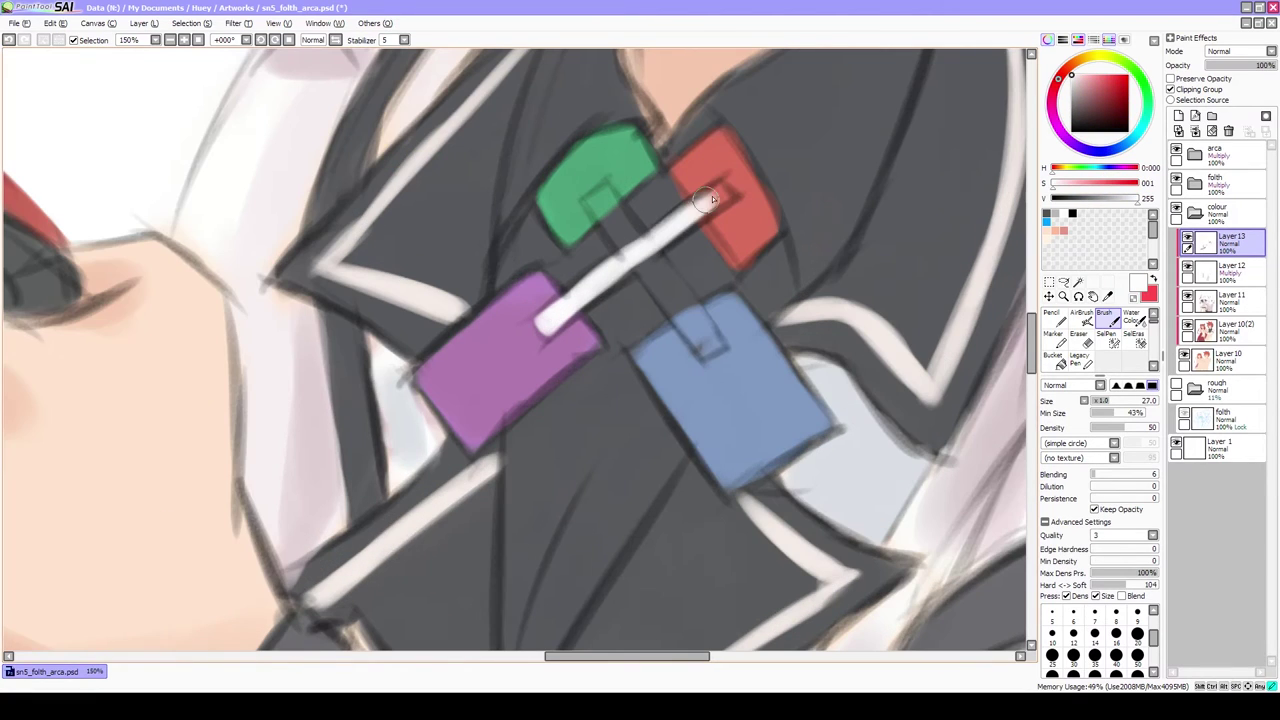
left_click_drag(598, 200, 715, 350)
key("ctrl+z")
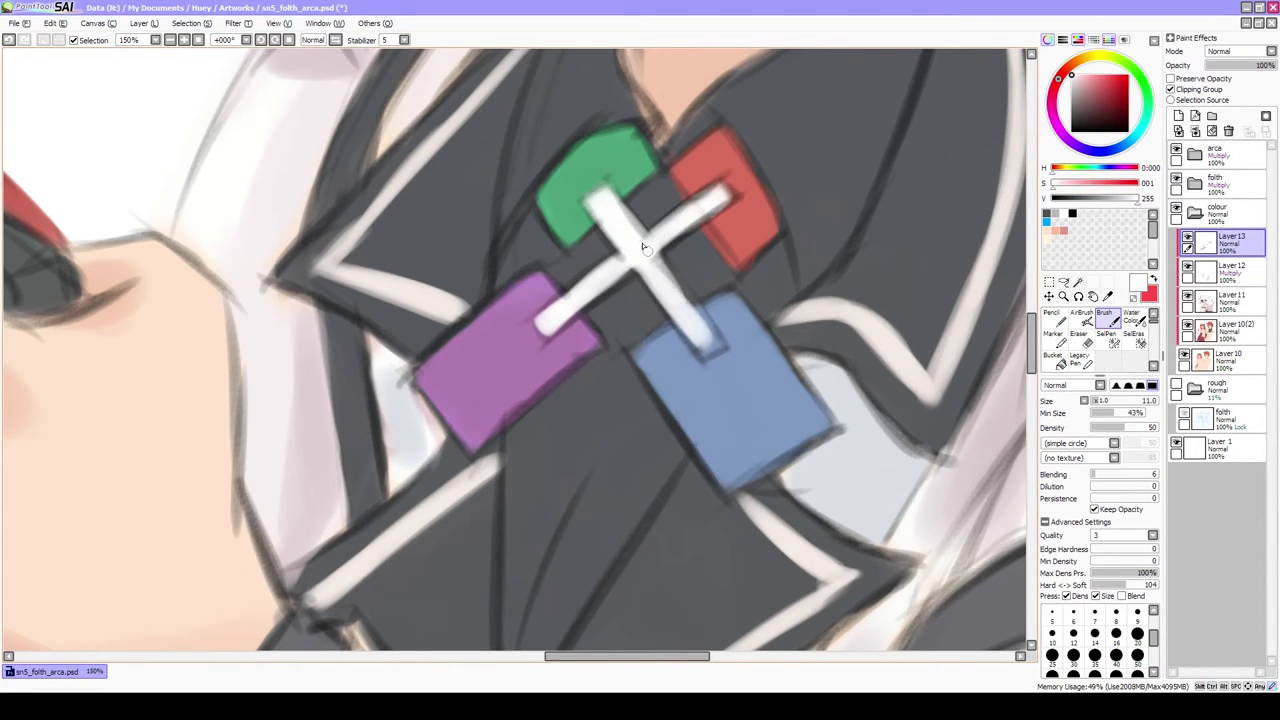
left_click_drag(640, 245, 697, 320)
scroll(686, 307, "down", 5)
scroll(640, 330, "up", 4)
Shade the edges of the cravat's coloured patches with darker tones based on their sampled colours
left_click(600, 310, "alt")
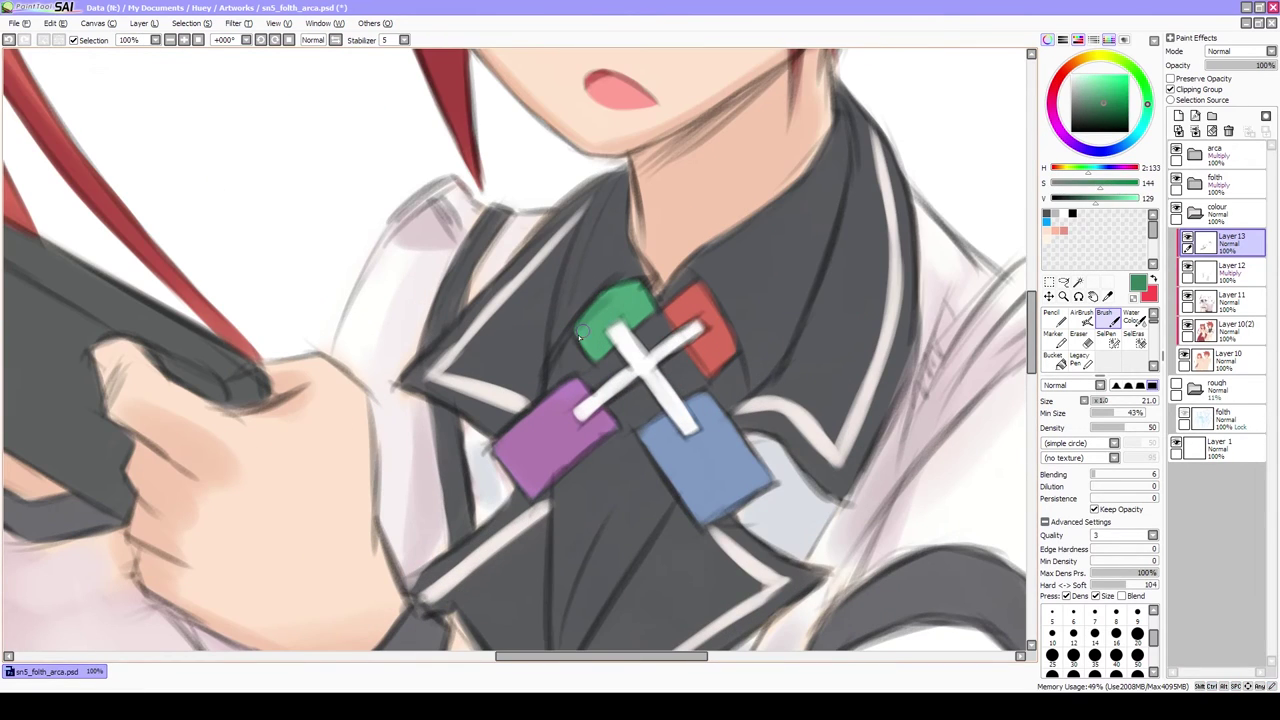
left_click(702, 298, "alt")
scroll(696, 304, "down", 3)
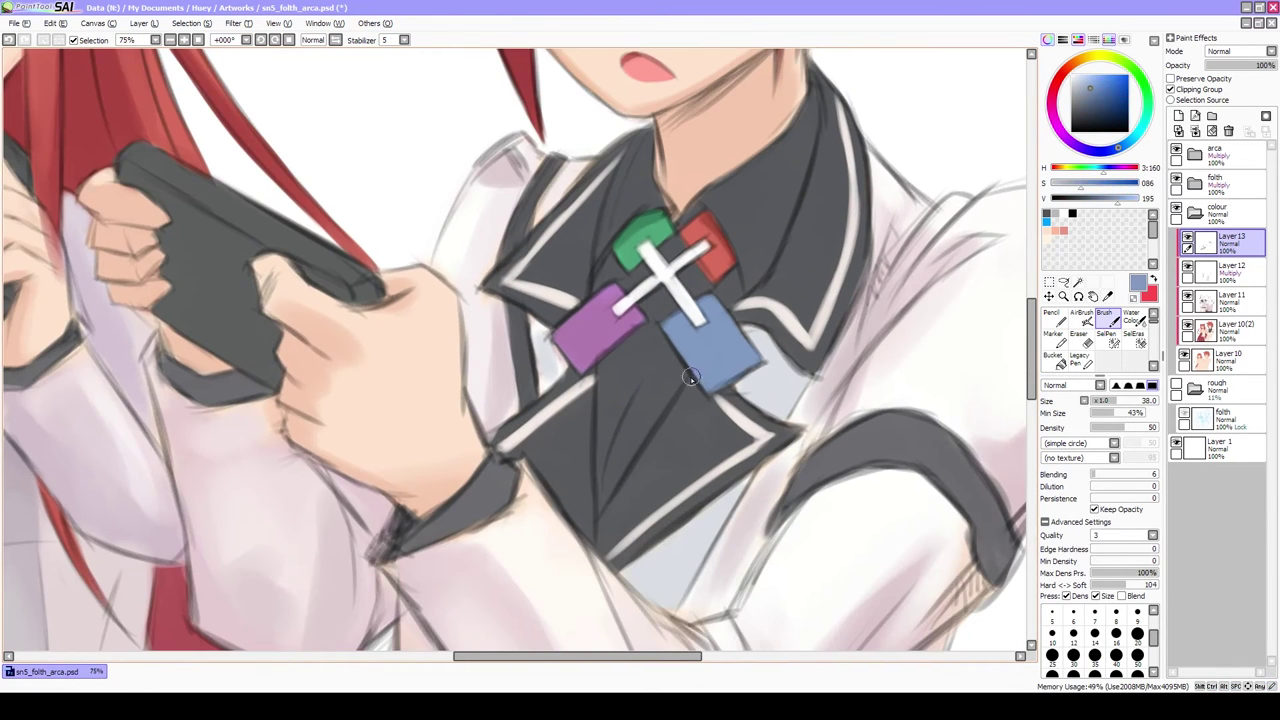
Shade the dark collar around the neck opening and the coloured patches with a deeper grey
left_click(650, 290, "alt")
scroll(618, 220, "up", 4)
scroll(618, 220, "down", 3)
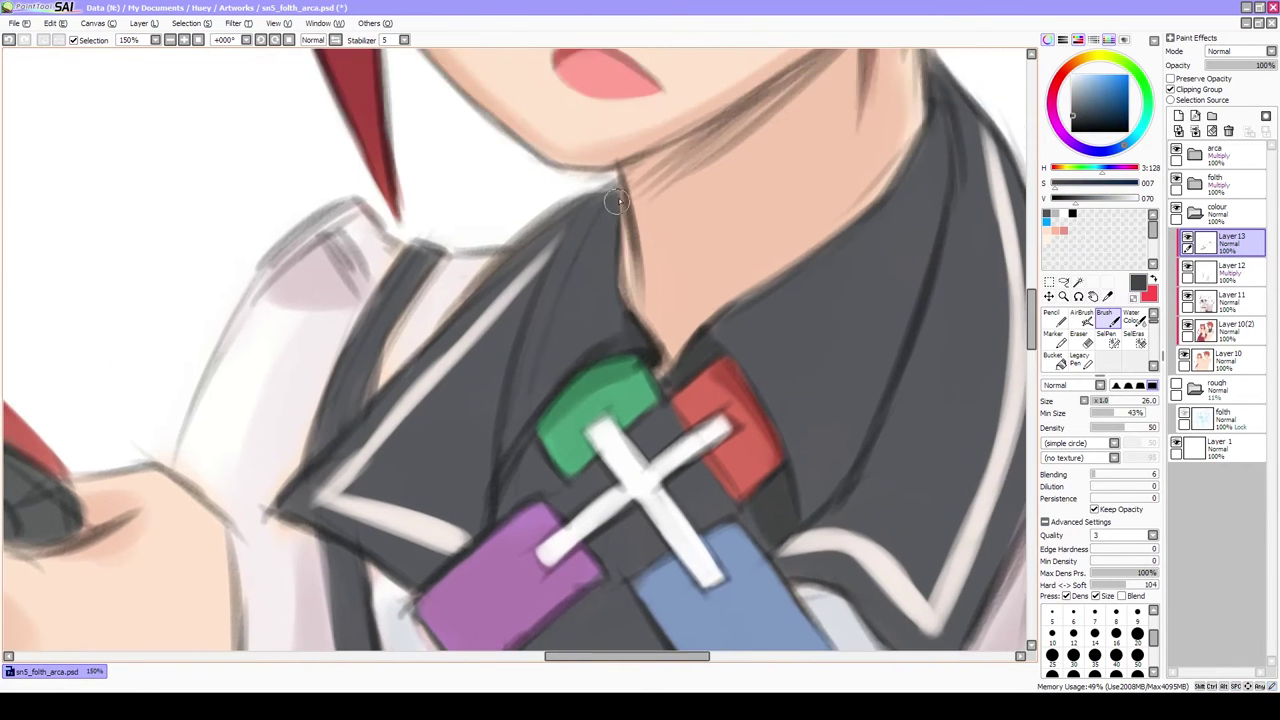
scroll(567, 340, "up", 3)
key("bracketleft")
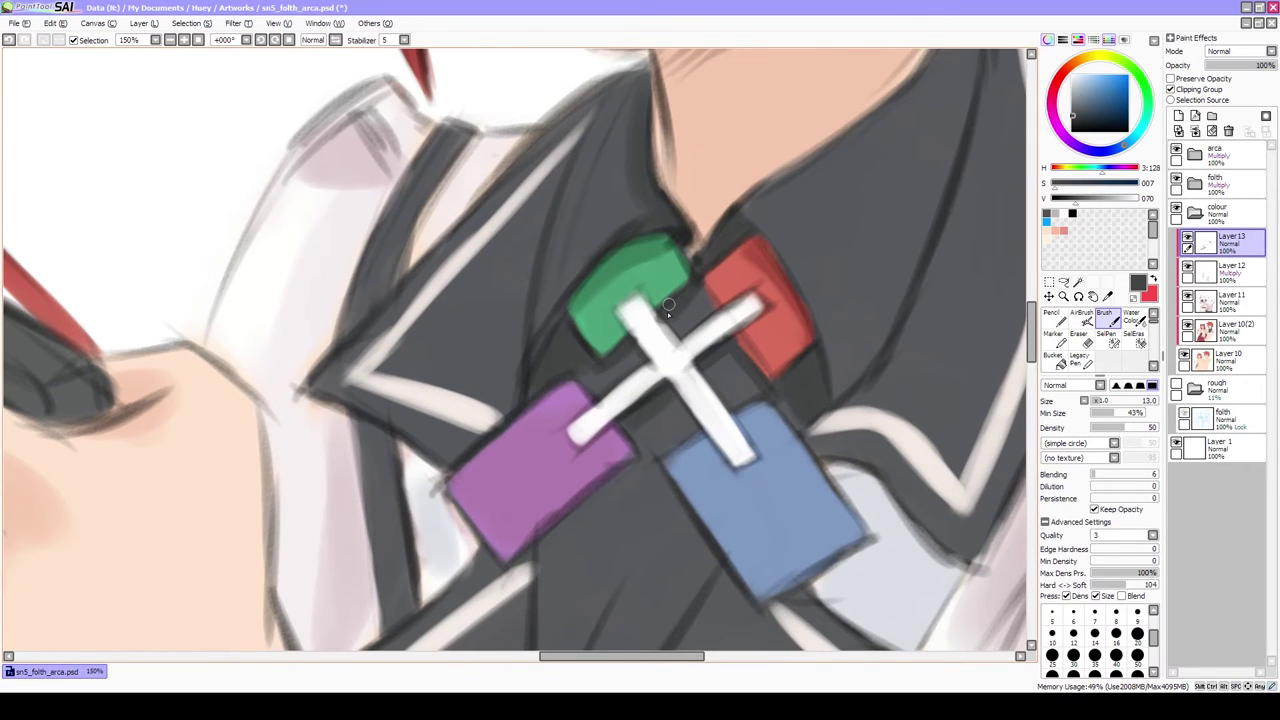
Shade the folds of the hanging cravat cloth below the coloured patches with the deeper grey
scroll(667, 311, "down", 2)
key("bracketright")
left_click_drag(587, 474, 604, 358)
left_click_drag(675, 295, 600, 445)
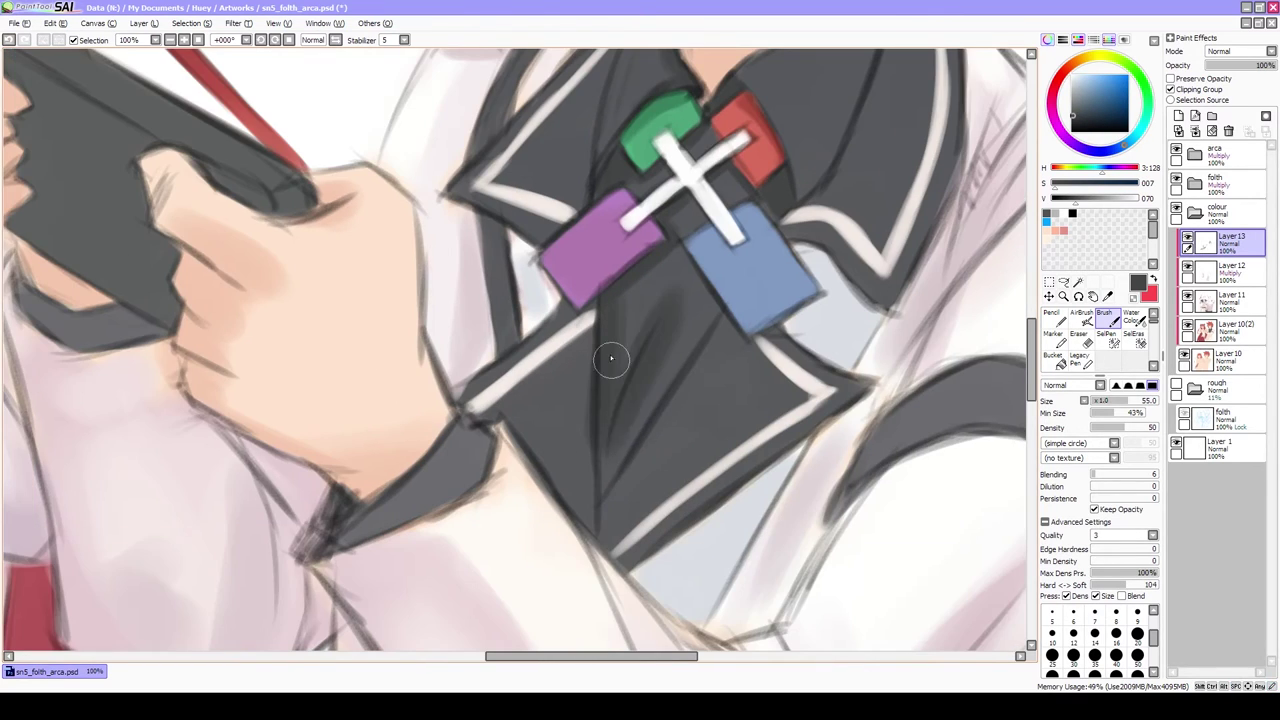
left_click_drag(600, 315, 690, 475)
key("bracketleft")
left_click_drag(732, 352, 750, 335)
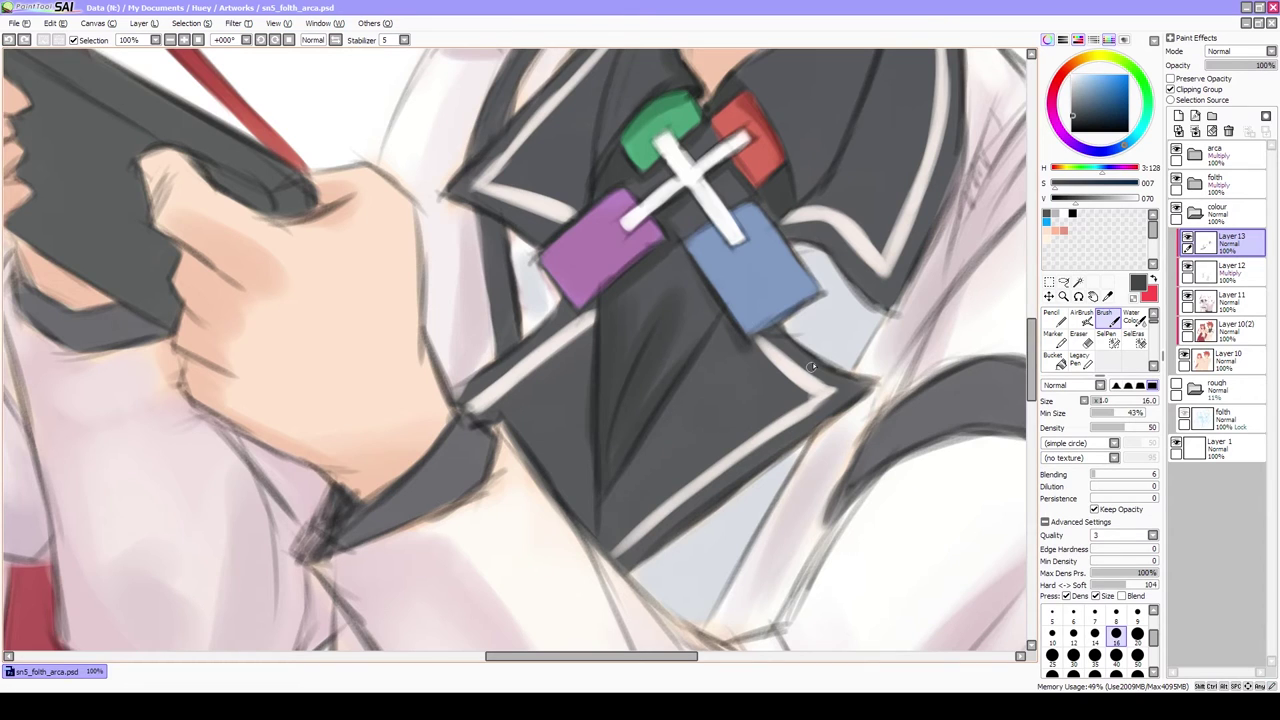
Even out the shirt area beside the purple patch with sampled pale blue-grey
left_click(836, 303, "alt")
key("bracketright")
left_click_drag(534, 256, 560, 300)
Retouch the long-haired character's face and fringe with sampled skin and red hair tones
scroll(480, 270, "down", 3)
left_click(427, 292, "alt")
scroll(427, 292, "down", 2)
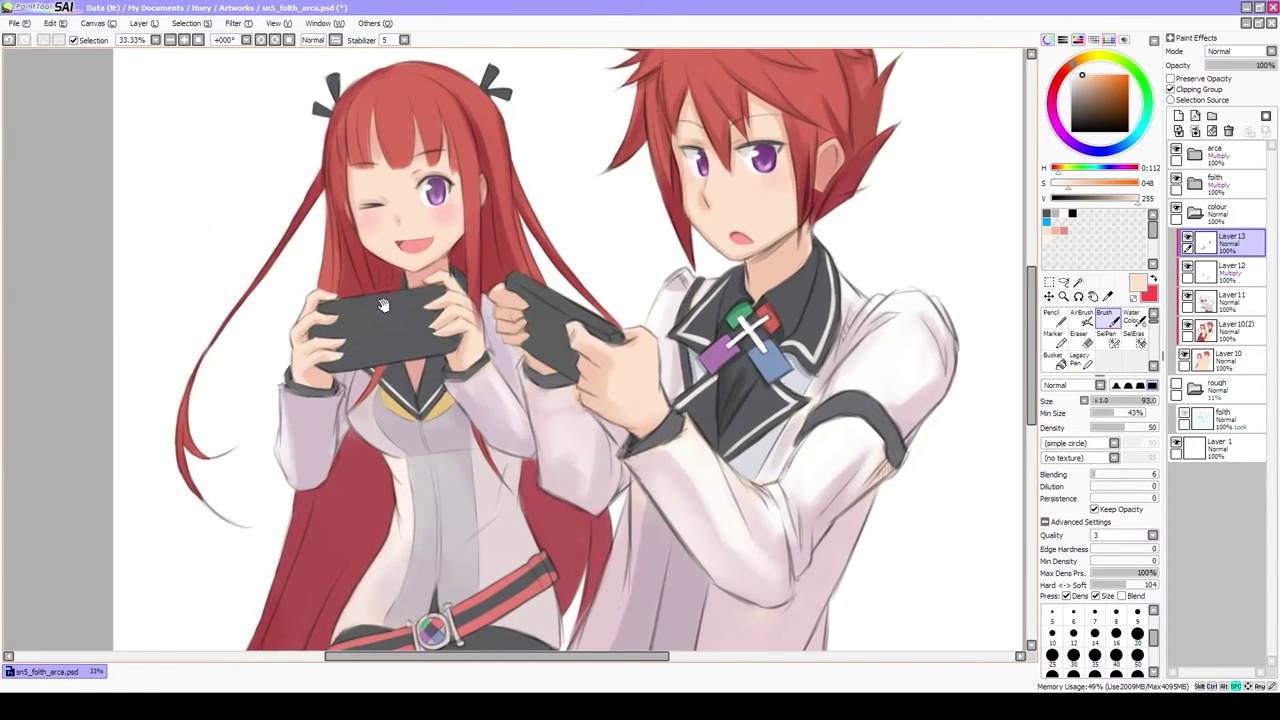
scroll(441, 187, "up", 3)
left_click(416, 168, "alt")
key("bracketright")
left_click(396, 242, "alt")
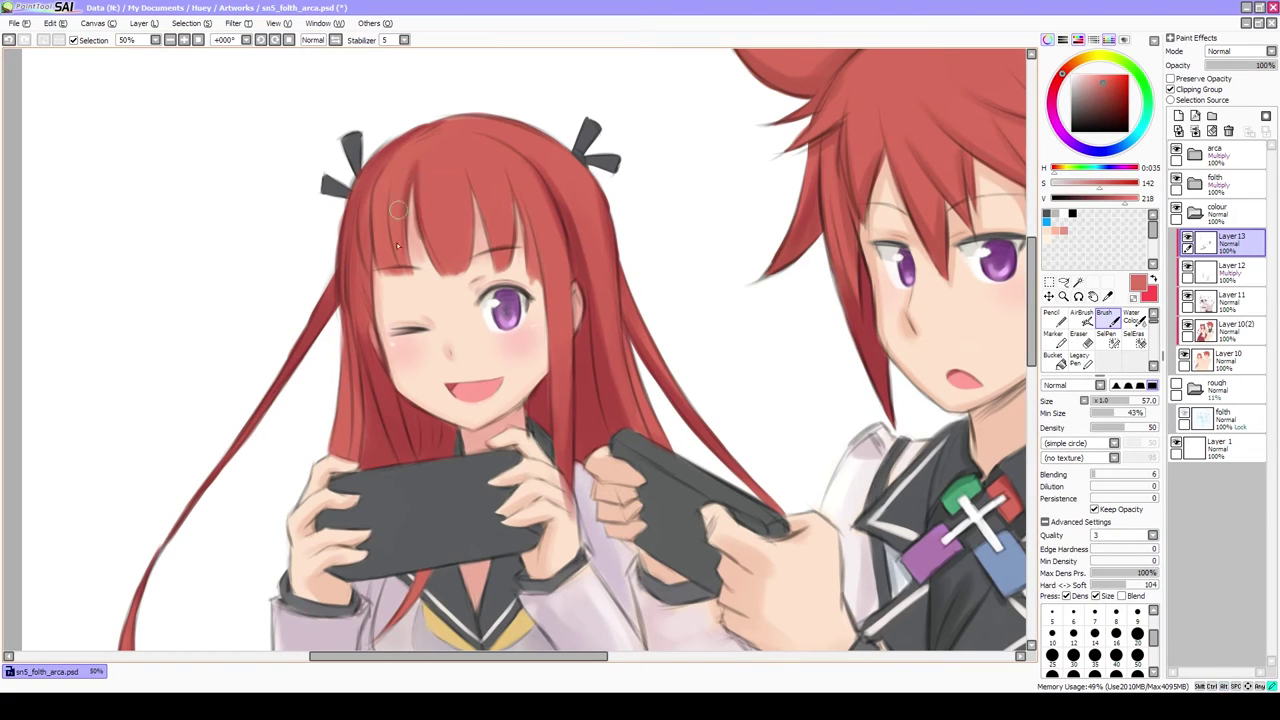
Paint thin pale highlight strands across the girl's bangs on Layer 13 with the skin tone sampled from her face
scroll(528, 240, "up", 2)
left_click(531, 265, "alt")
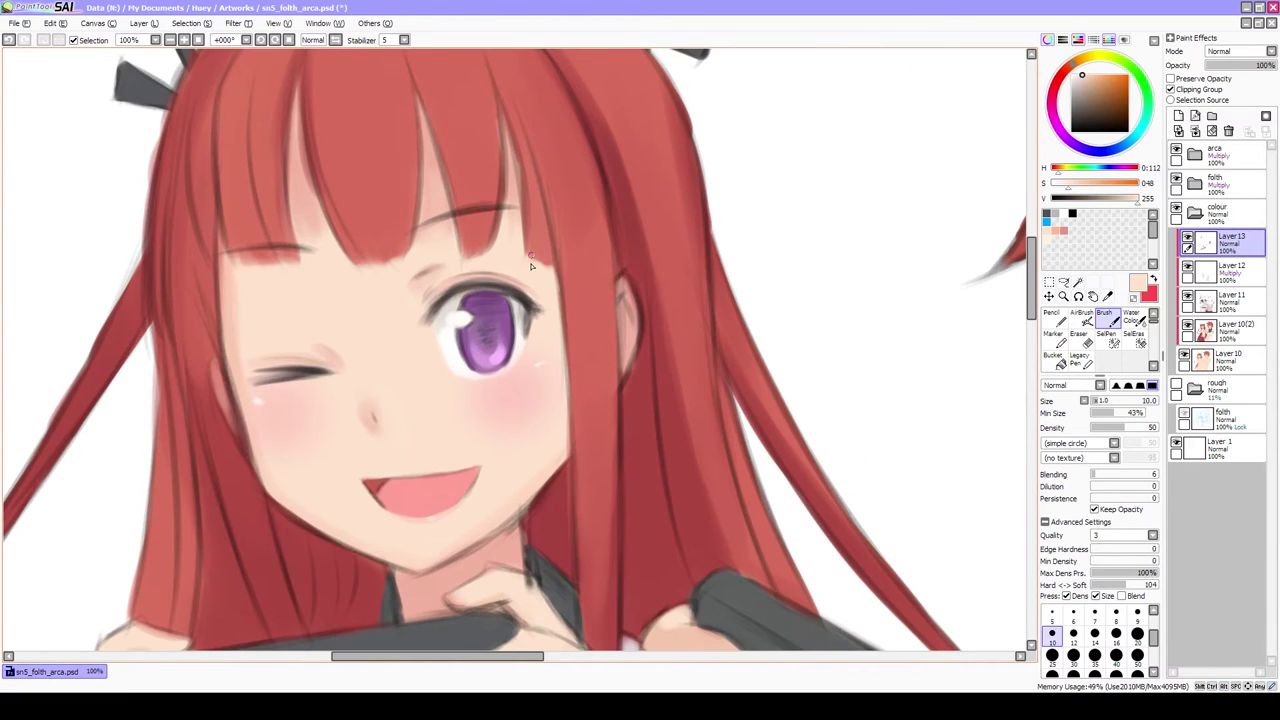
key("bracketright")
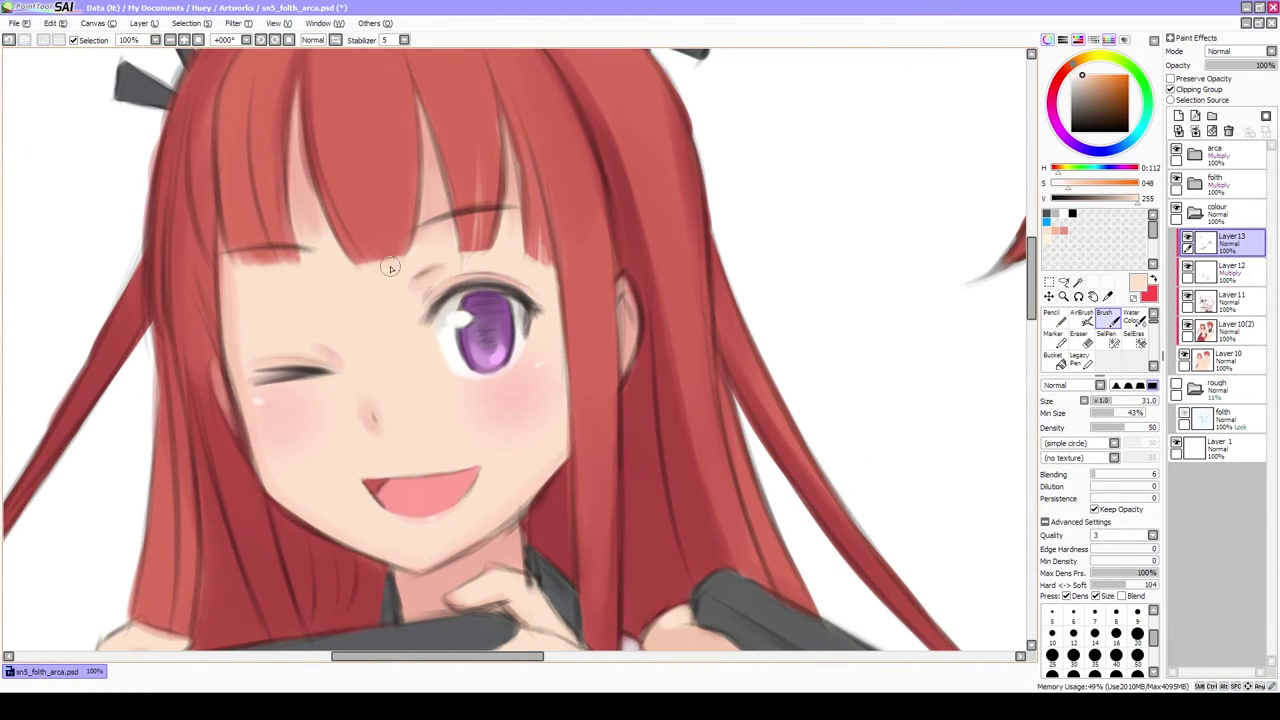
key("bracketleft")
key("bracketleft")
scroll(393, 210, "down", 2)
scroll(400, 250, "up", 2)
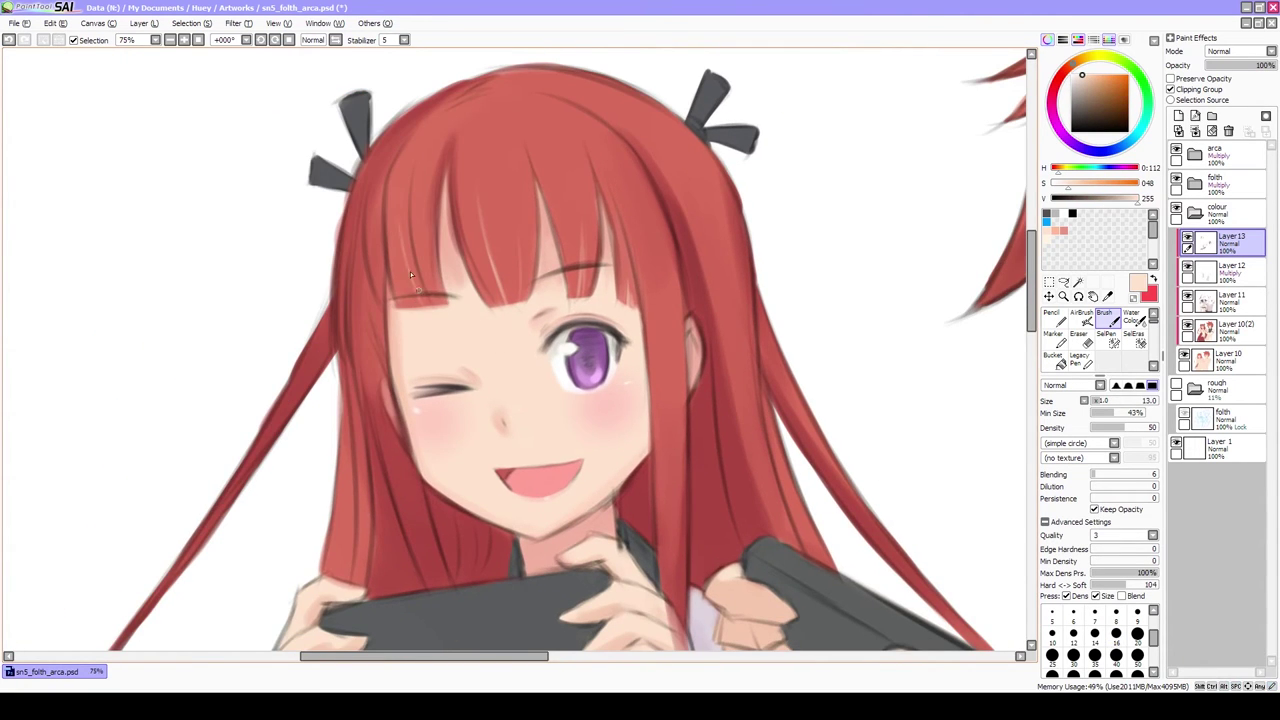
scroll(410, 274, "down", 2)
scroll(569, 276, "up", 2)
Paint a large pale pink shine spot on the crown of the girl's hair beside the ribbon using a larger brush
key("bracketright")
key("bracketright")
key("bracketright")
key("bracketright")
left_click(569, 276, "alt")
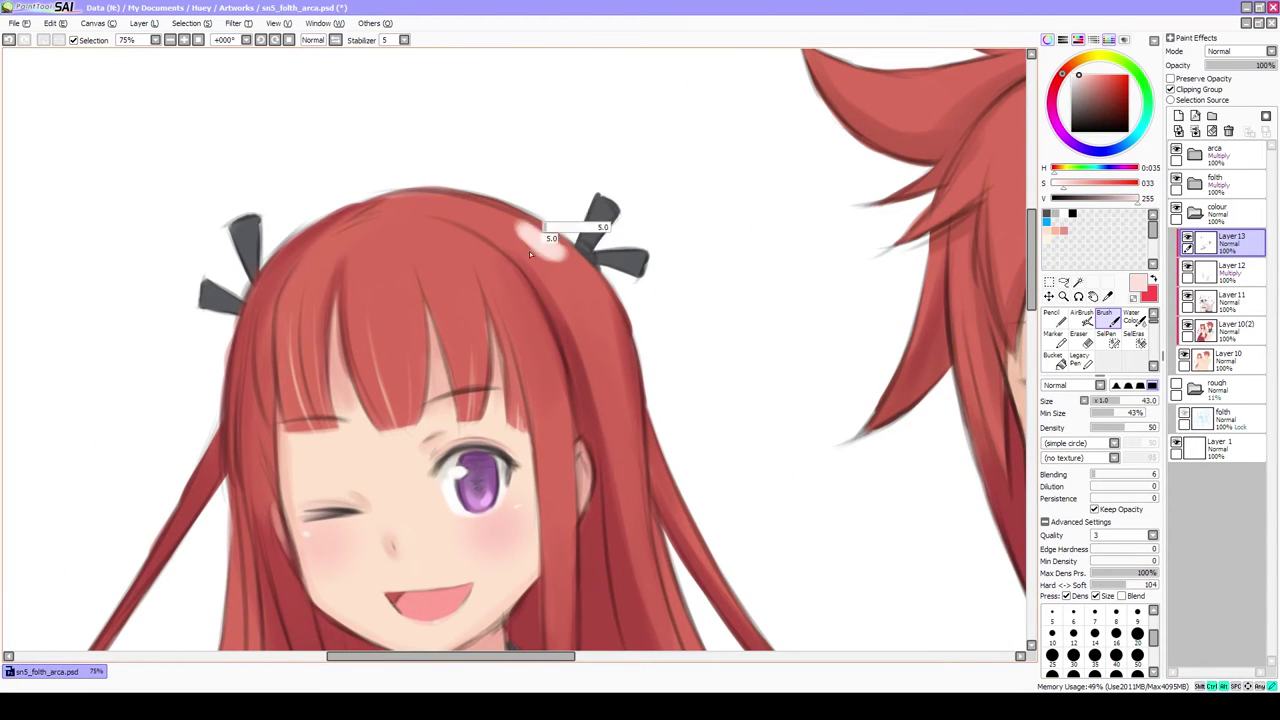
scroll(520, 239, "down", 2)
mouse_move(527, 236)
left_mouse_down()
mouse_move(545, 245)
mouse_move(487, 241)
left_mouse_up()
scroll(520, 239, "up", 2)
Add more fine light strands to the girl's bangs with a size 15 brush and sample a pale pink highlight tone
key("bracketleft")
key("bracketleft")
key("bracketleft")
key("bracketleft")
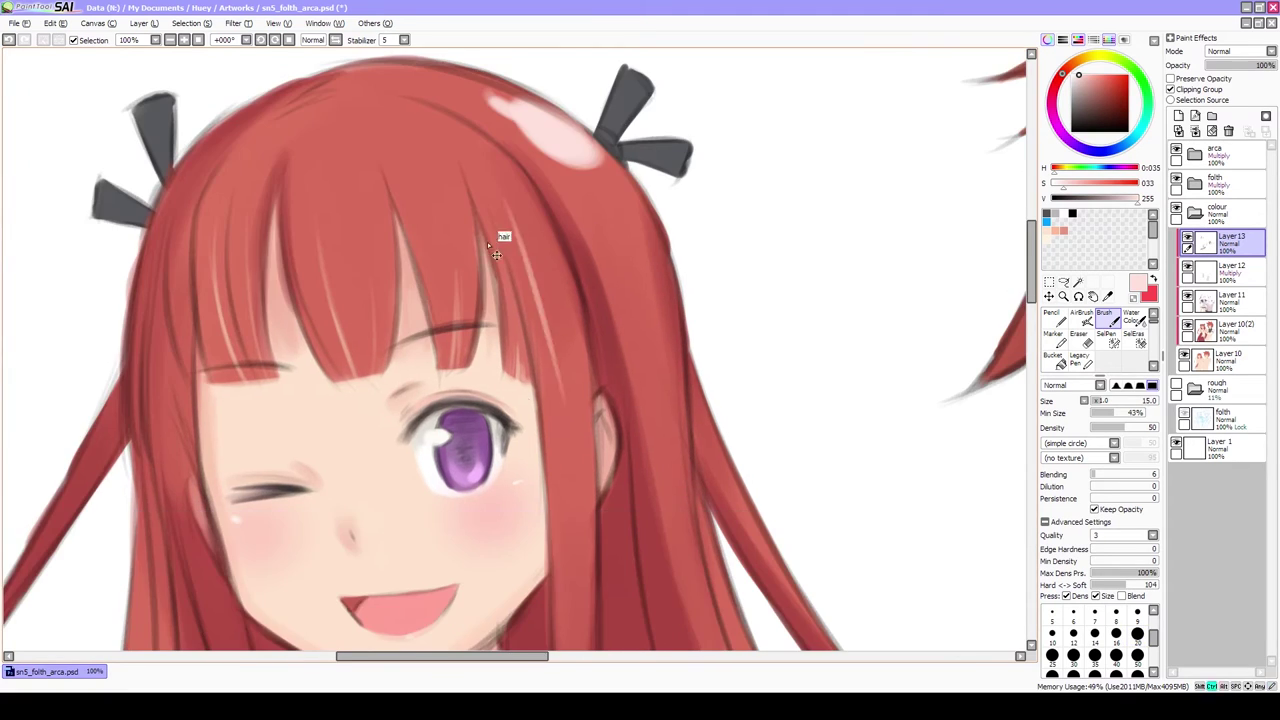
scroll(487, 241, "down", 1)
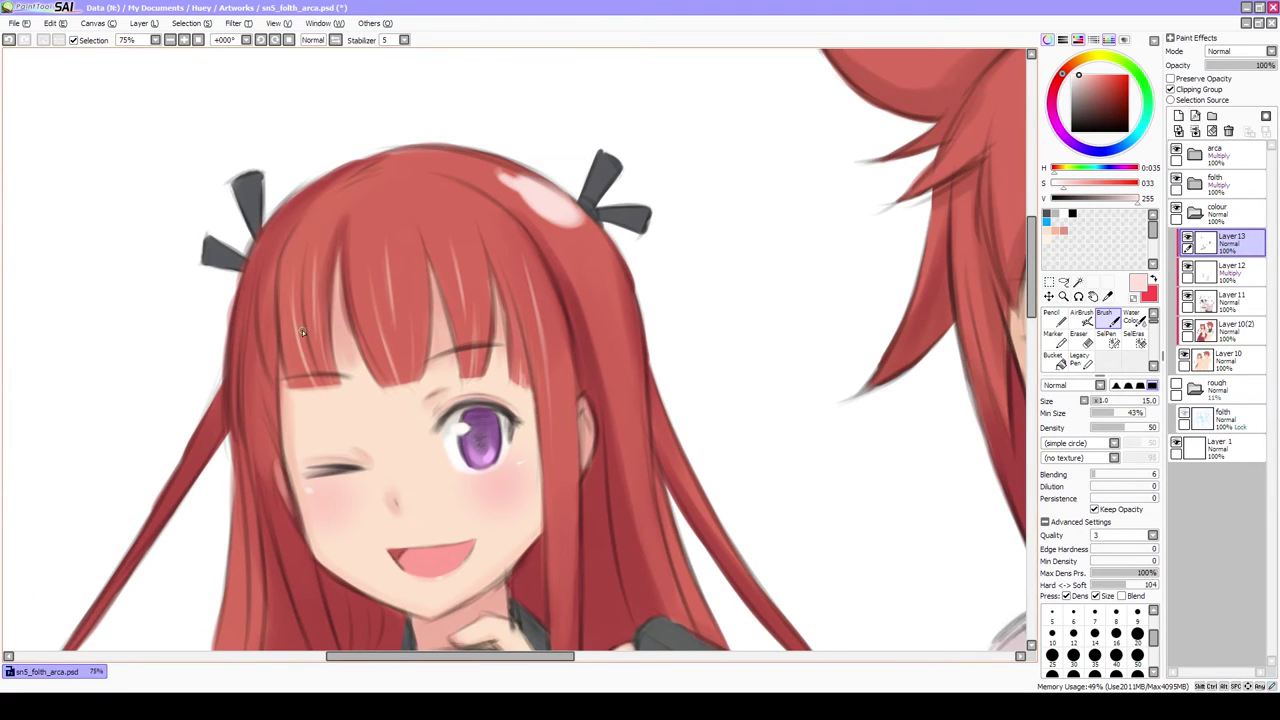
left_click(601, 302, "alt")
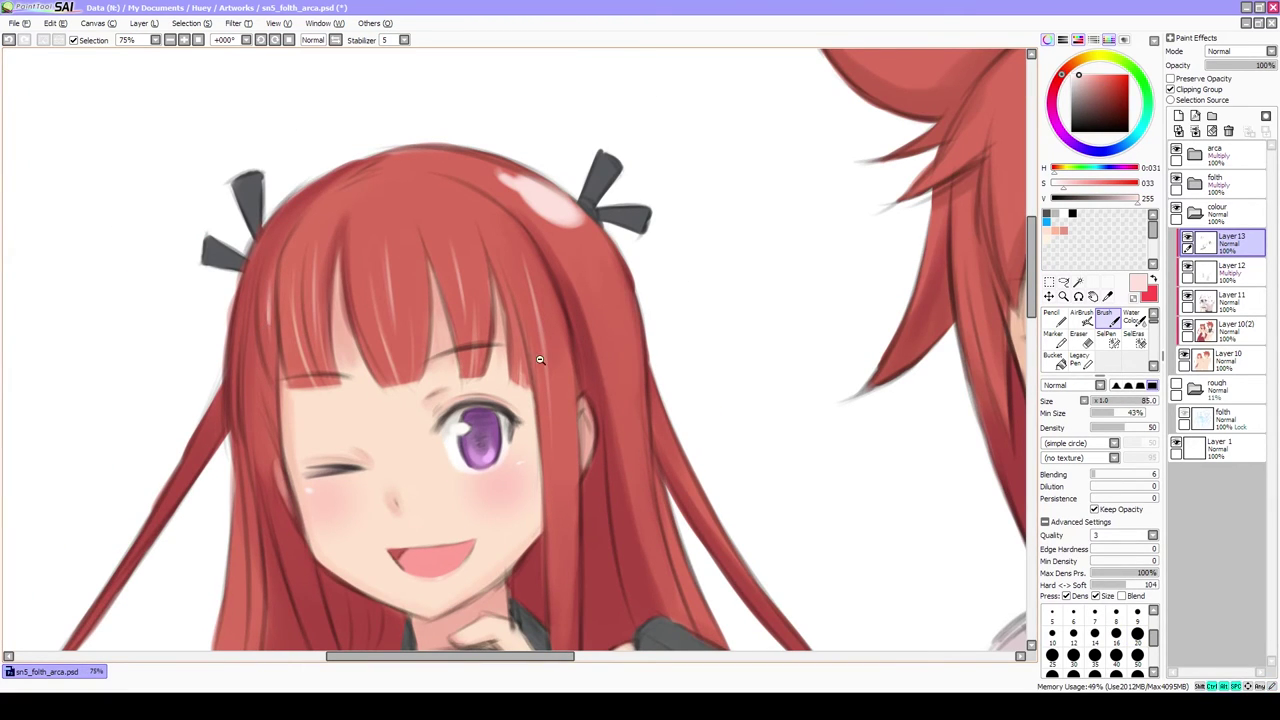
Paint thin pale highlight strands in the boy's fringe with a size 19 brush and save the file
scroll(601, 302, "down", 2)
scroll(700, 250, "up", 2)
key("bracketright")
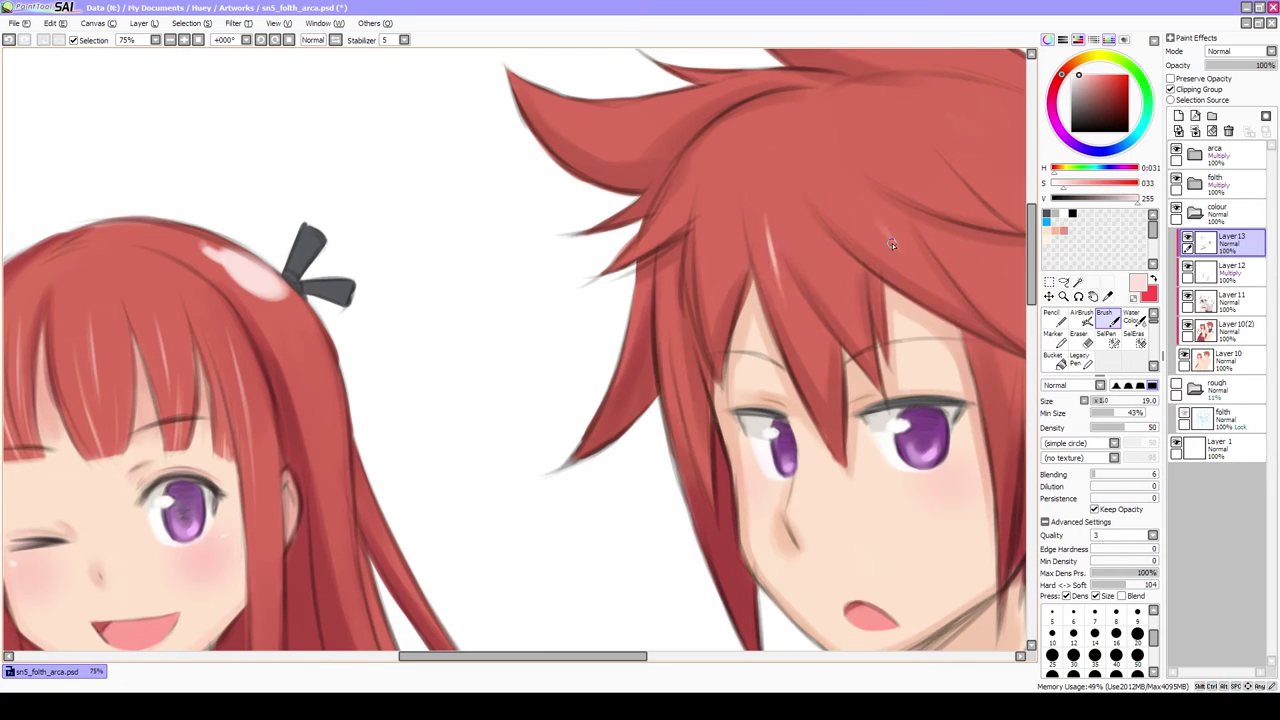
left_click_drag(892, 245, 550, 366)
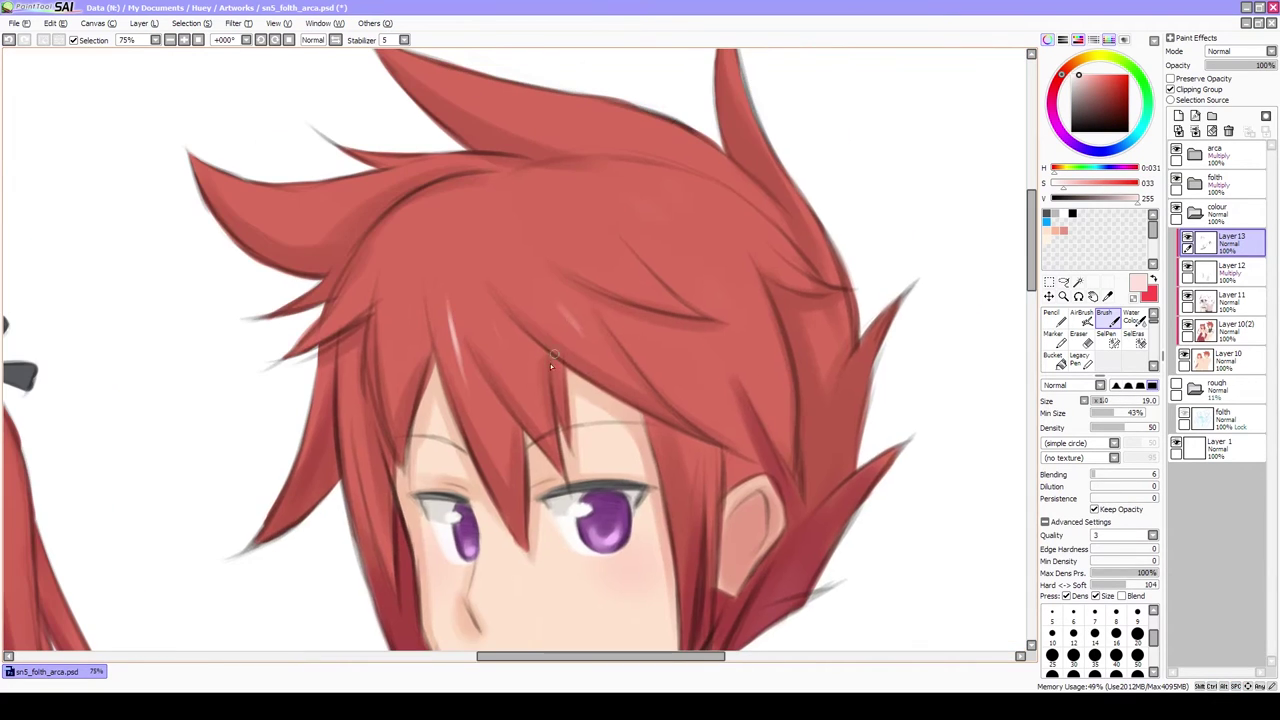
scroll(390, 324, "down", 4)
mouse_move(560, 300)
left_mouse_down()
mouse_move(600, 270)
mouse_move(528, 288)
left_mouse_up()
key("Home")
scroll(599, 271, "up", 4)
key("ctrl+s")
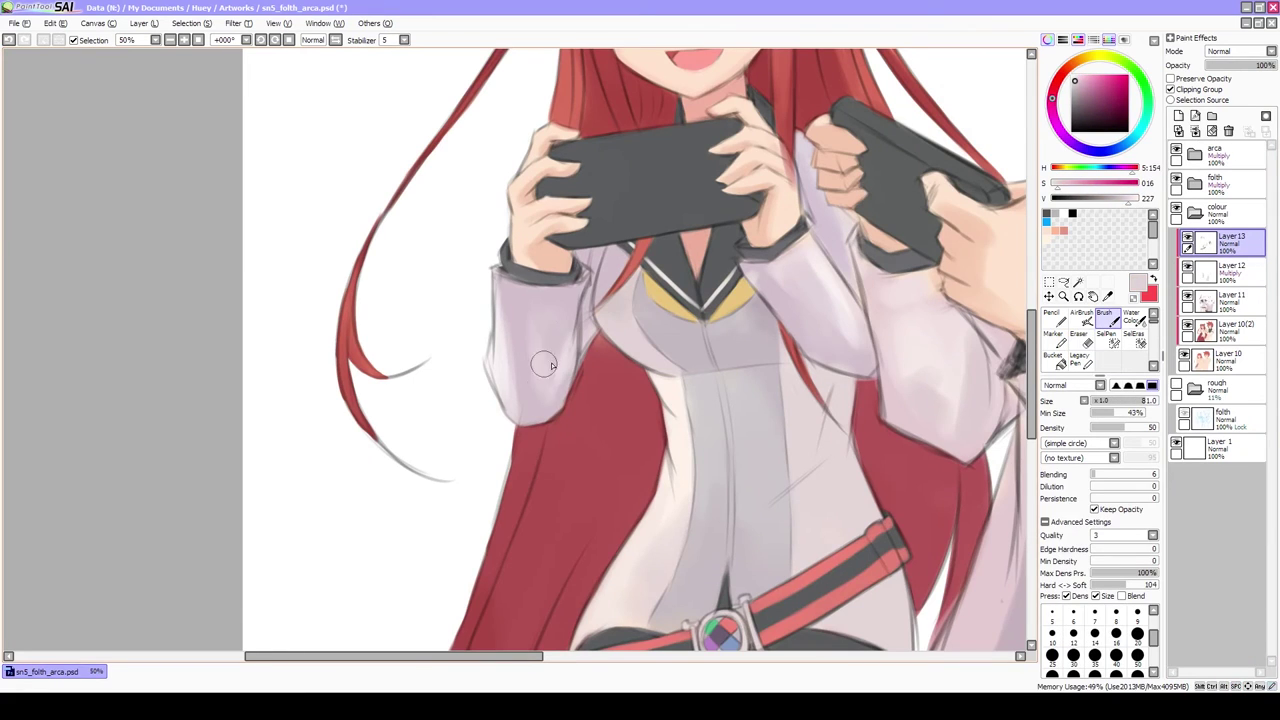
Smooth the shading on the girl's sleeve and the chest of her jacket with sampled lavender-grey tones
mouse_move(542, 365)
left_mouse_down()
mouse_move(542, 460)
mouse_move(542, 180)
left_mouse_up()
left_click(542, 180, "alt")
scroll(586, 286, "up", 2)
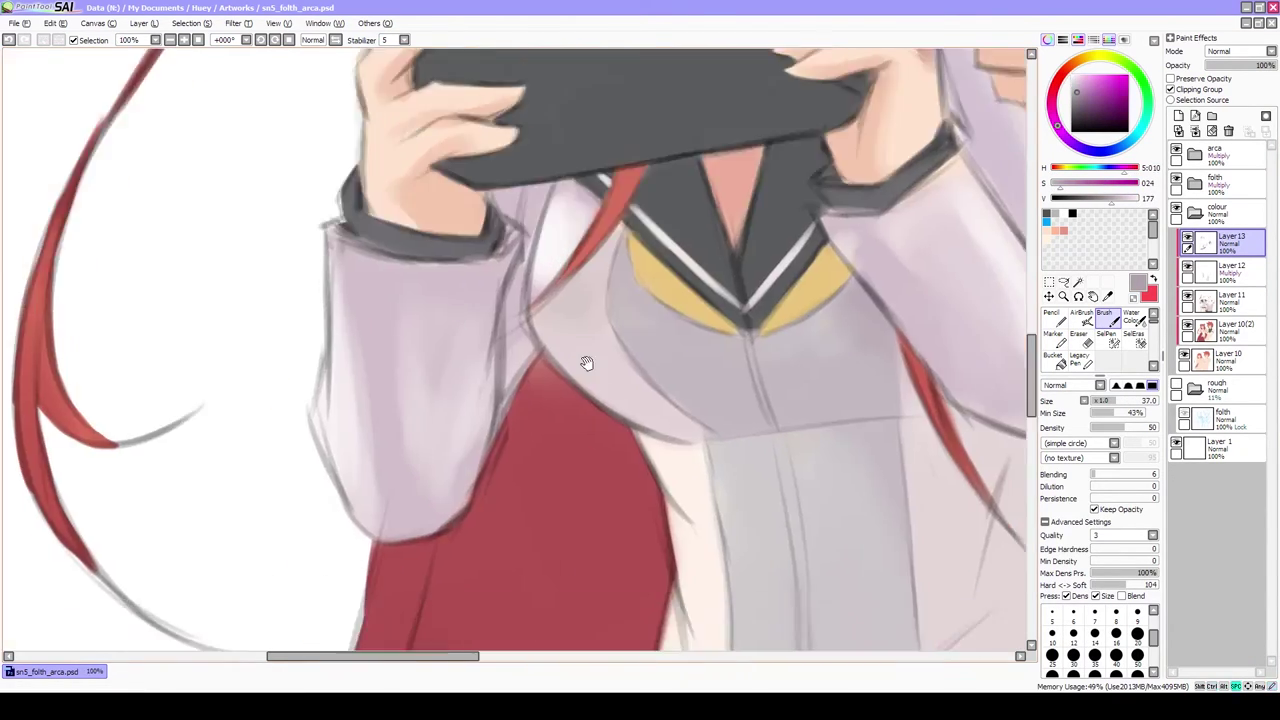
mouse_move(586, 286)
left_mouse_down()
mouse_move(674, 402)
mouse_move(600, 385)
mouse_move(651, 371)
mouse_move(701, 426)
mouse_move(693, 394)
left_mouse_up()
left_click(674, 402, "alt")
left_click(693, 394, "alt")
scroll(626, 367, "down", 3)
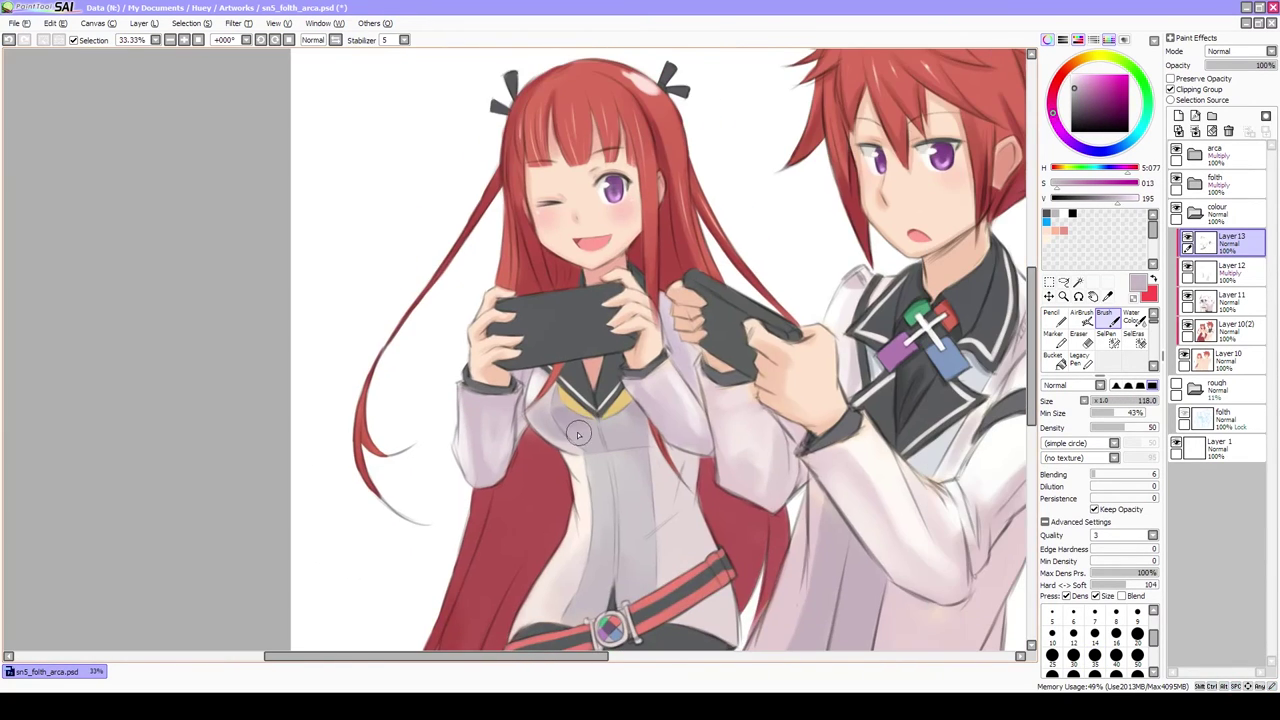
Shade the yellow panels below the girl's collar with darker gold tones sampled from the artwork
scroll(575, 420, "up", 3)
left_click(575, 410, "alt")
scroll(571, 457, "up", 1)
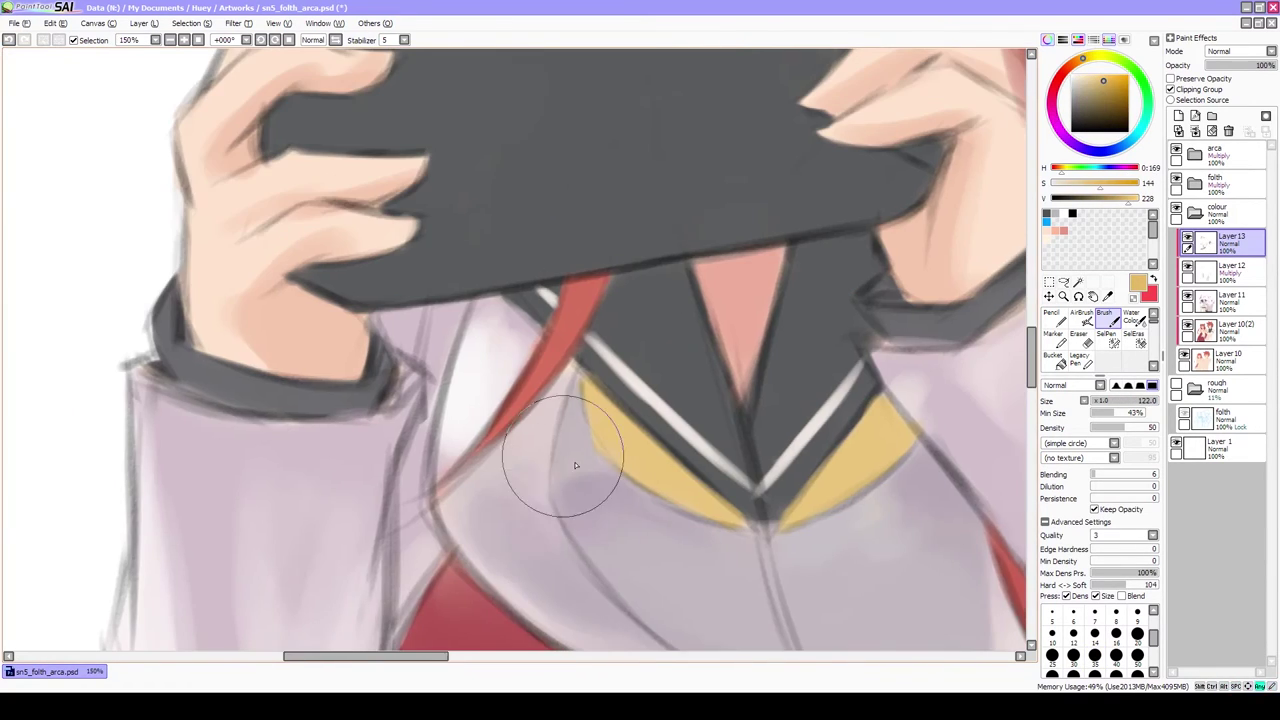
mouse_move(841, 470)
left_mouse_down()
mouse_move(835, 480)
mouse_move(887, 448)
mouse_move(882, 410)
left_mouse_up()
left_click(830, 489, "alt")
left_click(887, 448, "alt")
left_click(882, 410, "alt")
left_click(872, 450, "alt")
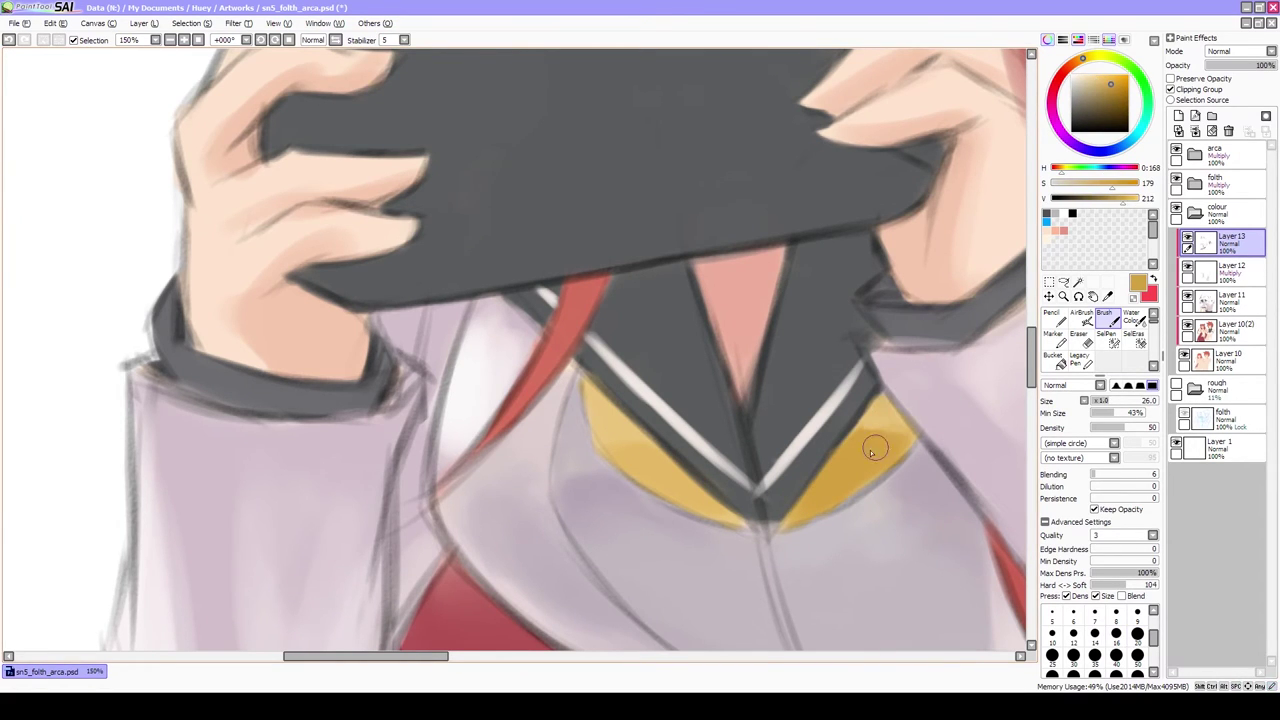
Touch up the girl's hands and long side hair with colours sampled from each area
scroll(666, 488, "down", 3)
left_click(674, 518, "alt")
scroll(560, 523, "down", 2)
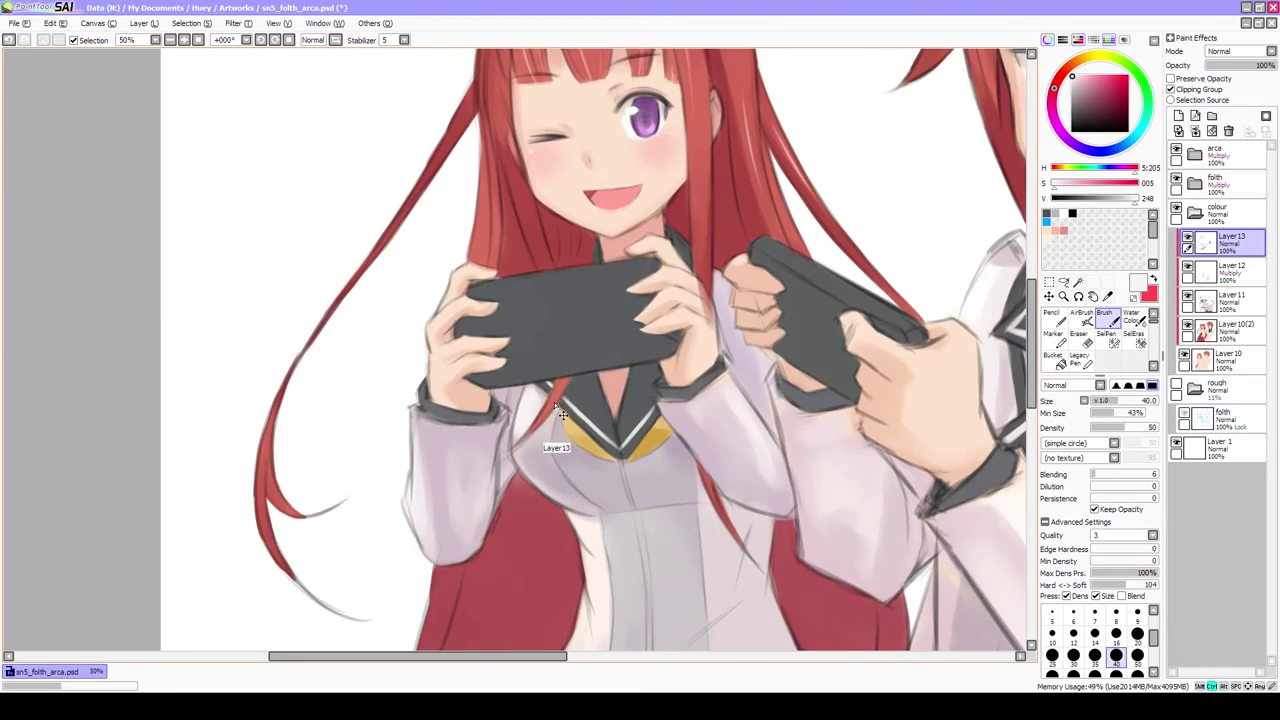
scroll(560, 523, "up", 2)
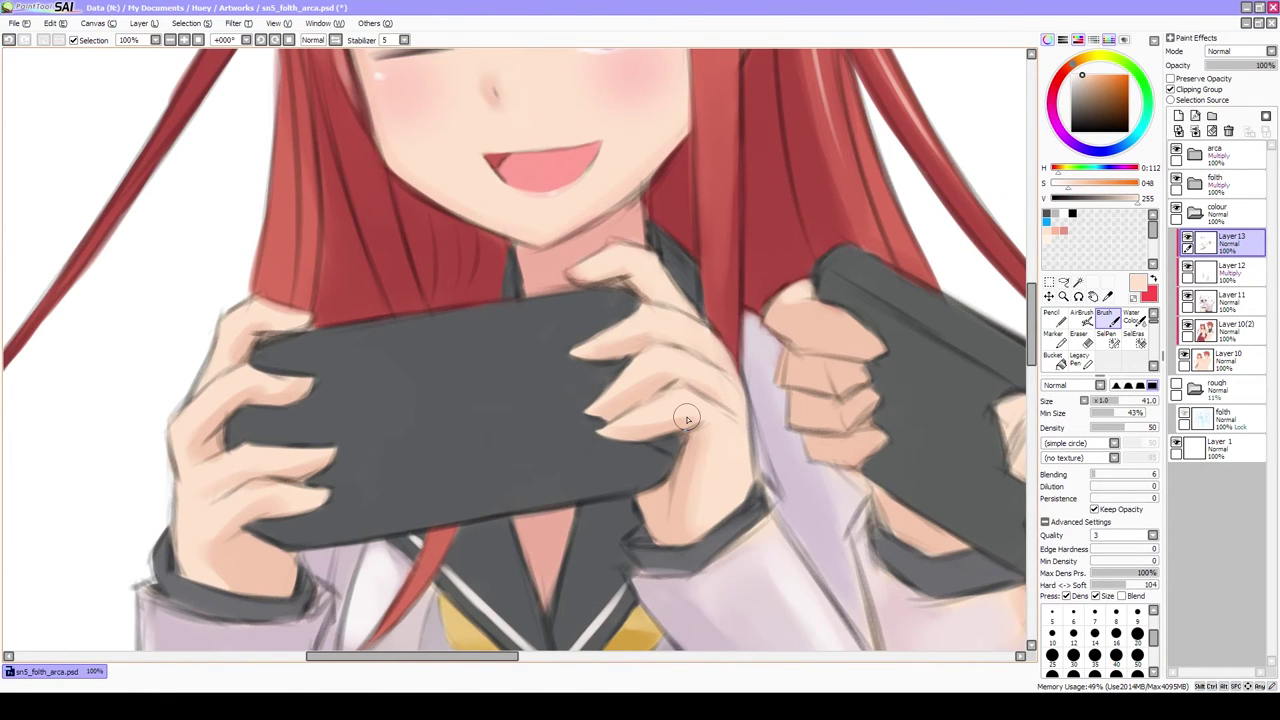
scroll(695, 285, "left", 3)
left_click(690, 325, "alt")
scroll(695, 335, "down", 3)
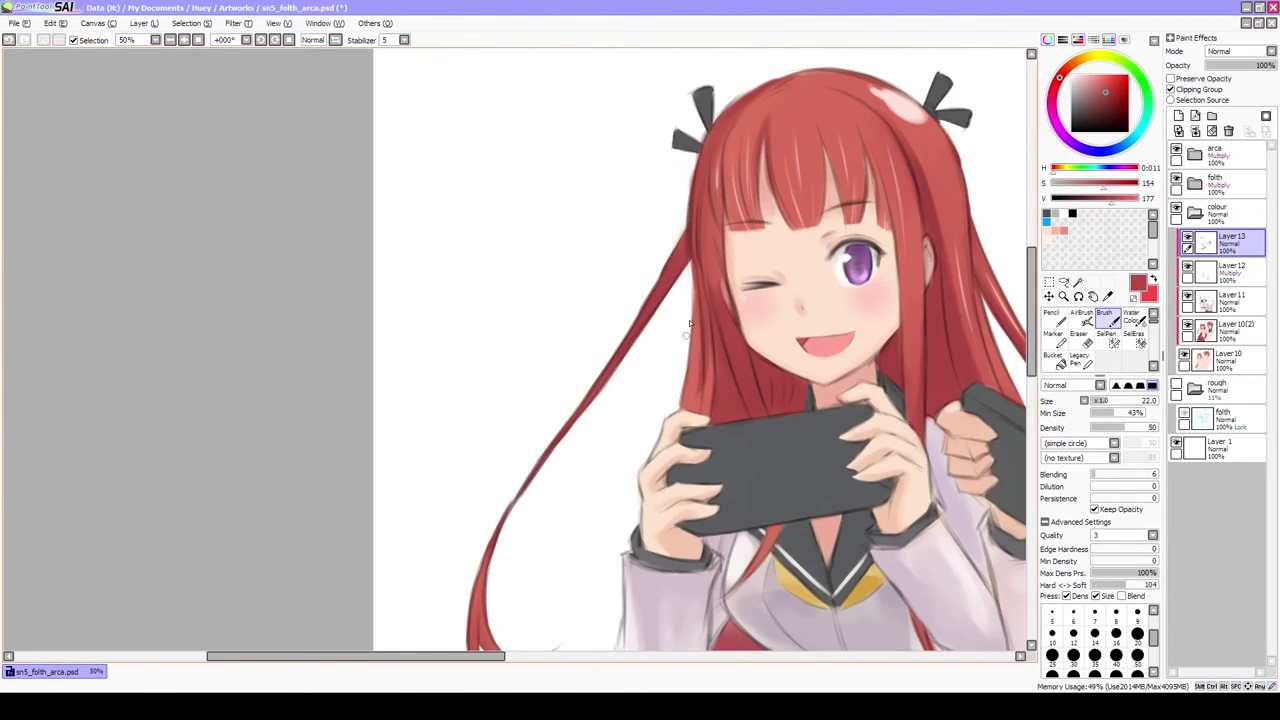
Paint a large soft pale pink shine spot on the crown of the boy's hair
mouse_move(545, 322)
left_mouse_down()
mouse_move(711, 371)
mouse_move(600, 372)
left_mouse_up()
scroll(640, 314, "up", 3)
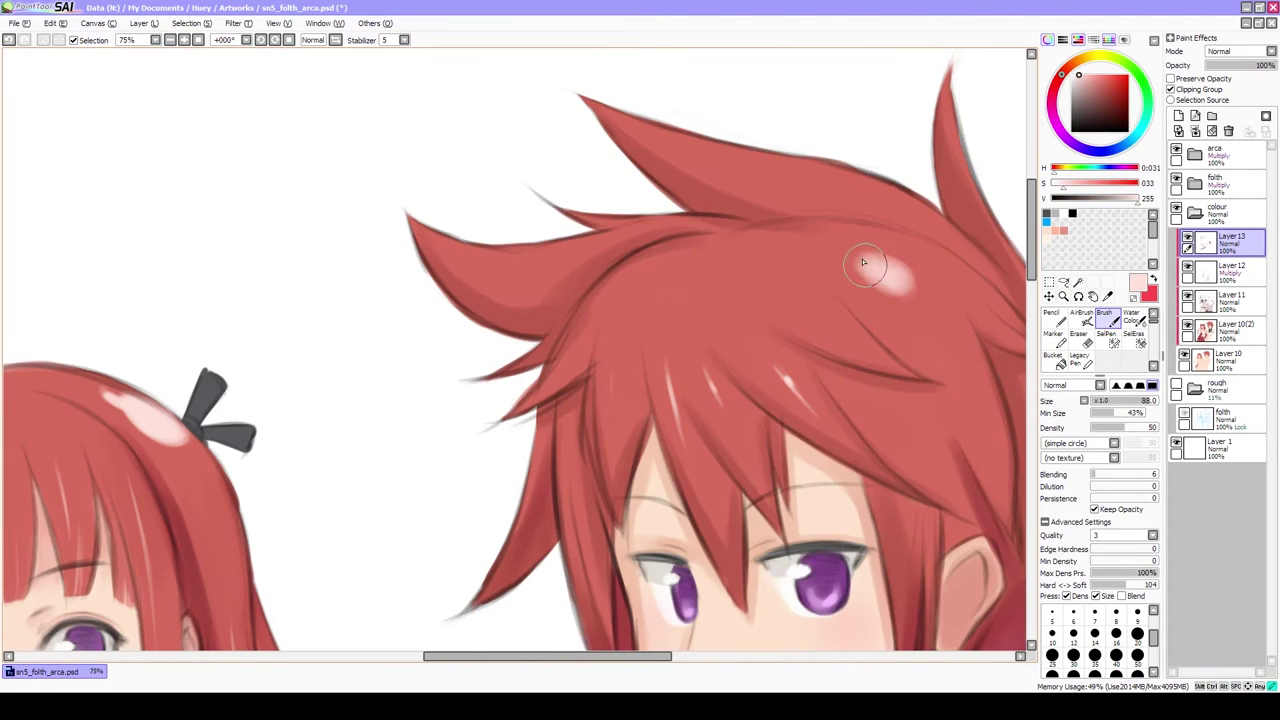
mouse_move(900, 285)
left_mouse_down()
mouse_move(849, 258)
mouse_move(853, 280)
mouse_move(886, 274)
mouse_move(844, 284)
mouse_move(905, 285)
left_mouse_up()
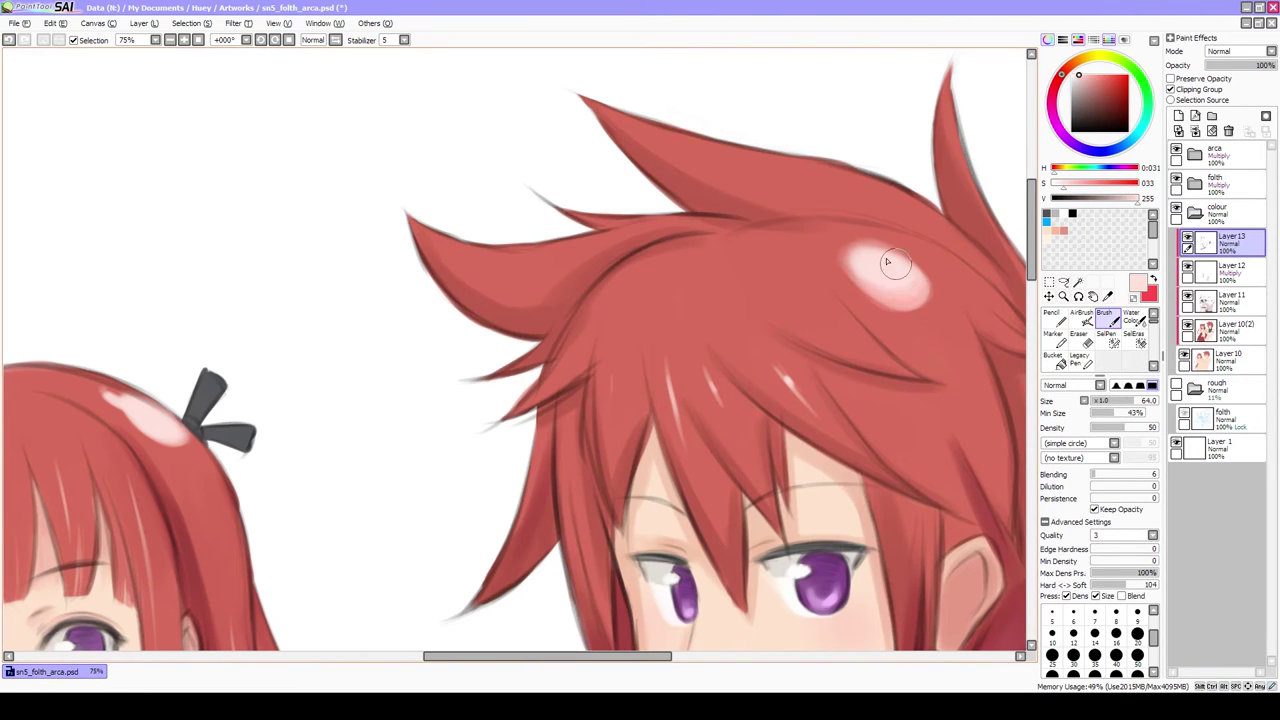
scroll(857, 252, "down", 2)
scroll(840, 247, "up", 2)
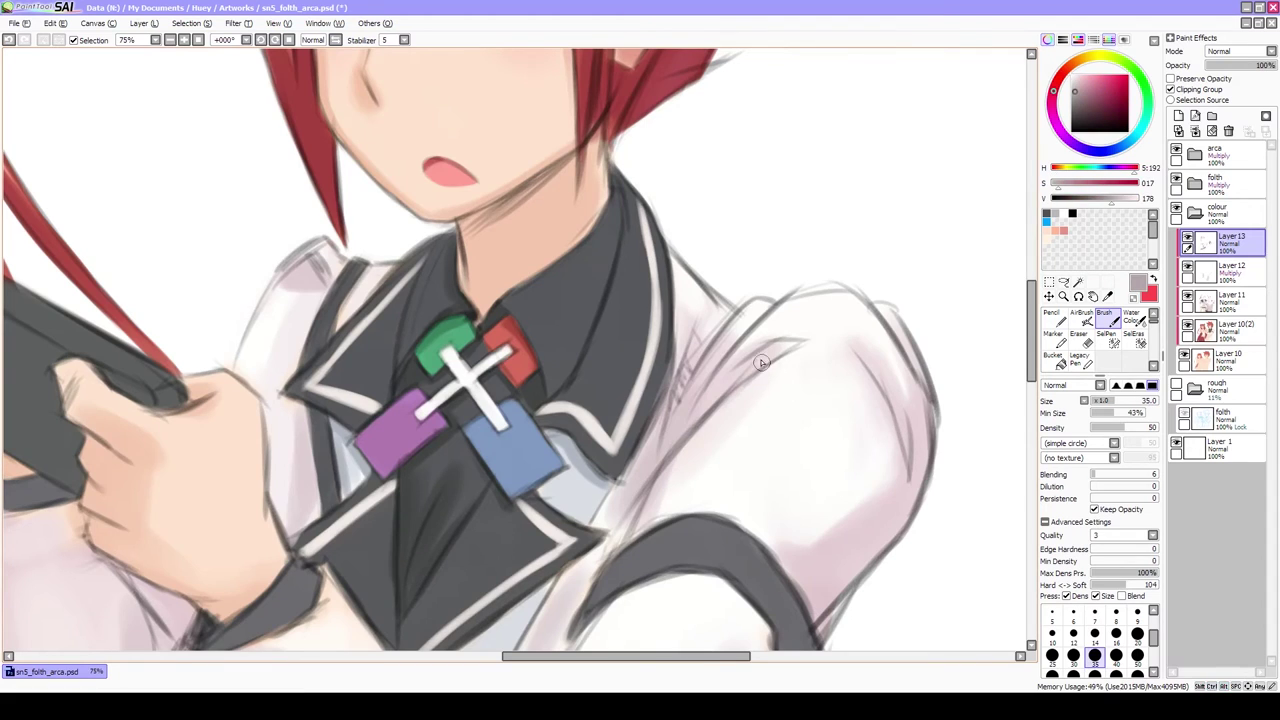
Blend the shading on the boy's puffed white shoulder and coat with sampled greyish-pink and near-white tones
left_click_drag(690, 320, 735, 400)
left_click(741, 320, "alt")
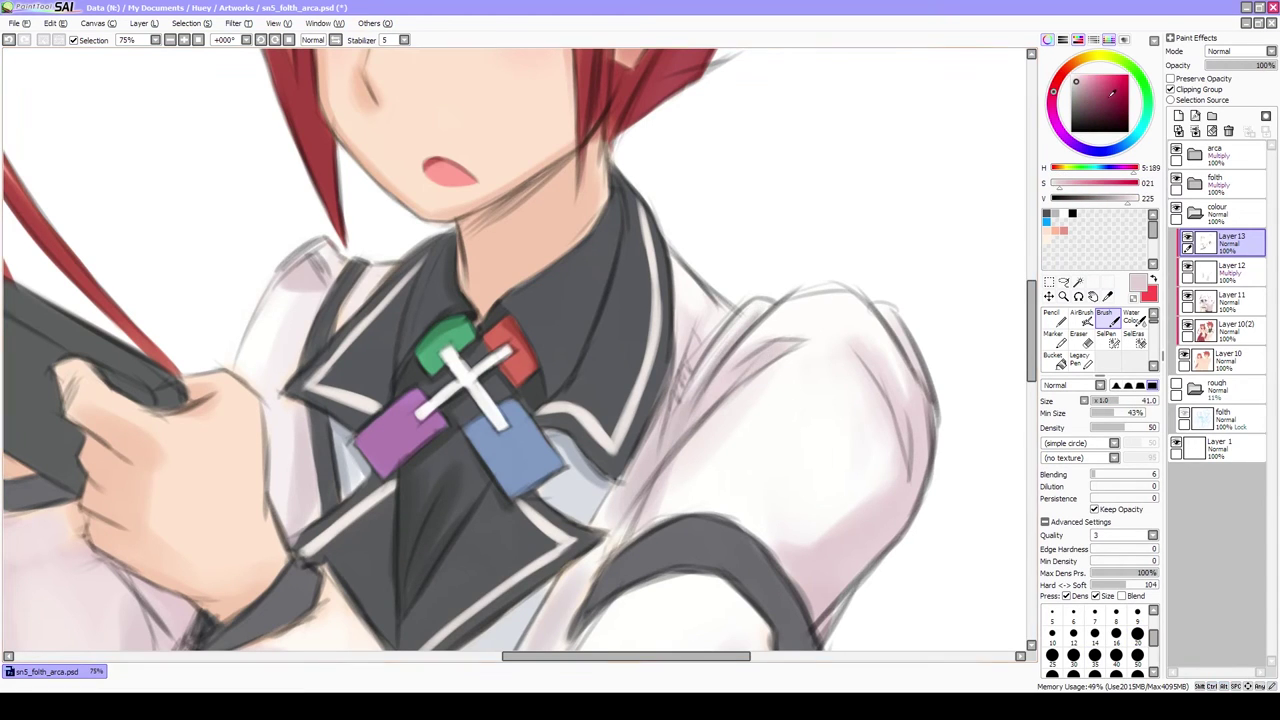
left_click(766, 400, "alt")
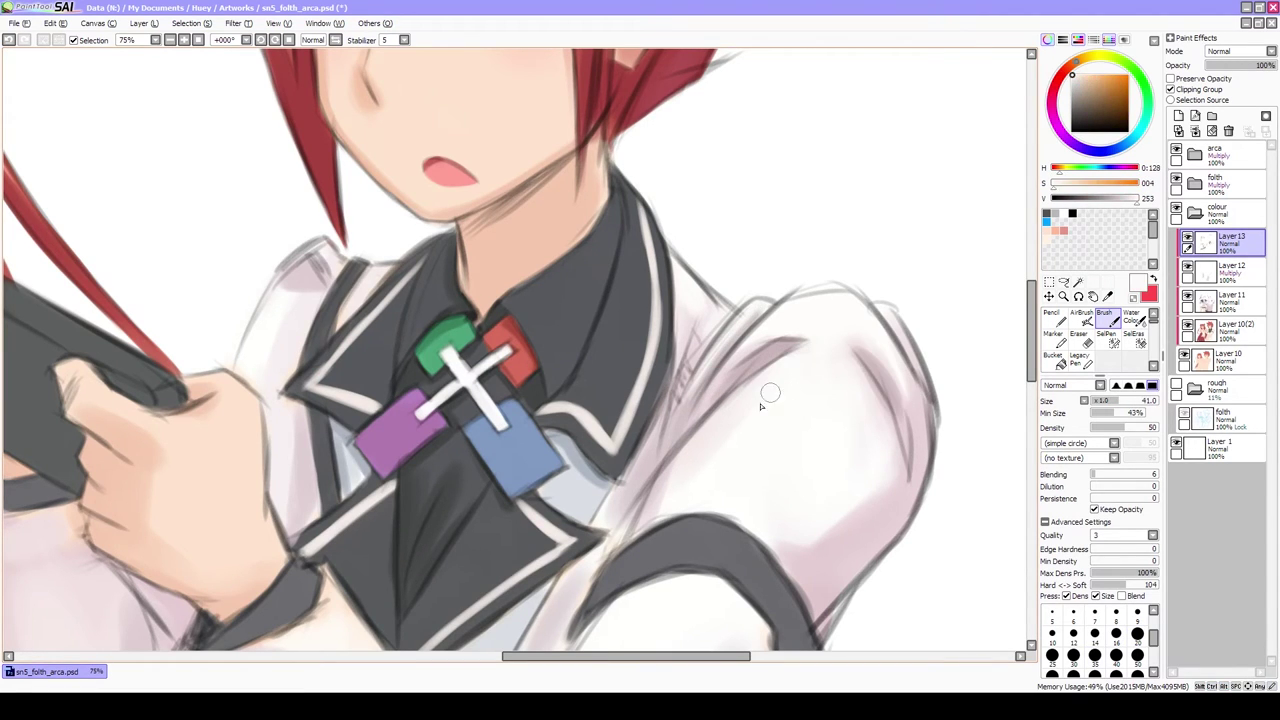
scroll(590, 470, "down", 2)
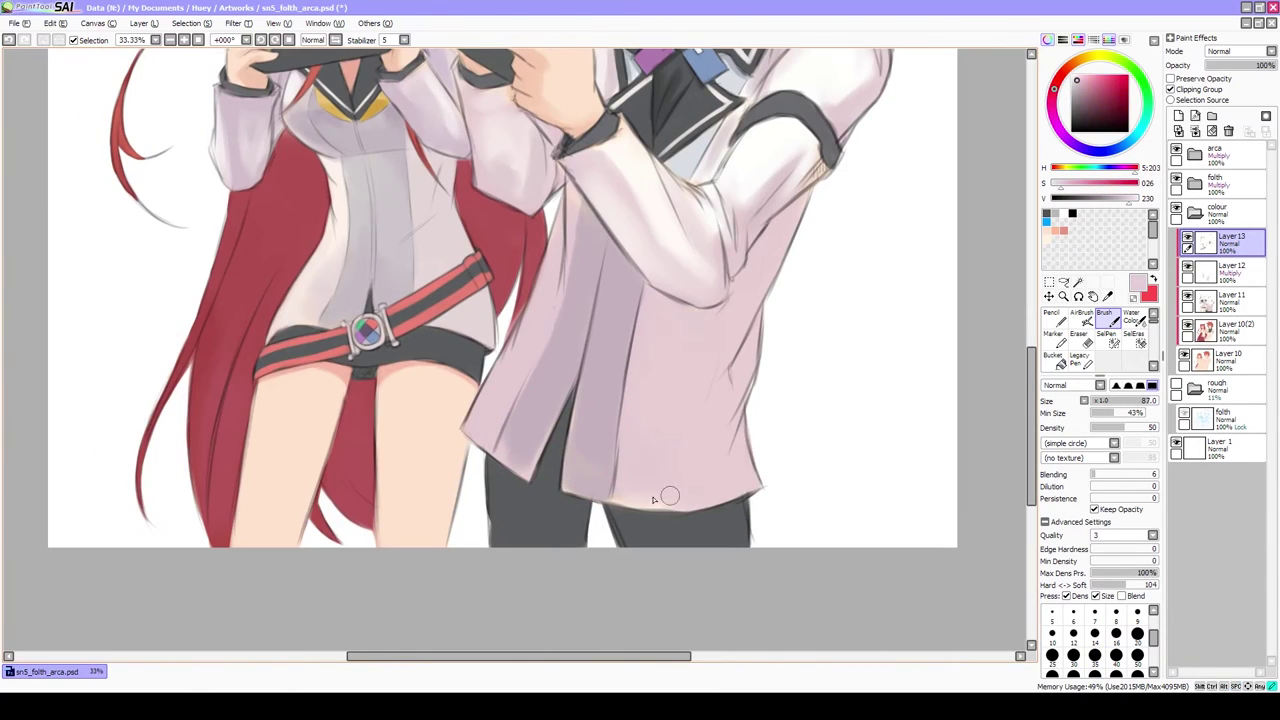
Shade the girl's black wrist cuffs on Layer 13 with a dark grey sampled from the artwork
left_click(508, 526, "alt")
left_click(1230, 357)
left_click_drag(682, 81, 772, 182)
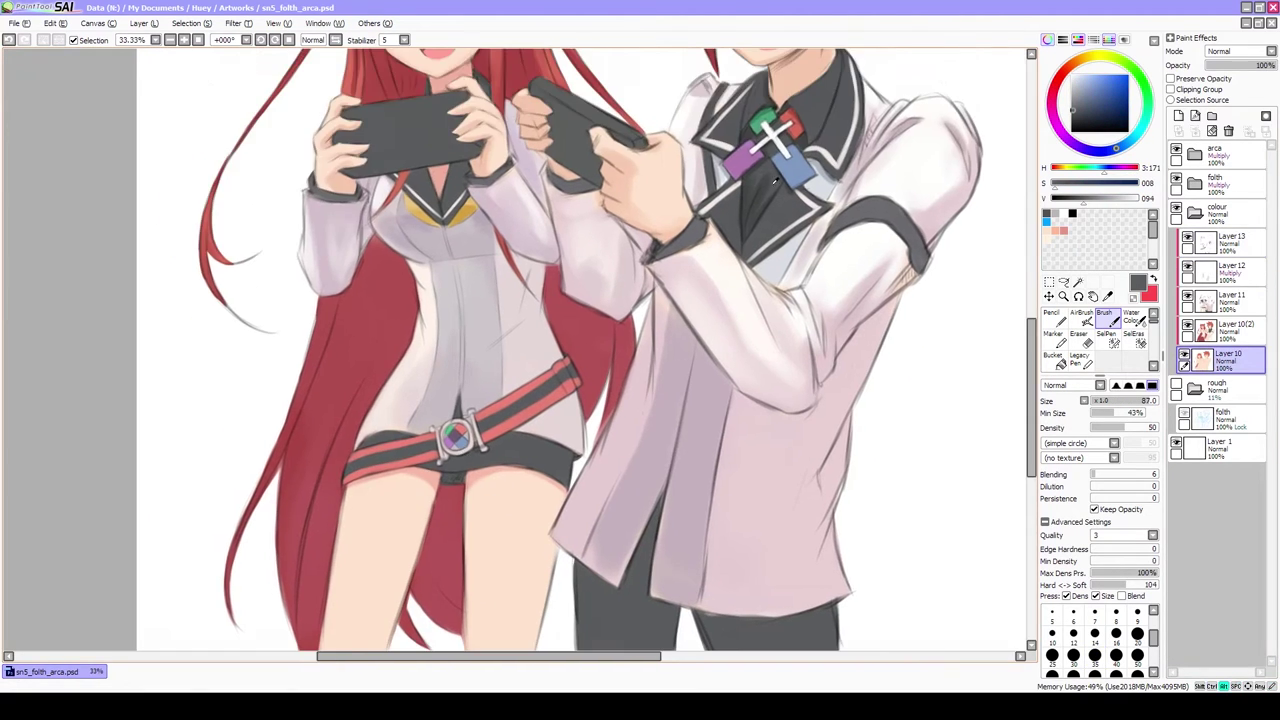
scroll(772, 182, "up", 3)
left_click(657, 285, "ctrl+shift")
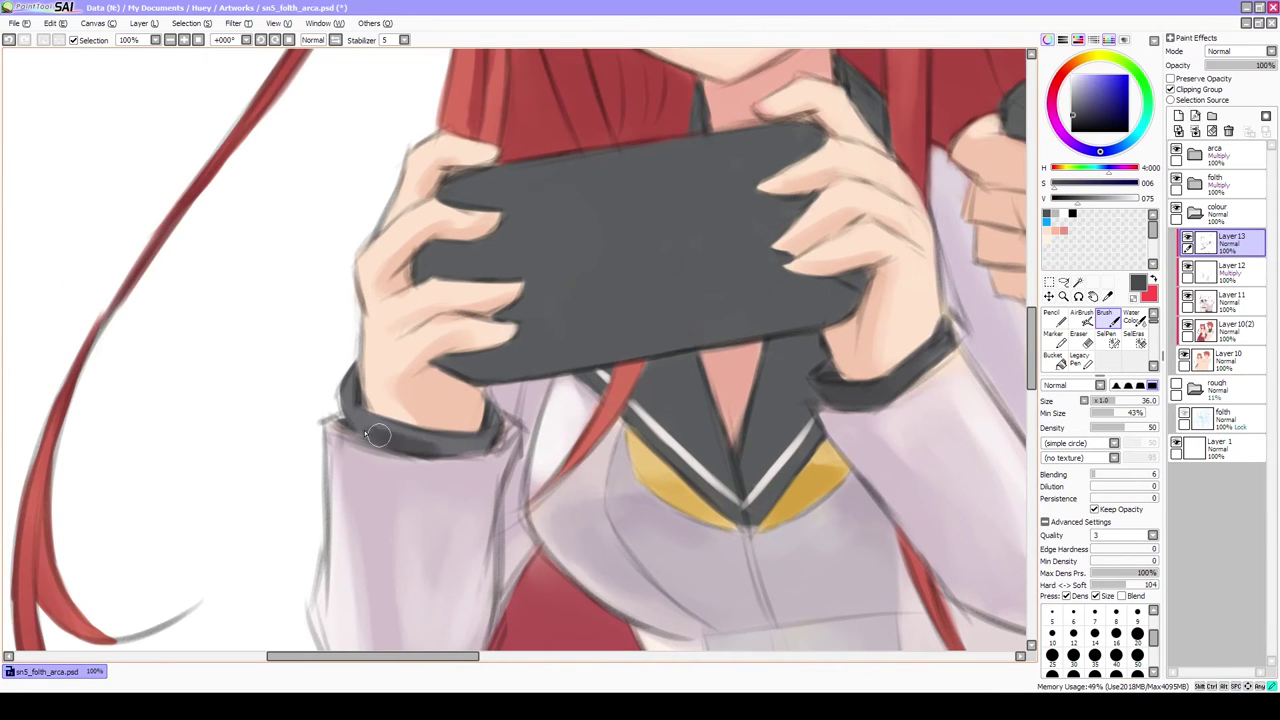
left_click_drag(377, 435, 495, 438)
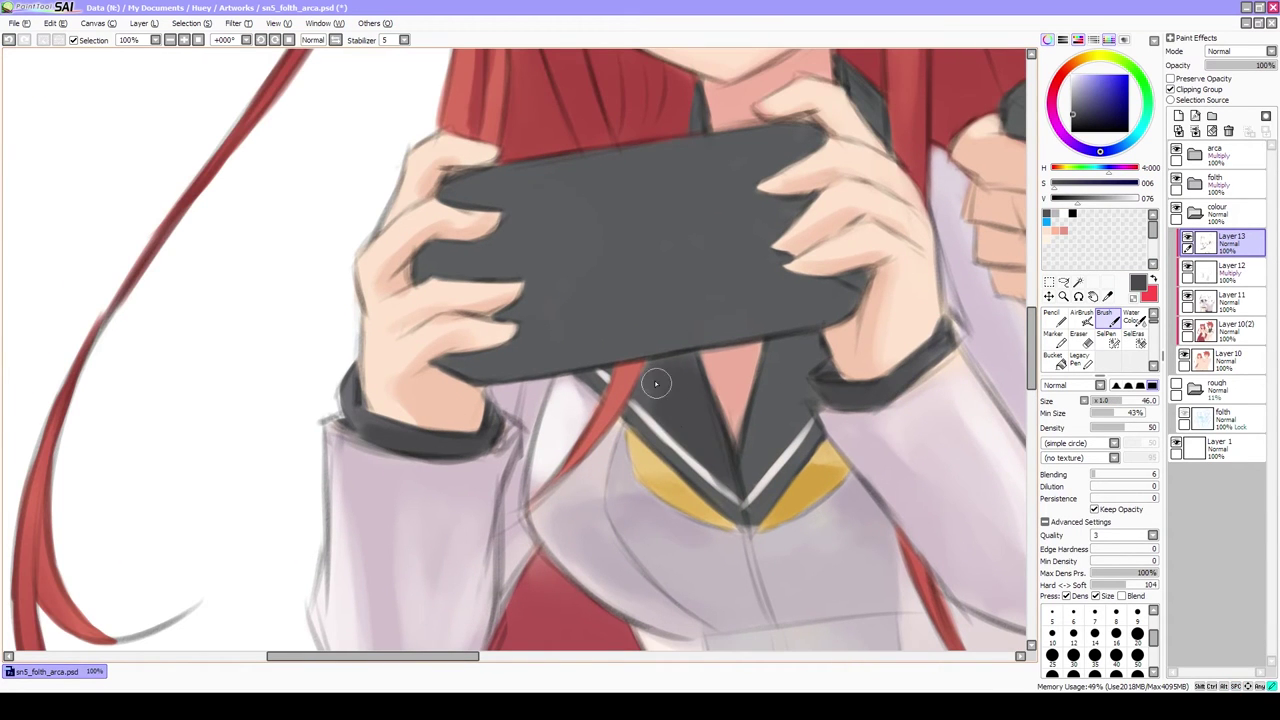
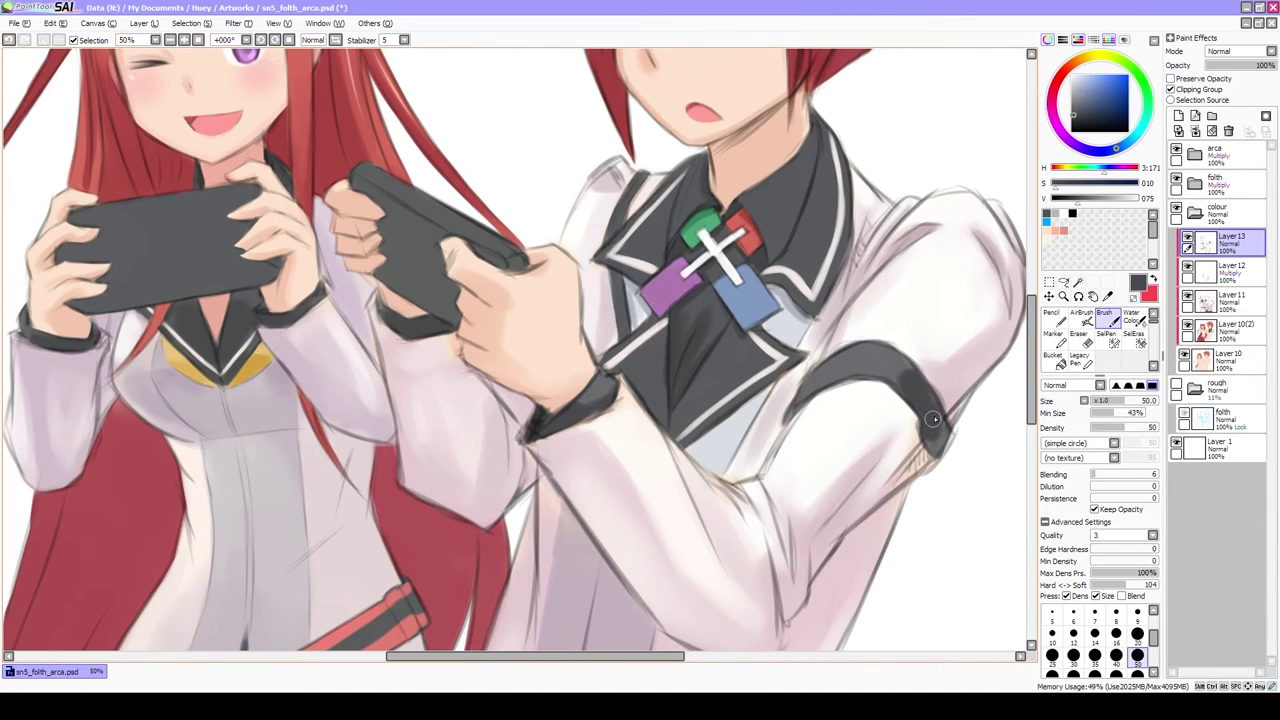
Shade the boy's black armband and dark trousers with sampled dark grey tones
mouse_move(933, 418)
left_mouse_down()
mouse_move(905, 470)
mouse_move(897, 427)
left_mouse_up()
left_click(900, 430, "alt")
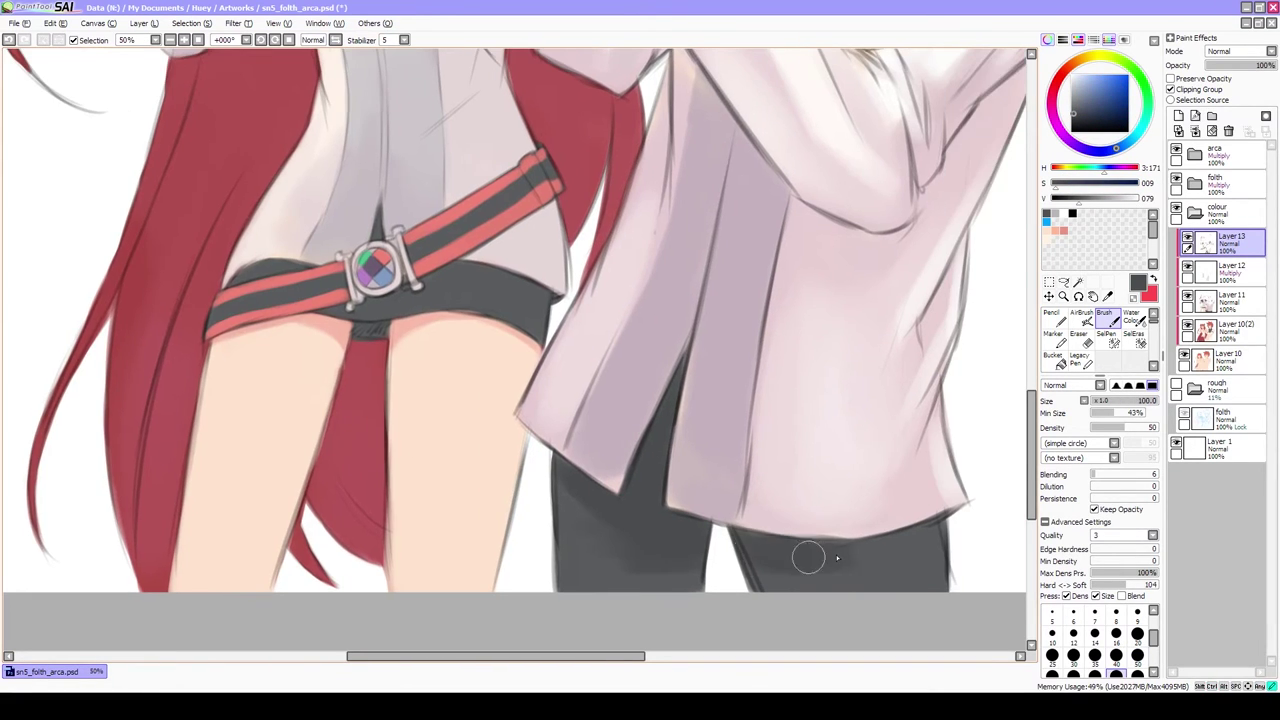
left_click(812, 563, "alt")
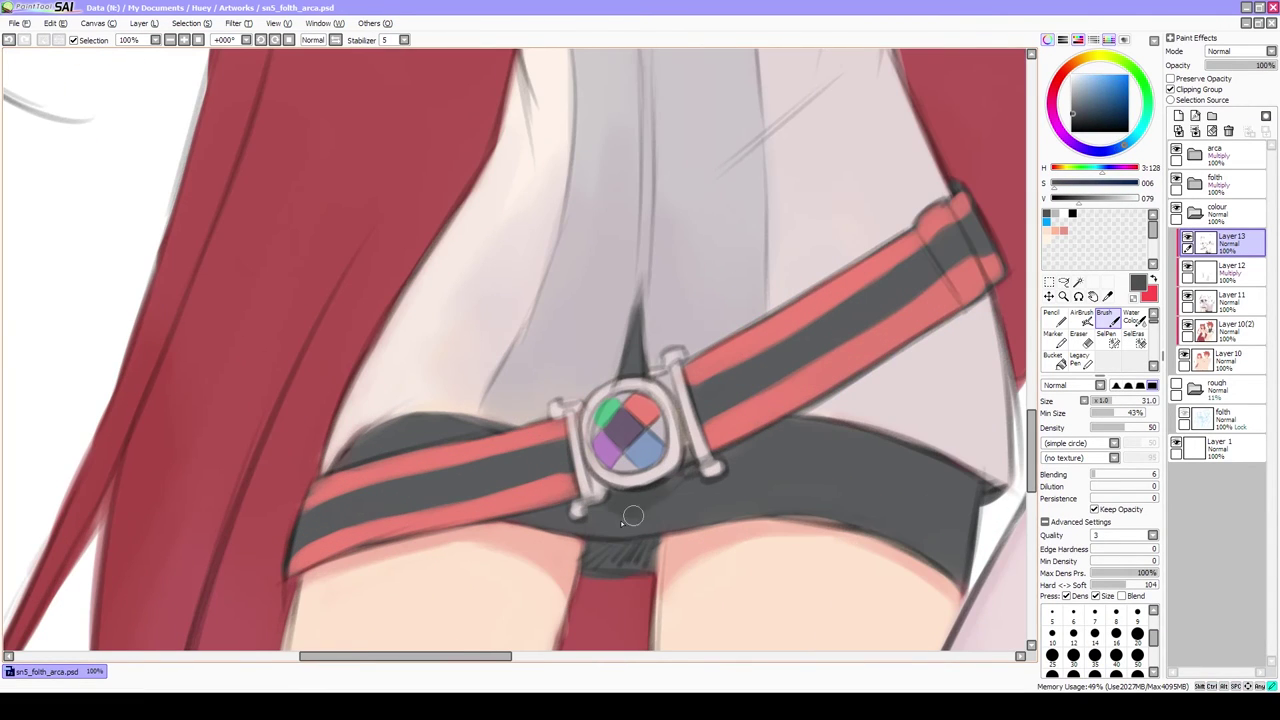
Shade the girl's black shorts around the belt and buckle with darker grey tones, rotating the canvas as needed
mouse_move(633, 515)
left_mouse_down()
mouse_move(638, 345)
mouse_move(636, 360)
left_mouse_up()
left_click_drag(630, 480, 651, 500)
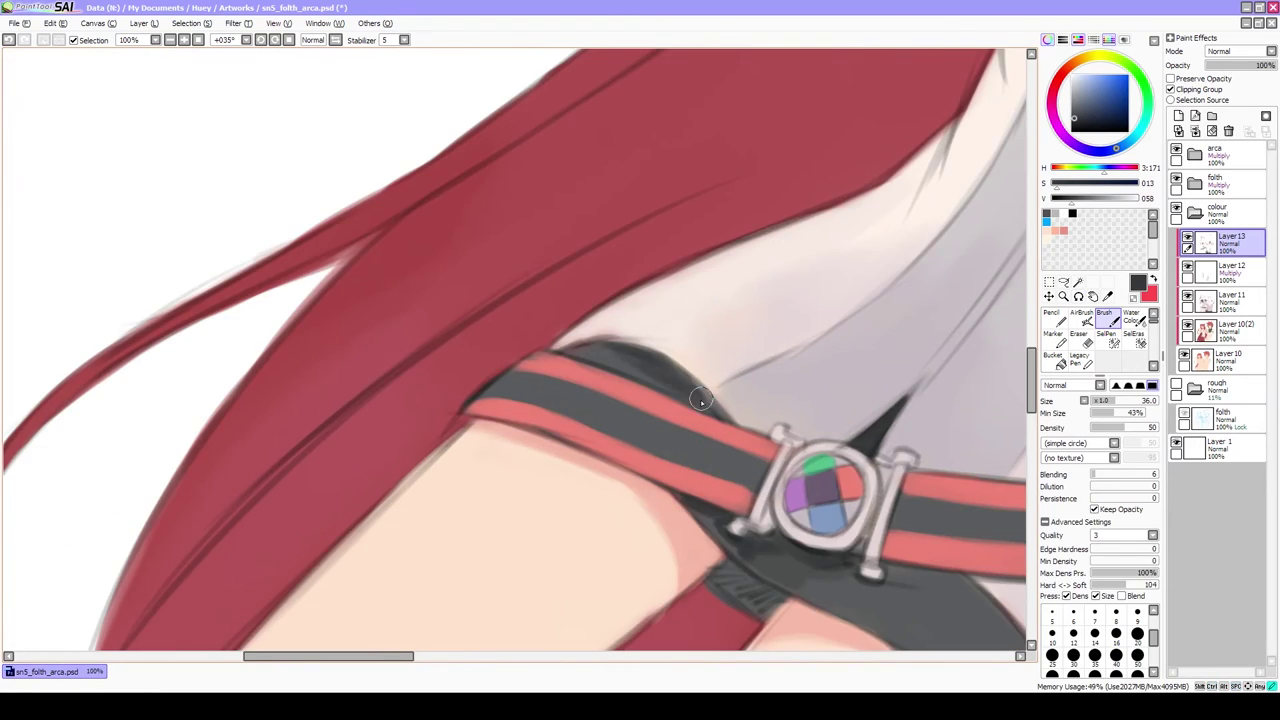
left_click_drag(700, 399, 708, 363)
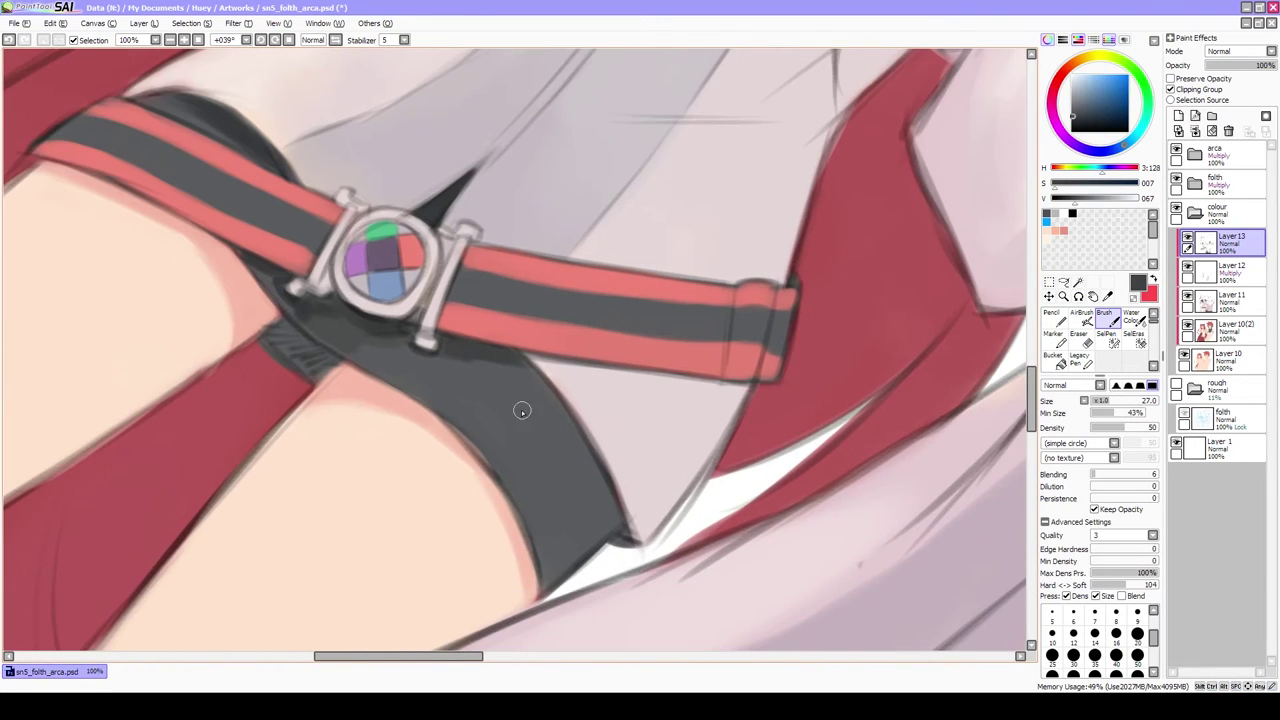
mouse_move(590, 490)
left_mouse_down()
mouse_move(551, 407)
mouse_move(600, 520)
left_mouse_up()
Reset the canvas rotation and paint soft peach-pink shading along the edges of the girl's thighs
key("Home")
left_click_drag(586, 320, 586, 343)
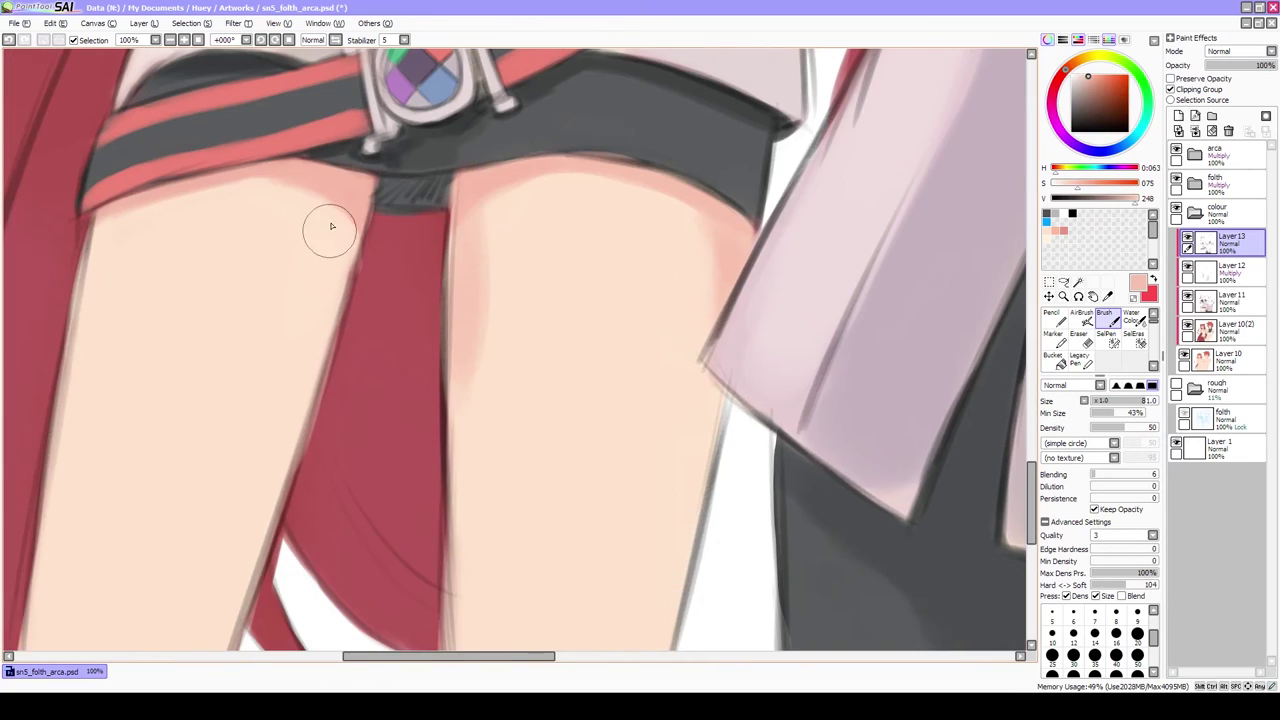
scroll(331, 226, "down", 1)
scroll(423, 423, "down", 1)
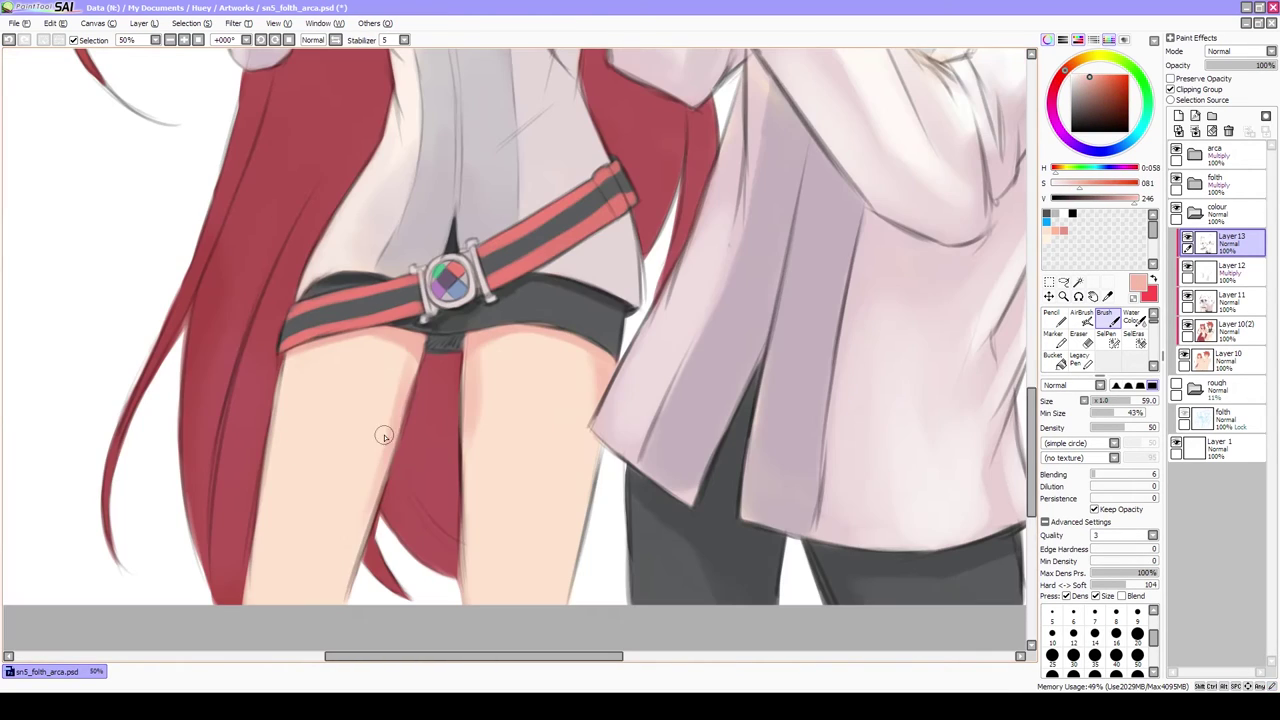
left_click_drag(383, 436, 345, 585)
left_click_drag(500, 415, 455, 600)
left_click_drag(590, 450, 570, 600)
scroll(409, 484, "down", 1)
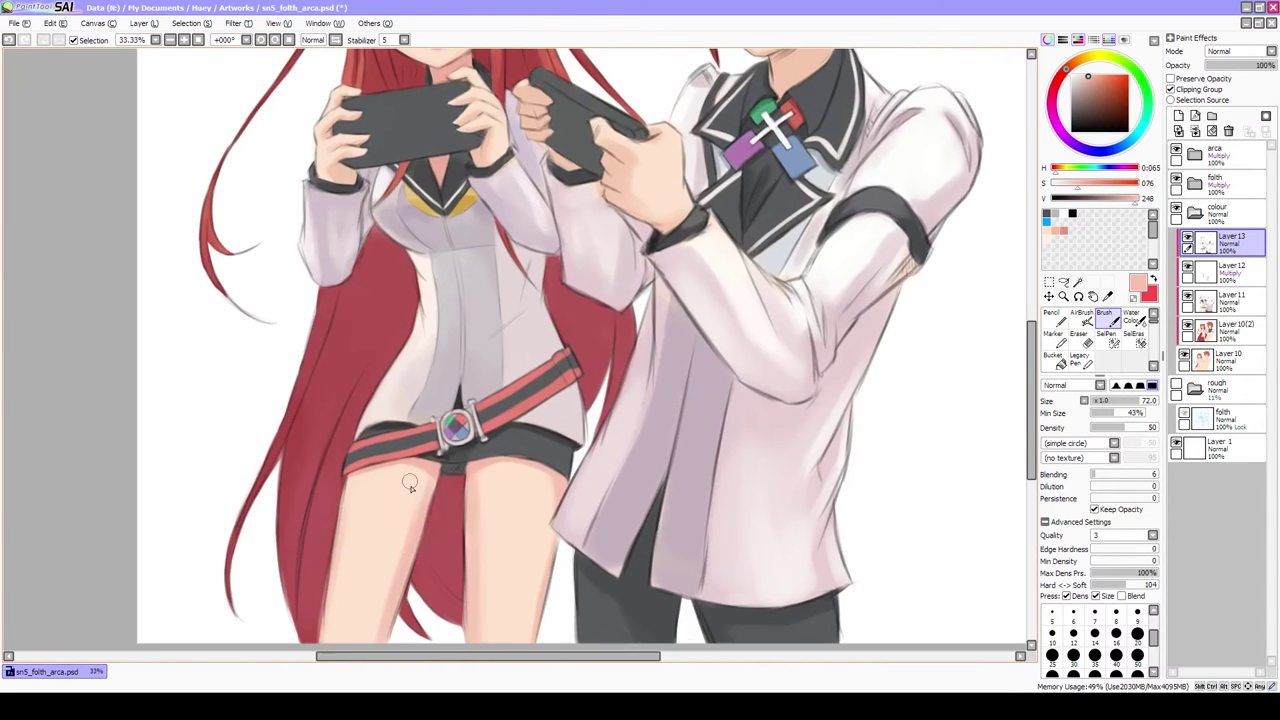
scroll(409, 484, "down", 1)
scroll(898, 427, "up", 2)
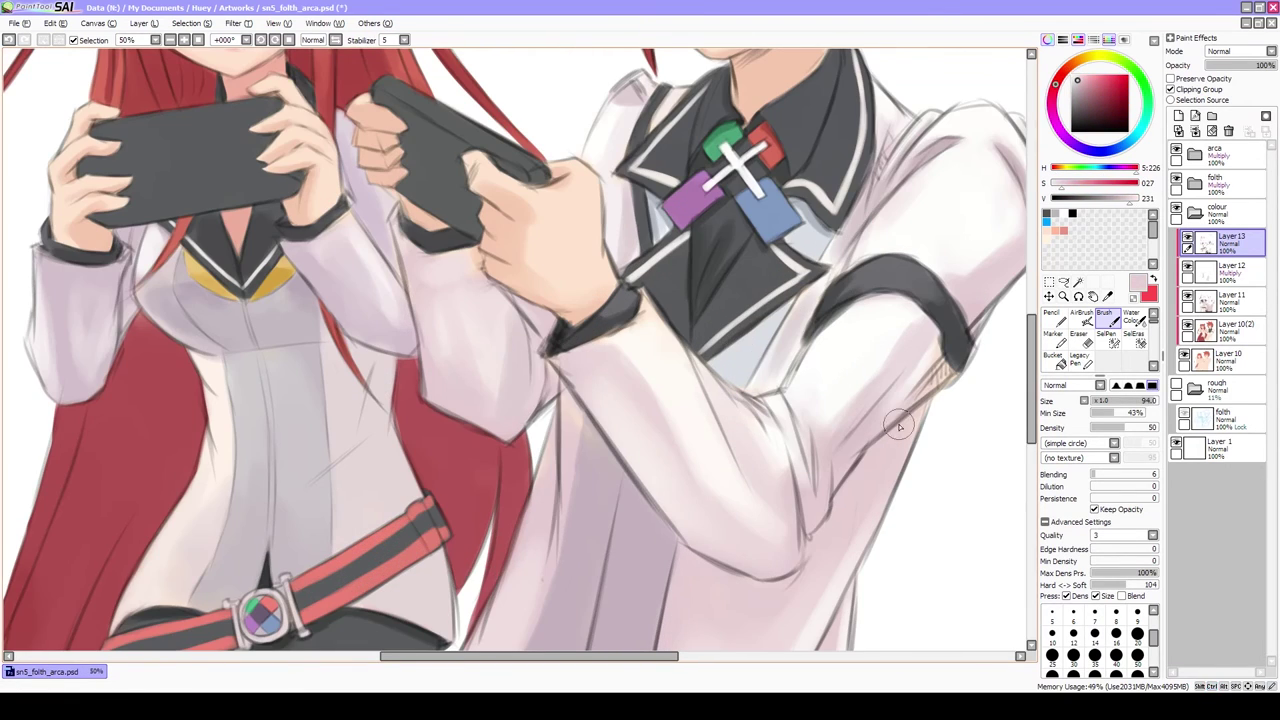
Touch up the boy's black armband, collar trim and white coat with dark grey and pale pinkish tones sampled from the artwork
left_click(936, 376, "alt")
scroll(857, 369, "down", 1)
scroll(848, 303, "up", 2)
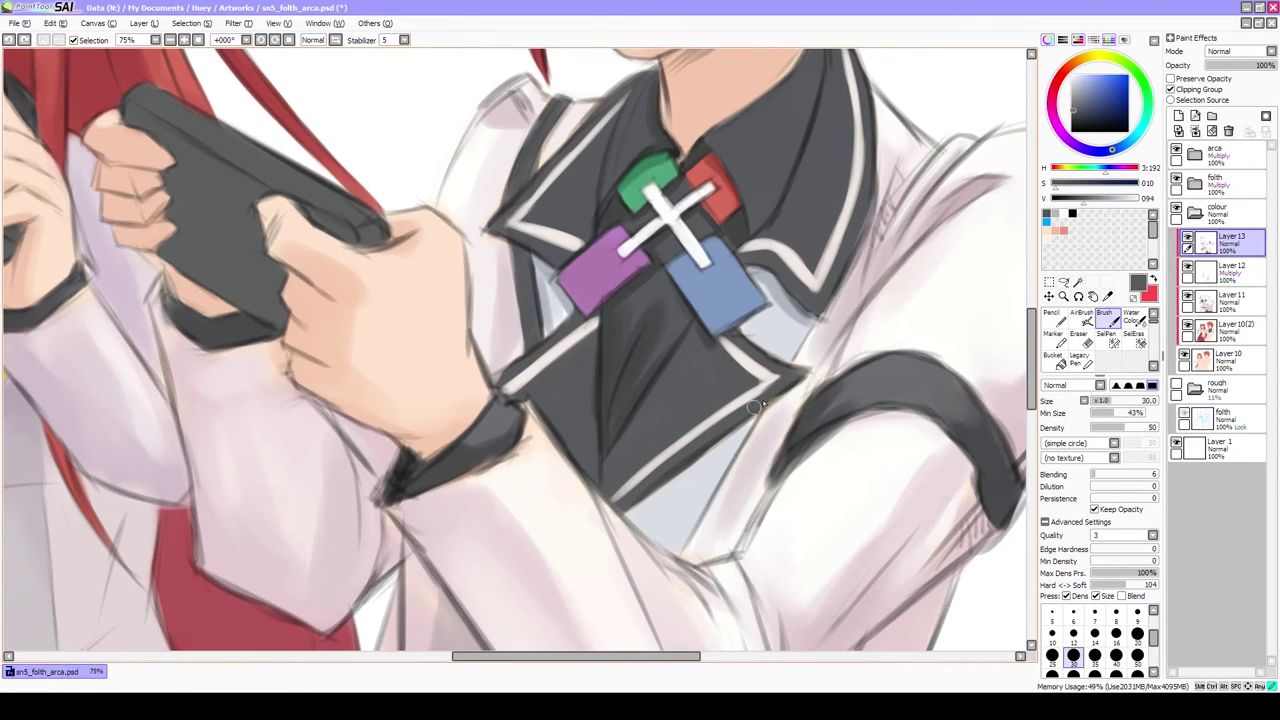
left_click(780, 390, "alt")
scroll(614, 432, "down", 2)
scroll(614, 432, "up", 3)
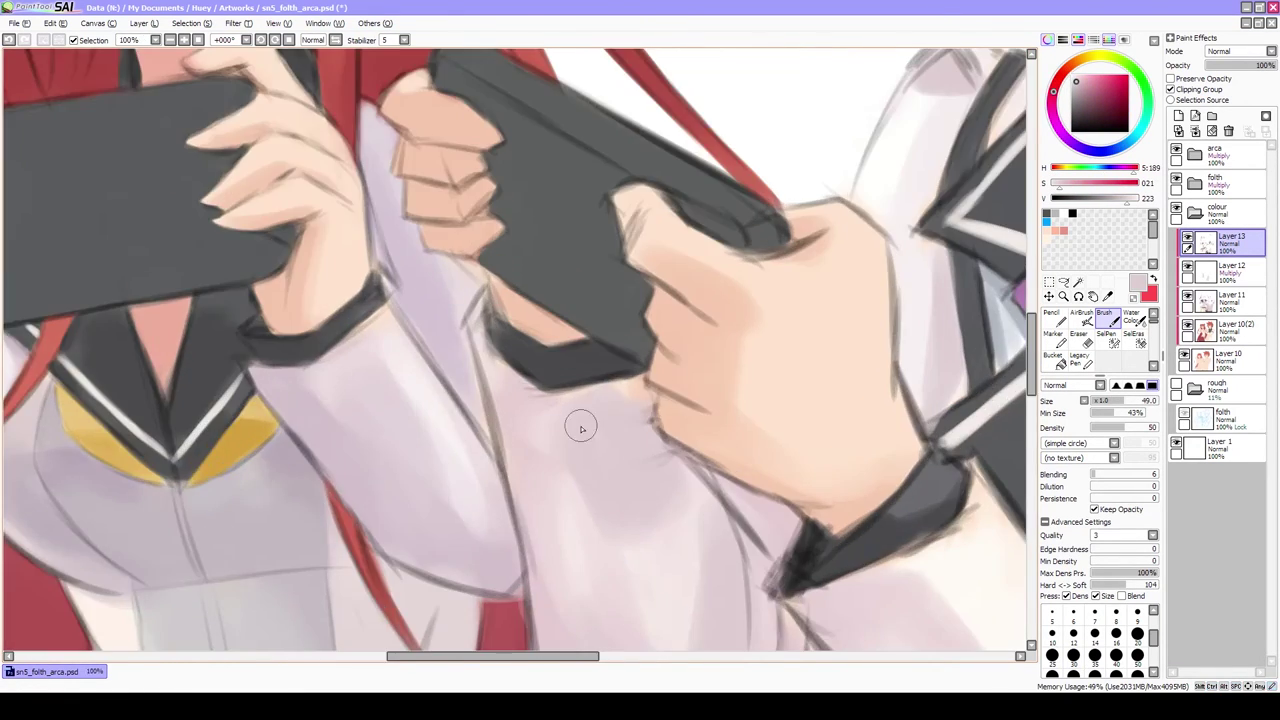
scroll(591, 392, "down", 4)
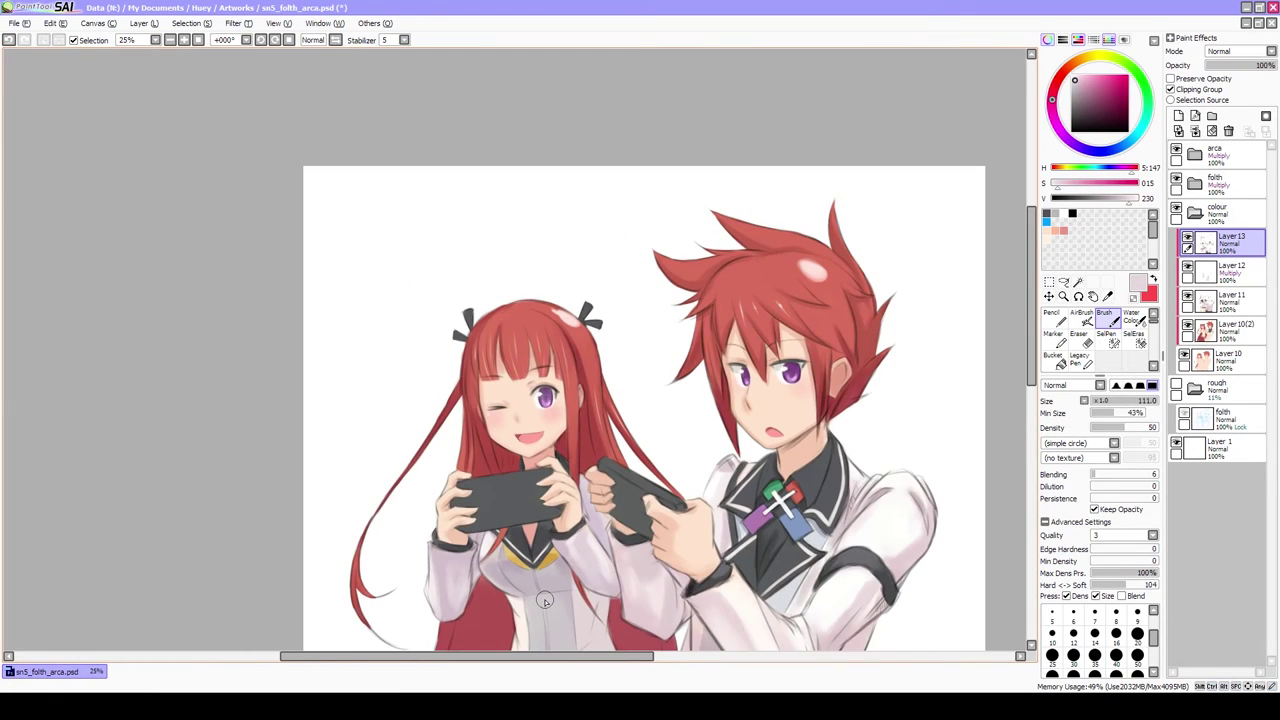
Shade the chest of the girl's top below the collar with greyish purple tones, then soften it with the Water Color brush
scroll(544, 600, "up", 1)
left_click(1115, 198)
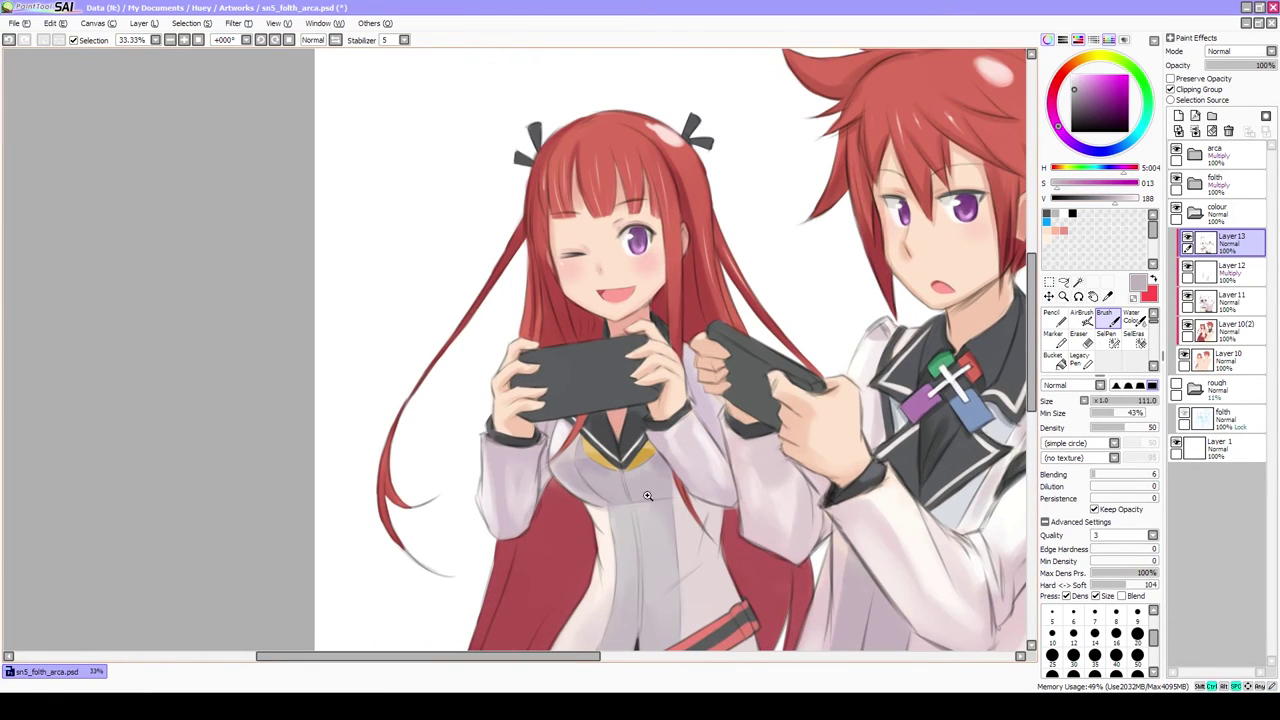
scroll(647, 495, "up", 3)
scroll(662, 494, "down", 4)
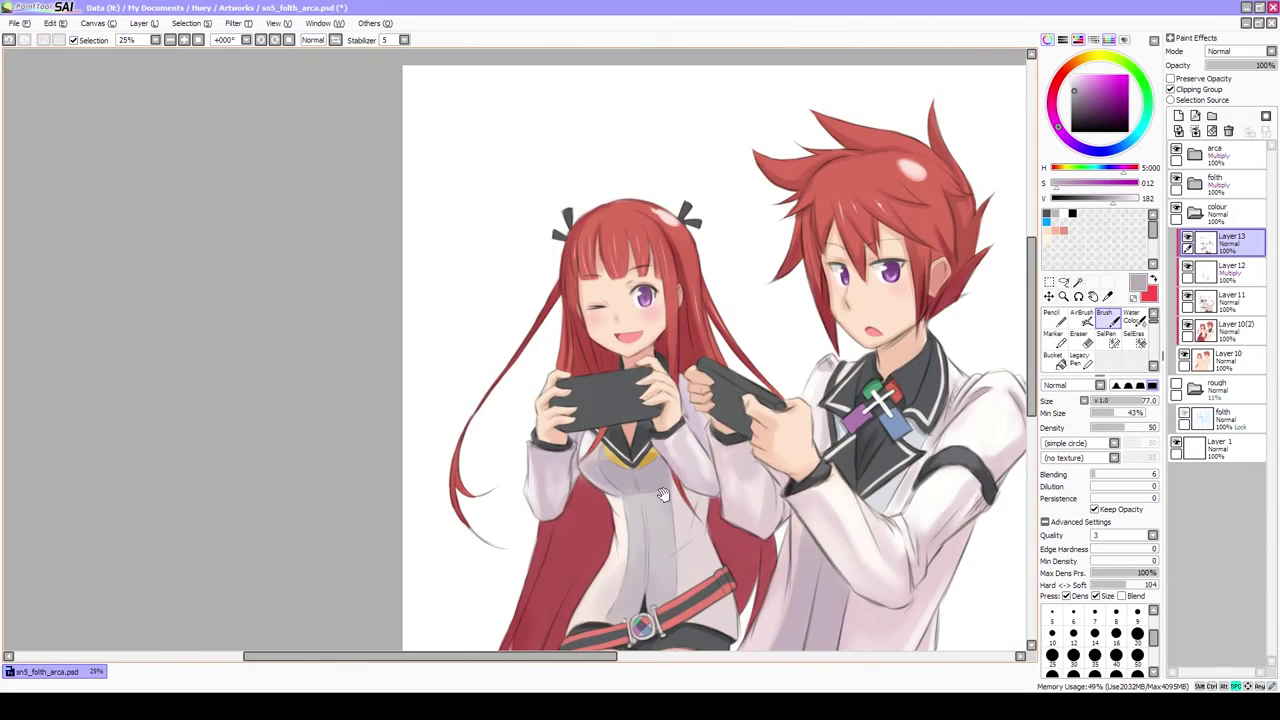
scroll(619, 480, "up", 3)
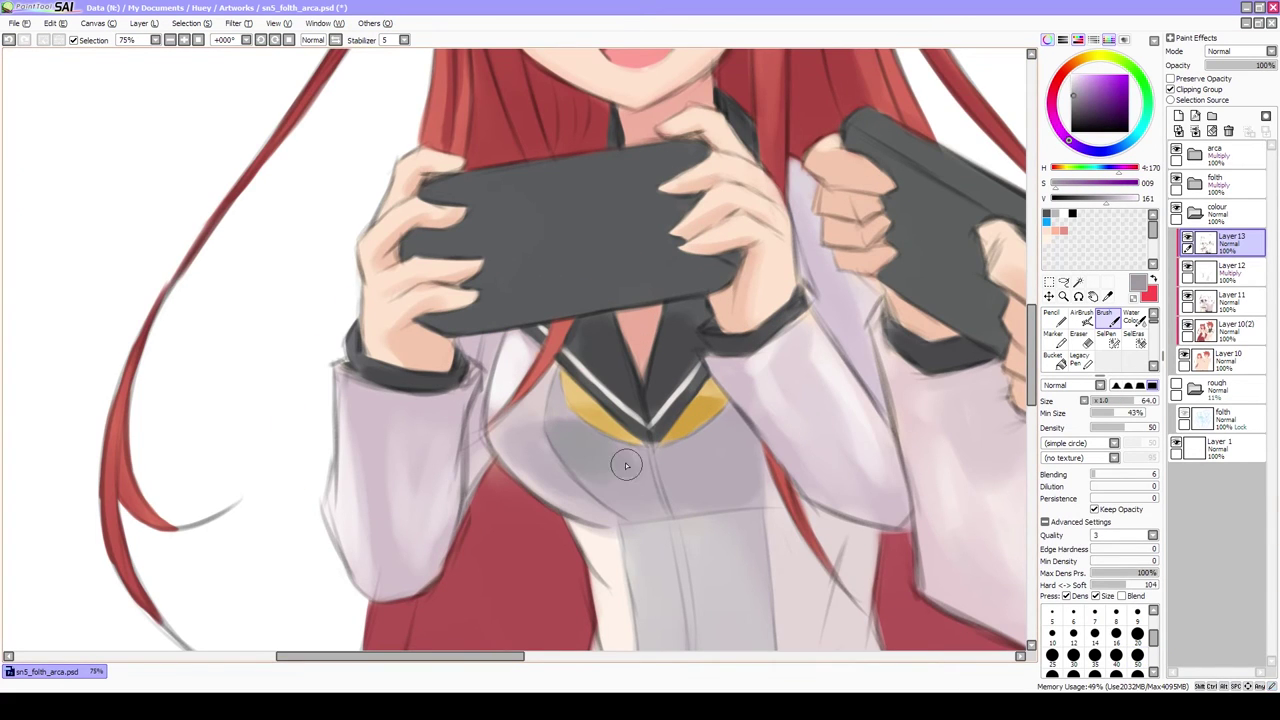
key("c")
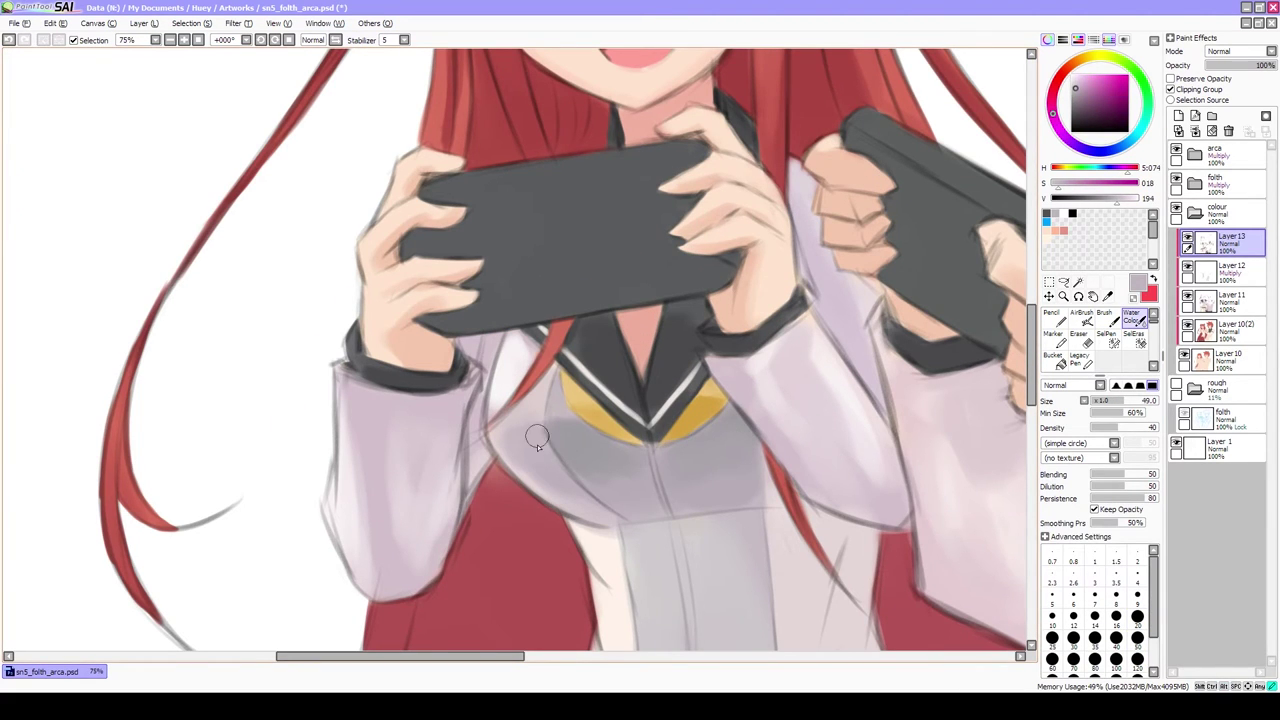
Return to the Brush tool, check the overall shading of both characters and save the drawing
scroll(537, 440, "down", 3)
scroll(734, 353, "up", 1)
scroll(640, 372, "down", 2)
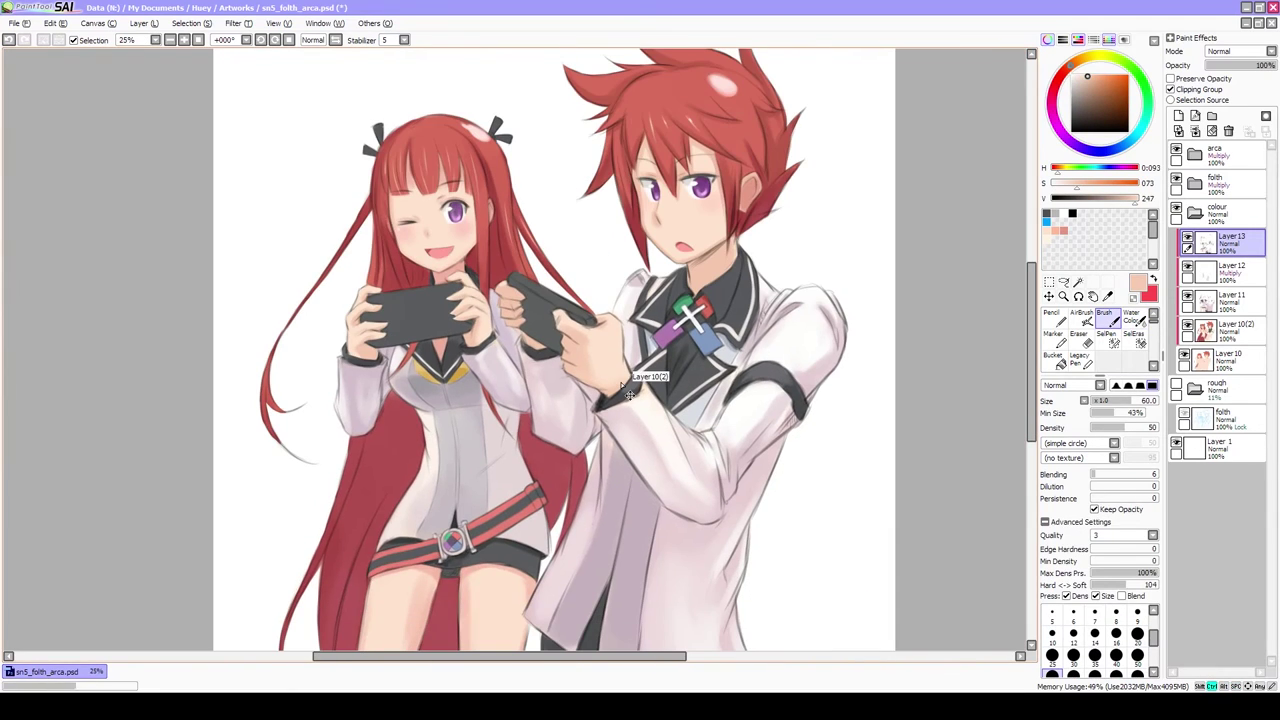
key("b")
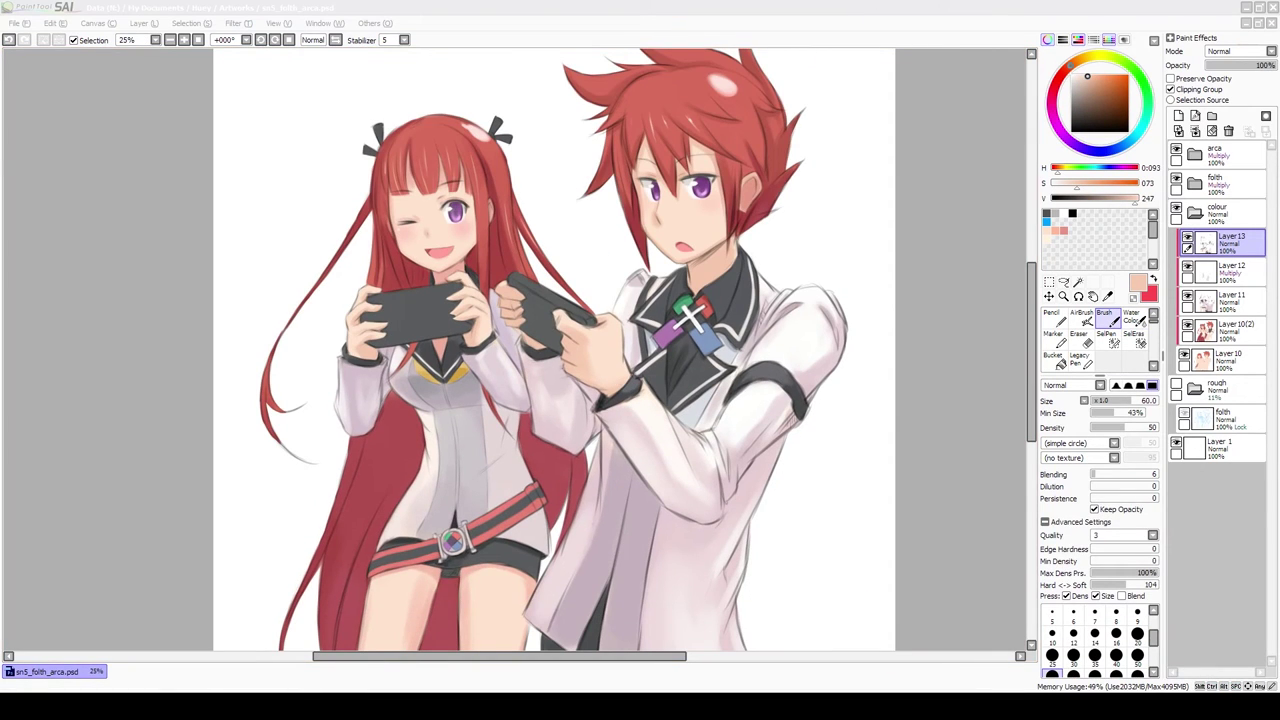
left_click(789, 379)
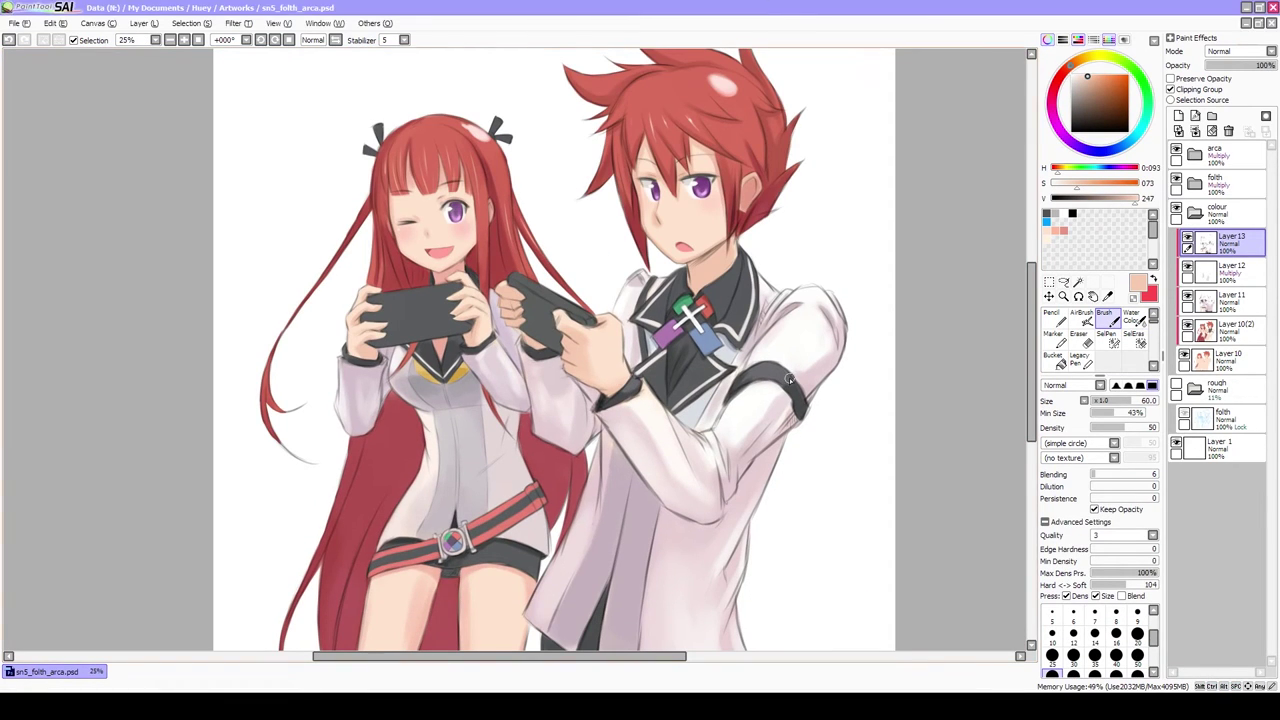
scroll(600, 330, "up", 3)
scroll(584, 388, "down", 3)
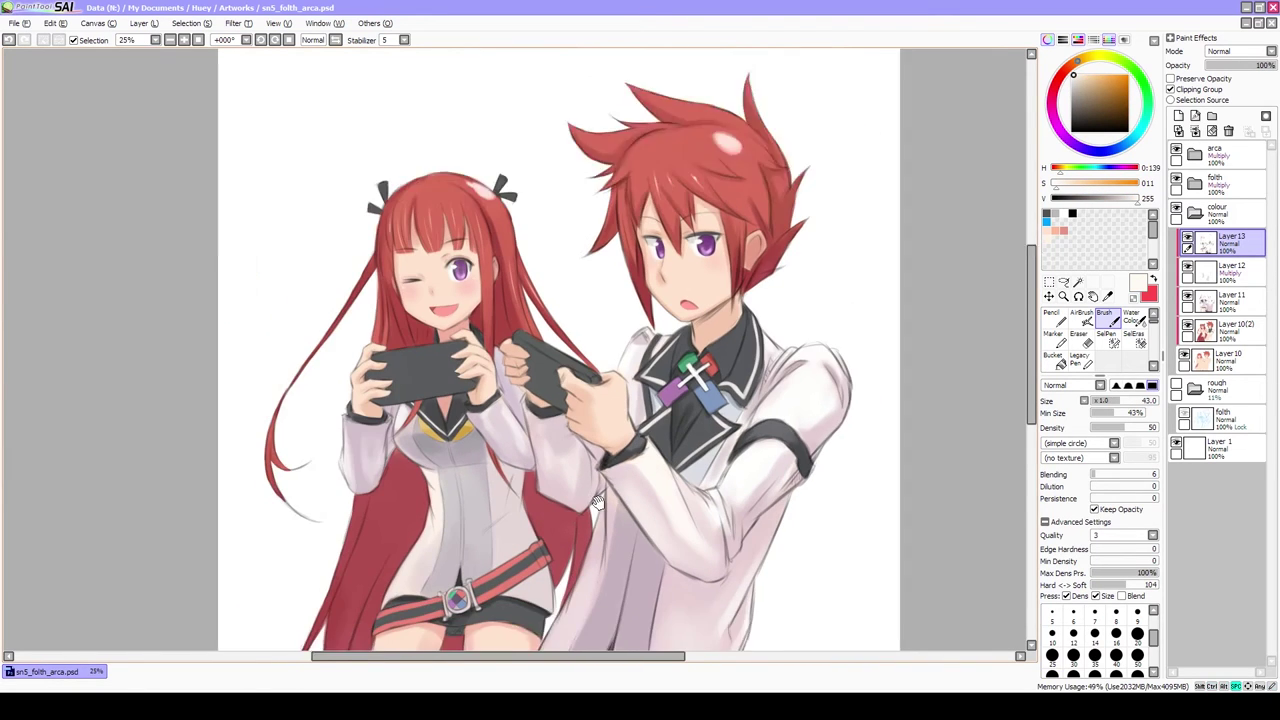
Widen the dark grey stripe on the girl's belt between the buckle and the upper belt loop, using a smaller brush
scroll(605, 483, "up", 4)
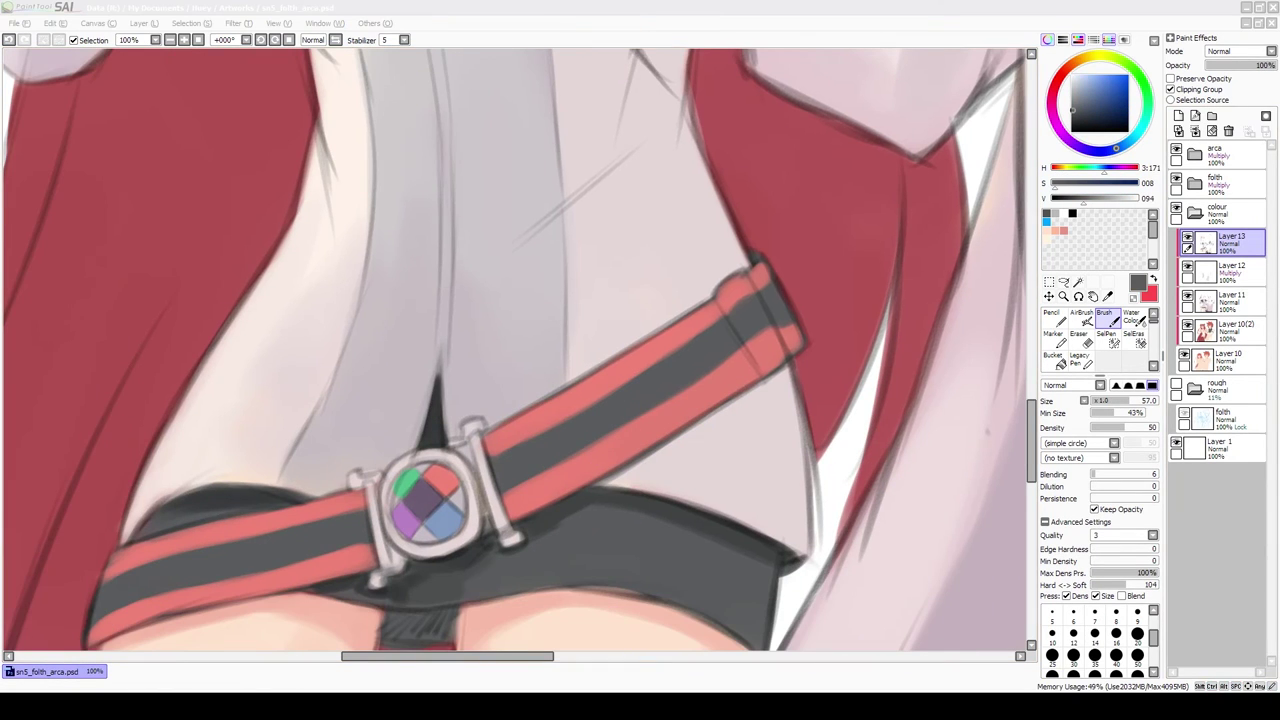
left_click_drag(526, 434, 646, 389)
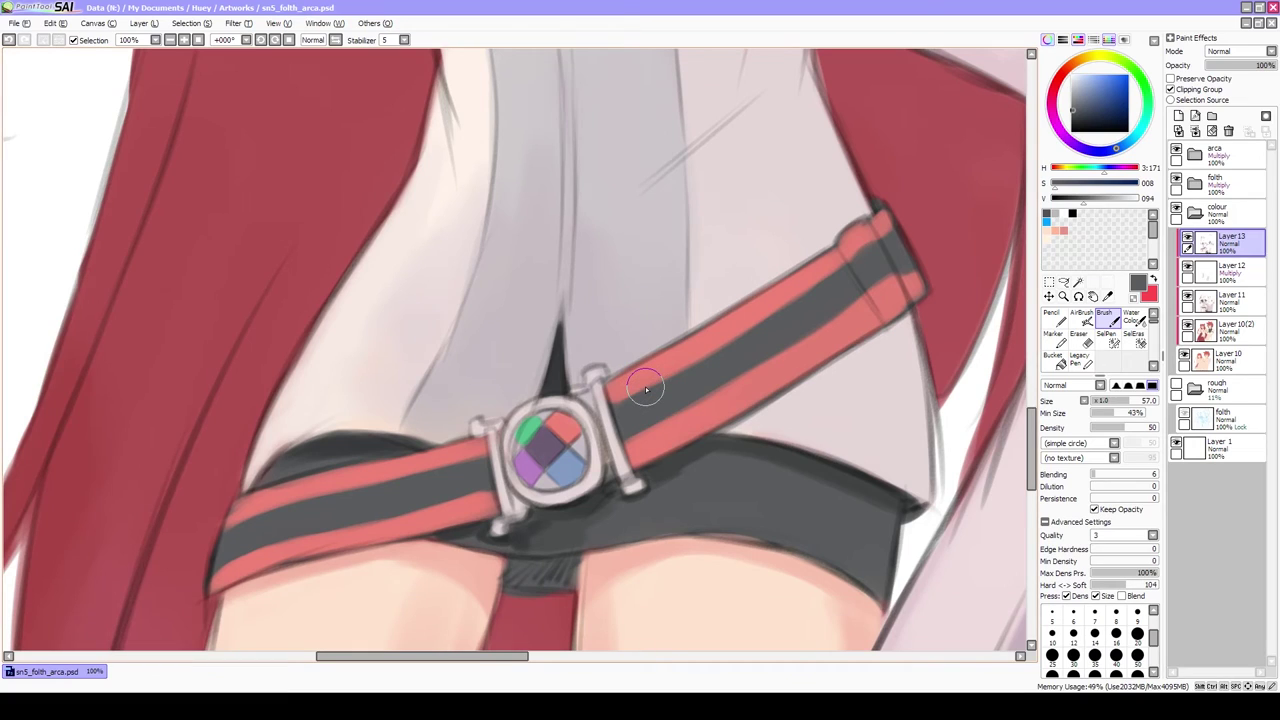
key("bracketleft")
key("bracketleft")
left_click(674, 375, "alt")
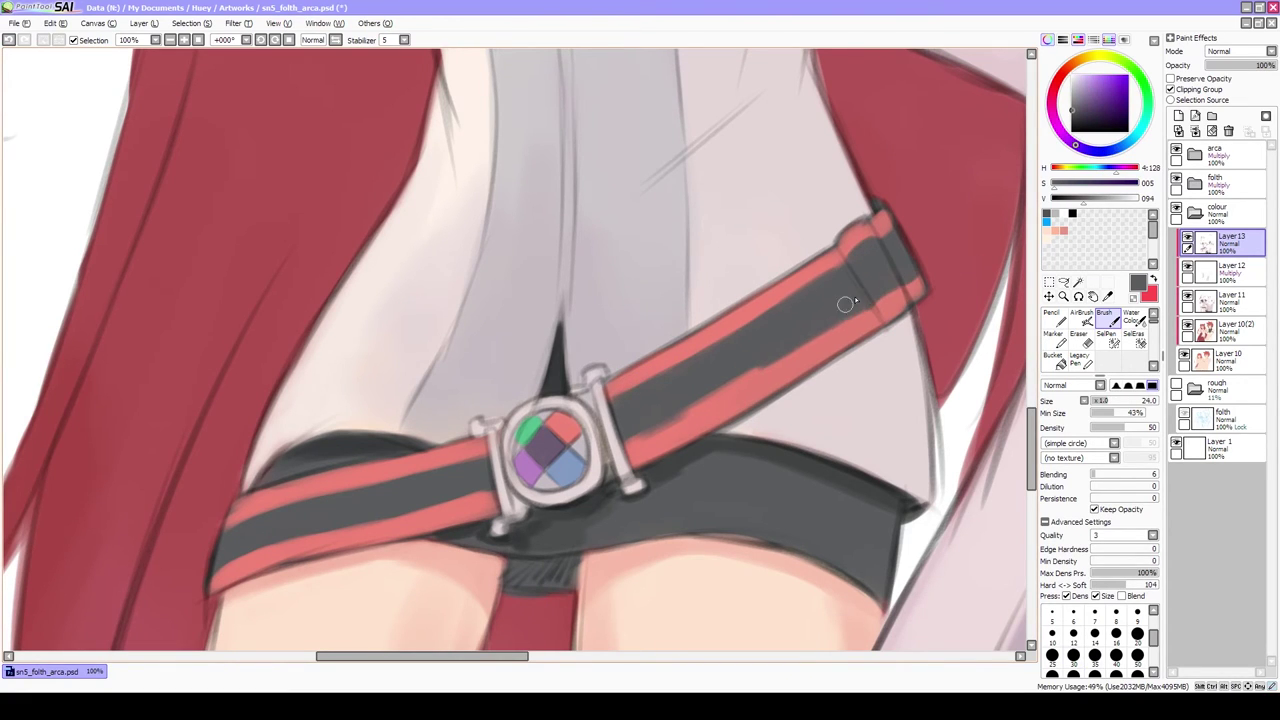
scroll(641, 435, "down", 4)
key("bracketleft")
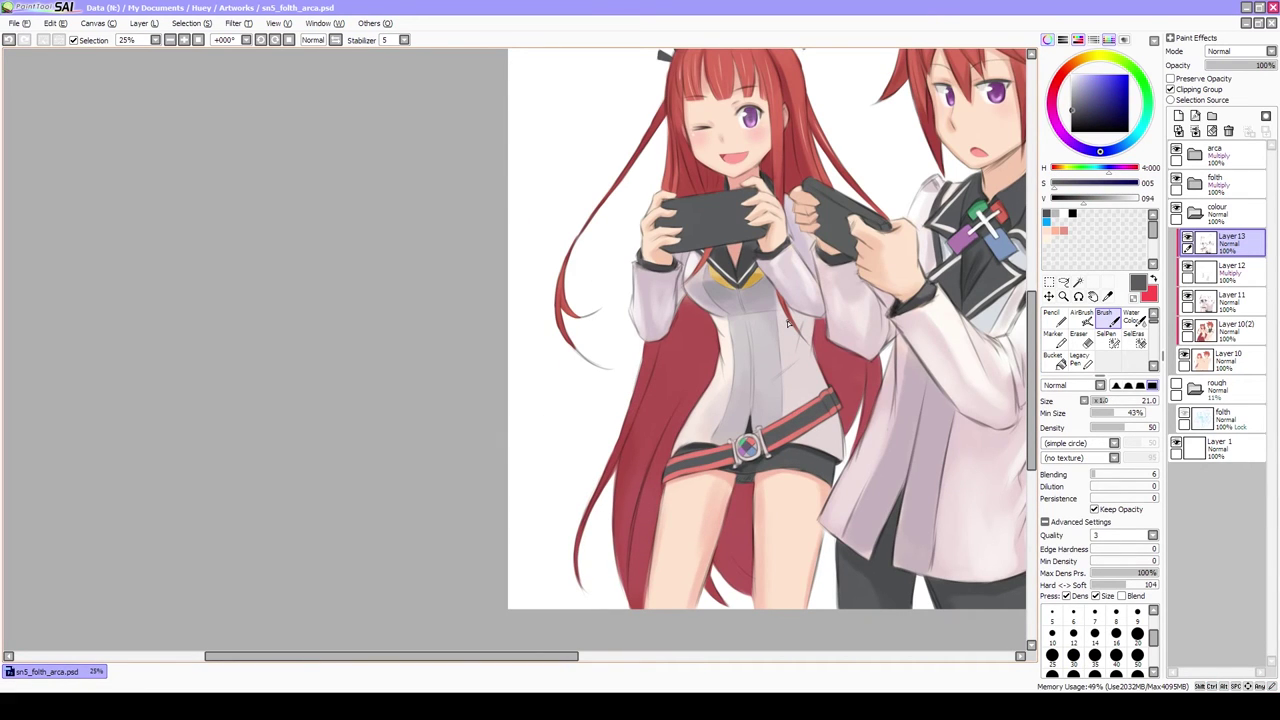
Widen the dark stripe on the belt section across the buckle's other side and clean its edges with sampled red, rotating the canvas
scroll(746, 446, "up", 6)
key("bracketleft")
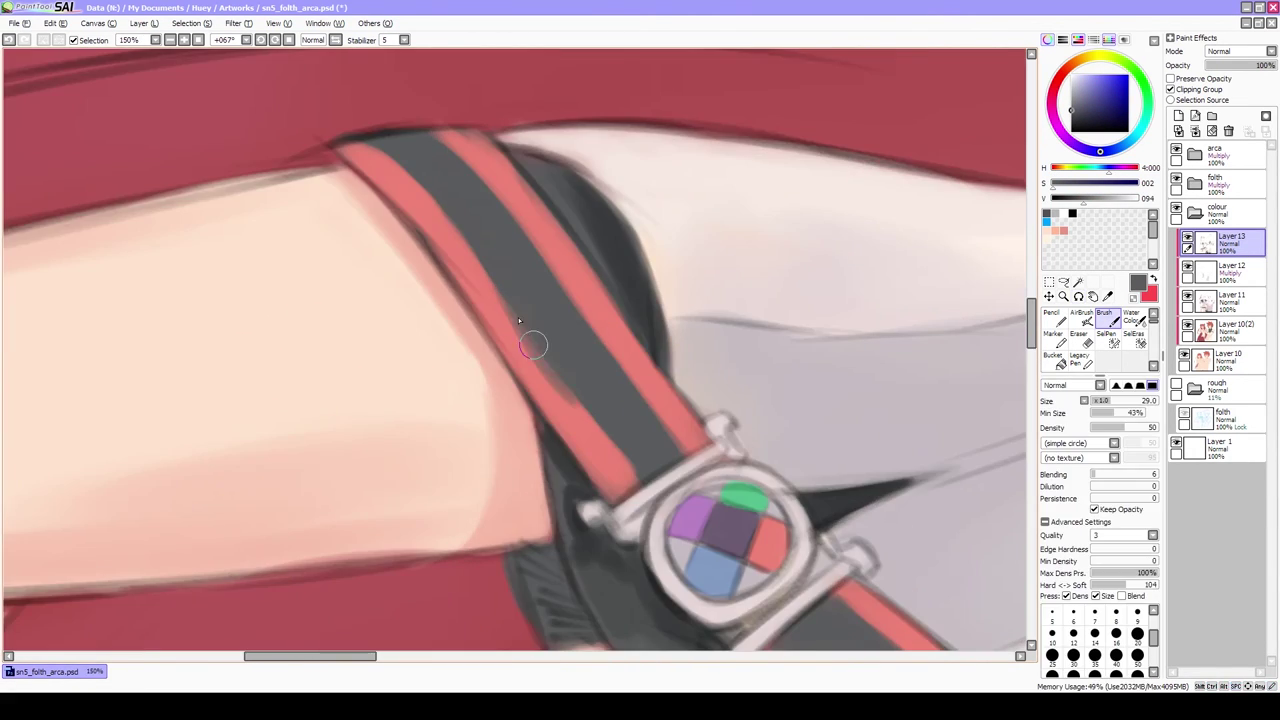
left_click_drag(540, 256, 714, 474)
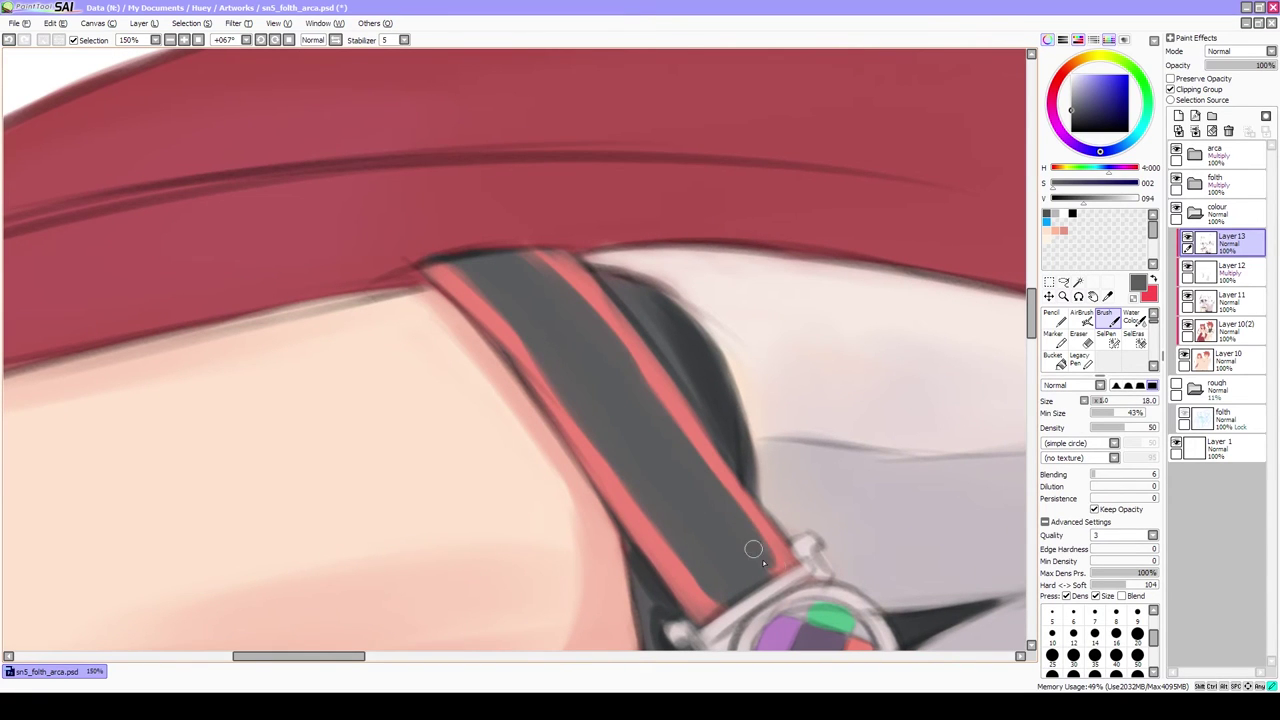
left_click(637, 368, "alt")
key("bracketright")
key("bracketleft")
key("bracketleft")
left_click(583, 317, "alt")
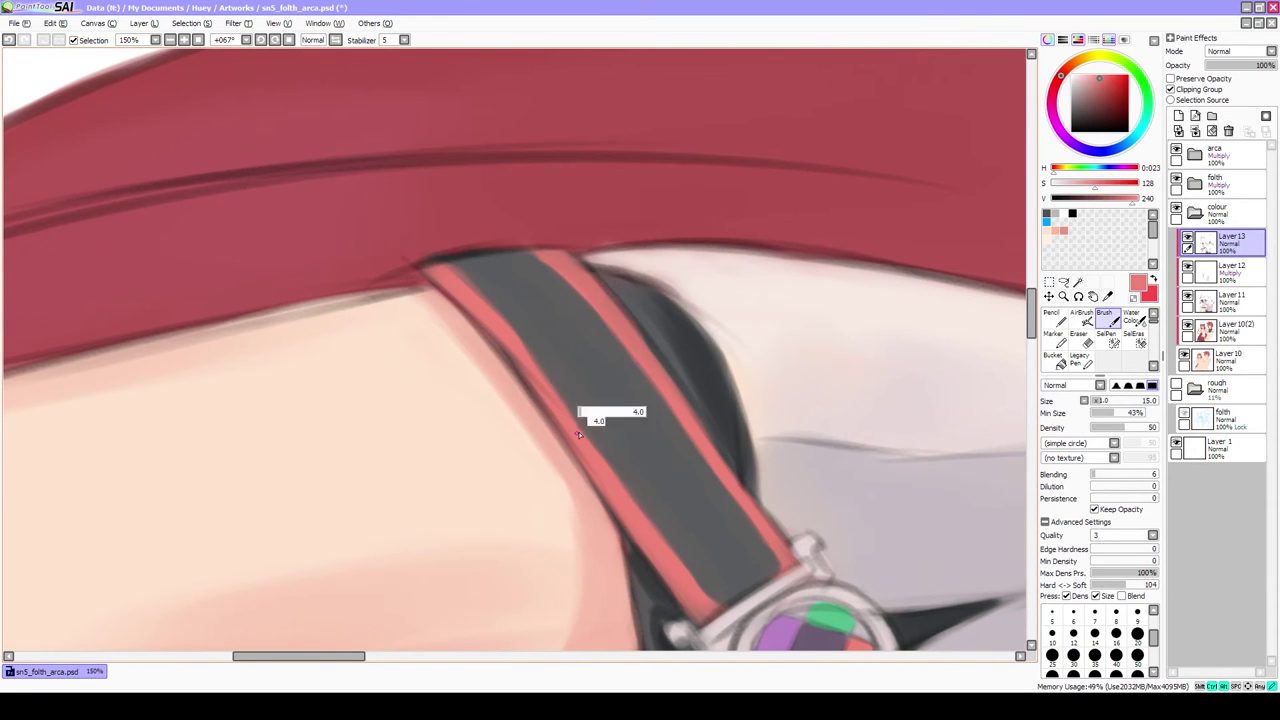
scroll(466, 289, "down", 4)
scroll(466, 289, "down", 1)
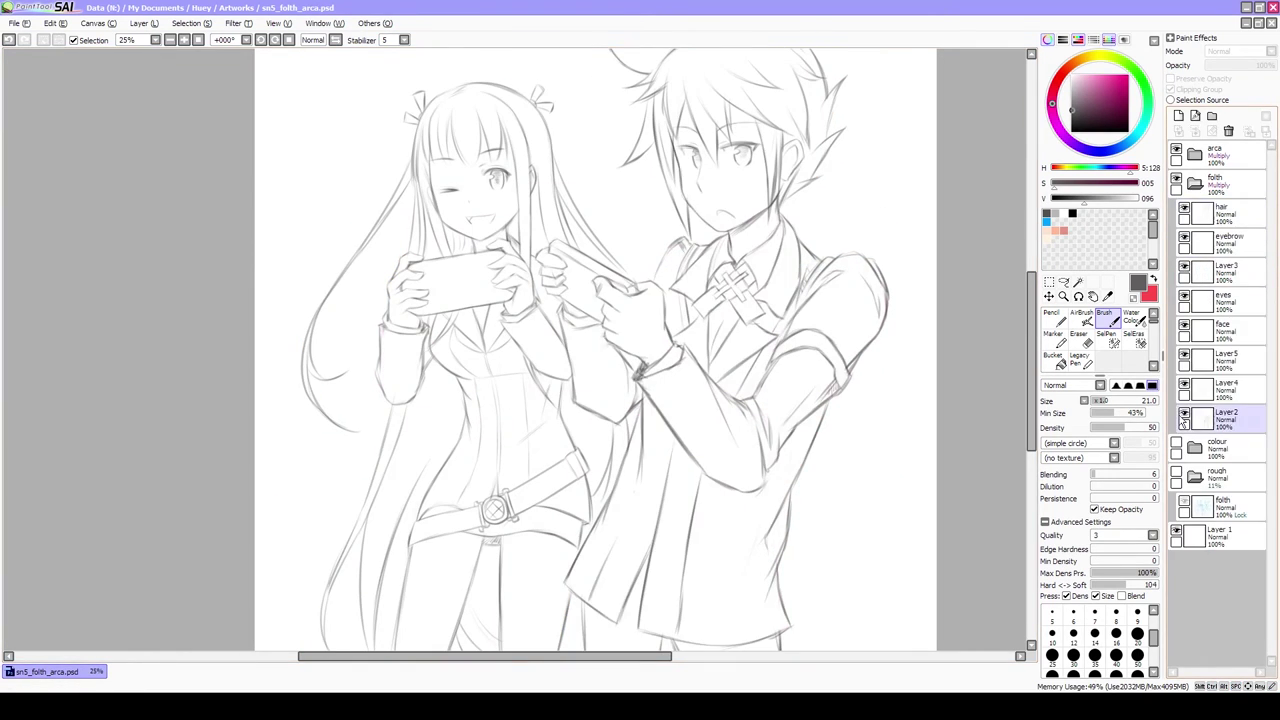
Rename the folth folder's Layer4 as right arm and Layer2 as body, and add a layer named belt between them
left_click(1212, 448)
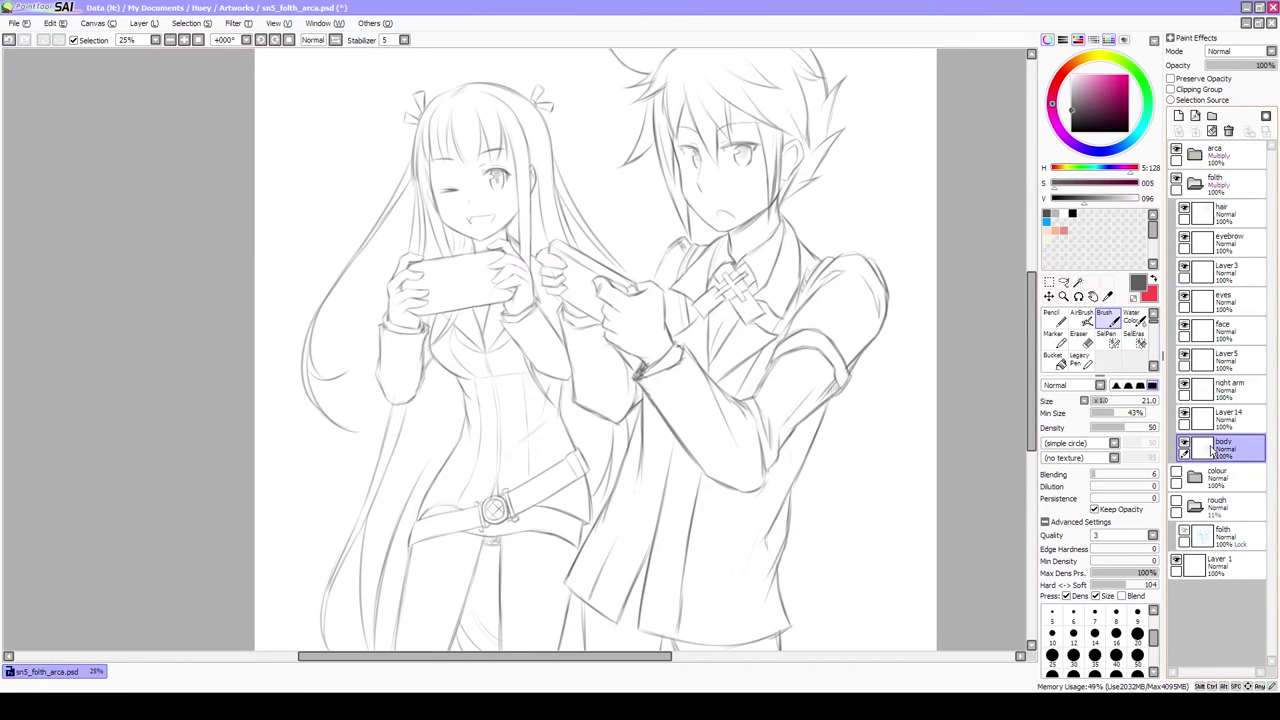
left_click(1178, 116)
type("belt")
Sketch the upper edge of a belt across the boy's coat with the size 16 Pencil, rotating the canvas for the stroke
left_click(1052, 318)
scroll(769, 330, "up", 3)
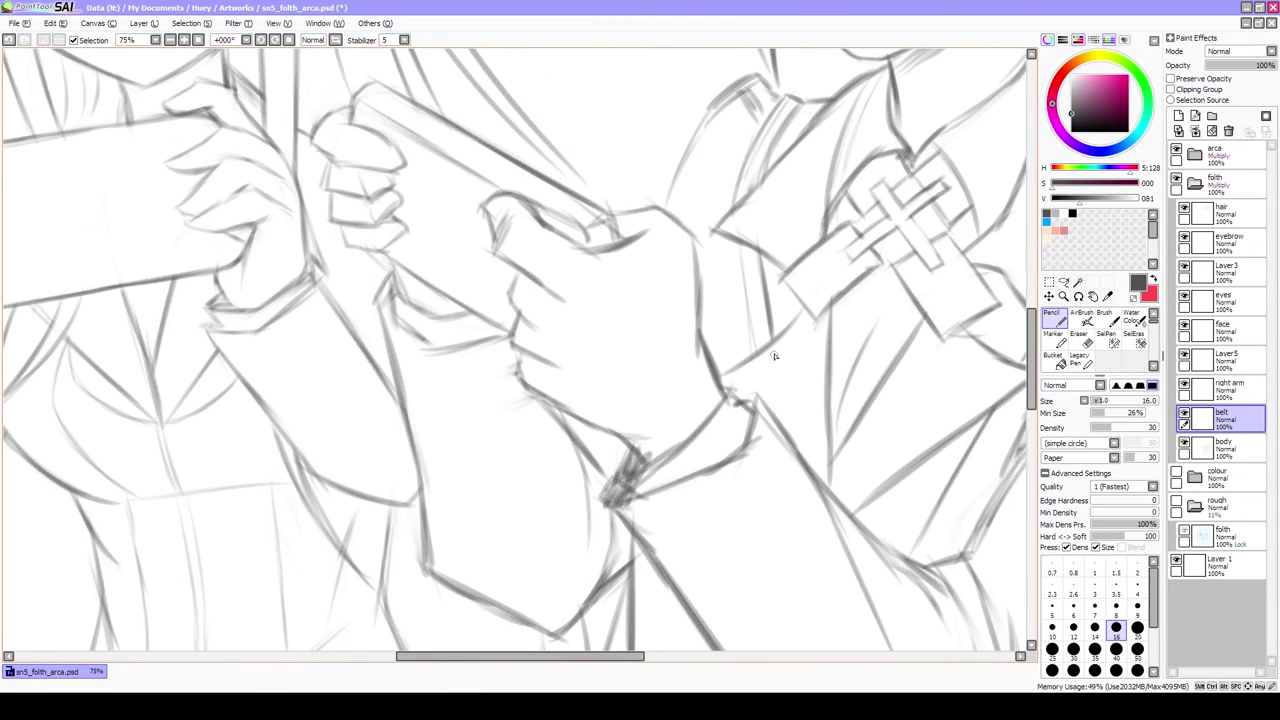
scroll(773, 355, "down", 3)
scroll(790, 420, "up", 1)
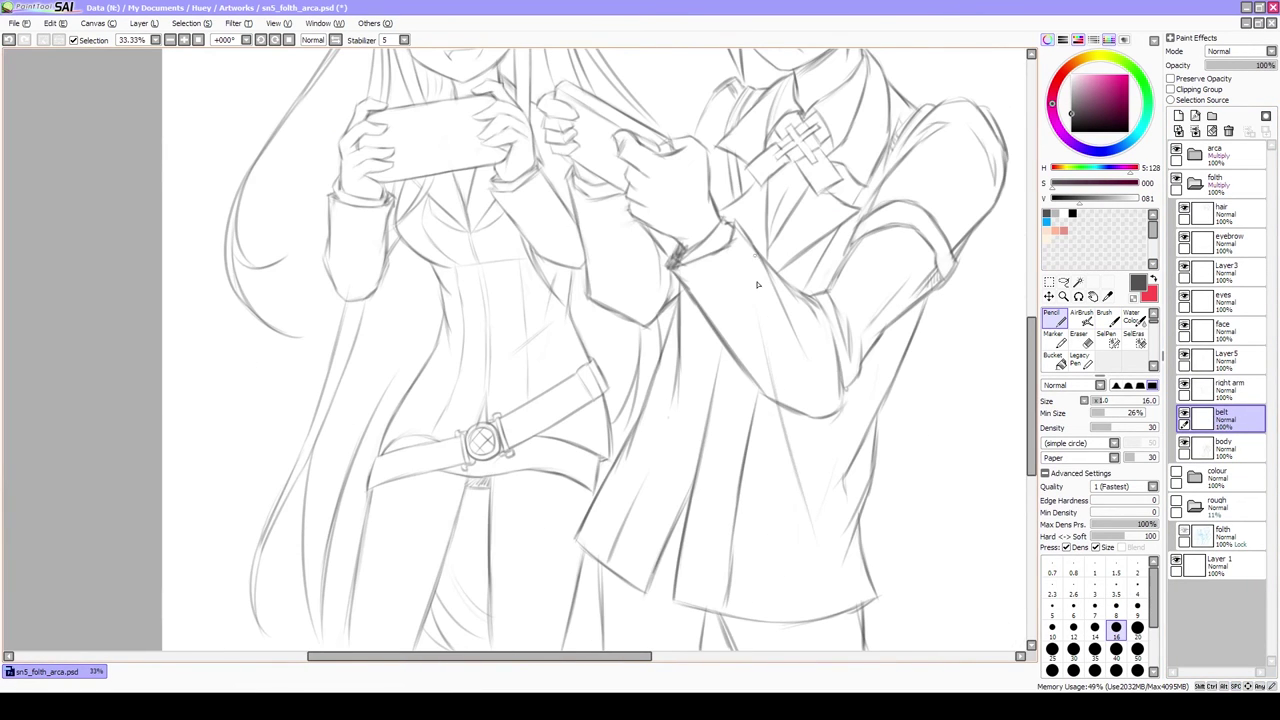
left_click_drag(757, 284, 808, 434)
scroll(708, 407, "down", 2)
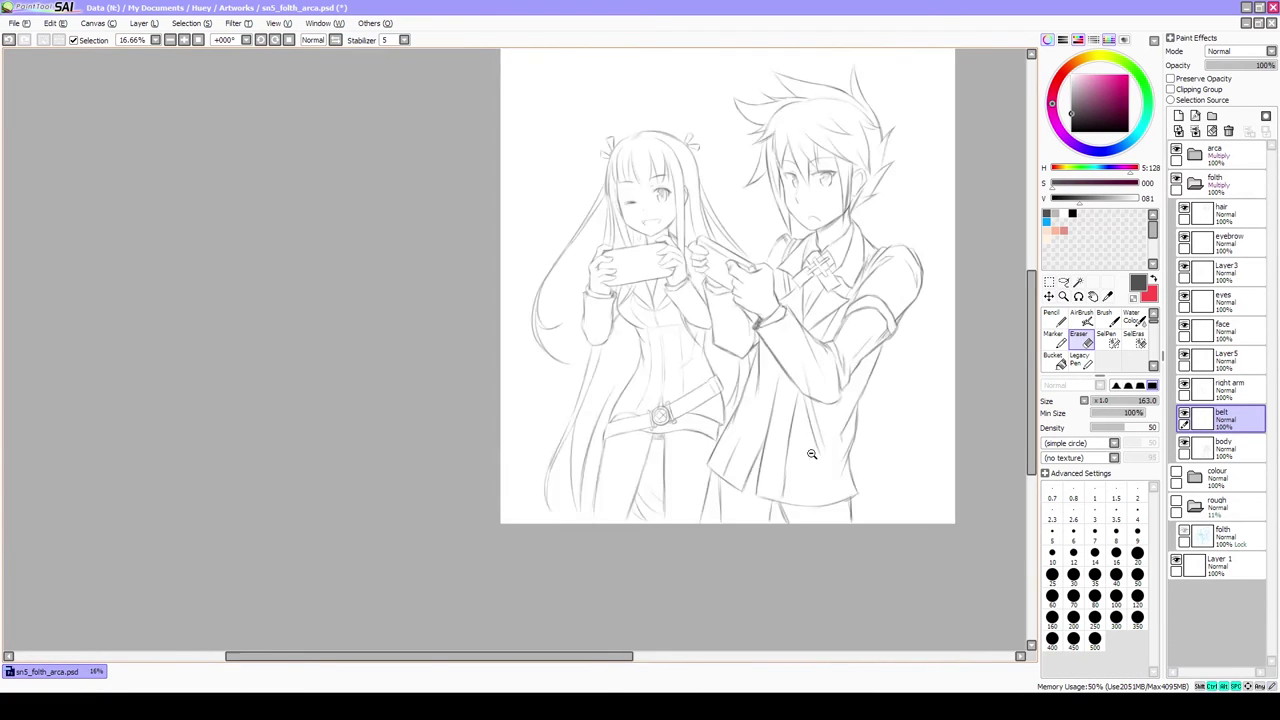
scroll(626, 466, "up", 3)
key("e")
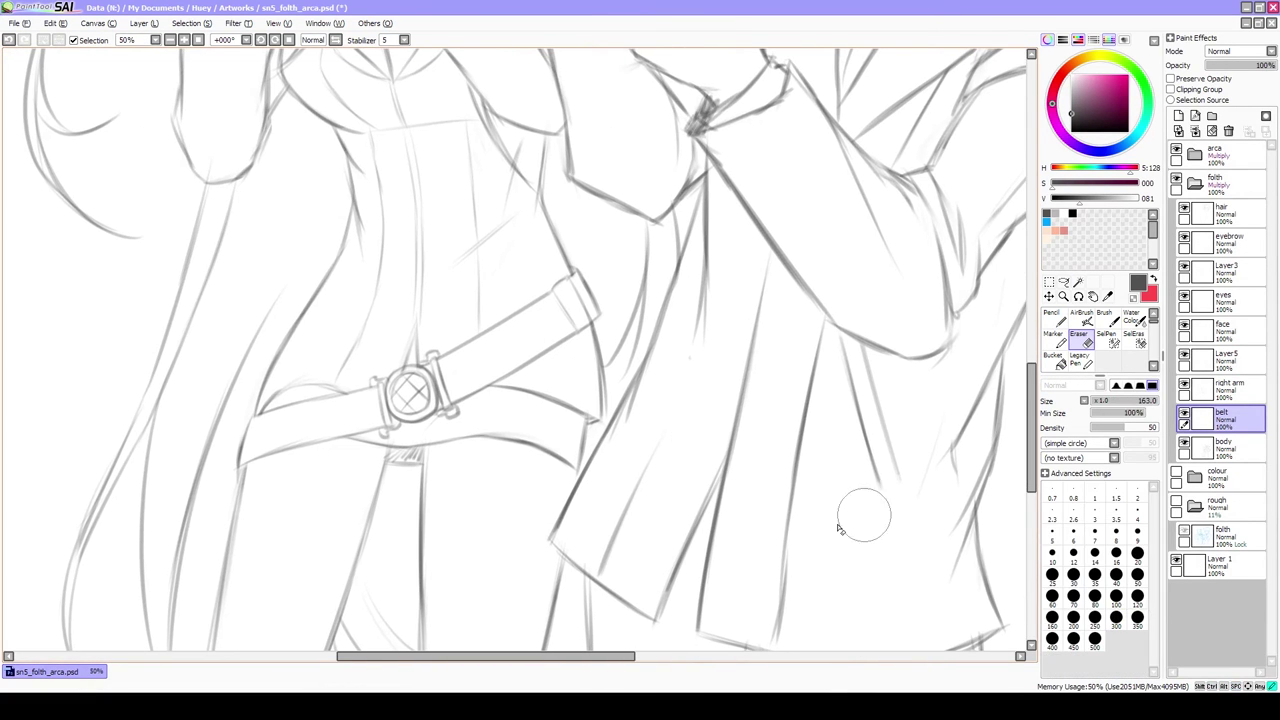
key("n")
scroll(836, 428, "down", 1)
left_click_drag(668, 460, 512, 438)
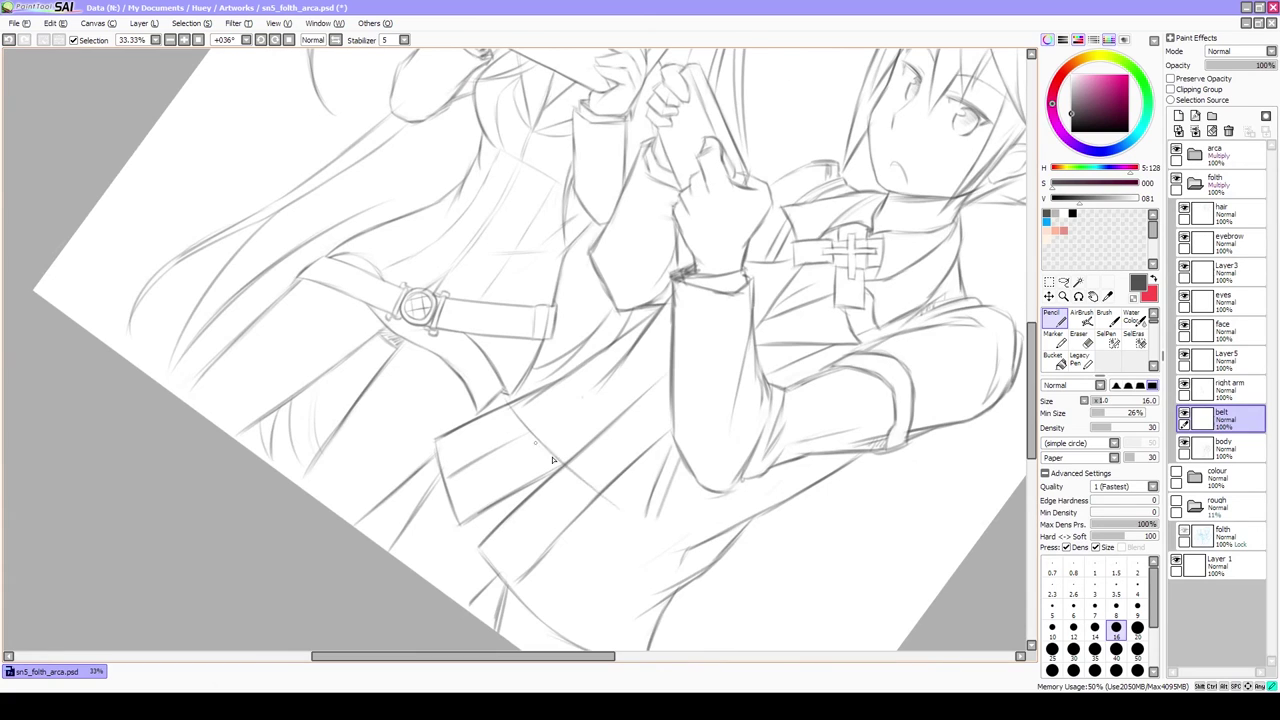
key("Home")
Erase the belt line where the hanging strap crosses it and sketch the strap's rounded end below the boy's elbow
key("e")
scroll(660, 436, "up", 3)
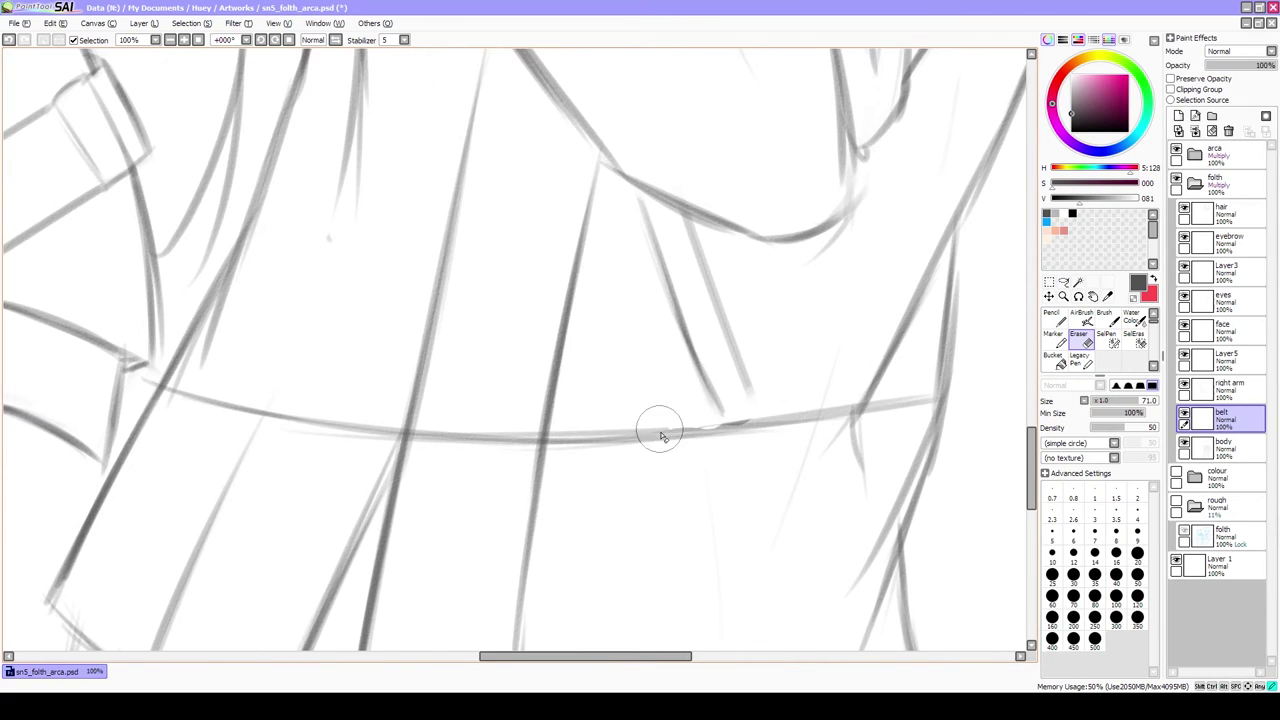
left_click_drag(660, 436, 745, 426)
key("n")
left_click_drag(735, 342, 793, 478)
mouse_move(738, 460)
left_mouse_down()
mouse_move(768, 484)
mouse_move(795, 470)
left_mouse_up()
Sketch the belt's end at the coat's back edge and a rectangular belt loop beside the hanging strap
left_click_drag(663, 523, 569, 489)
left_click_drag(810, 384, 922, 358)
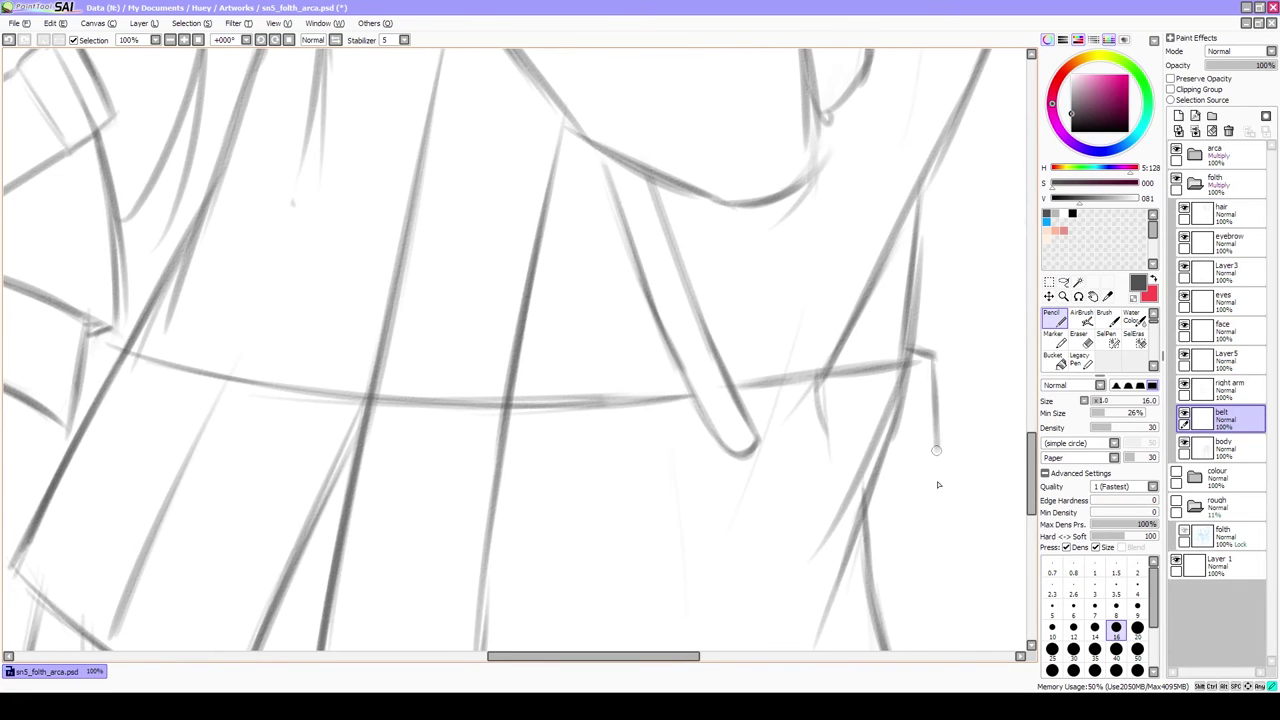
left_click_drag(938, 485, 893, 392)
scroll(895, 395, "down", 2)
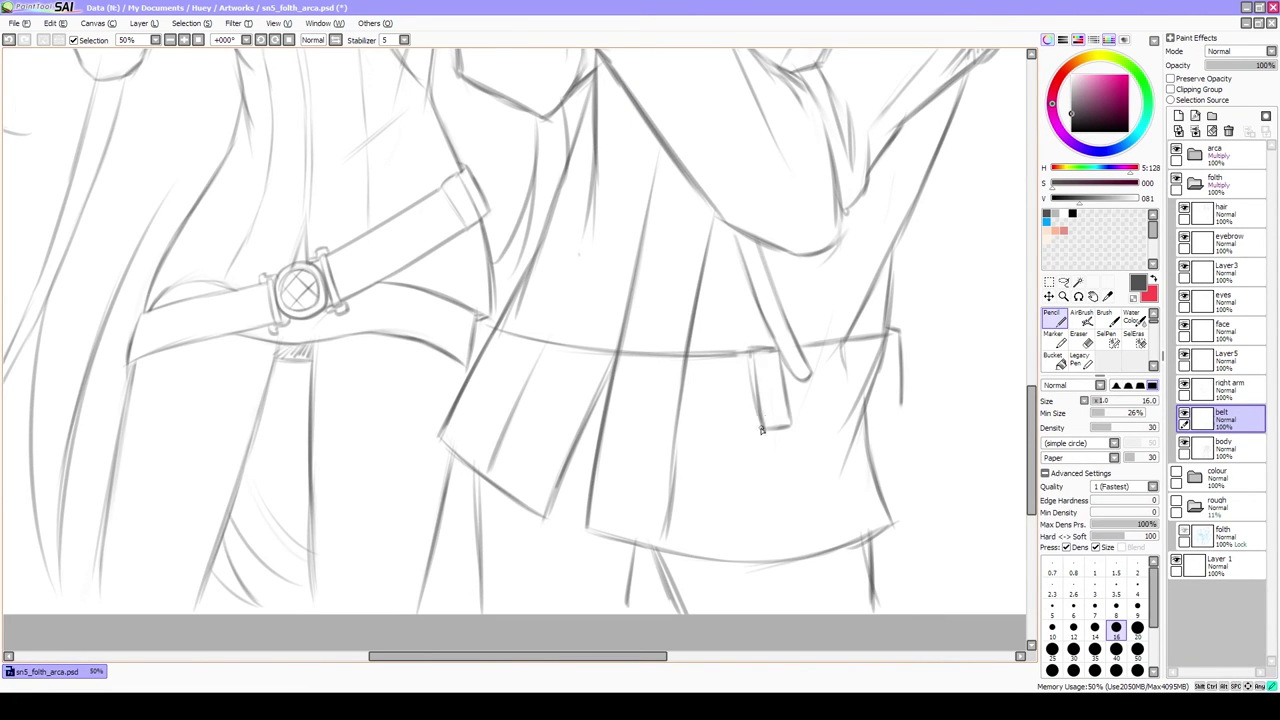
scroll(761, 429, "down", 3)
scroll(659, 327, "up", 3)
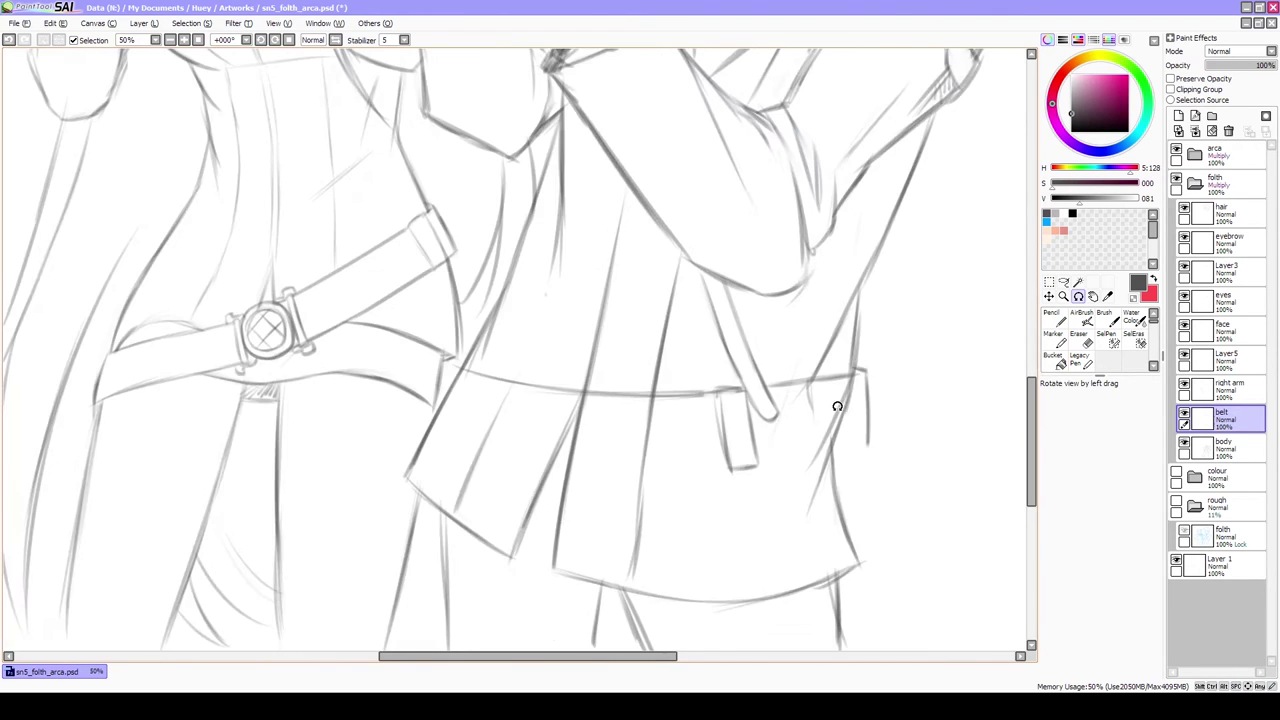
Sketch the belt's lower edge and front end on the coat's wide panel, rotating the canvas and resetting it
mouse_move(837, 406)
left_mouse_down()
mouse_move(560, 371)
mouse_move(511, 437)
left_mouse_up()
key("Home")
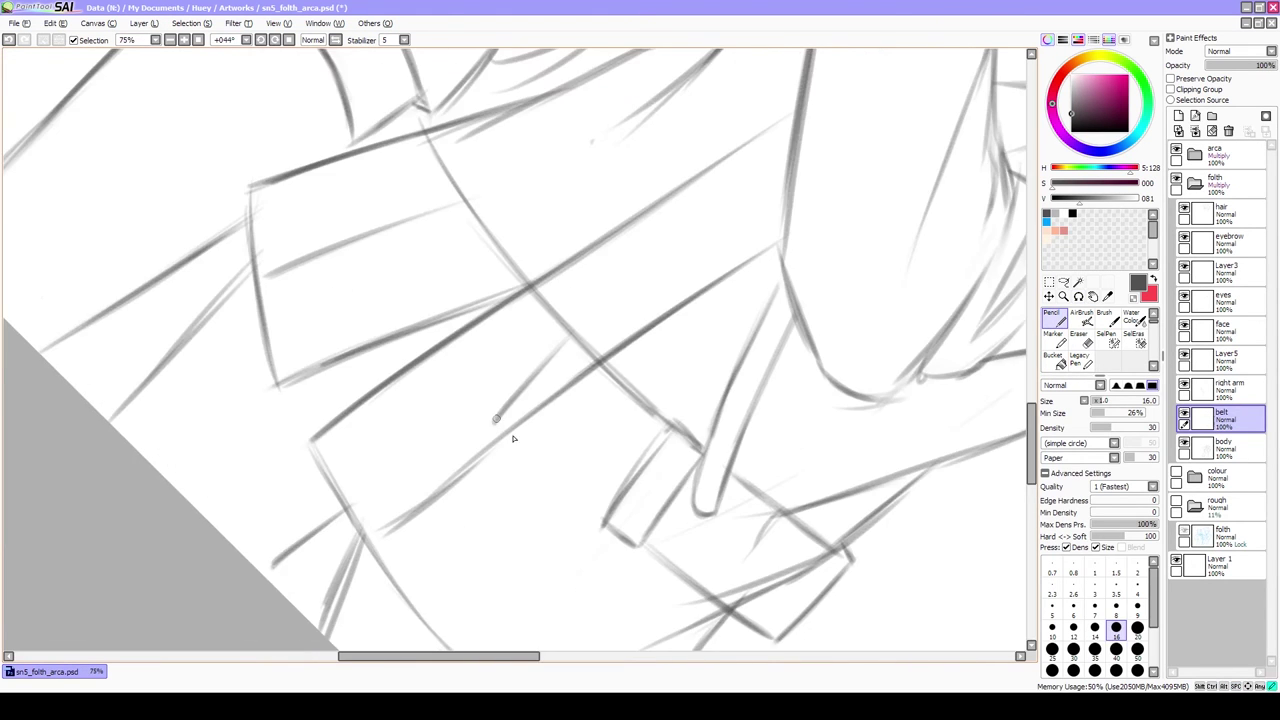
key("Home")
scroll(597, 437, "up", 2)
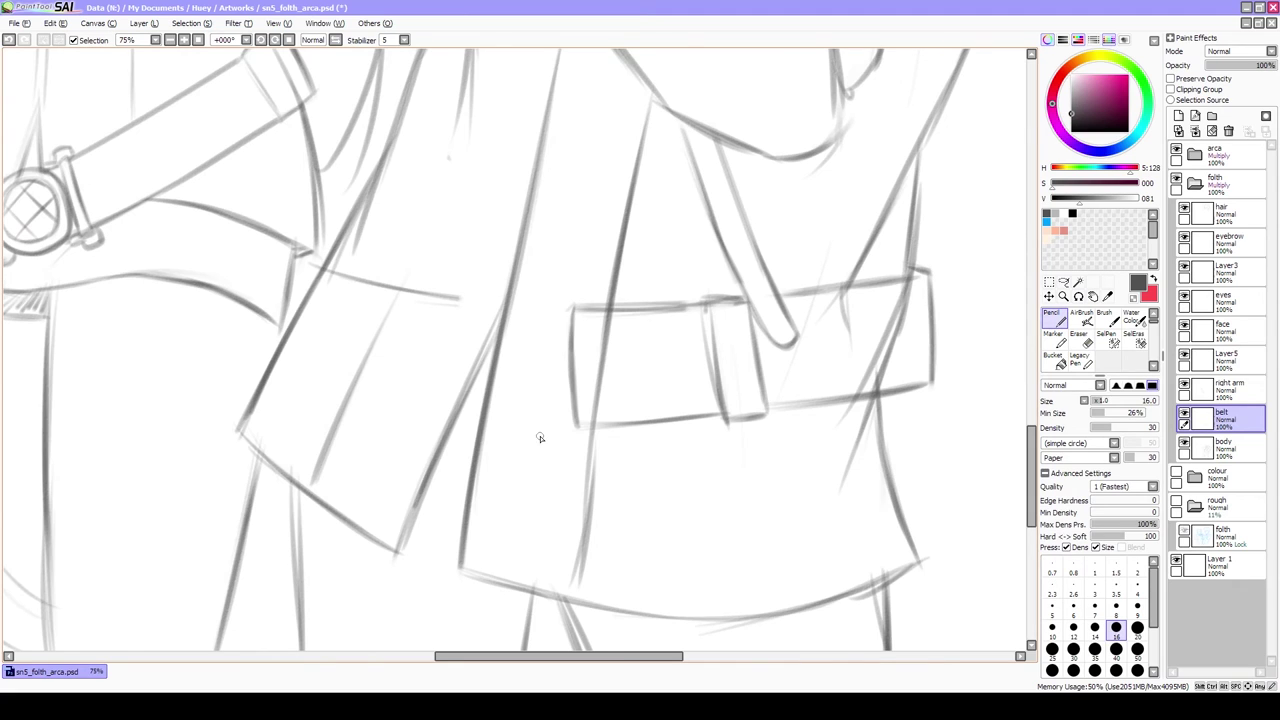
Sketch the matching belt section on the coat's narrow front panel, including its end and the part wrapping behind the panel's edge
left_click_drag(471, 318, 551, 343)
left_click_drag(527, 389, 526, 320)
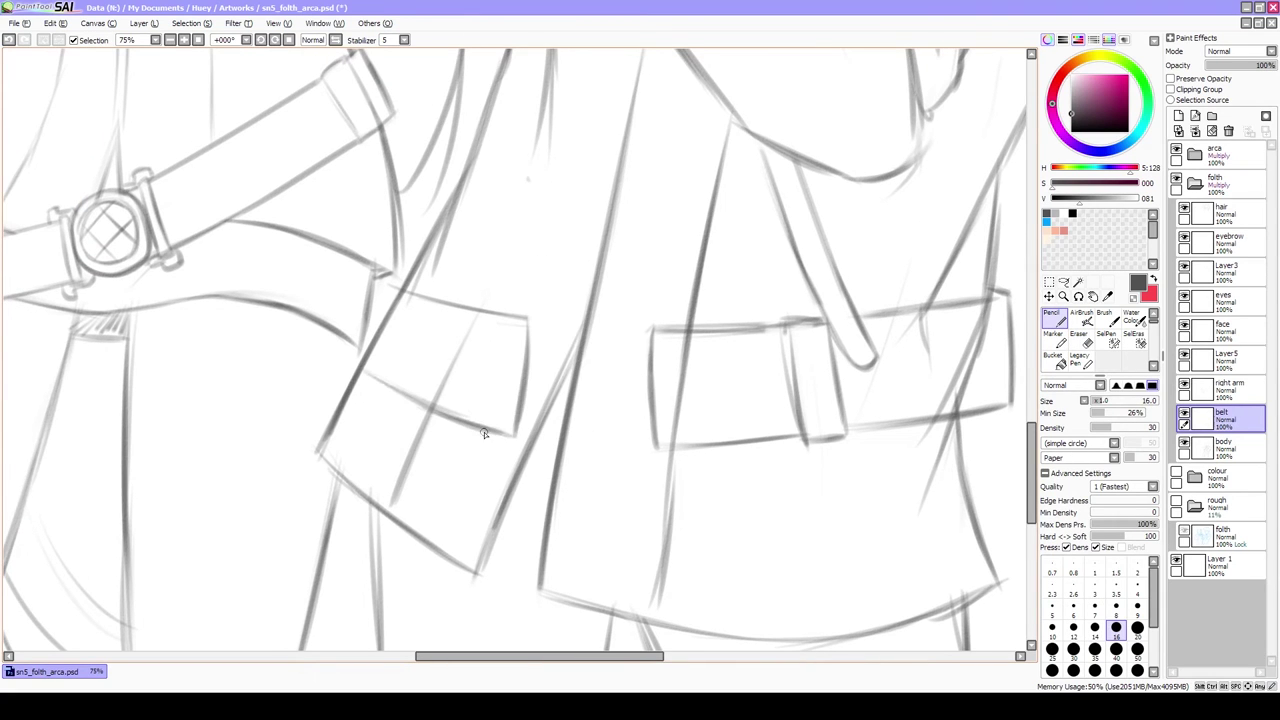
left_click_drag(345, 345, 393, 277)
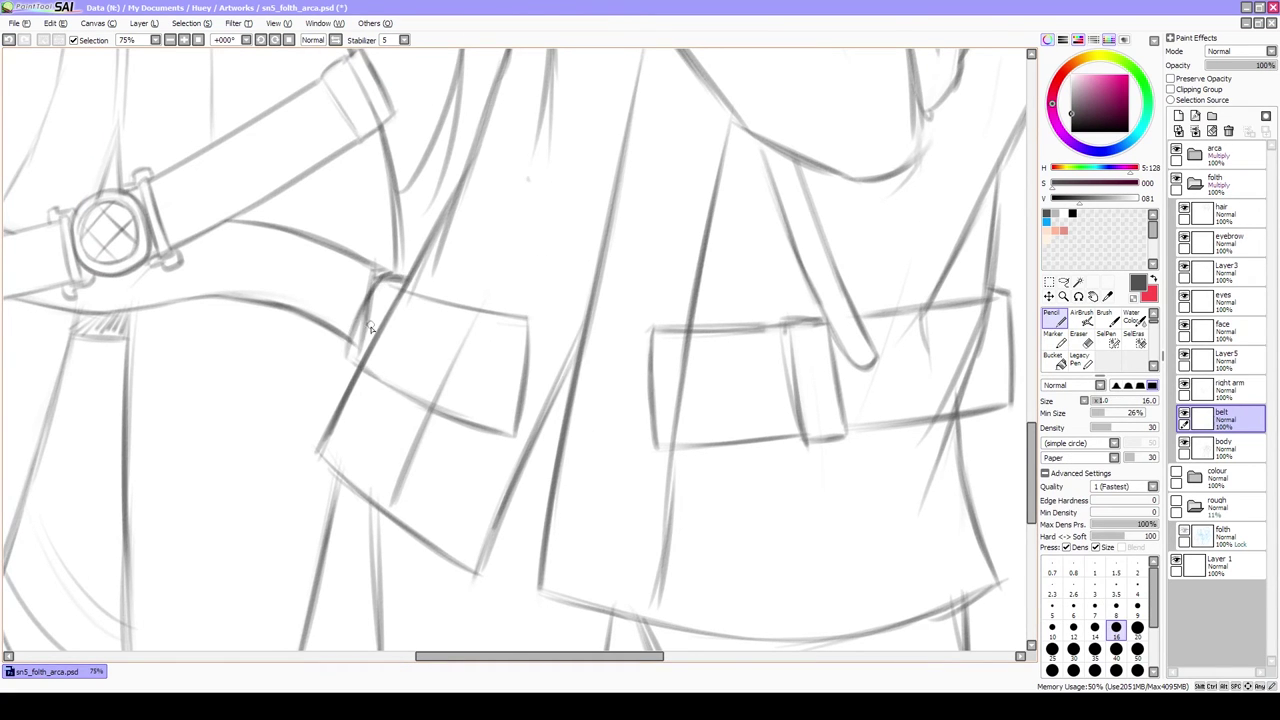
scroll(370, 330, "down", 1)
scroll(402, 383, "up", 1)
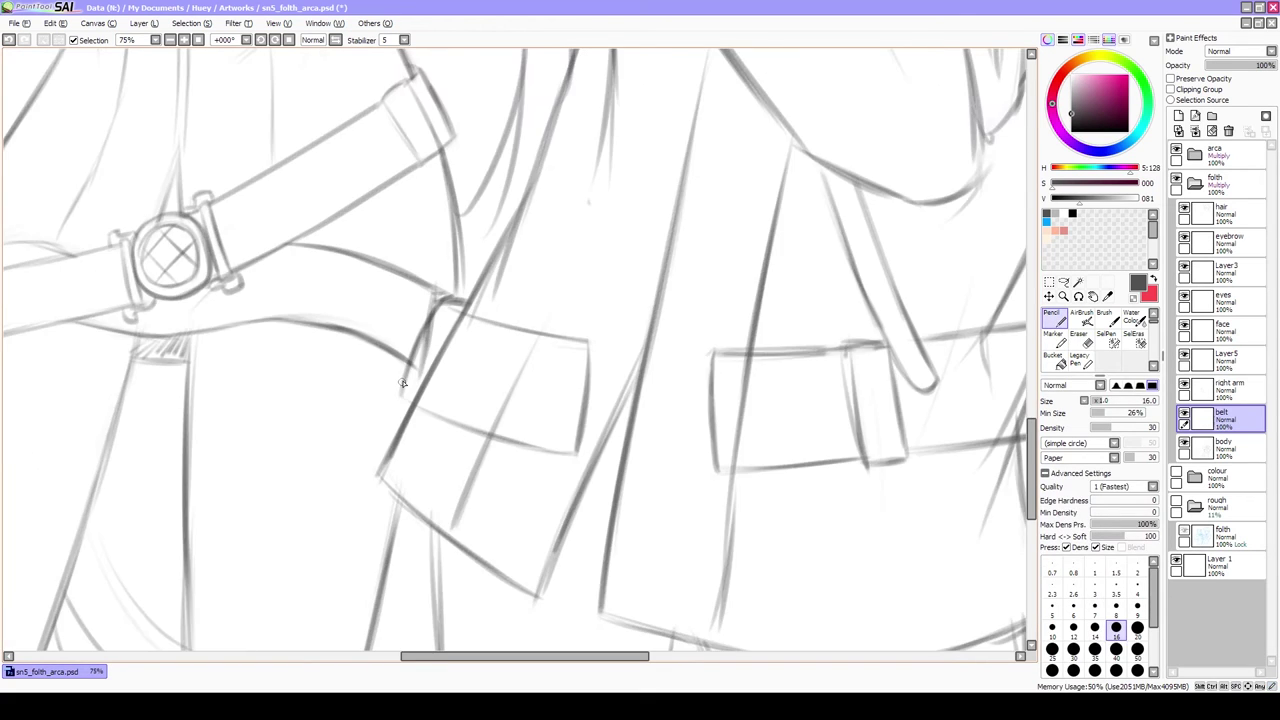
scroll(402, 383, "down", 1)
scroll(608, 429, "up", 1)
left_click_drag(630, 488, 635, 363)
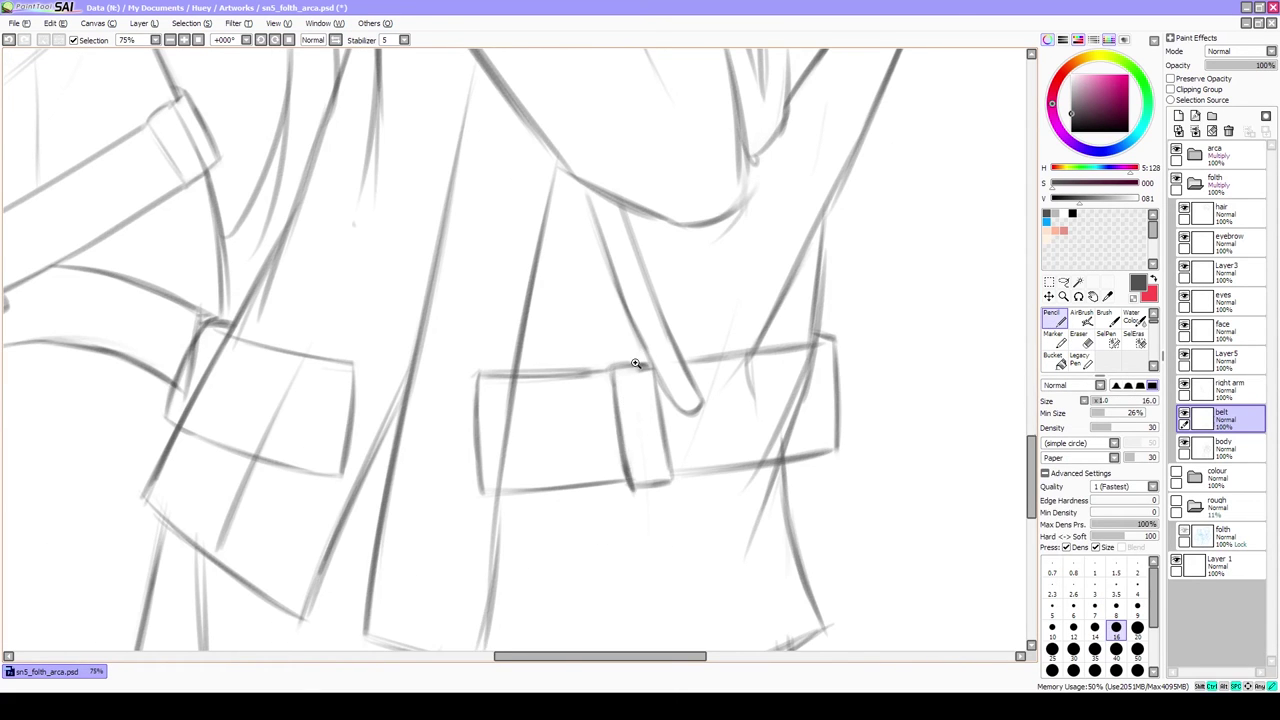
Sketch a bone-shaped toggle where the hanging strap crosses the belt loop and a round rivet on the strap's rounded end
scroll(635, 363, "up", 1)
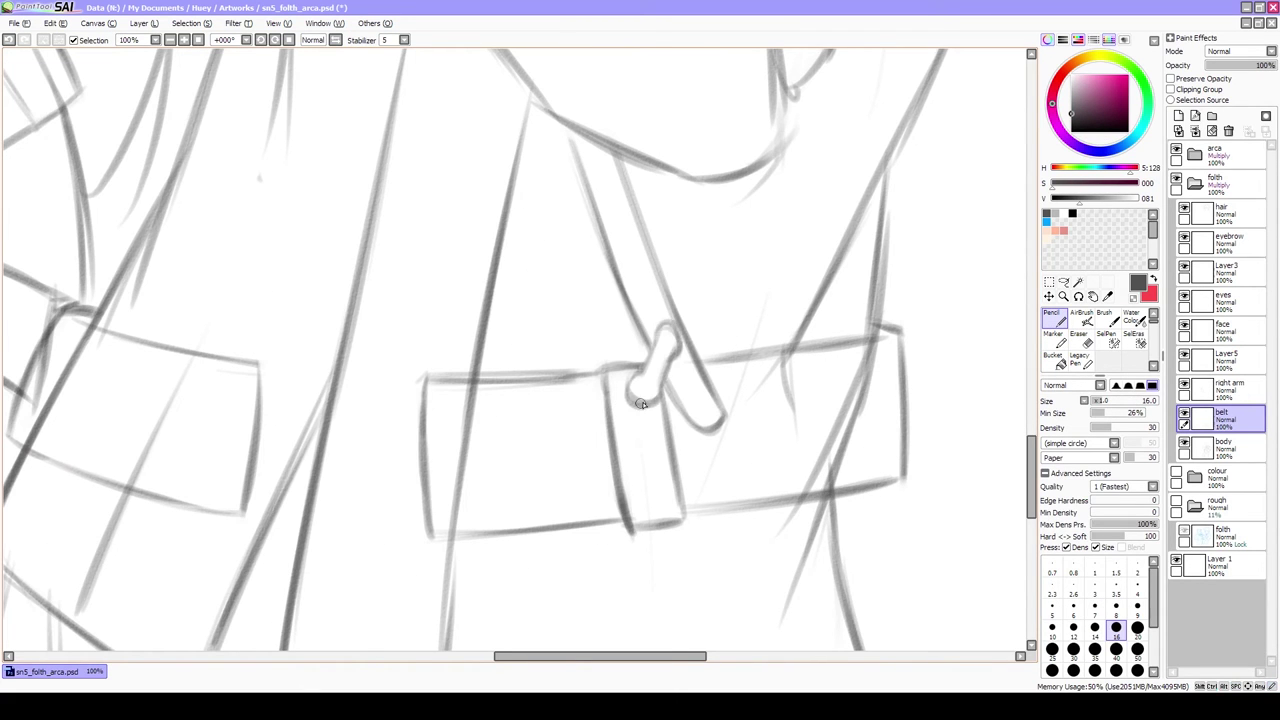
scroll(641, 403, "down", 1)
scroll(660, 420, "up", 1)
scroll(680, 430, "up", 1)
left_click_drag(683, 362, 733, 452)
left_click_drag(630, 418, 755, 469)
scroll(709, 455, "down", 1)
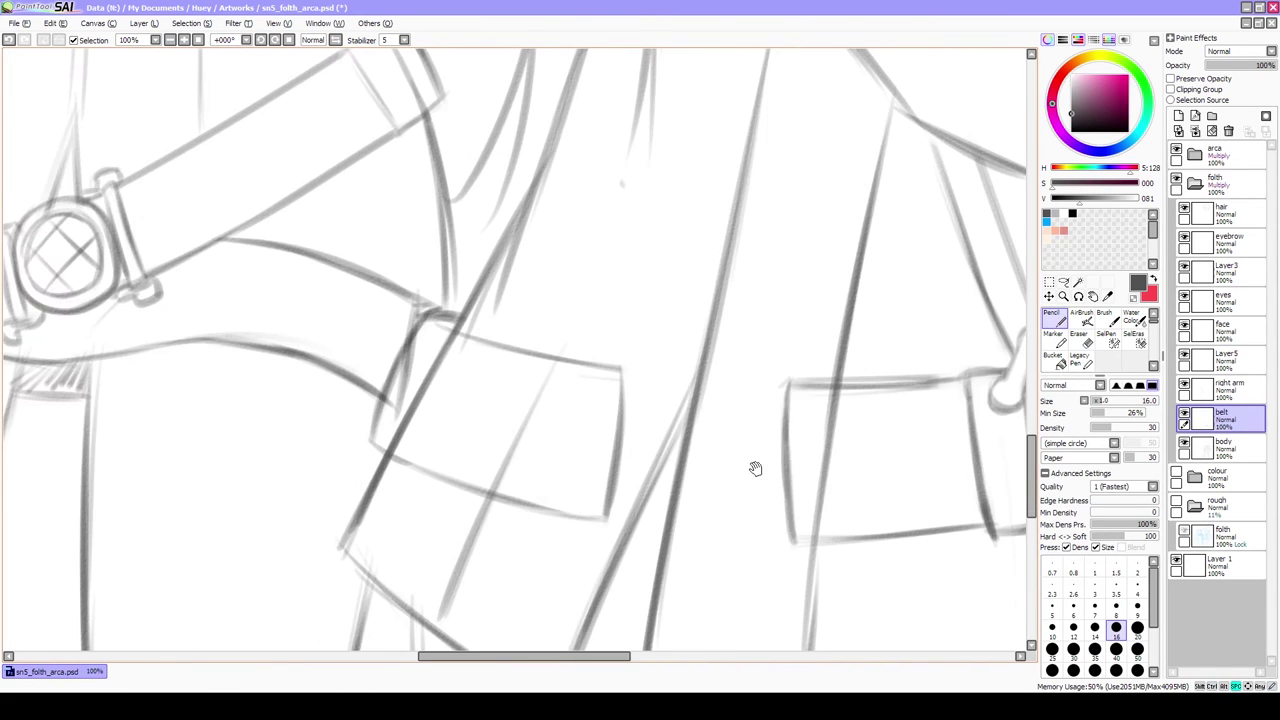
Sketch thin seam lines just inside the facing ends of the belt sections on the narrow and wide coat panels
left_click_drag(633, 453, 718, 471)
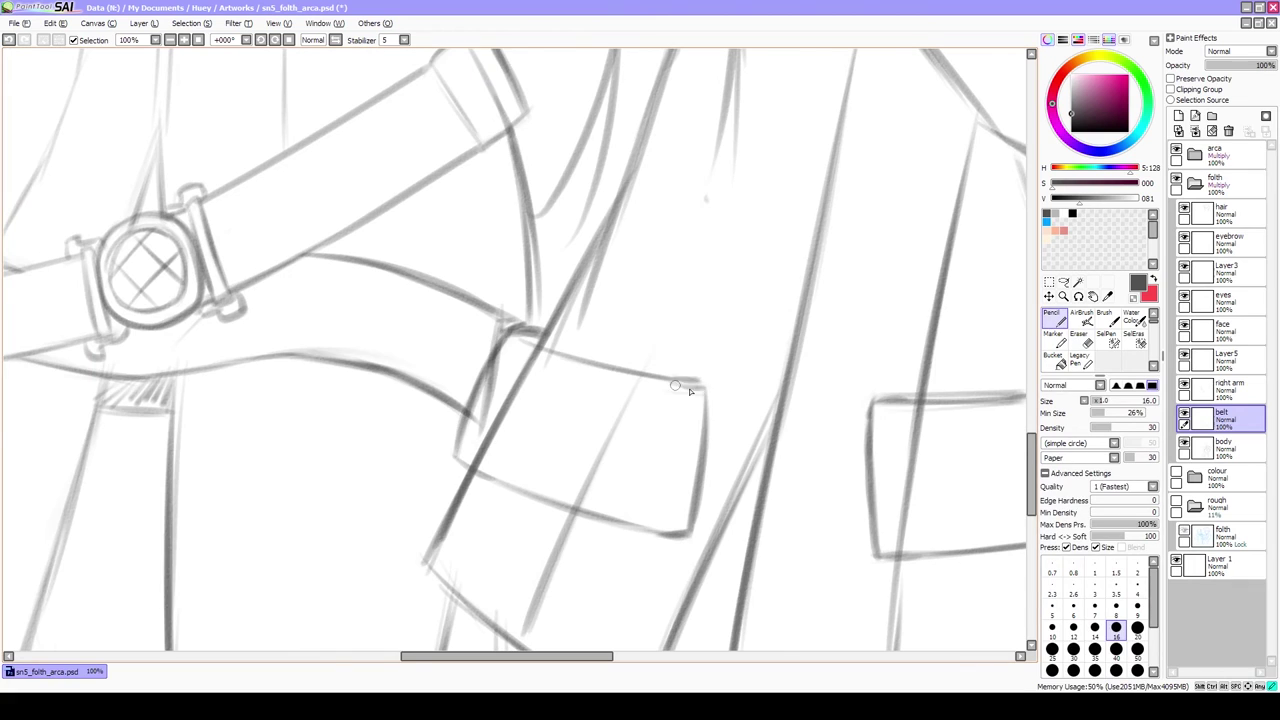
left_click_drag(636, 427, 420, 357)
scroll(560, 330, "down", 2)
scroll(677, 255, "up", 1)
scroll(718, 414, "up", 1)
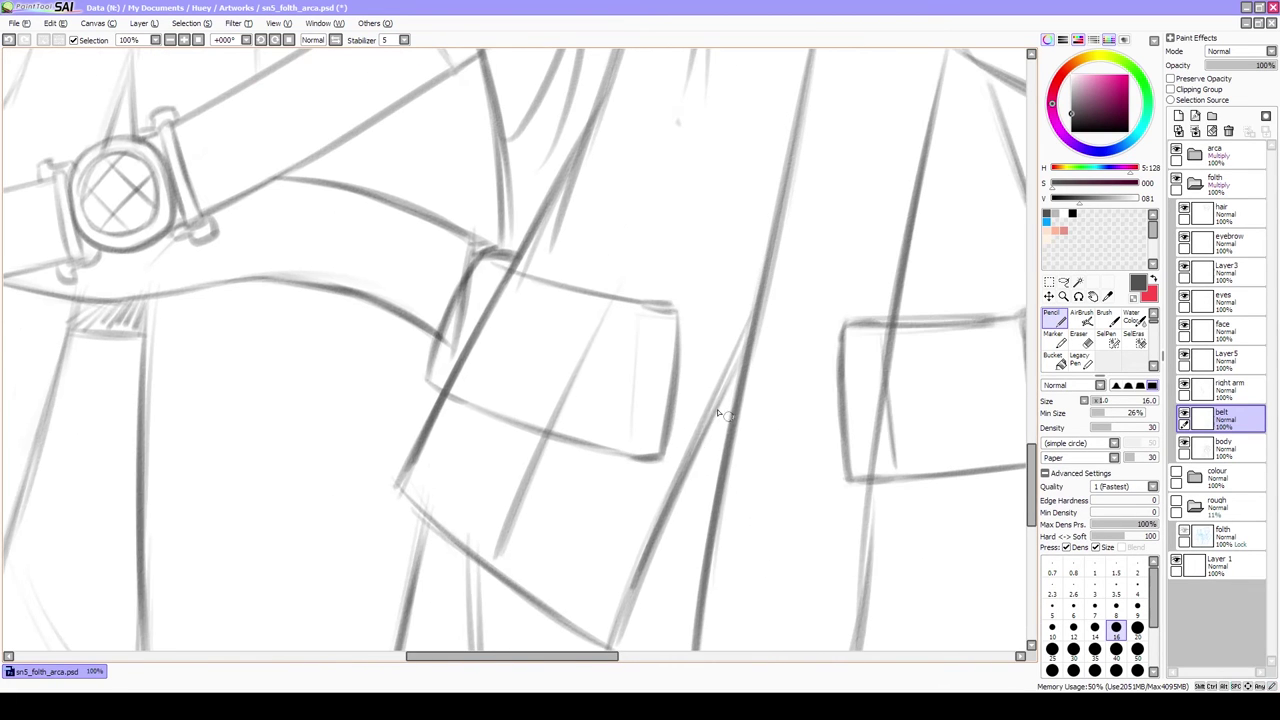
On a new layer, draw a round buckle between the two belt ends and sketch its two upper arms hooking over the belt
key("ctrl+shift+n")
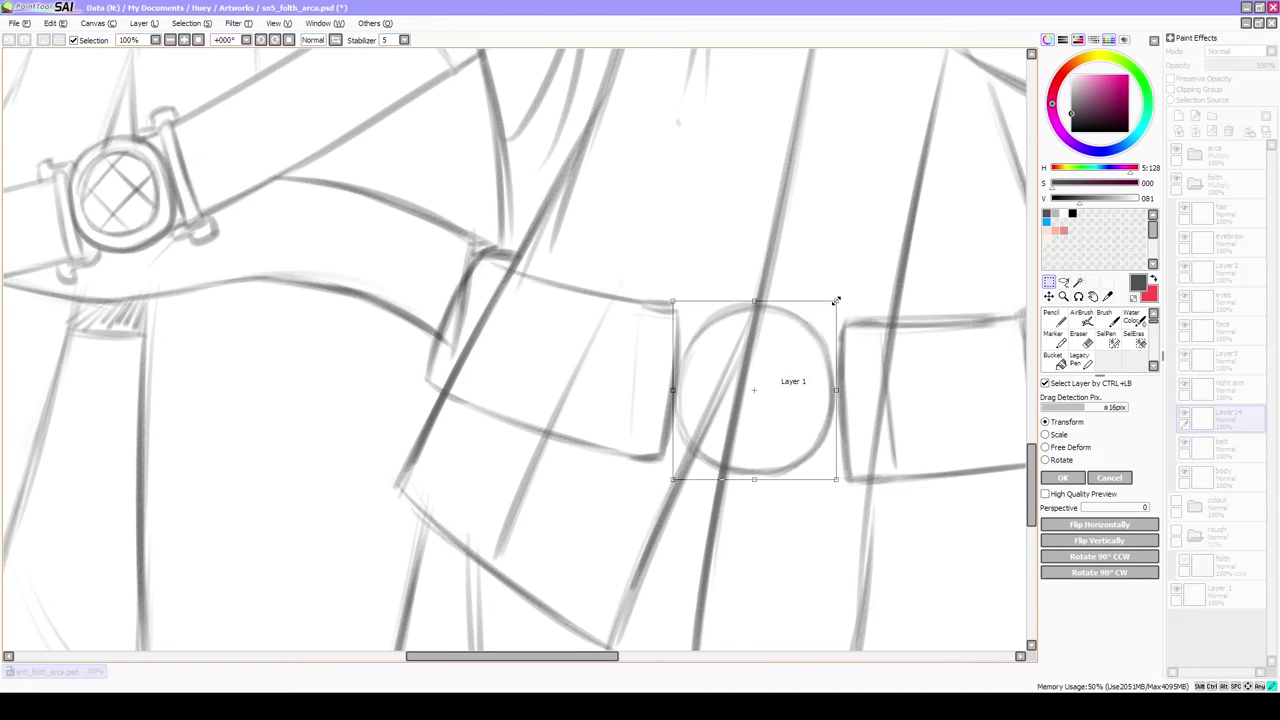
left_click_drag(737, 414, 818, 350)
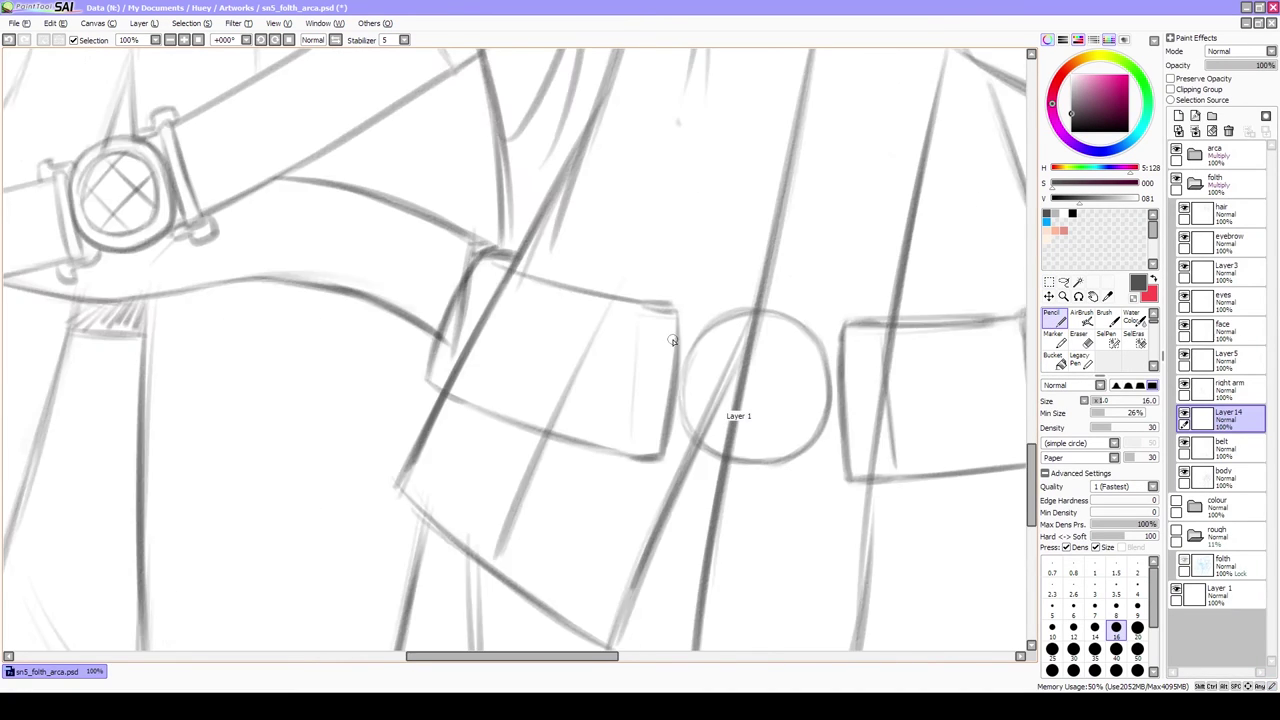
scroll(818, 350, "down", 3)
scroll(808, 378, "up", 4)
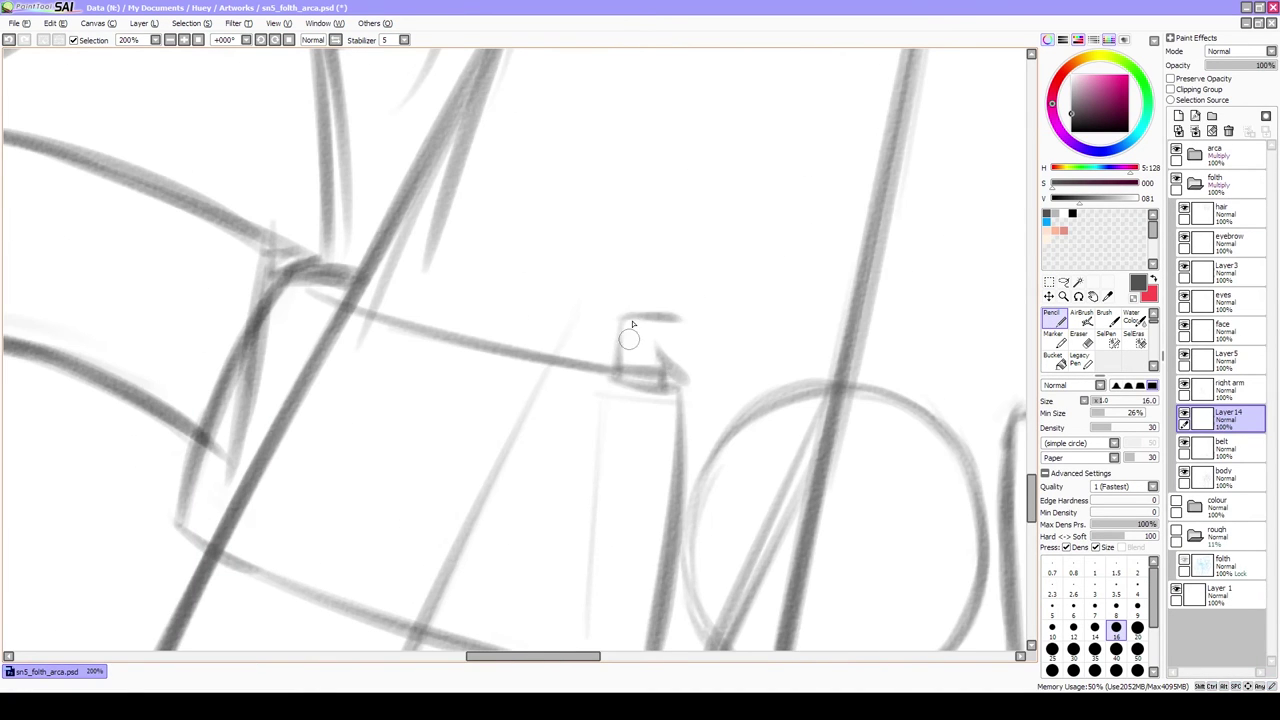
left_click_drag(678, 379, 742, 412)
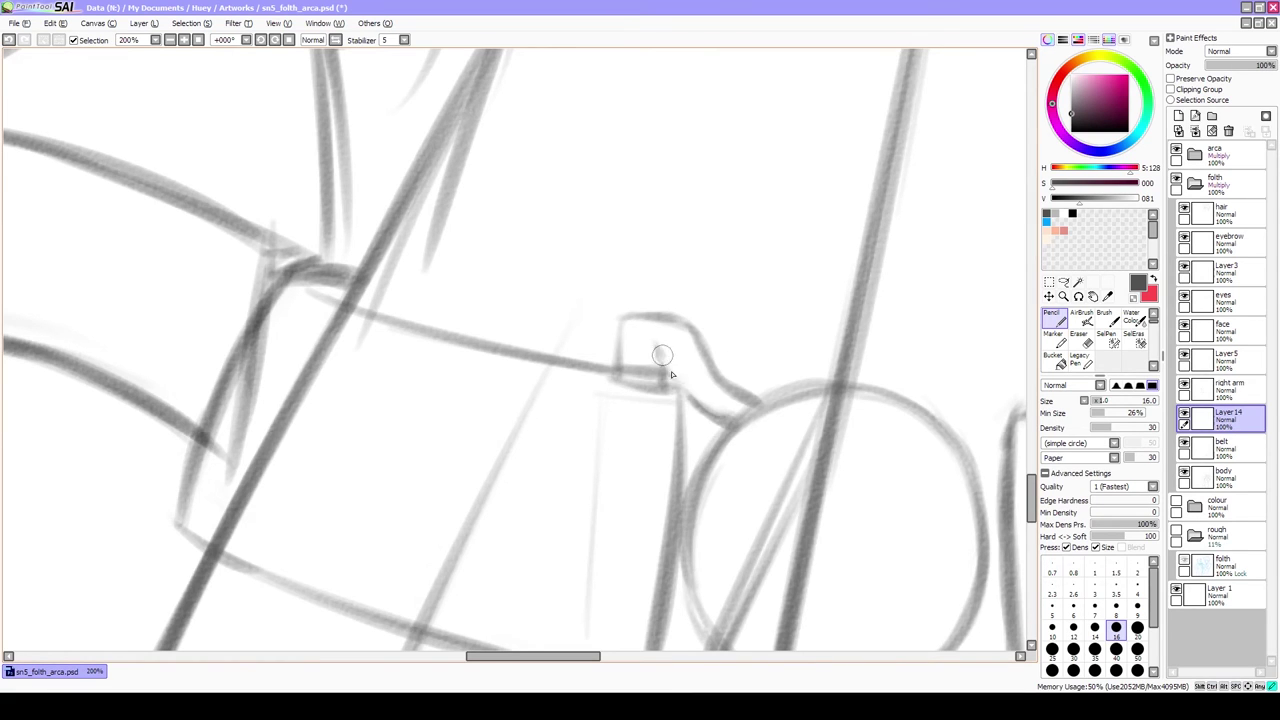
left_click_drag(622, 320, 668, 382)
mouse_move(714, 486)
left_mouse_down()
mouse_move(827, 275)
mouse_move(678, 299)
left_mouse_up()
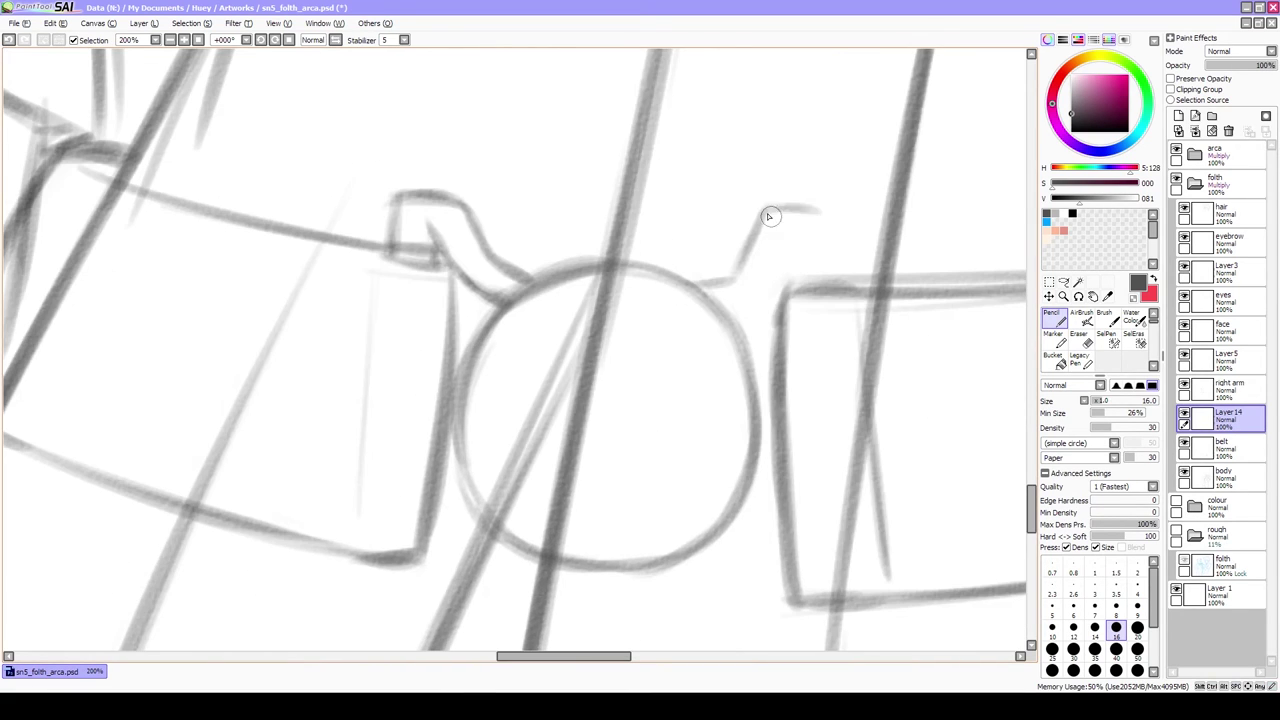
left_click_drag(768, 216, 828, 272)
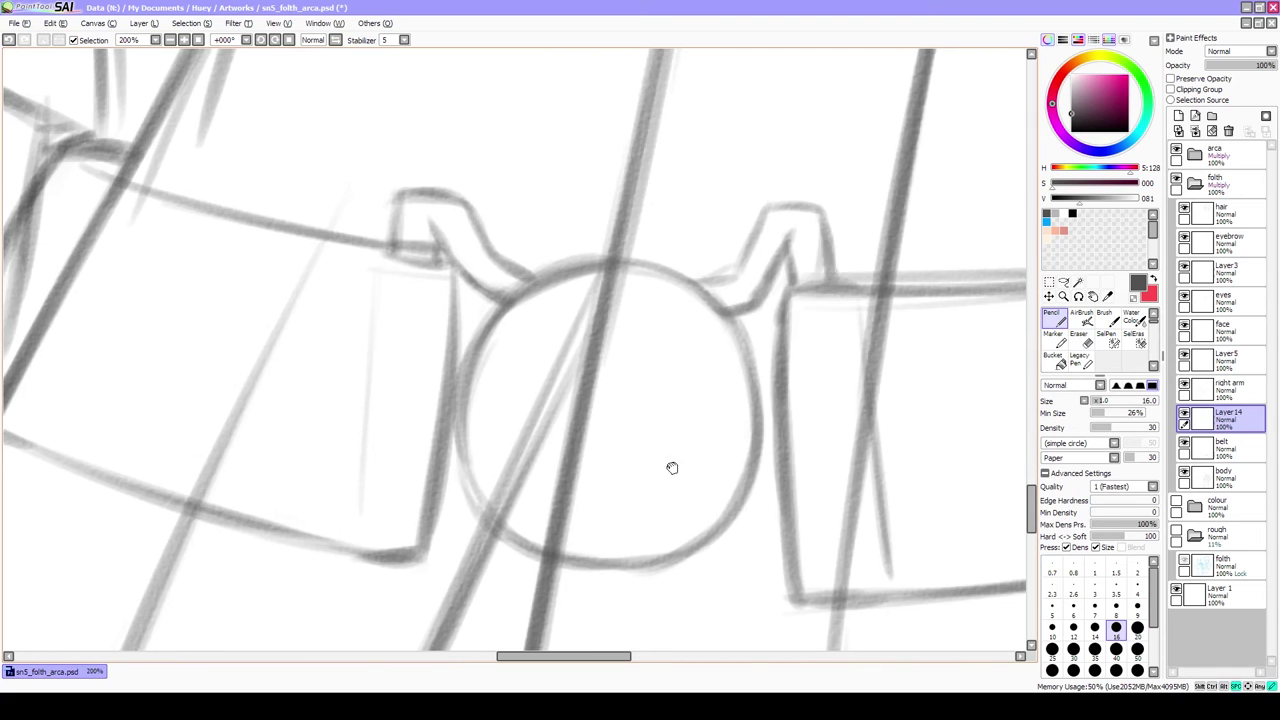
Sketch the buckle's lower arm hooking under the belt section on the narrow coat panel
scroll(671, 466, "down", 2)
scroll(671, 466, "left", 3)
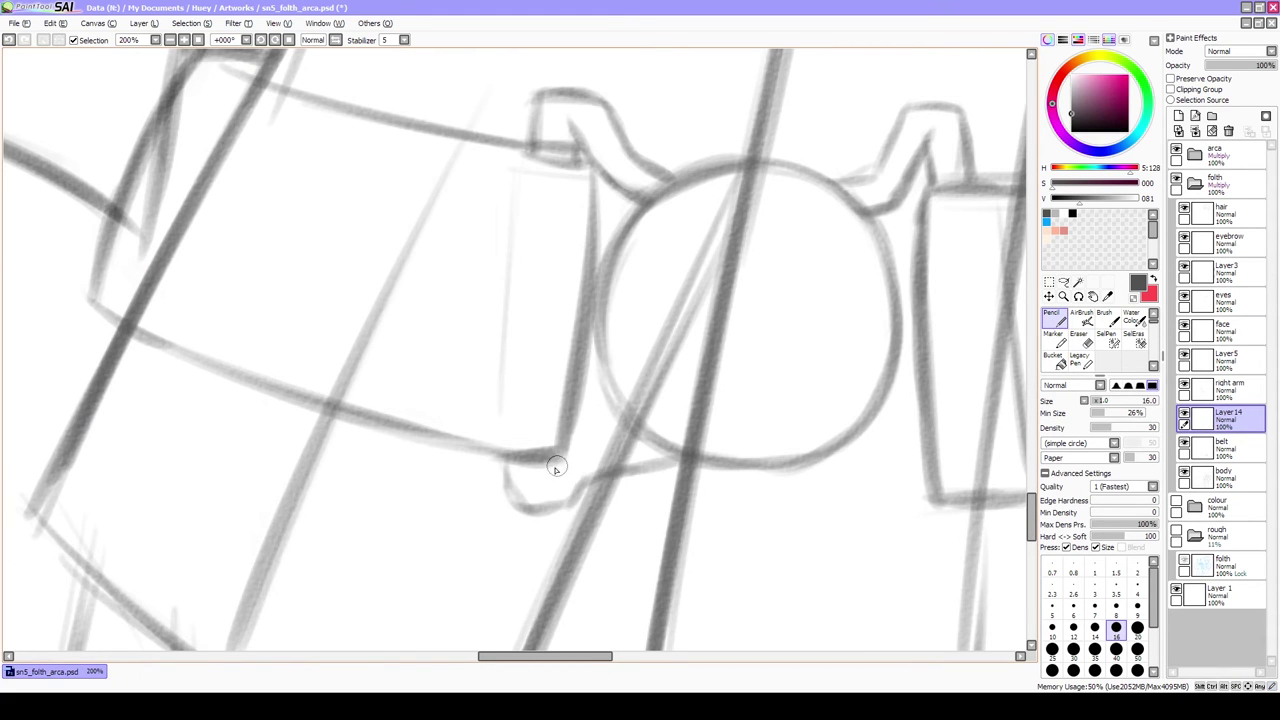
scroll(556, 468, "down", 3)
scroll(625, 416, "up", 5)
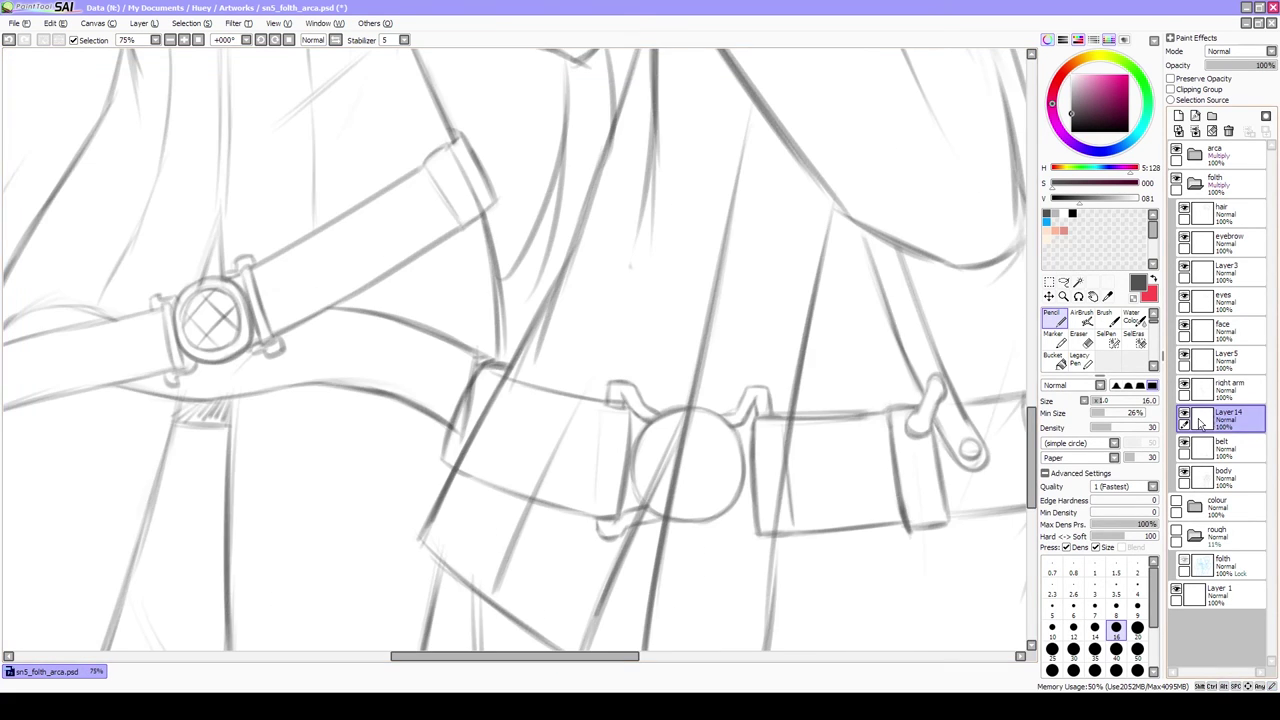
Transform the buckle's circle to make it slightly smaller between the belt ends
left_click_drag(600, 535, 655, 292)
key("ctrl+t")
mouse_move(833, 310)
left_mouse_down()
mouse_move(814, 357)
mouse_move(828, 302)
left_mouse_up()
key("Return")
Reconnect the buckle's arms to the smaller circle and sketch the remaining lower arm beside the wide coat panel
key("e")
key("n")
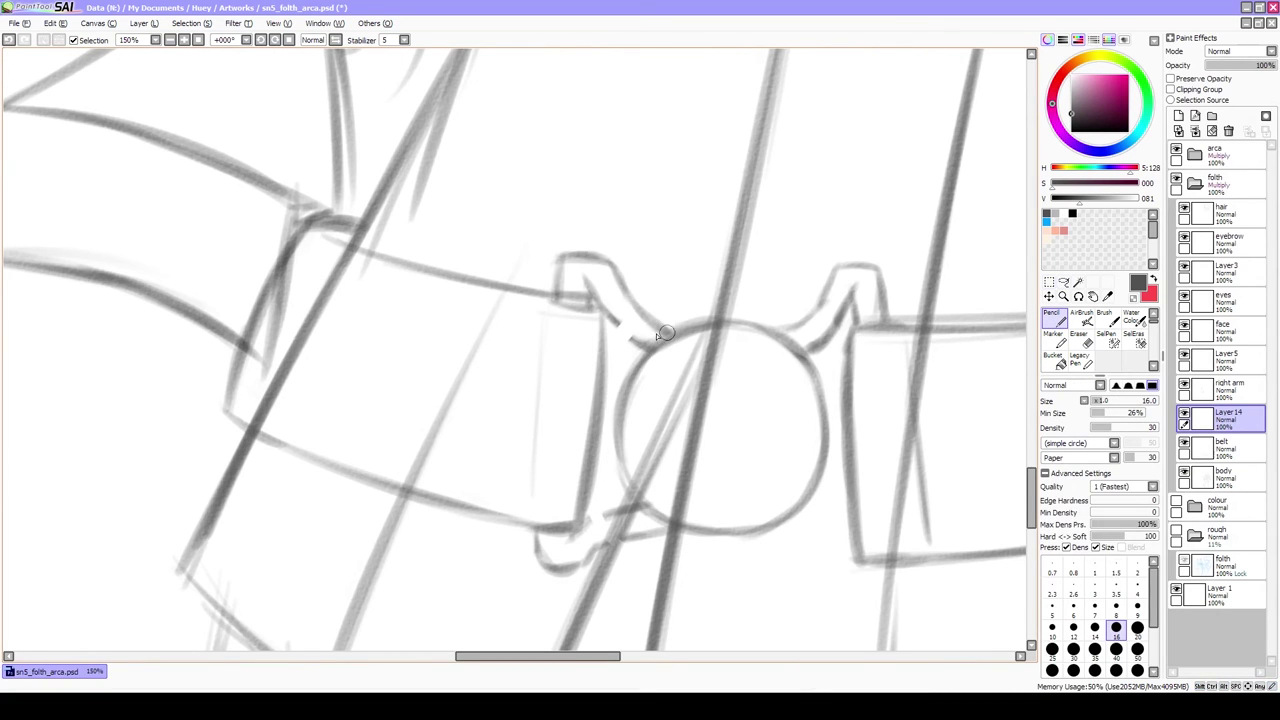
left_click_drag(612, 440, 652, 524)
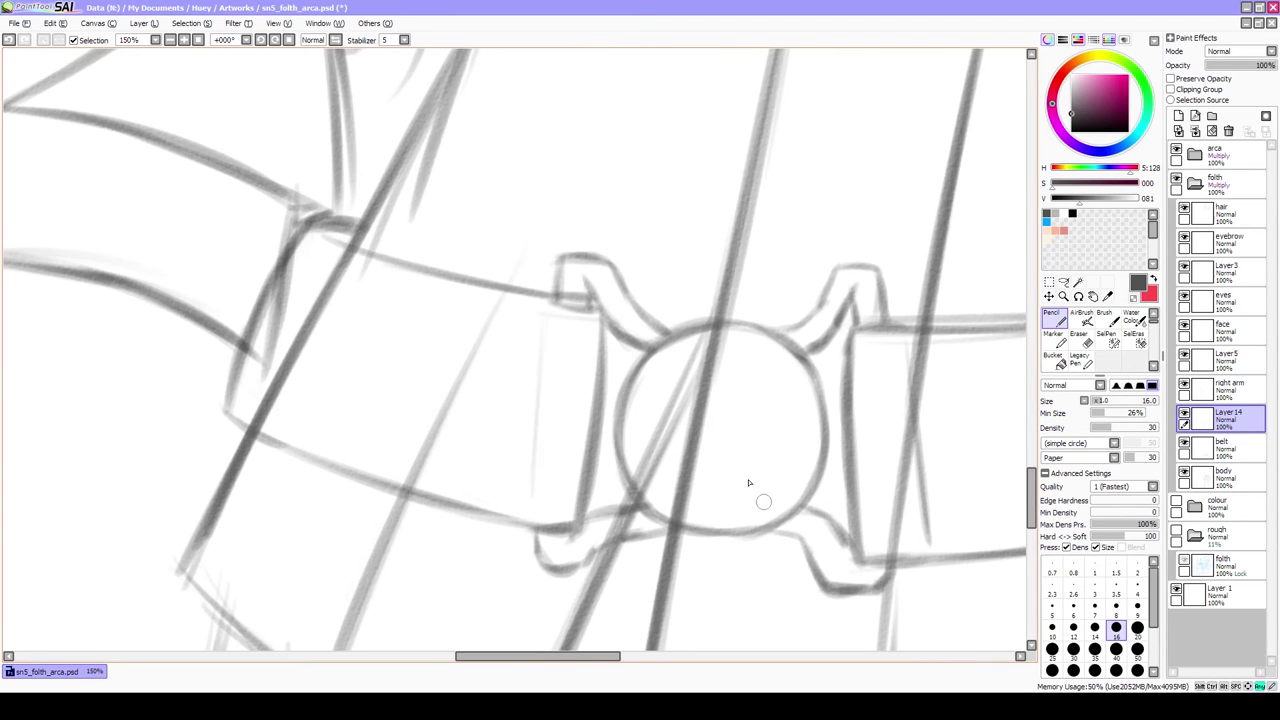
left_click_drag(571, 581, 706, 491)
Sketch an inner ring inside the round buckle and fill it with a crossed diagonal line pattern
scroll(845, 280, "down", 5)
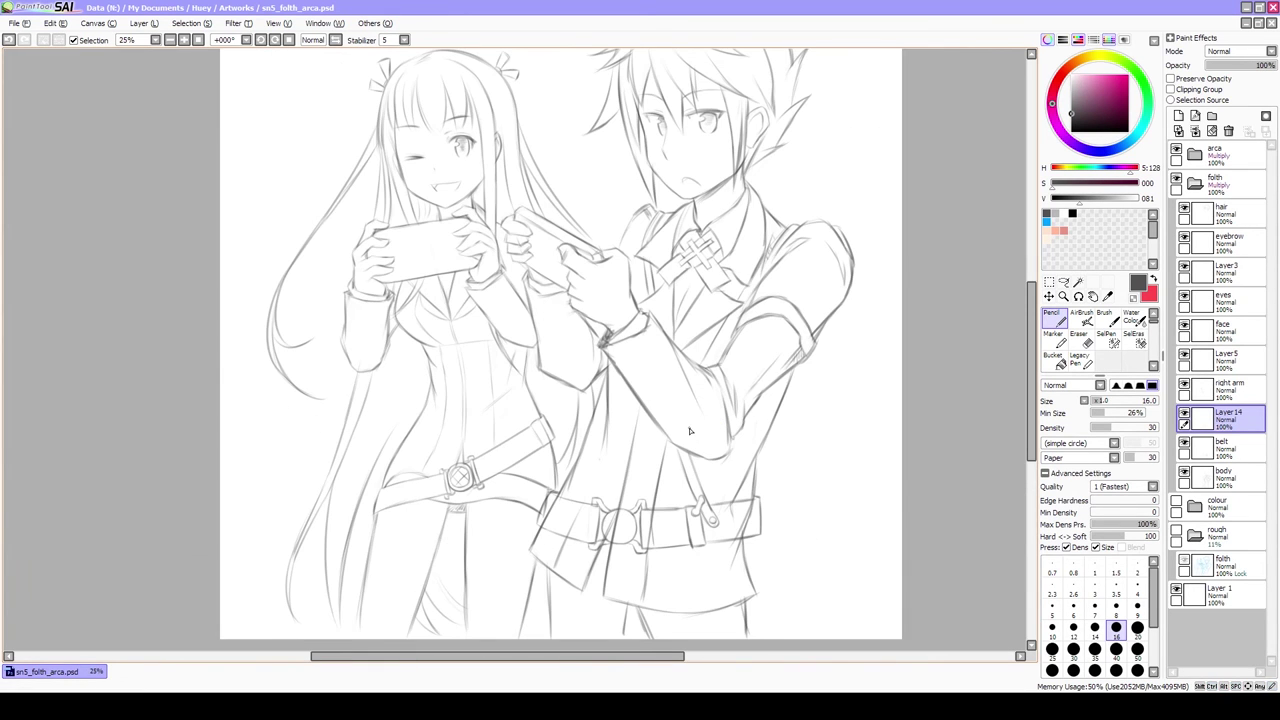
scroll(711, 431, "up", 6)
mouse_move(612, 422)
left_mouse_down()
mouse_move(708, 305)
mouse_move(791, 325)
left_mouse_up()
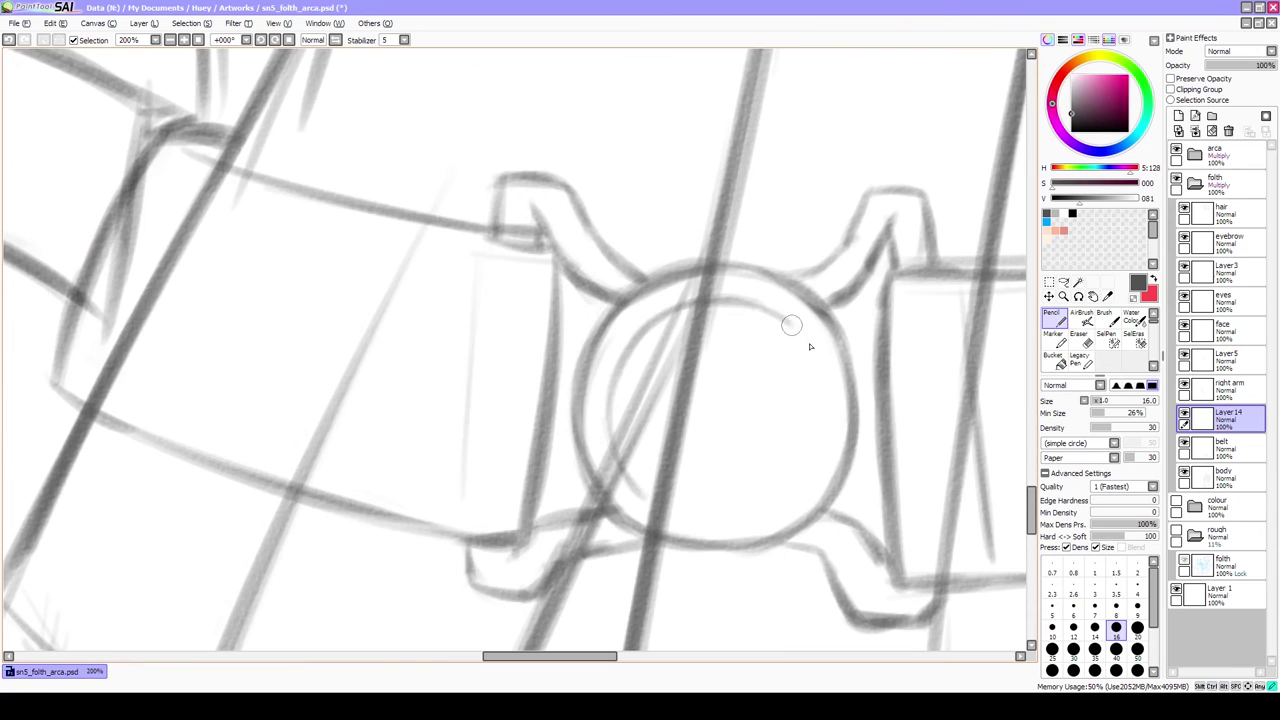
left_click_drag(681, 514, 805, 335)
left_click_drag(690, 490, 800, 385)
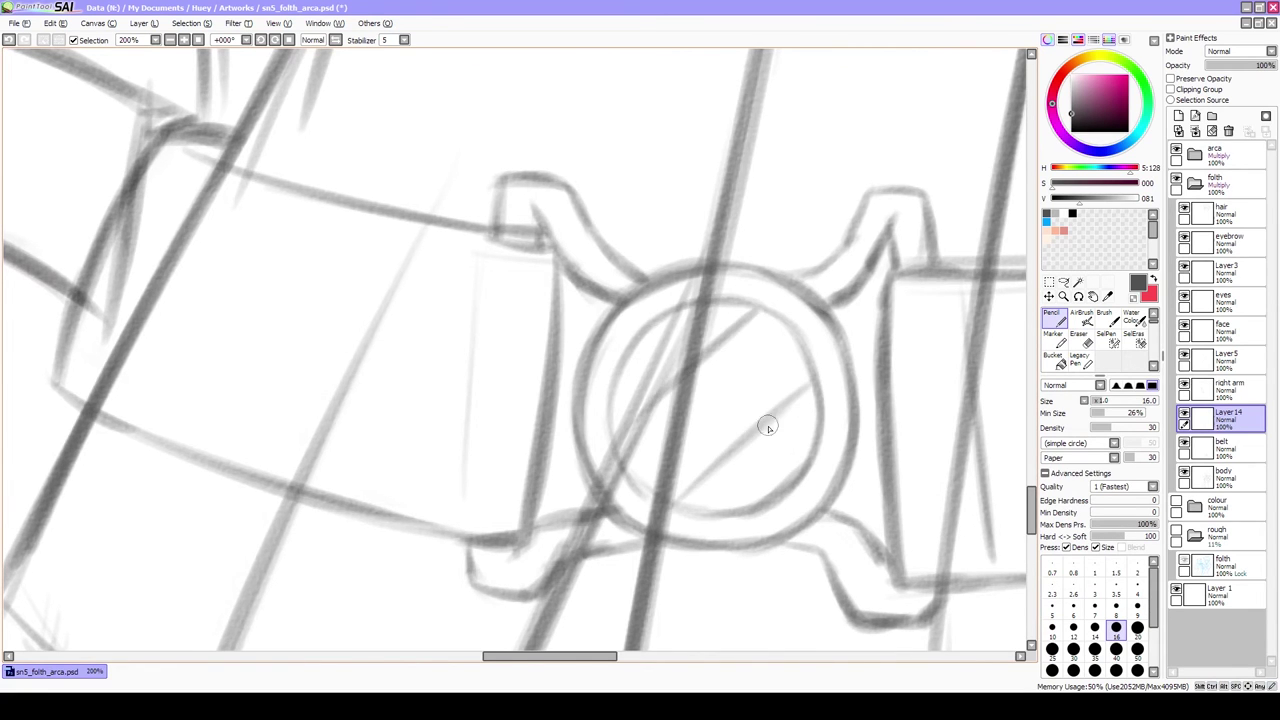
left_click_drag(748, 340, 618, 505)
scroll(620, 440, "down", 6)
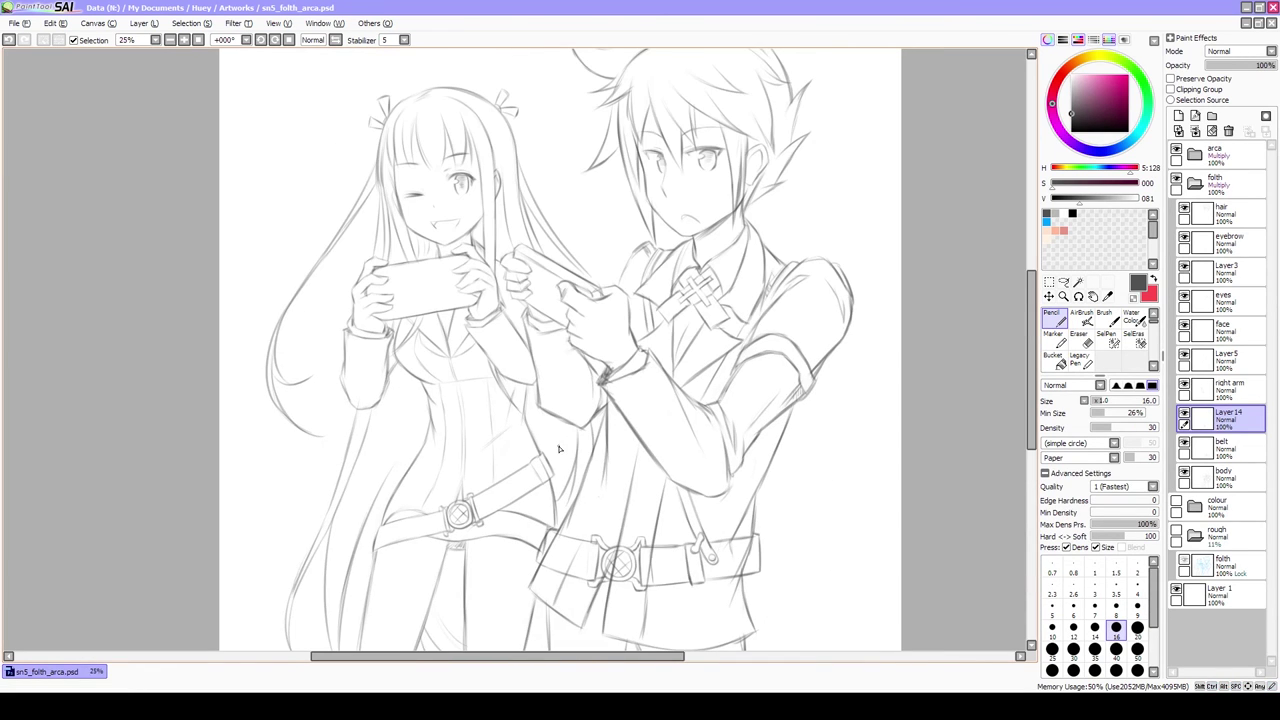
Add a layer mask to the body layer and mask out the coat lines running beneath the belt and buckle
left_click(1220, 476)
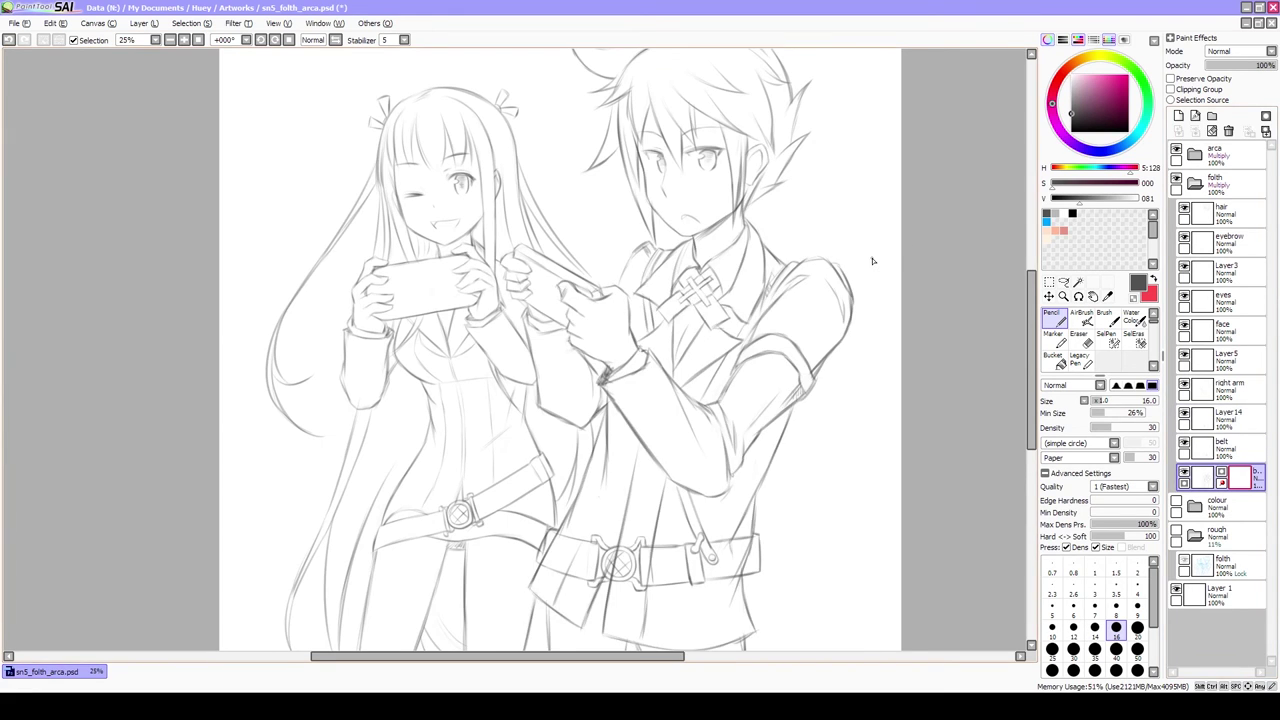
key("e")
scroll(562, 447, "up", 2)
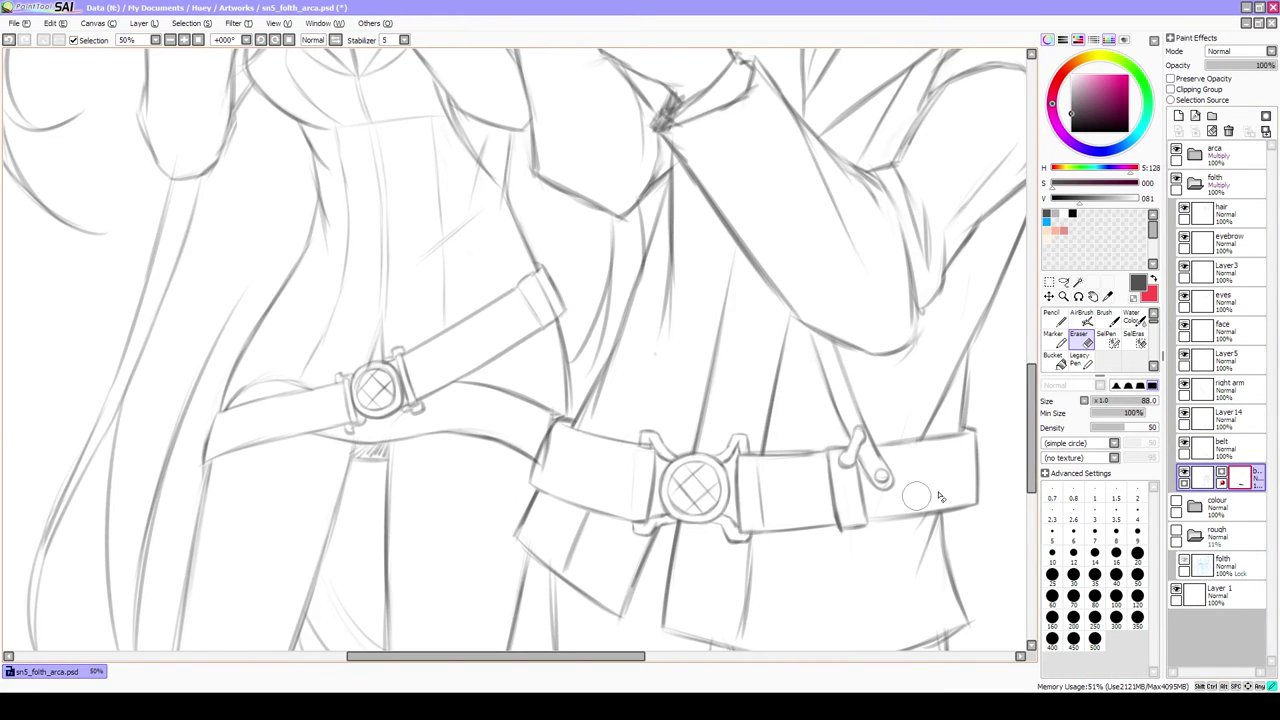
scroll(940, 497, "down", 3)
Show the colour folder beneath the line art, expand it and make Layer13 the active layer
left_click(1240, 427)
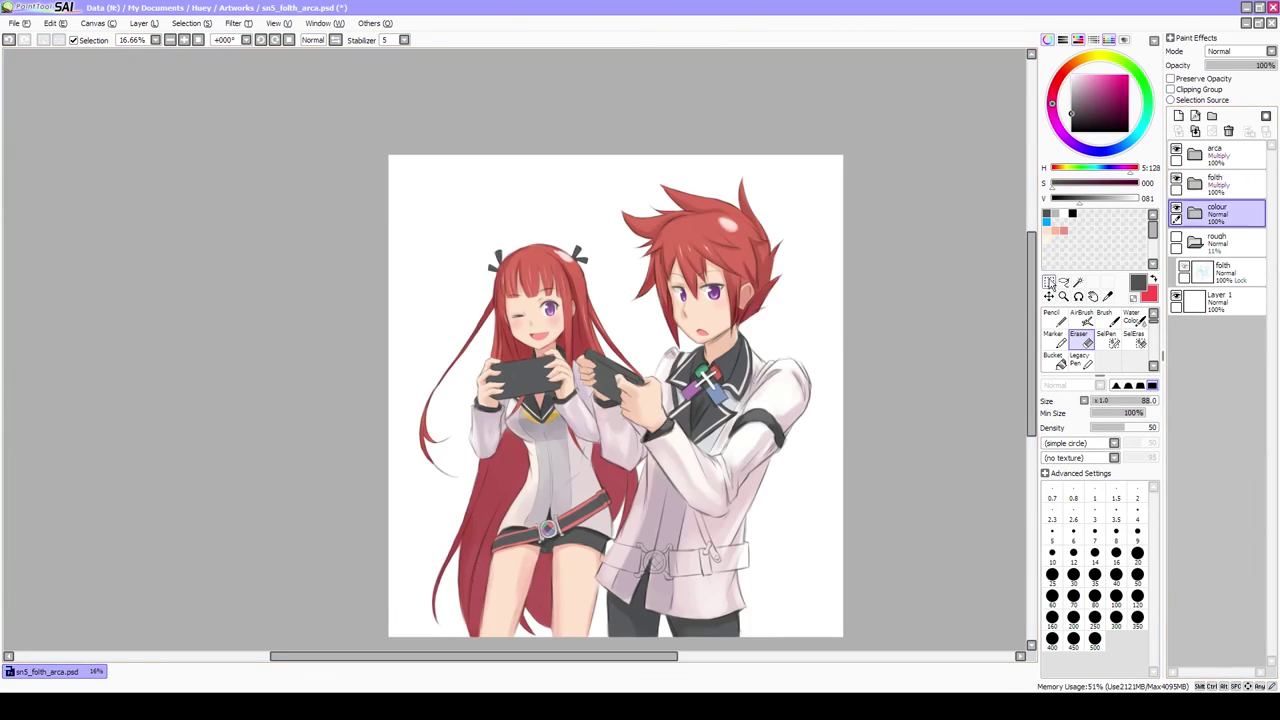
scroll(688, 543, "up", 1)
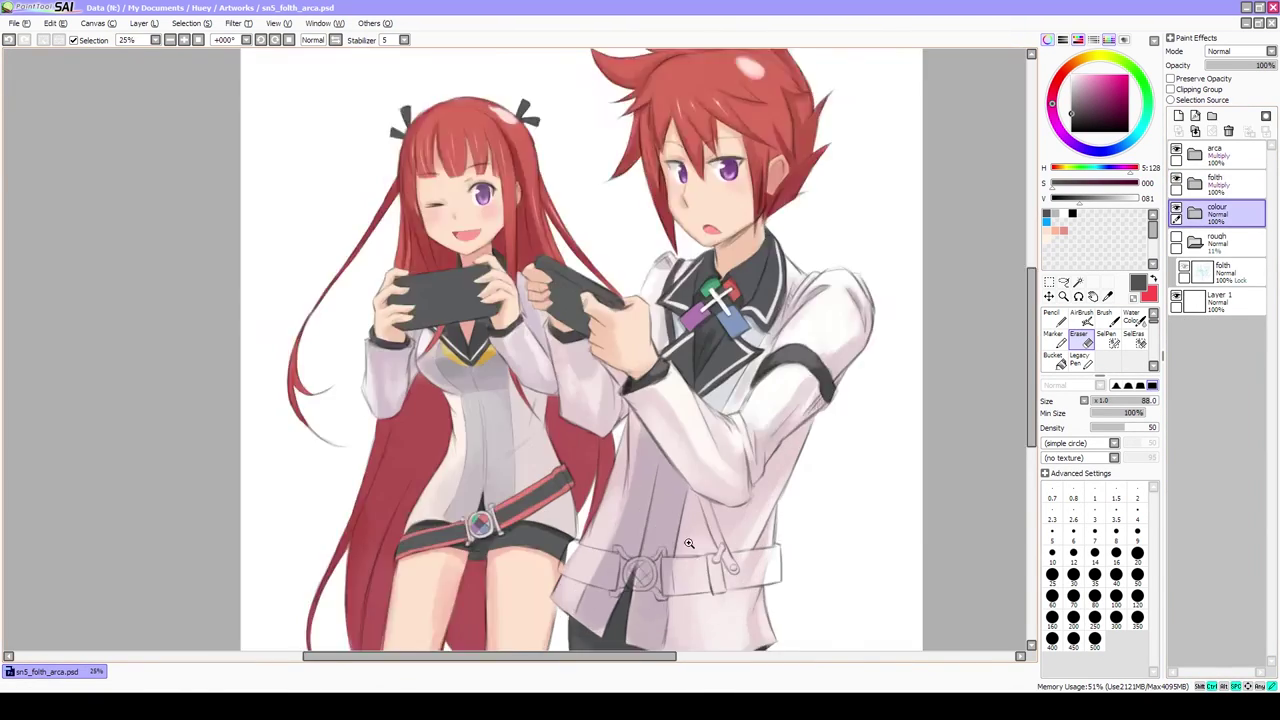
scroll(688, 543, "up", 2)
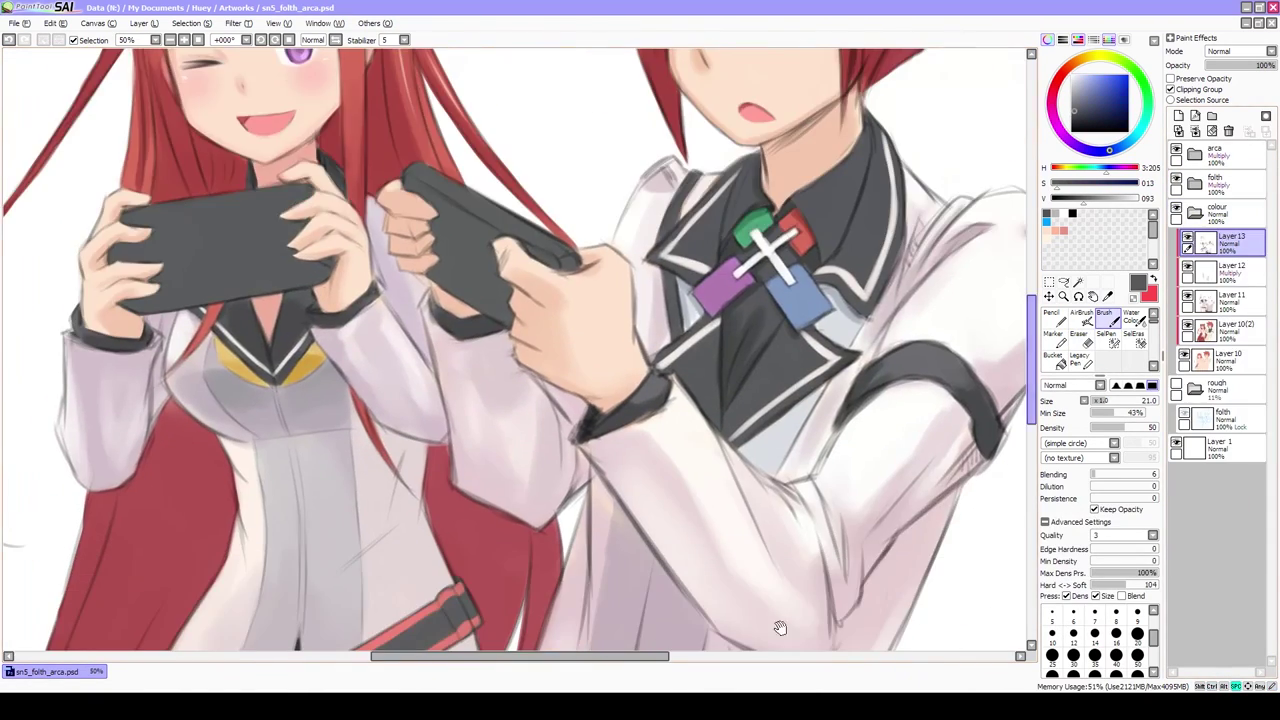
scroll(857, 480, "up", 2)
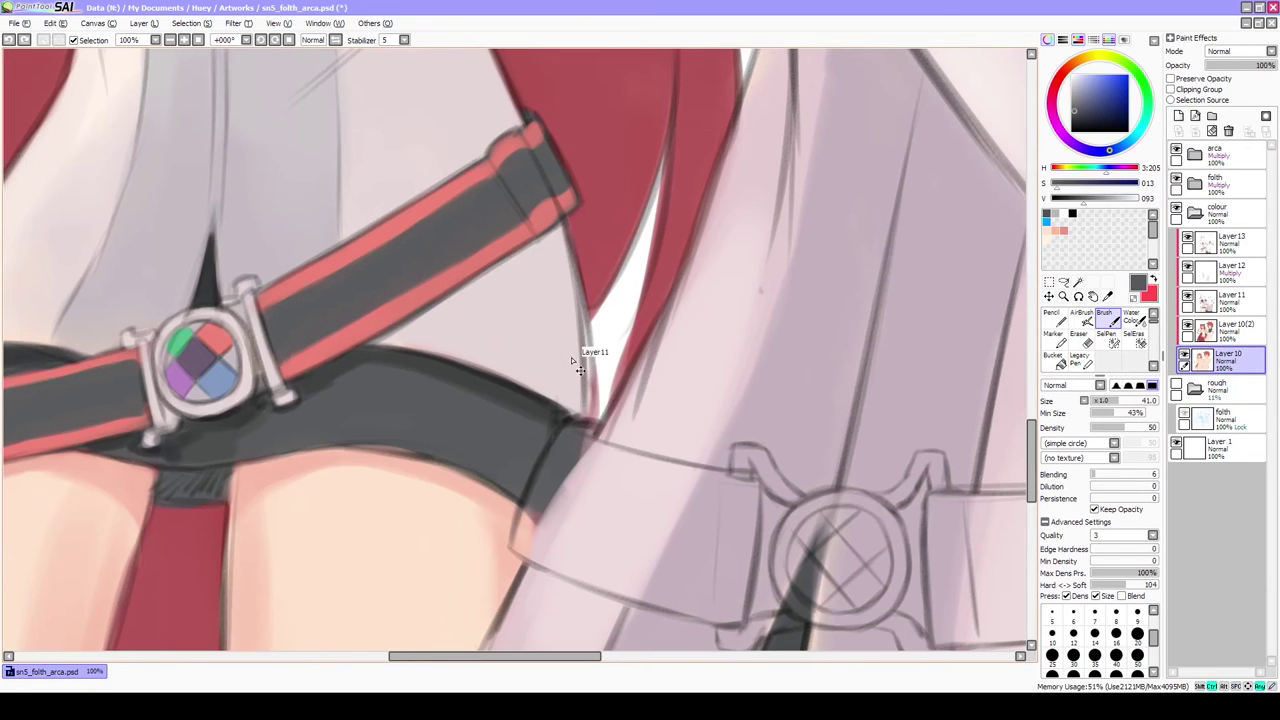
Sample the dark grey of the girl's shorts and paint the boy's belt section on the narrow coat panel
left_click(571, 457, "alt")
mouse_move(595, 545)
left_mouse_down()
mouse_move(566, 450)
mouse_move(560, 555)
mouse_move(566, 457)
left_mouse_up()
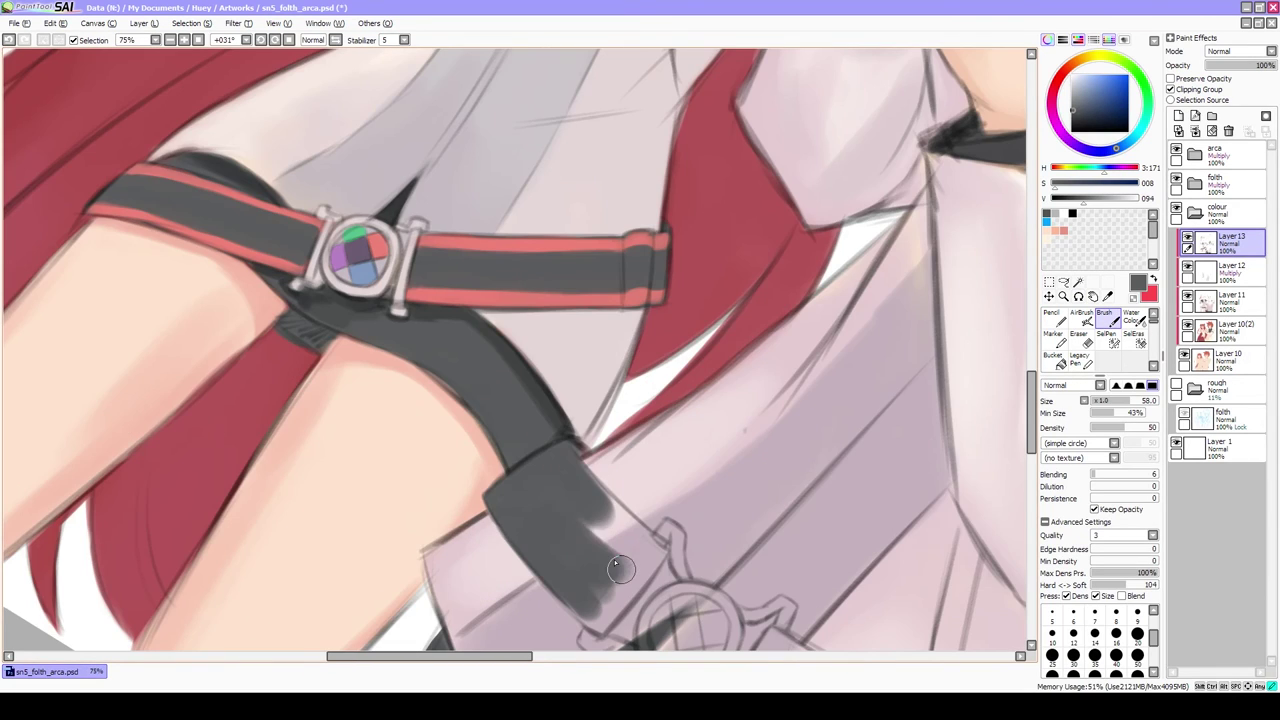
mouse_move(619, 568)
left_mouse_down()
mouse_move(629, 536)
mouse_move(528, 520)
left_mouse_up()
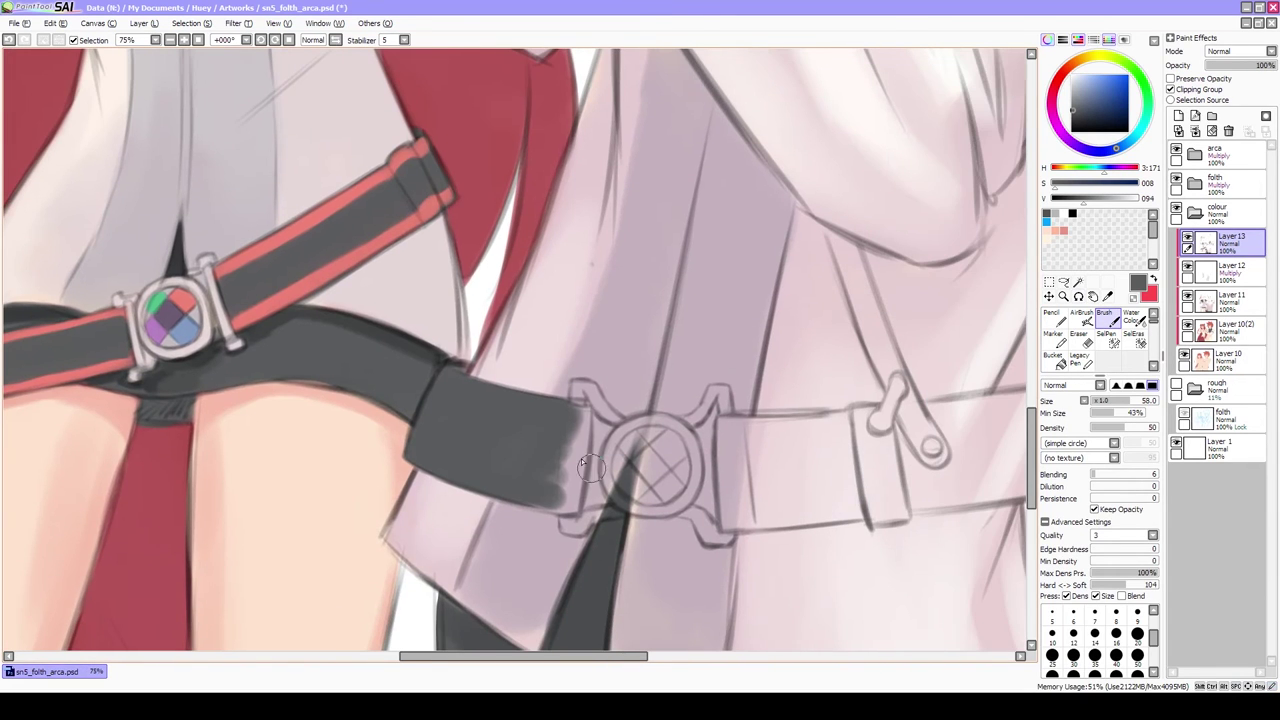
left_click_drag(572, 500, 586, 418)
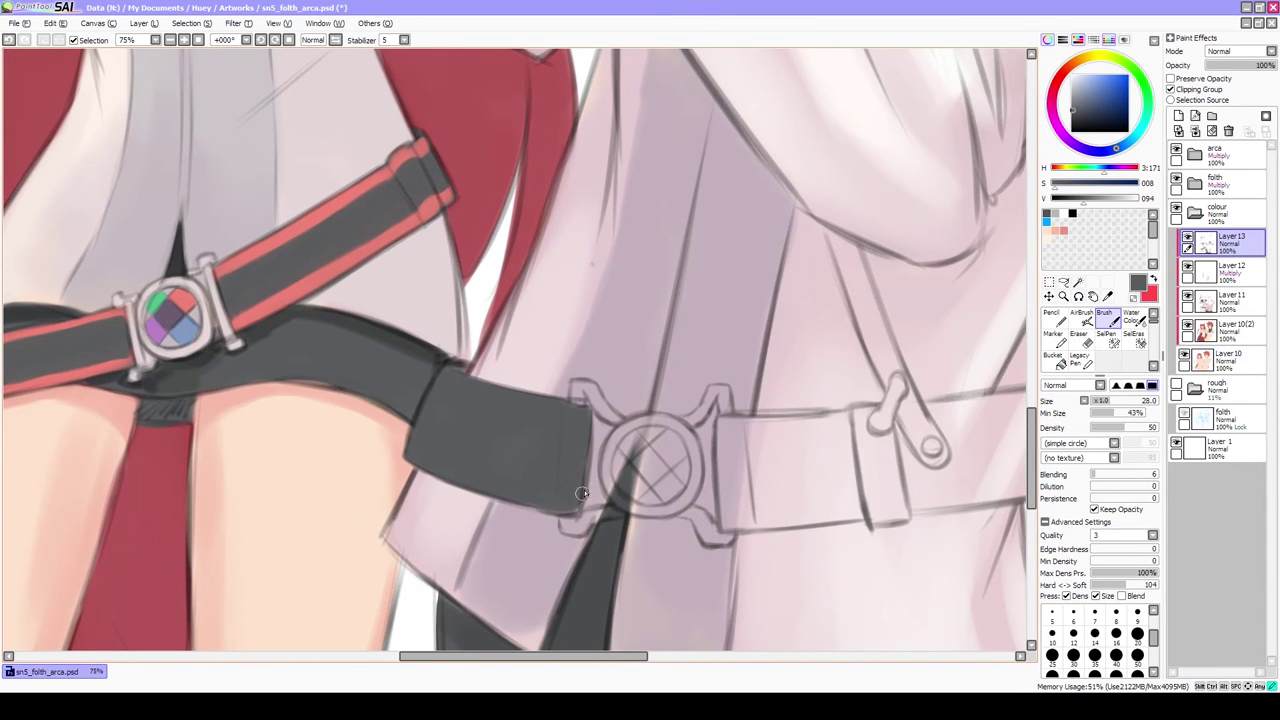
Paint the wide panel's belt section, the belt loop and the hanging strap dark grey, rotating the canvas and resetting it
mouse_move(716, 420)
left_mouse_down()
mouse_move(773, 511)
mouse_move(725, 511)
mouse_move(740, 421)
left_mouse_up()
scroll(745, 410, "down", 4)
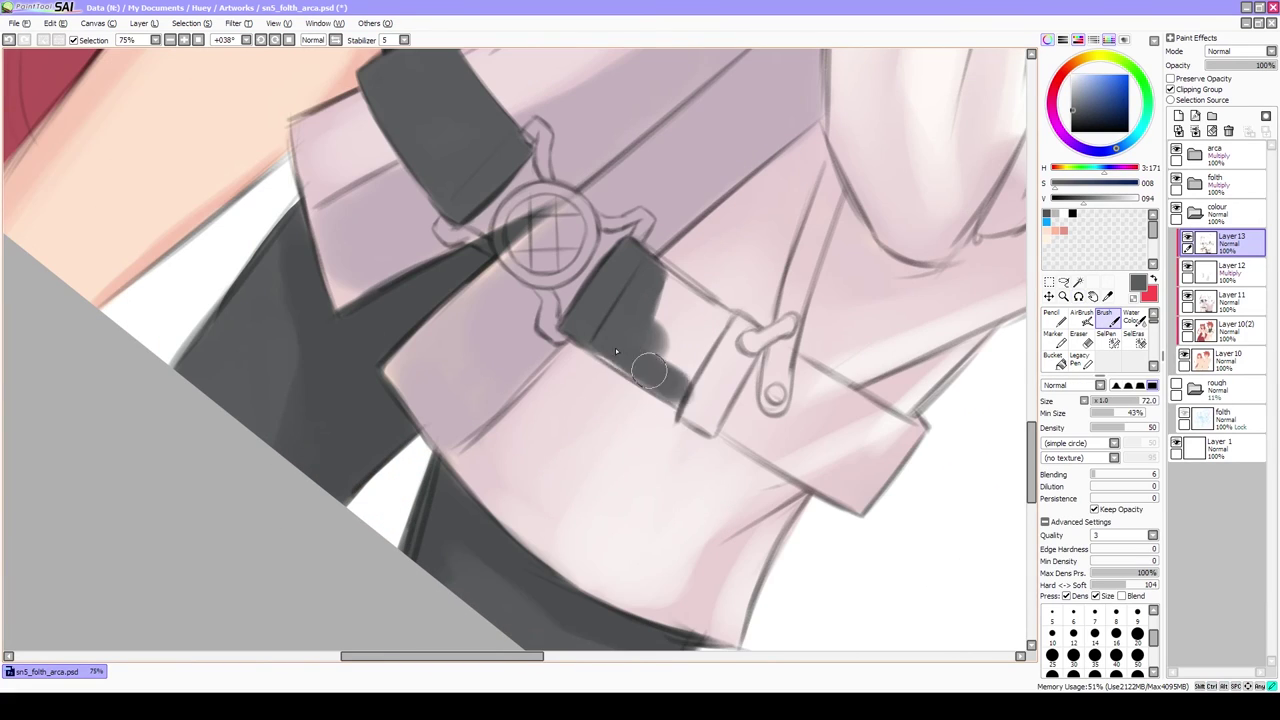
mouse_move(690, 405)
left_mouse_down()
mouse_move(745, 340)
mouse_move(738, 328)
mouse_move(800, 460)
mouse_move(888, 430)
left_mouse_up()
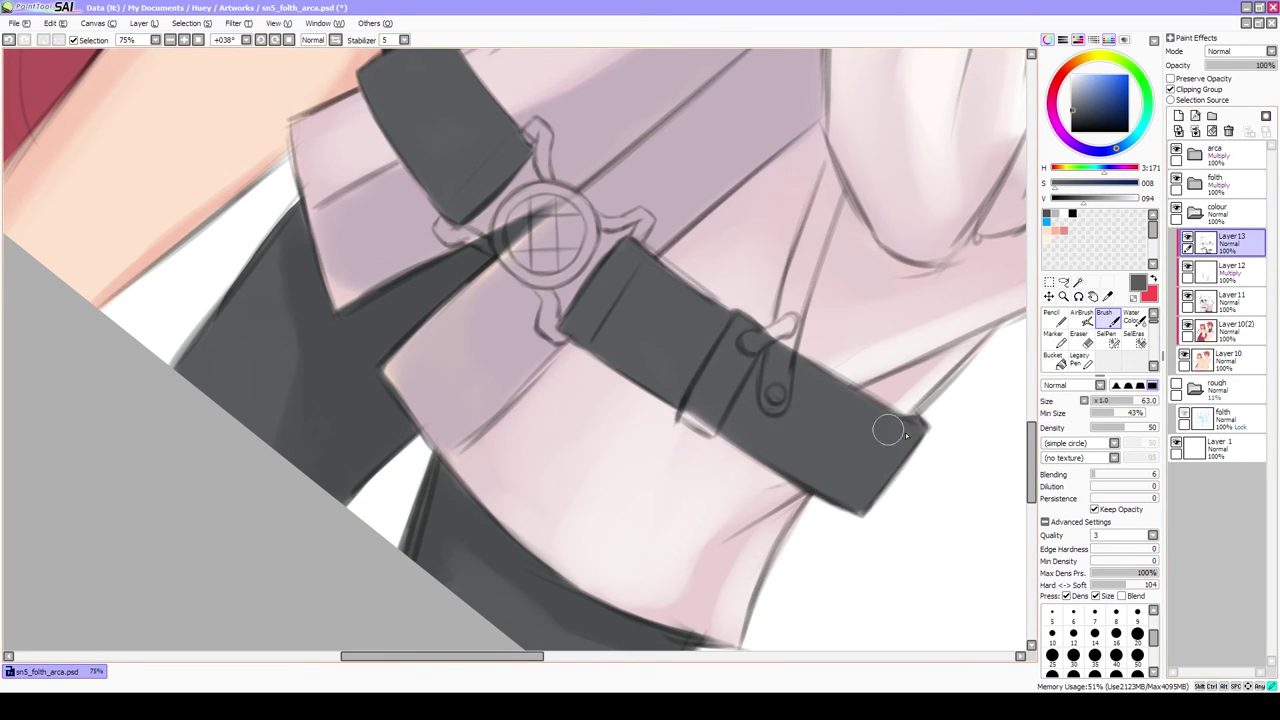
key("Home")
left_click_drag(730, 248, 783, 400)
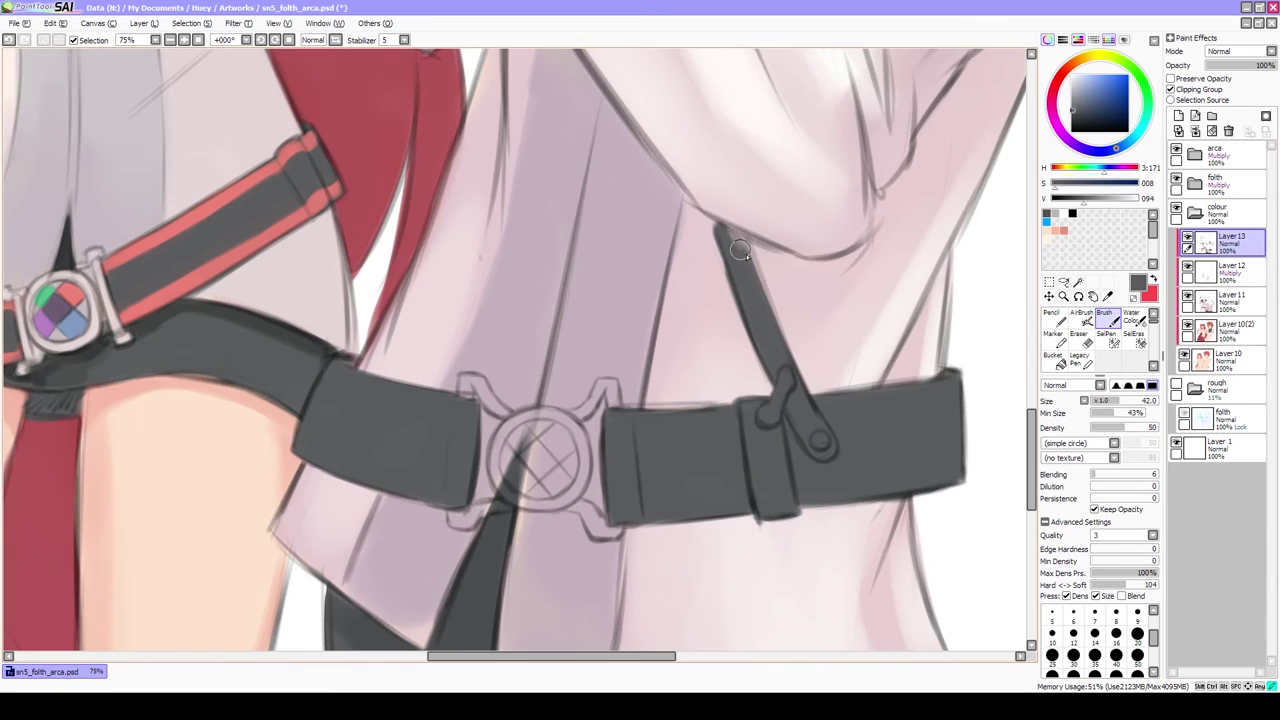
left_click_drag(716, 224, 728, 300)
Sample a near-white colour and paint the boy's round buckle and its four arms
left_click(645, 388, "alt")
left_click_drag(645, 390, 750, 400)
mouse_move(600, 388)
left_mouse_down()
mouse_move(639, 449)
mouse_move(655, 490)
left_mouse_up()
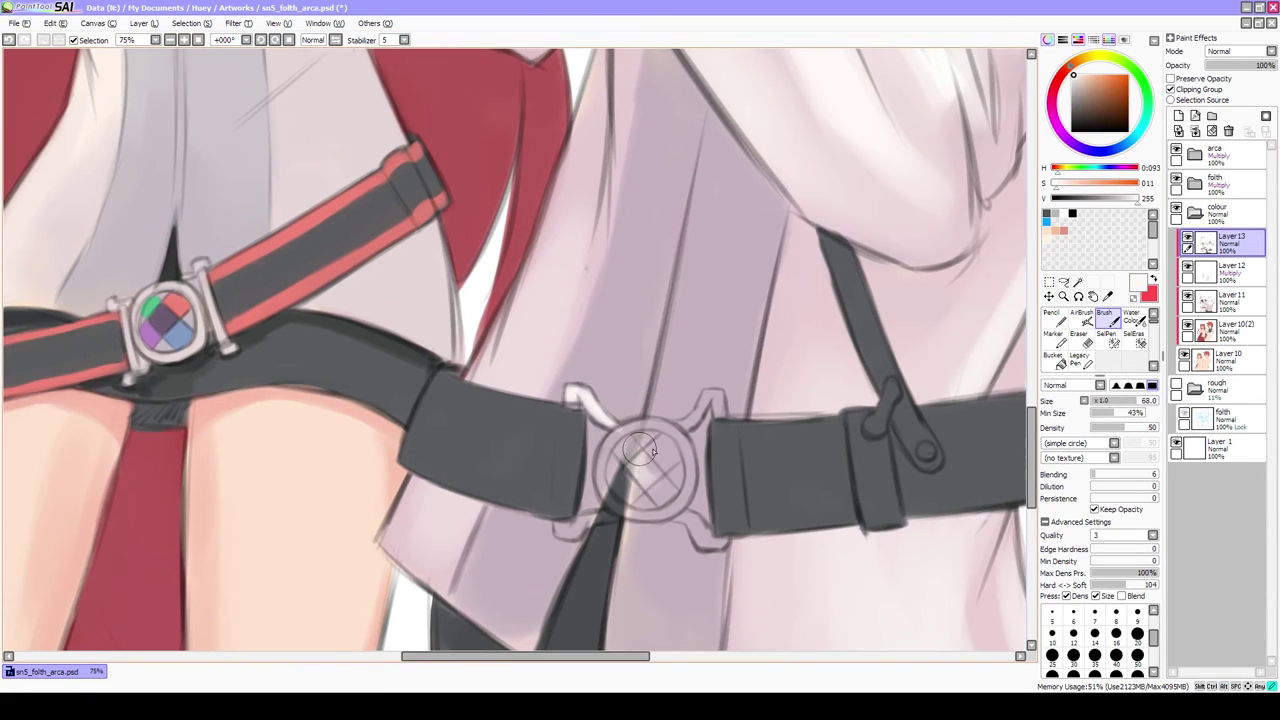
left_click_drag(610, 430, 690, 510)
left_click_drag(640, 460, 707, 399)
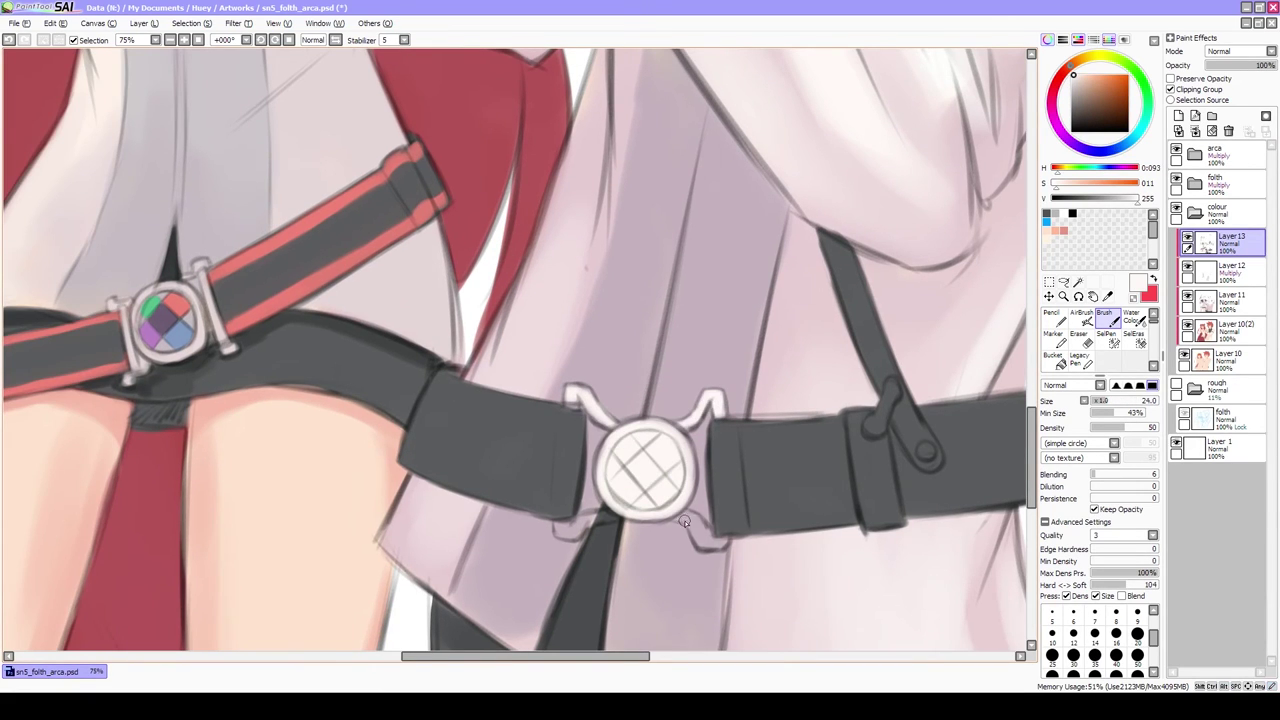
scroll(580, 475, "down", 1)
scroll(579, 472, "up", 1)
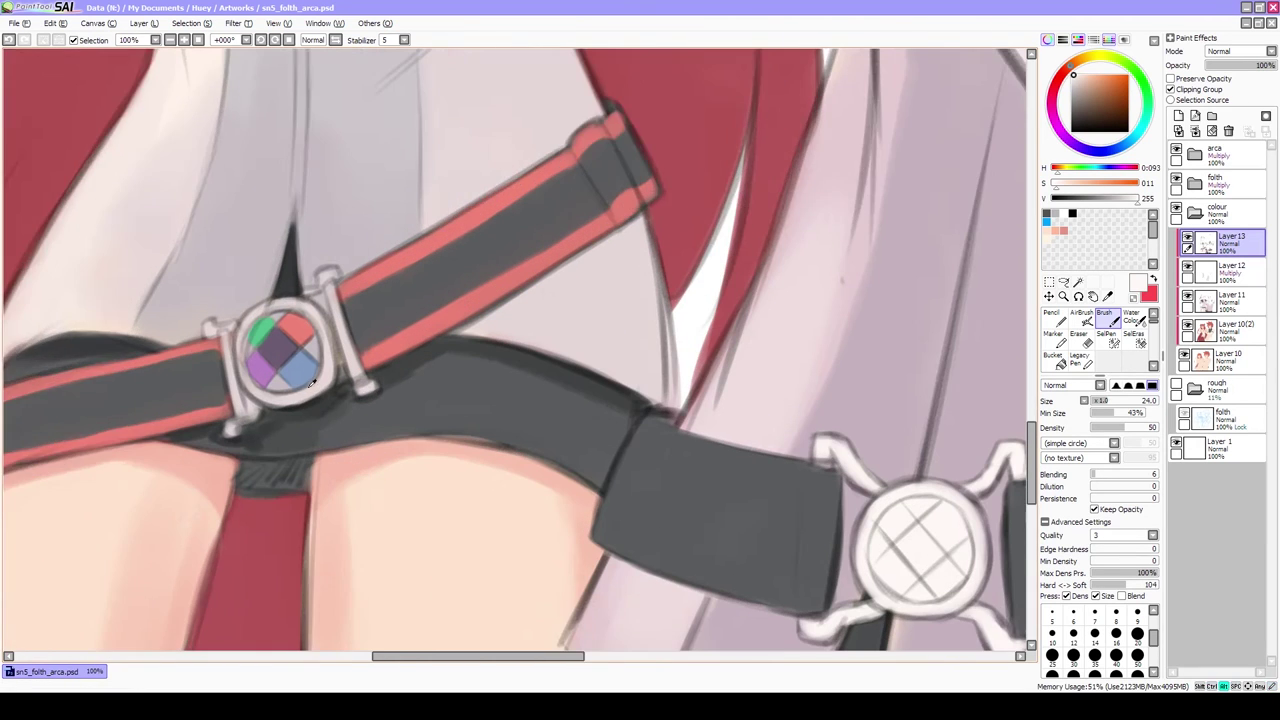
Sample a light bluish grey and shade the arms of the boy's buckle
left_click_drag(579, 472, 424, 392)
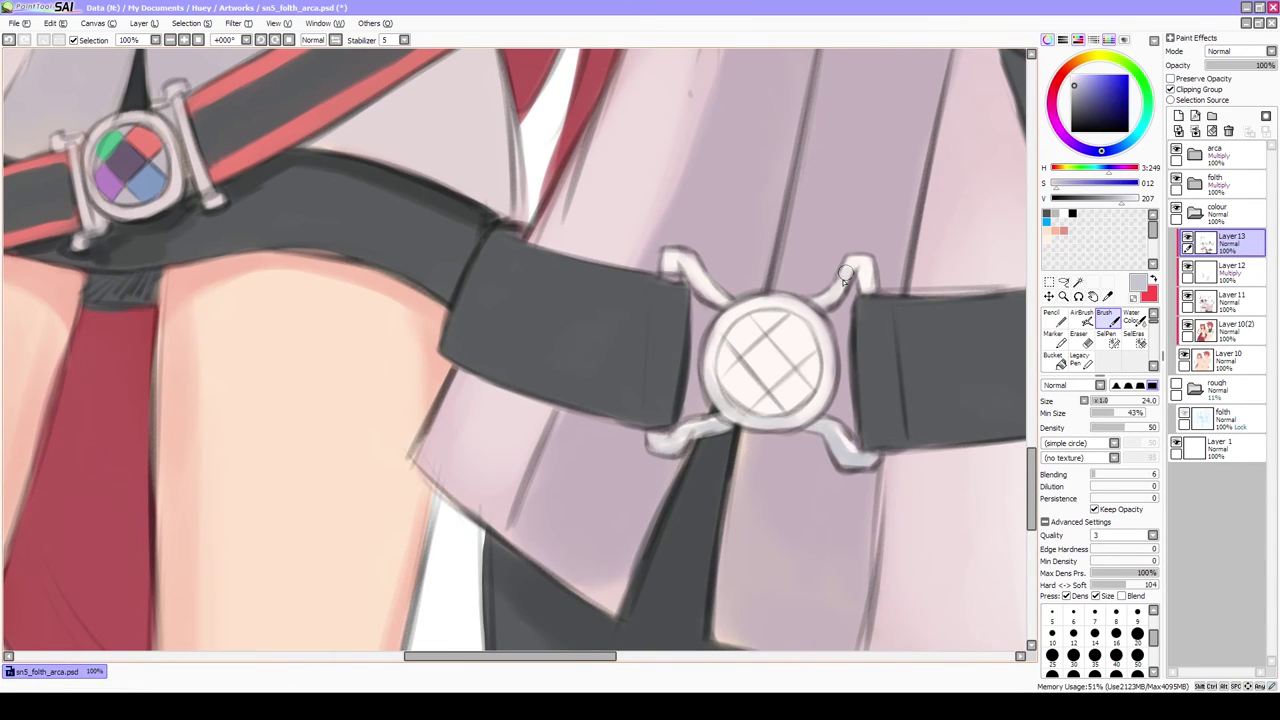
scroll(672, 274, "down", 2)
scroll(672, 274, "down", 2)
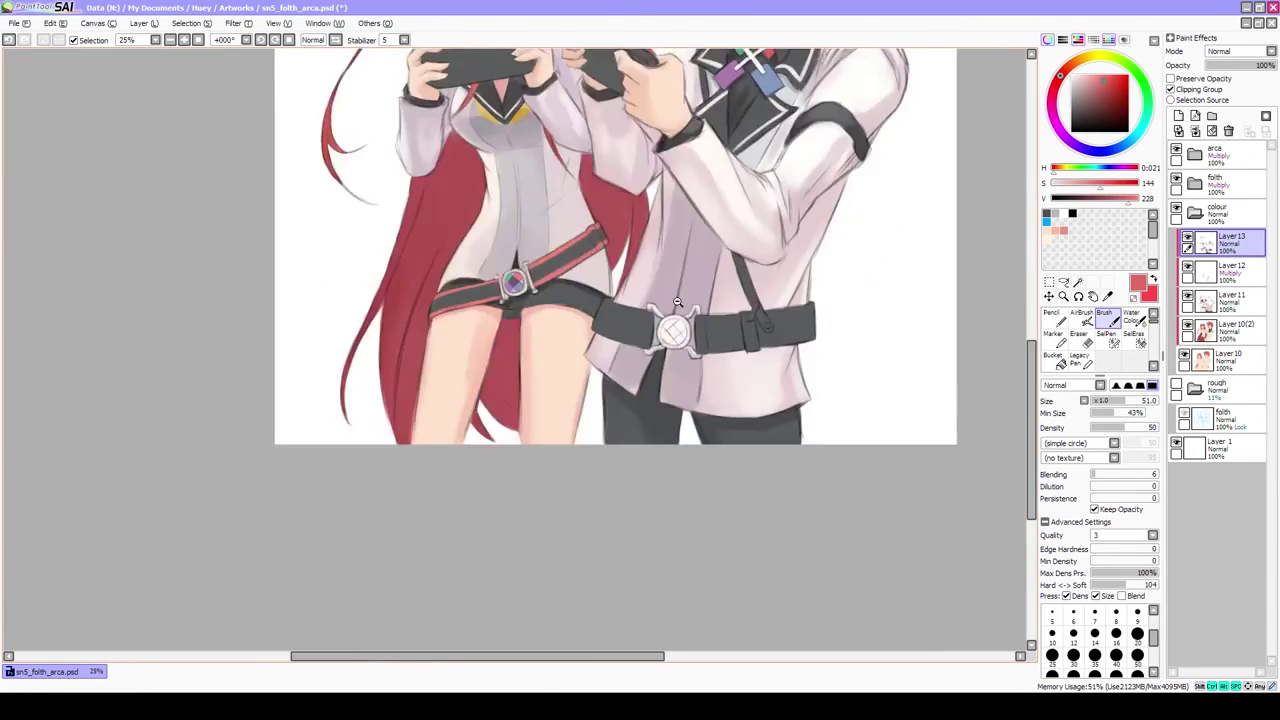
Paint red stripes along both edges of the boy's belt section on the narrow coat panel
scroll(513, 423, "up", 2)
left_click_drag(600, 300, 513, 423)
scroll(513, 423, "up", 1)
key("b")
left_click_drag(650, 525, 561, 357)
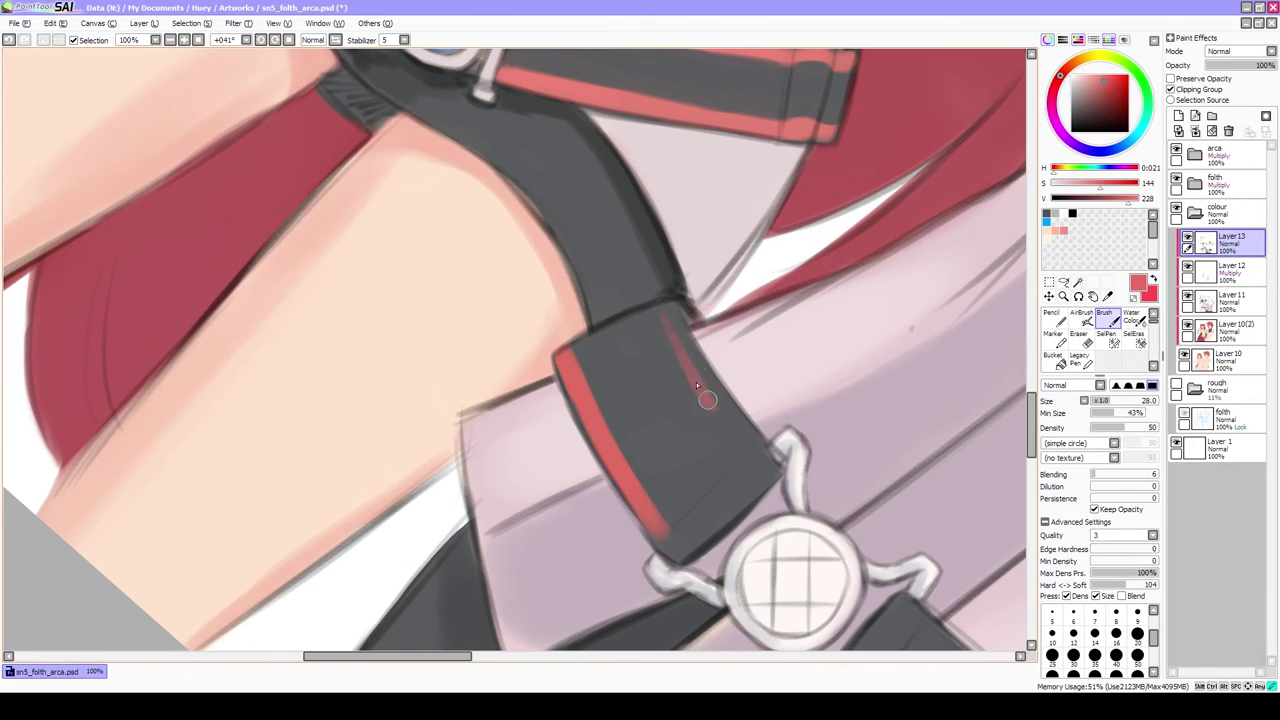
mouse_move(697, 385)
left_mouse_down()
mouse_move(722, 412)
mouse_move(728, 400)
left_mouse_up()
scroll(626, 456, "down", 1)
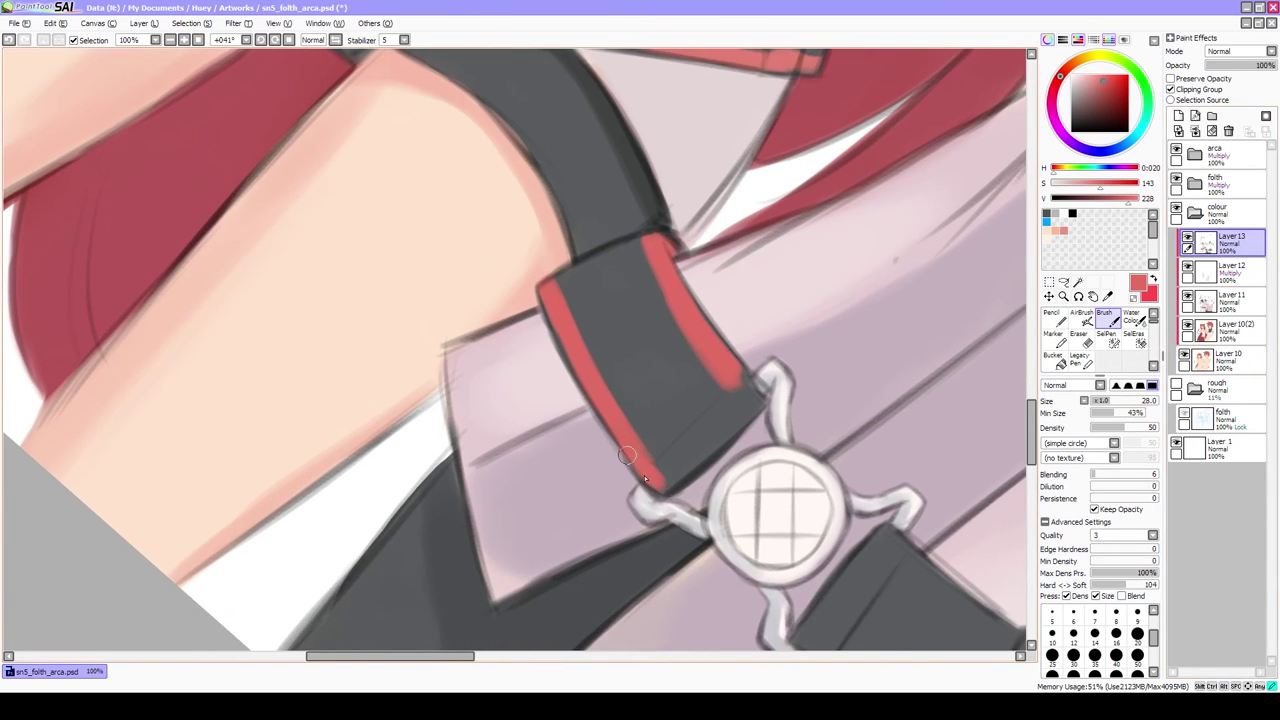
Paint red stripes along both edges of the wide panel's belt section on each side of the loop, rotating the canvas and resetting it
scroll(735, 376, "down", 3)
key("Delete")
scroll(686, 471, "up", 2)
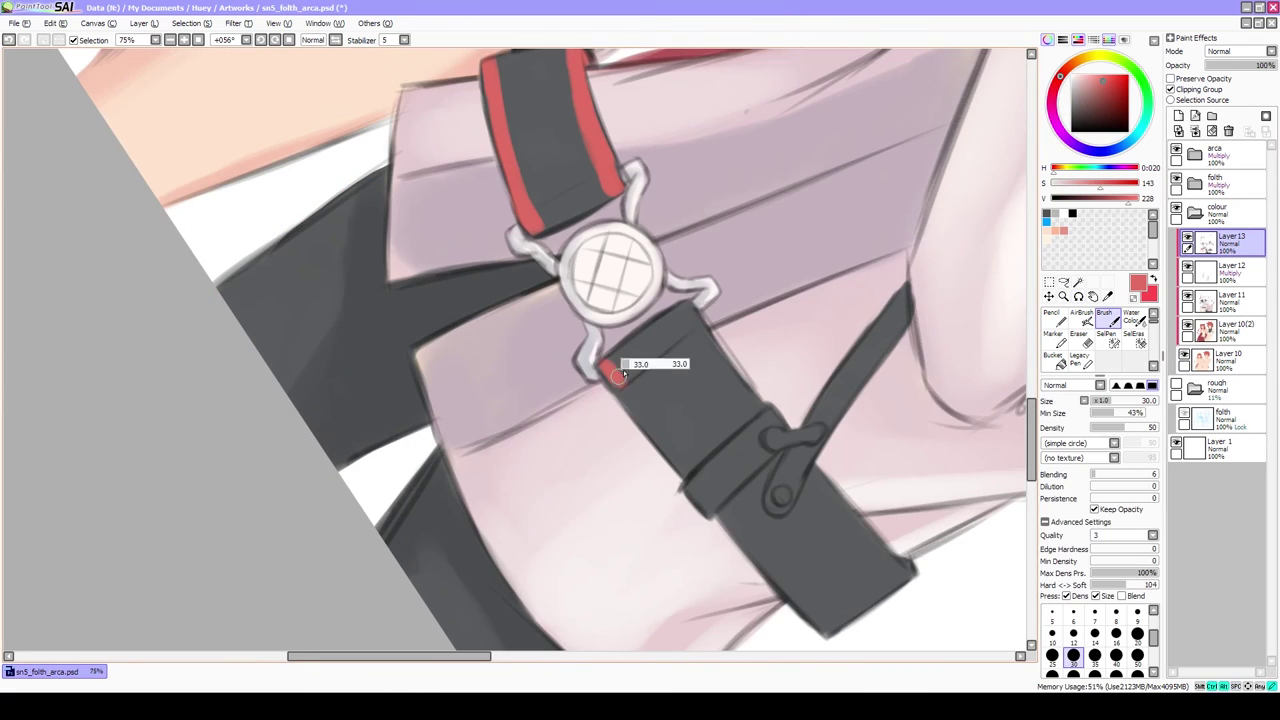
left_click_drag(687, 471, 745, 409)
key("ctrl+z")
scroll(698, 330, "down", 3)
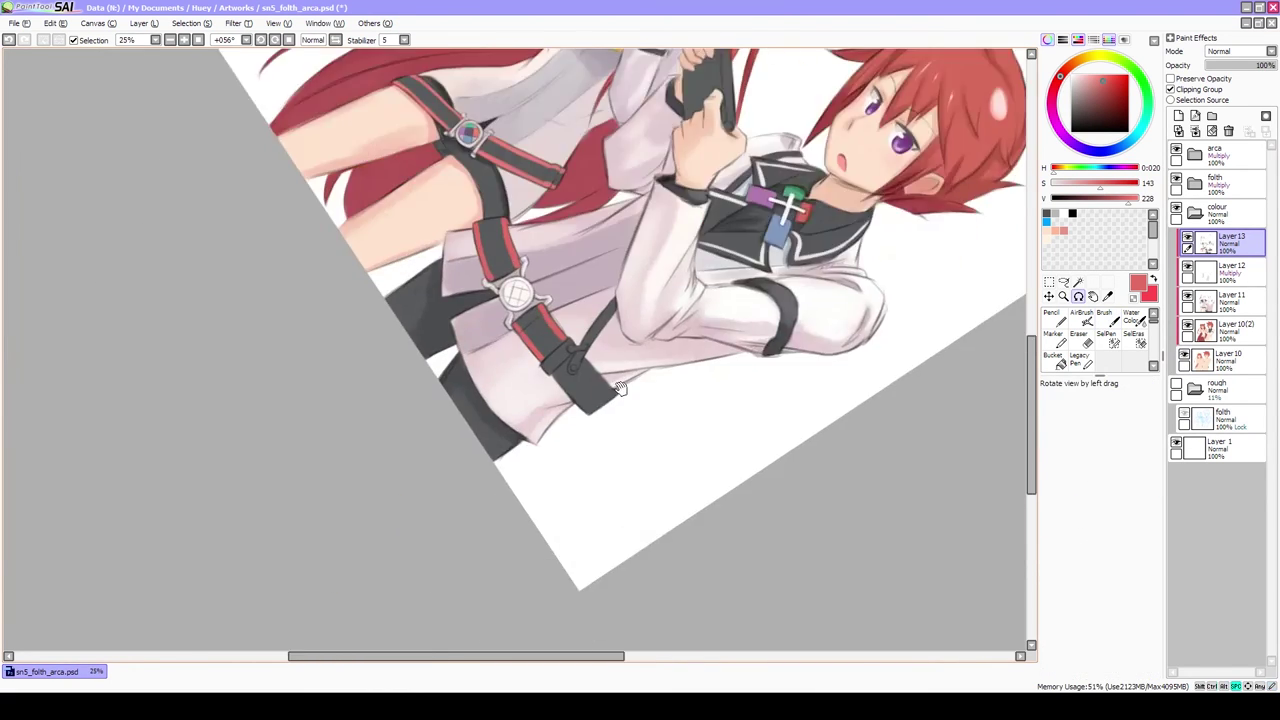
scroll(540, 398, "up", 3)
left_click_drag(652, 342, 707, 428)
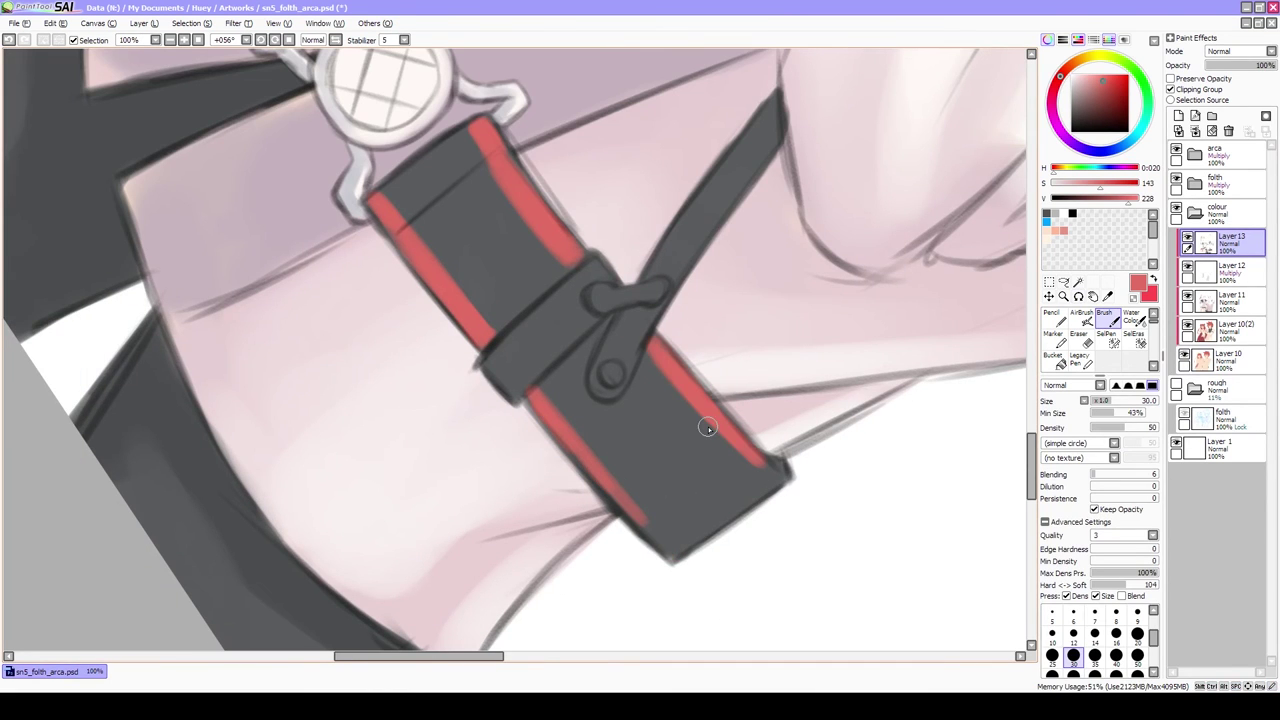
key("Home")
scroll(770, 468, "down", 3)
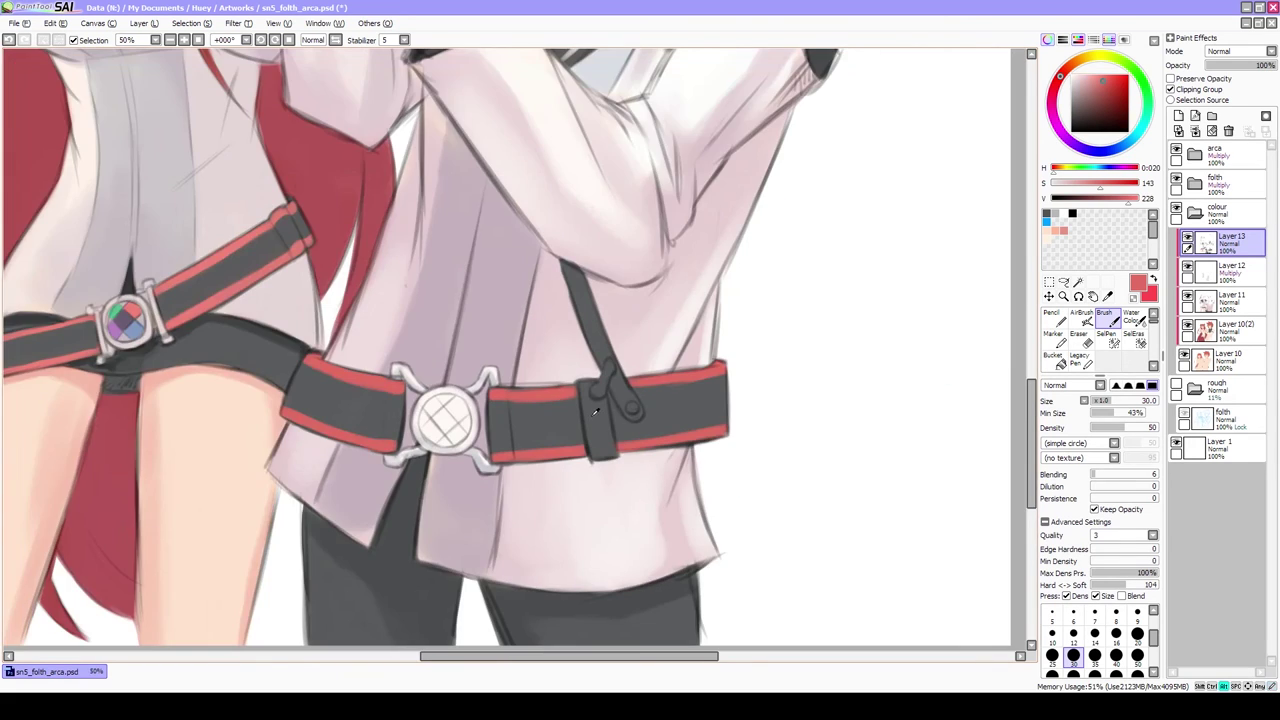
Sample a darker grey and shade the boy's hanging strap and belt loop with a size 18 brush
scroll(610, 458, "up", 3)
left_click(610, 458, "alt")
left_click_drag(655, 400, 688, 453)
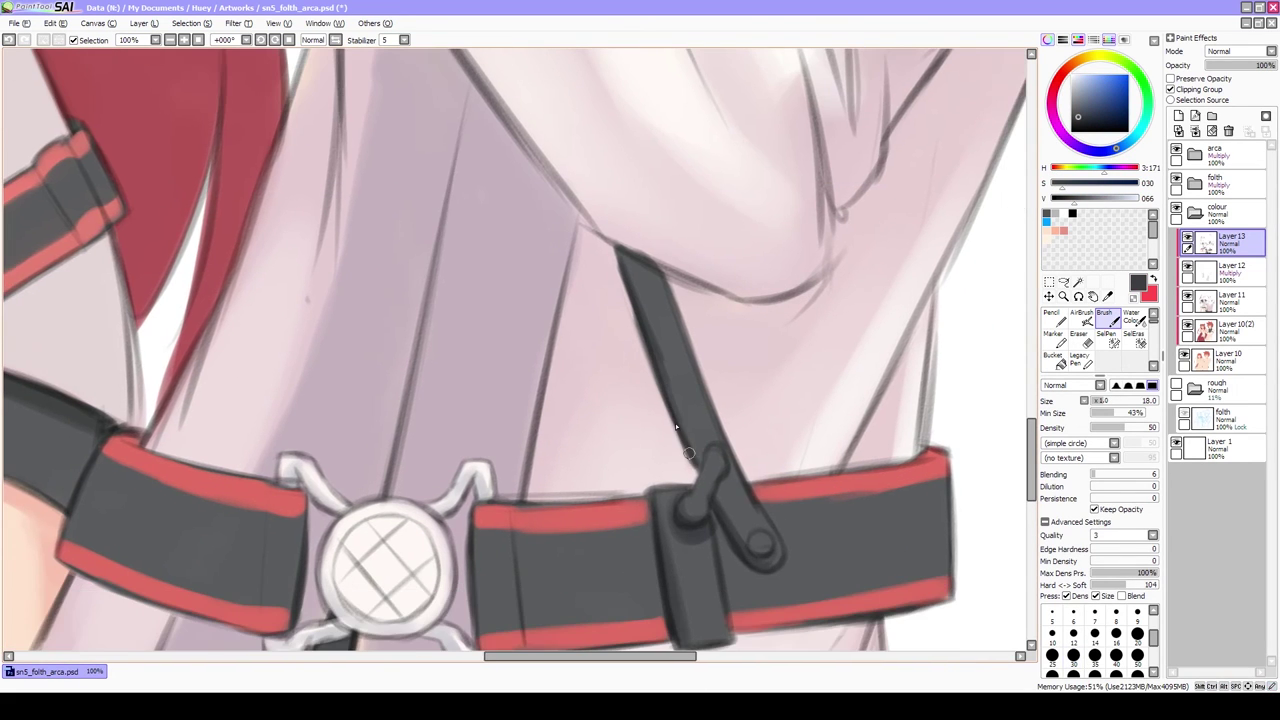
scroll(660, 300, "down", 5)
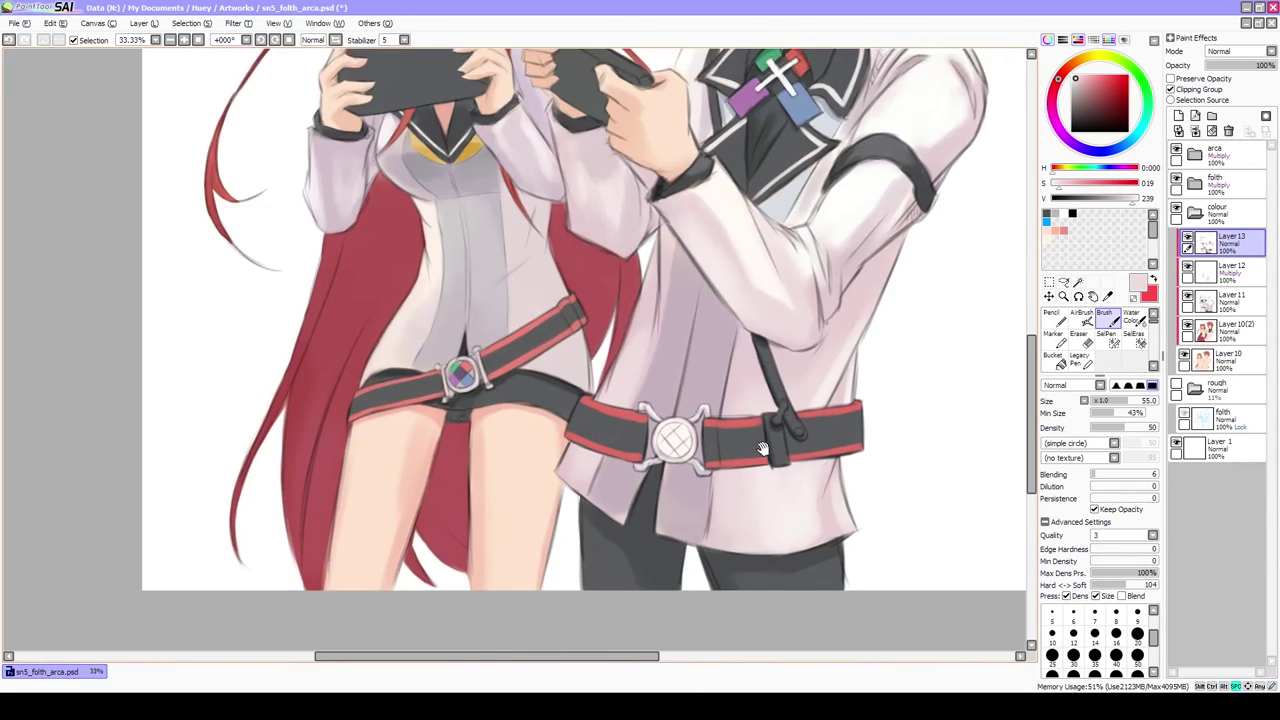
Fill the face of the boy's round buckle with light bluish grey and paint its upper-left tile green
scroll(621, 401, "up", 5)
left_click_drag(621, 401, 766, 209)
left_click(686, 371, "alt")
mouse_move(686, 371)
left_mouse_down()
mouse_move(690, 430)
mouse_move(740, 400)
left_mouse_up()
scroll(671, 360, "down", 1)
scroll(671, 360, "down", 3)
scroll(700, 340, "up", 3)
left_click_drag(690, 325, 730, 335)
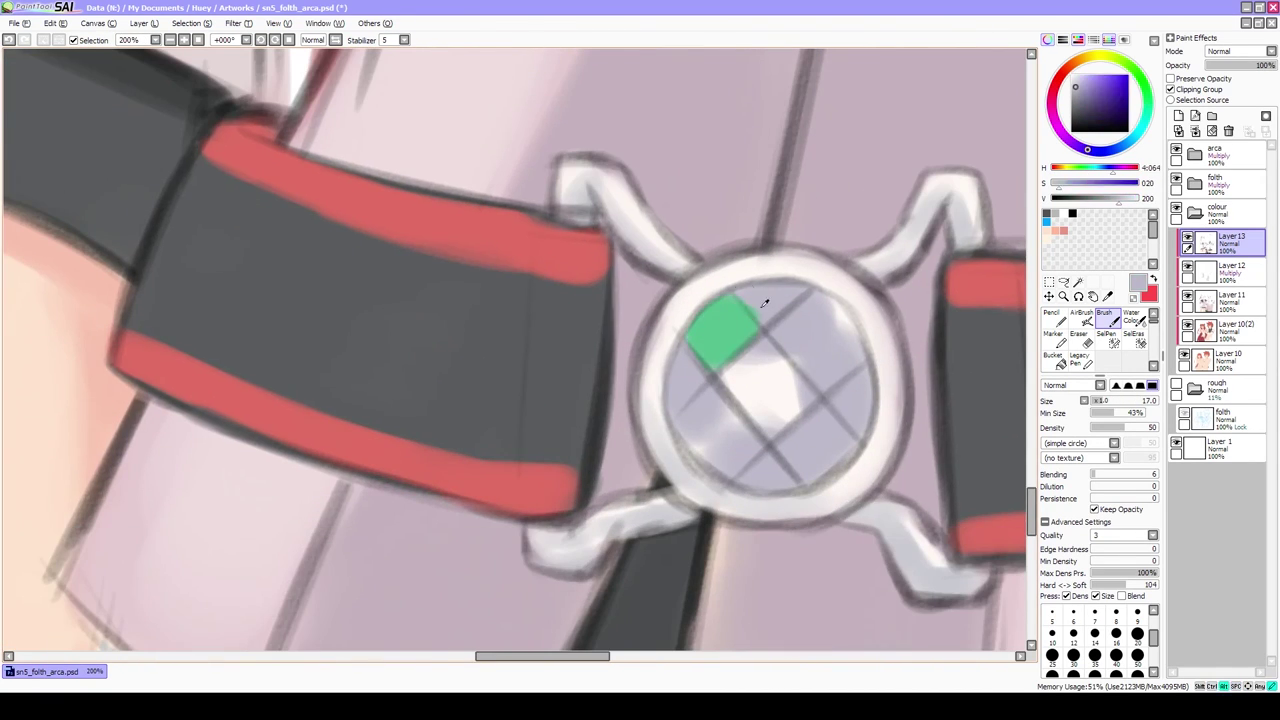
Paint the buckle's centre tile dark purple and its upper-right tile red, using colours from the girl's buckle
scroll(700, 340, "down", 2)
left_click_drag(560, 360, 443, 361)
scroll(660, 410, "up", 2)
left_click_drag(600, 380, 650, 440)
mouse_move(640, 370)
left_mouse_down()
mouse_move(670, 430)
mouse_move(630, 450)
left_mouse_up()
scroll(650, 420, "down", 2)
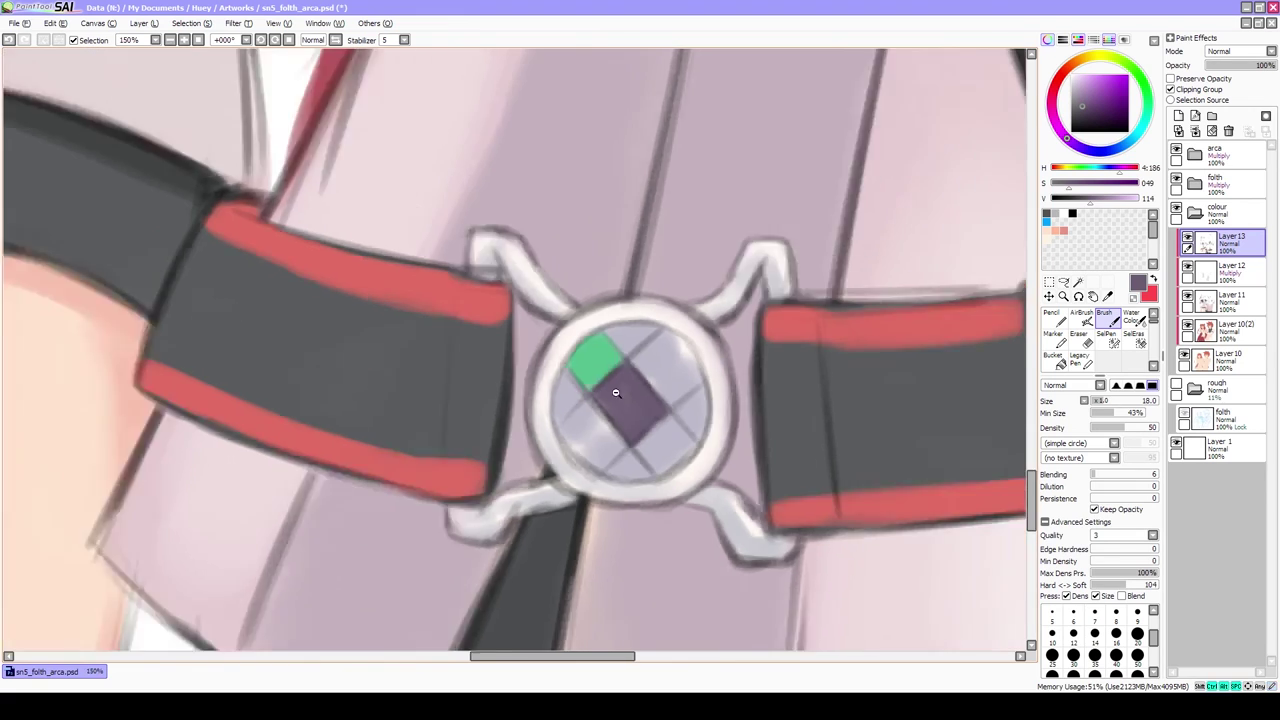
scroll(600, 400, "down", 2)
left_click(510, 370, "alt")
scroll(510, 370, "up", 4)
left_click_drag(580, 393, 598, 412)
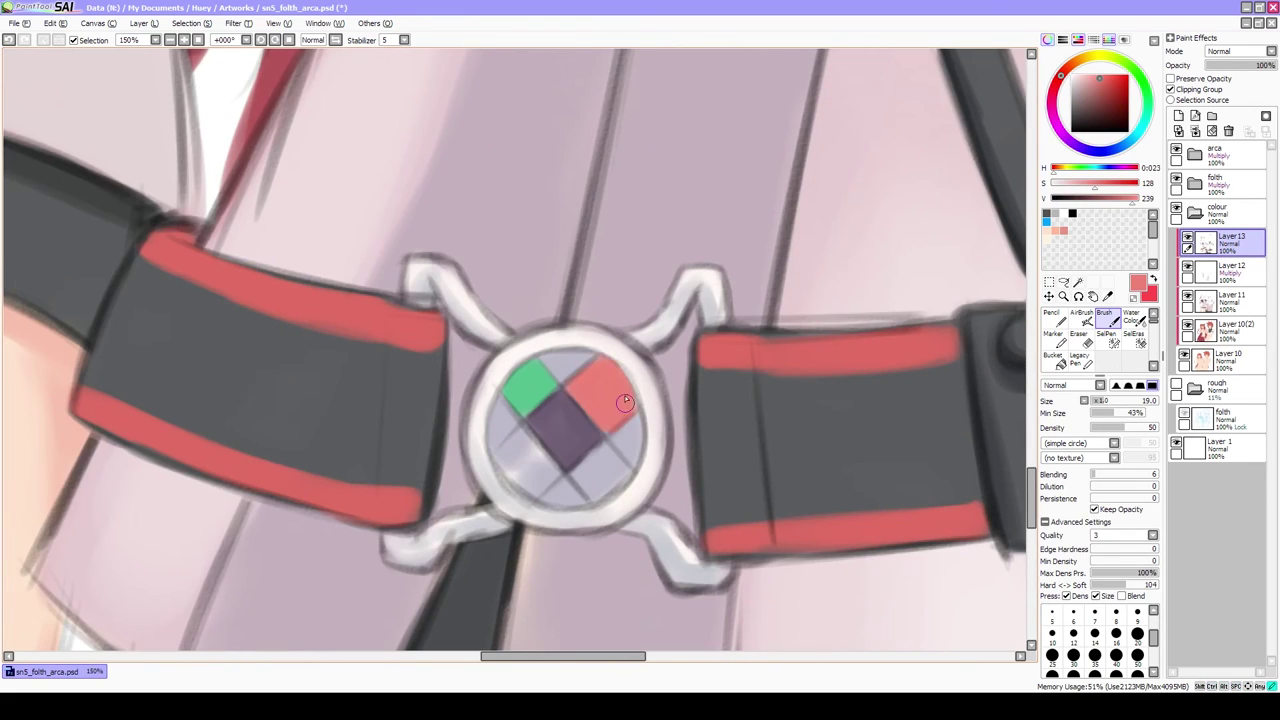
Sample blue and purple and paint the two lower tiles of the boy's buckle to match the girl's
scroll(625, 401, "down", 3)
left_click(868, 460, "alt")
scroll(620, 370, "up", 3)
left_click_drag(605, 348, 628, 365)
left_click(587, 361, "alt")
scroll(587, 361, "down", 1)
left_click_drag(452, 402, 640, 487)
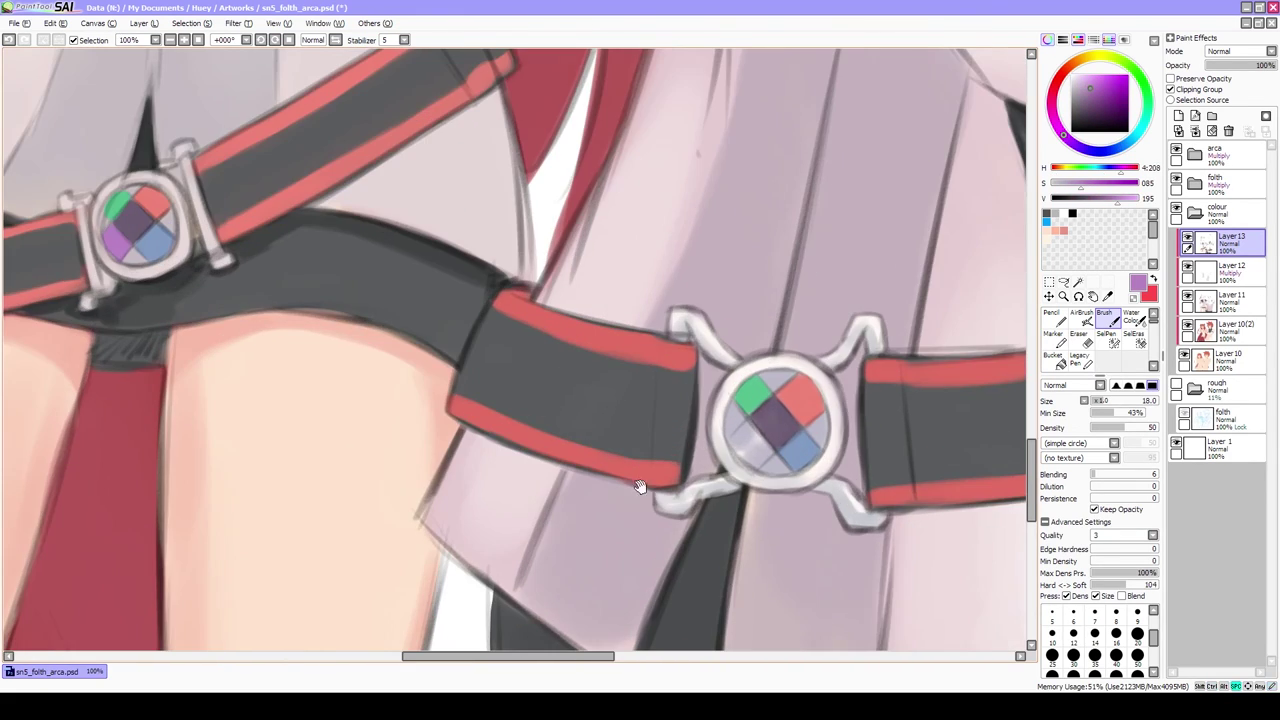
scroll(744, 428, "down", 2)
Sample a near-black and paint pairs of rivets beside the buckles on the boy's and the girl's belts
left_click(565, 528, "alt")
scroll(565, 528, "up", 2)
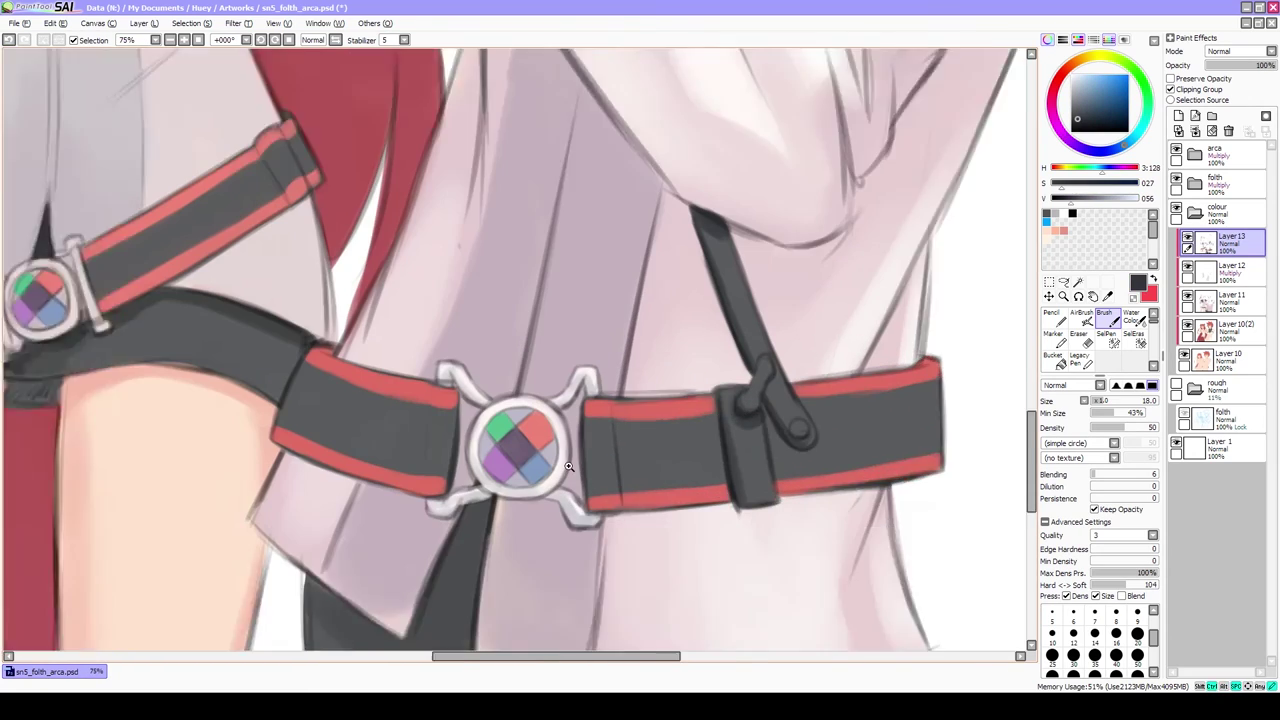
left_click_drag(620, 443, 656, 376)
scroll(656, 376, "down", 3)
scroll(426, 544, "up", 3)
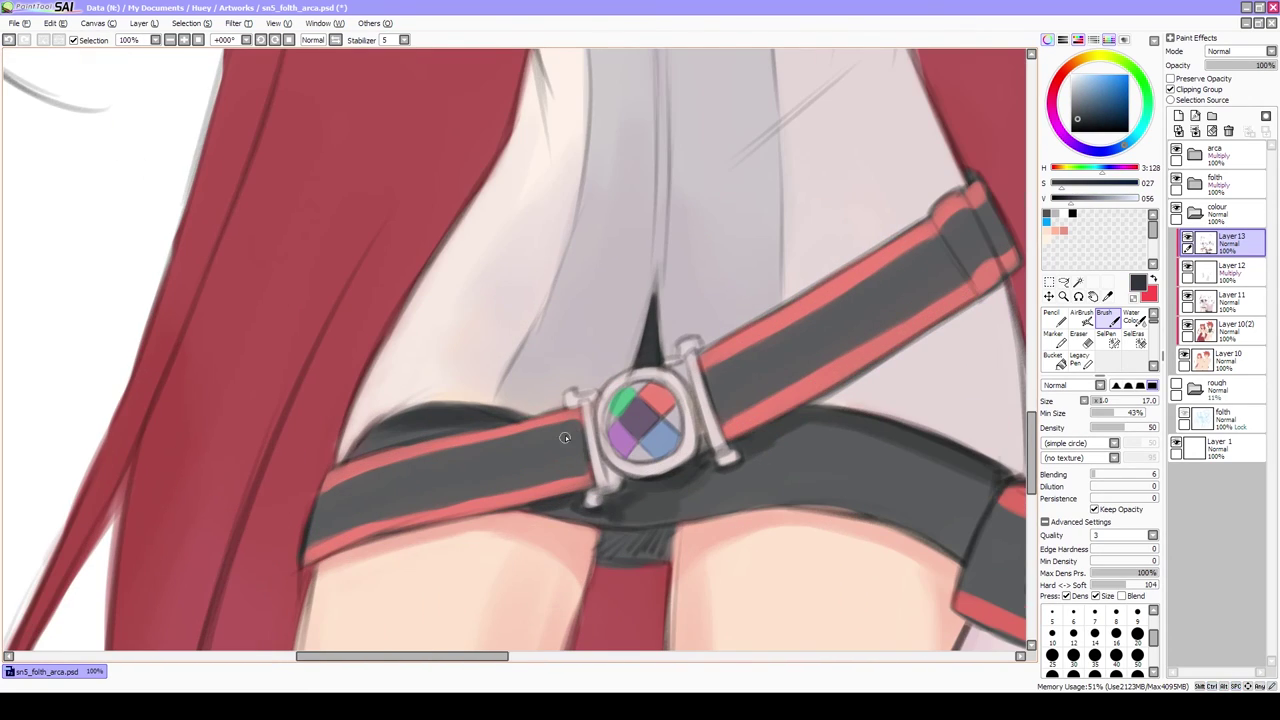
scroll(707, 378, "down", 3)
scroll(671, 395, "up", 4)
Highlight the rivets on both belts with a medium grey
left_click(671, 395, "alt")
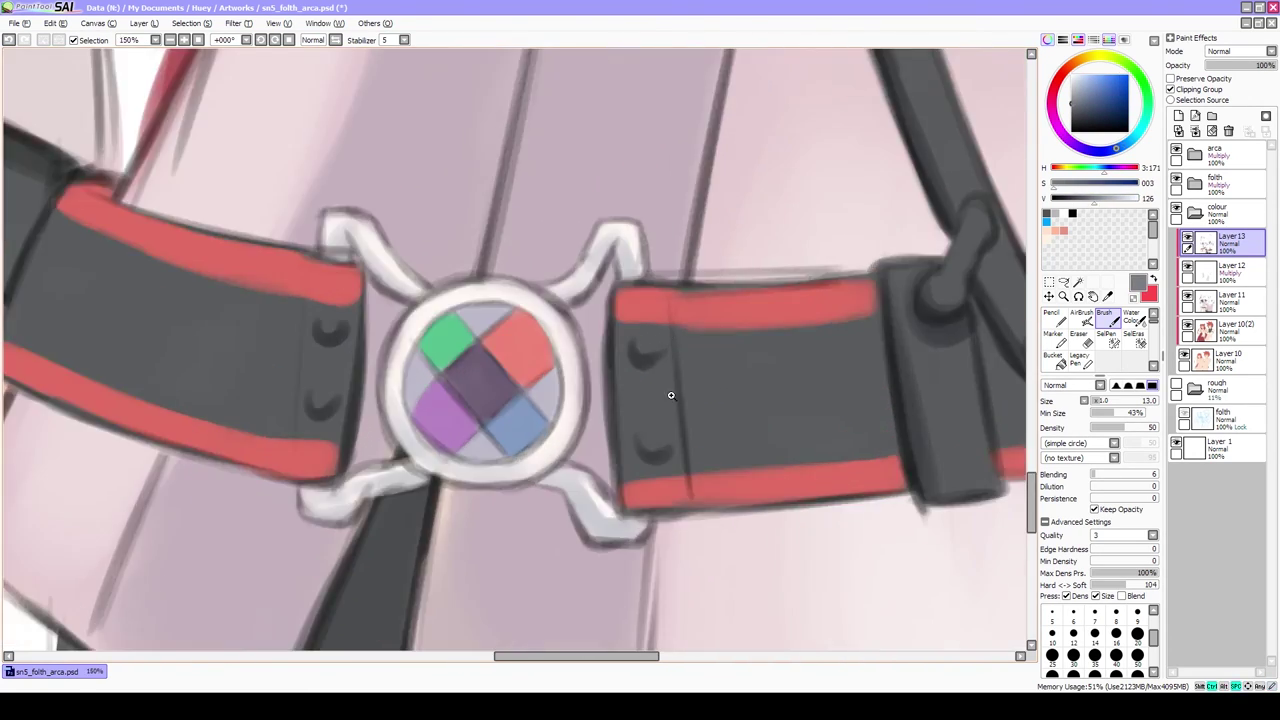
scroll(647, 440, "down", 3)
scroll(523, 449, "up", 4)
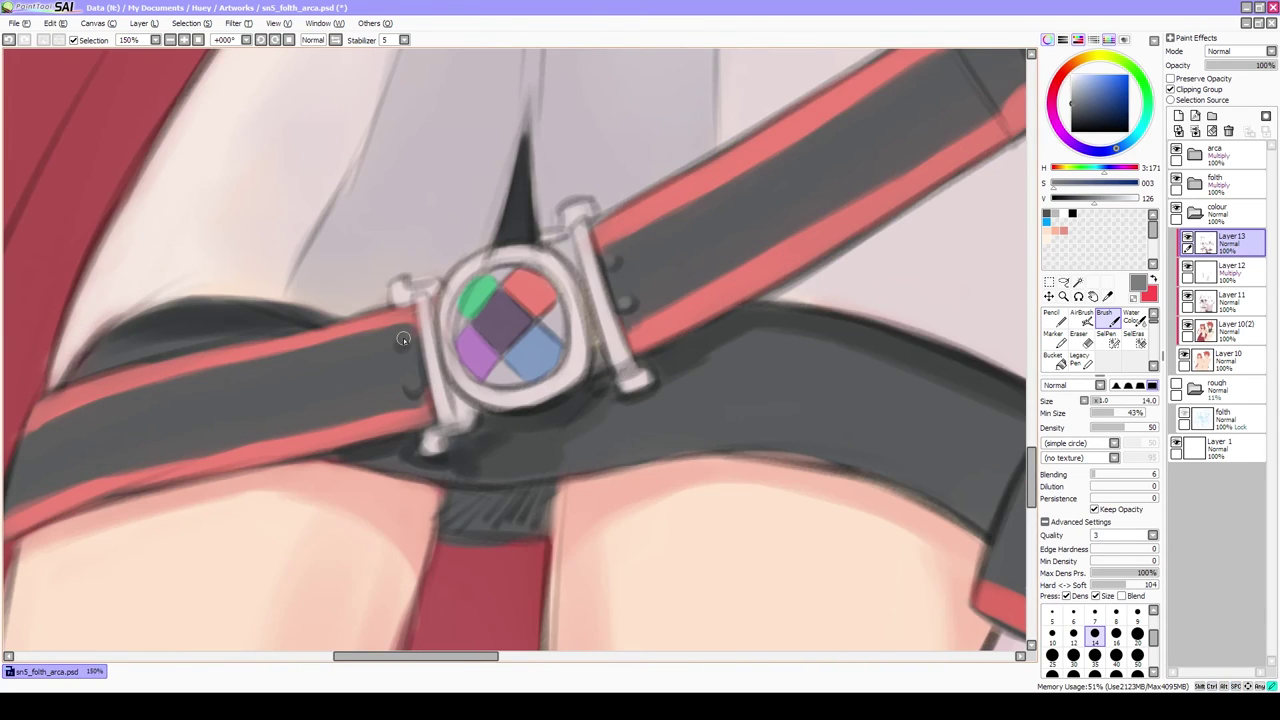
scroll(425, 498, "down", 5)
Add a clipped layer above Layer 13, set it to Overlay mode and choose a light grey
key("bracketleft")
key("bracketleft")
key("ctrl+shift+n")
scroll(425, 498, "up", 4)
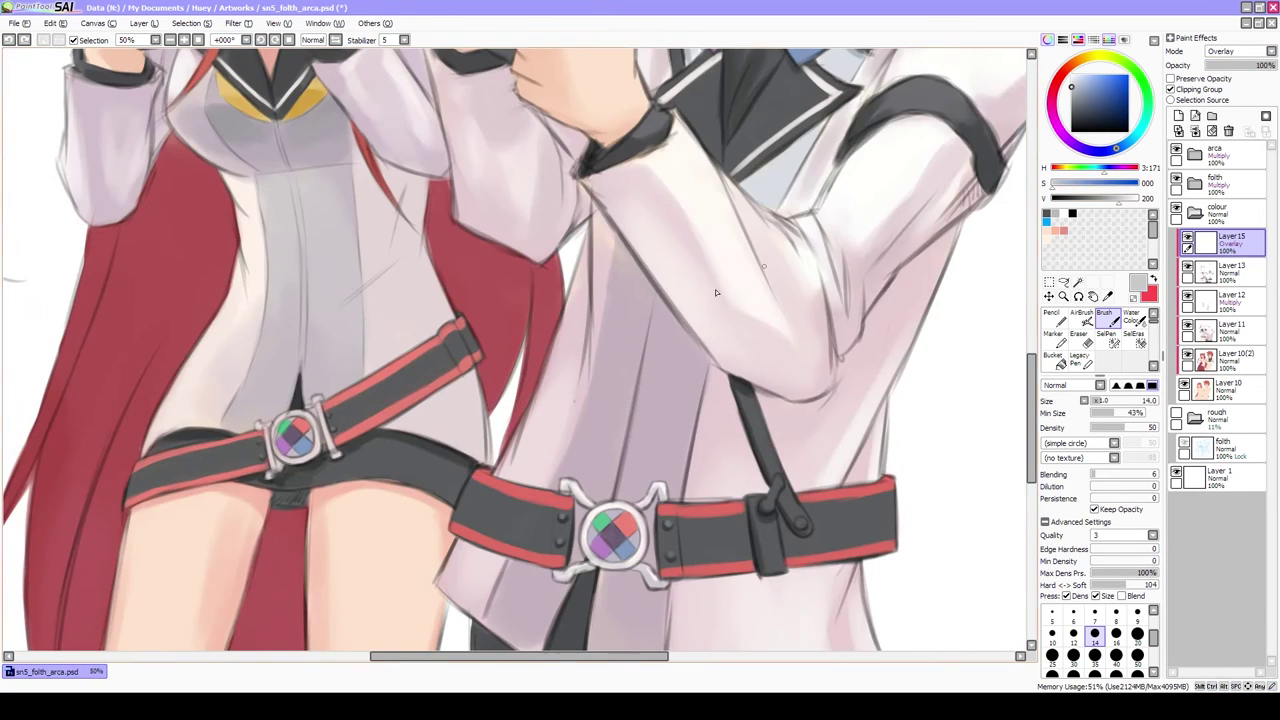
Paint light vertical stripes on the purple strip of the boy's coat below the buckle with a size 29 brush
scroll(588, 295, "down", 5)
scroll(588, 295, "up", 2)
key("bracketleft")
key("bracketleft")
left_click_drag(580, 438, 583, 350)
left_click_drag(605, 380, 600, 510)
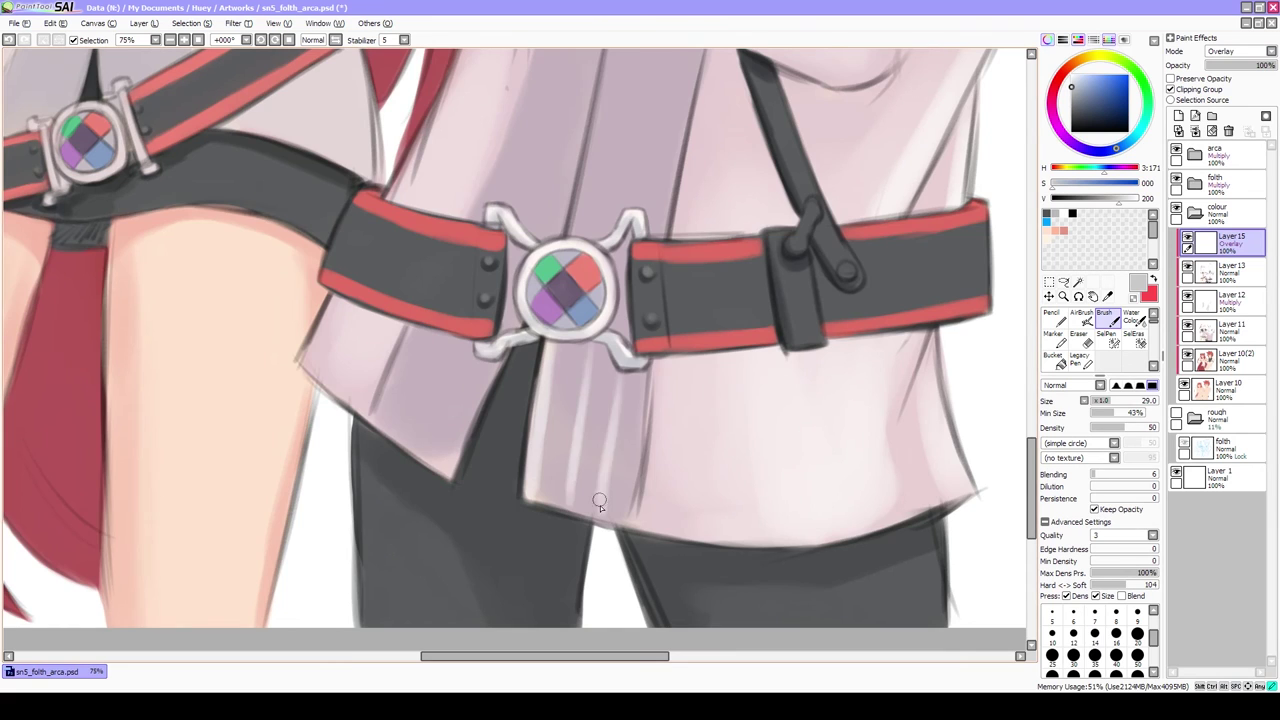
Continue the light stripes up the purple strip above the boy's buckle, cleaning up with the eraser
scroll(590, 440, "up", 3)
left_click_drag(600, 165, 595, 435)
left_click_drag(560, 170, 545, 465)
key("e")
scroll(530, 403, "up", 3)
key("b")
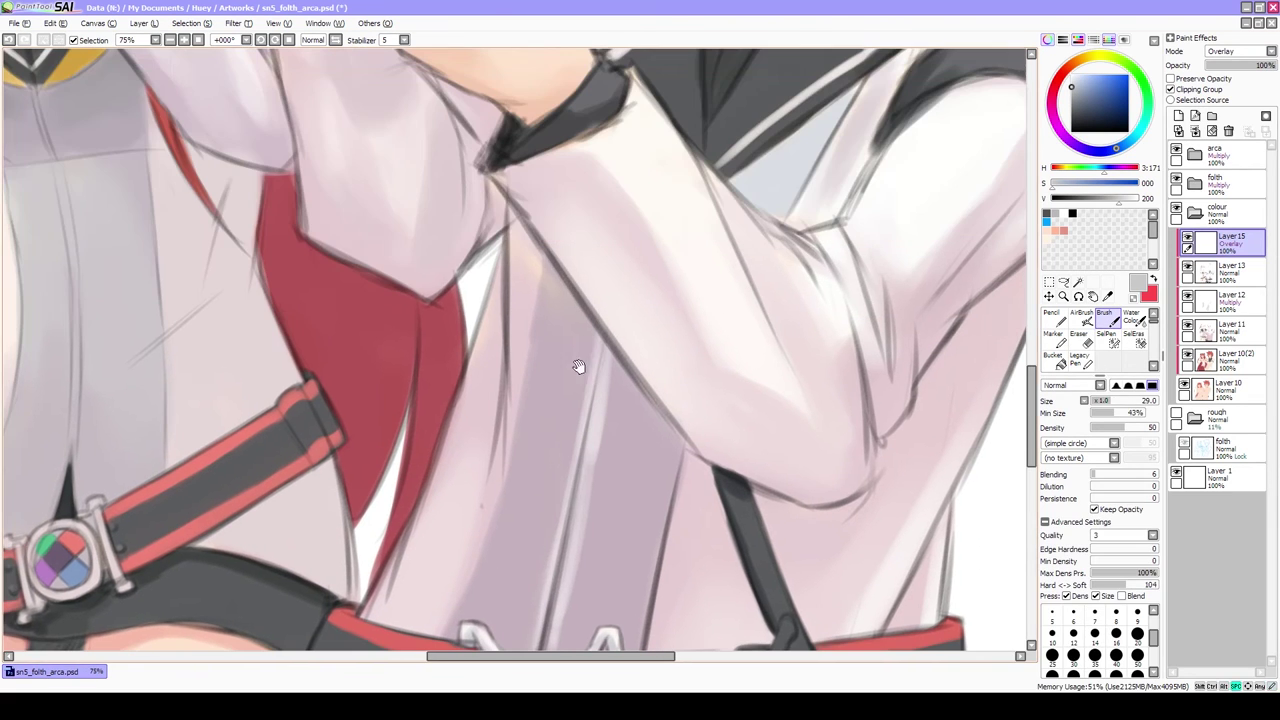
Touch up the boy's coat on Layer 13 with a sampled pale pink and save the document
left_click(1220, 270)
scroll(557, 370, "down", 5)
scroll(557, 370, "up", 5)
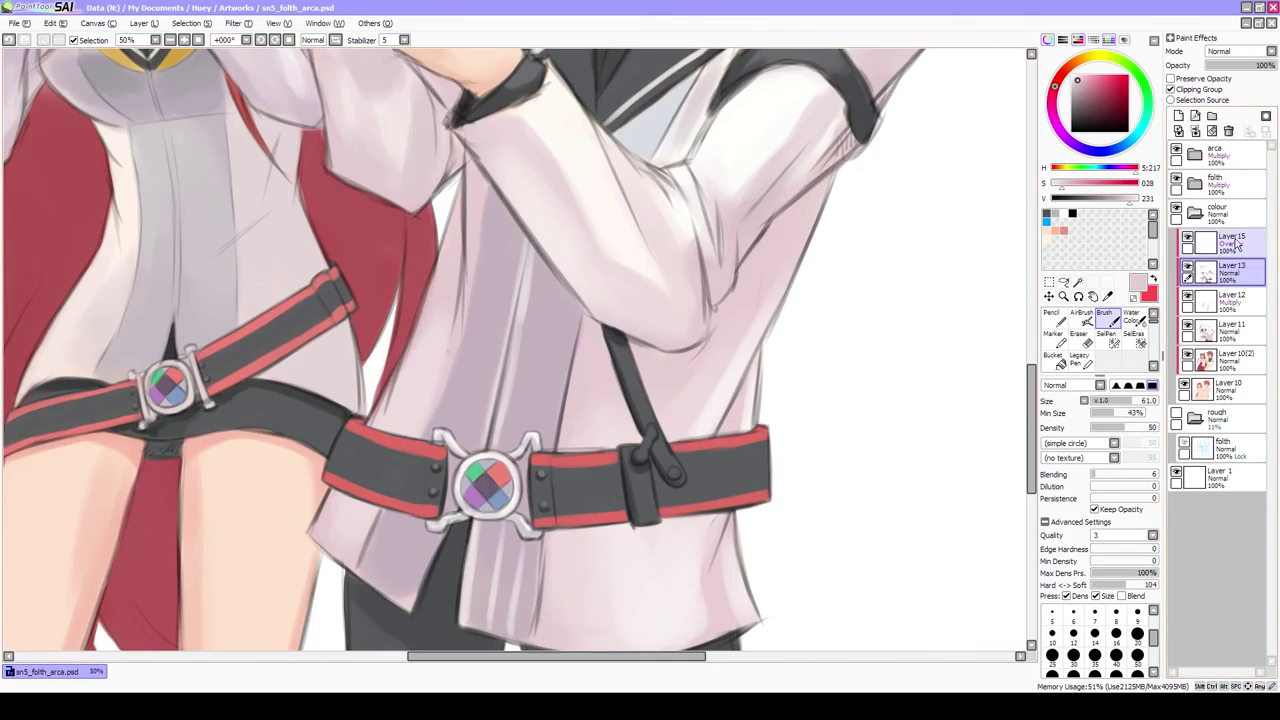
On the Overlay layer, paint more light stripes between the boy's sleeve and buckle with a size 20 brush
left_click(1220, 240)
key("bracketleft")
key("bracketleft")
key("bracketleft")
key("bracketright")
left_click_drag(598, 210, 563, 384)
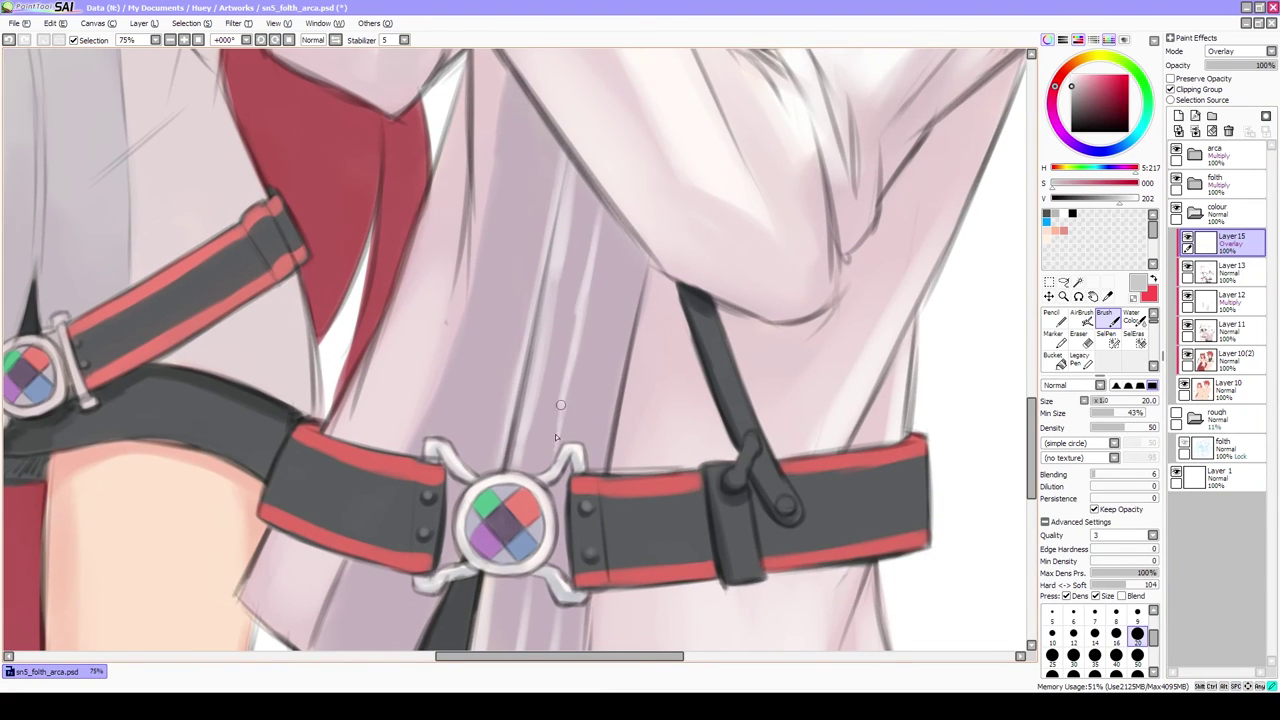
left_click_drag(594, 228, 588, 445)
scroll(640, 280, "up", 5)
scroll(651, 305, "down", 3)
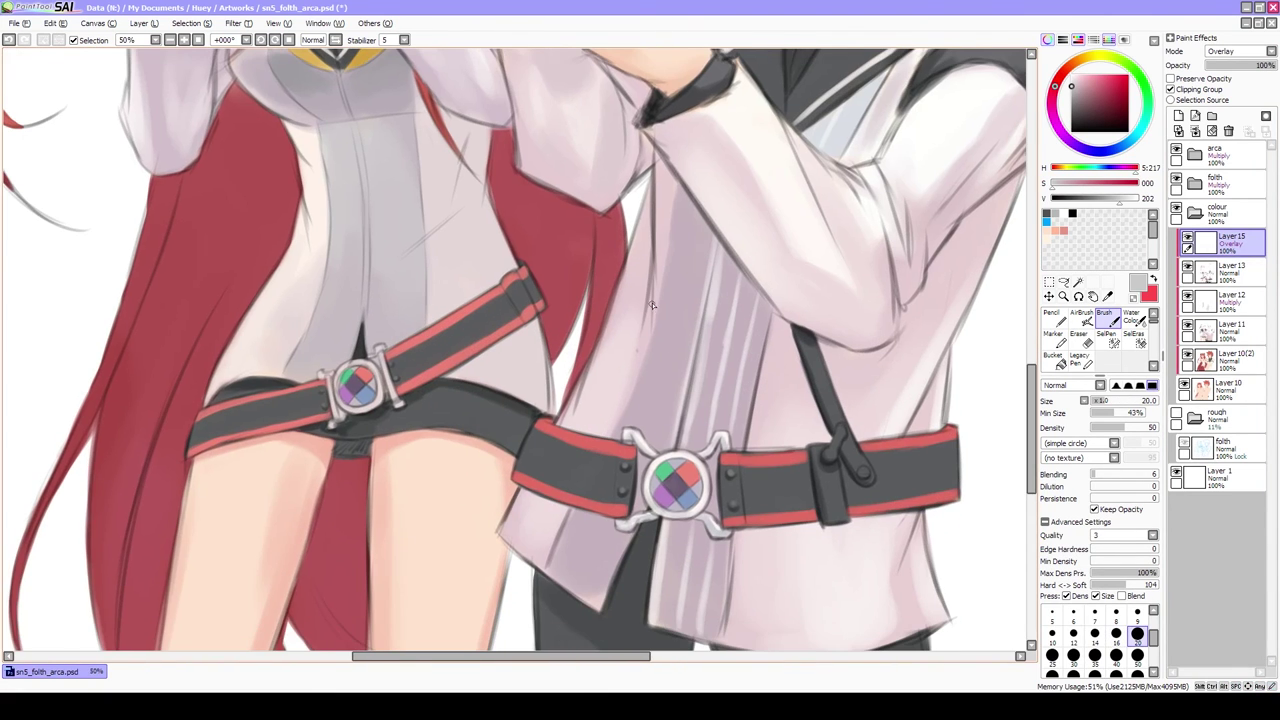
Paint matching light stripes on the purple strip of the boy's narrow coat panel, below and above the belt
scroll(609, 486, "down", 2)
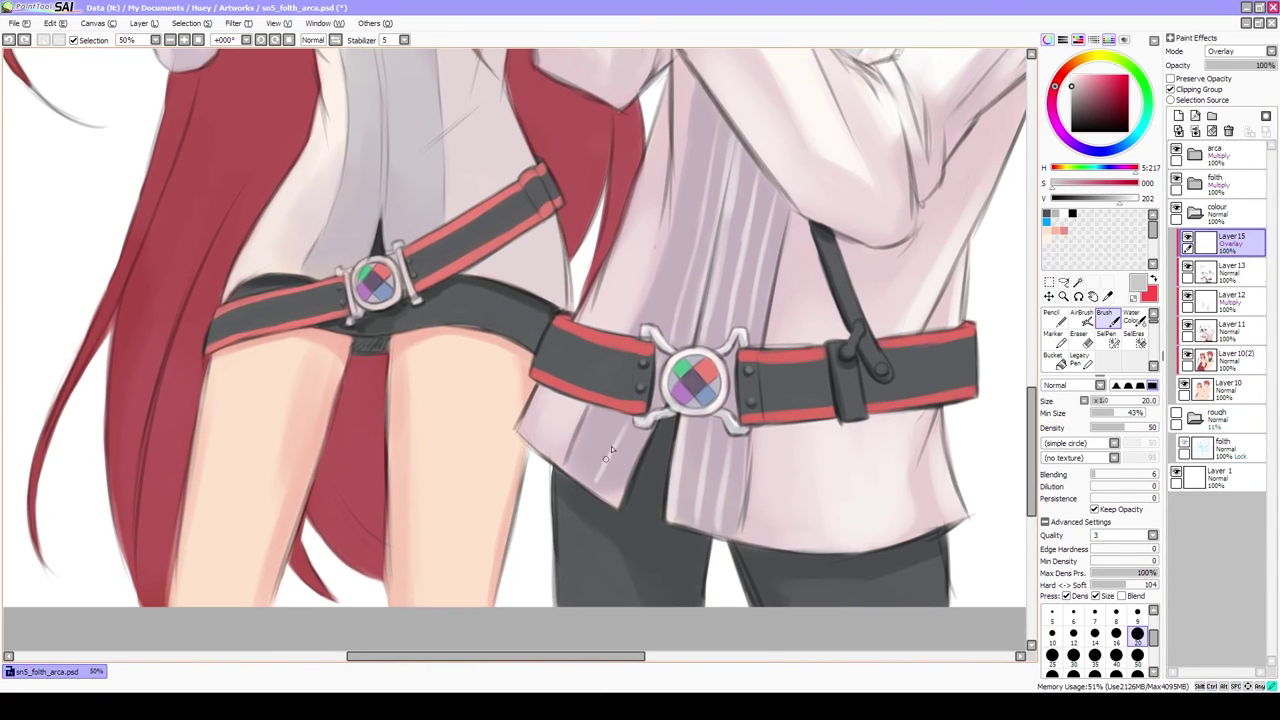
scroll(669, 311, "up", 2)
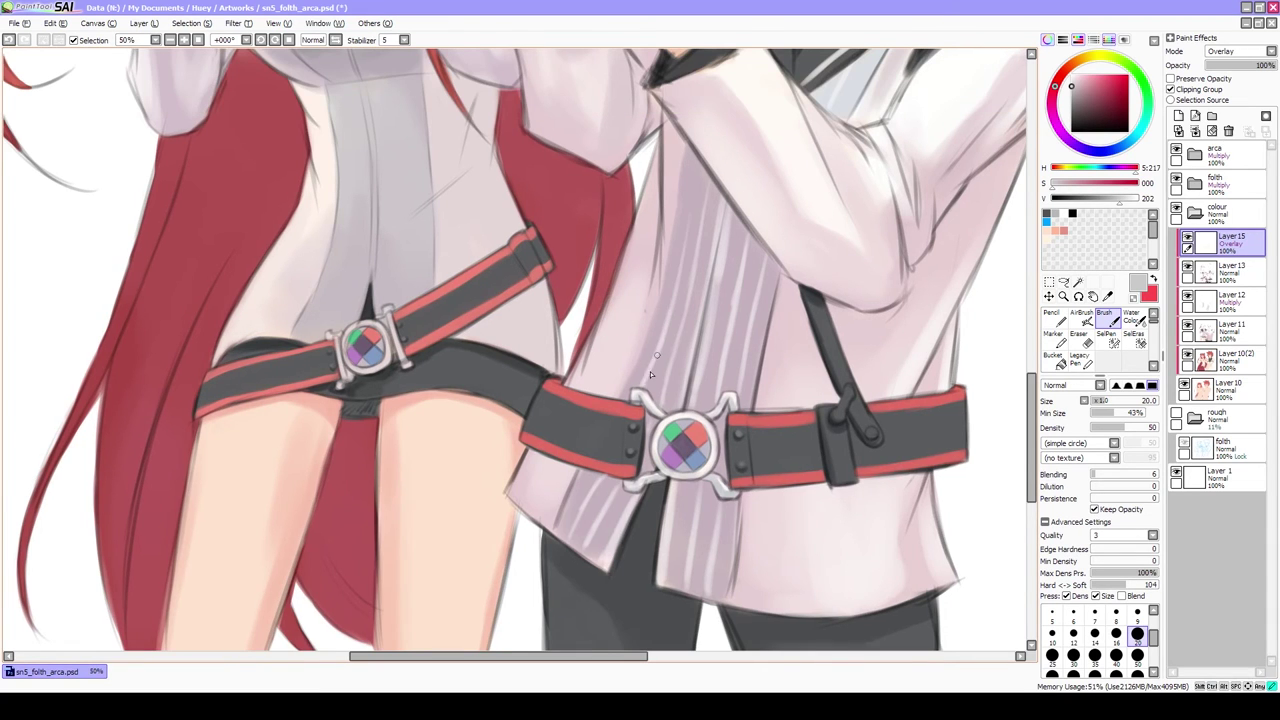
scroll(669, 311, "up", 2)
scroll(640, 330, "down", 3)
scroll(610, 350, "up", 5)
scroll(640, 340, "down", 5)
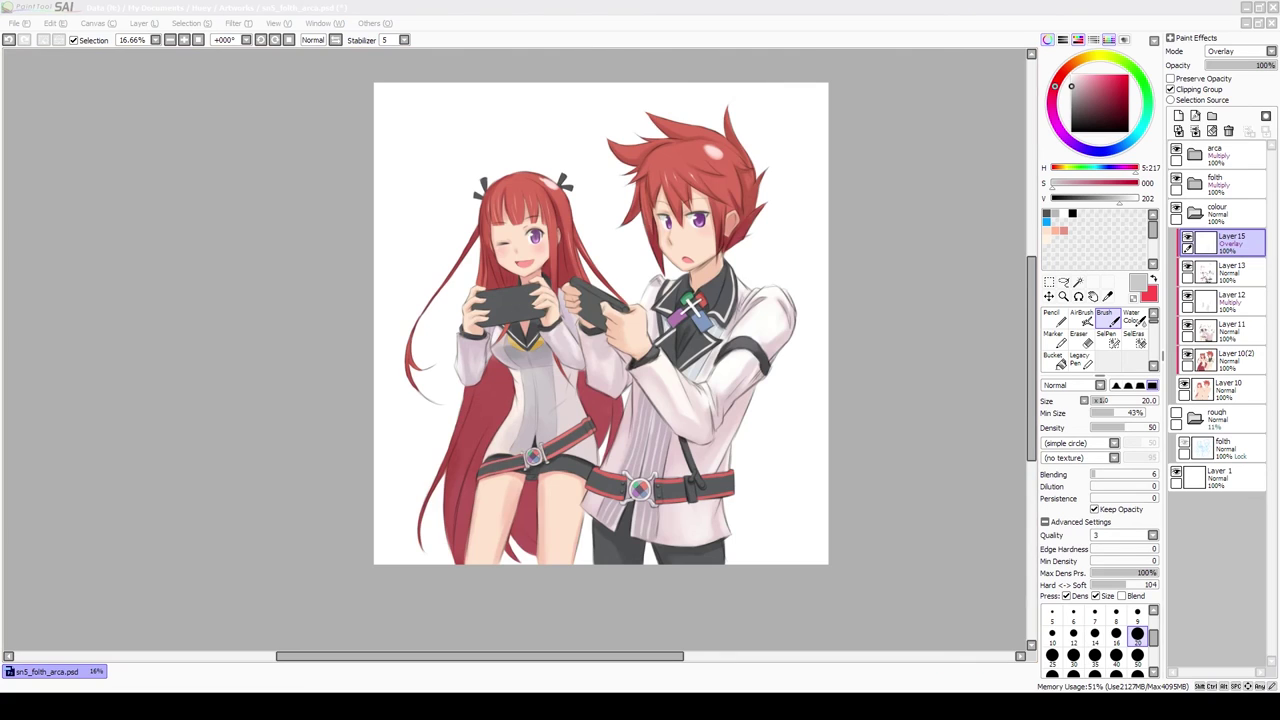
Paint light stripes over the chest part of the grey front panel of the girl's top, reducing the brush to size 18
scroll(534, 437, "up", 5)
left_click_drag(540, 360, 540, 494)
mouse_move(538, 416)
left_mouse_down()
mouse_move(538, 215)
mouse_move(518, 300)
mouse_move(513, 256)
left_mouse_up()
scroll(535, 400, "up", 2)
key("ctrl+z")
key("[")
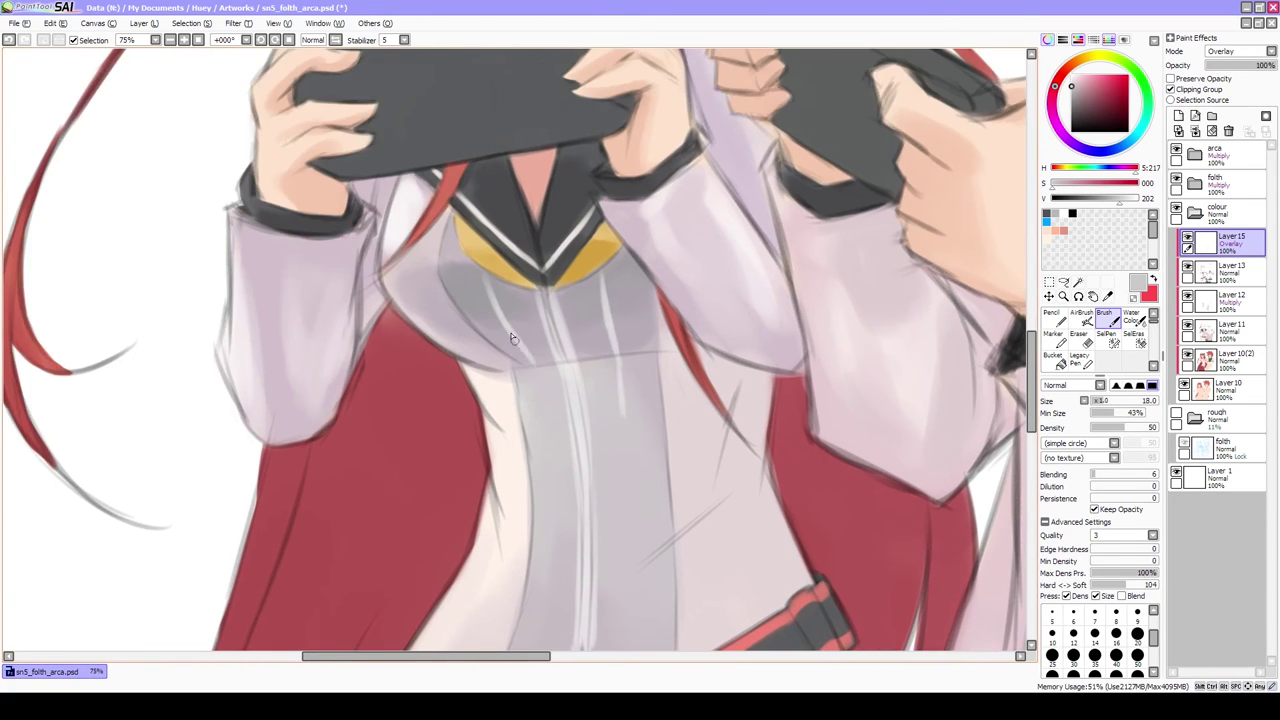
Extend the girl's light stripes down the waist to the belt and clean up with the eraser
left_click_drag(570, 510, 568, 321)
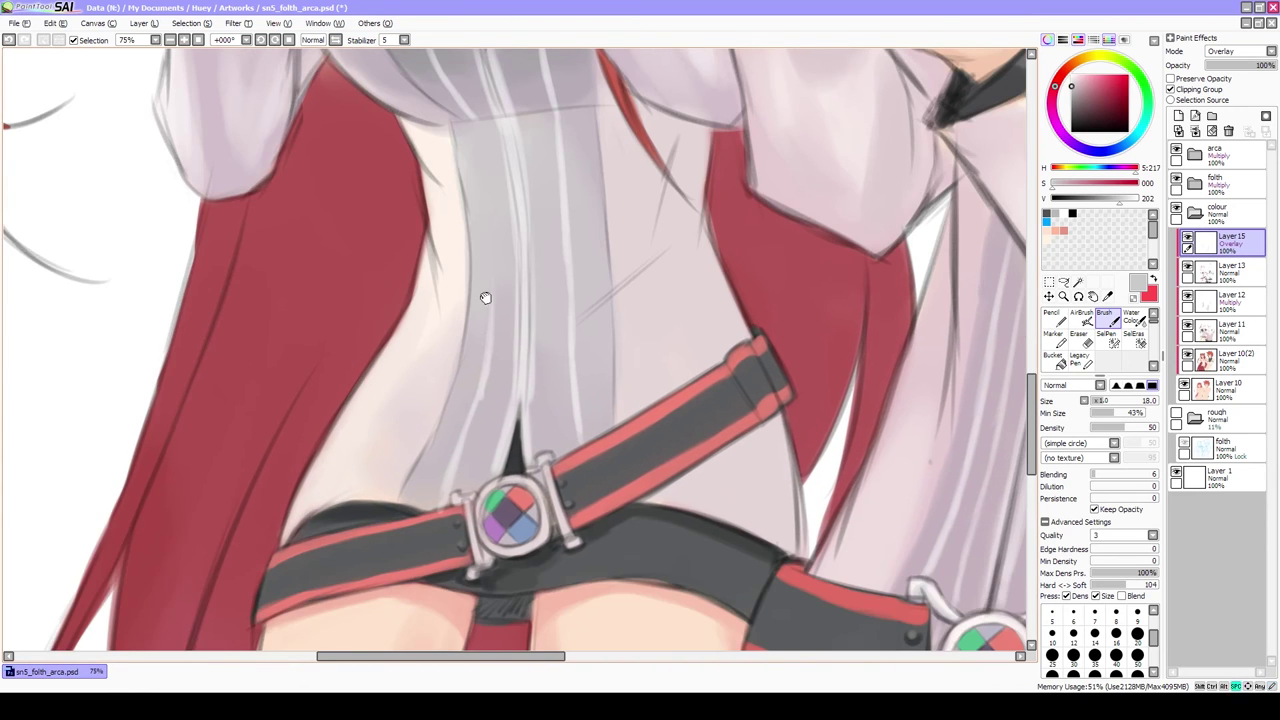
scroll(485, 297, "up", 2)
scroll(484, 239, "down", 3)
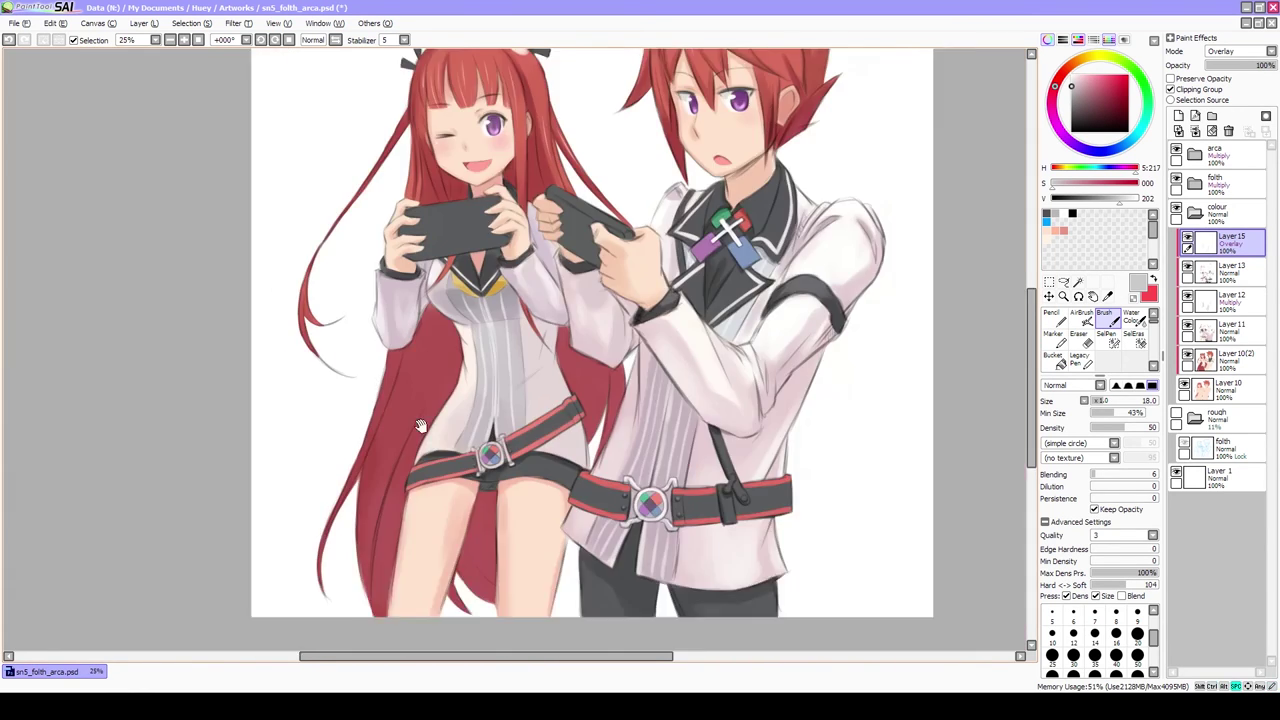
scroll(653, 384, "up", 3)
key("e")
scroll(596, 373, "down", 5)
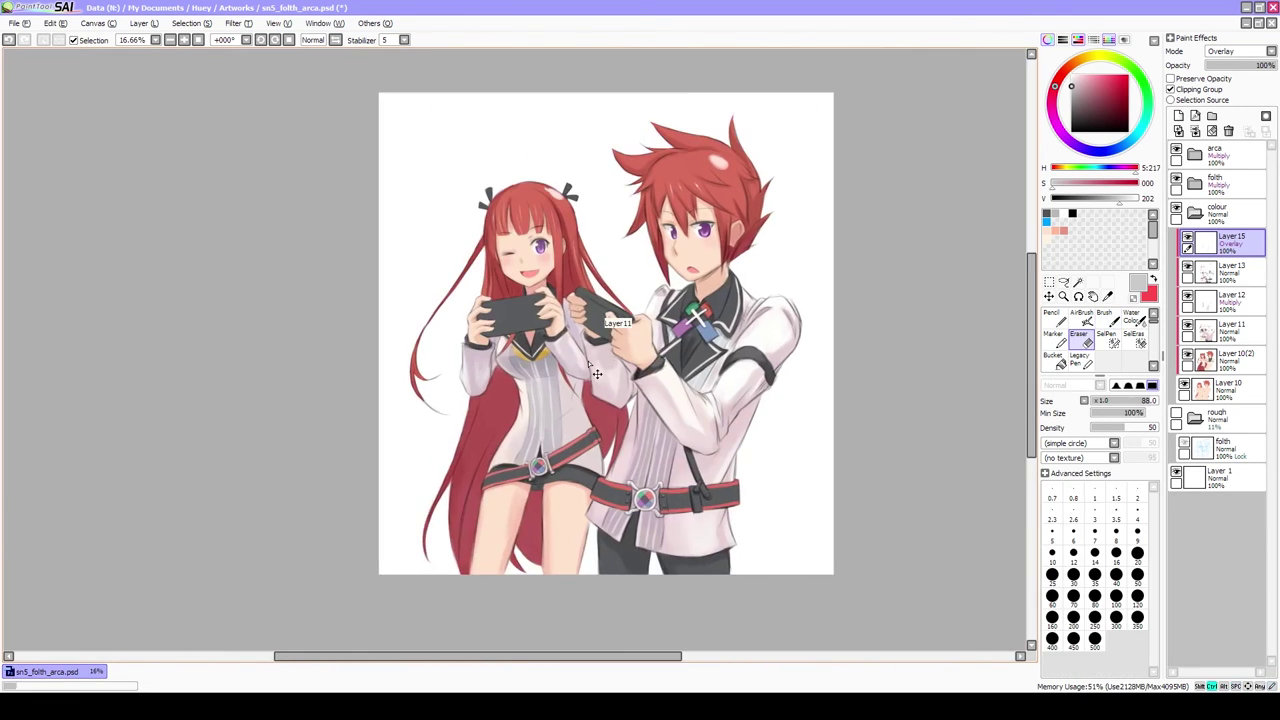
Add a new Normal layer and touch up the boy's far shoulder with sampled near-white and greyish mauve
scroll(589, 362, "up", 6)
key("b")
key("ctrl+shift+n")
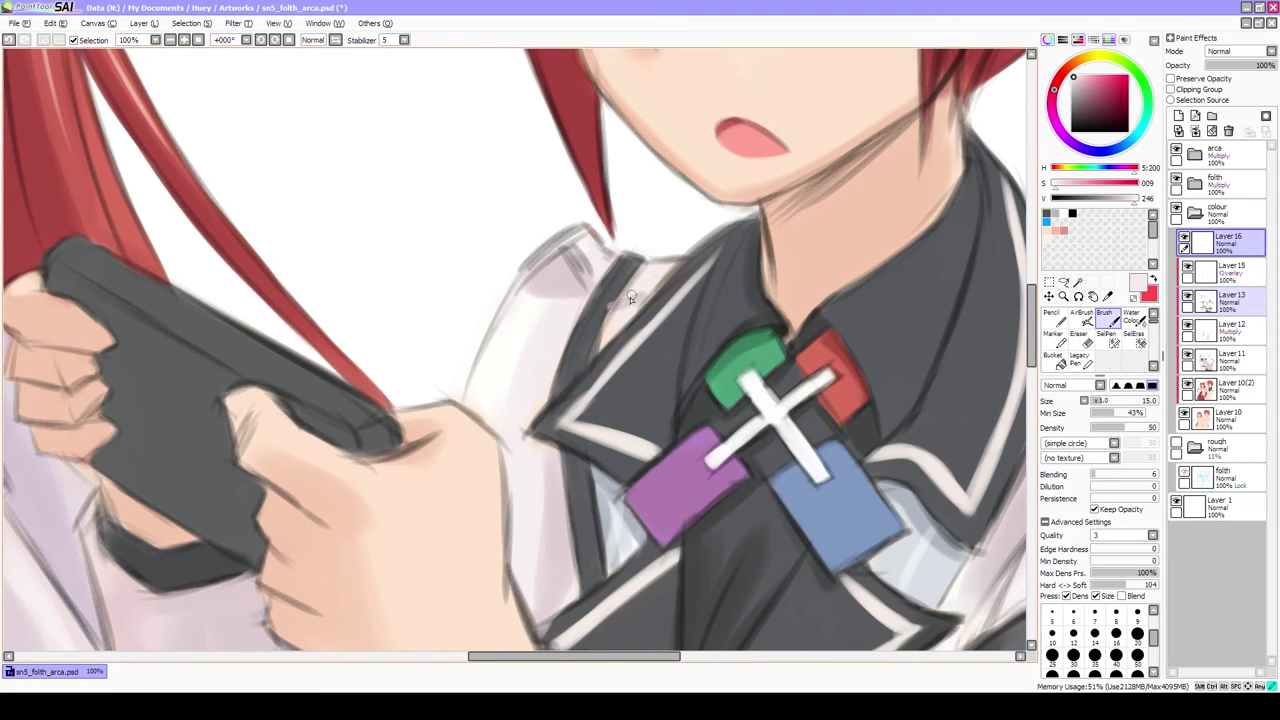
key("bracketright")
key("bracketright")
key("bracketright")
left_click(560, 262, "alt")
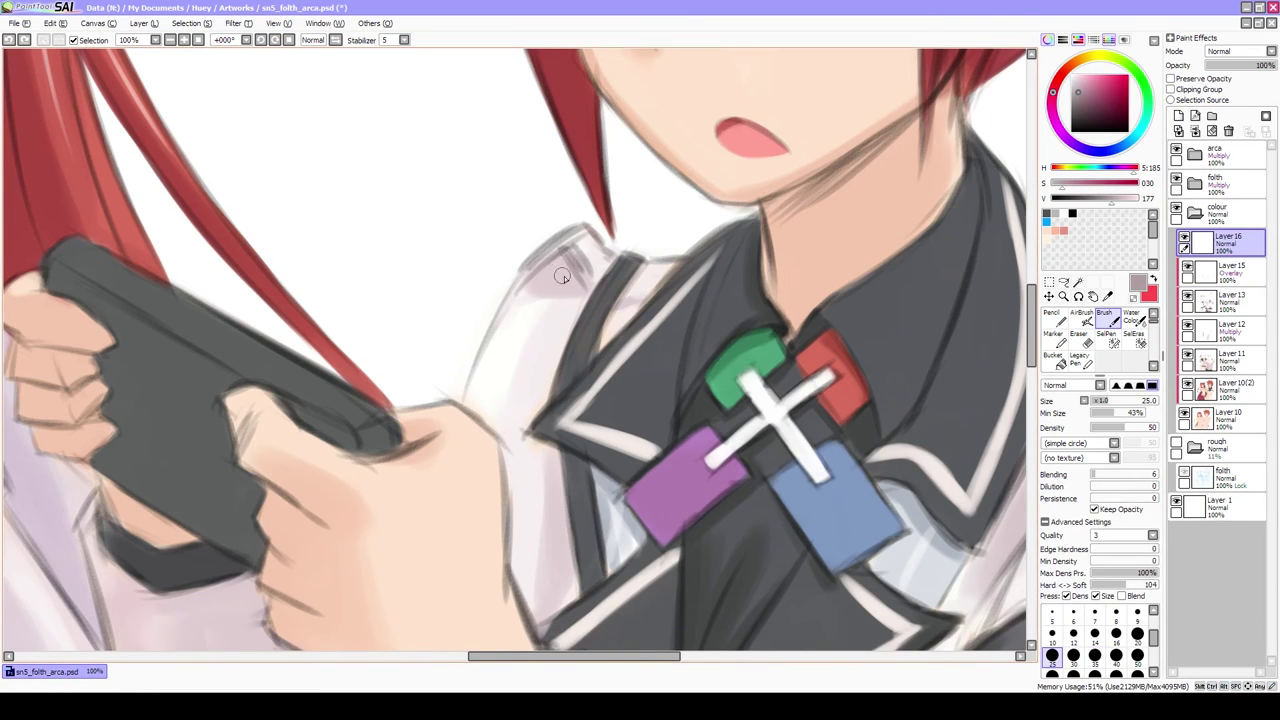
Paint light grey bars, a ring and PSP lettering on the back of the boy's console, trimming the letters with the eraser
scroll(562, 276, "down", 4)
scroll(806, 325, "down", 2)
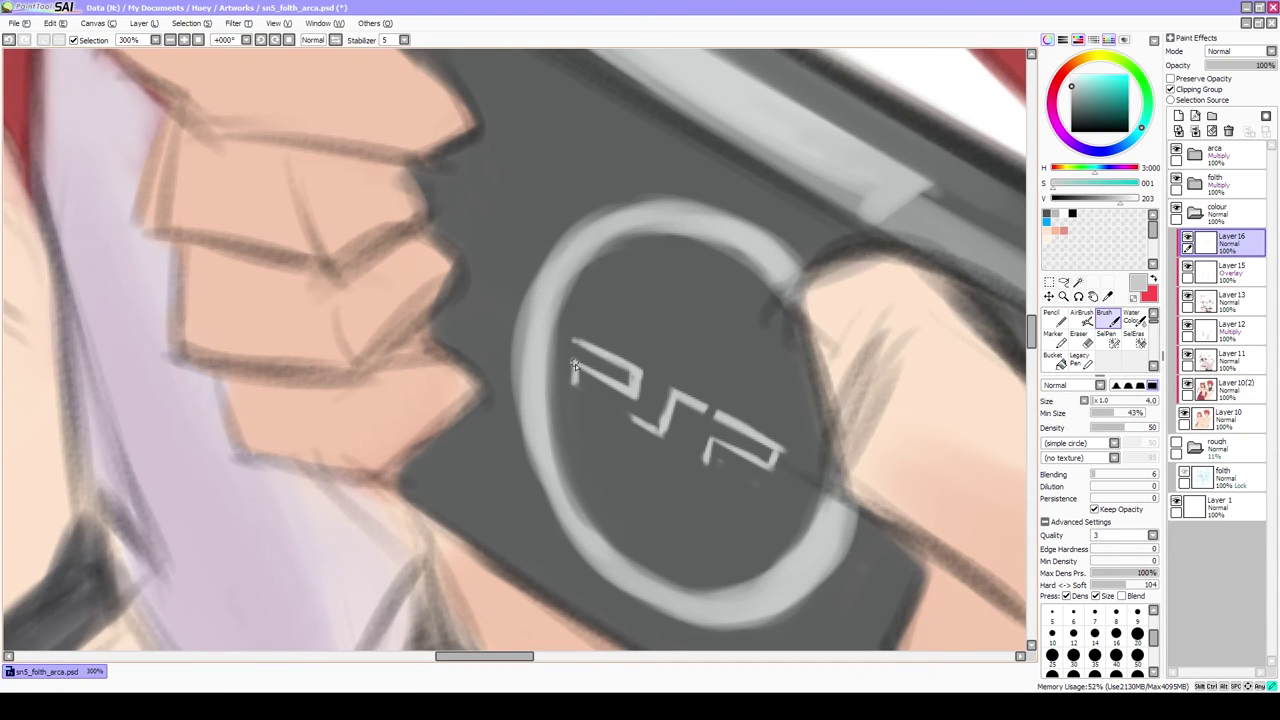
key("e")
scroll(737, 487, "down", 2)
scroll(737, 452, "up", 3)
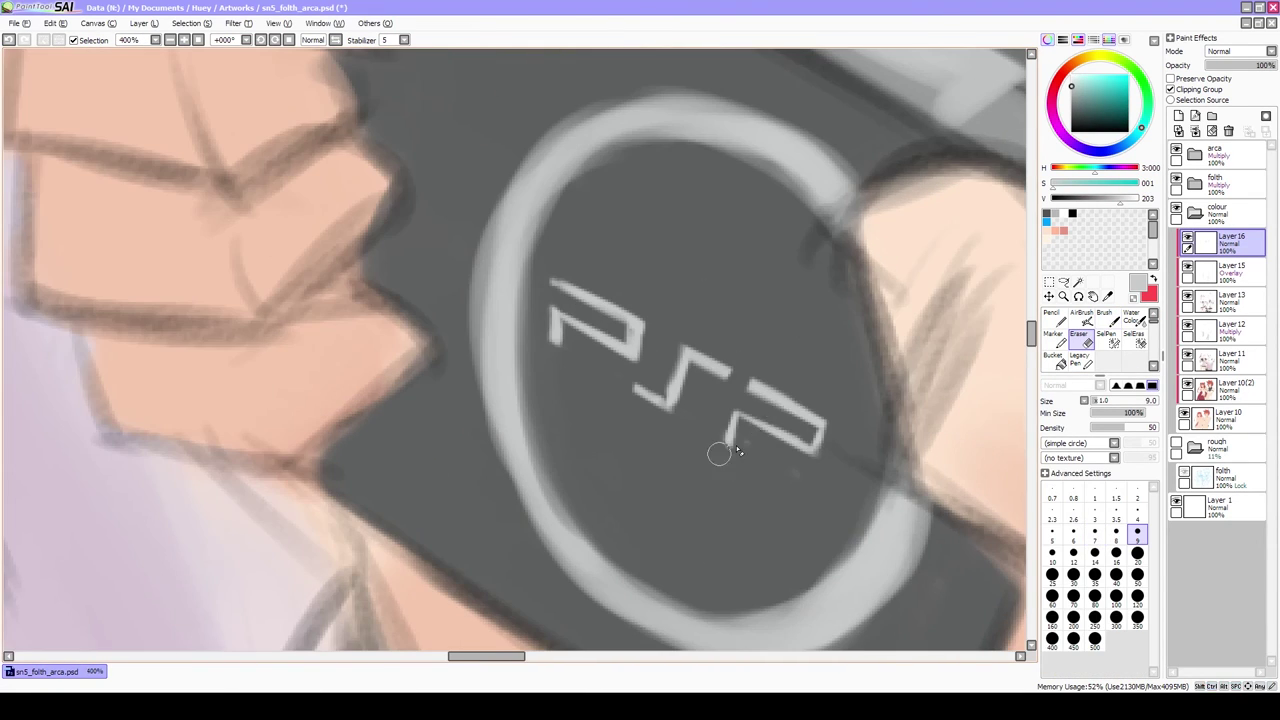
Transform the PSP lettering to adjust its placement inside the ring and apply the change
key("ctrl+t")
left_click_drag(836, 326, 820, 349)
scroll(820, 349, "down", 2)
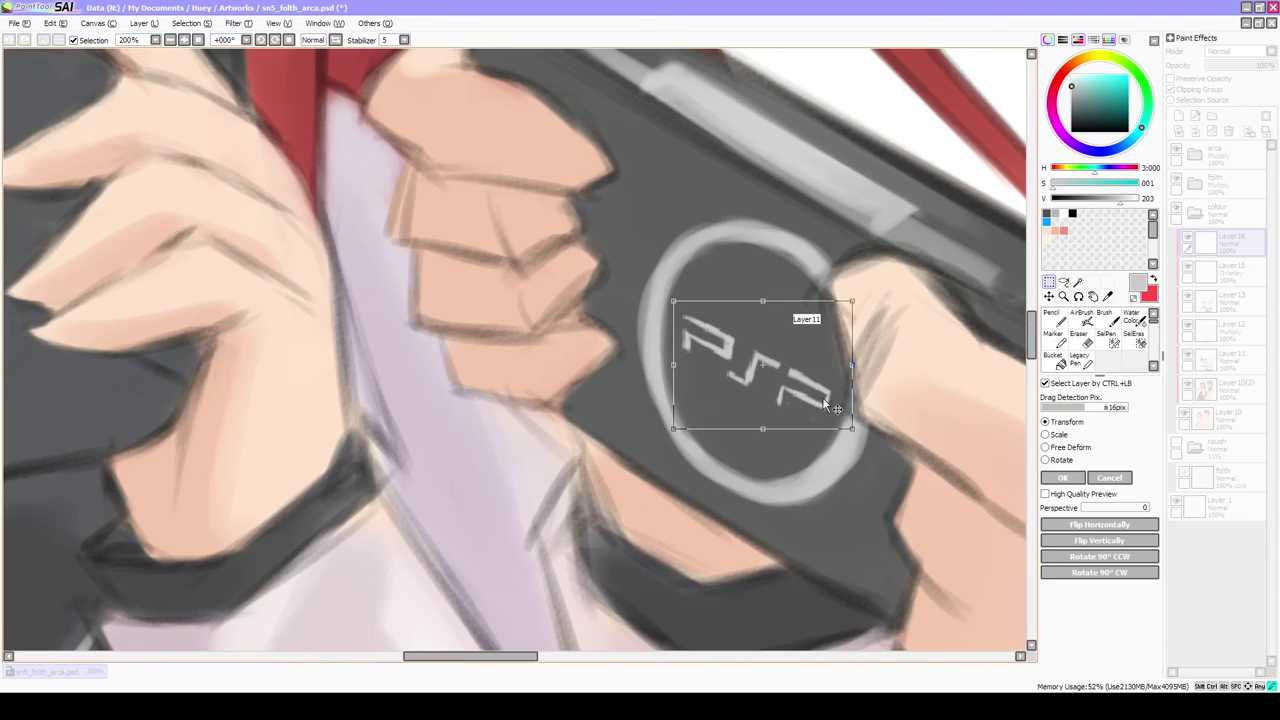
key("Return")
scroll(828, 405, "down", 3)
scroll(706, 485, "up", 3)
key("b")
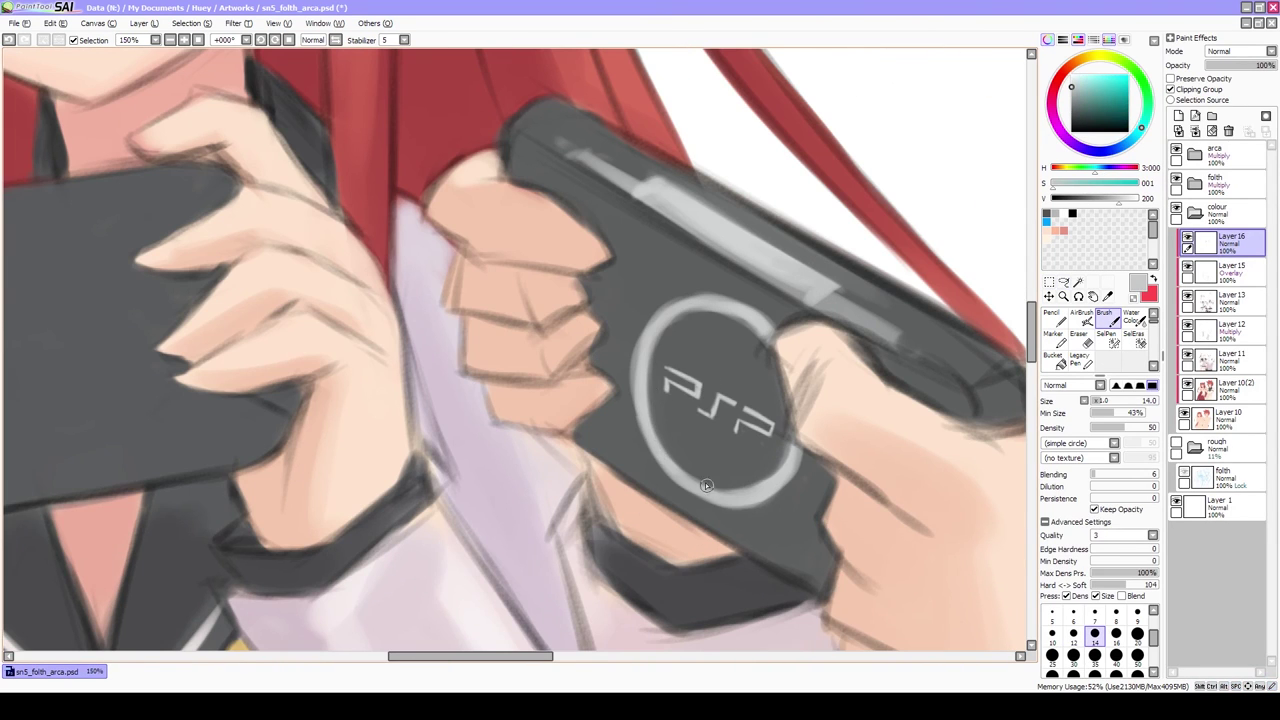
Paint a thin dark seam down the back of the boy's console beside his fingers, using the sampled dark grey
scroll(706, 485, "down", 3)
scroll(706, 485, "up", 3)
left_click(700, 409, "alt")
key("bracketleft")
key("bracketleft")
scroll(685, 271, "down", 1)
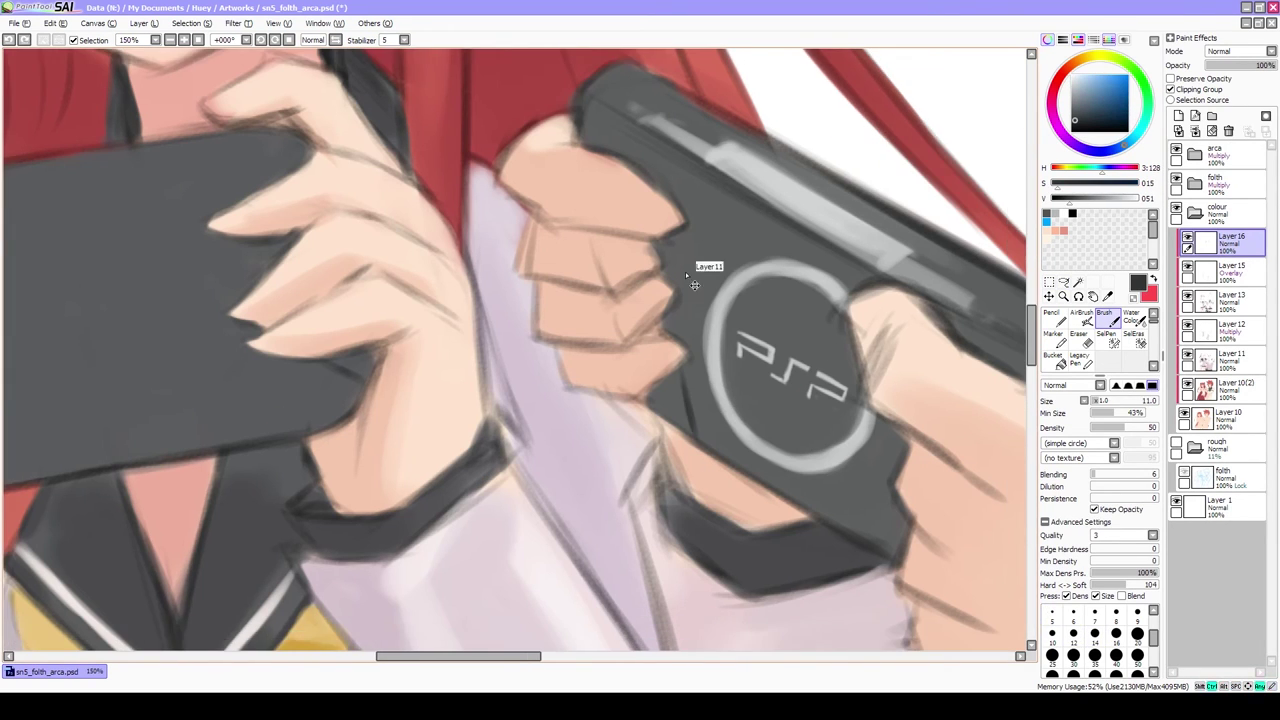
mouse_move(684, 250)
left_mouse_down()
mouse_move(537, 99)
mouse_move(651, 471)
left_mouse_up()
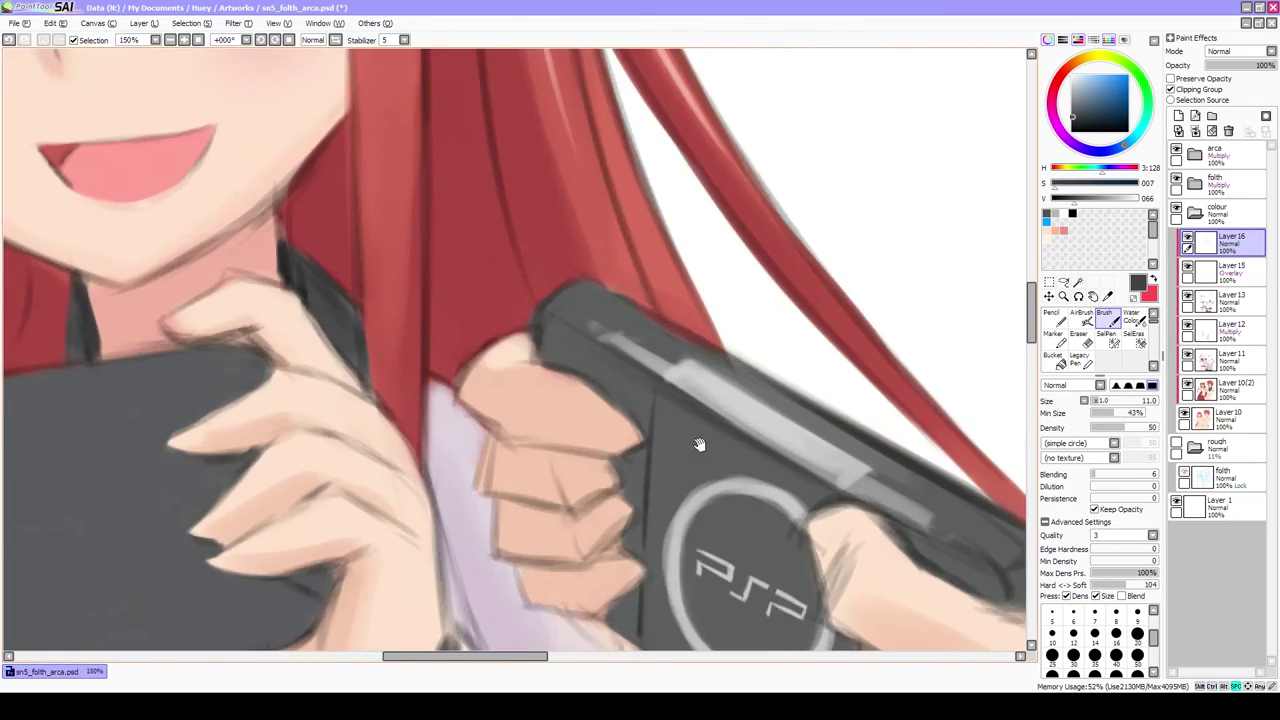
Shade the ring around the PSP lettering on the boy's console with sampled mid-greys
scroll(700, 443, "up", 1)
key("bracketright")
left_click(1018, 96, "alt")
left_click(727, 386, "alt")
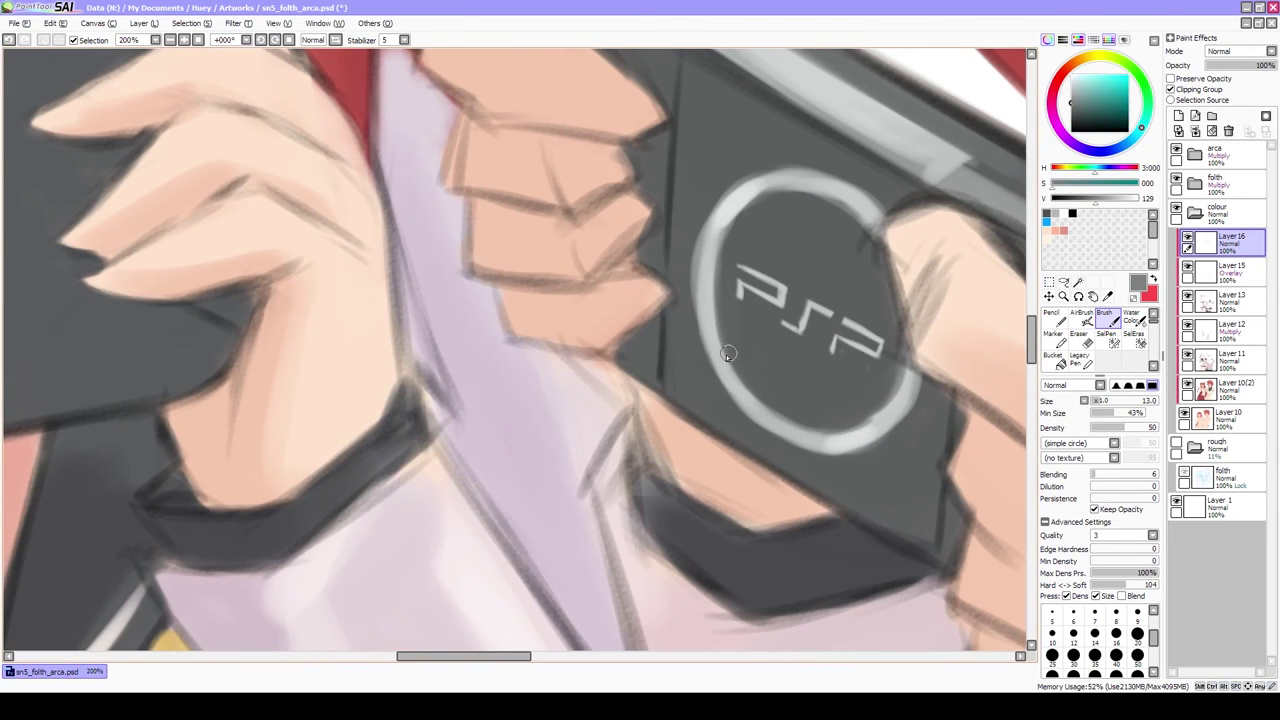
left_click_drag(727, 353, 700, 272)
key("bracketleft")
left_click(877, 379, "alt")
scroll(828, 385, "down", 3)
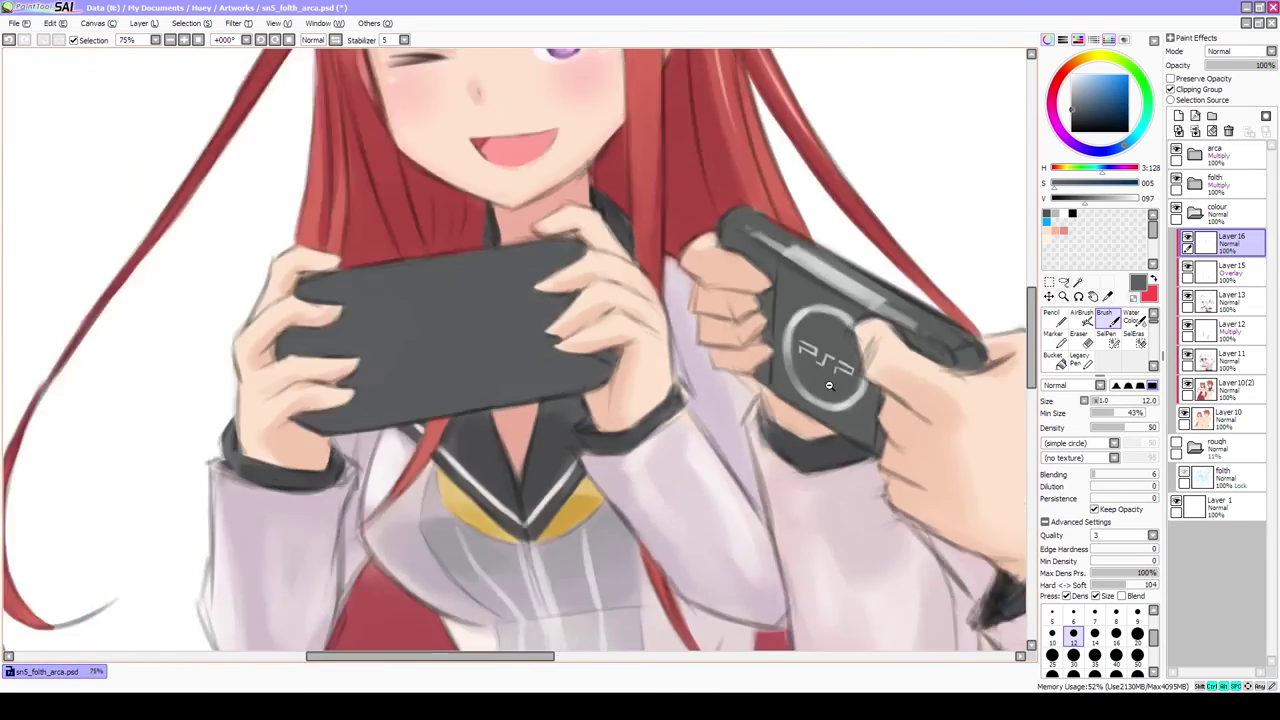
Lighten the upper edge of the boy's console and extend its grey strip with a short cross bar near the thumb
scroll(828, 385, "down", 1)
scroll(645, 323, "up", 4)
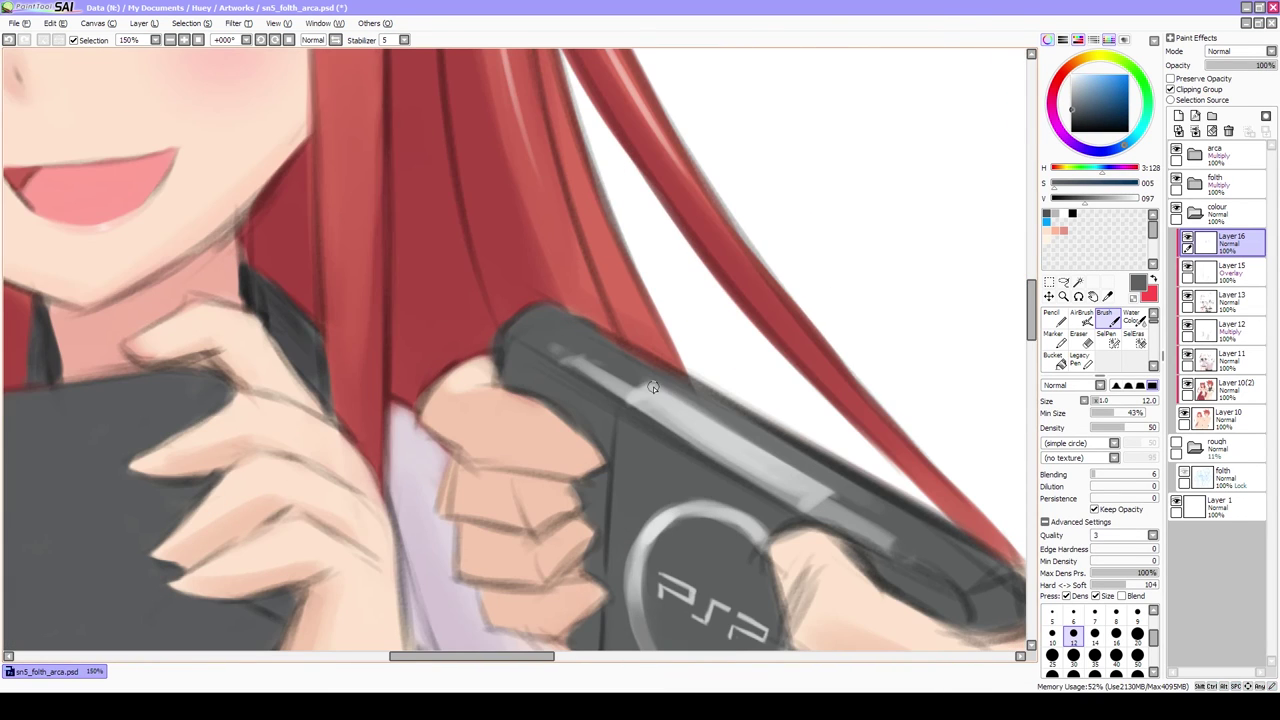
left_click(793, 492, "alt")
key("bracketright")
left_click_drag(793, 492, 719, 478)
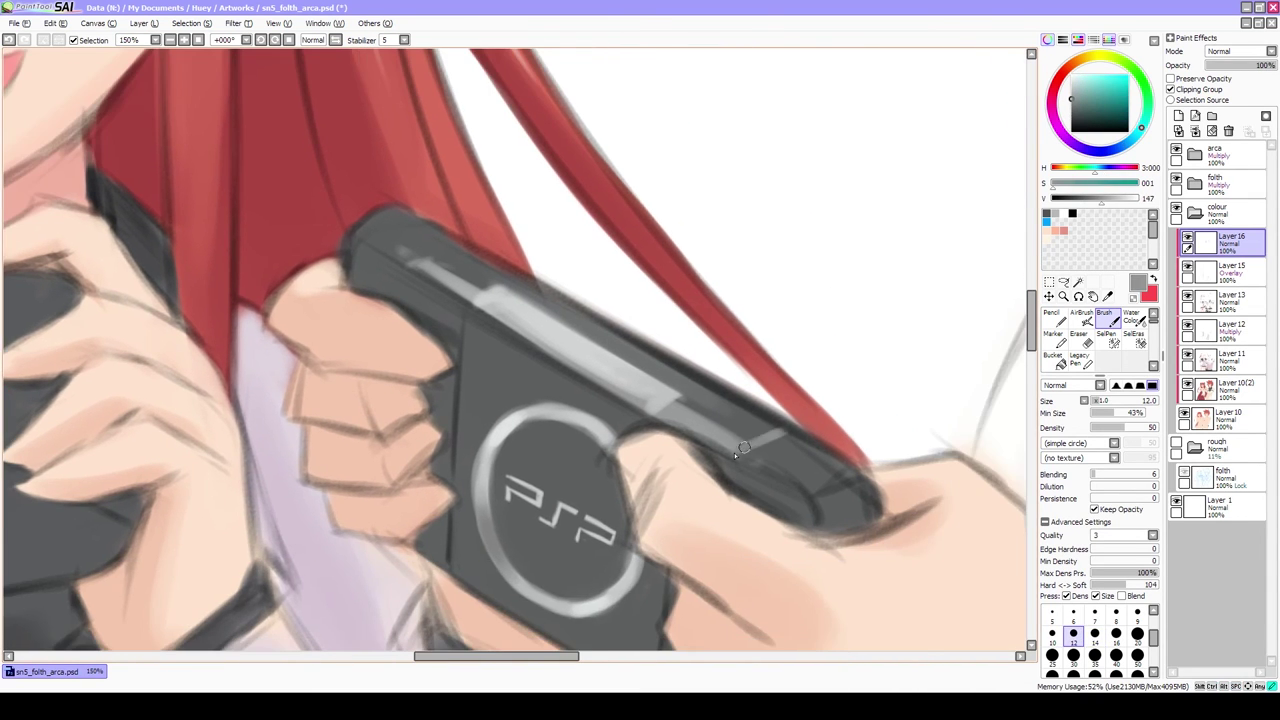
left_click_drag(760, 440, 680, 366)
Paint translucent reddish-grey shoulder buttons at both ends of the boy's console with sampled colours
left_click(612, 352, "alt")
scroll(612, 351, "down", 1)
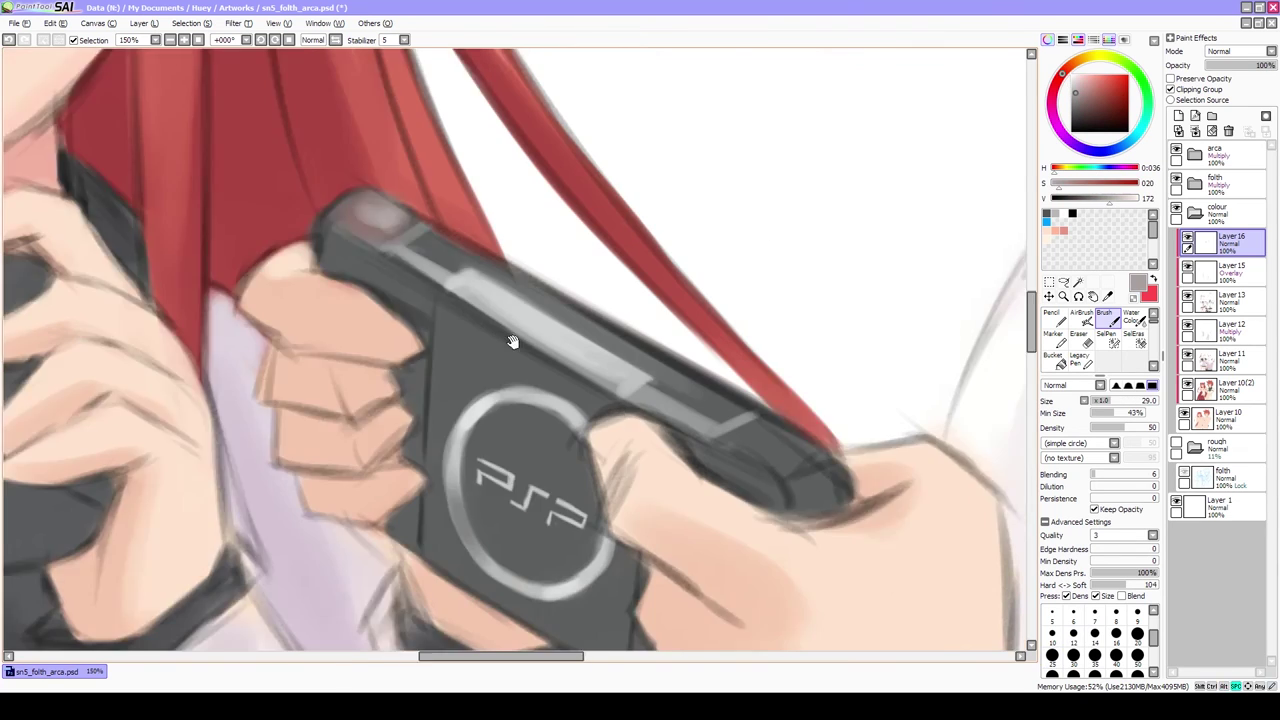
scroll(612, 351, "down", 1)
left_click(714, 429, "alt")
key("bracketright")
scroll(744, 475, "down", 1)
left_click(744, 475, "alt")
Paint a lighter grey patch on the boy's console beneath its upper shoulder button
left_click(530, 353, "alt")
key("bracketleft")
key("bracketleft")
key("bracketleft")
key("bracketleft")
key("bracketleft")
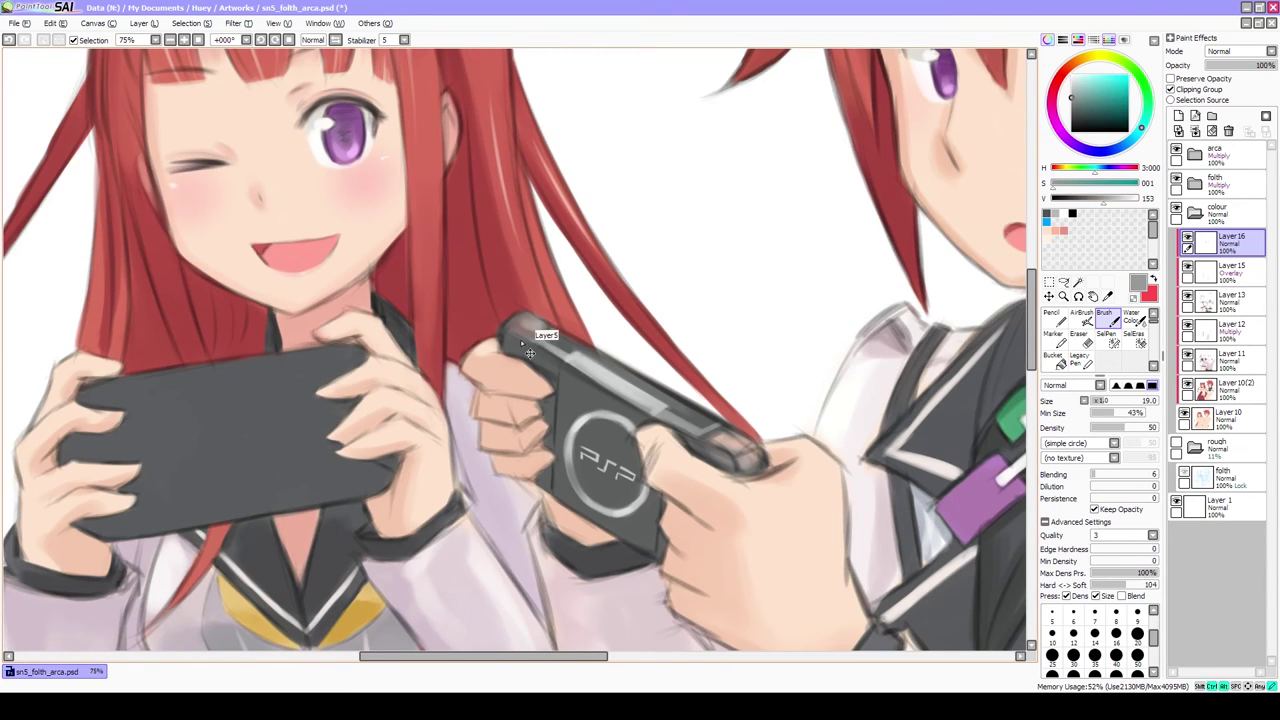
left_click(525, 346, "alt")
scroll(525, 346, "down", 2)
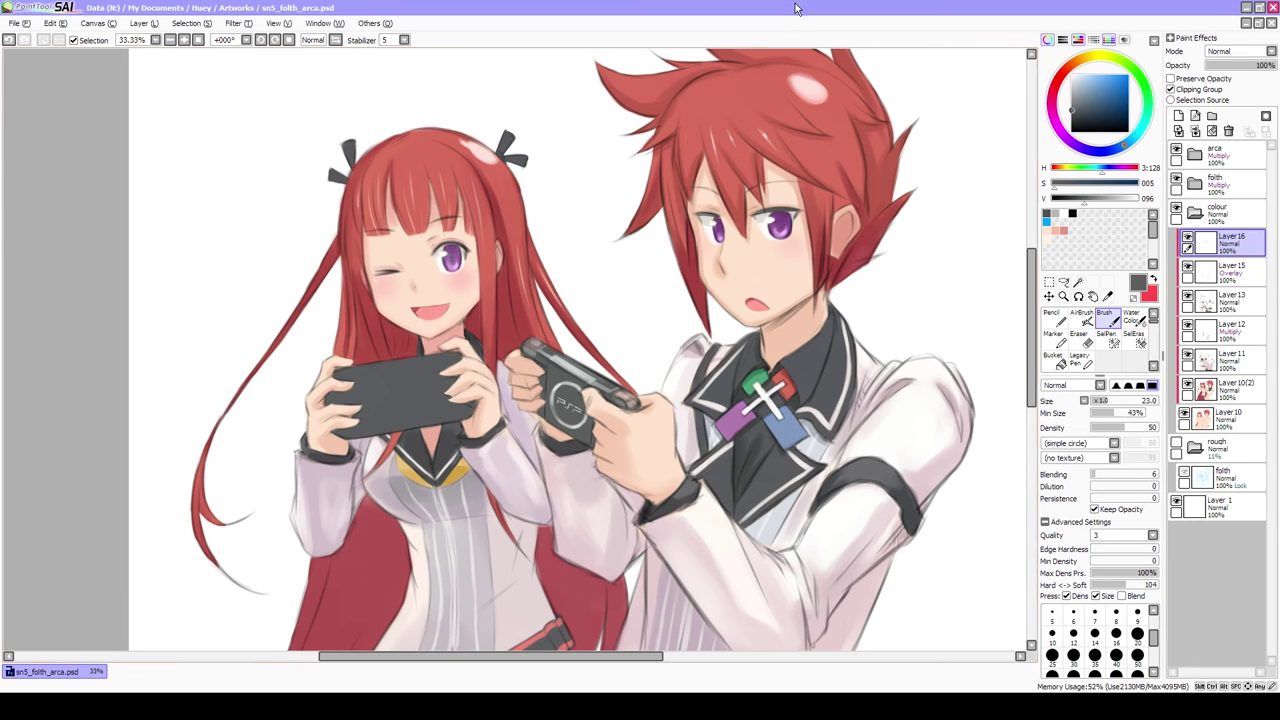
Paint small dark grey ovals and marks along the light strip on the boy's console with a smaller brush
scroll(573, 372, "up", 4)
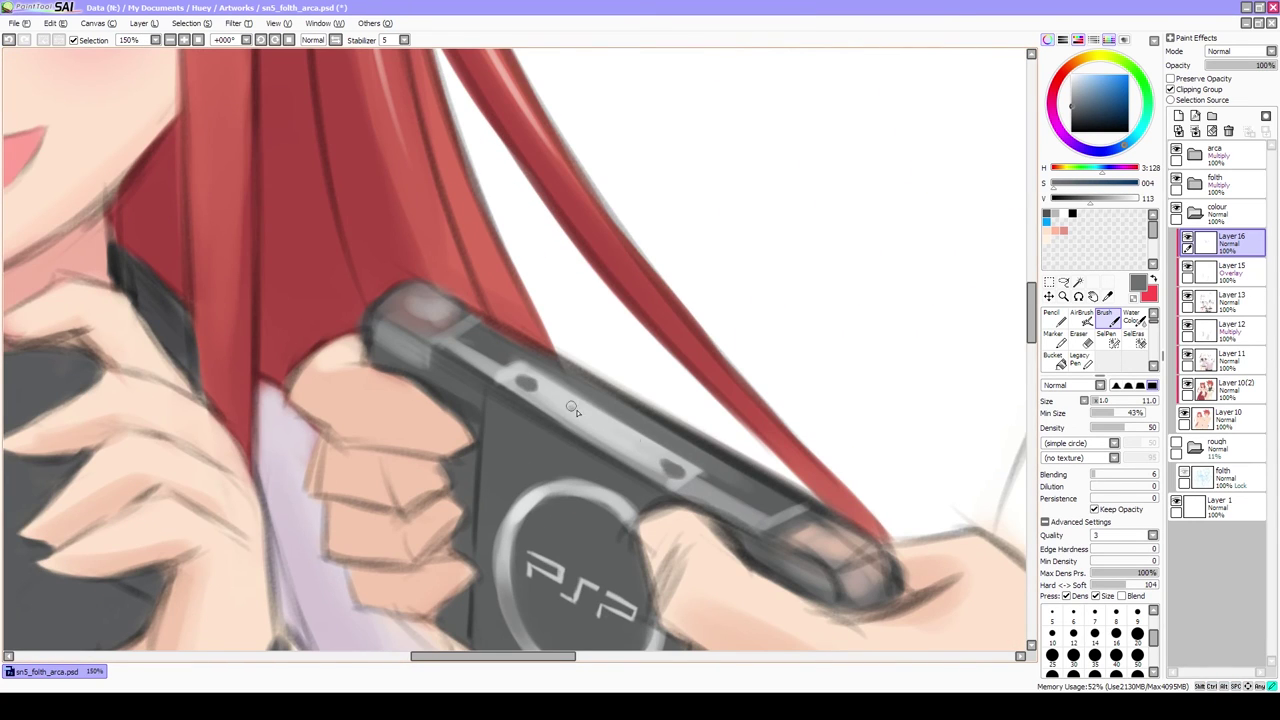
left_click(573, 410, "alt")
key("bracketleft")
key("bracketleft")
key("bracketleft")
left_click(598, 432, "alt")
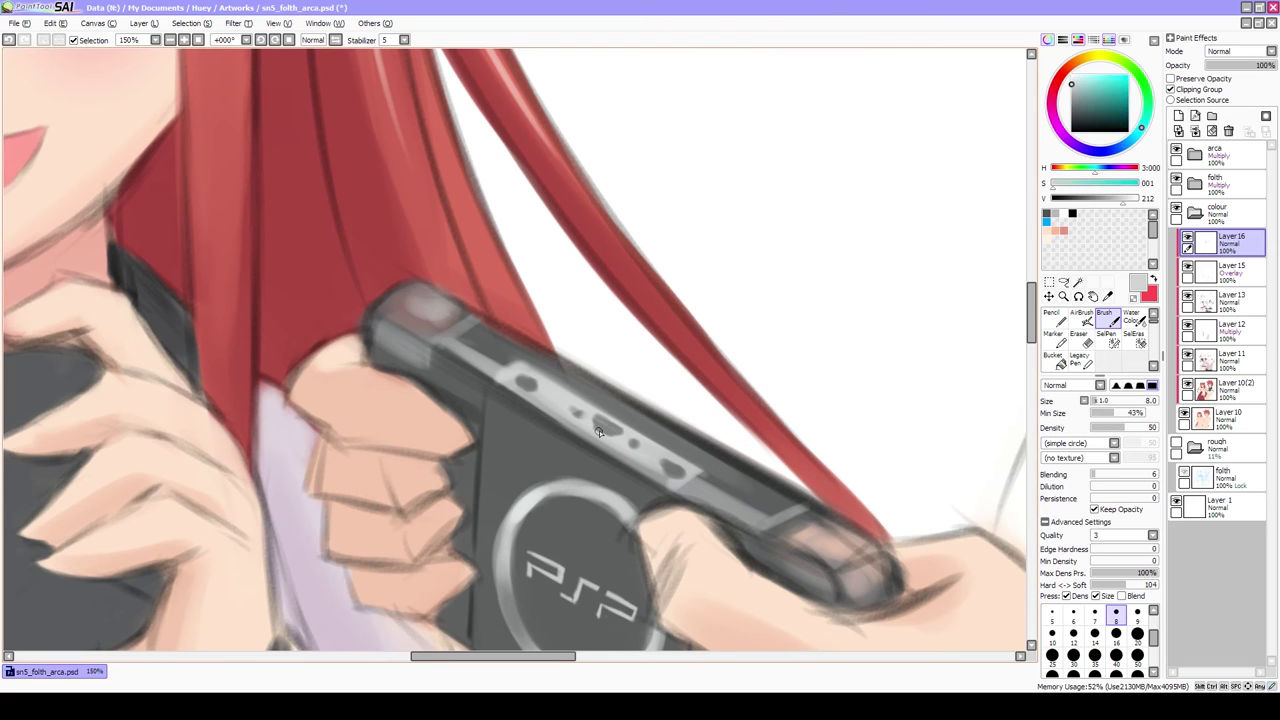
Draw thin dark dividing seams across both ends of the light strip on the boy's console
left_click(501, 360, "alt")
key("bracketleft")
scroll(679, 491, "down", 5)
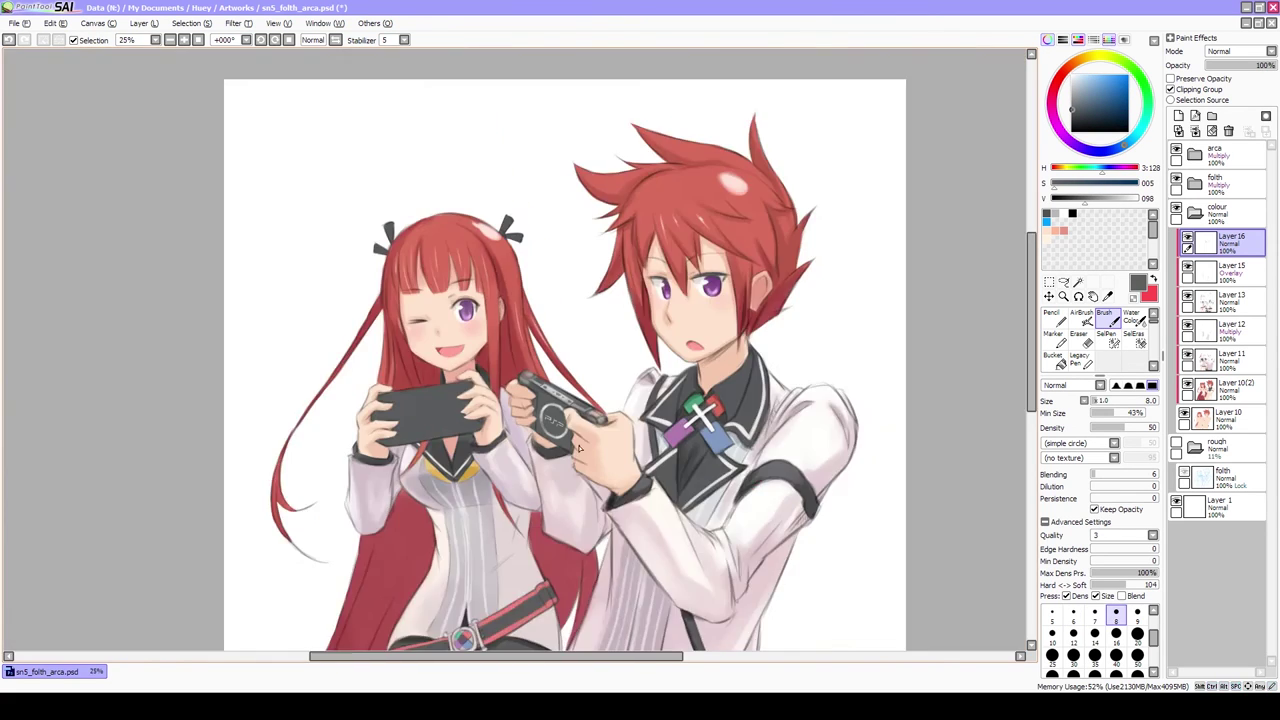
scroll(650, 470, "up", 5)
key("bracketright")
key("bracketright")
key("bracketright")
scroll(630, 455, "down", 2)
scroll(614, 443, "up", 2)
scroll(614, 443, "down", 2)
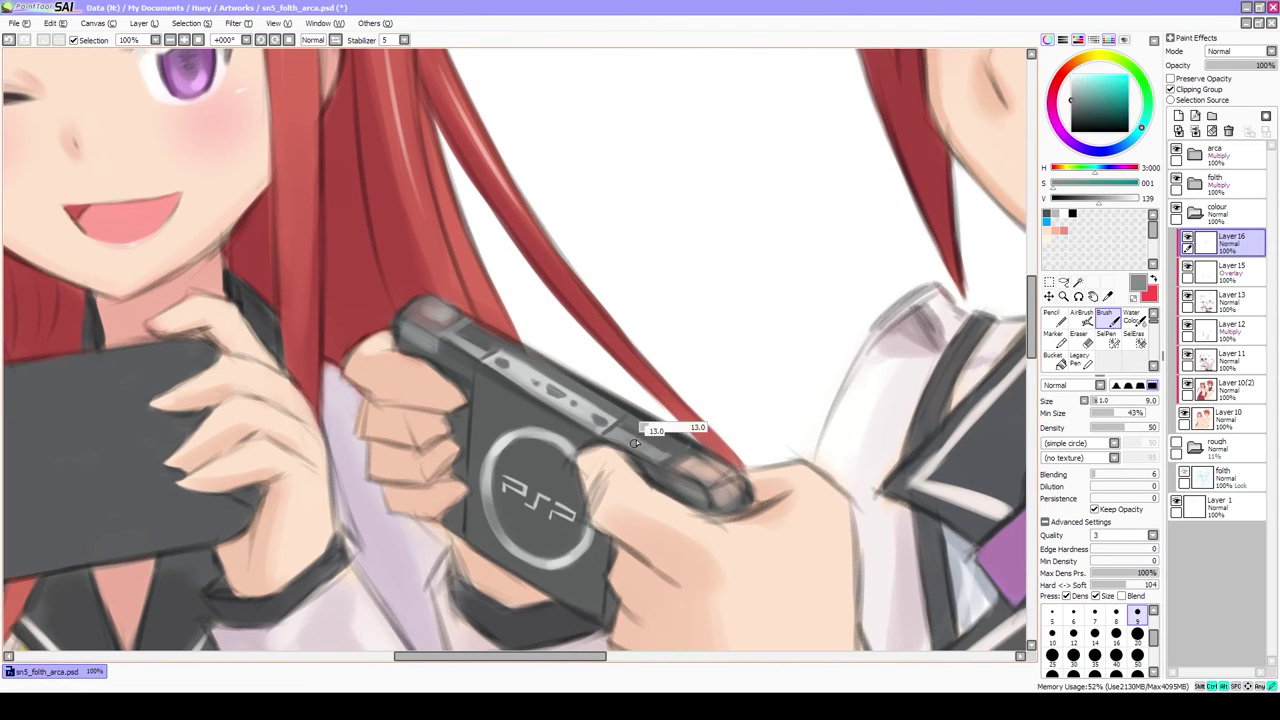
Brush white and reddish-grey highlights onto the upper shoulder button of the boy's console
key("bracketright")
key("bracketright")
scroll(535, 441, "up", 3)
key("bracketright")
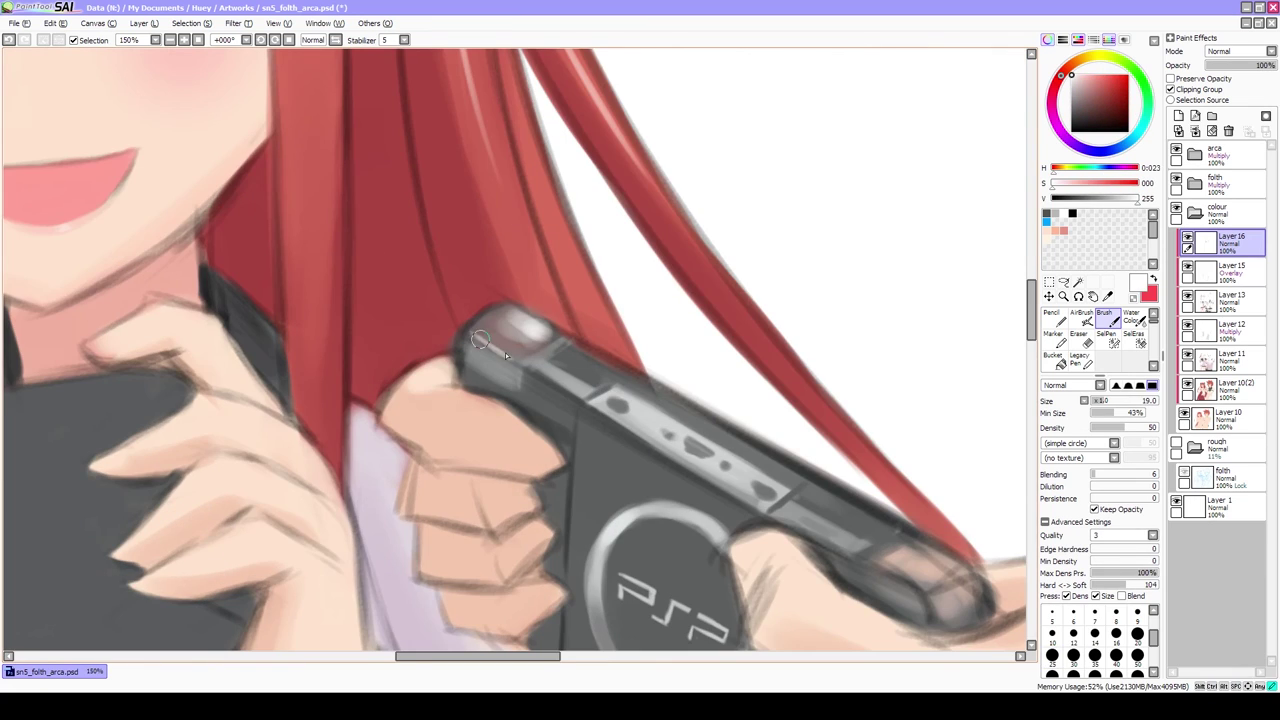
key("bracketright")
key("bracketright")
scroll(520, 380, "down", 2)
scroll(600, 430, "up", 1)
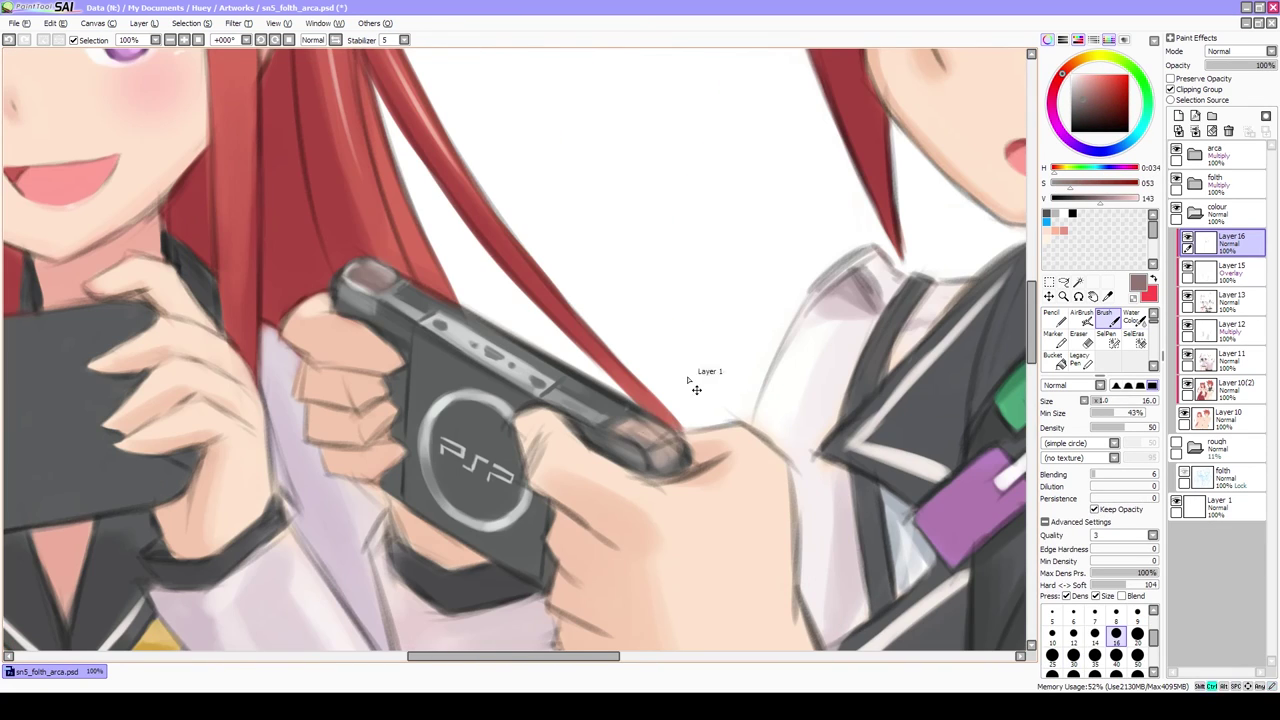
Add thin light grey edge lines to the lower shoulder button of the boy's console
left_click(628, 445, "alt")
scroll(628, 445, "down", 3)
key("bracketleft")
key("bracketleft")
key("bracketleft")
key("bracketleft")
key("bracketleft")
key("bracketleft")
scroll(527, 298, "up", 4)
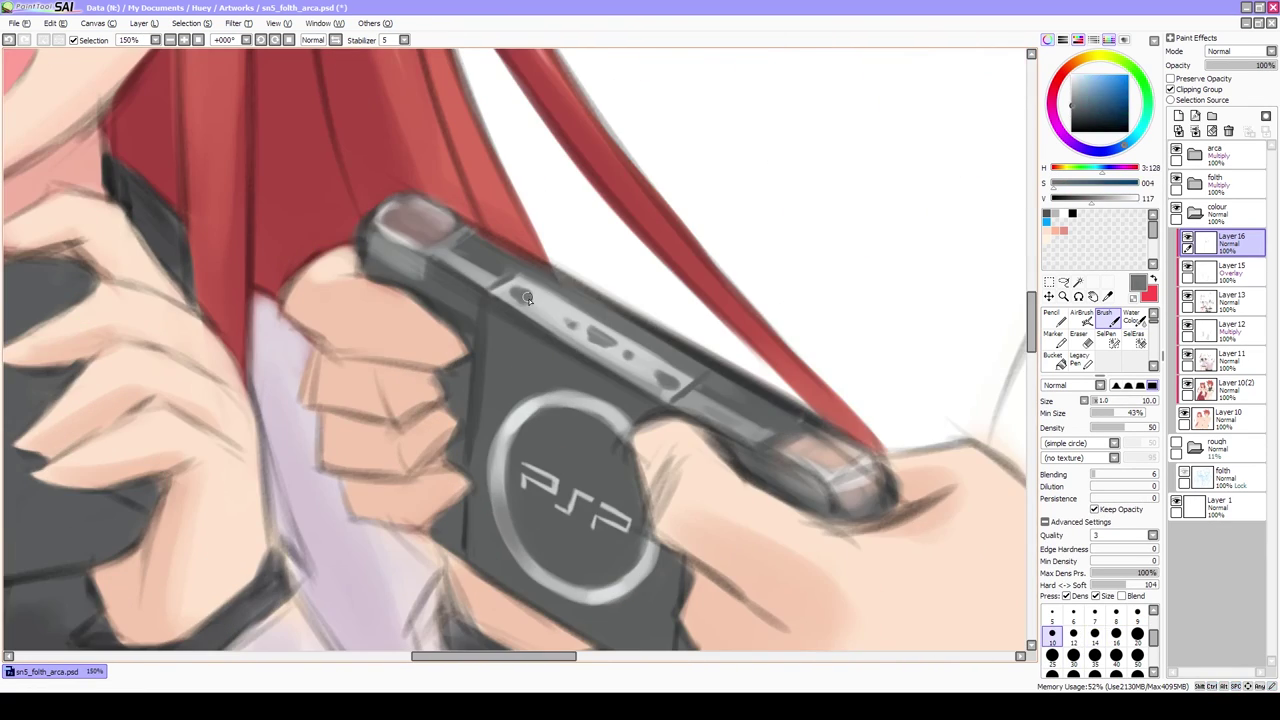
Brighten the light strip on the boy's console with white and light grey touches, rotating the canvas for the strokes and resetting it
left_click(651, 277, "alt")
left_click_drag(651, 277, 603, 365)
key("bracketleft")
key("bracketleft")
key("bracketleft")
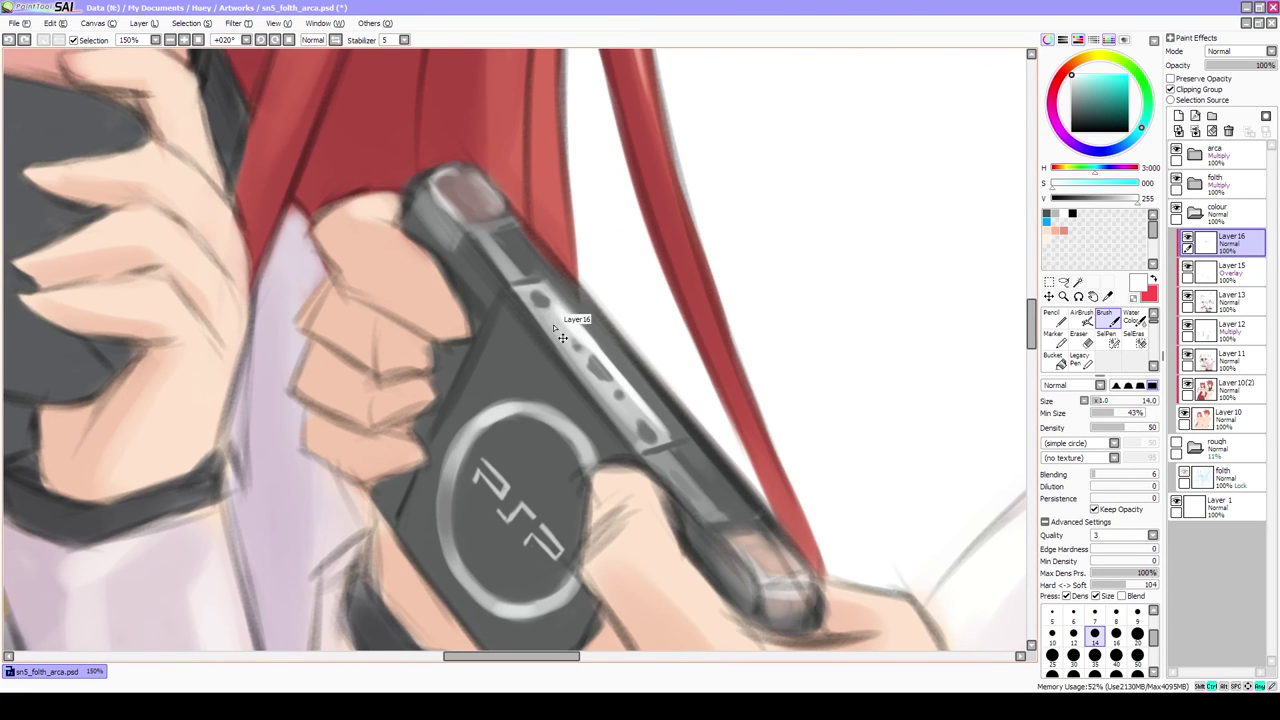
key("Home")
left_click(669, 379, "alt")
key("bracketleft")
key("bracketleft")
key("bracketleft")
scroll(401, 379, "down", 3)
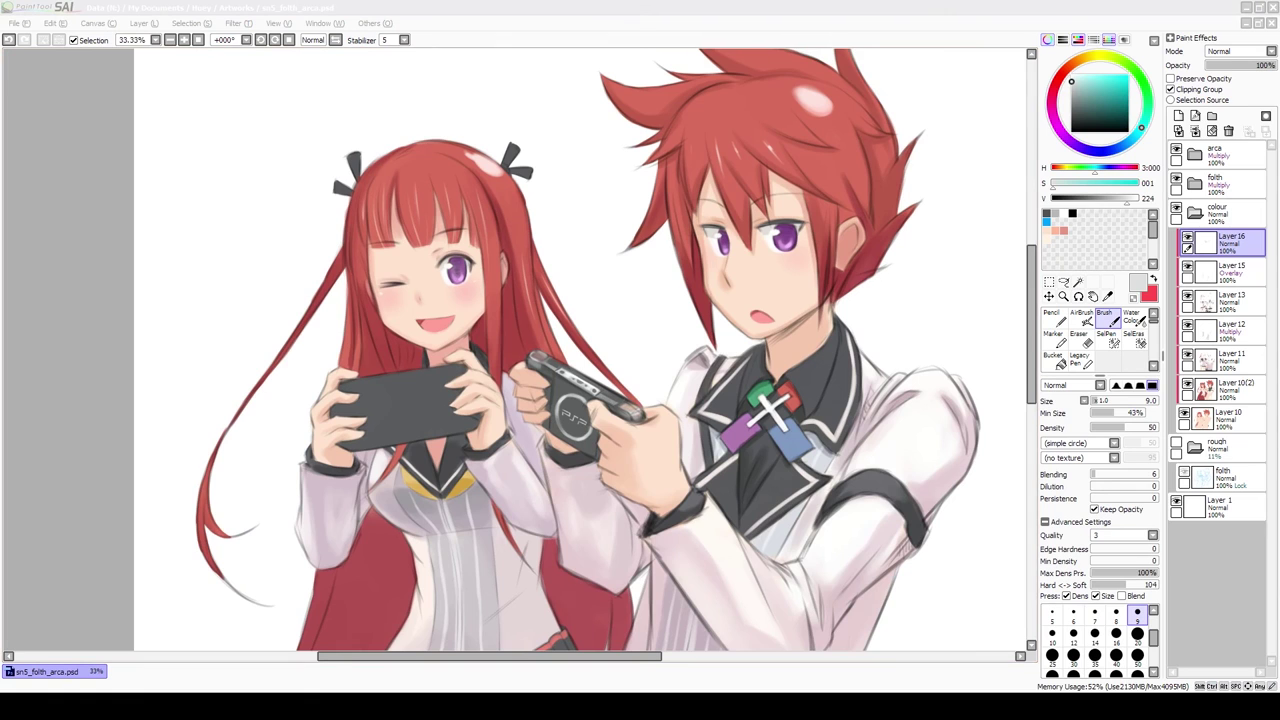
Paint tonal bands along the lower and upper edges of the girl's console with sampled dark greys
scroll(400, 410, "up", 3)
key("bracketright")
key("bracketright")
key("bracketright")
key("bracketright")
key("bracketright")
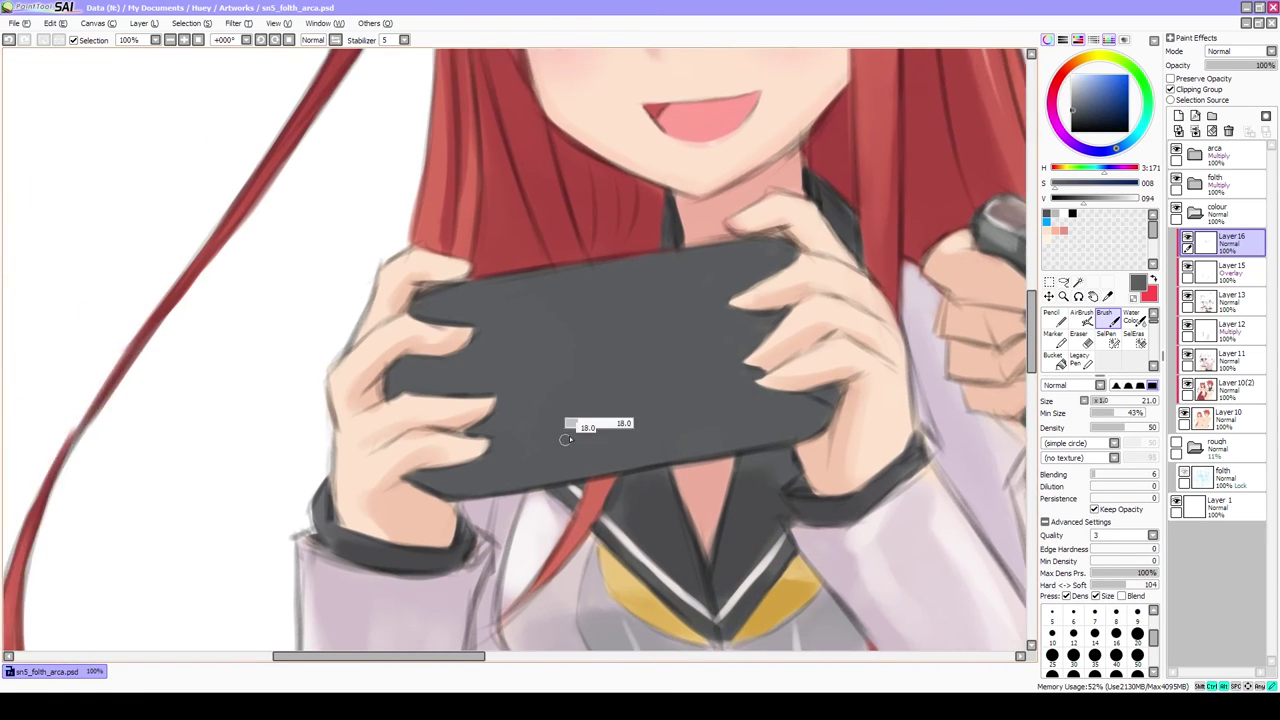
left_click(562, 405, "alt")
left_click_drag(562, 405, 790, 398)
key("bracketright")
key("bracketright")
key("bracketright")
key("bracketright")
left_click(666, 380, "alt")
left_click_drag(560, 400, 790, 362)
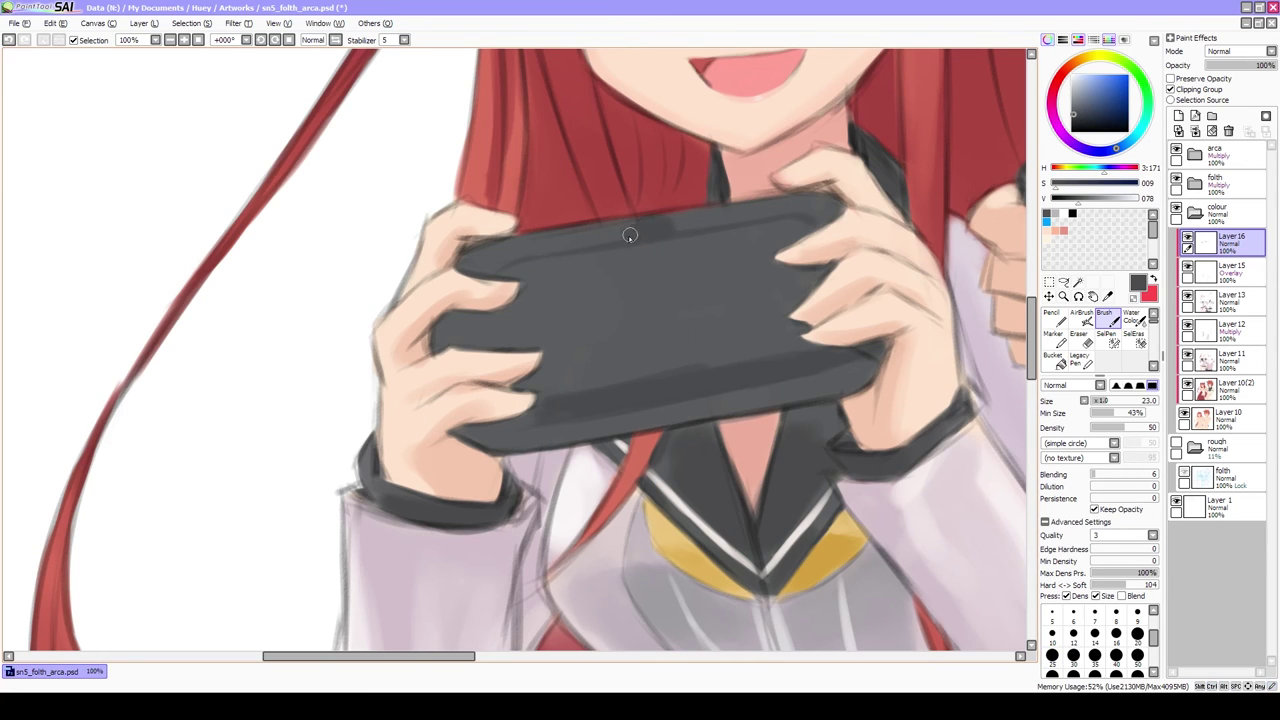
Darken the outline of the girl's console and add a short dark curve between her fingers
key("bracketleft")
key("bracketleft")
key("bracketleft")
key("bracketleft")
left_click(443, 348, "alt")
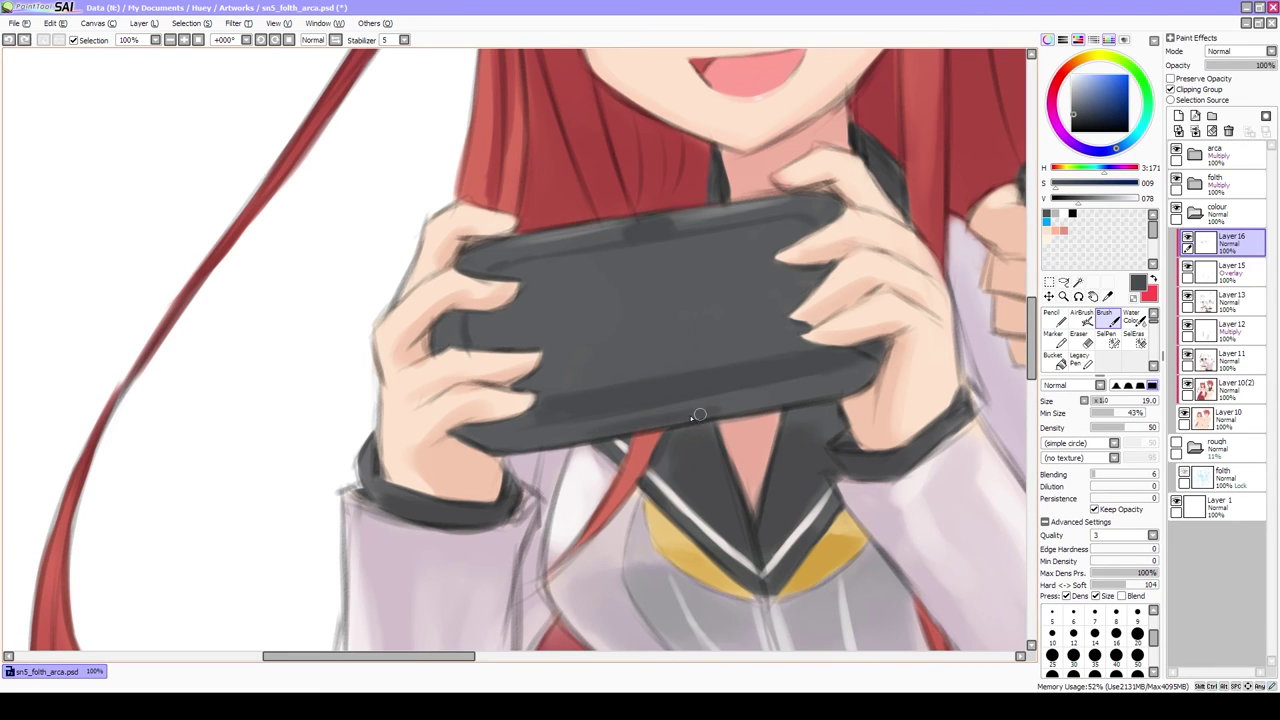
Paint skin-coloured fingertips at the lower corners of the girl's console and draw thin dark seams down both sides of its back
key("bracketleft")
left_click(470, 425, "alt")
left_click_drag(480, 440, 506, 438)
left_click(492, 448, "alt")
left_click(470, 425, "alt")
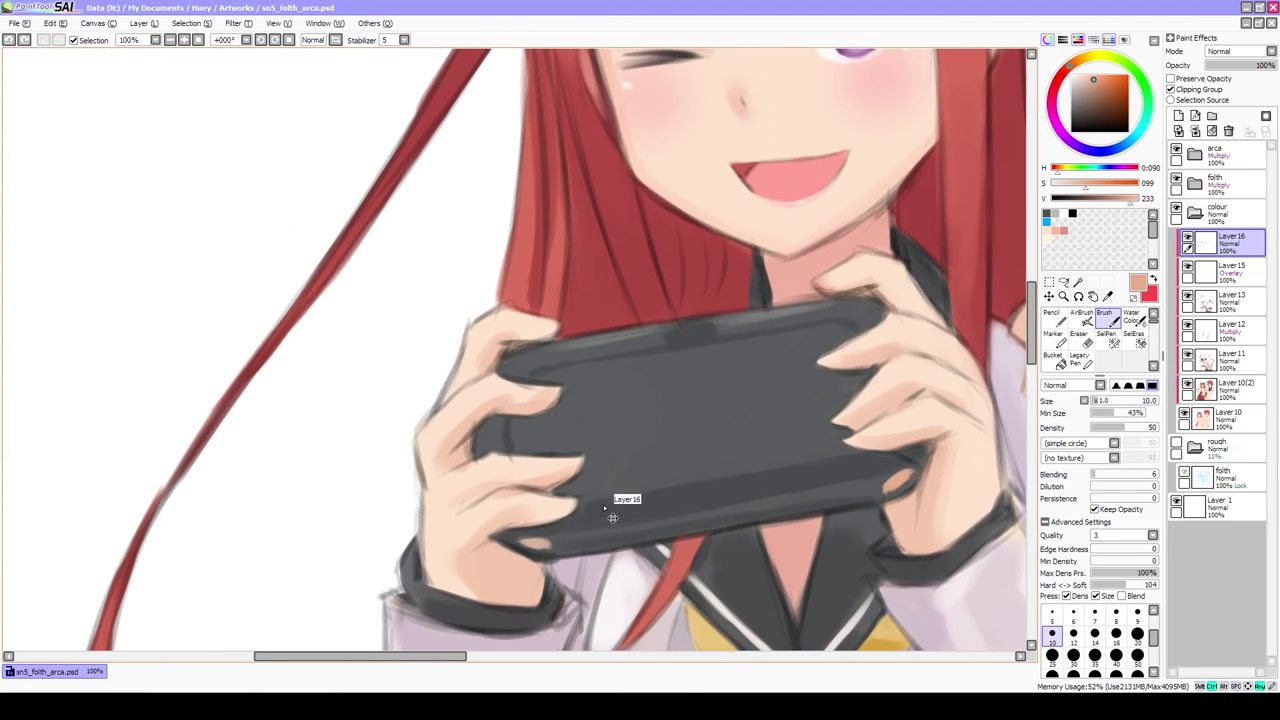
left_click(612, 517, "alt")
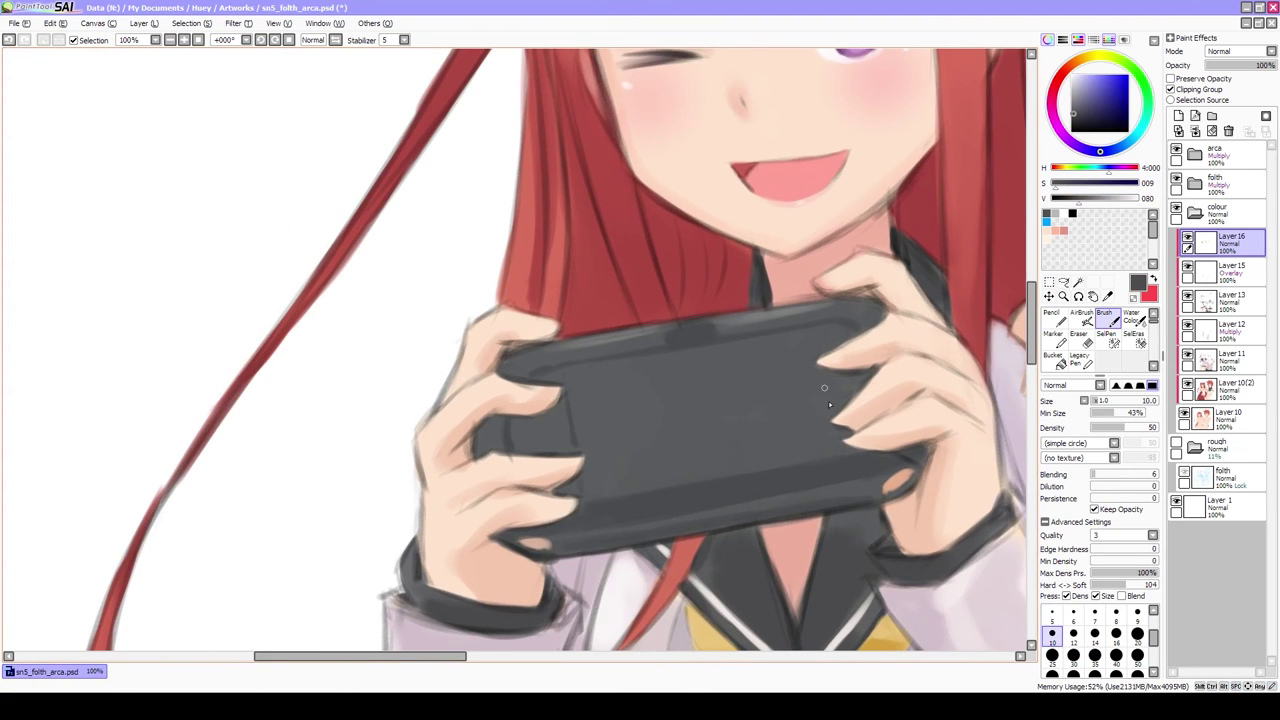
left_click_drag(831, 455, 891, 425)
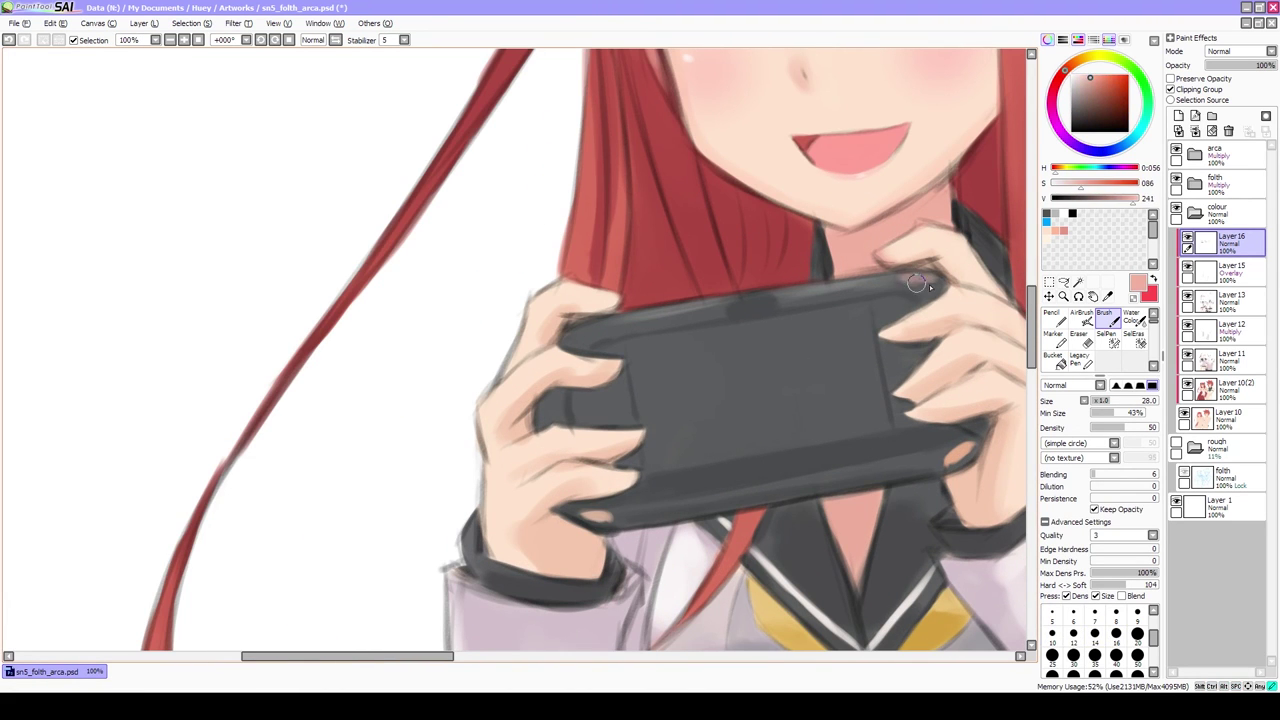
Paint a pinkish-grey shoulder button at the upper-right corner of the girl's console and define its dark rim
left_click(888, 282, "alt")
scroll(890, 282, "down", 2)
left_click(892, 281, "alt")
scroll(892, 281, "up", 3)
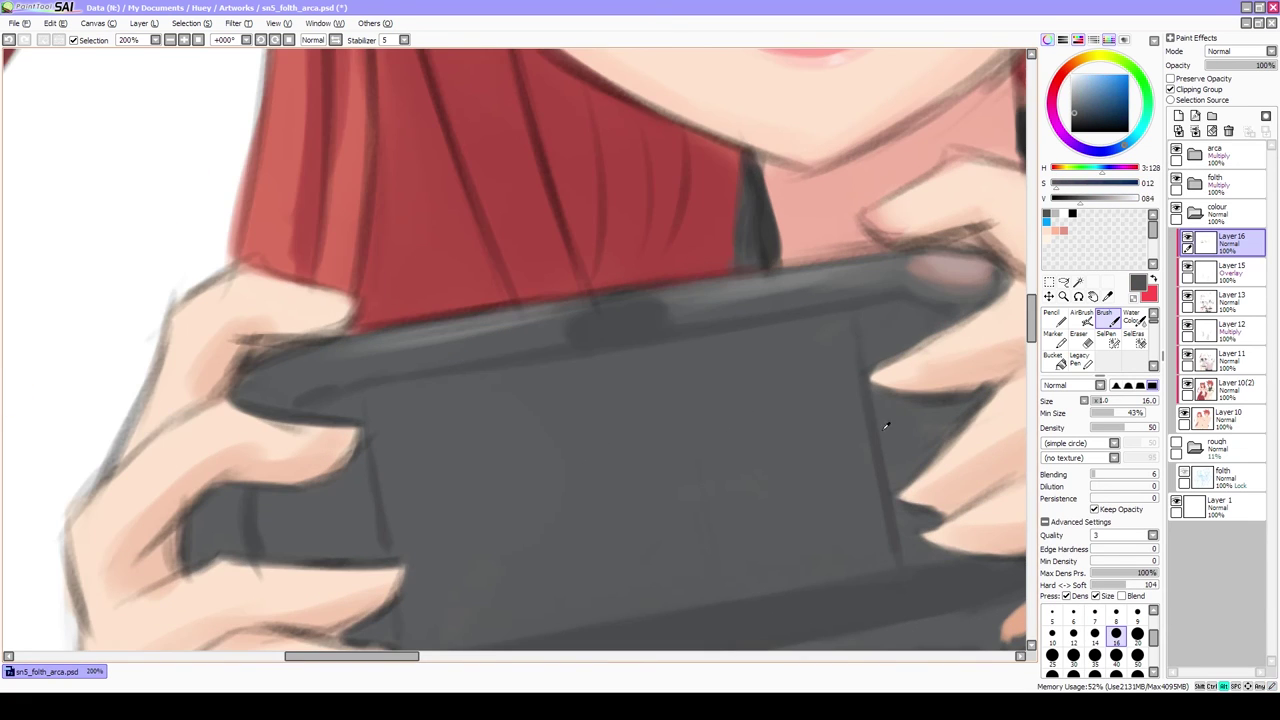
scroll(935, 298, "down", 3)
key("bracketleft")
key("bracketleft")
key("bracketleft")
left_click(935, 298, "alt")
scroll(740, 336, "up", 3)
key("bracketleft")
scroll(790, 323, "down", 2)
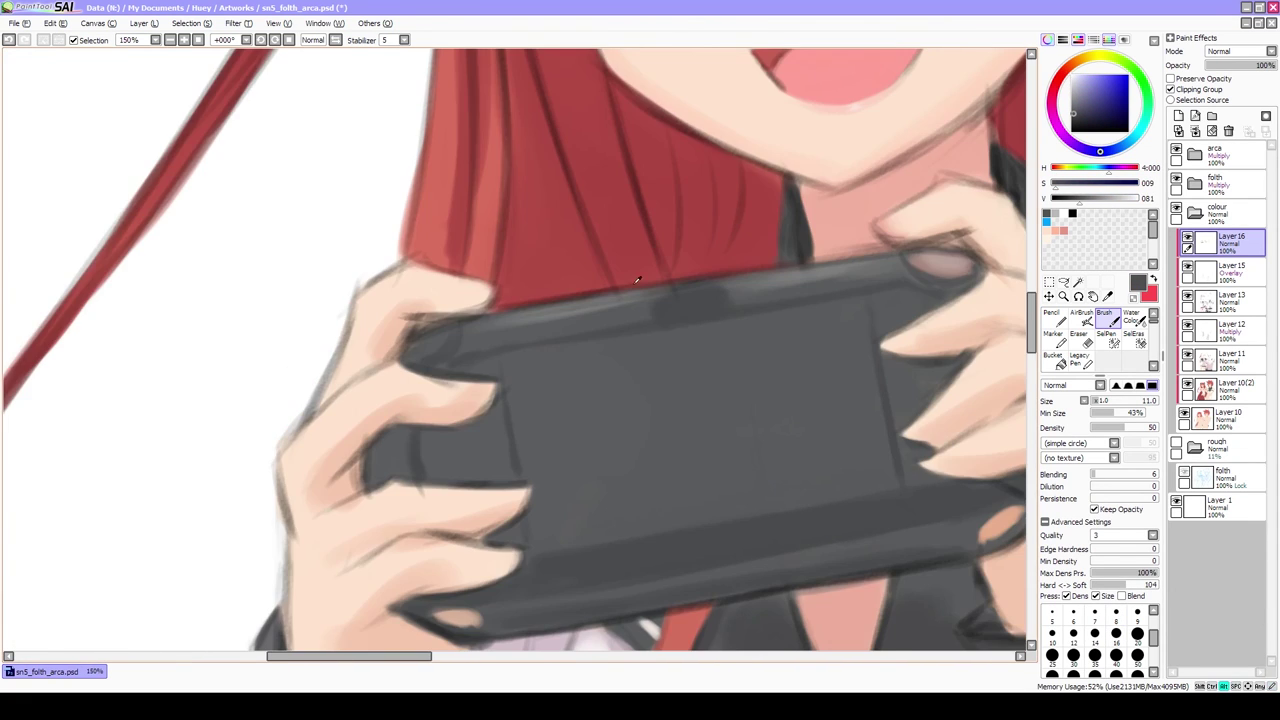
Paint a matching shoulder button at the upper-left corner of the girl's console and refine the dark grip curves between her fingers
scroll(622, 363, "up", 2)
left_click(622, 363, "alt")
left_click(695, 352, "alt")
scroll(641, 385, "down", 2)
scroll(641, 385, "up", 2)
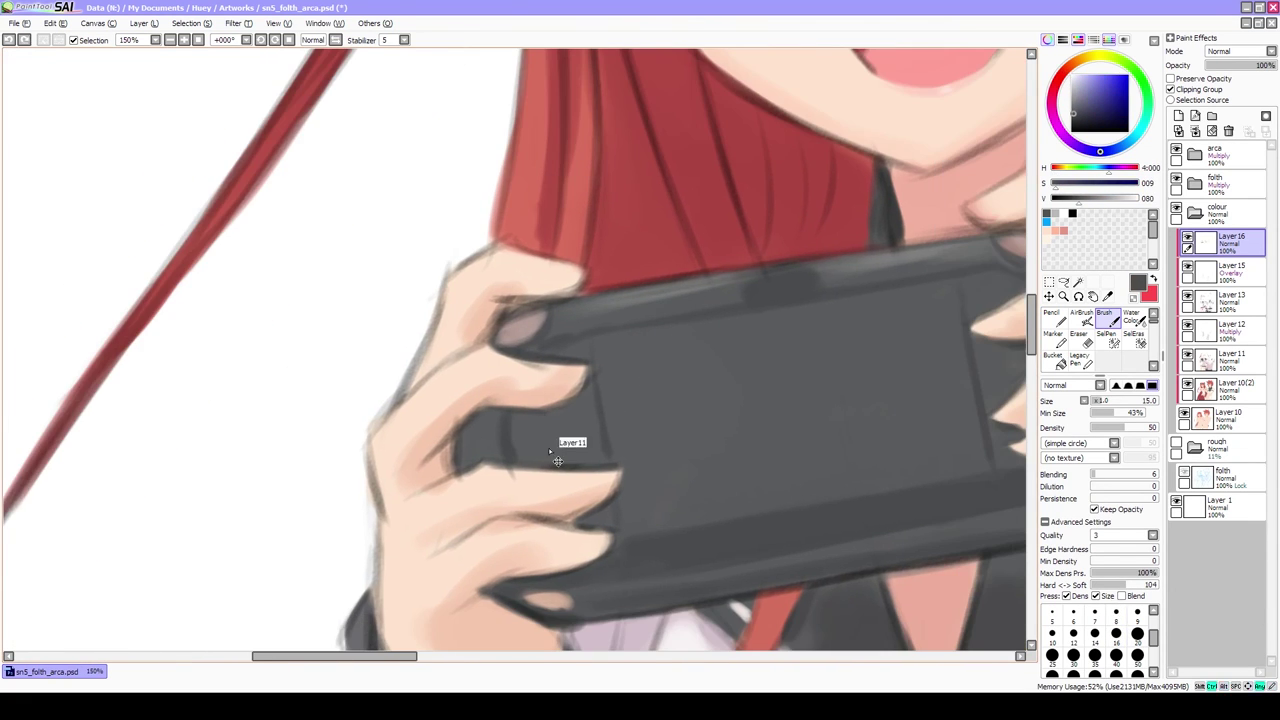
scroll(680, 379, "down", 1)
scroll(680, 379, "up", 1)
scroll(753, 313, "down", 1)
scroll(753, 313, "up", 1)
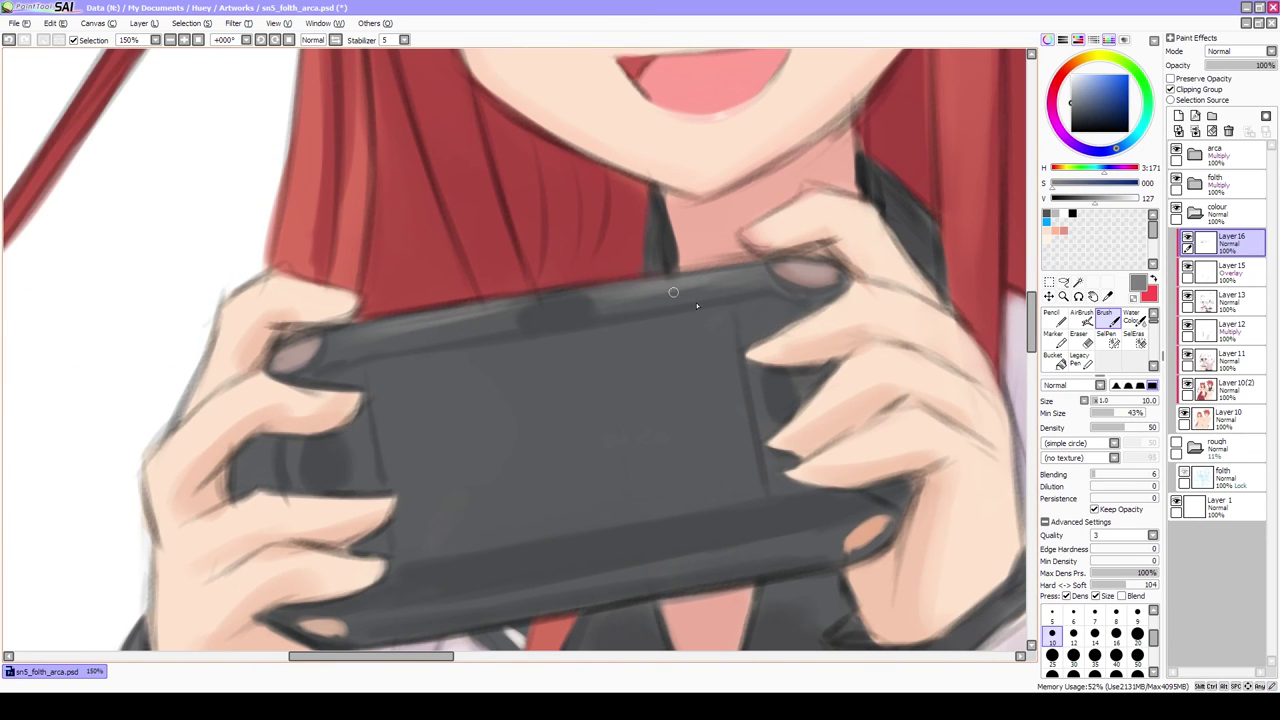
Draw thin grey highlight lines along the inset upper edge and the grip curves of the girl's console
scroll(515, 355, "down", 2)
scroll(515, 355, "up", 2)
left_click_drag(611, 300, 609, 459)
scroll(609, 459, "down", 3)
key("Home")
scroll(550, 370, "up", 3)
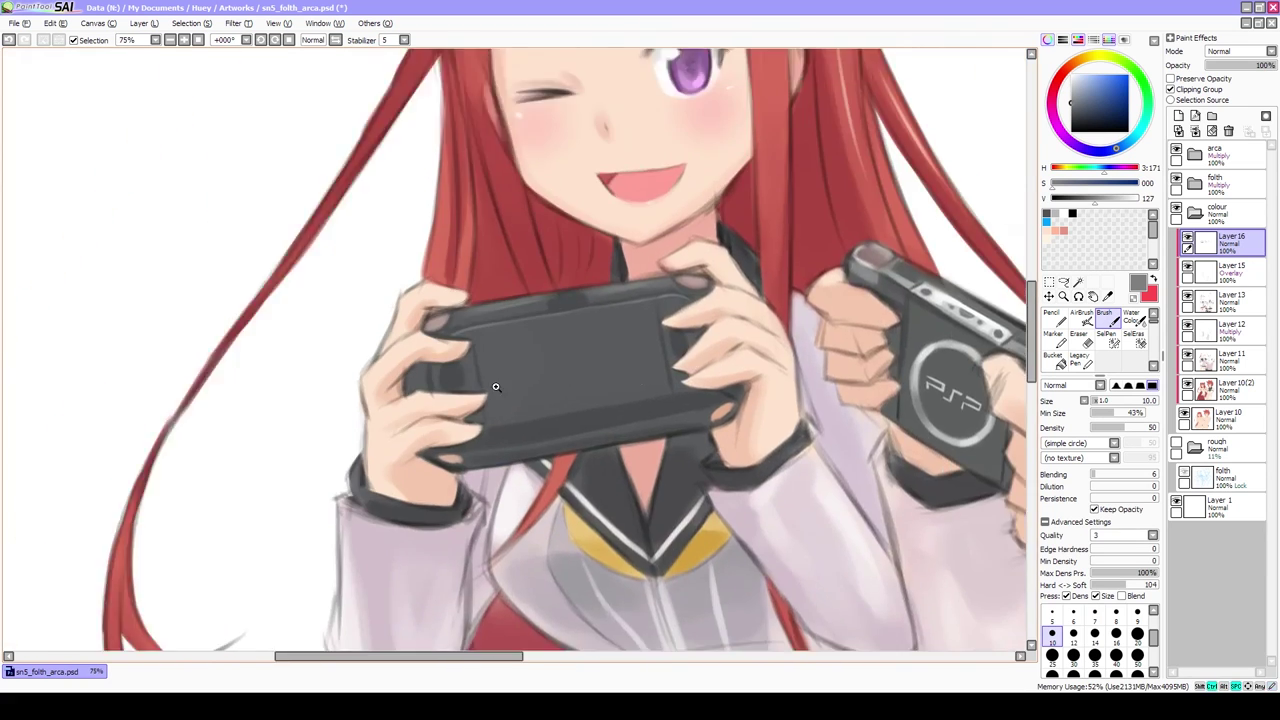
scroll(550, 370, "down", 1)
scroll(720, 420, "up", 1)
Touch up the body of the girl's console with sampled greys and brush light grey highlights onto its shoulder buttons
left_click(486, 463, "alt")
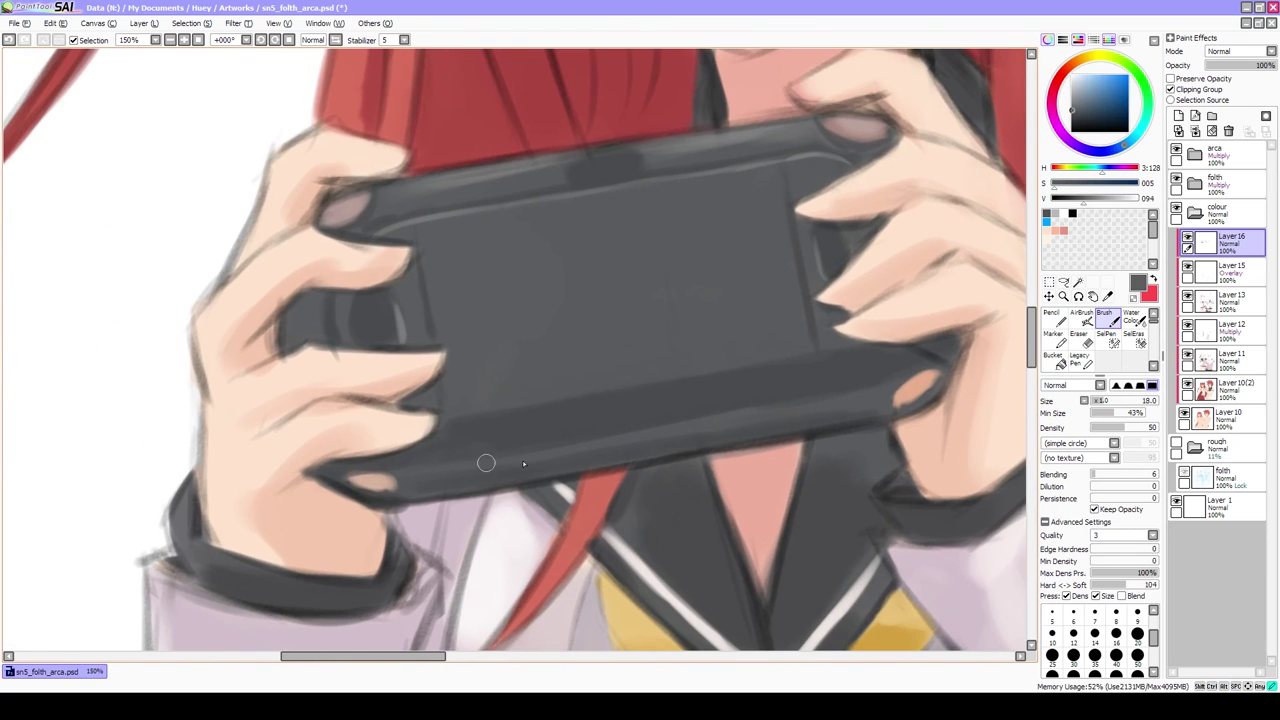
left_click(760, 397, "alt")
scroll(760, 397, "down", 3)
scroll(600, 300, "up", 2)
left_click(600, 300, "alt")
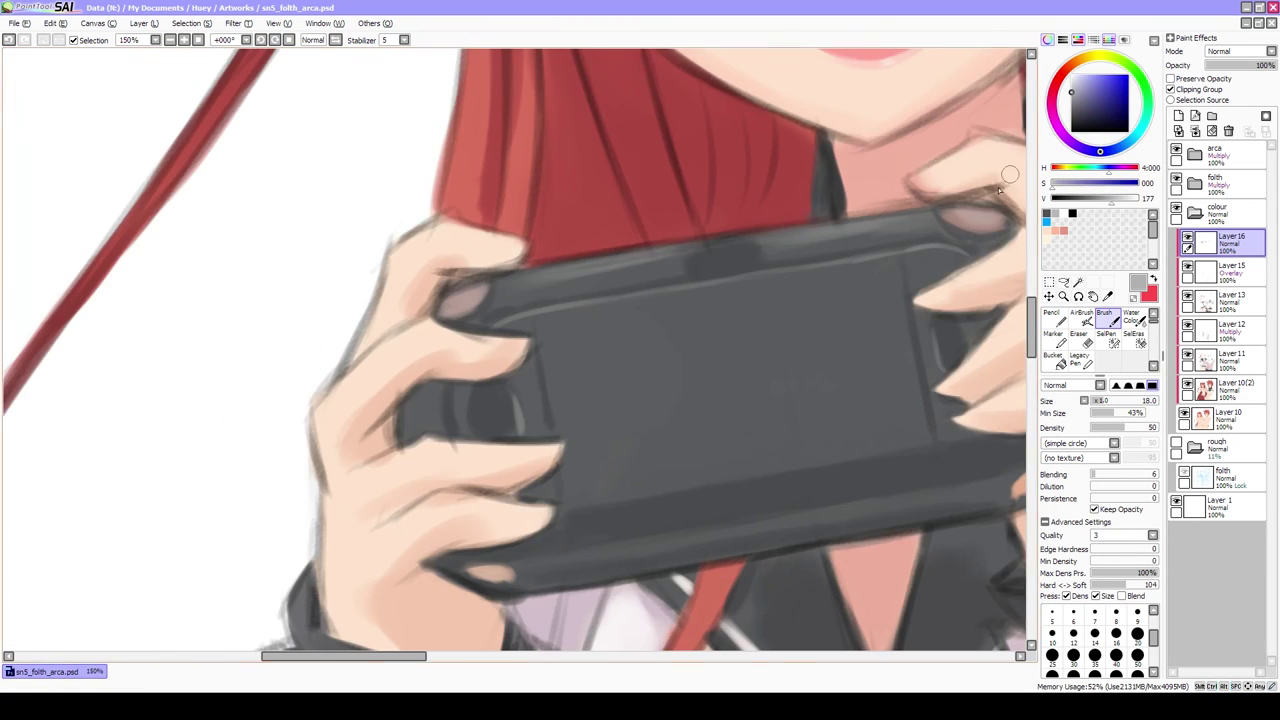
left_click_drag(700, 215, 600, 235)
Paint a small light grey logo and a faint line of lettering on the lower band of the girl's console
scroll(598, 290, "up", 2)
left_click(656, 444, "alt")
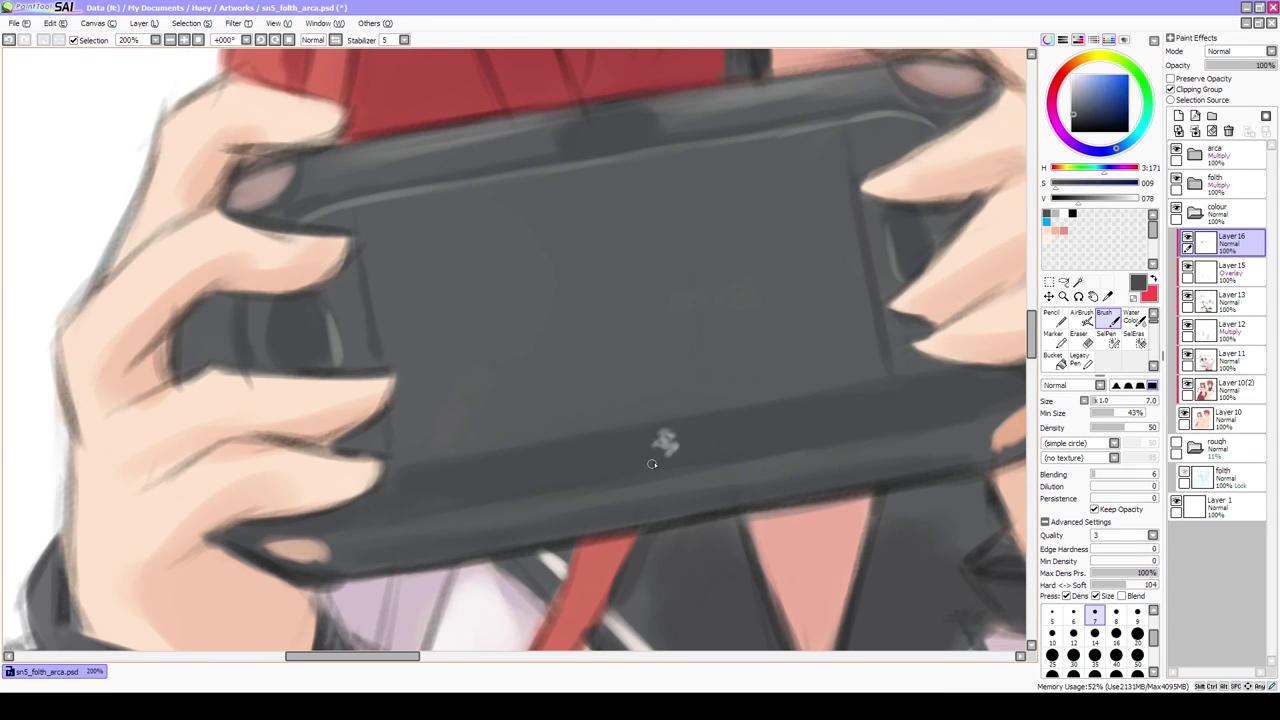
left_click_drag(660, 455, 736, 450)
scroll(789, 459, "down", 3)
scroll(564, 436, "up", 1)
scroll(564, 436, "up", 1)
left_click_drag(700, 375, 658, 373)
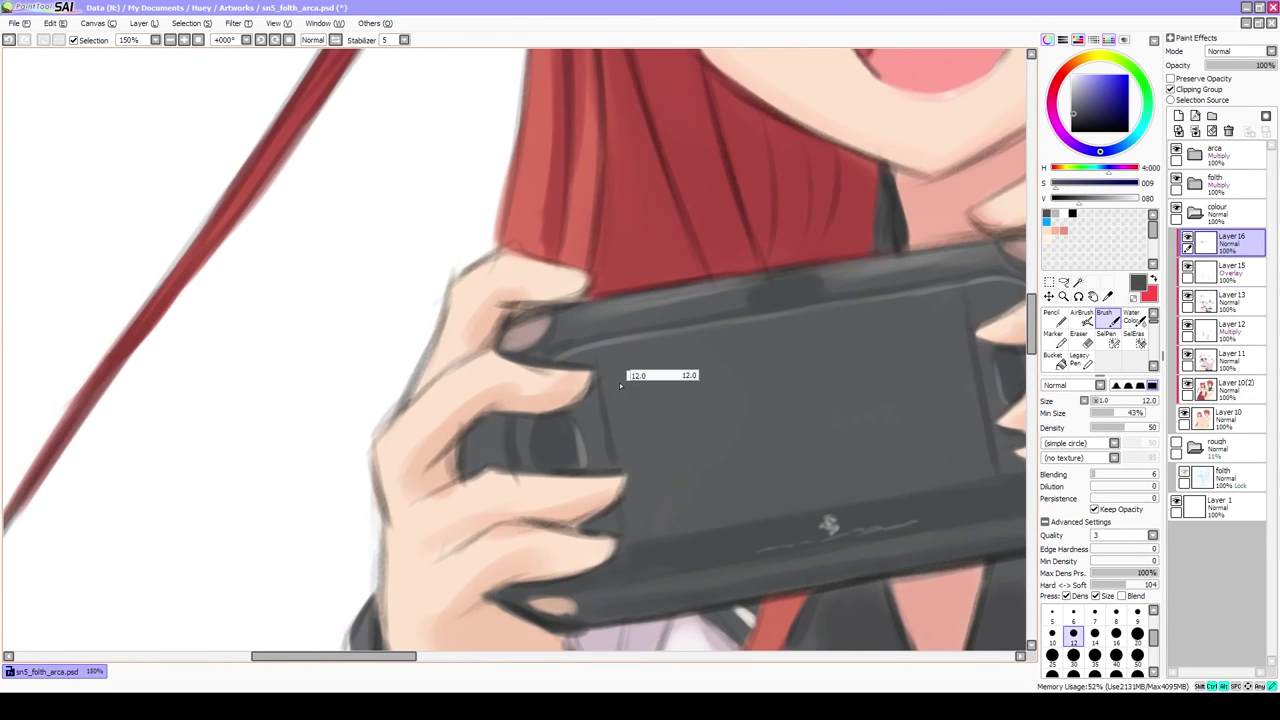
Draw a fine grey grid texture across the screen of the girl's console on a new clipped layer and lower its opacity to 50%
key("ctrl+z")
key("ctrl+shift+n")
scroll(612, 407, "down", 2)
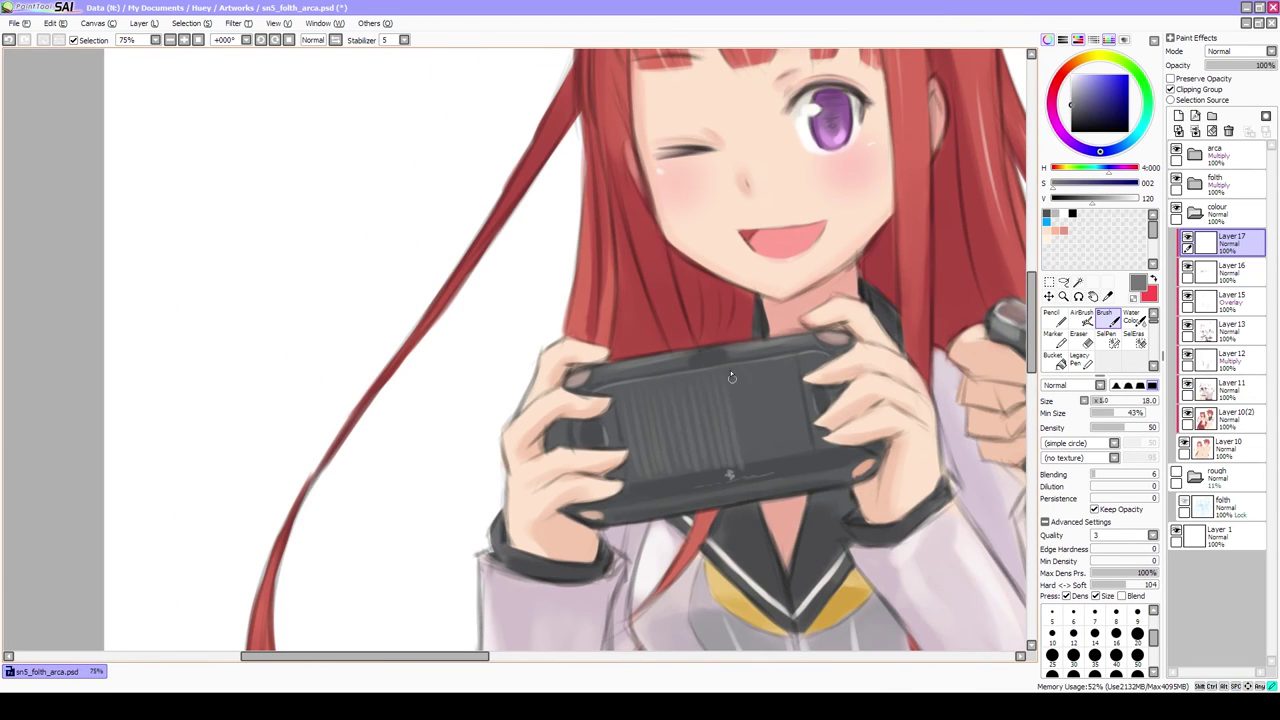
key("e")
mouse_move(765, 400)
left_mouse_down()
mouse_move(620, 500)
mouse_move(435, 481)
mouse_move(485, 530)
left_mouse_up()
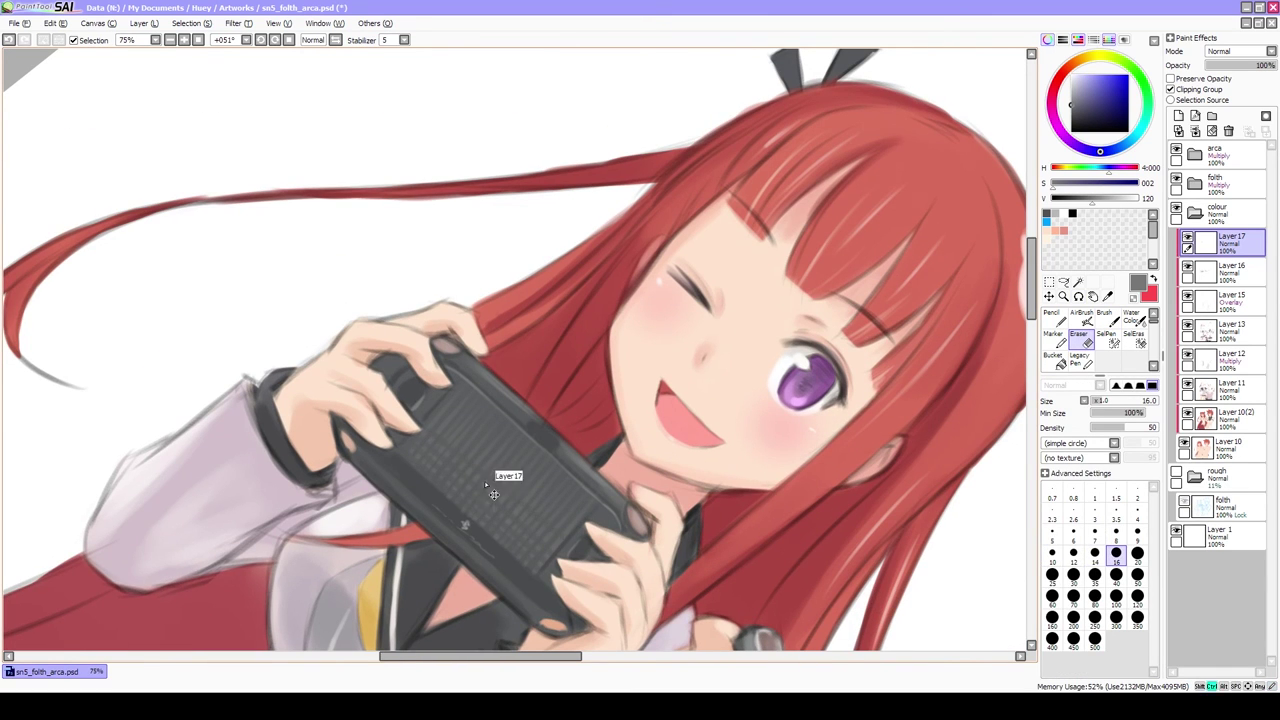
key("Escape")
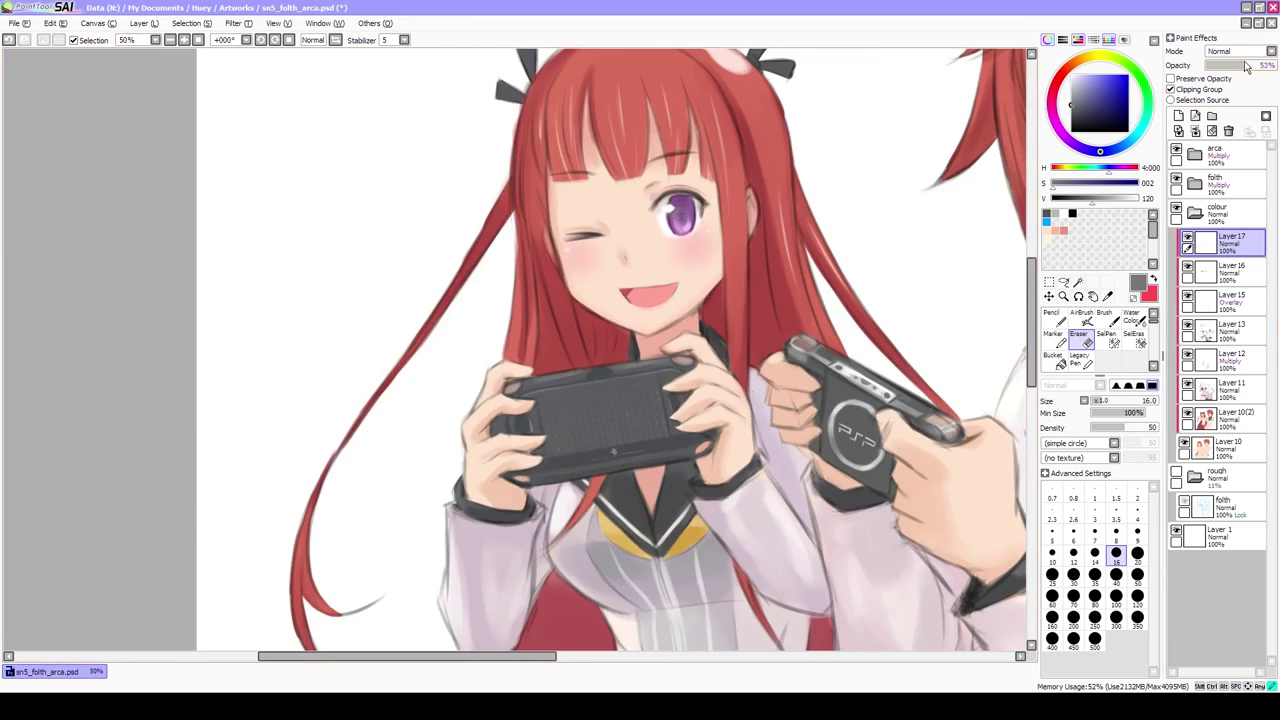
Paint a soft light grey highlight along the lower edge of the girl's console on another new layer
key("b")
key("ctrl+shift+n")
mouse_move(720, 309)
left_mouse_down()
mouse_move(493, 443)
mouse_move(439, 331)
left_mouse_up()
scroll(493, 443, "up", 3)
key("bracketleft")
key("bracketleft")
key("bracketleft")
key("bracketleft")
key("c")
key("Escape")
scroll(493, 443, "down", 3)
scroll(439, 331, "up", 3)
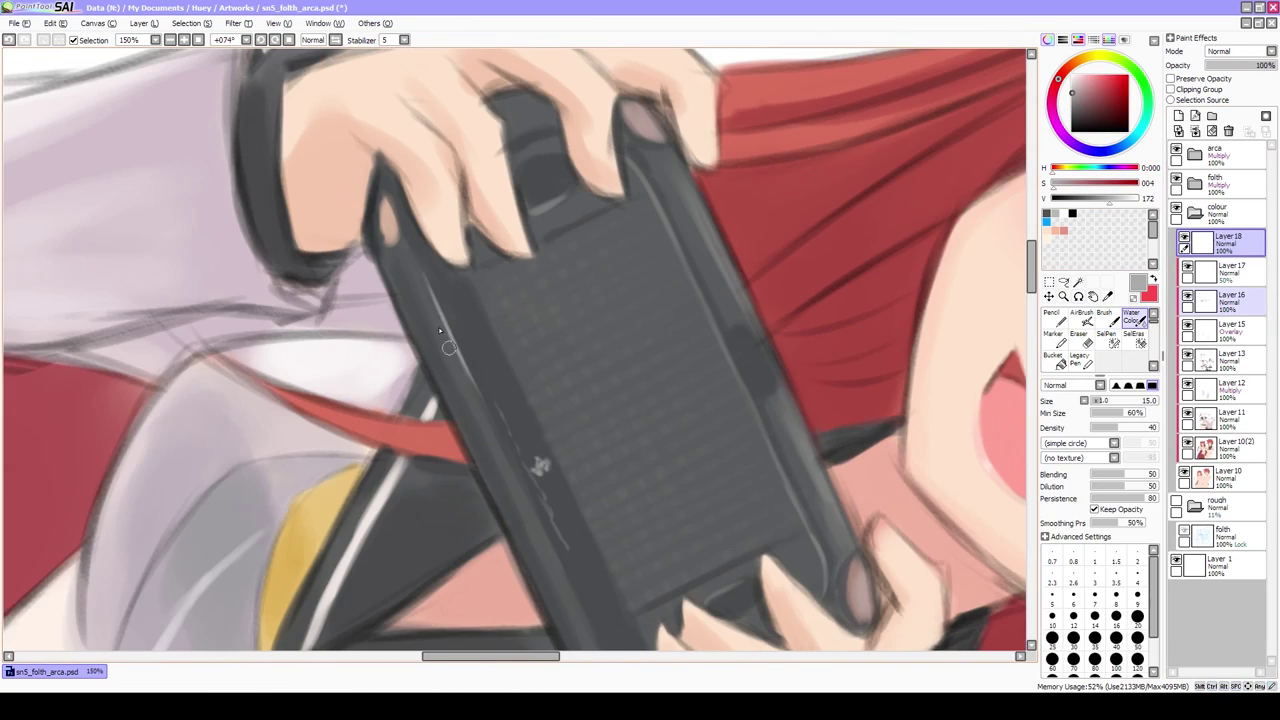
key("bracketleft")
scroll(443, 340, "down", 3)
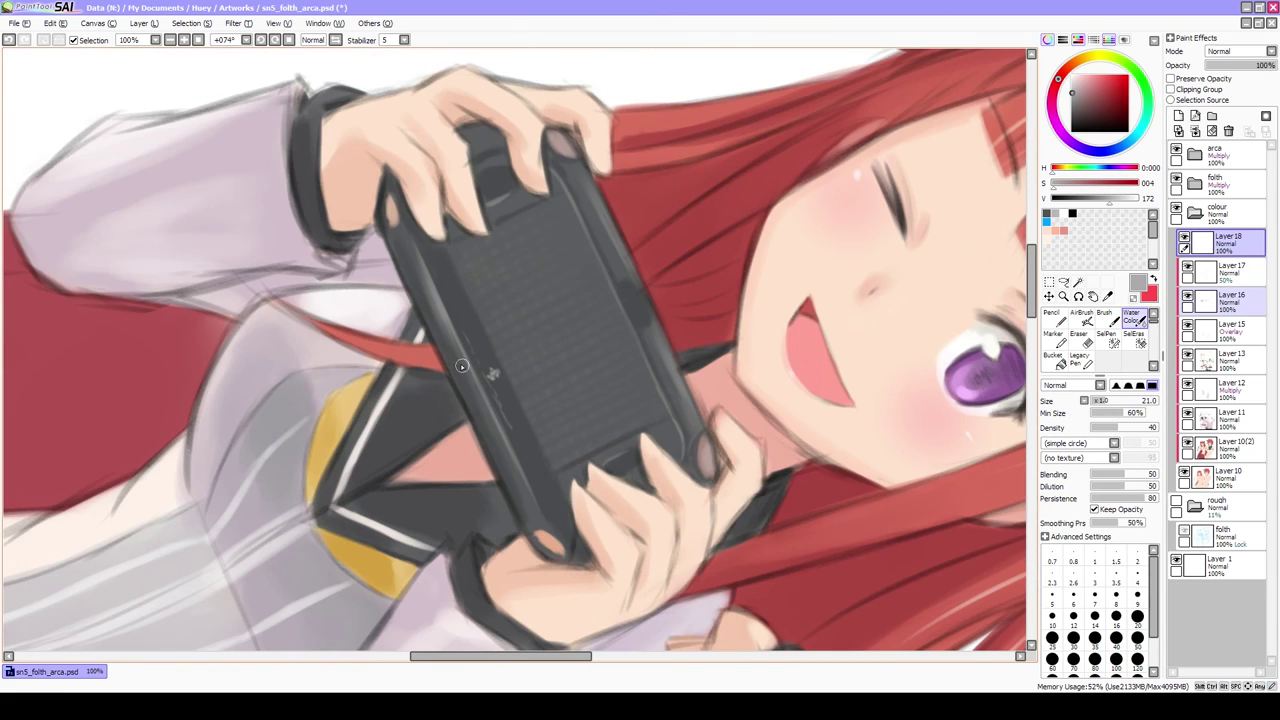
Darken the small rounded button in the middle of the girl's console's upper edge with a sampled dark grey
key("Escape")
scroll(516, 430, "up", 3)
key("b")
left_click(665, 289, "alt")
left_click_drag(668, 298, 728, 283)
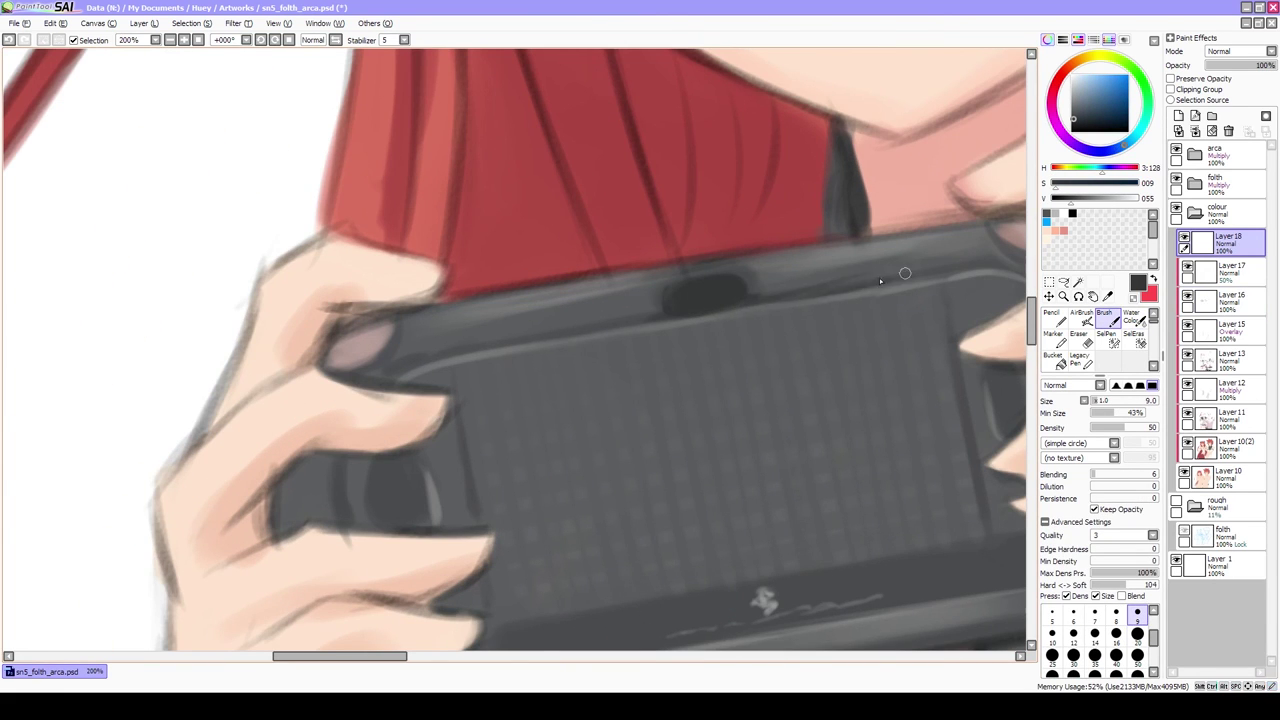
left_click_drag(518, 345, 743, 260)
scroll(628, 289, "down", 5)
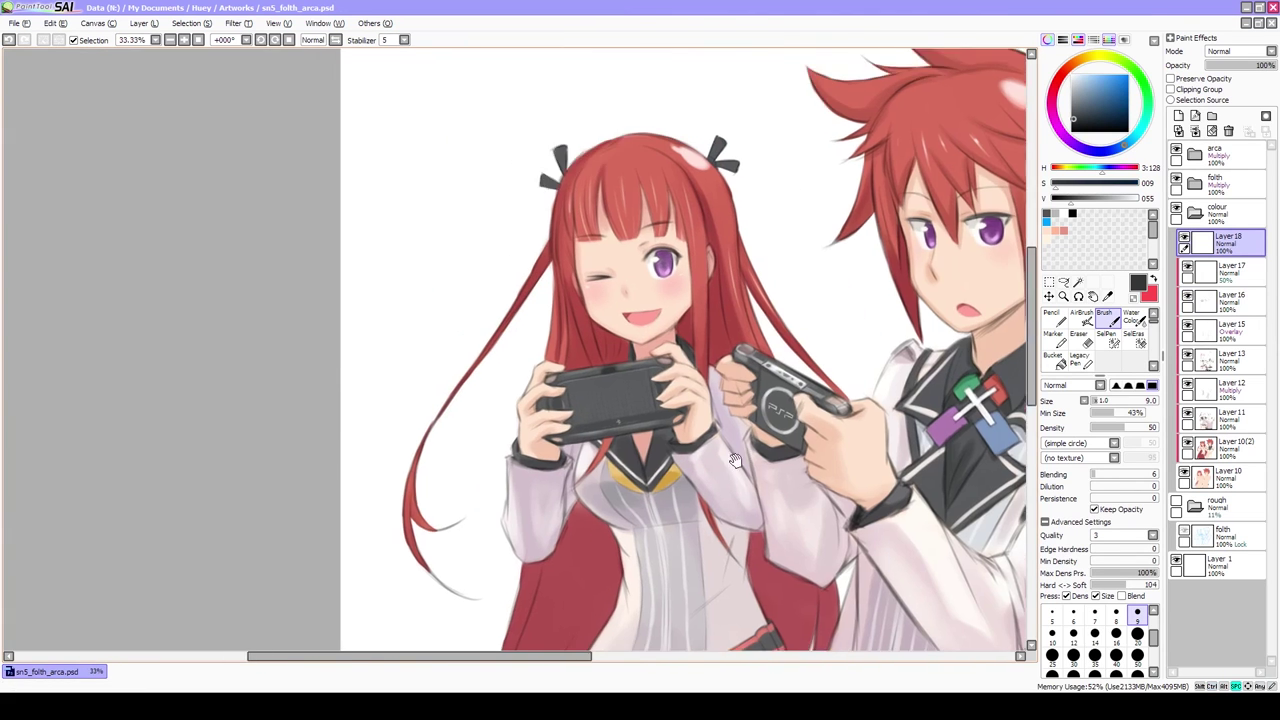
Add a clipped Overlay layer and deepen the shading on the body of the boy's console with dark blue-grey tones
scroll(620, 380, "up", 3)
left_click(1208, 298)
left_click(1178, 116)
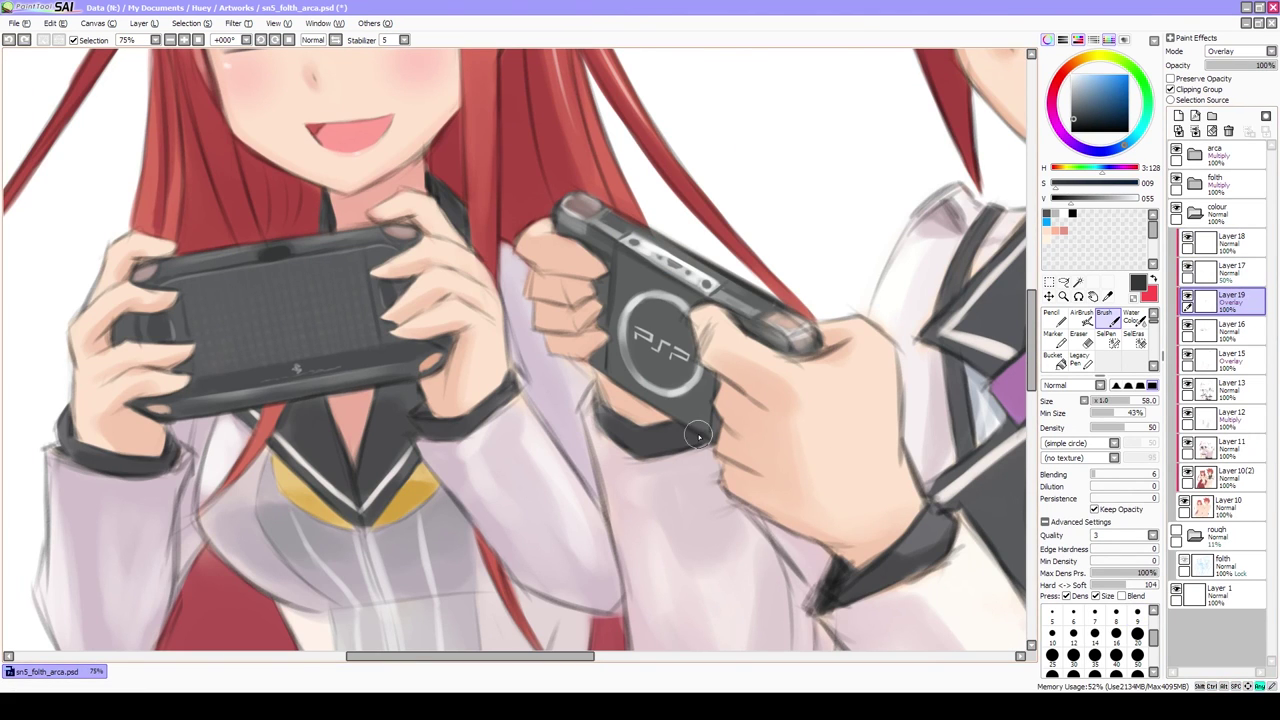
right_click(640, 360)
scroll(604, 366, "up", 1)
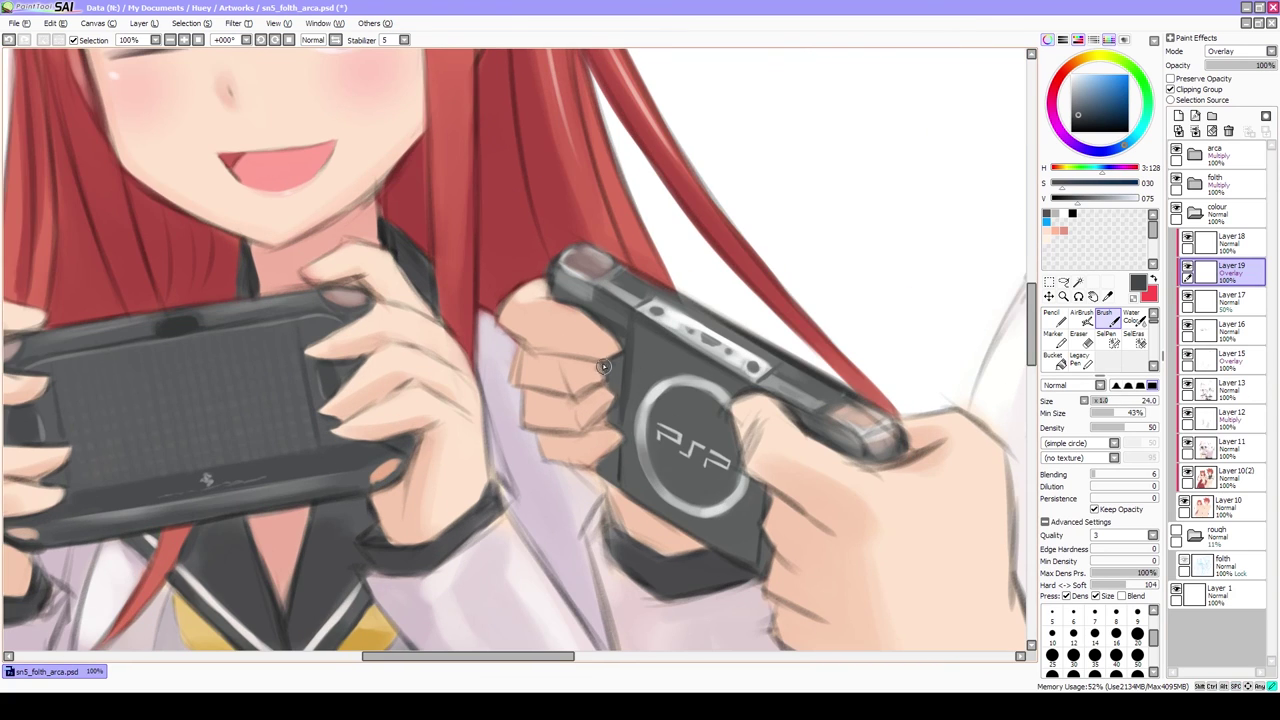
left_click(604, 366, "alt")
mouse_move(630, 400)
left_mouse_down()
mouse_move(663, 497)
mouse_move(603, 412)
left_mouse_up()
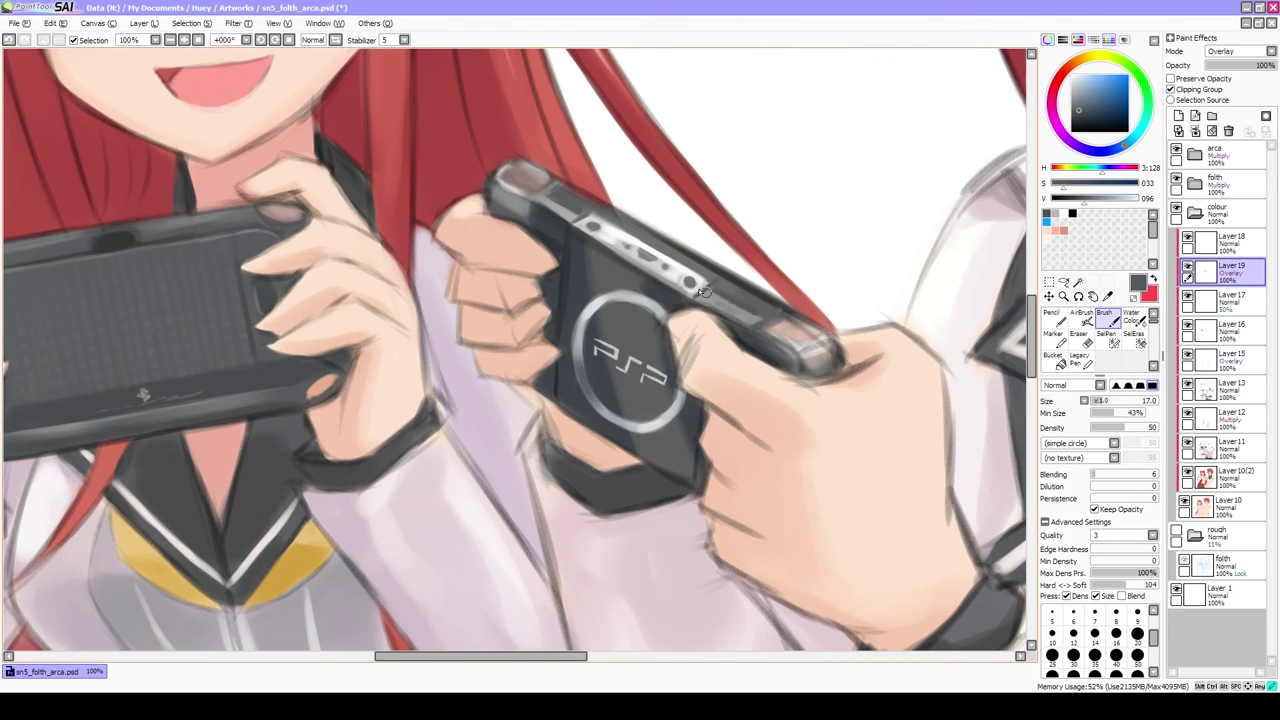
Brush pale blue-grey and dark overlay tones onto the boy's console and erase the excess around its disc ring
left_click(516, 196, "alt")
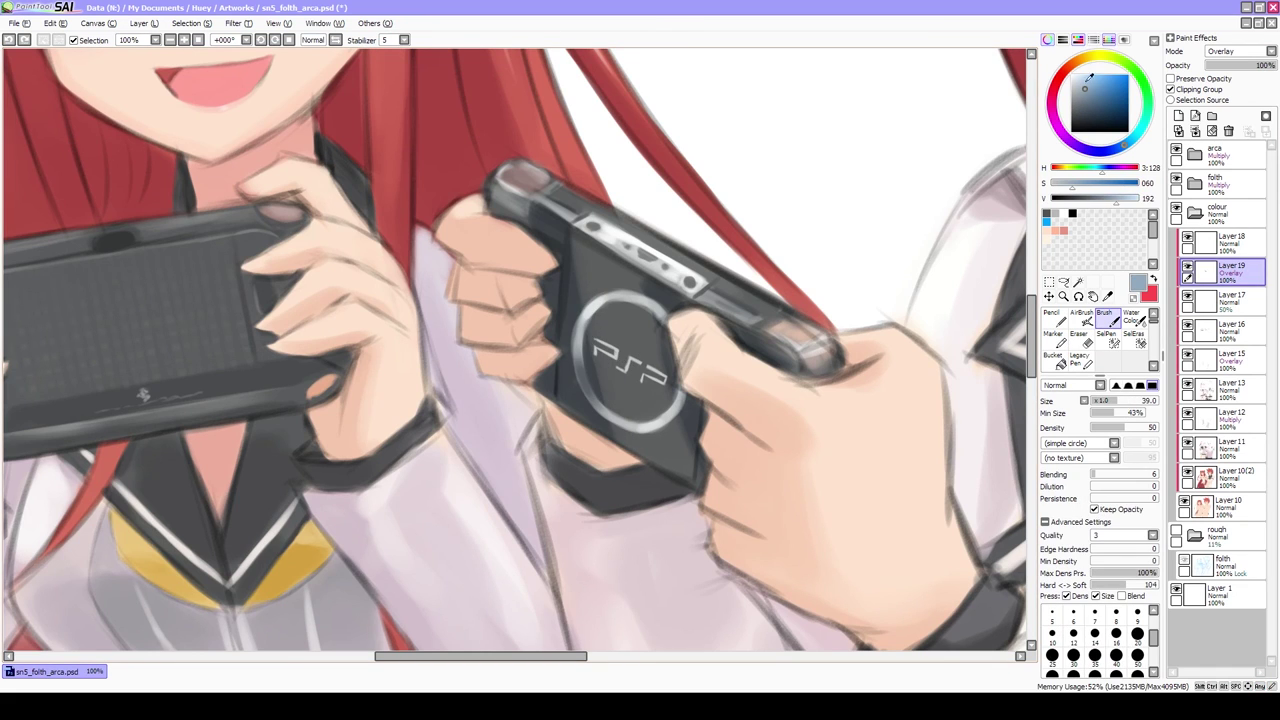
left_click(610, 287, "alt")
scroll(610, 287, "down", 4)
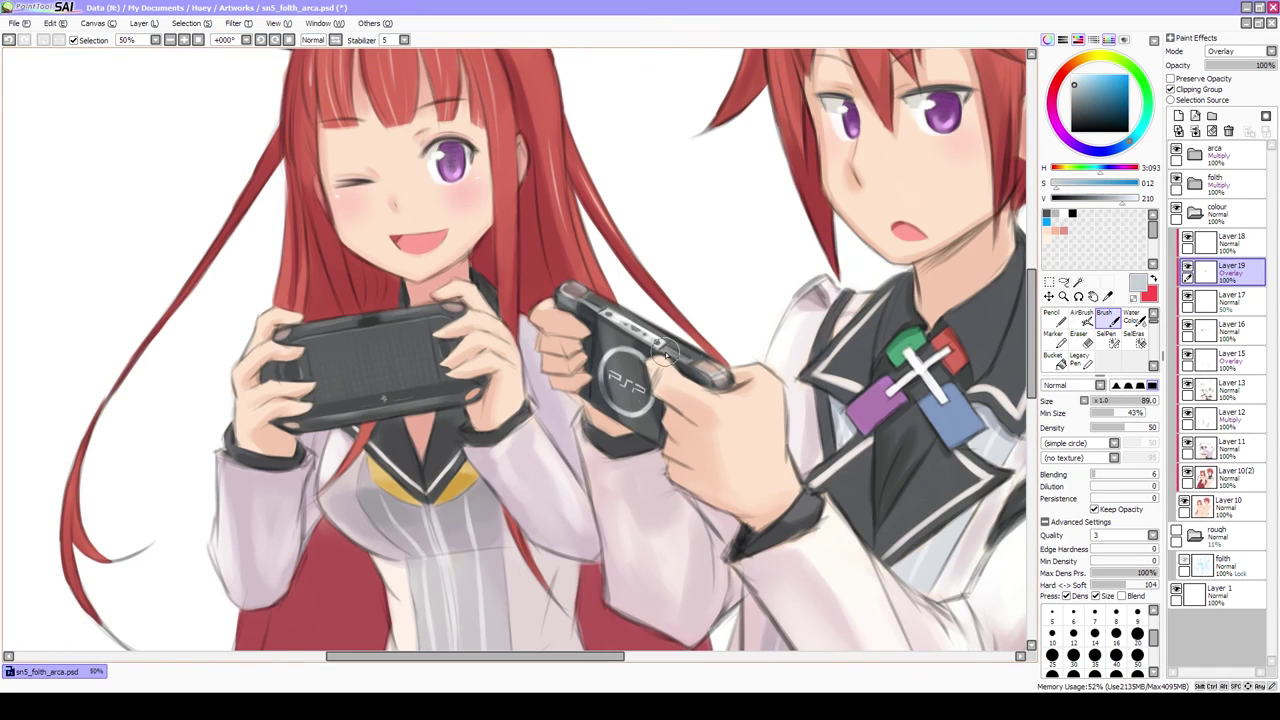
left_click(633, 410, "alt")
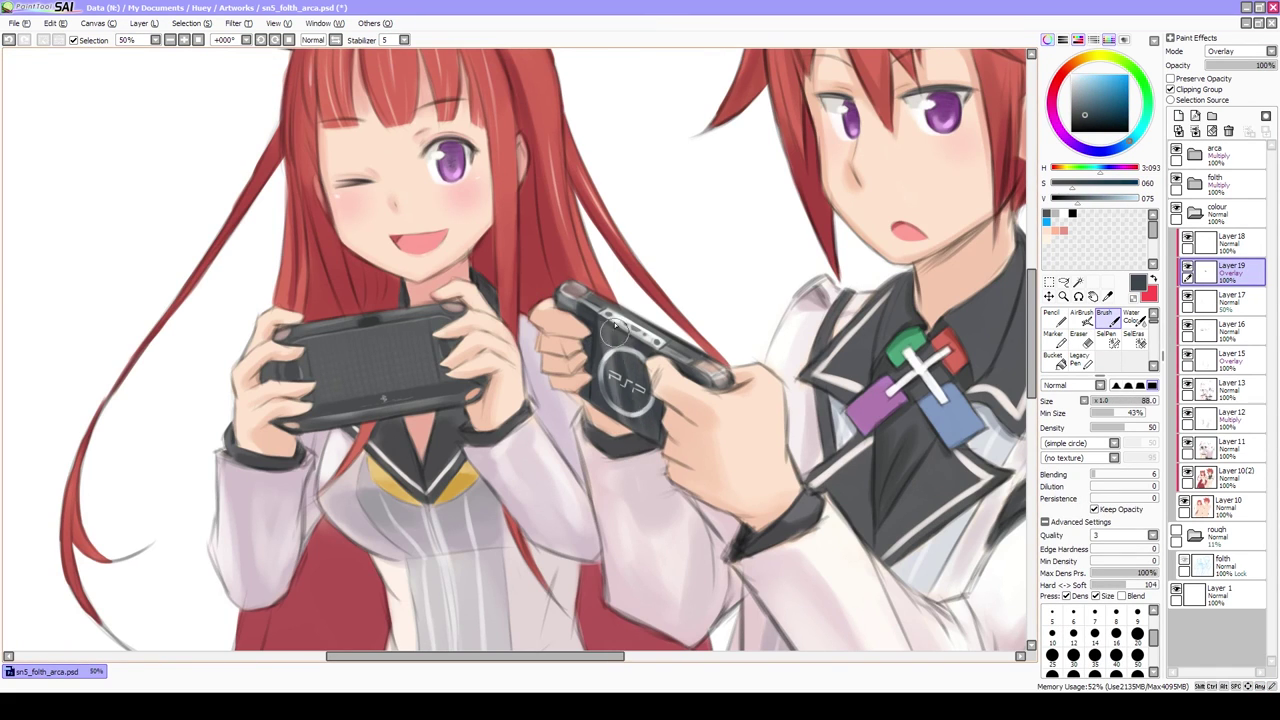
key("e")
left_click_drag(633, 327, 608, 420)
key("b")
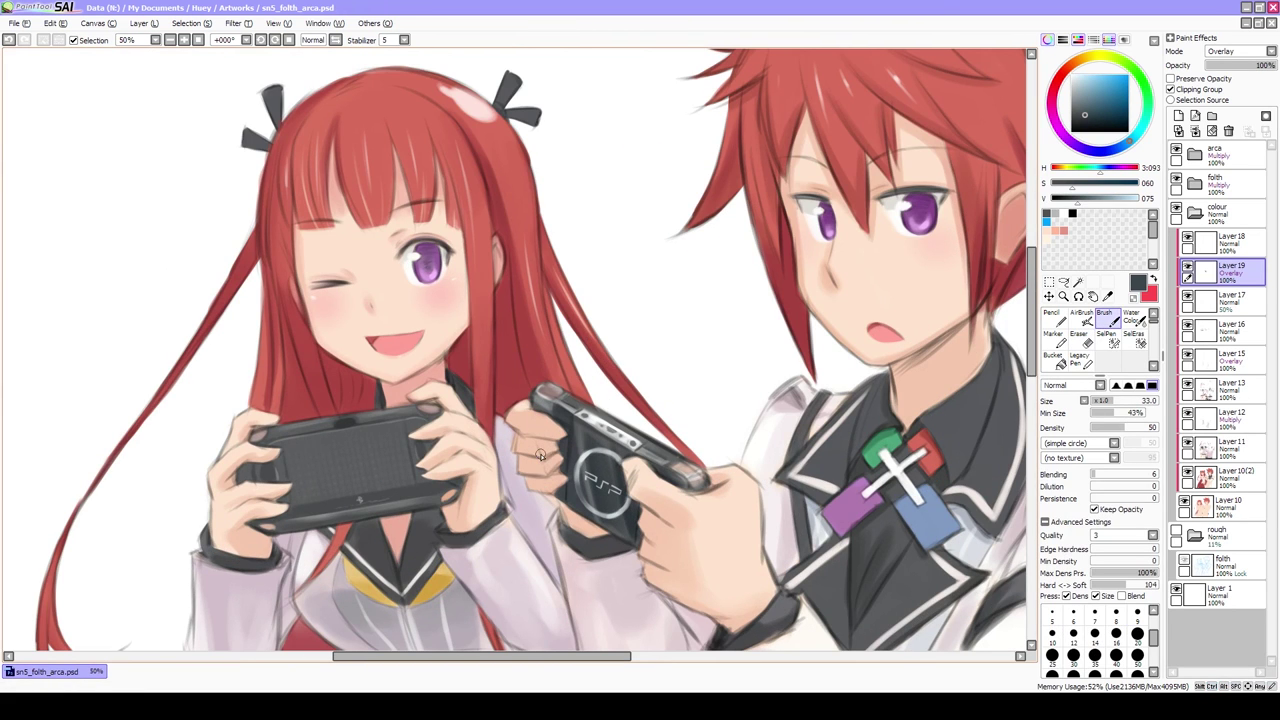
Paint white glossy reflections on the back of the boy's console around the PSP disc
scroll(540, 455, "up", 3)
scroll(540, 455, "down", 3)
scroll(727, 420, "up", 1)
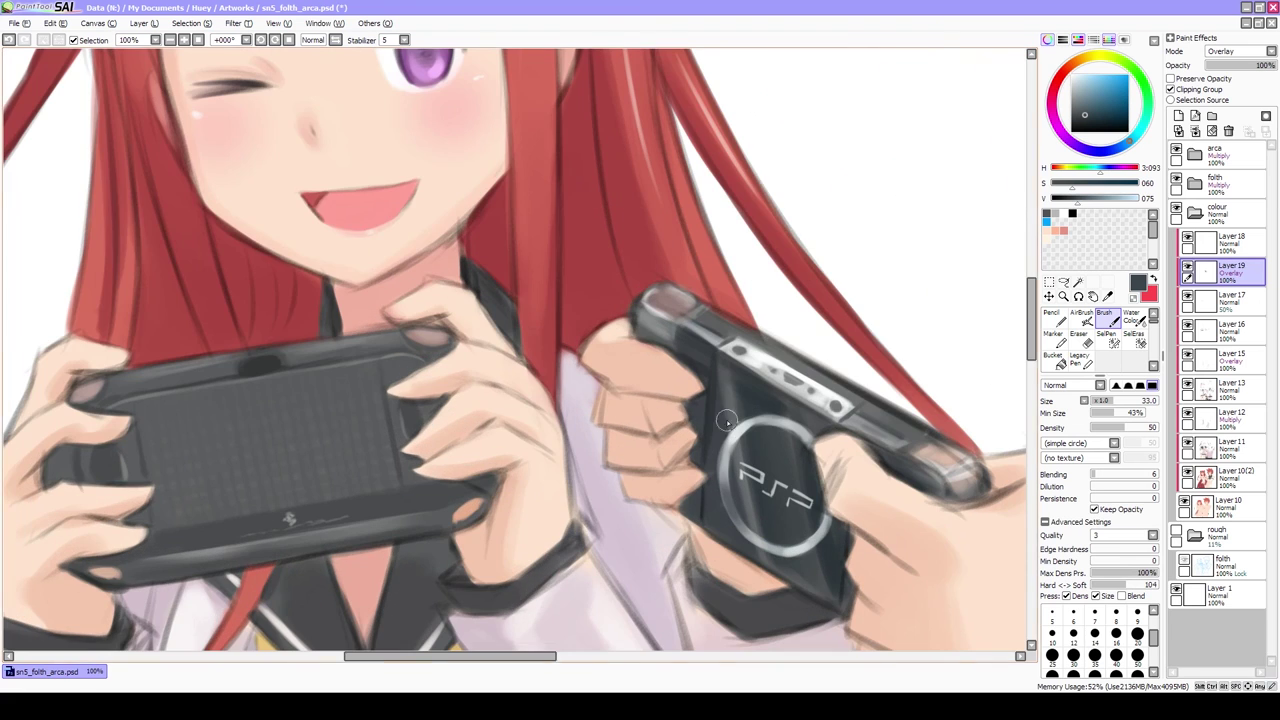
scroll(734, 396, "down", 4)
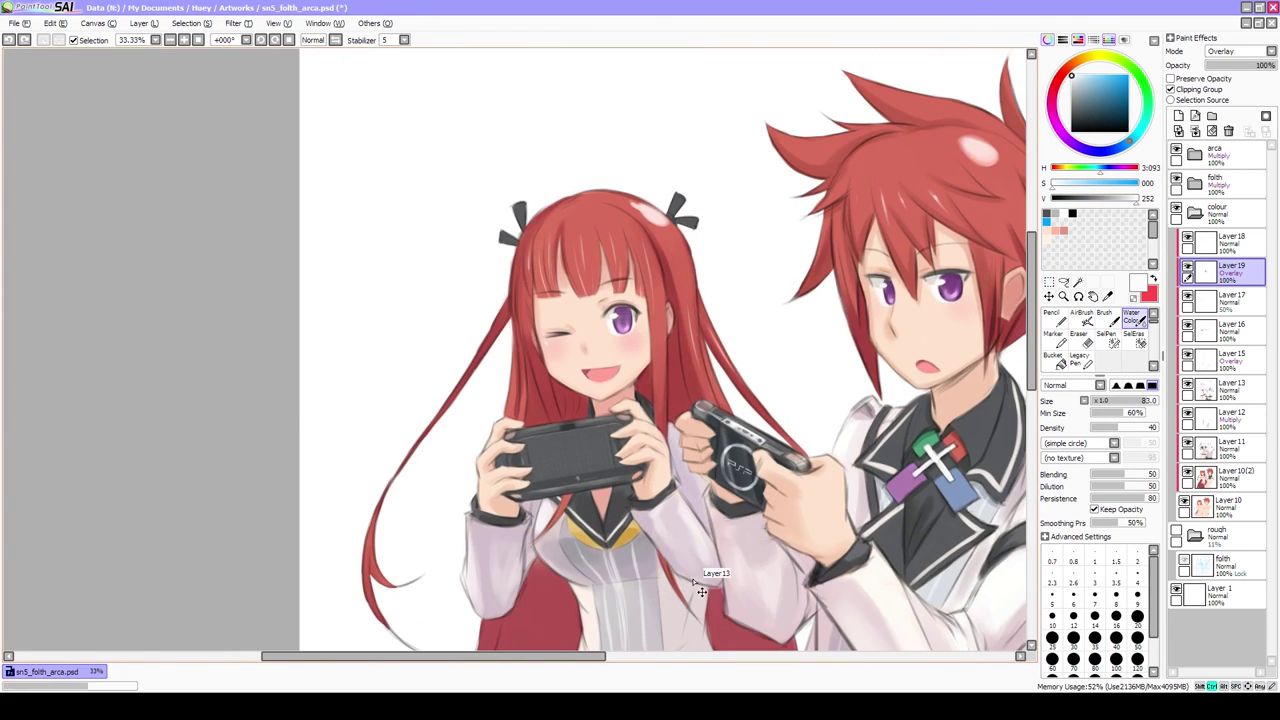
scroll(775, 577, "up", 4)
left_click(704, 463, "alt")
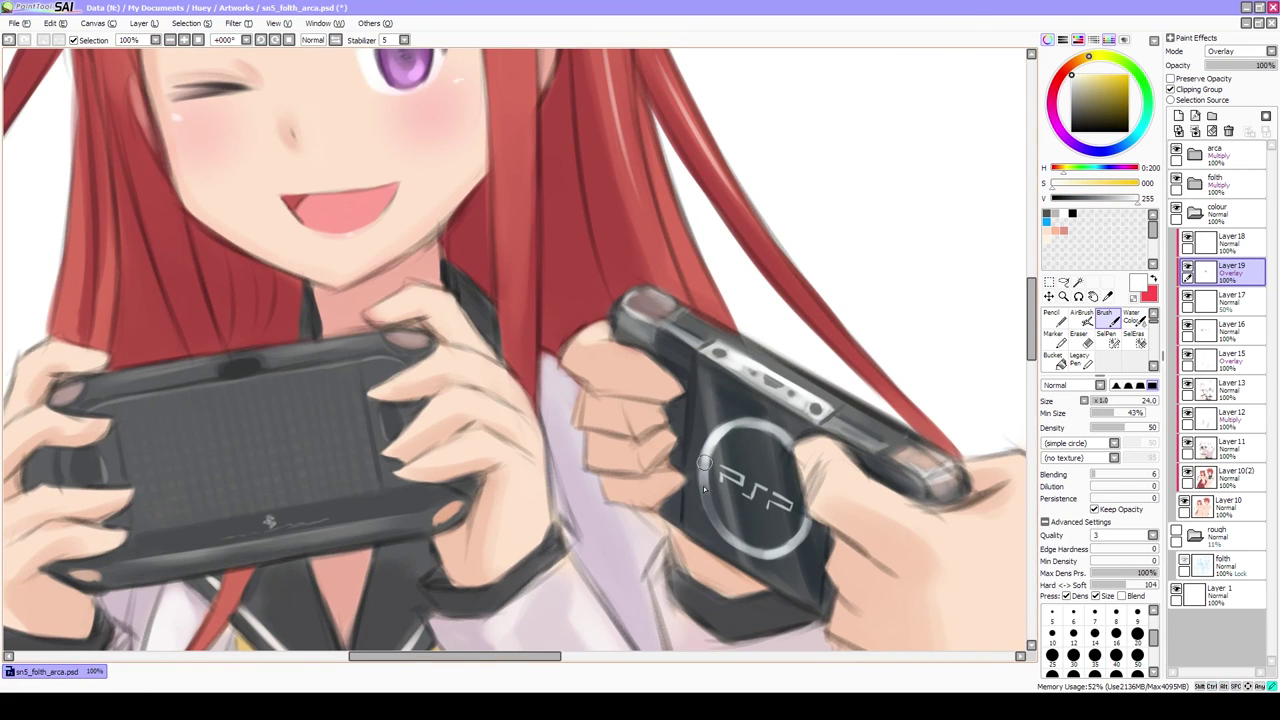
left_click(778, 387, "alt")
Airbrush dark and light overlay shading across the girl's console and soften it with the eraser
scroll(795, 403, "down", 4)
key("v")
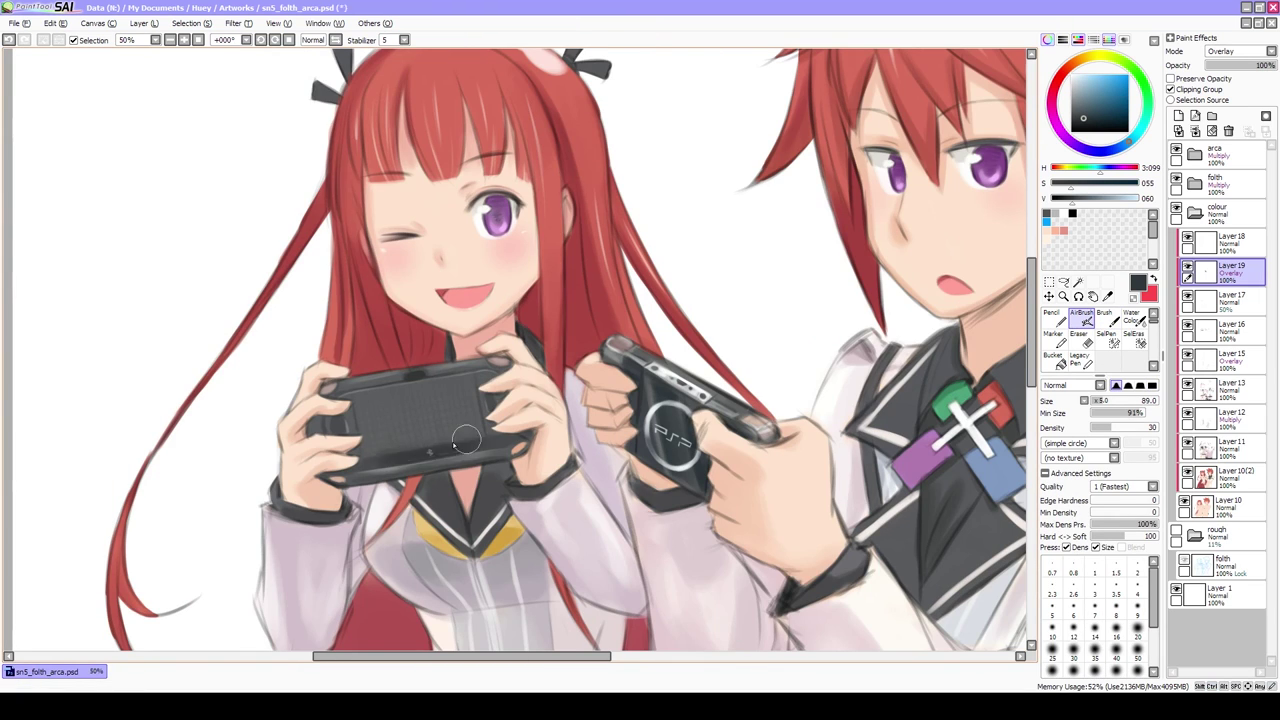
scroll(925, 150, "up", 1)
key("e")
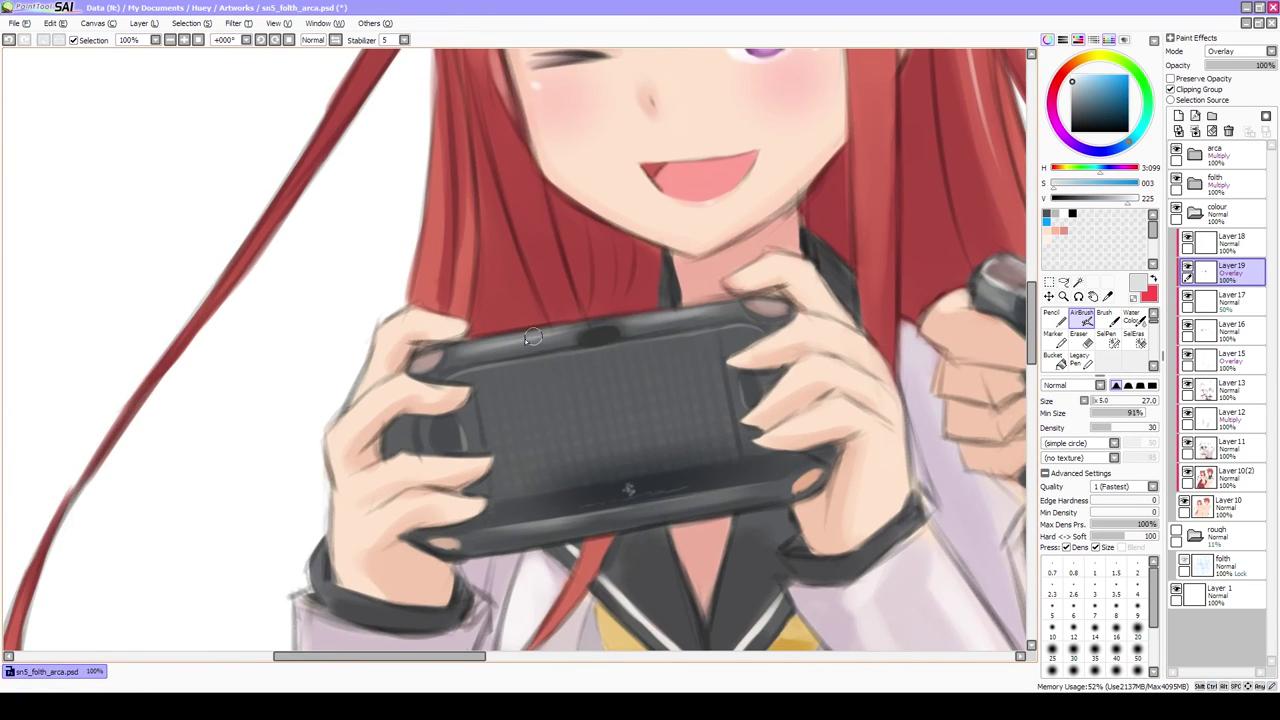
scroll(524, 338, "down", 2)
key("b")
scroll(667, 413, "up", 1)
scroll(720, 370, "down", 2)
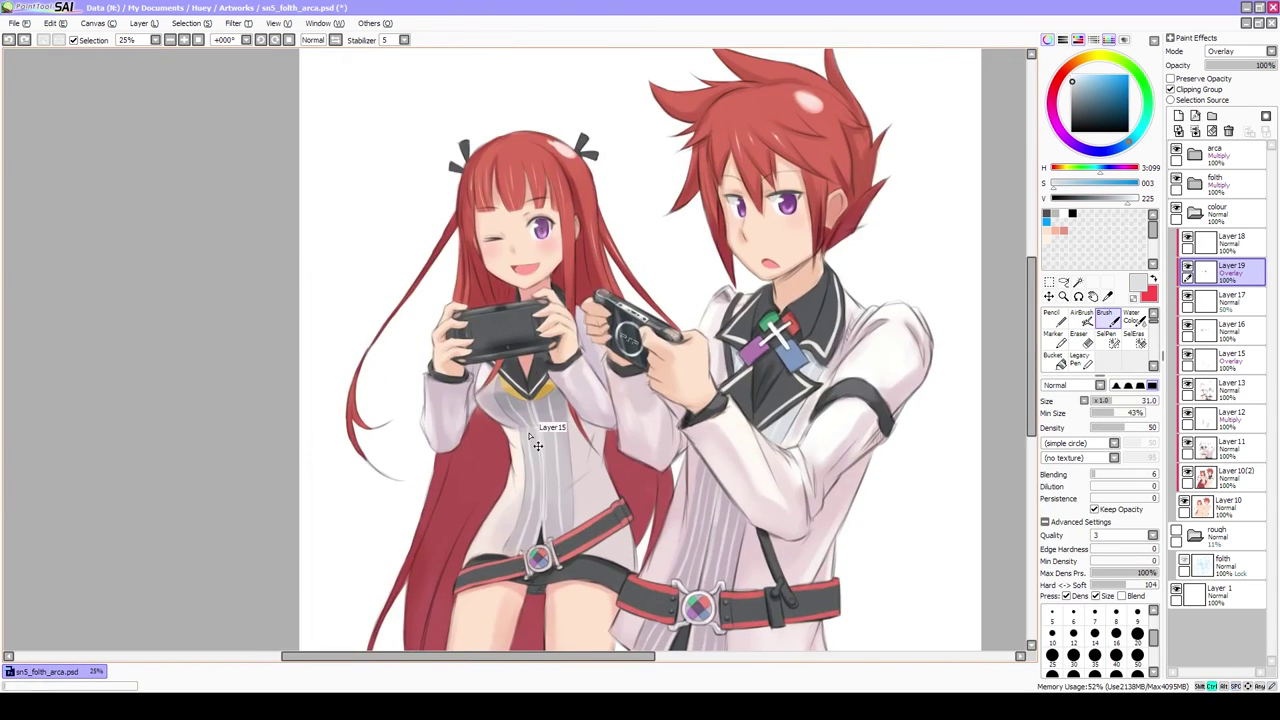
key("e")
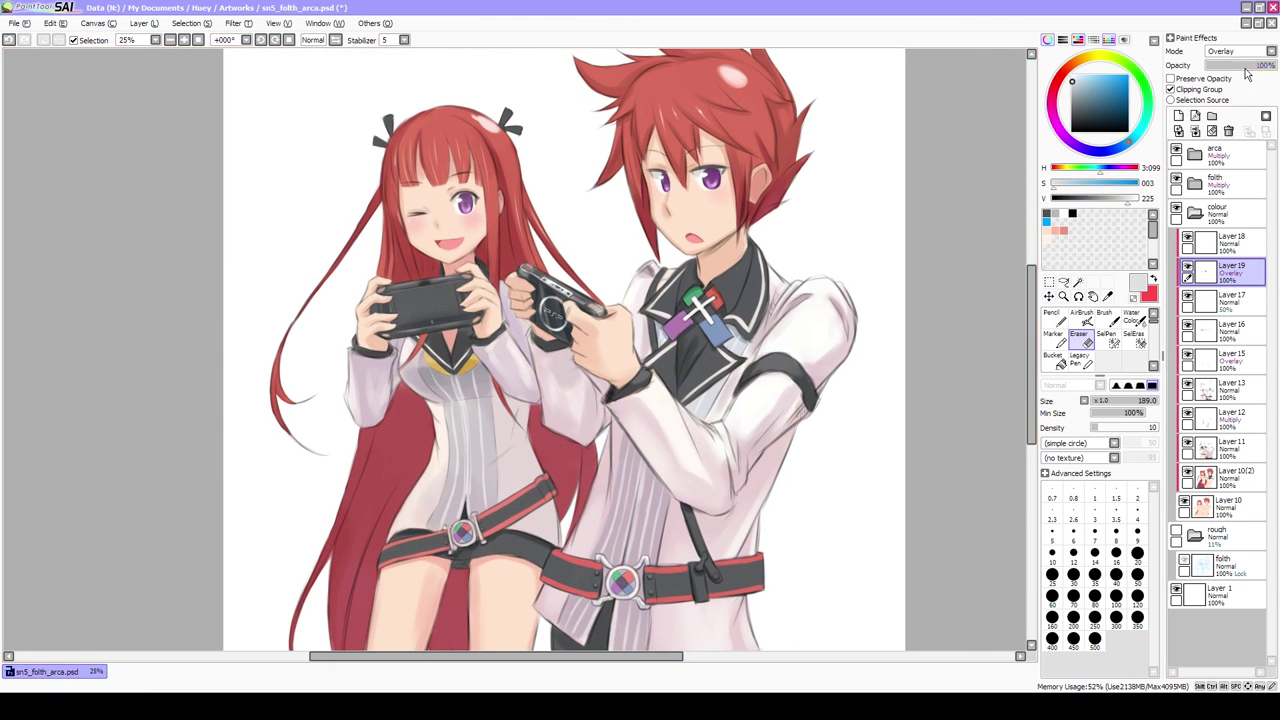
Add a clipped Normal layer at the head of the colour group and mix a salmon shadow tone from the skin
left_click(1179, 116)
key("b")
scroll(490, 437, "up", 3)
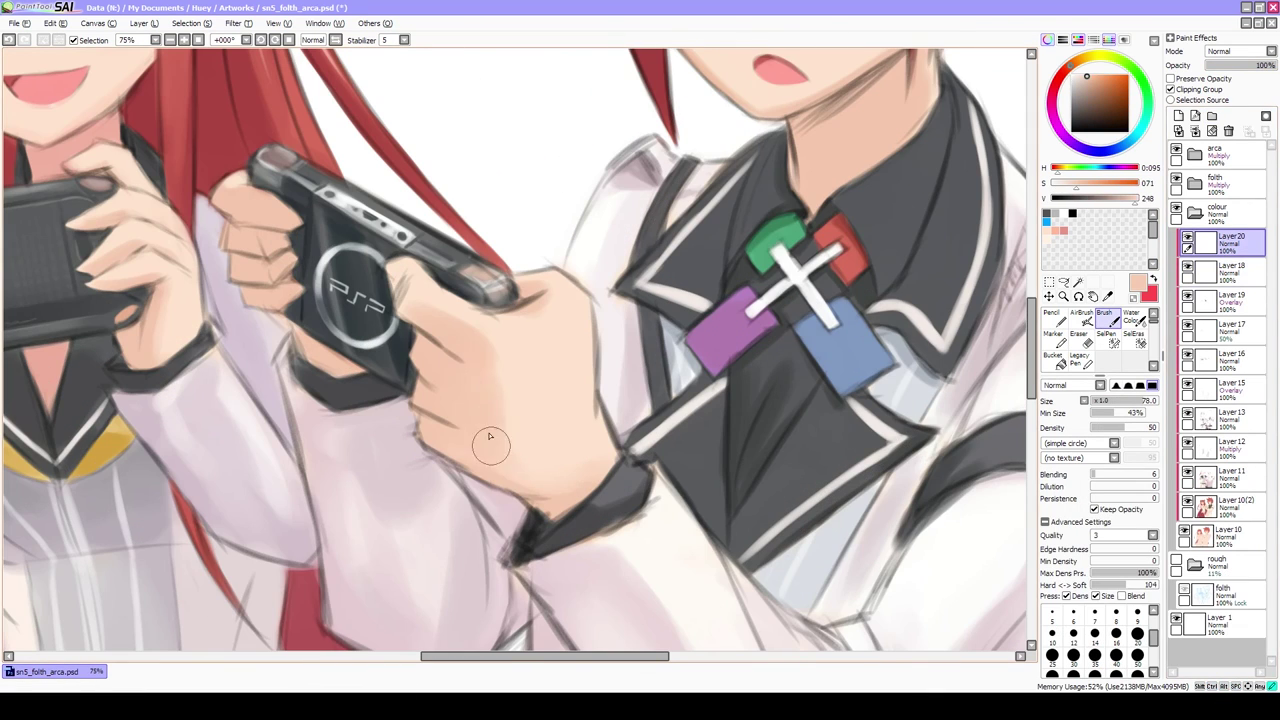
left_click(1066, 71)
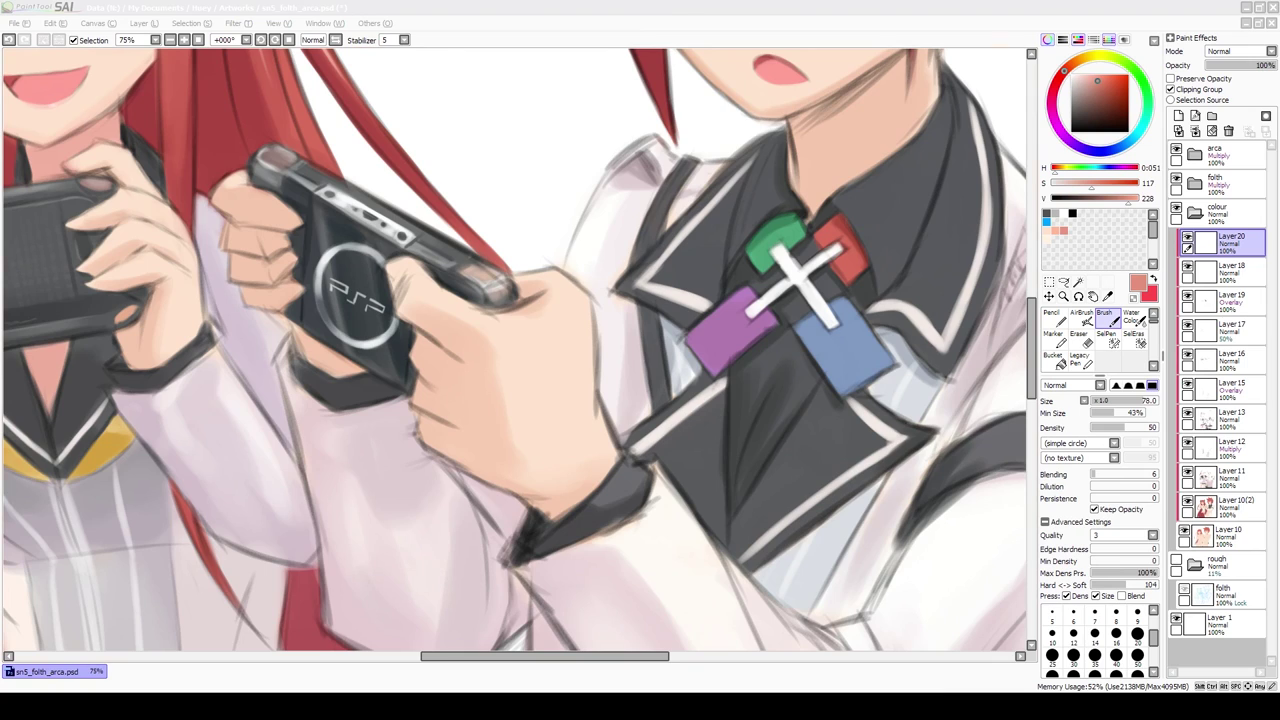
scroll(648, 452, "down", 2)
scroll(704, 346, "up", 2)
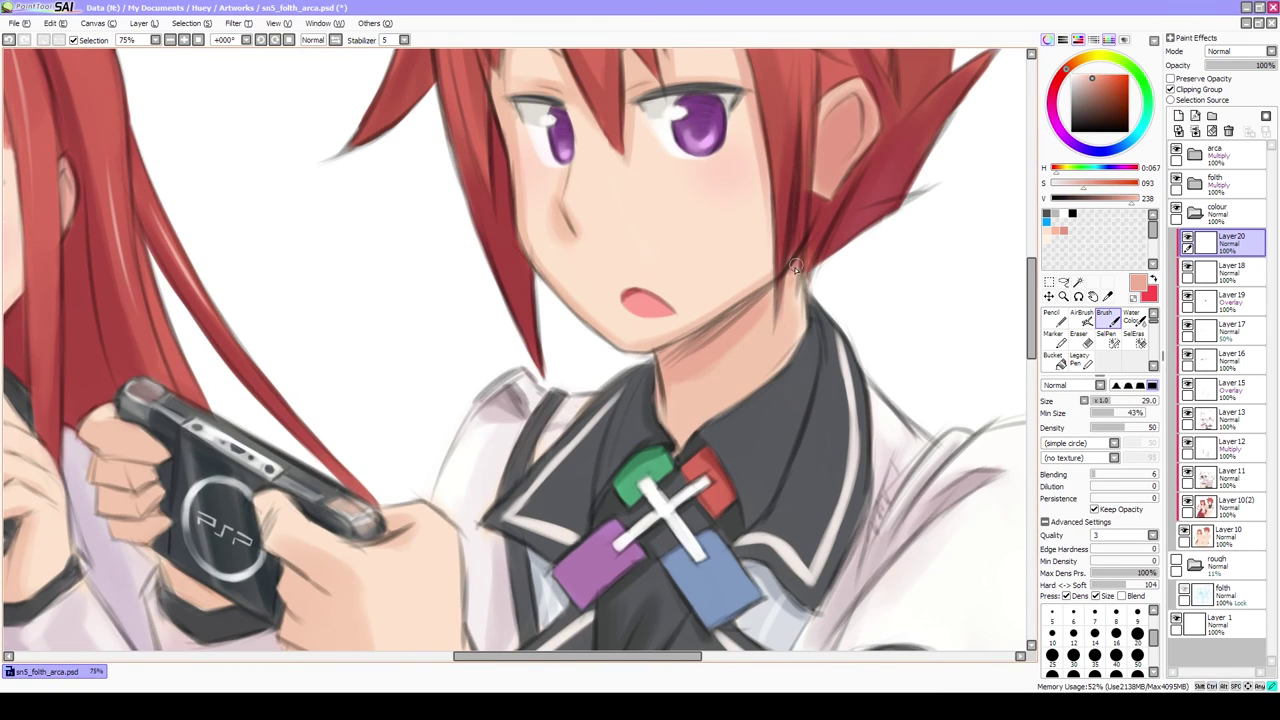
scroll(685, 390, "down", 2)
scroll(657, 366, "up", 2)
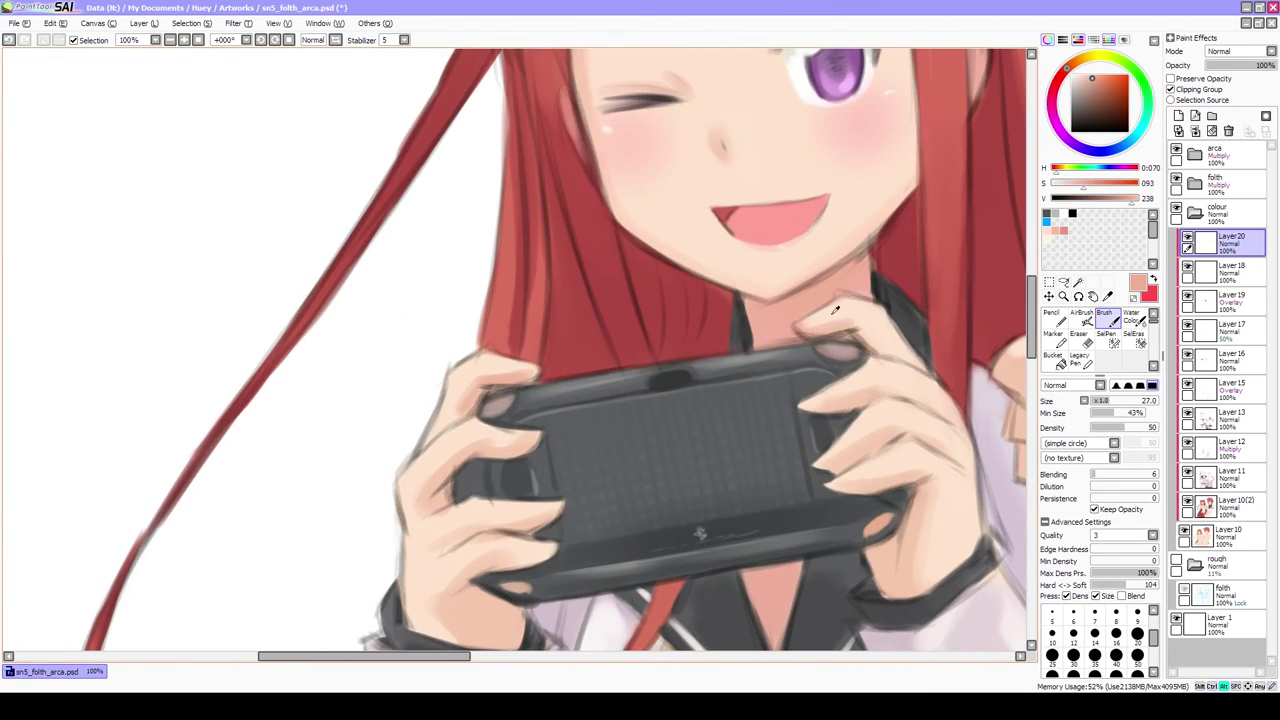
Brush salmon shading onto the boy's fingers and palm behind his console
left_click(829, 386, "alt")
scroll(785, 437, "down", 1)
left_click_drag(932, 362, 767, 382)
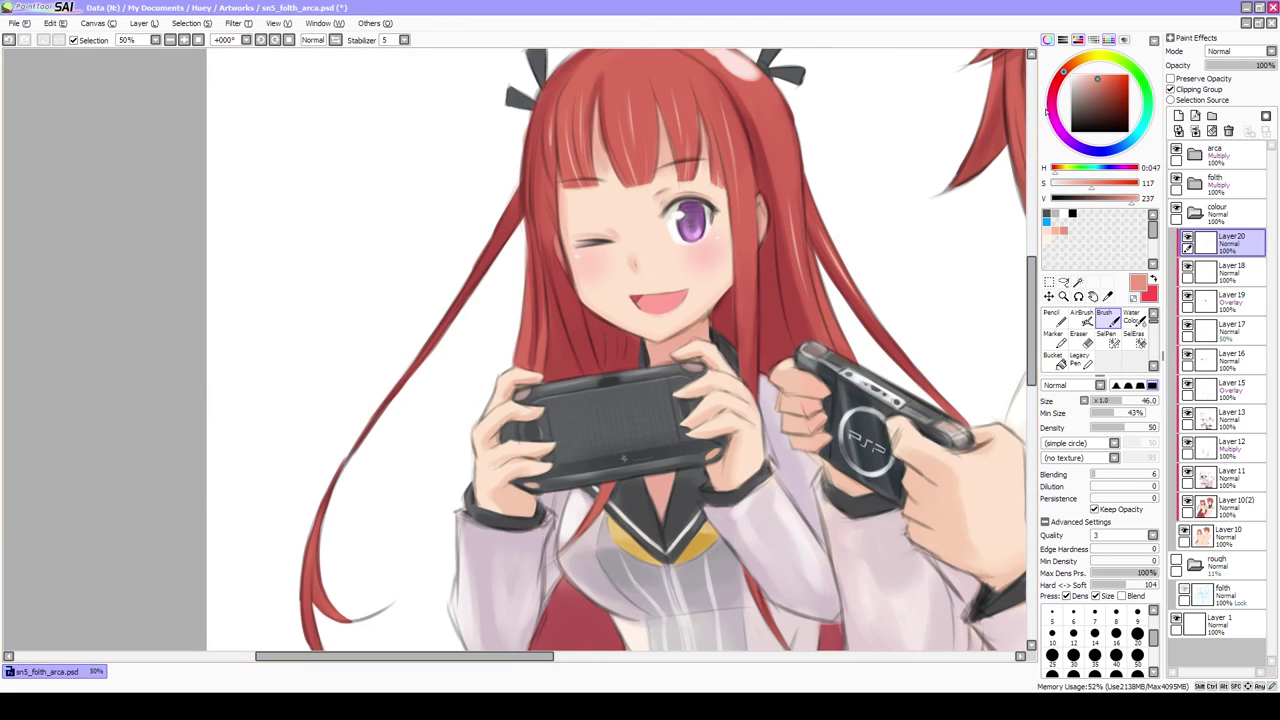
scroll(800, 421, "up", 2)
scroll(836, 444, "down", 1)
scroll(820, 430, "up", 1)
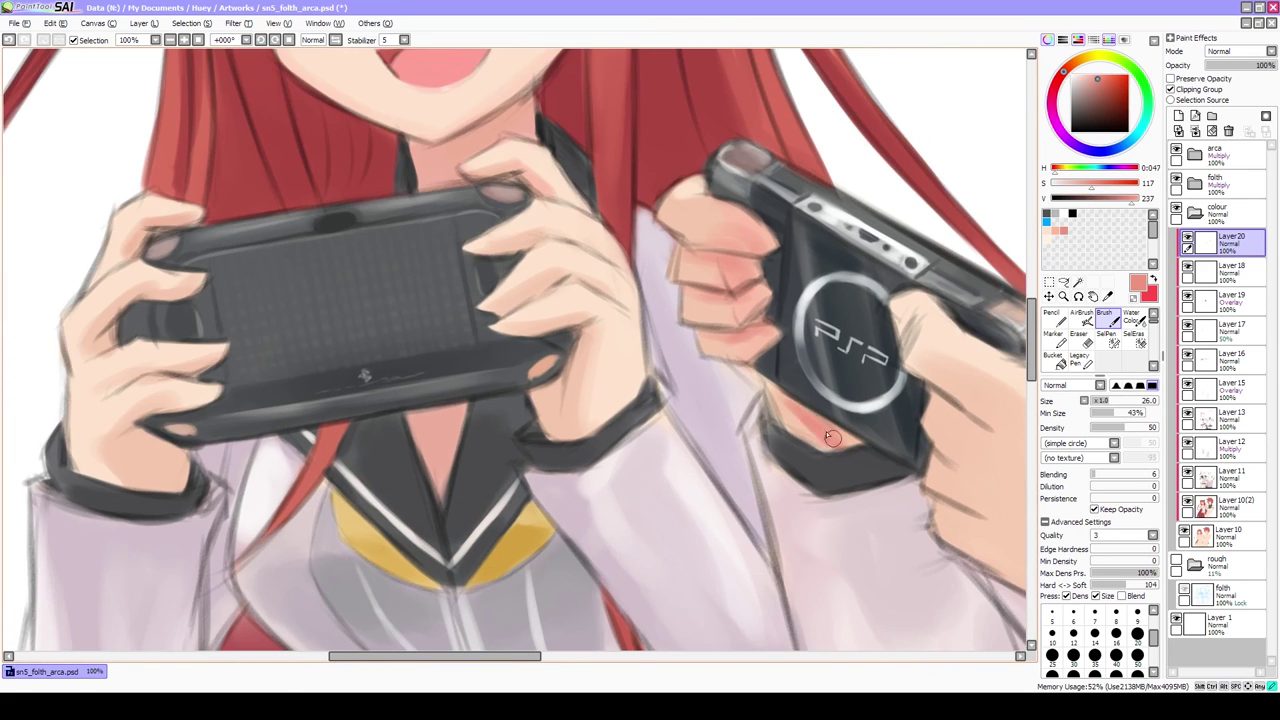
scroll(820, 430, "down", 5)
scroll(651, 382, "up", 5)
Shade the thumb and knuckles of the boy's nearer hand with sampled salmon skin tones
key("c")
key("b")
left_click(728, 400, "alt")
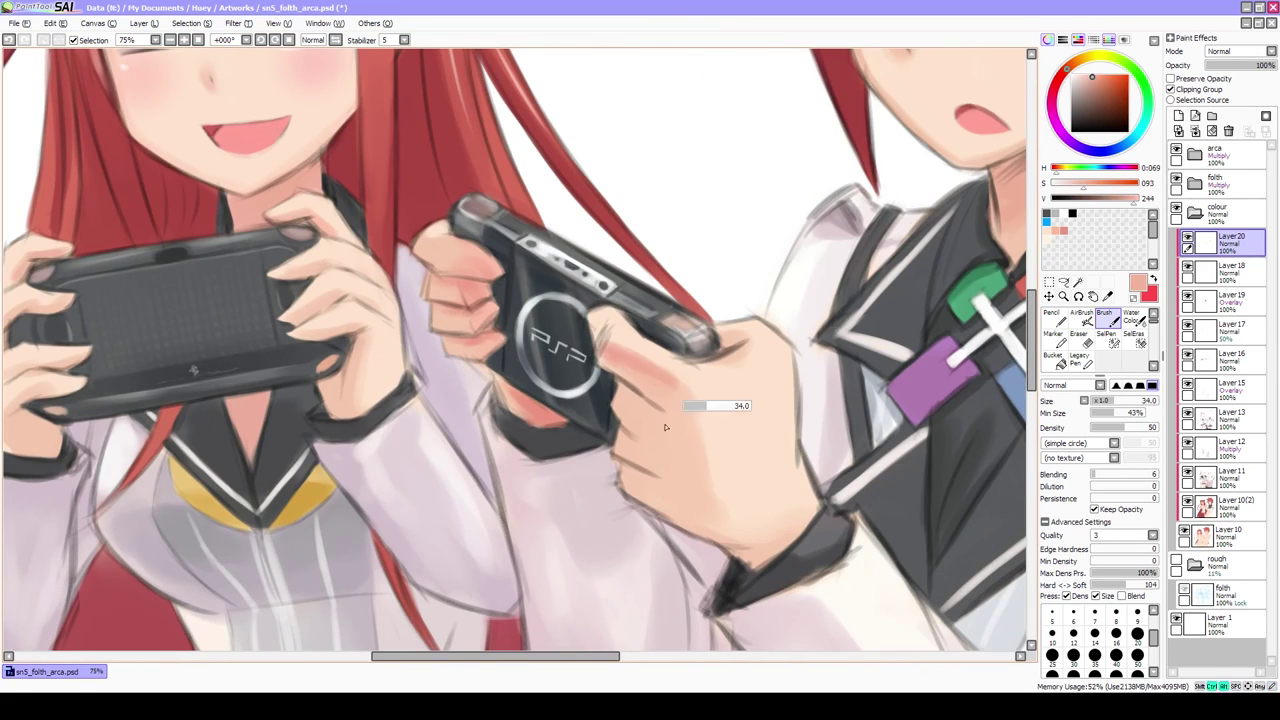
key("c")
left_click(740, 525, "alt")
scroll(700, 450, "down", 2)
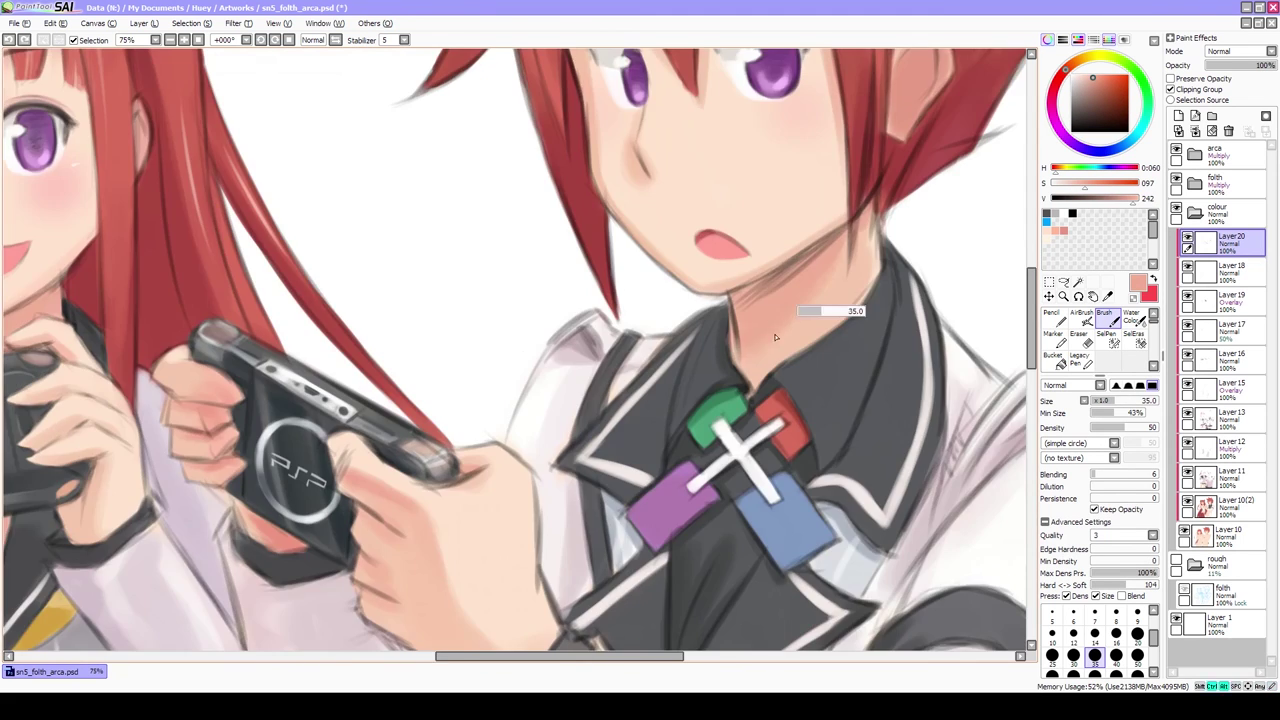
Add soft salmon shading to the boy's neck and along the girl's inner thigh
scroll(606, 340, "up", 1)
key("b")
scroll(557, 455, "down", 3)
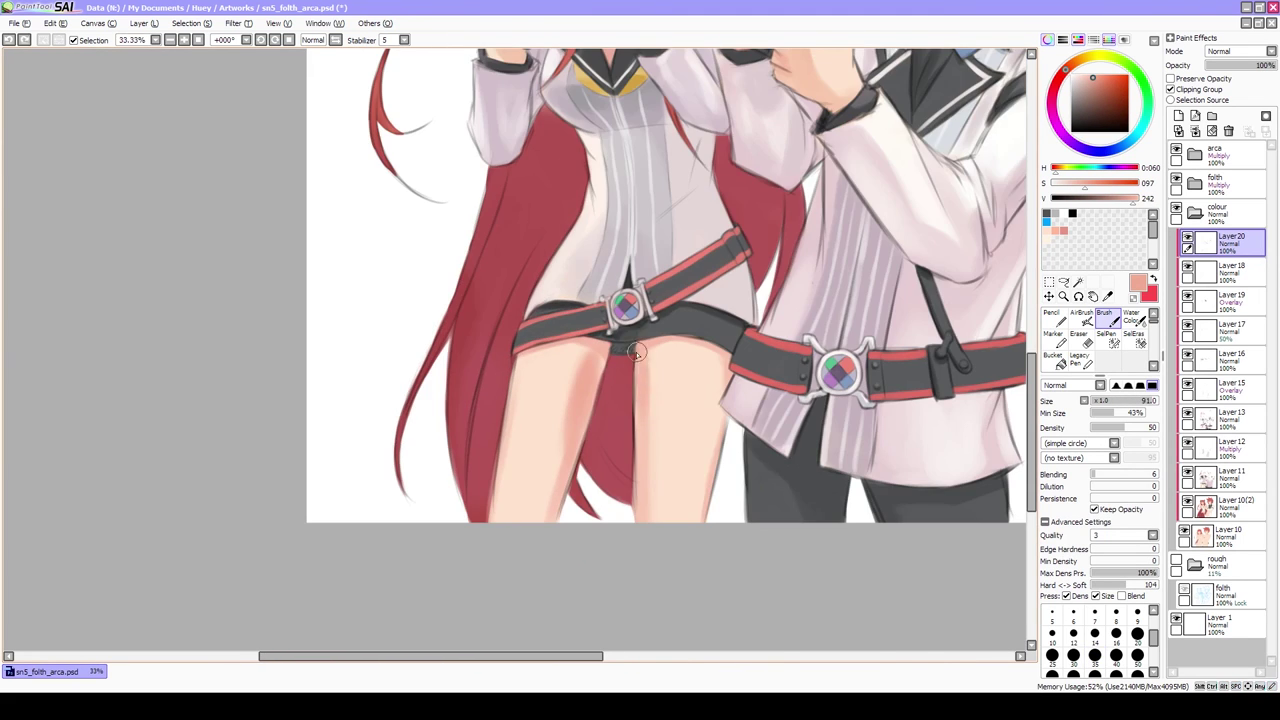
Paint lighter red strands into the girl's long hair beside her waist and hips with a sampled hair red
left_click(628, 97, "alt")
scroll(560, 394, "up", 1)
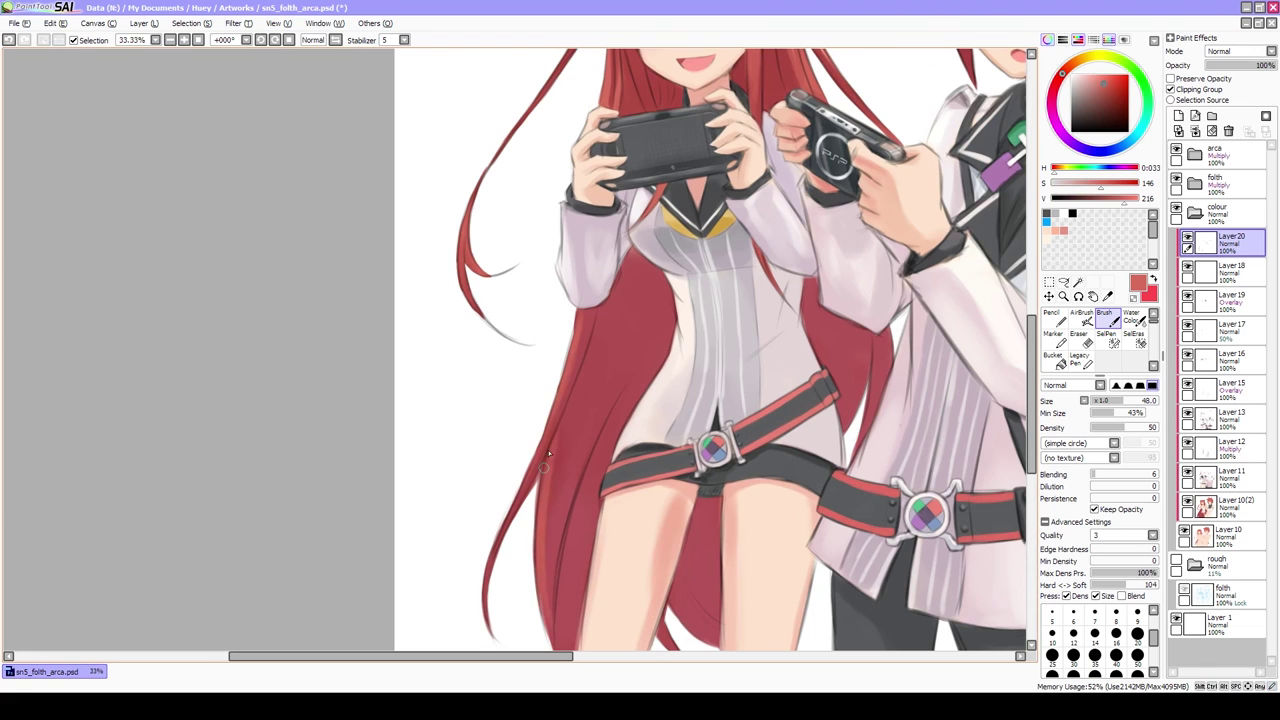
left_click_drag(564, 436, 451, 450)
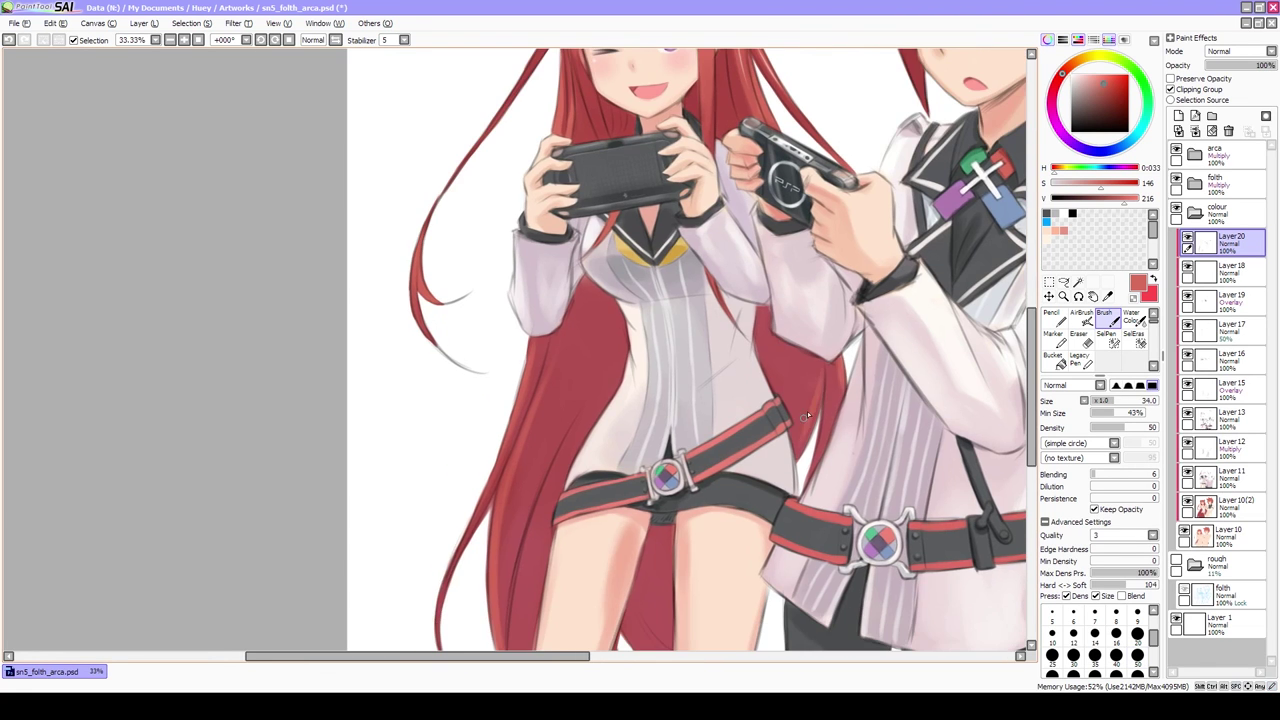
scroll(622, 398, "down", 1)
scroll(628, 407, "up", 2)
Touch up the boy's jacket with sampled pale pinks, sample a dark hair red, and save the drawing
left_click(748, 507, "alt")
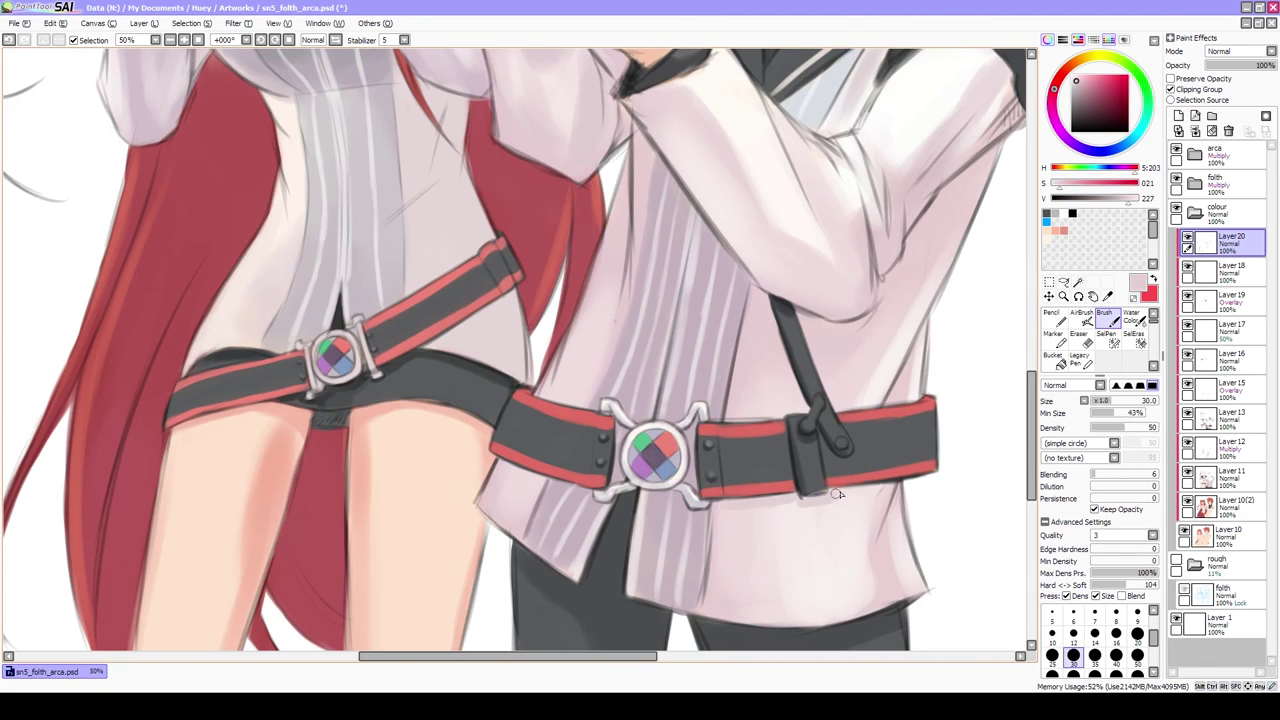
mouse_move(627, 180)
left_mouse_down()
mouse_move(655, 320)
mouse_move(660, 498)
left_mouse_up()
mouse_move(620, 250)
left_mouse_down()
mouse_move(630, 310)
mouse_move(625, 300)
left_mouse_up()
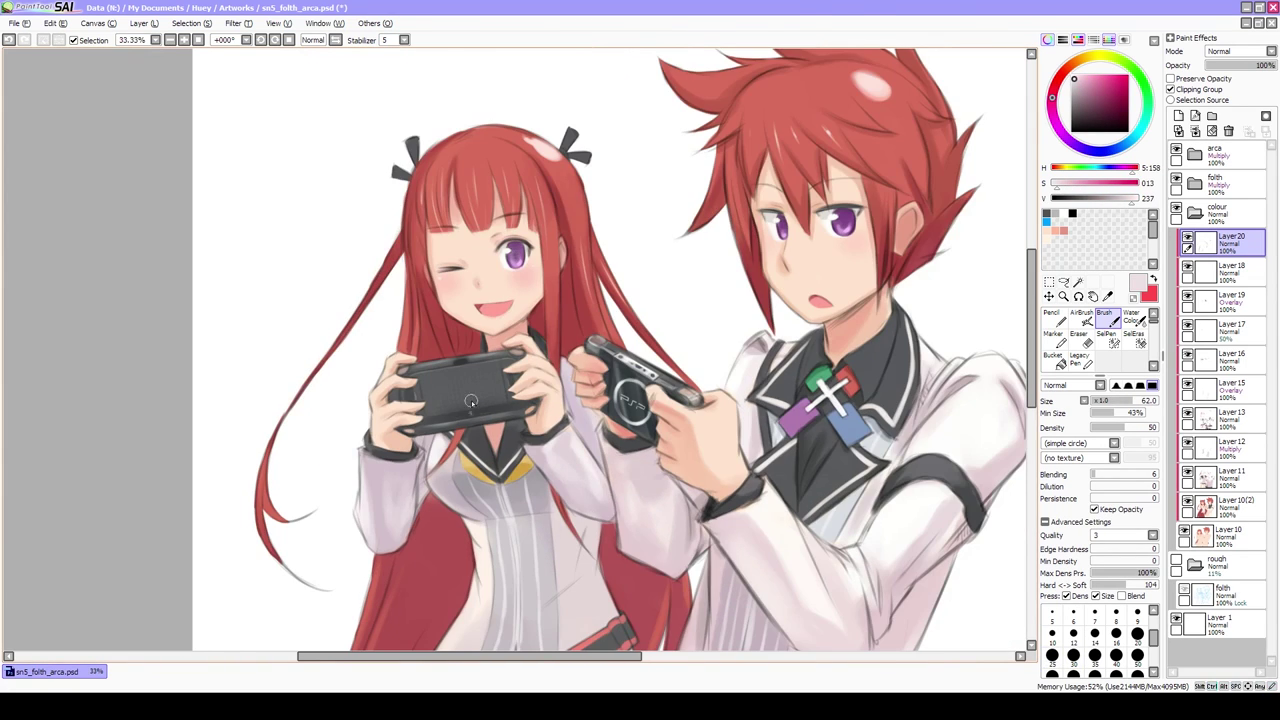
left_click_drag(590, 100, 605, 293)
left_click(605, 293, "alt")
scroll(600, 330, "down", 3)
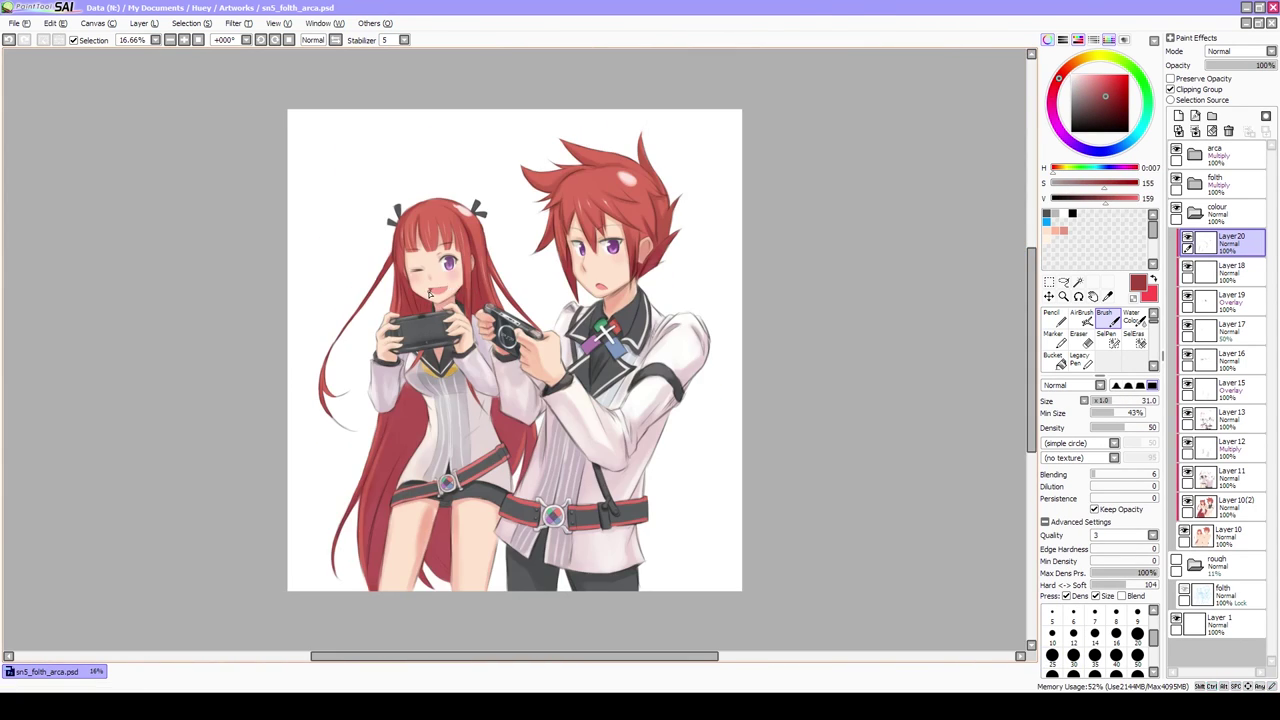